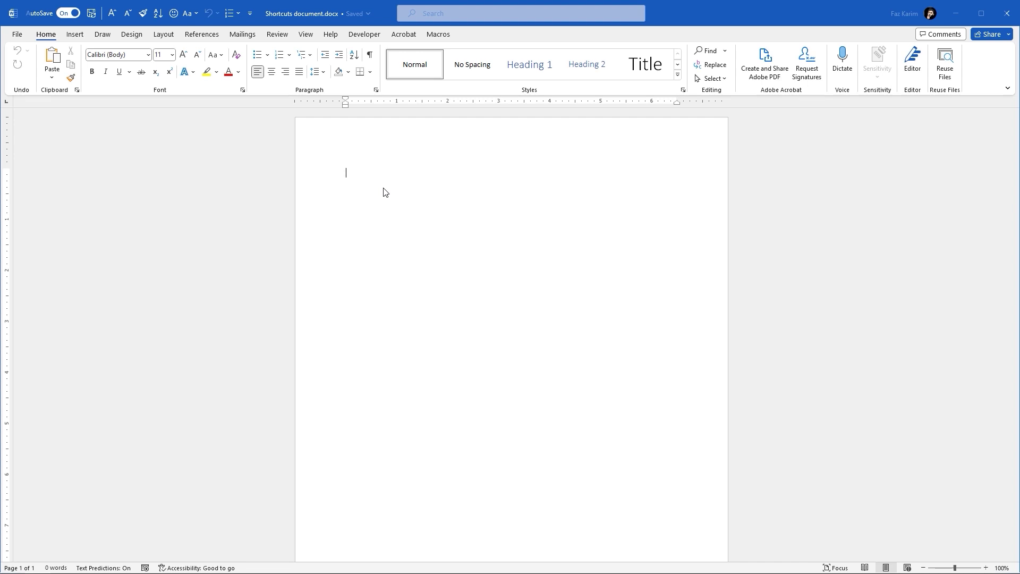
Add the title "Keyboard shortcuts" to the blank document and enlarge it to 22 pt.
{"action": "type", "text": "Keyboard "}
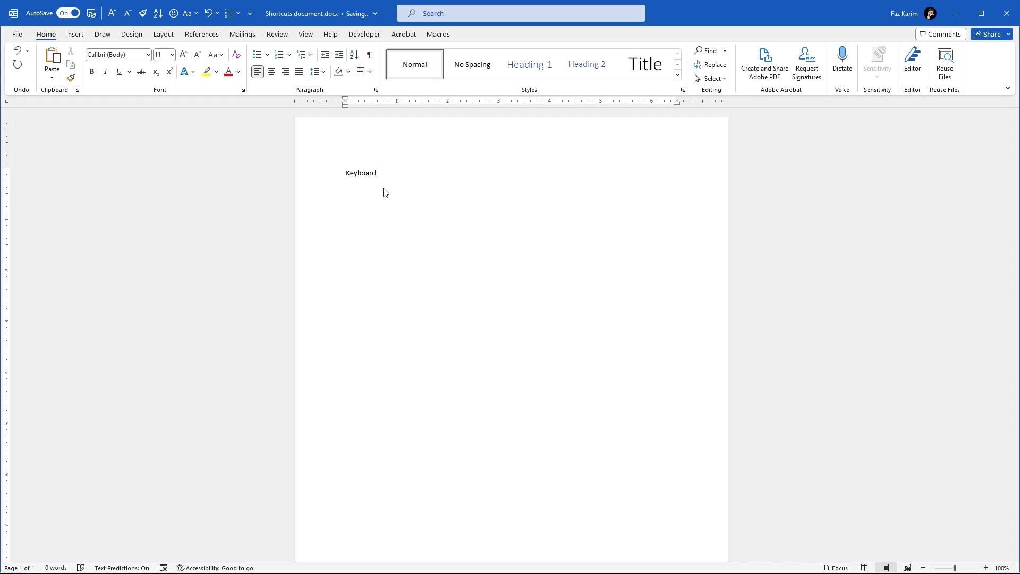
{"action": "type", "text": "shortcuts"}
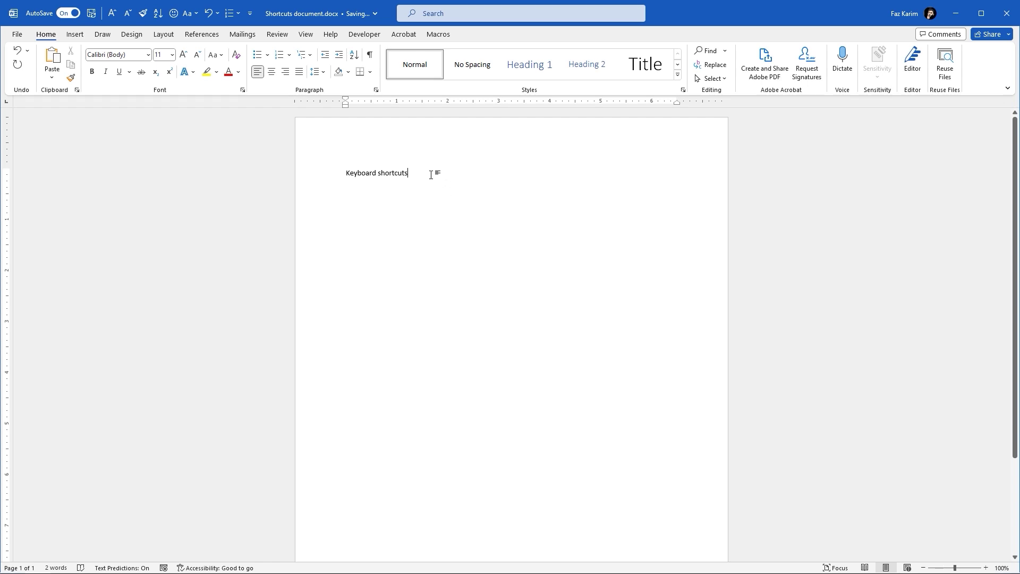
{"action": "left_click_drag", "start_coordinate": [433, 173], "coordinate": [346, 173]}
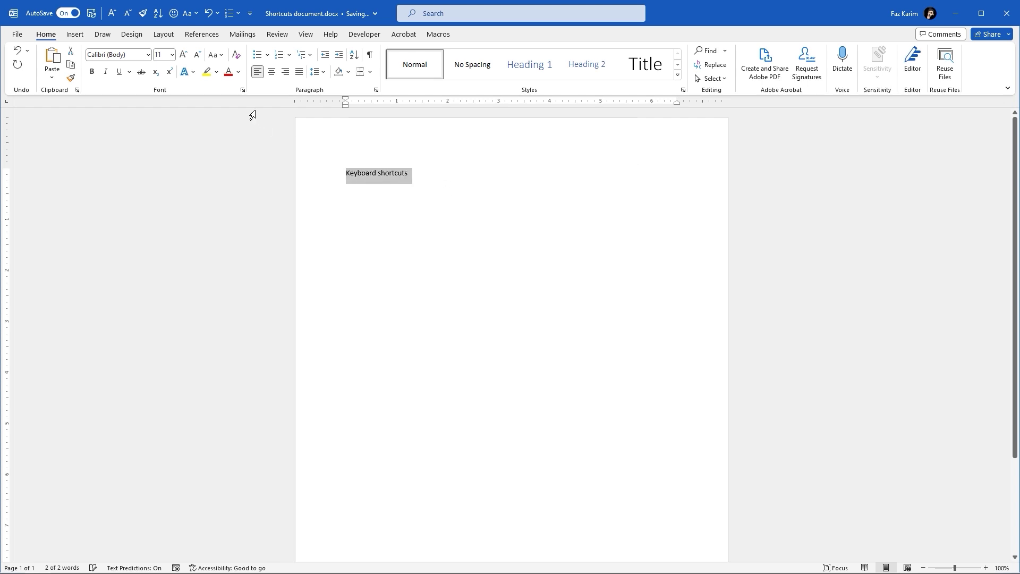
{"action": "left_click", "coordinate": [184, 59]}
{"action": "left_click", "coordinate": [184, 59]}
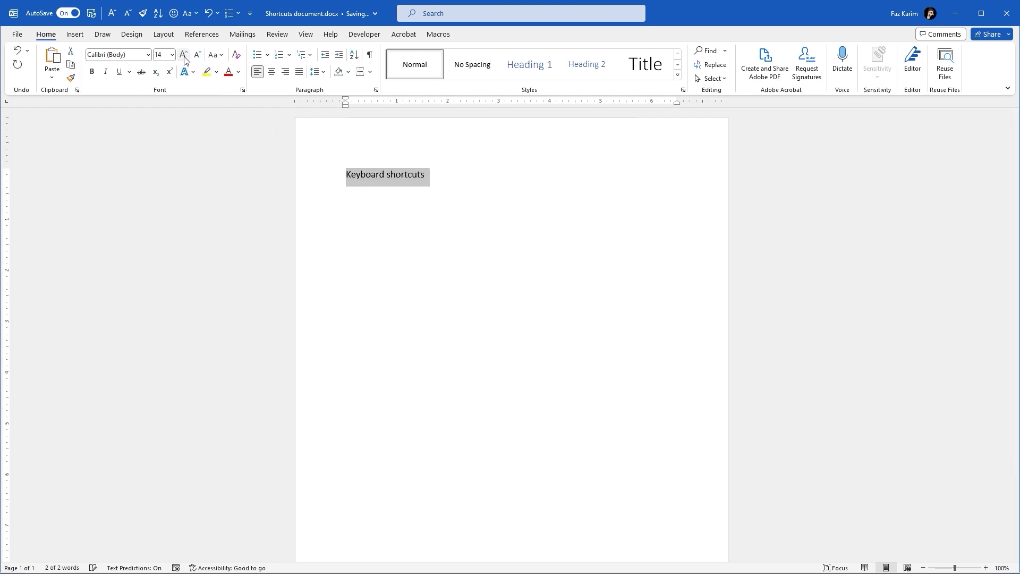
{"action": "left_click", "coordinate": [184, 59]}
{"action": "left_click", "coordinate": [185, 59]}
{"action": "left_click", "coordinate": [185, 59]}
{"action": "left_click", "coordinate": [184, 59]}
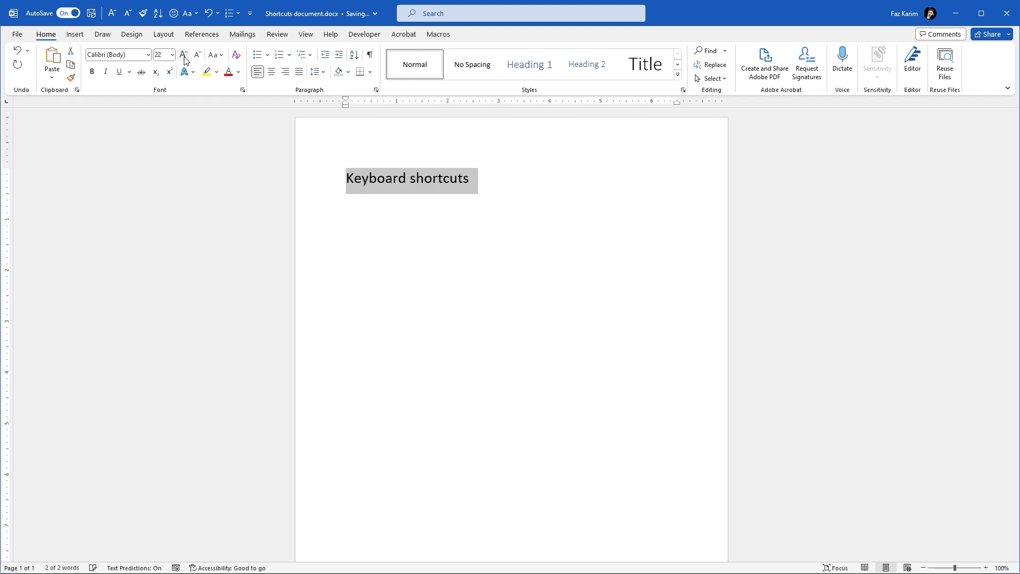
{"action": "left_click", "coordinate": [497, 185]}
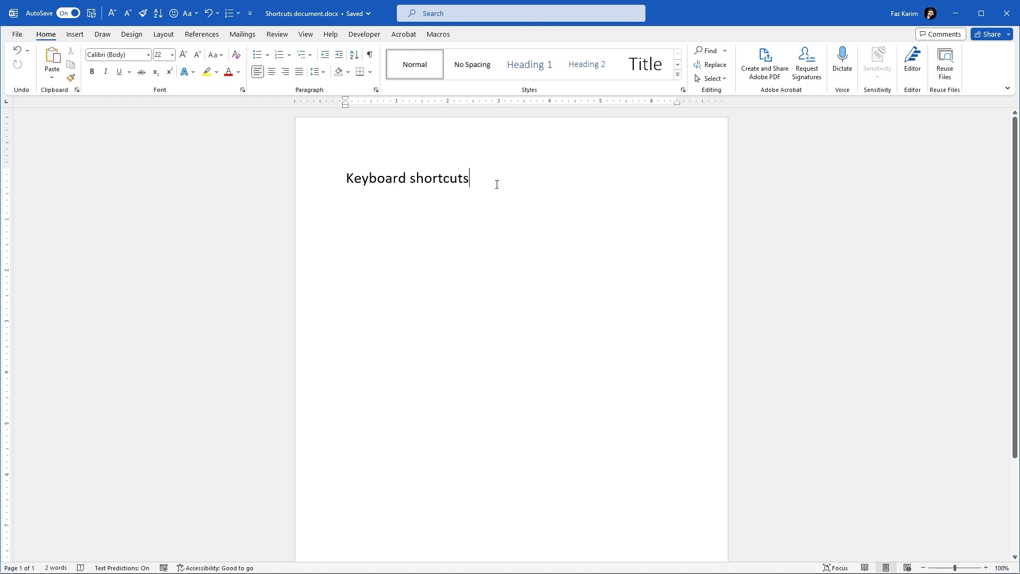
Start a numbered list below the title with the item "Copy – Home > Clipboard.".
{"action": "key", "text": "Return"}
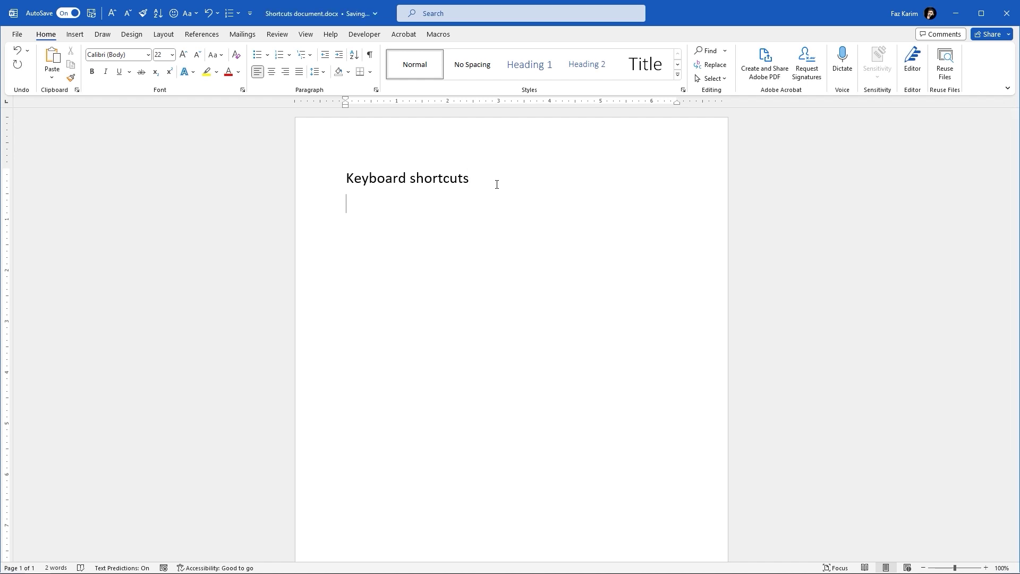
{"action": "type", "text": "1. Cop"}
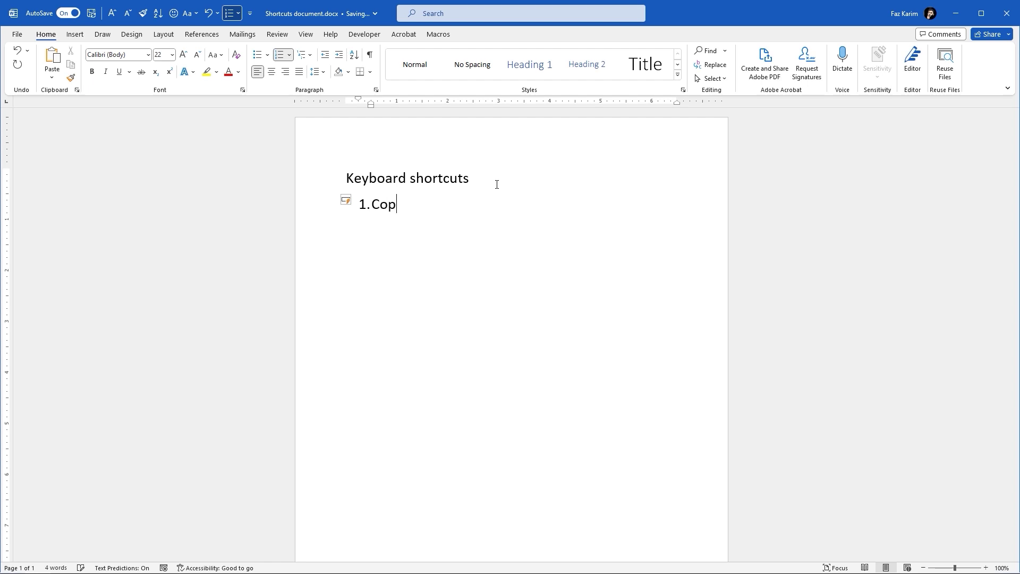
{"action": "type", "text": "y "}
{"action": "type", "text": "-"}
{"action": "type", "text": " Home "}
{"action": "type", "text": "> "}
{"action": "type", "text": "Cl"}
{"action": "type", "text": "ip"}
{"action": "type", "text": "board."}
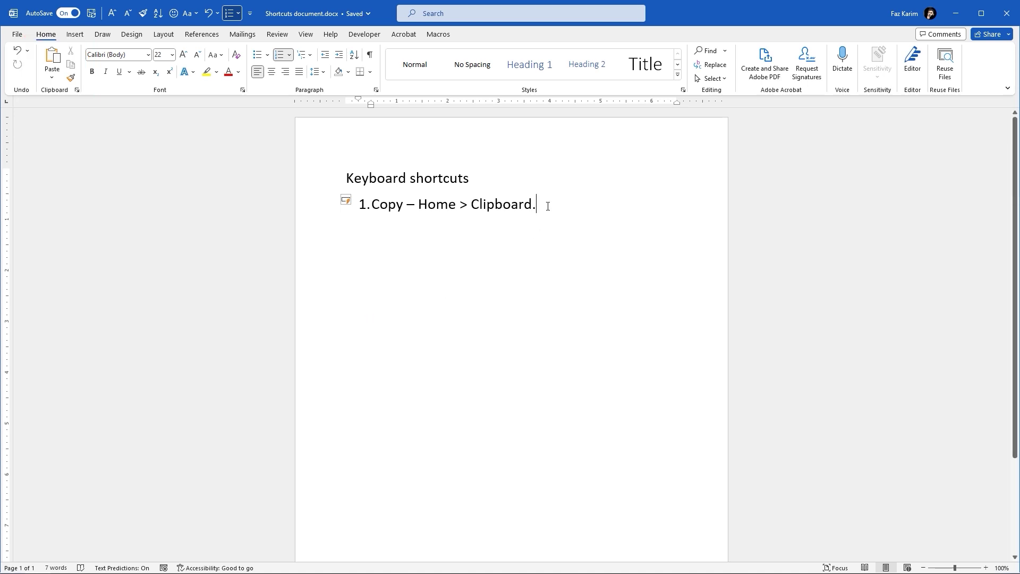
Append "(CTRL + C)" to the end of the Copy list item.
{"action": "left_click_drag", "start_coordinate": [548, 204], "coordinate": [371, 206]}
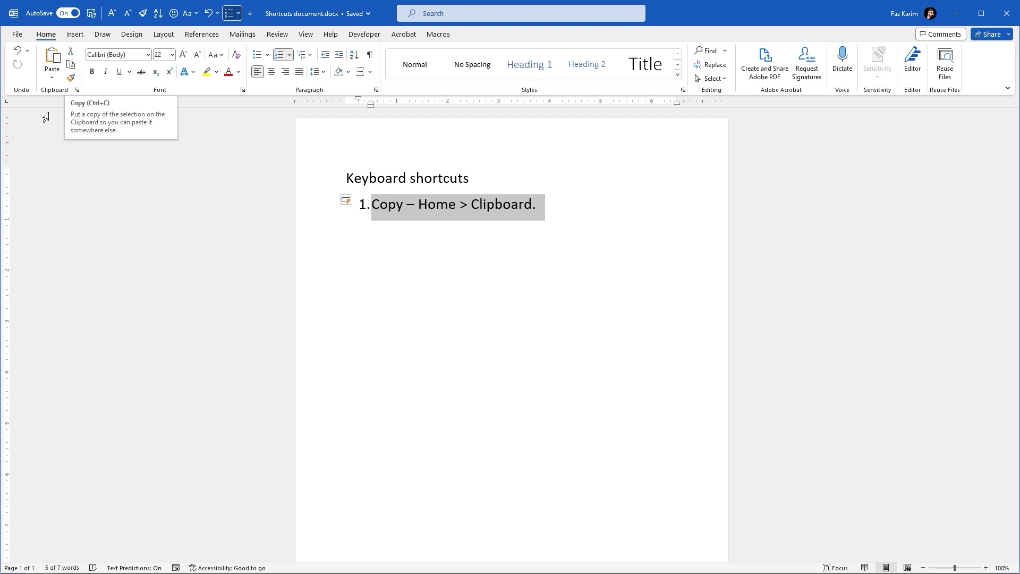
{"action": "left_click", "coordinate": [575, 204]}
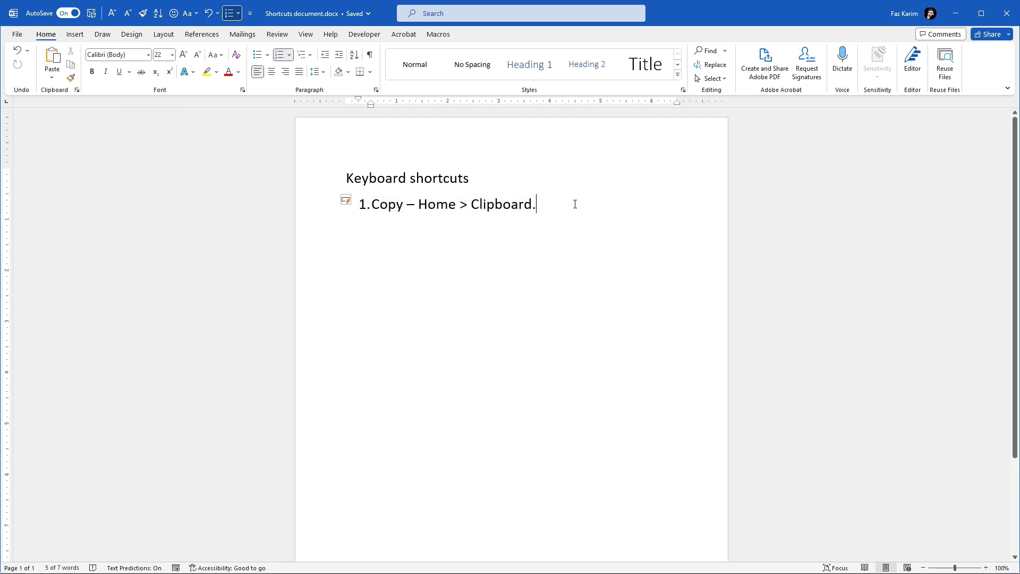
{"action": "type", "text": "("}
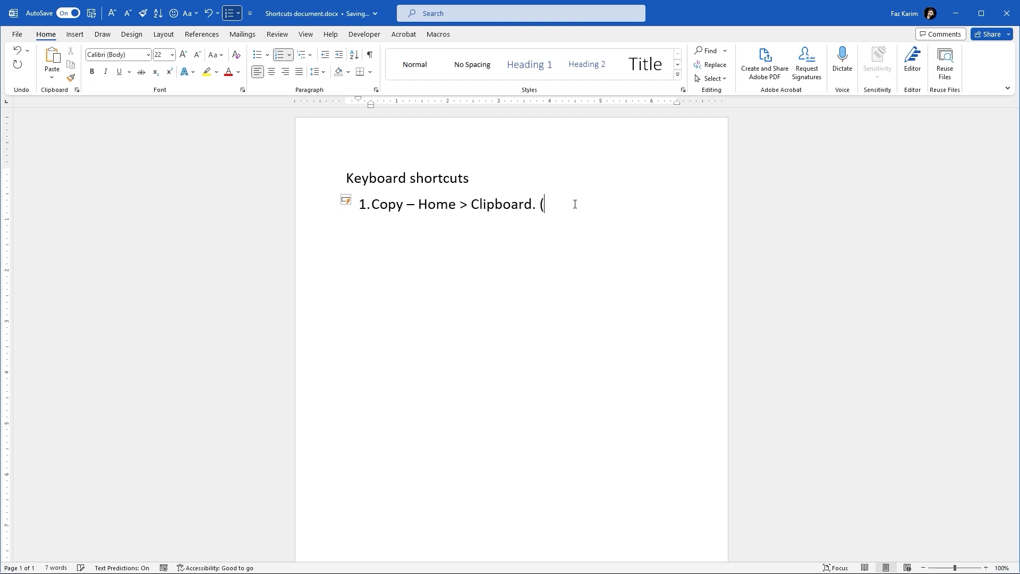
{"action": "type", "text": "CTRL + C)"}
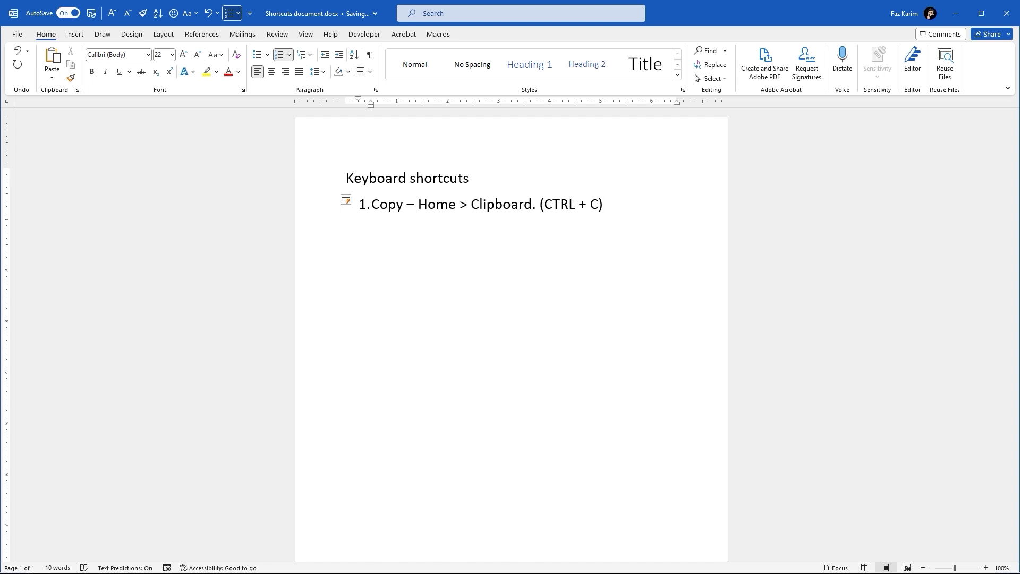
Duplicate the Copy list item as a new second item in the numbered list.
{"action": "left_click_drag", "start_coordinate": [606, 205], "coordinate": [368, 206]}
{"action": "key", "text": "ctrl+c"}
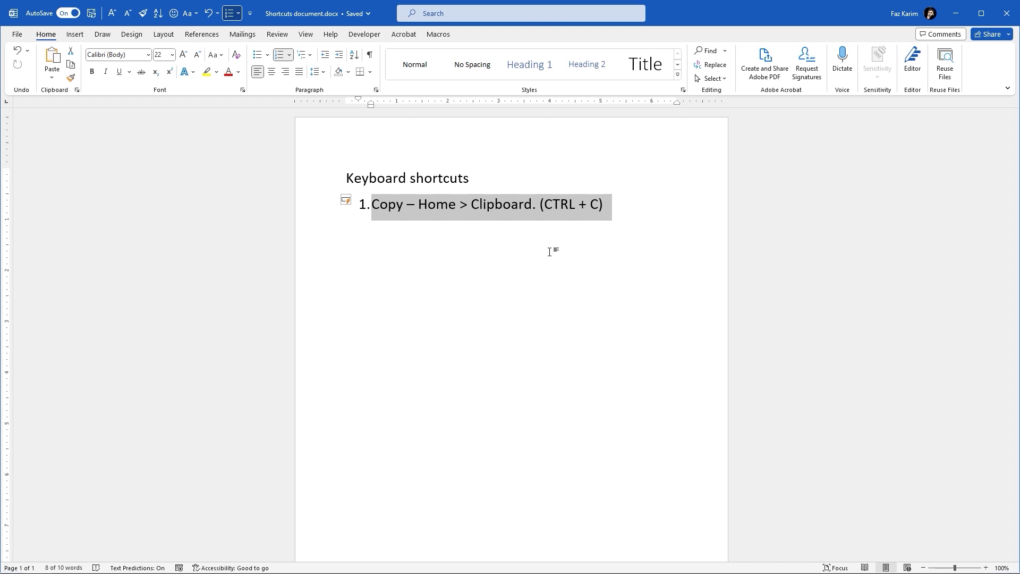
{"action": "left_click", "coordinate": [639, 207]}
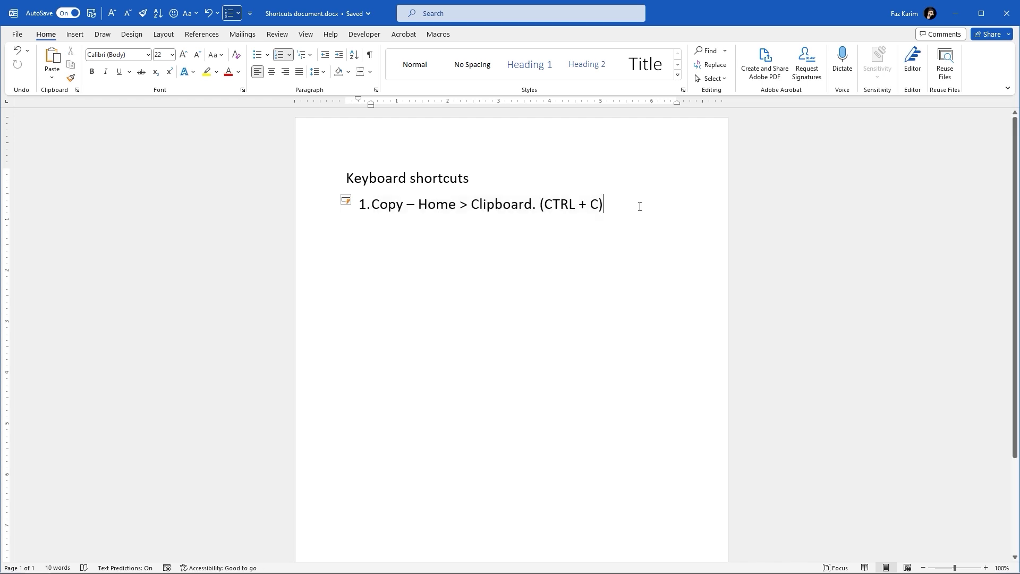
{"action": "key", "text": "Return"}
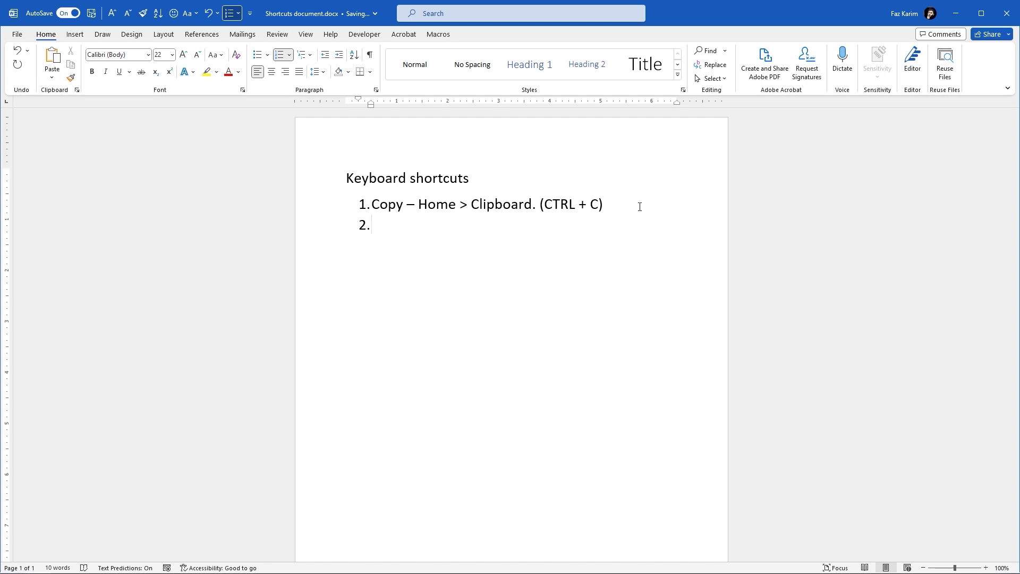
{"action": "key", "text": "ctrl+v"}
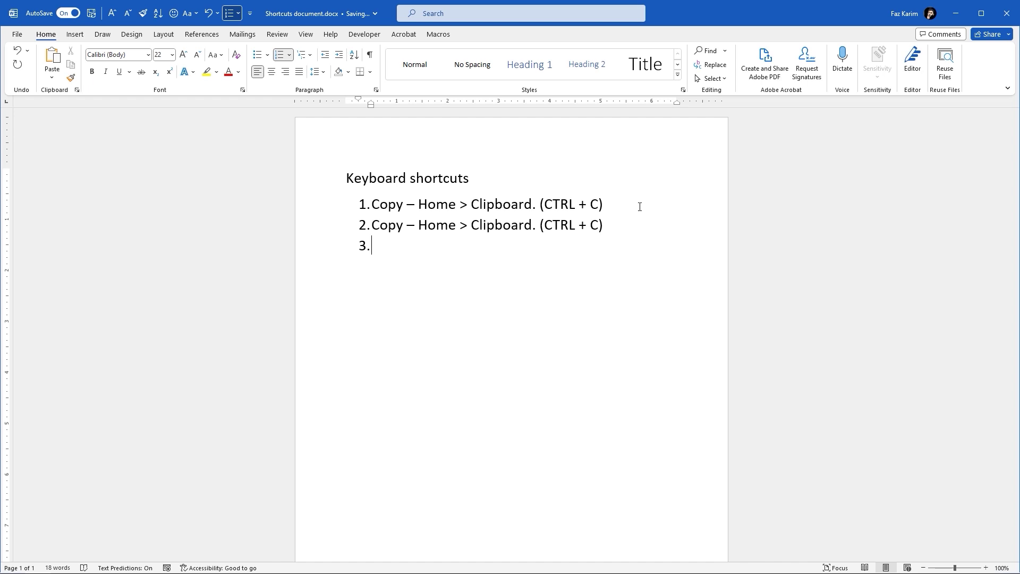
Replace the text of the duplicated second list item with "Paste".
{"action": "left_click_drag", "start_coordinate": [603, 224], "coordinate": [374, 220]}
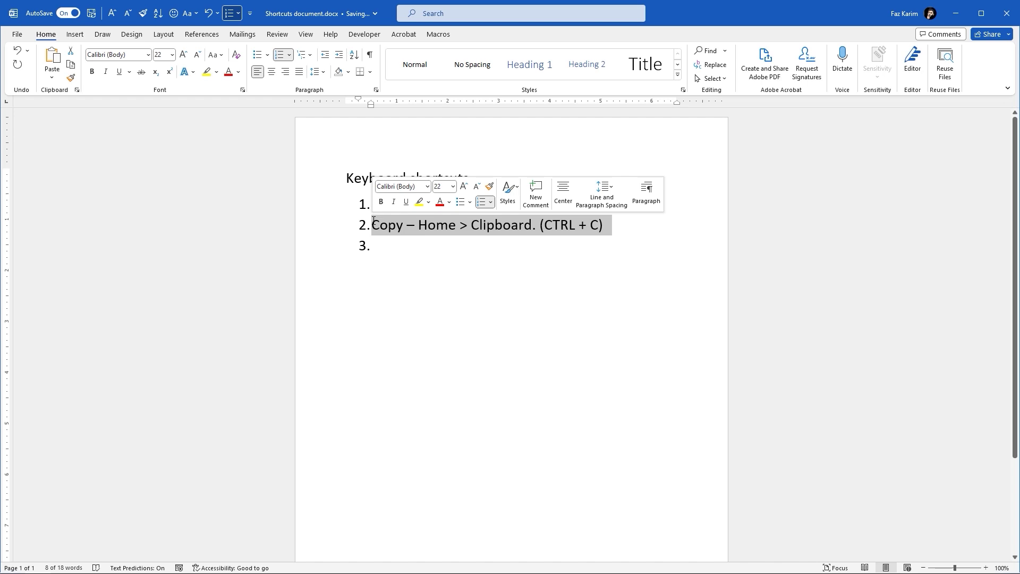
{"action": "key", "text": "Delete"}
{"action": "type", "text": "Paste"}
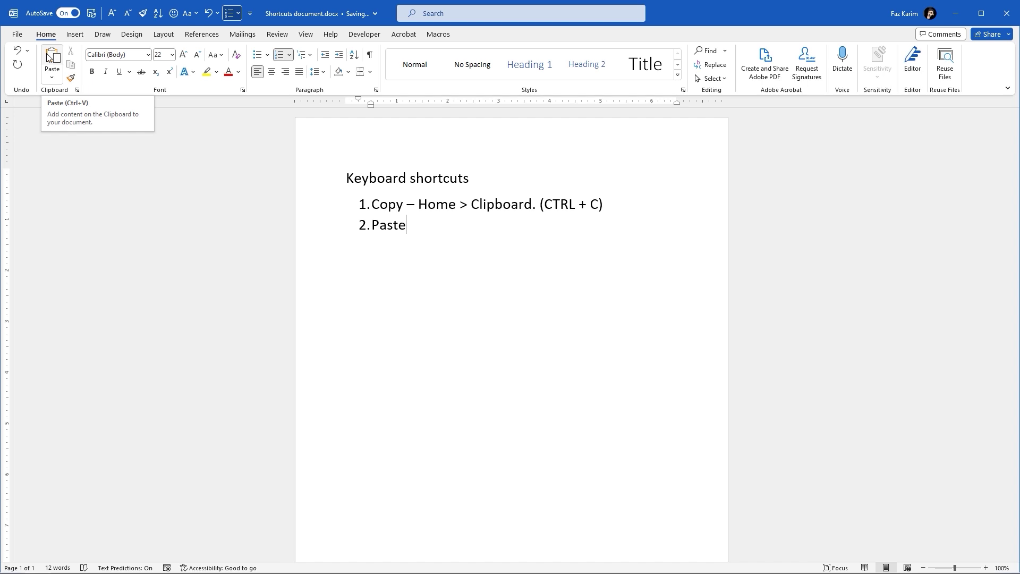
{"action": "key", "text": "ctrl+2"}
{"action": "left_click_drag", "start_coordinate": [27, 40], "coordinate": [66, 90]}
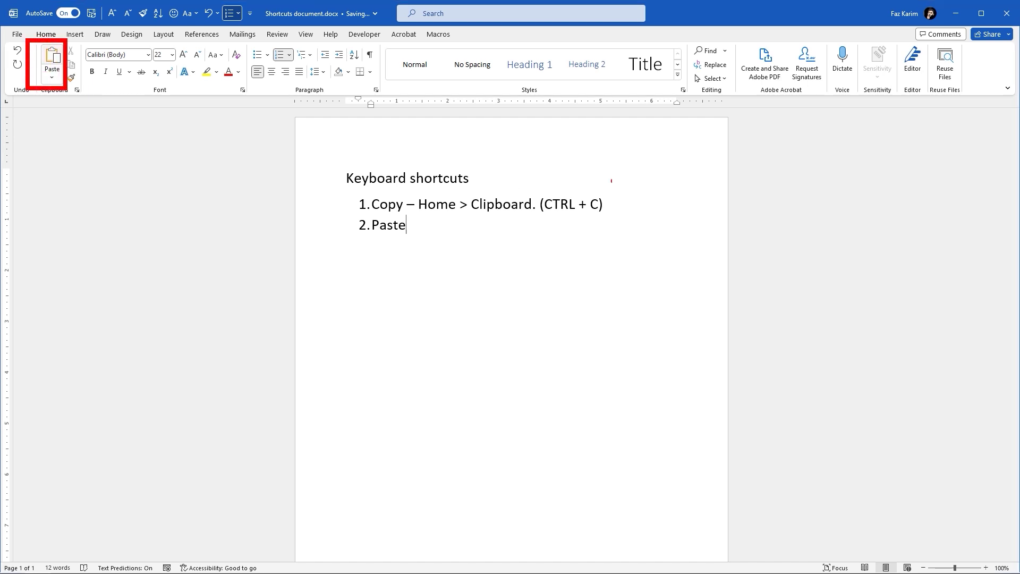
{"action": "left_click_drag", "start_coordinate": [609, 198], "coordinate": [628, 199]}
{"action": "left_click_drag", "start_coordinate": [56, 92], "coordinate": [55, 109]}
{"action": "key", "text": "Escape"}
Complete the second list item so it reads "Paste – Home > Clipboard. (CTRL + V)".
{"action": "type", "text": "- "}
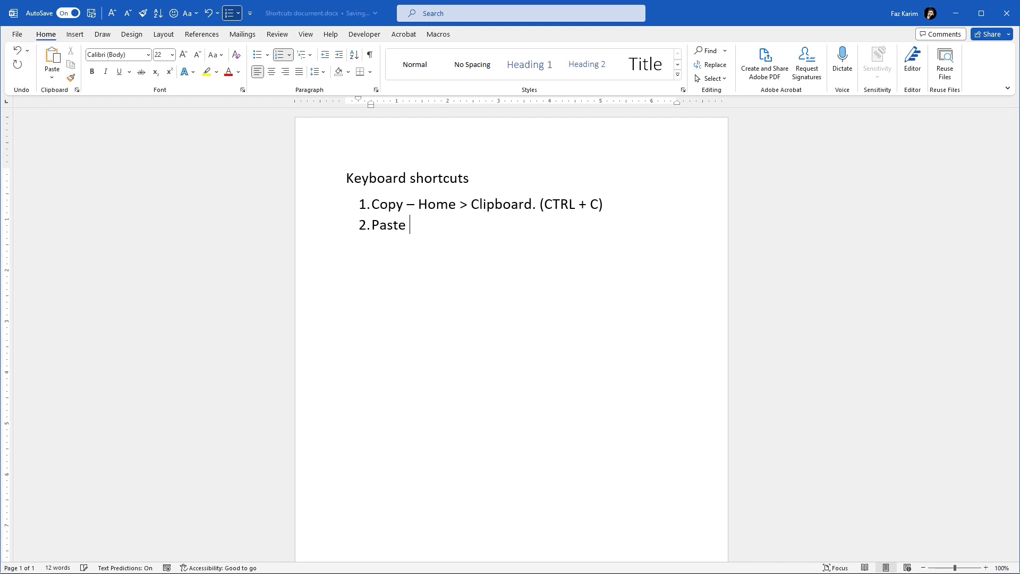
{"action": "type", "text": "Home > Cl"}
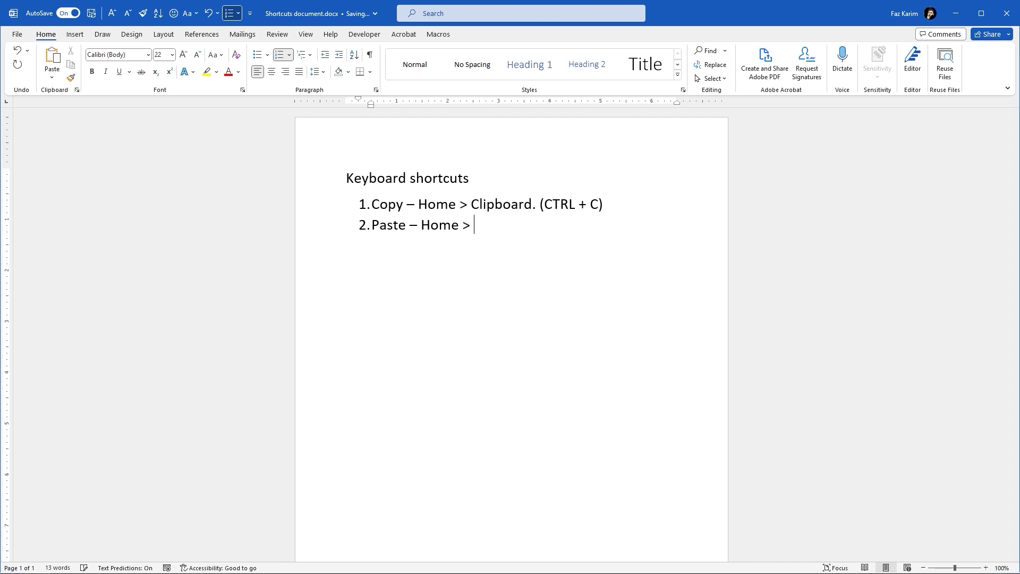
{"action": "type", "text": "ipp"}
{"action": "key", "text": "BackSpace"}
{"action": "type", "text": "board. (CTRL + V"}
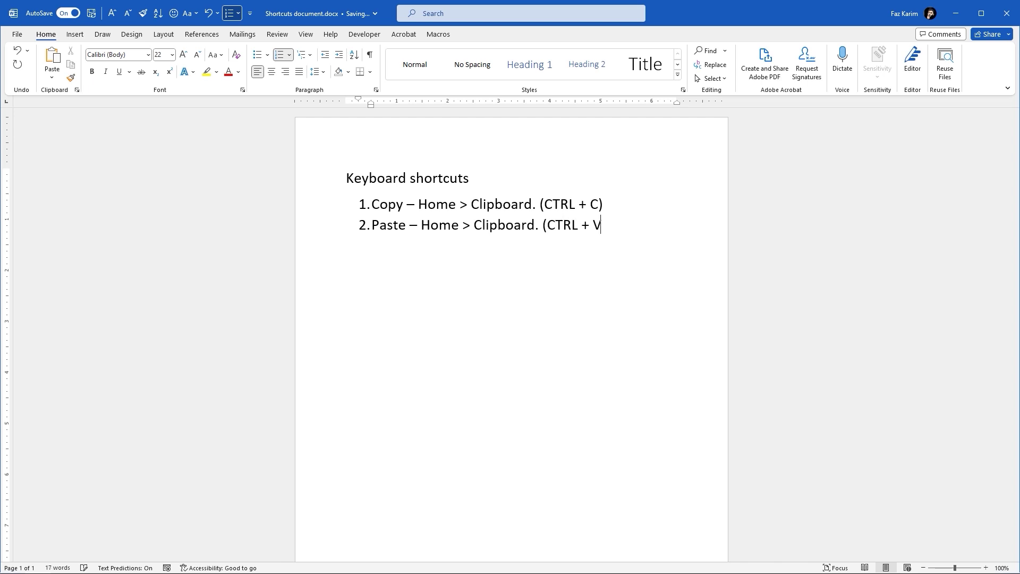
{"action": "type", "text": ")"}
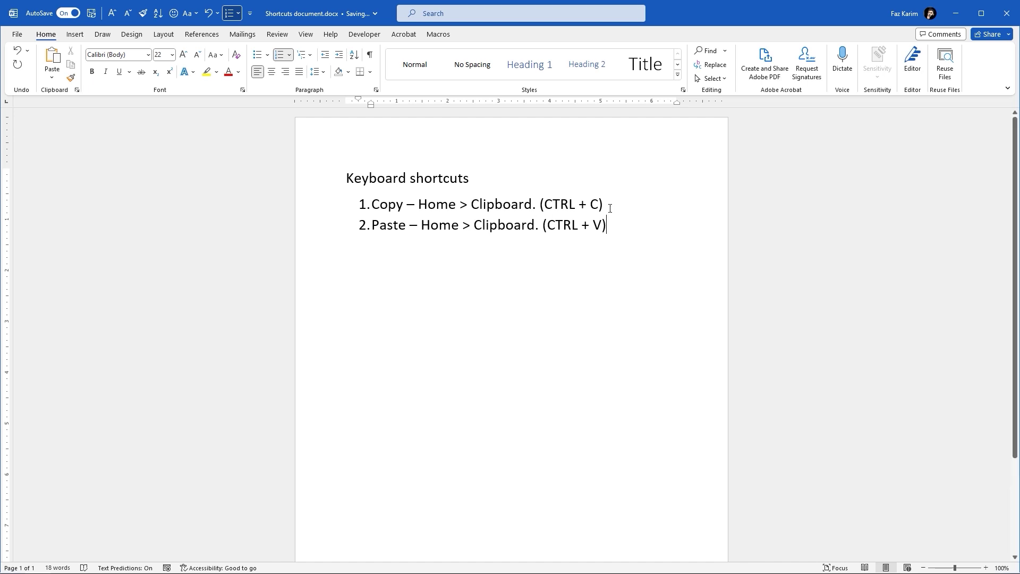
{"action": "left_click_drag", "start_coordinate": [608, 207], "coordinate": [539, 204]}
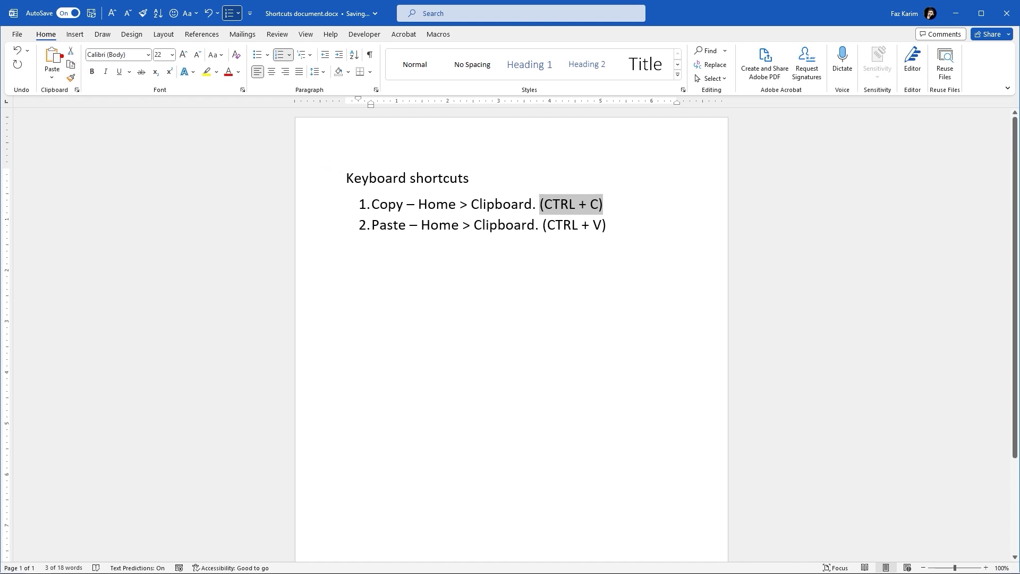
{"action": "left_click", "coordinate": [71, 64]}
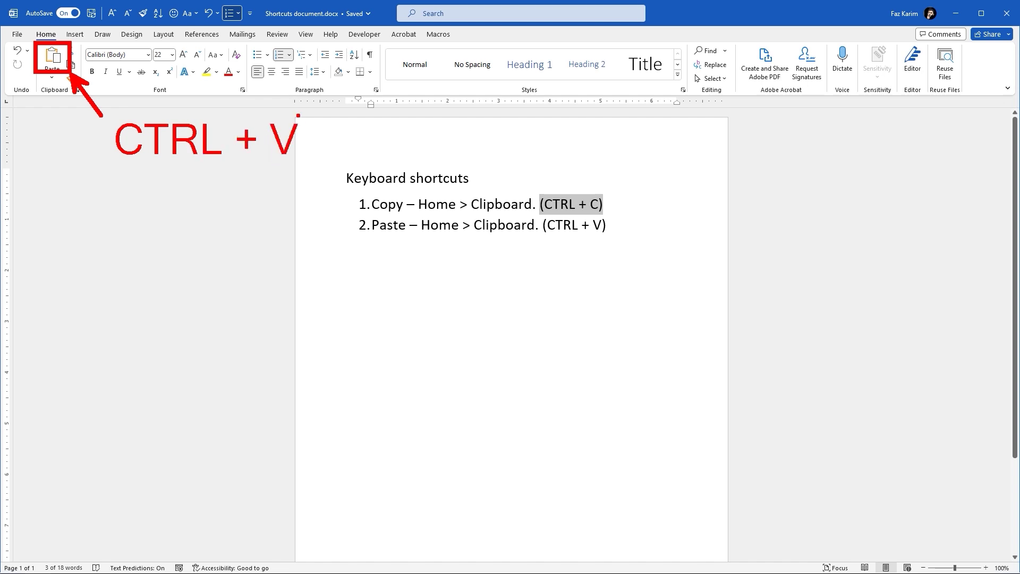
Insert the list item "Cut – Home > clipboard. (CTRL + X)" between the Copy and Paste items.
{"action": "left_click", "coordinate": [619, 204]}
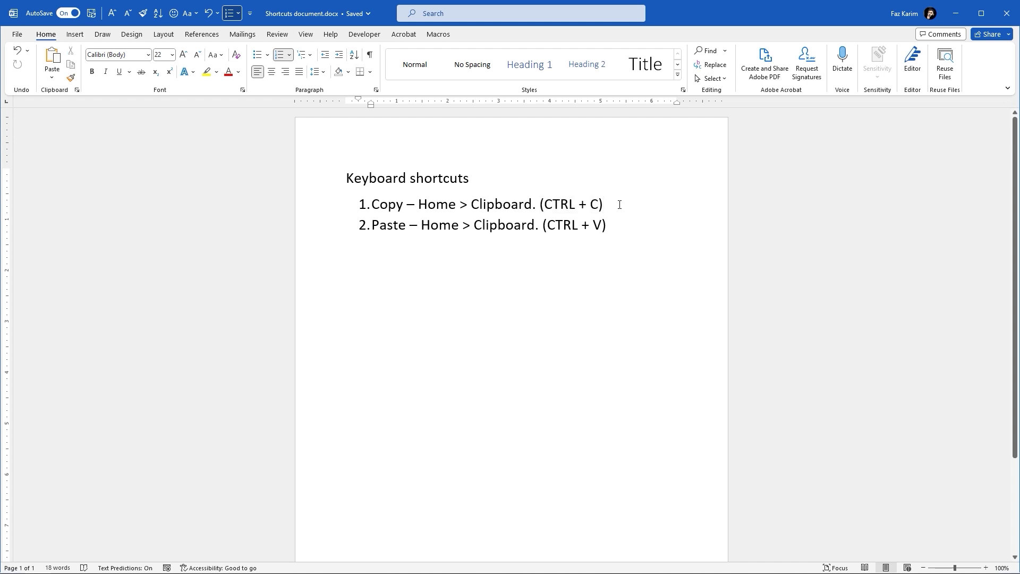
{"action": "key", "text": "Return"}
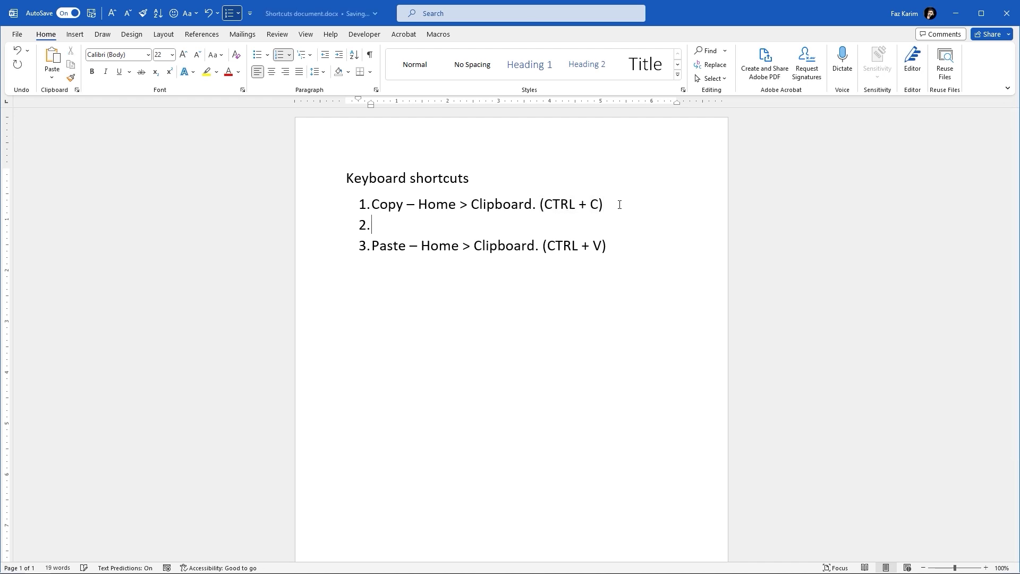
{"action": "type", "text": "Cut - Hom"}
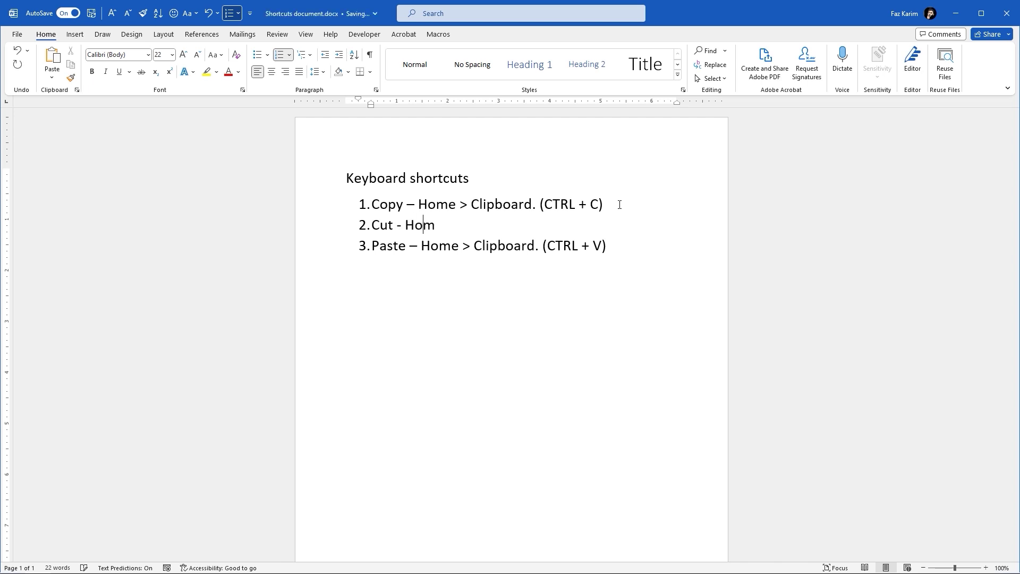
{"action": "type", "text": "e > clipboard. "}
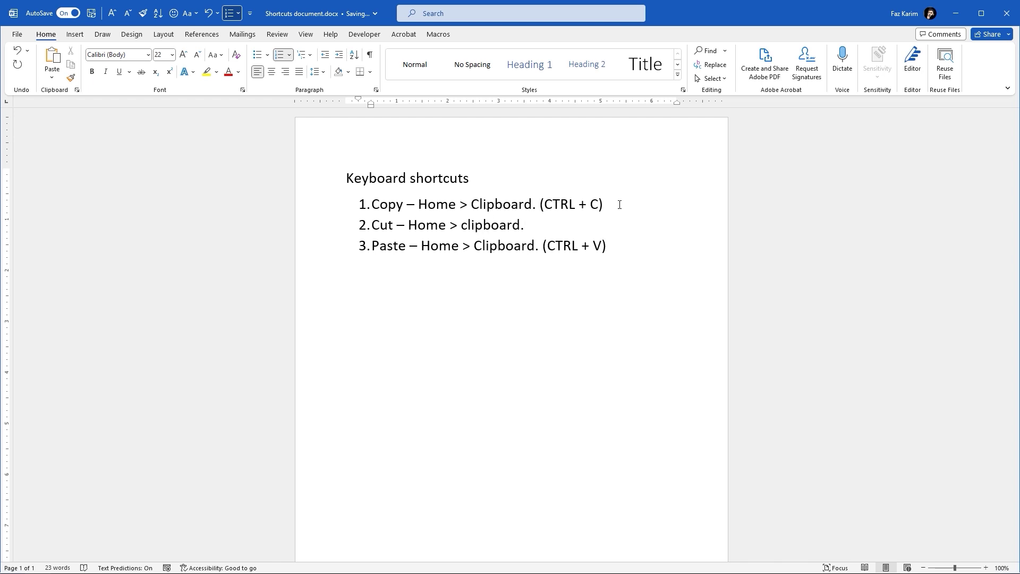
{"action": "type", "text": "(CTRL + X)"}
Cut the whole Cut list item and paste it as a new item below the Paste item.
{"action": "left_click_drag", "start_coordinate": [594, 225], "coordinate": [370, 230]}
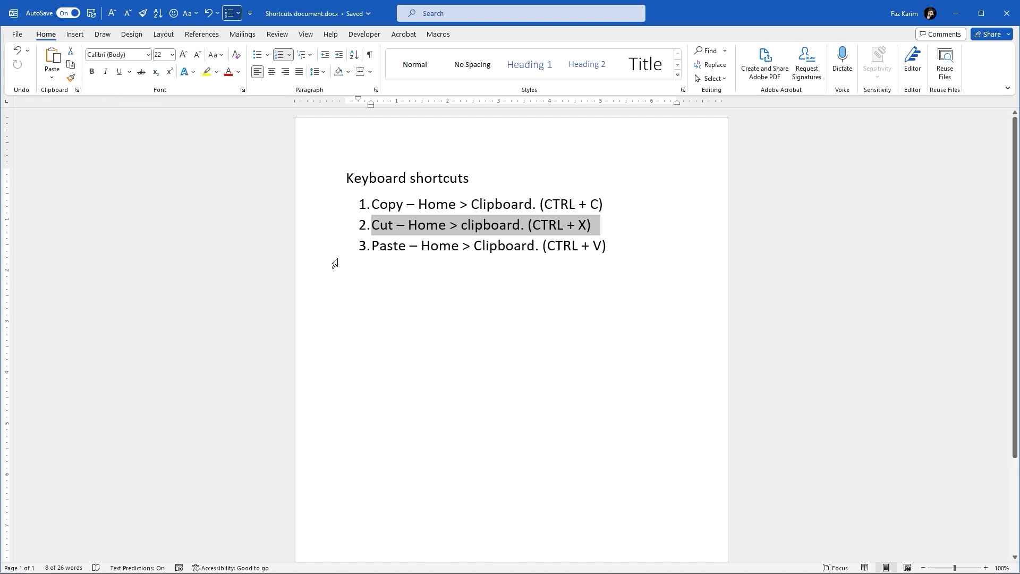
{"action": "key", "text": "ctrl+x"}
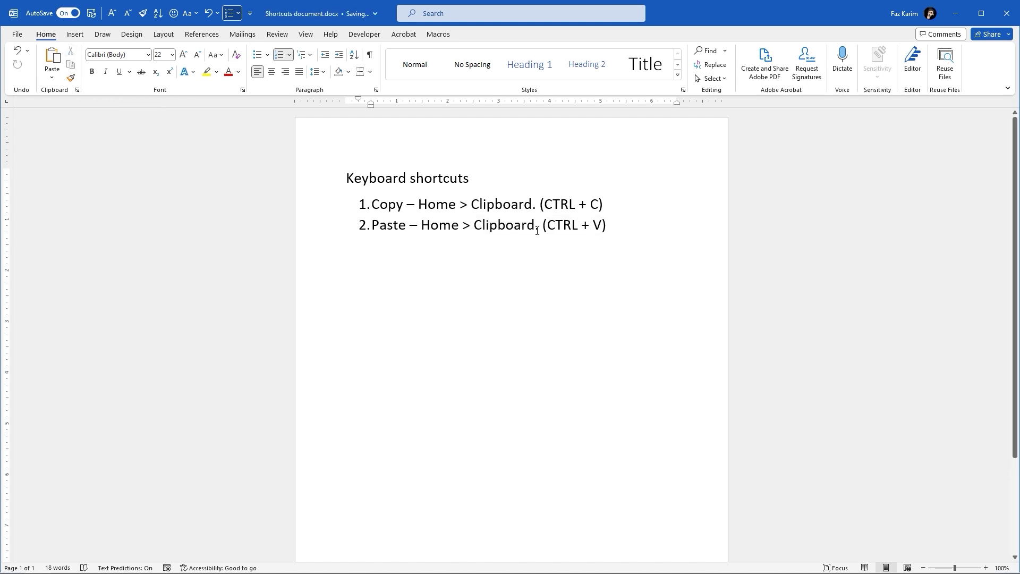
{"action": "left_click", "coordinate": [617, 225]}
{"action": "key", "text": "Return"}
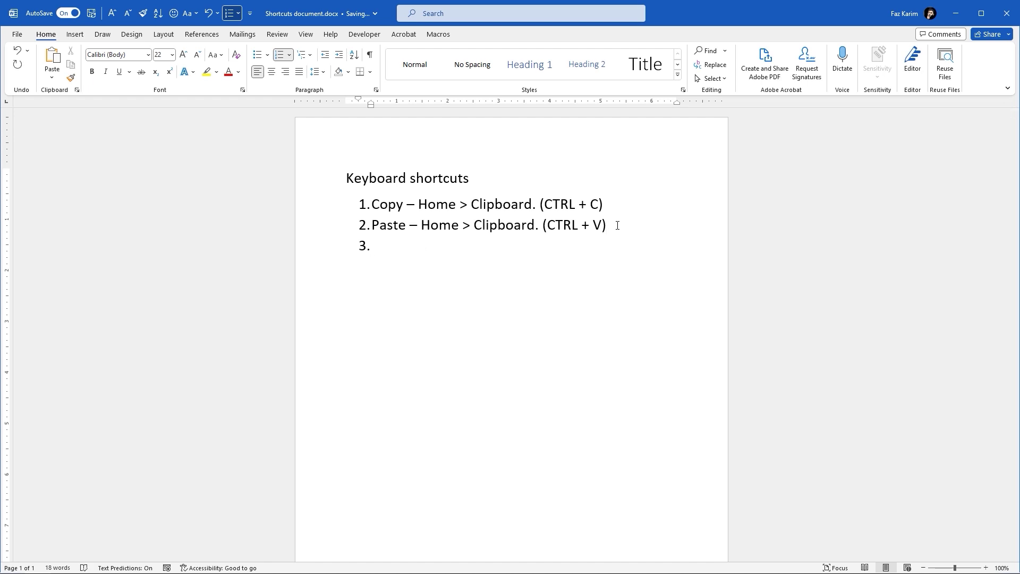
{"action": "key", "text": "ctrl+v"}
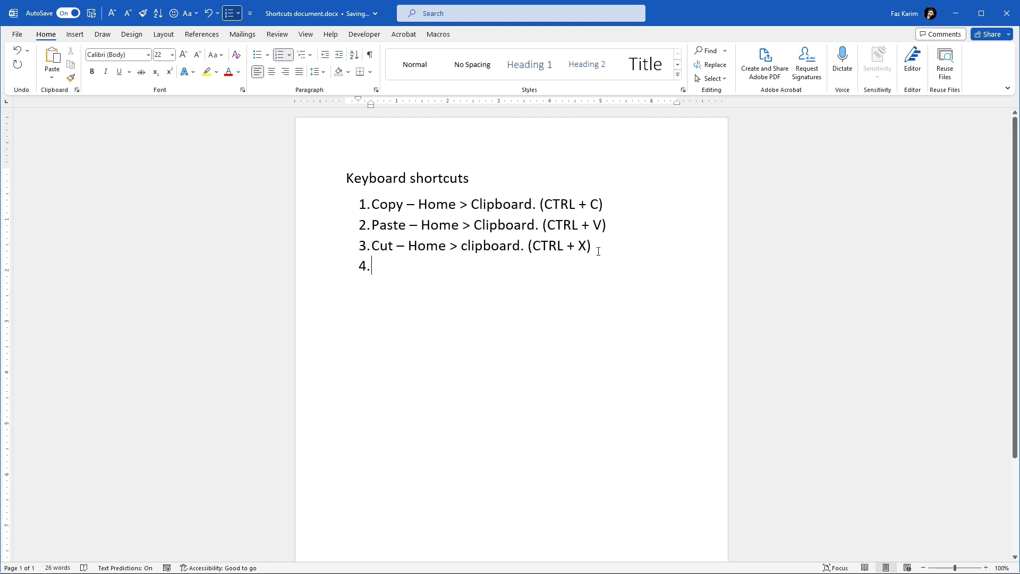
Copy the text of the three list items Copy, Paste and Cut.
{"action": "left_click_drag", "start_coordinate": [597, 248], "coordinate": [363, 208]}
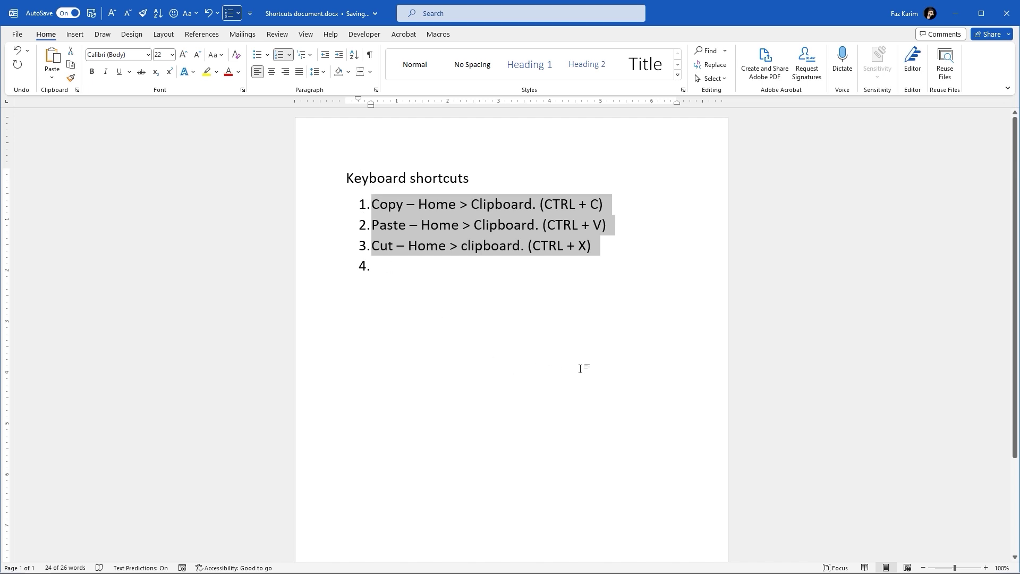
{"action": "key", "text": "ctrl+c"}
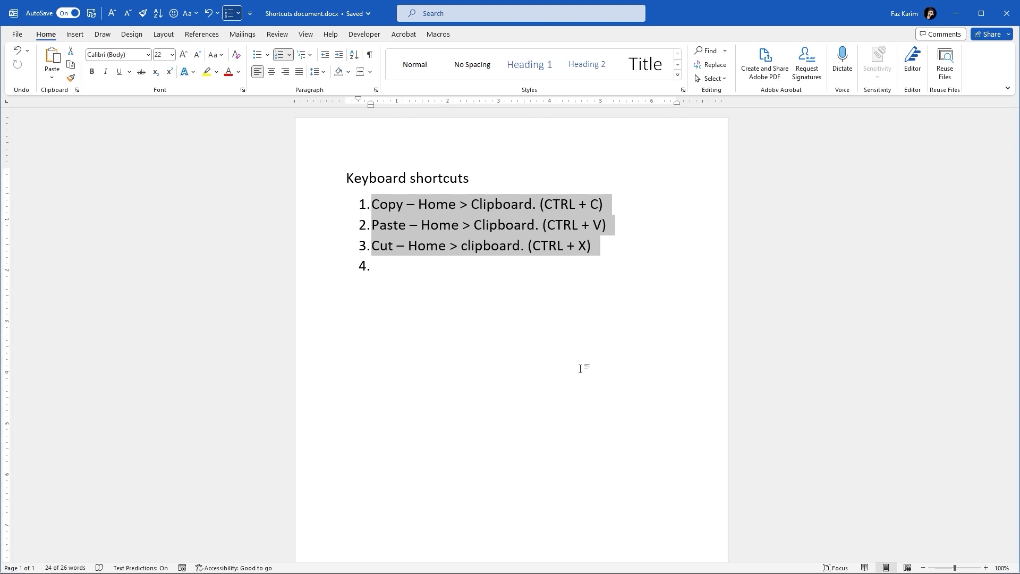
Enter "Undo – Home > Undo" as the text of the empty fourth list item.
{"action": "left_click", "coordinate": [379, 270]}
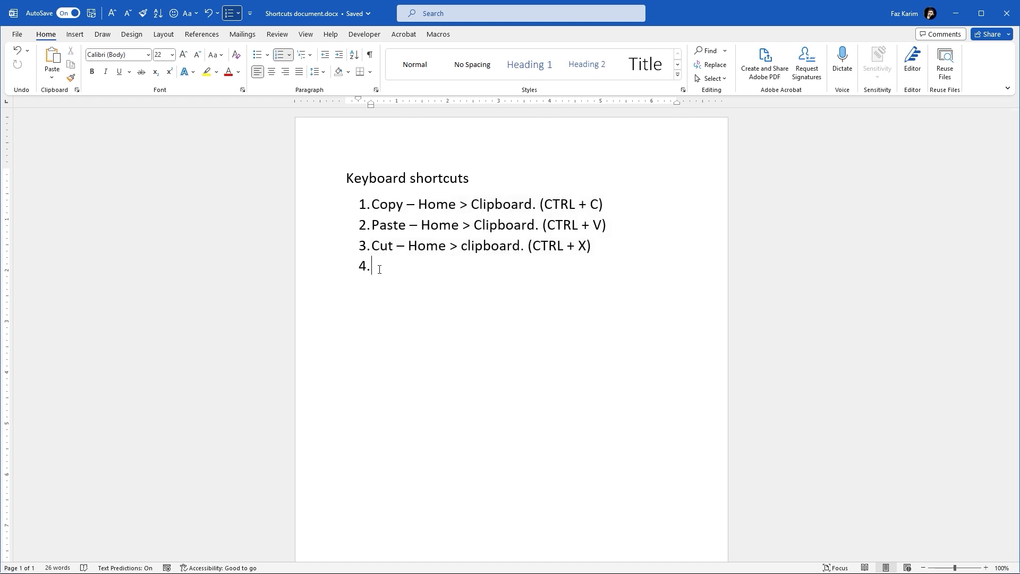
{"action": "type", "text": "Undo - Home >"}
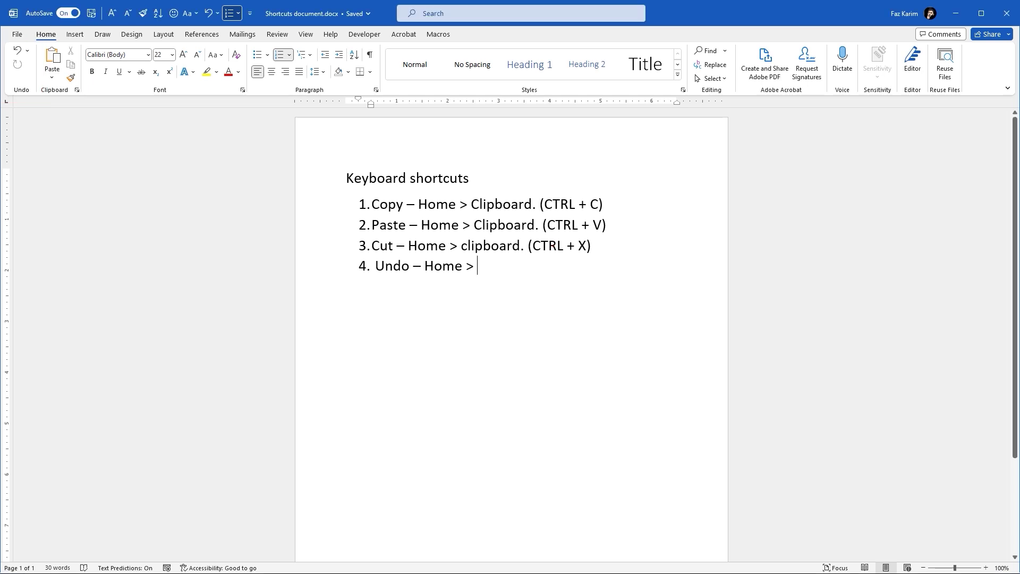
{"action": "type", "text": "Undo"}
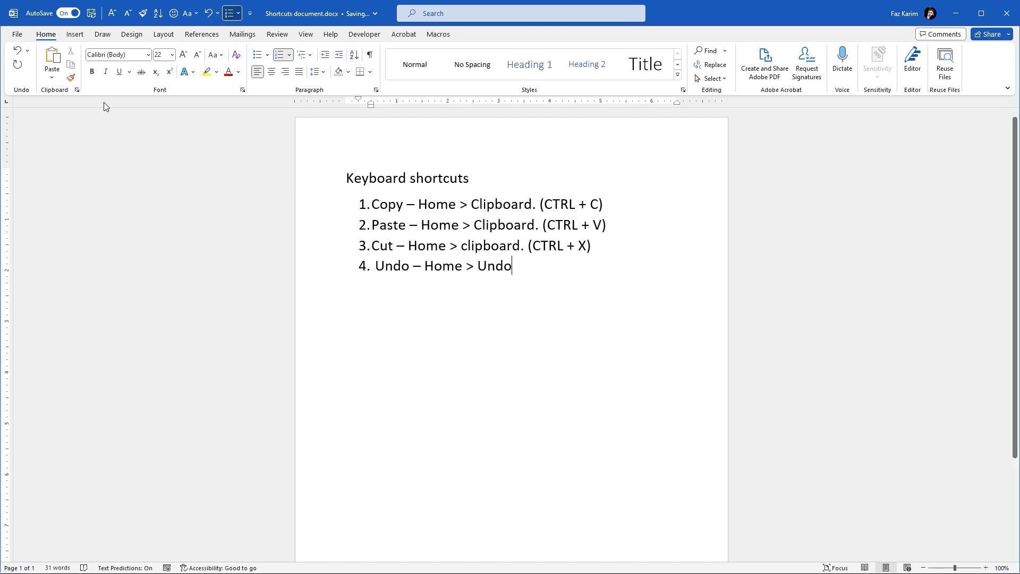
Examine the history of actions that can be undone, without undoing any.
{"action": "left_click", "coordinate": [28, 52]}
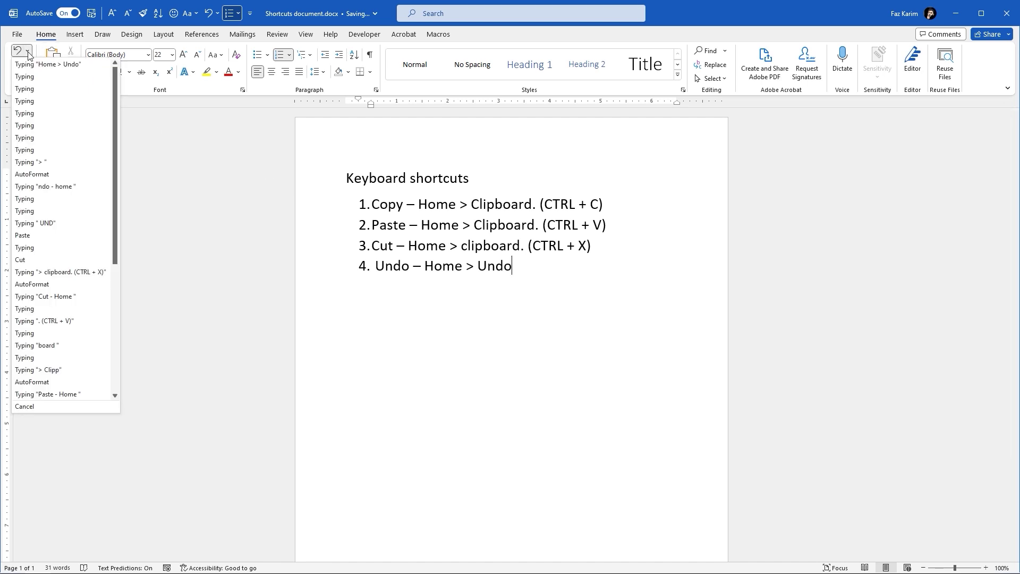
{"action": "left_click", "coordinate": [28, 51]}
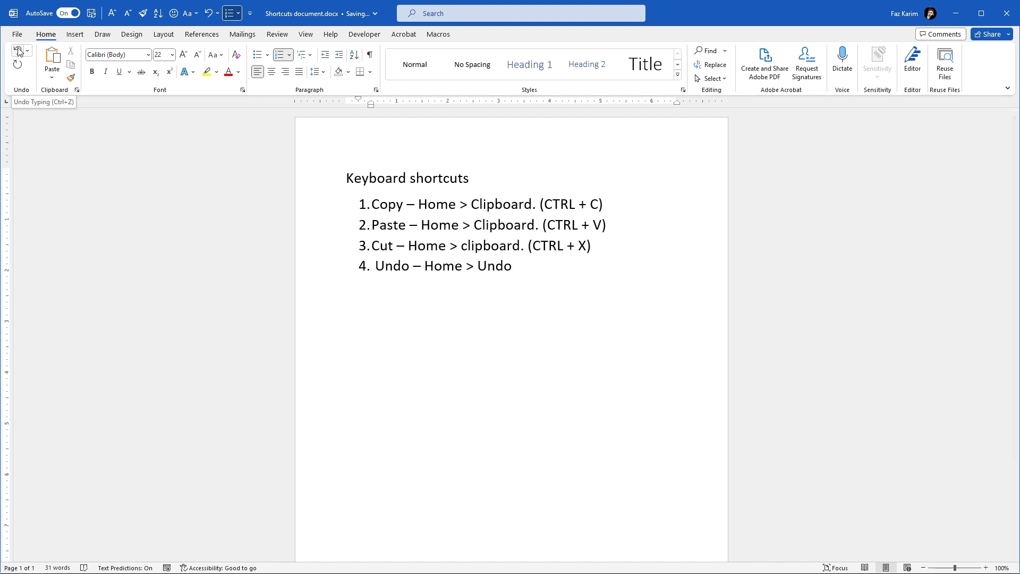
{"action": "left_click", "coordinate": [28, 51]}
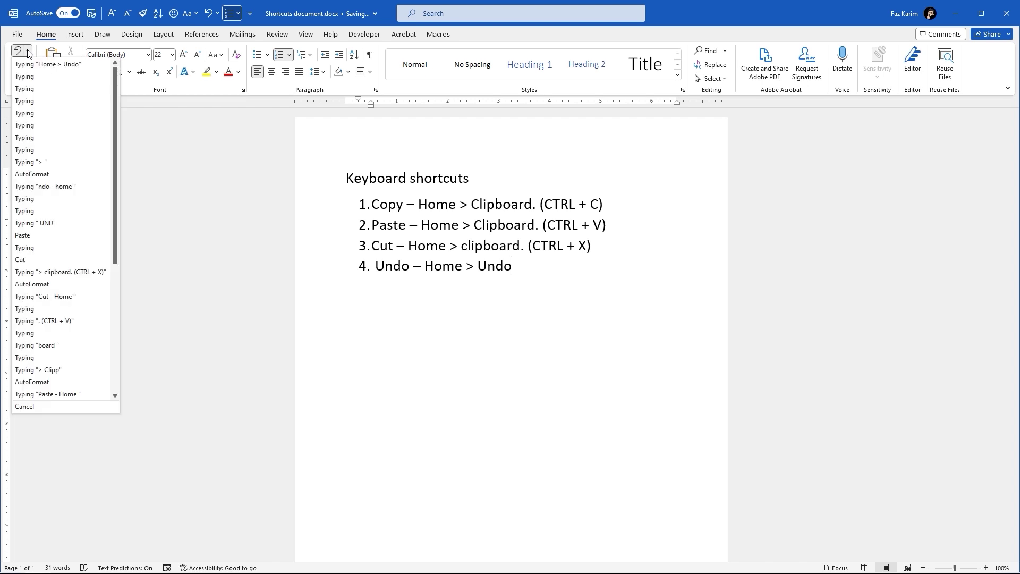
{"action": "left_click", "coordinate": [28, 51]}
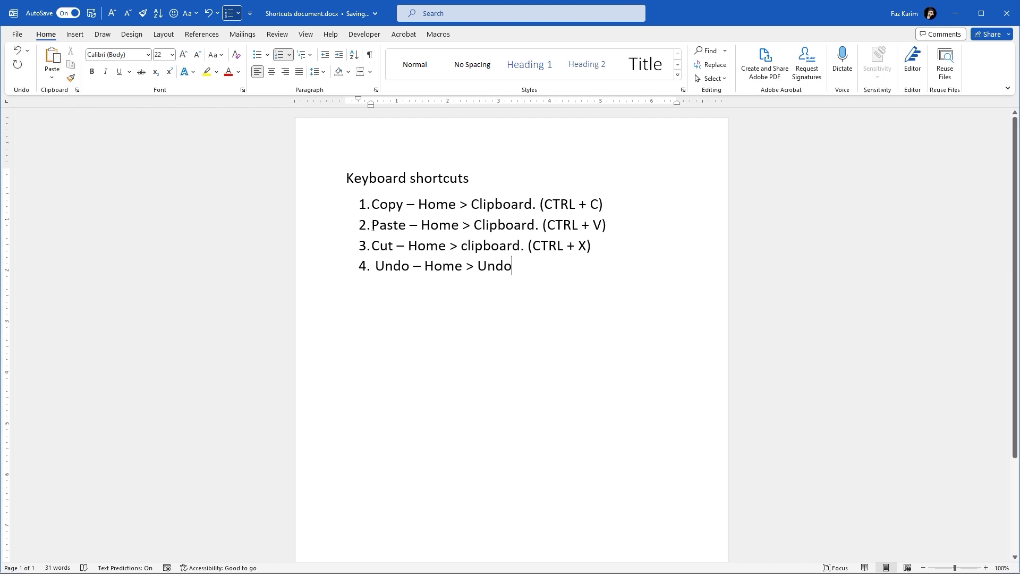
Add "(CTRL + Z)" to the Undo item and remove the space after its opening parenthesis, undoing and repeating that removal once.
{"action": "type", "text": "( "}
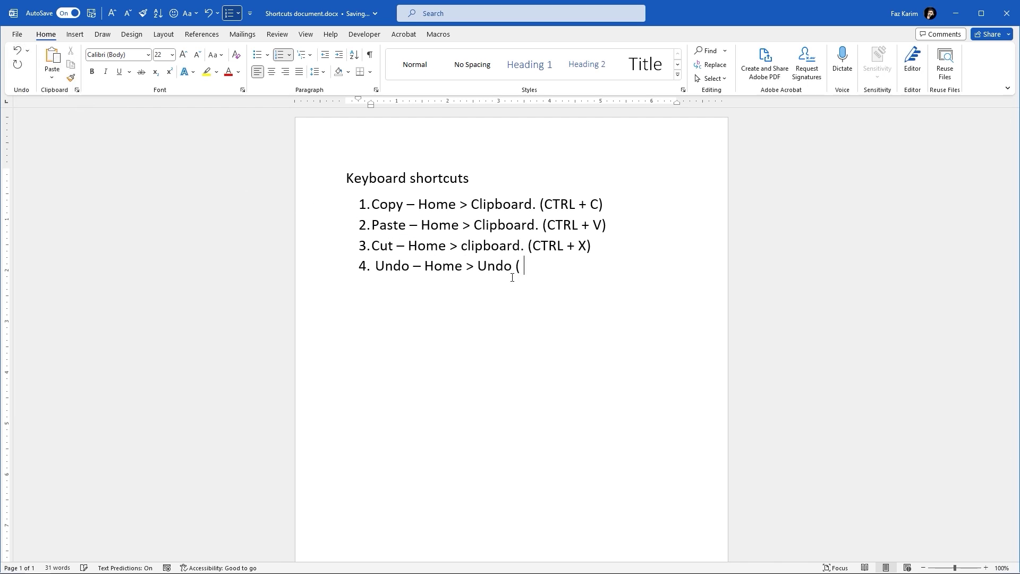
{"action": "type", "text": "CTRL + Z)"}
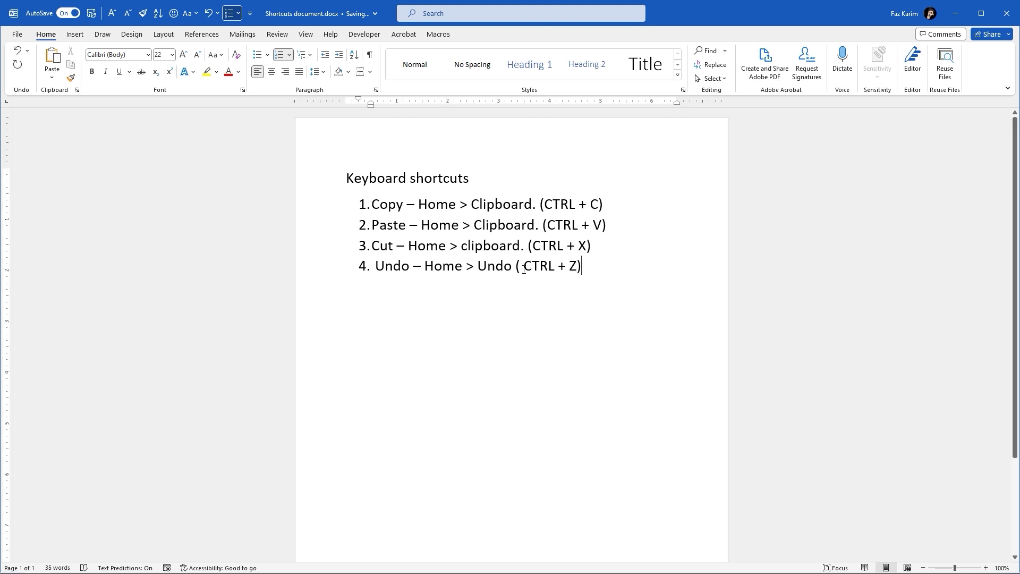
{"action": "left_click", "coordinate": [524, 269]}
{"action": "key", "text": "BackSpace"}
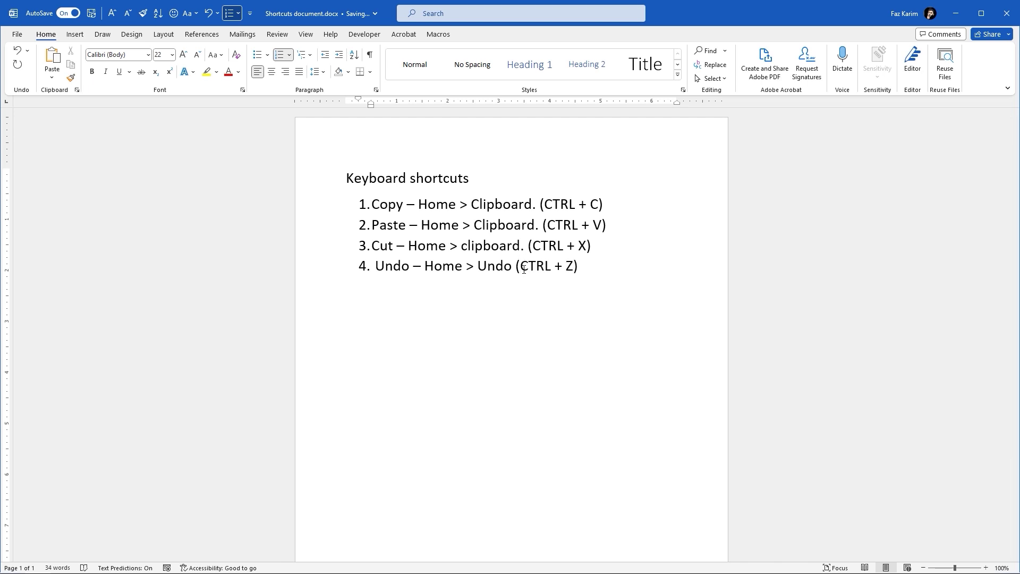
{"action": "left_click", "coordinate": [18, 52]}
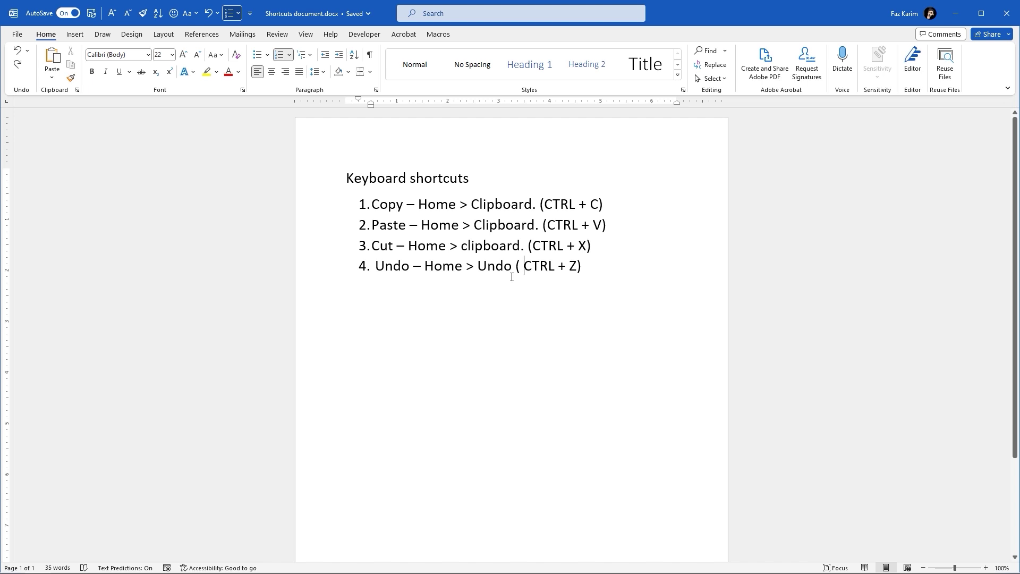
{"action": "key", "text": "BackSpace"}
Add the fifth list item "Redo – Home > Undo ( CTRL + Y )".
{"action": "key", "text": "Return"}
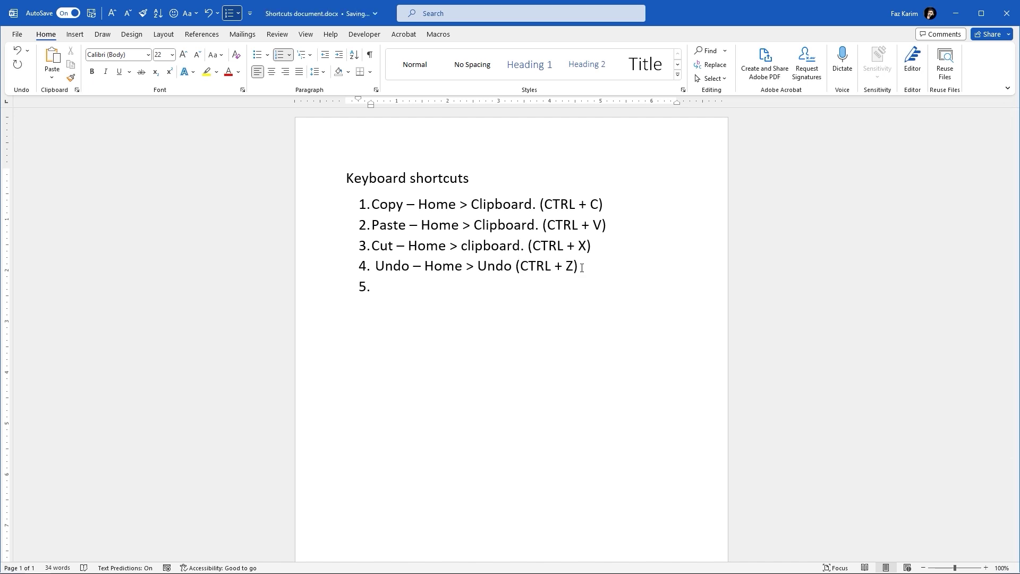
{"action": "type", "text": "Redo - Home > Undo ( "}
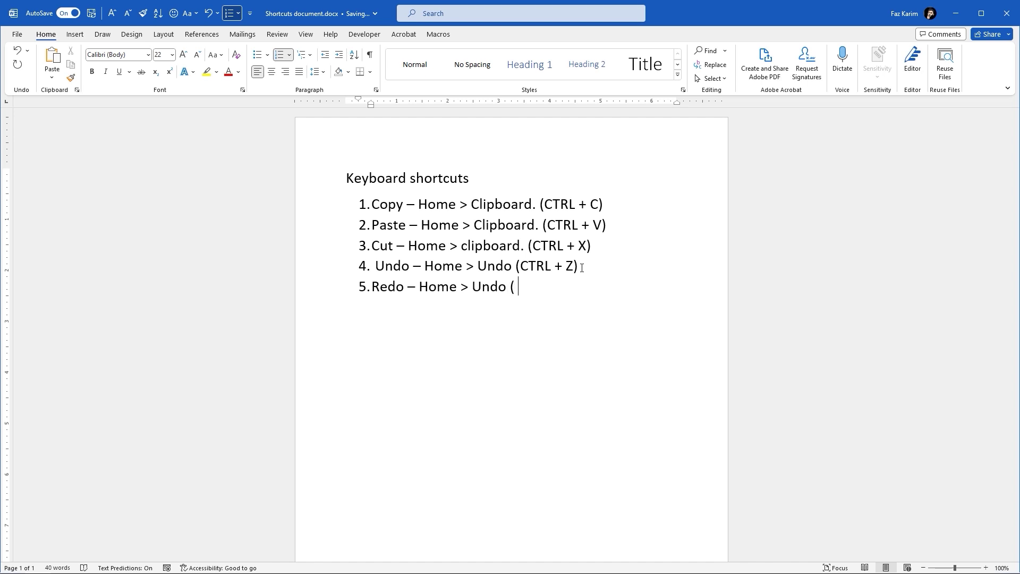
{"action": "type", "text": "CTRL + Y )"}
Undo the latest typing in the Redo item and redo it, two times over.
{"action": "key", "text": "ctrl+z"}
{"action": "key", "text": "ctrl+y"}
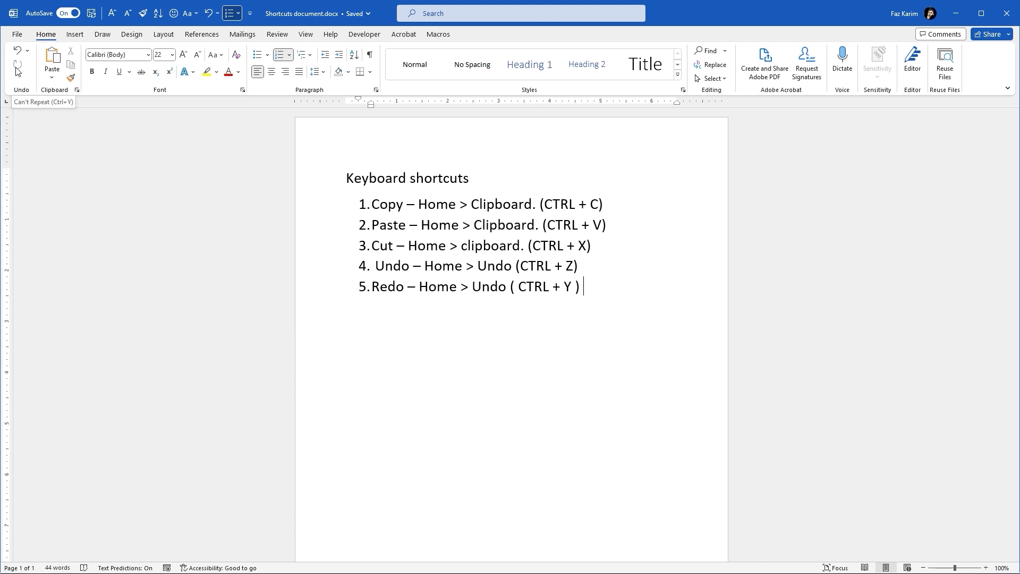
{"action": "key", "text": "ctrl+z"}
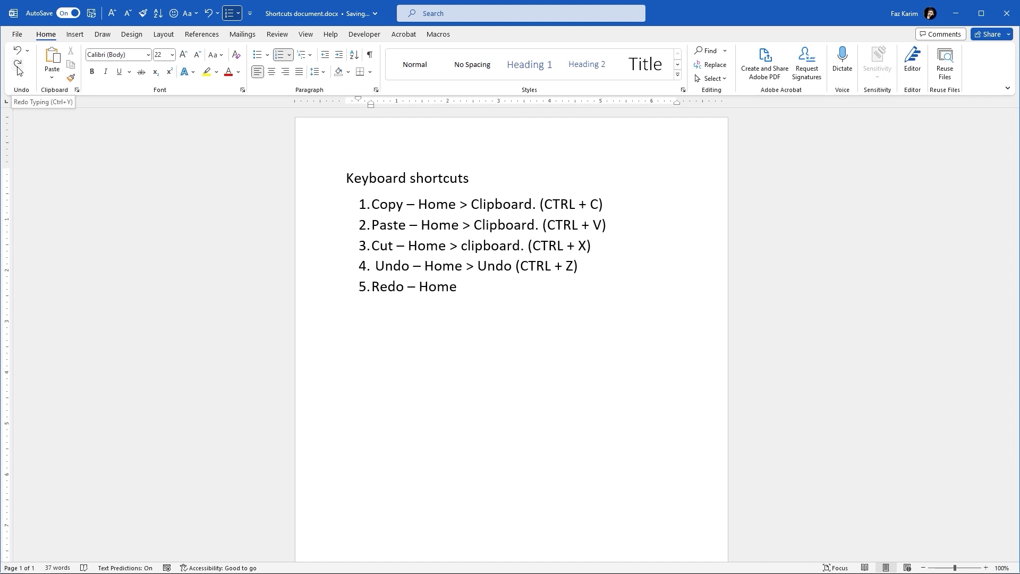
{"action": "left_click", "coordinate": [18, 67]}
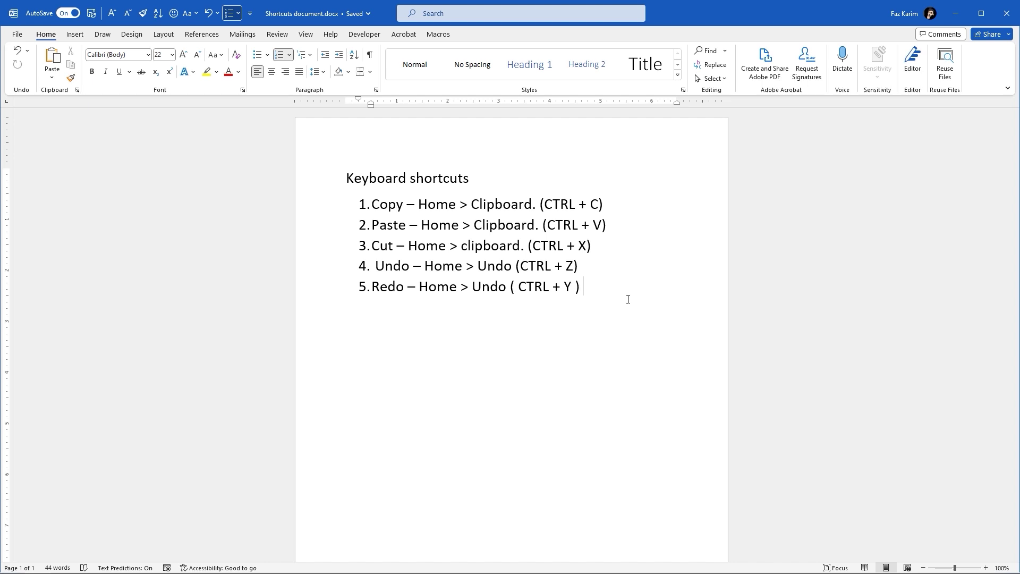
Add the sixth list item "Select – CTRL + A".
{"action": "key", "text": "Return"}
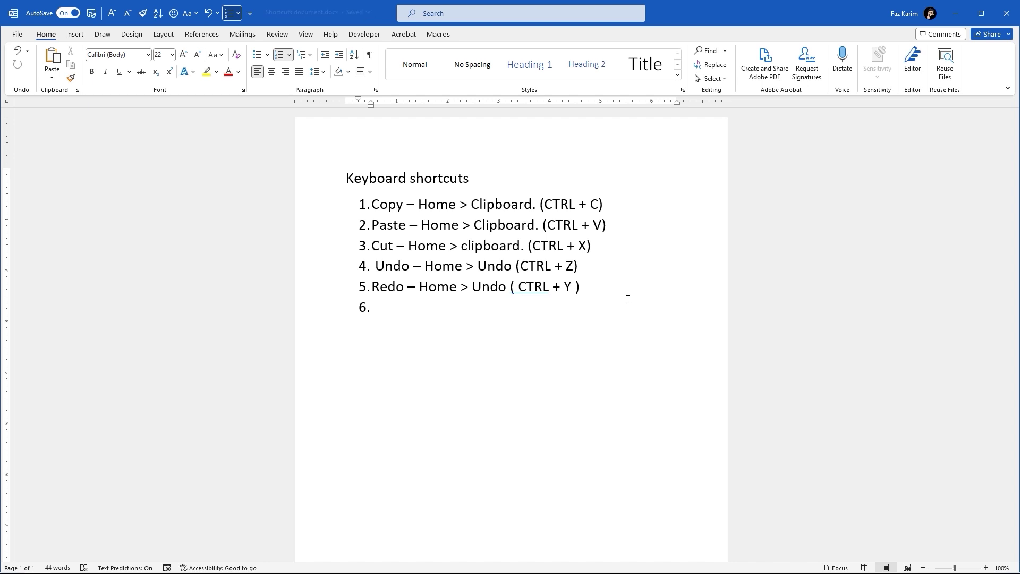
{"action": "type", "text": "Select "}
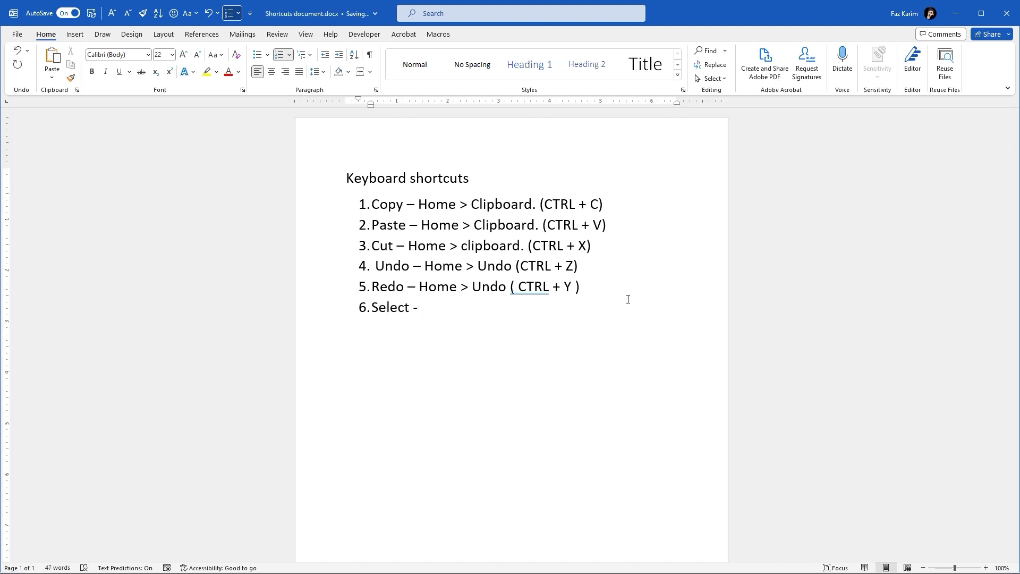
{"action": "type", "text": "- CTRL + A"}
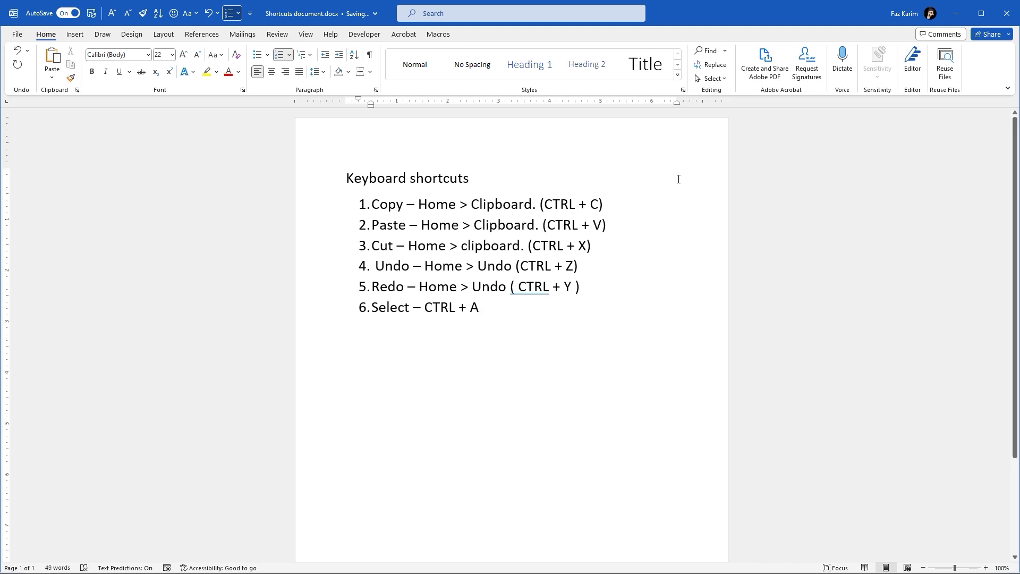
Check the available selection options, and replace "CTRL + A" in the sixth item with "Home > Editing > Select > Select All".
{"action": "left_click", "coordinate": [723, 81]}
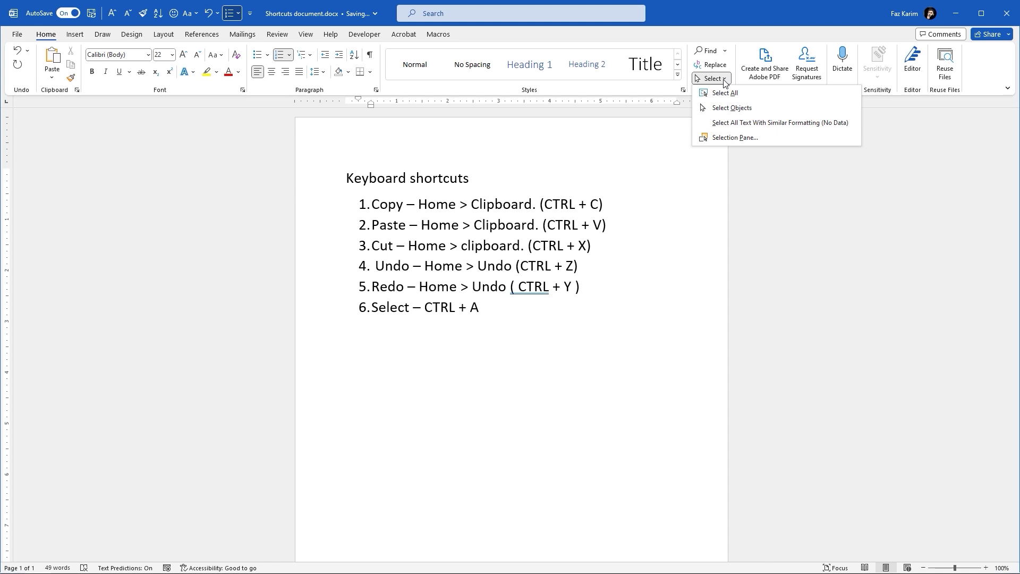
{"action": "left_click", "coordinate": [502, 304]}
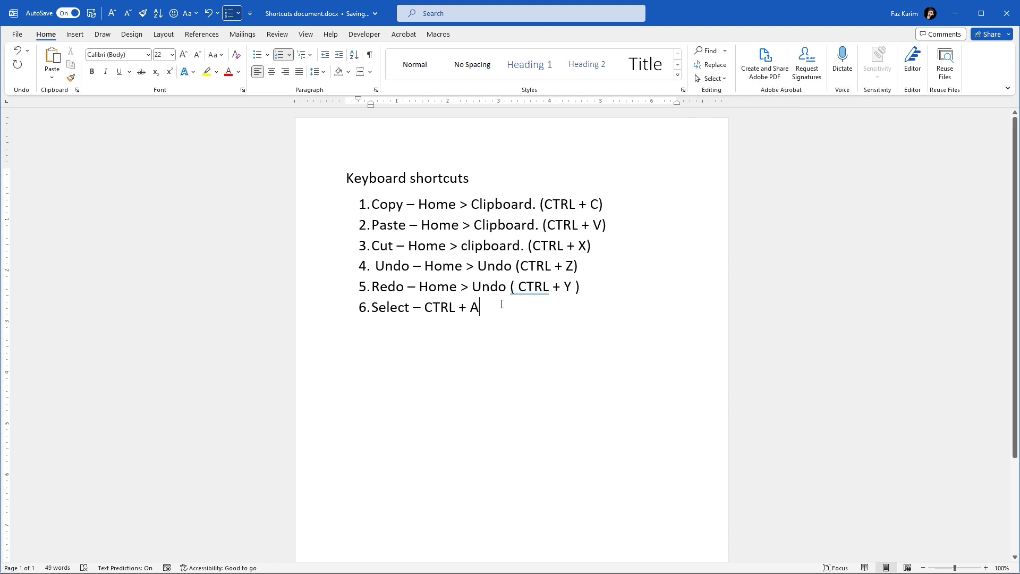
{"action": "key", "text": "BackSpace"}
{"action": "key", "text": "BackSpace"}
{"action": "key", "text": "BackSpace"}
{"action": "key", "text": "BackSpace"}
{"action": "key", "text": "BackSpace"}
{"action": "key", "text": "BackSpace"}
{"action": "key", "text": "BackSpace"}
{"action": "key", "text": "BackSpace"}
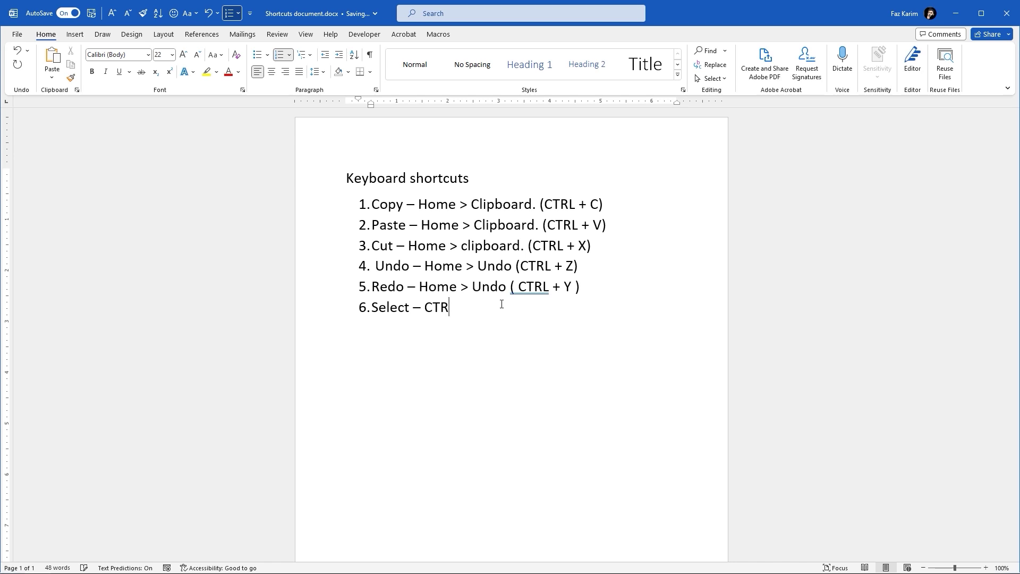
{"action": "type", "text": "Home > Editing > Select > "}
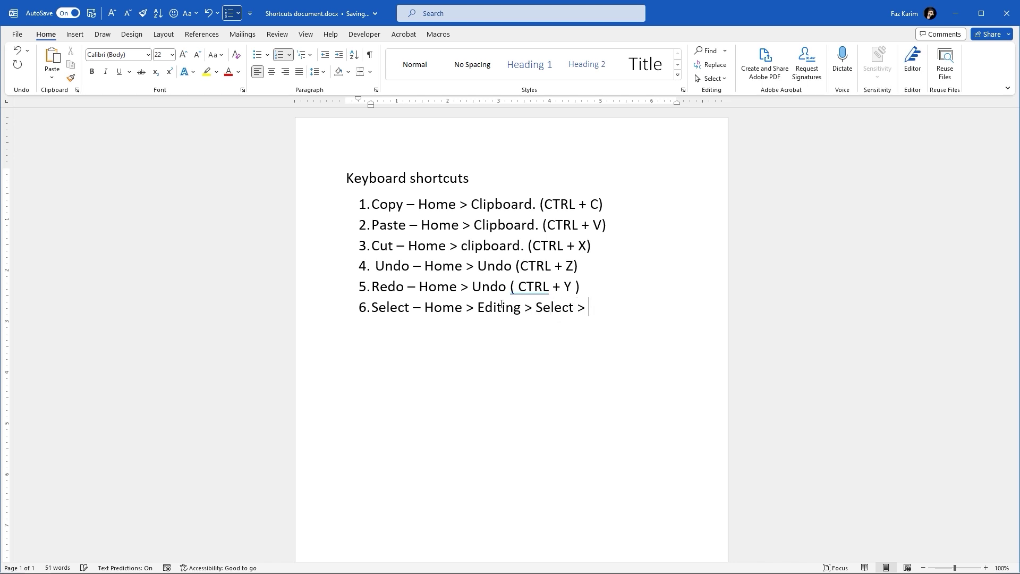
{"action": "type", "text": "Select All"}
Remove the space after the opening parenthesis in the Redo item.
{"action": "left_click", "coordinate": [519, 287]}
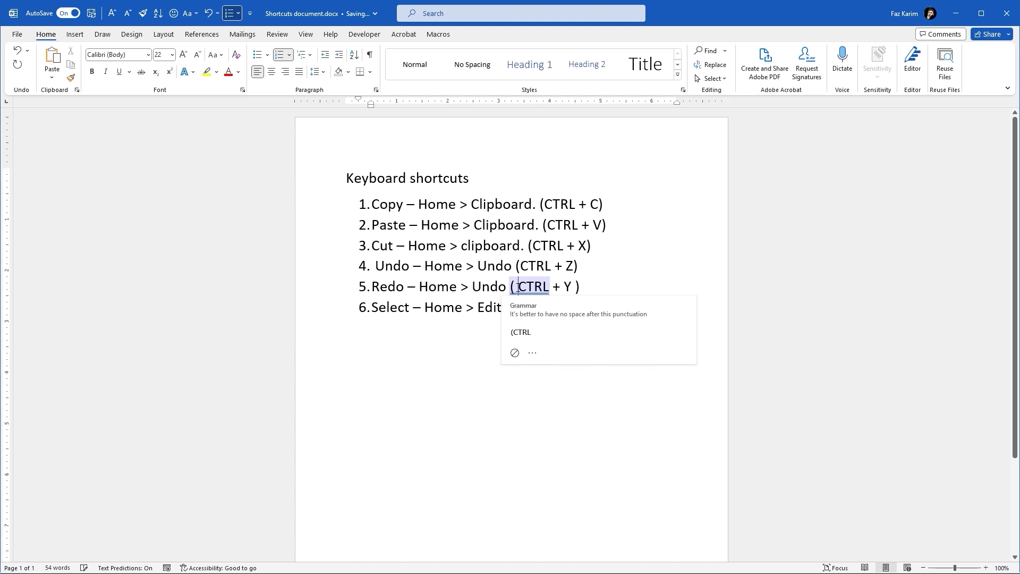
{"action": "key", "text": "BackSpace"}
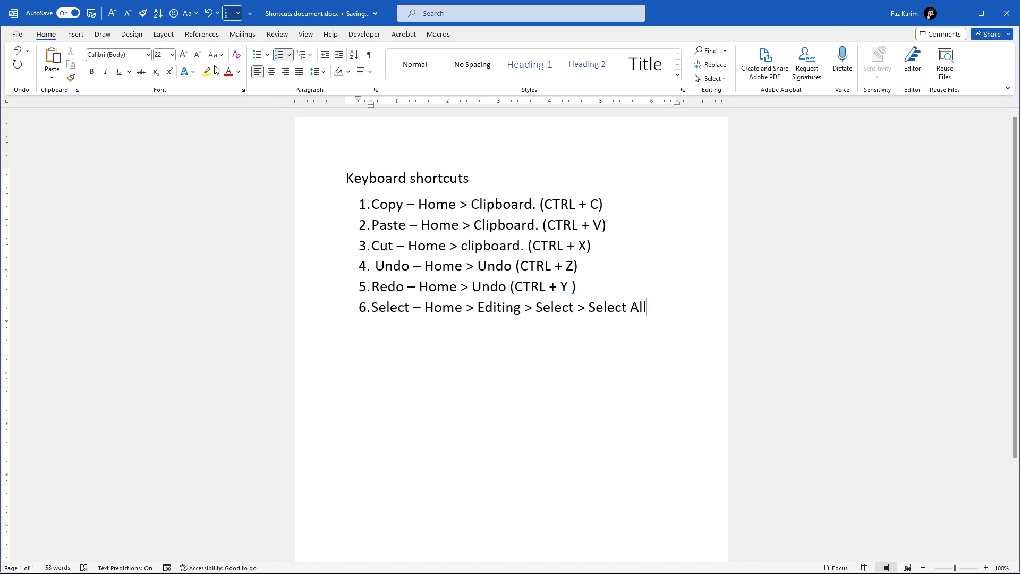
Select the entire document with the Select All command, and clear the selection at the end of the sixth item.
{"action": "left_click", "coordinate": [727, 81]}
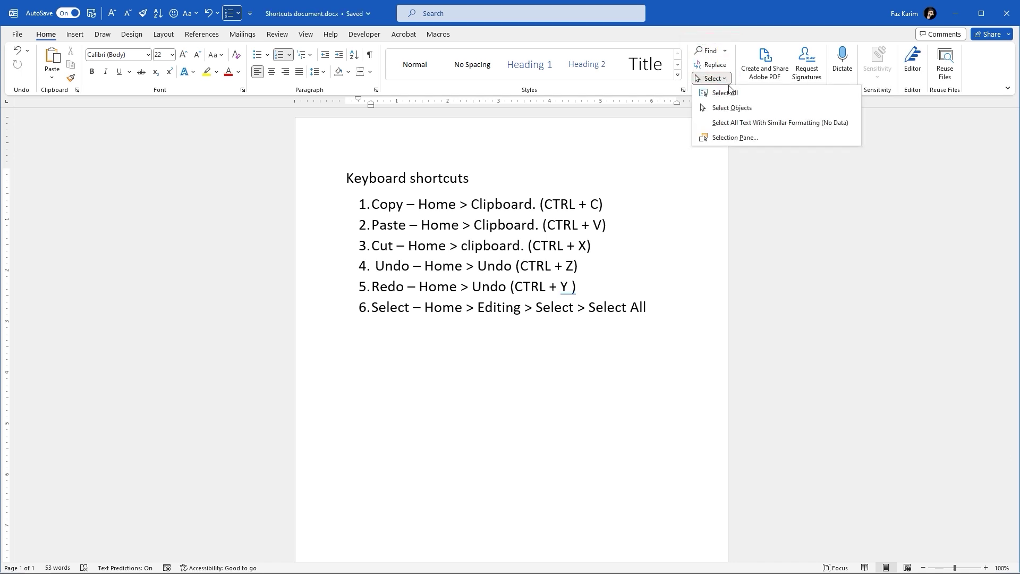
{"action": "left_click", "coordinate": [730, 93]}
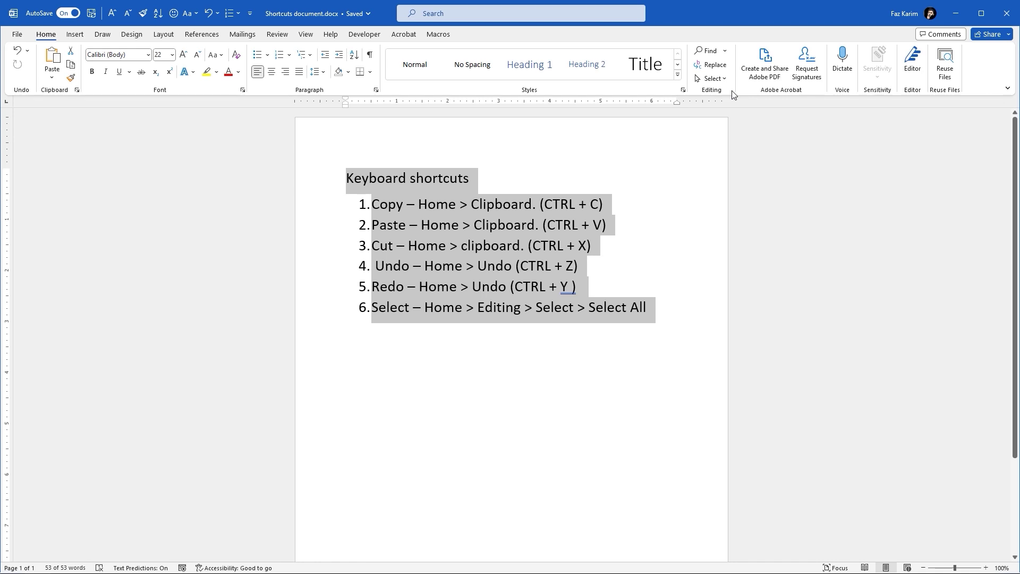
{"action": "left_click", "coordinate": [671, 311]}
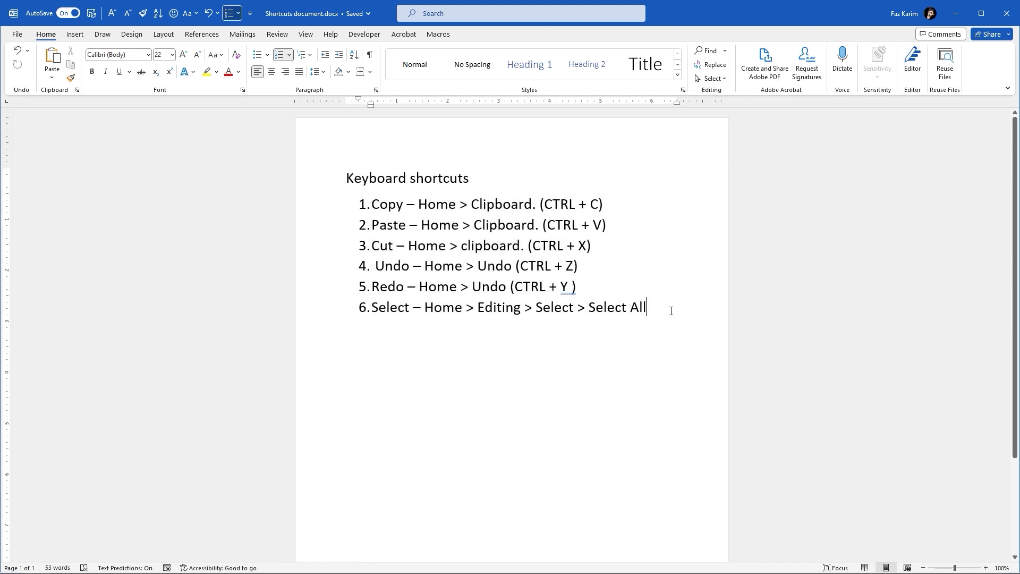
Replace "All" at the end of the sixth item with "all (CTRL + A)", leaving no space after the opening parenthesis.
{"action": "key", "text": "BackSpace"}
{"action": "key", "text": "BackSpace"}
{"action": "key", "text": "BackSpace"}
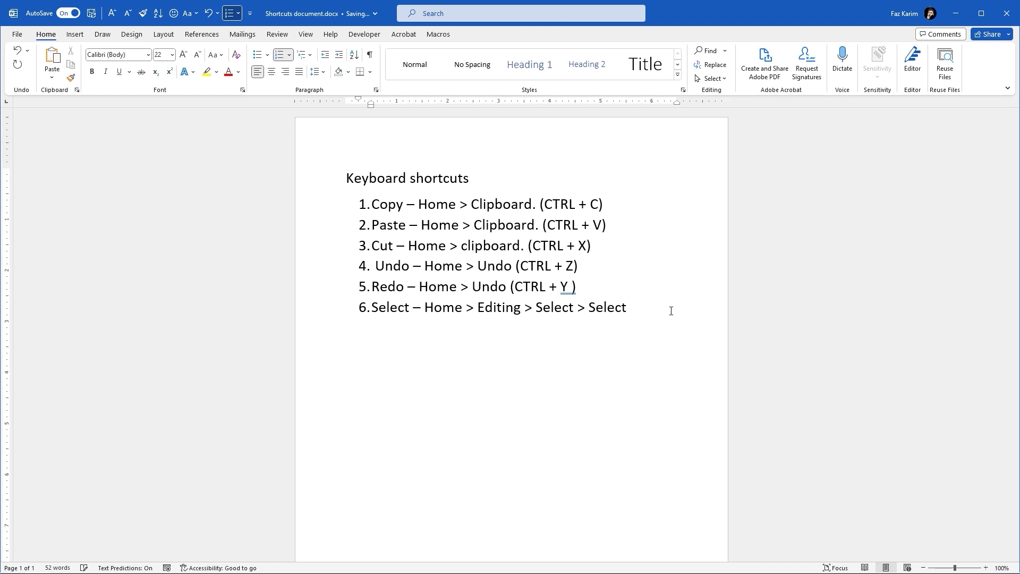
{"action": "type", "text": "all (CTRL + A)"}
{"action": "left_click", "coordinate": [665, 311]}
{"action": "key", "text": "BackSpace"}
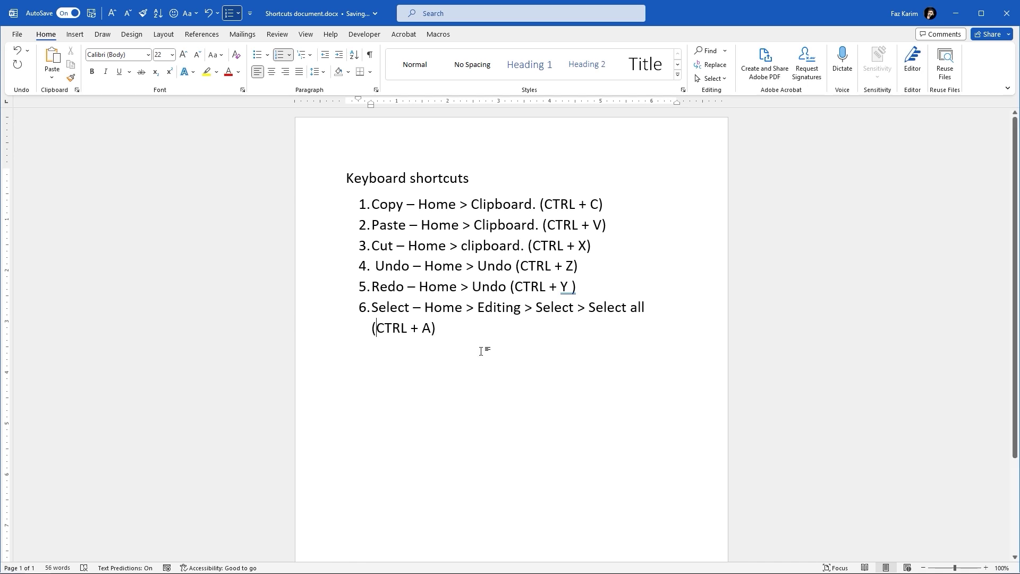
Select all the document text and reduce its font size to 18.
{"action": "left_click", "coordinate": [482, 332]}
{"action": "key", "text": "ctrl+a"}
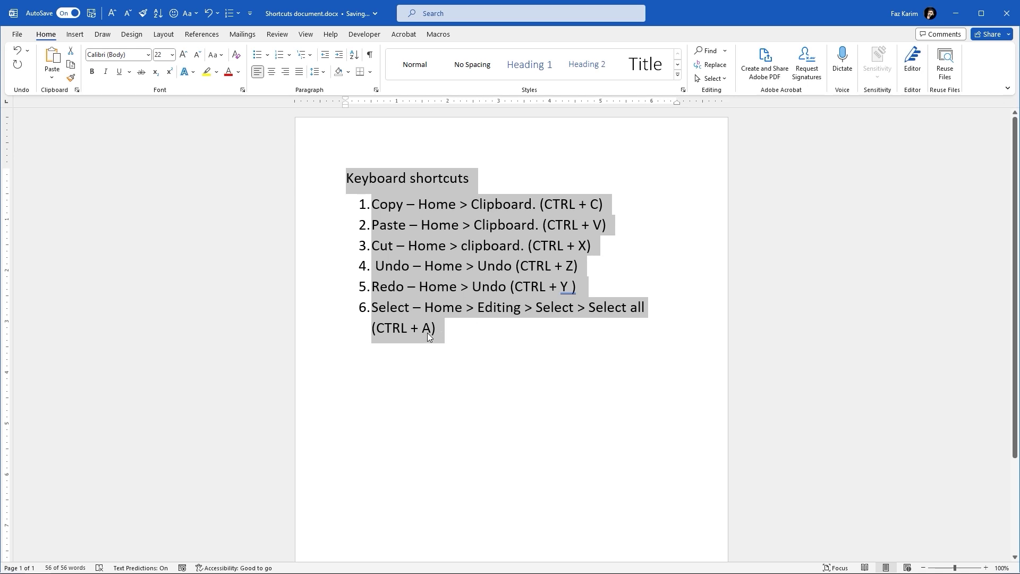
{"action": "left_click", "coordinate": [197, 61]}
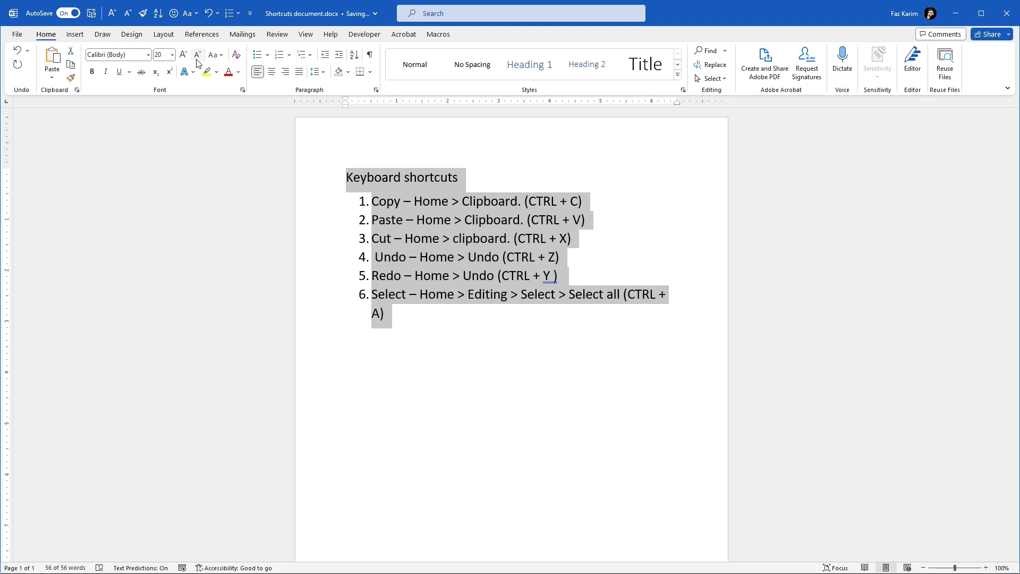
{"action": "left_click", "coordinate": [197, 62]}
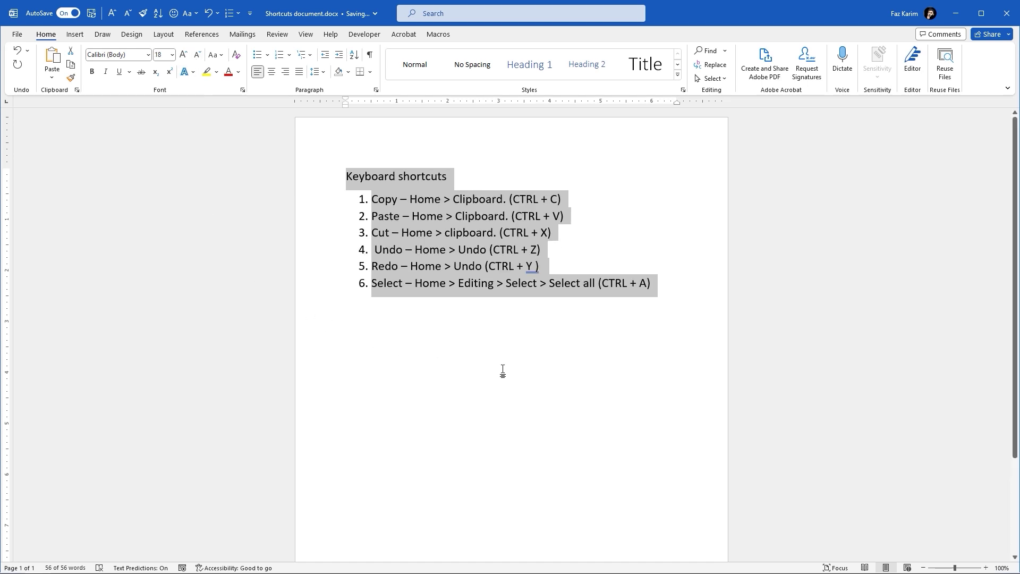
Add a seventh item below the Select item in the numbered list, reading "Find – Home > Editing > Find".
{"action": "left_click", "coordinate": [677, 285]}
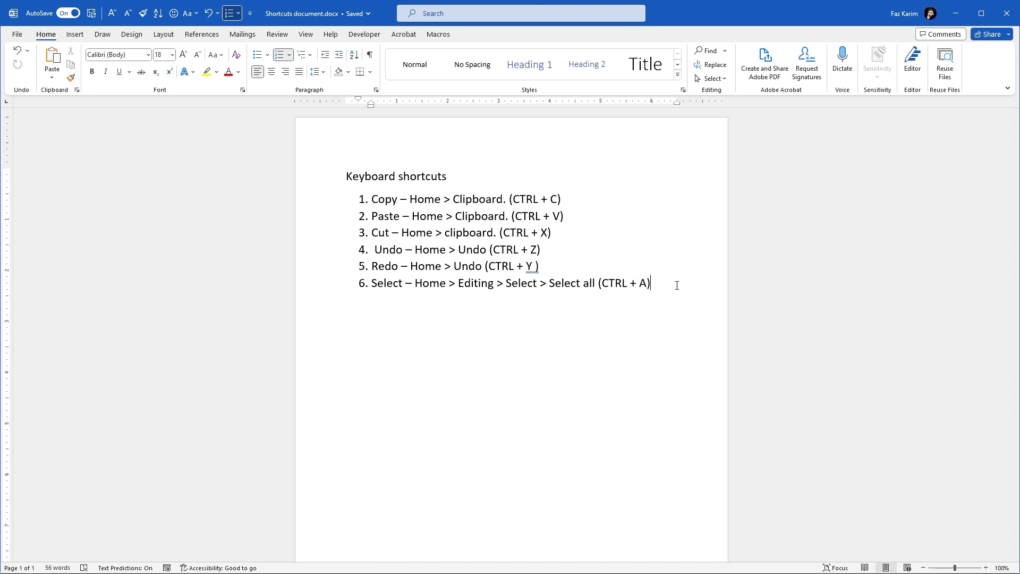
{"action": "key", "text": "Return"}
{"action": "type", "text": "Find "}
{"action": "type", "text": "- "}
{"action": "type", "text": "Home > "}
{"action": "type", "text": "Editing"}
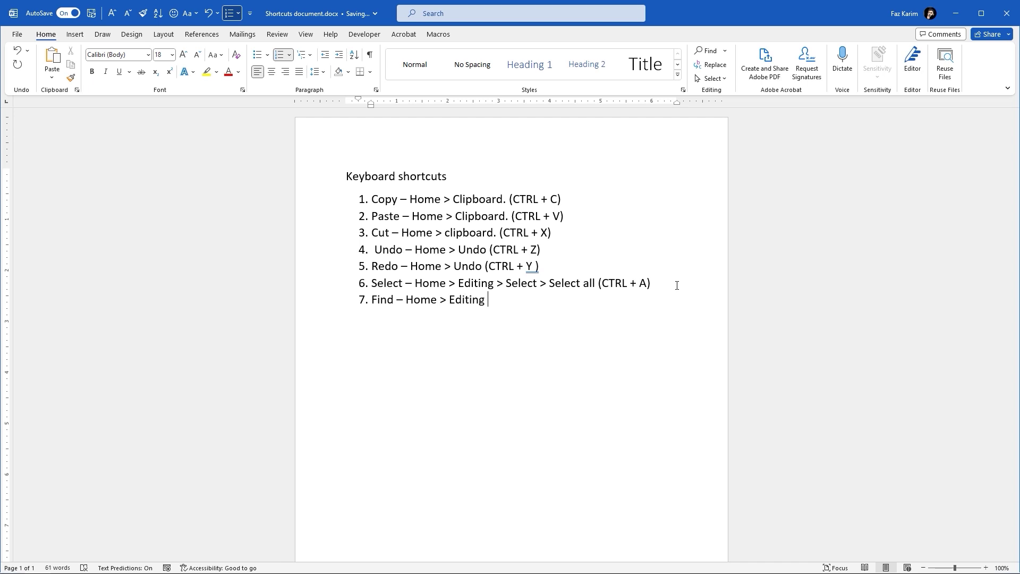
{"action": "type", "text": " > Find"}
Append "(CTRL + F)" to the end of the seventh item after checking the available Find options.
{"action": "left_click", "coordinate": [726, 52]}
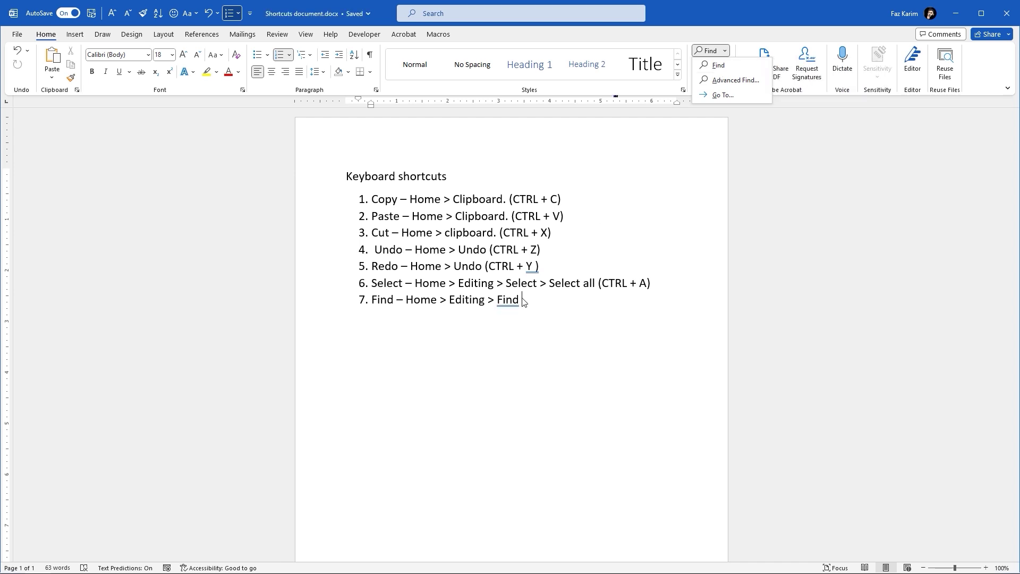
{"action": "left_click", "coordinate": [523, 301]}
{"action": "type", "text": "CTRL + F"}
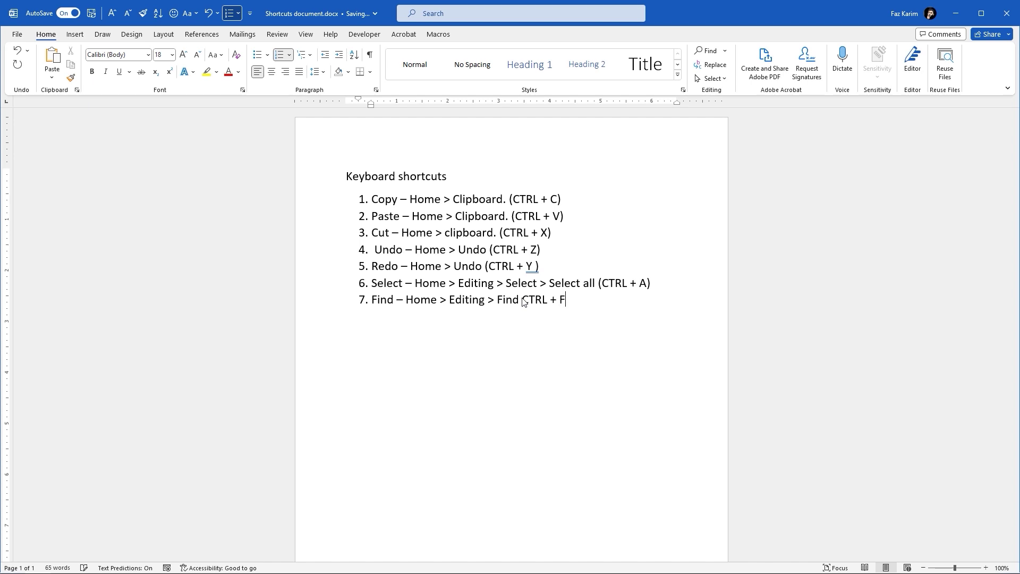
{"action": "type", "text": ") "}
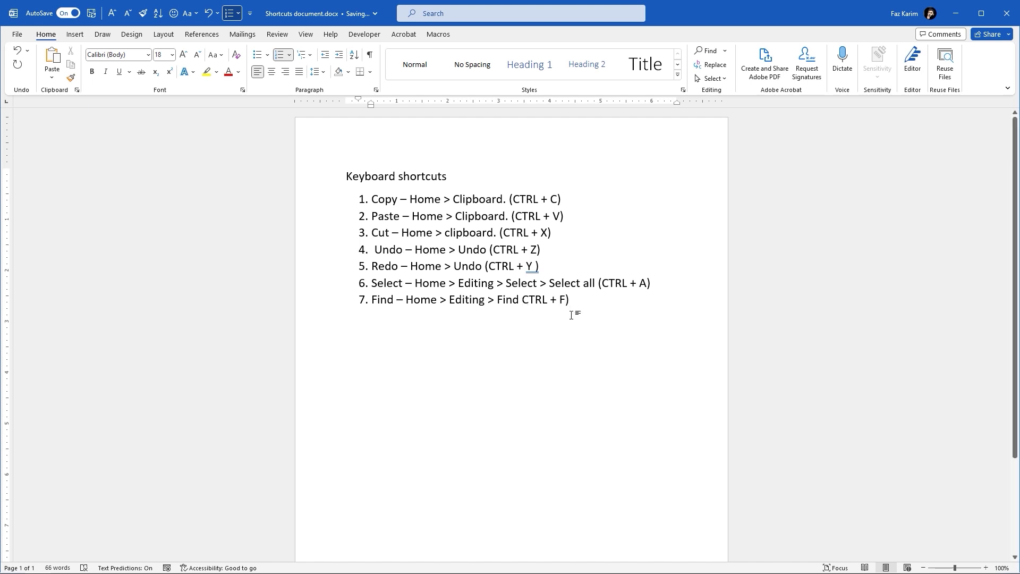
{"action": "type", "text": "("}
Bring up the document search of the Find command and close it again, twice in a row.
{"action": "key", "text": "ctrl+f"}
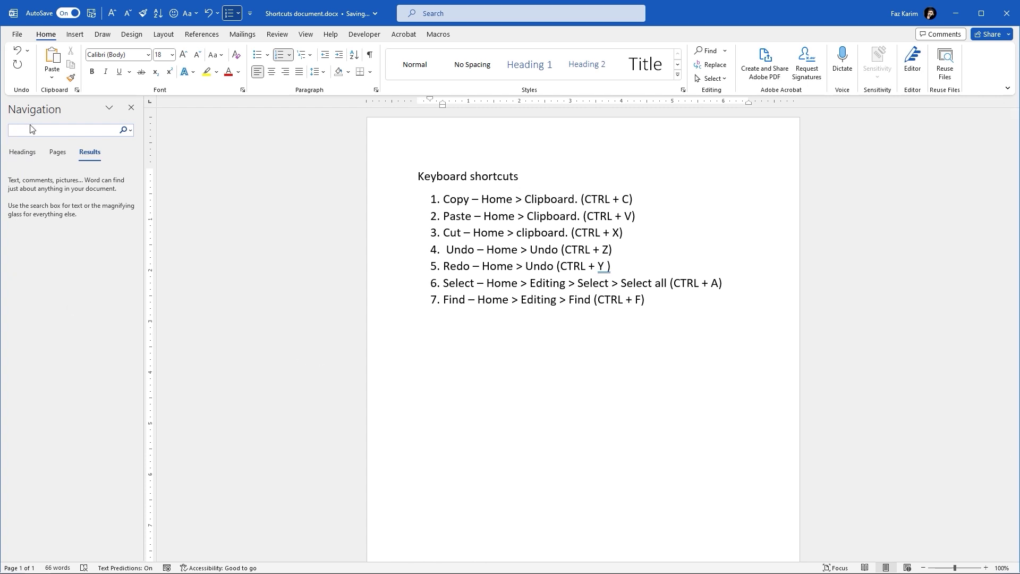
{"action": "left_click", "coordinate": [131, 107]}
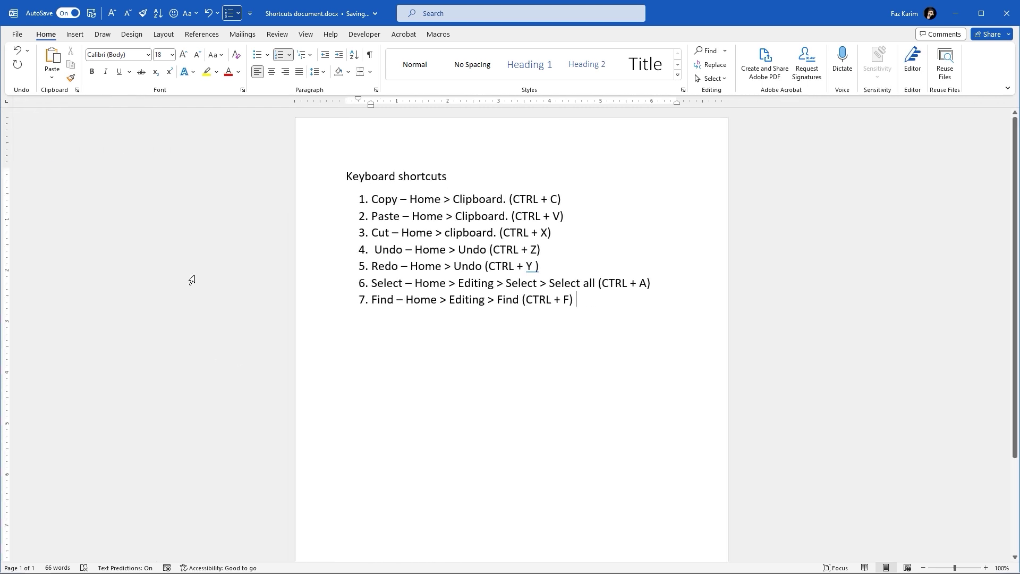
{"action": "left_click", "coordinate": [717, 51]}
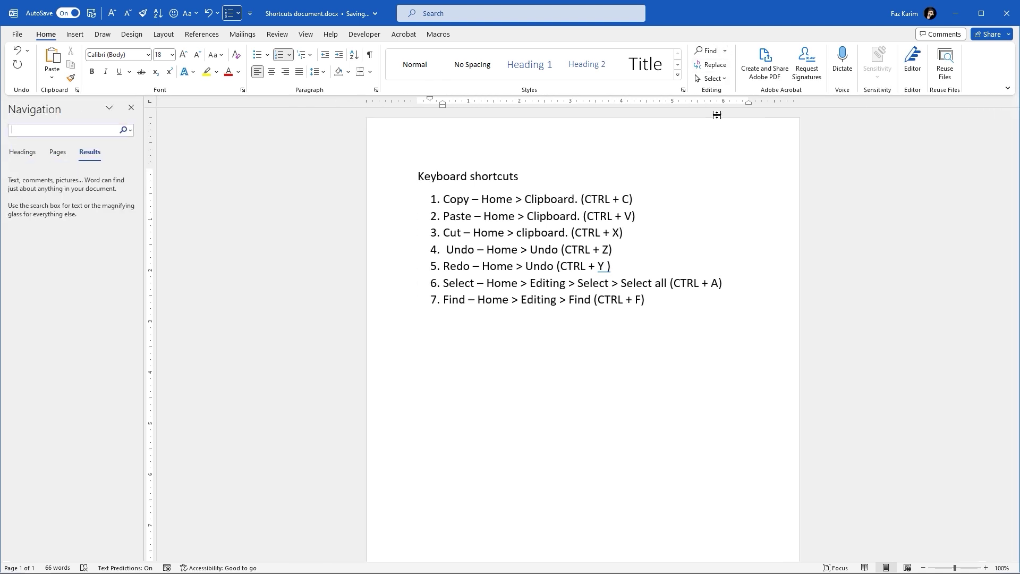
{"action": "left_click", "coordinate": [132, 108]}
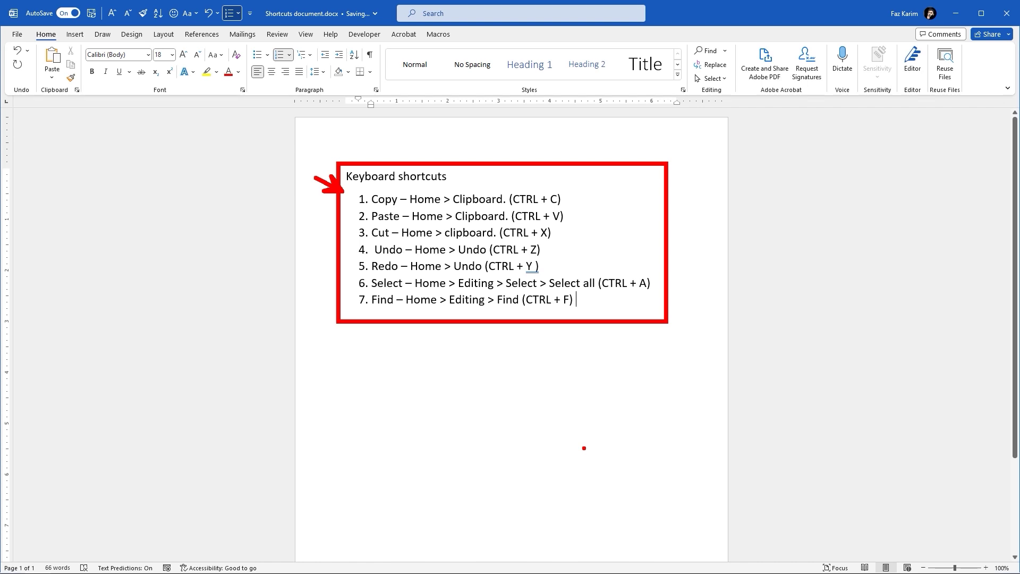
Start an eighth item in the numbered list below the Find item.
{"action": "key", "text": "Return"}
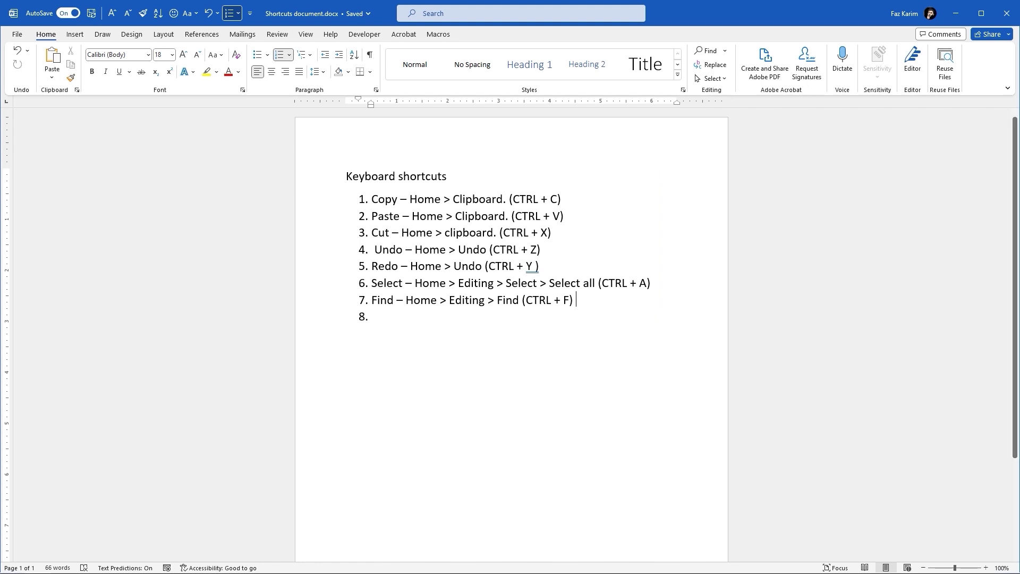
{"action": "type", "text": "CTRL + S"}
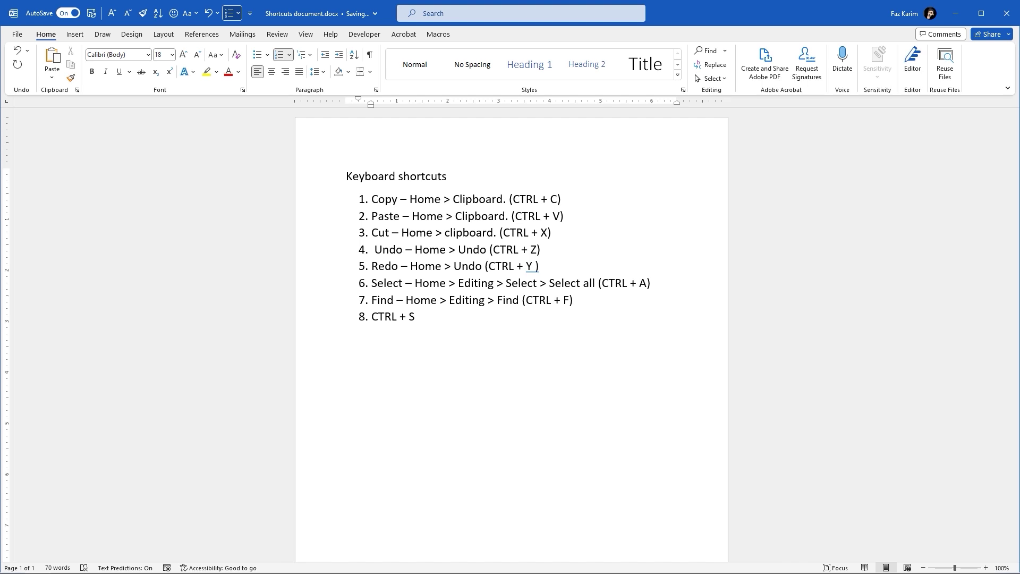
{"action": "key", "text": "BackSpace"}
{"action": "key", "text": "BackSpace"}
{"action": "key", "text": "BackSpace"}
{"action": "key", "text": "BackSpace"}
{"action": "key", "text": "BackSpace"}
{"action": "key", "text": "BackSpace"}
{"action": "key", "text": "BackSpace"}
{"action": "key", "text": "BackSpace"}
{"action": "key", "text": "BackSpace"}
Fill in the eighth item as "Saving – File > Save or Save as > (CTRL + S)".
{"action": "type", "text": "Saving "}
{"action": "type", "text": "-"}
{"action": "type", "text": "File > "}
{"action": "type", "text": "Save "}
{"action": "type", "text": "or Save as "}
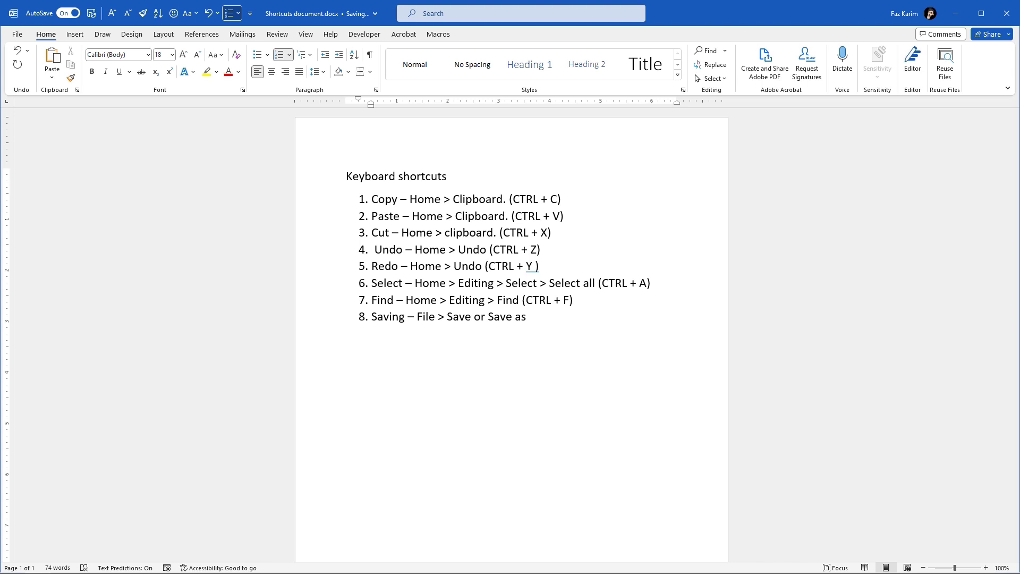
{"action": "type", "text": "> CTRL + S"}
{"action": "type", "text": ")"}
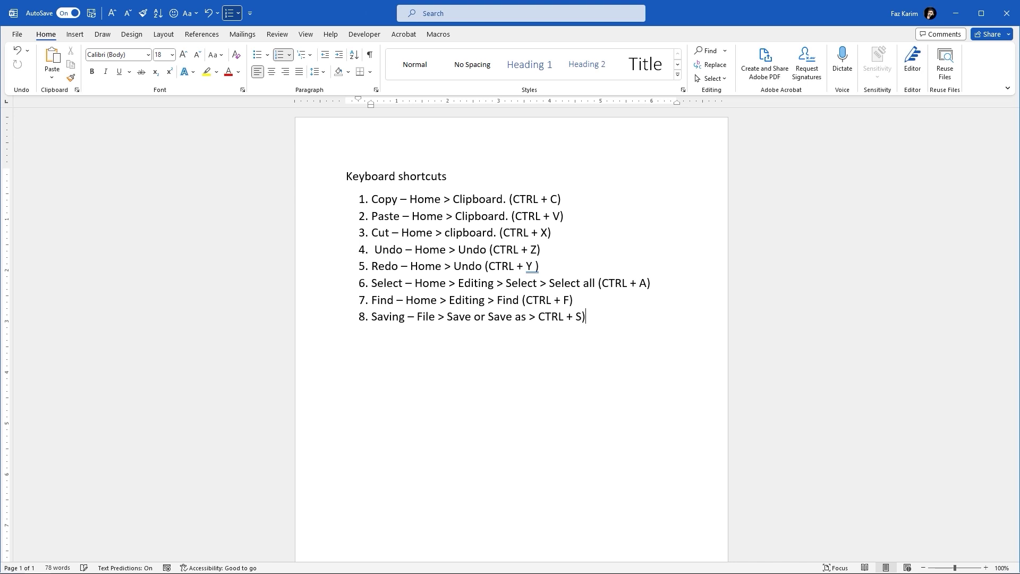
{"action": "left_click", "coordinate": [539, 318]}
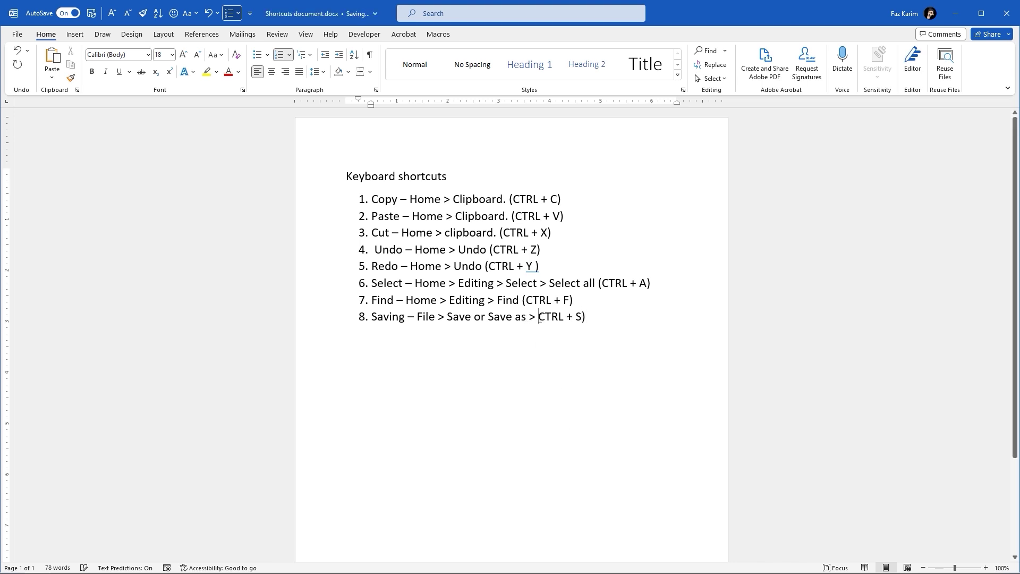
{"action": "type", "text": "("}
Add a ninth list item reading "Print File > Print > CTRL + P".
{"action": "key", "text": "Return"}
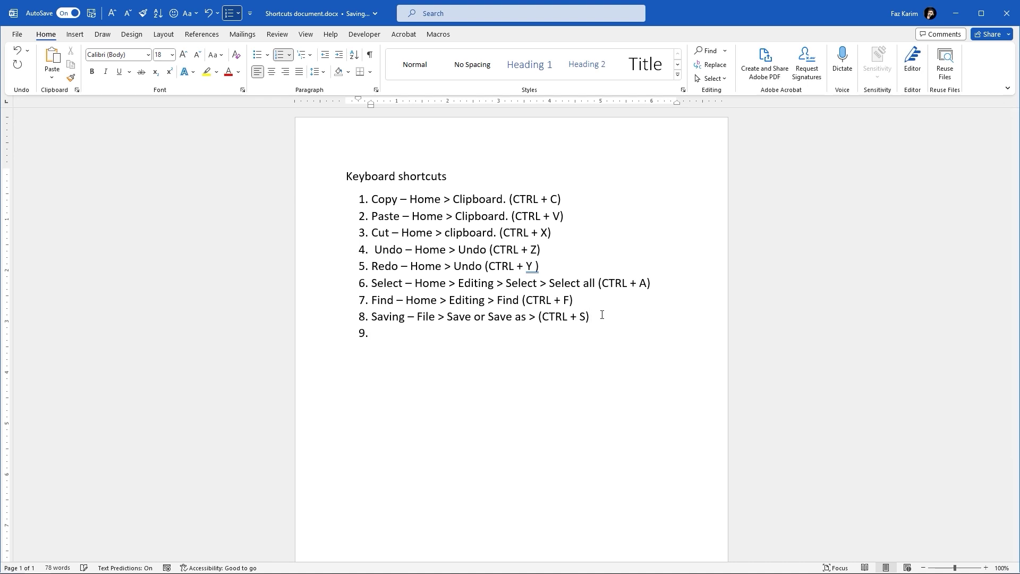
{"action": "type", "text": "Print File > Print > CTRL + P"}
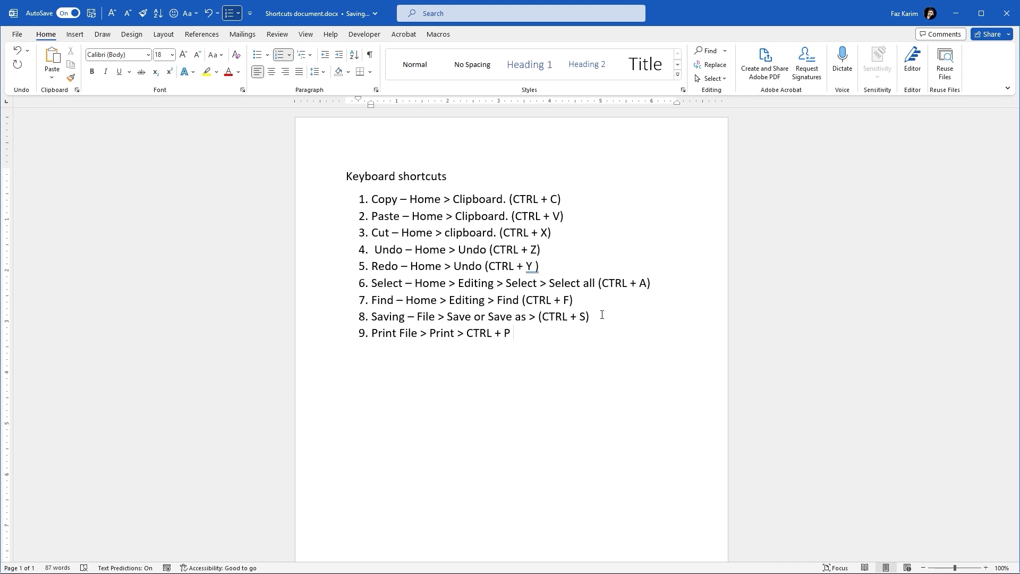
Open the print preview page, look at the orientation and paper size options, and return to the document.
{"action": "left_click", "coordinate": [18, 35]}
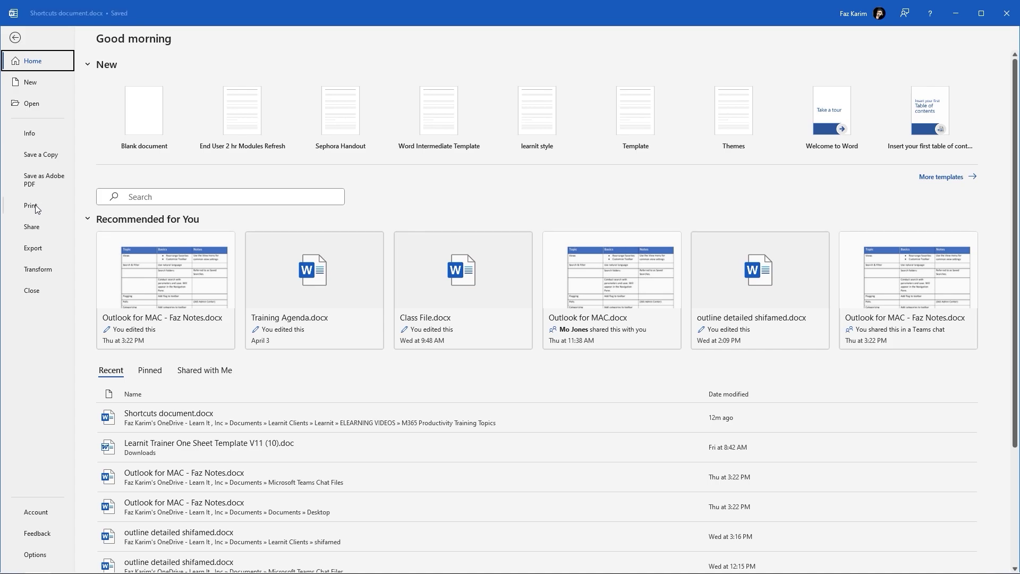
{"action": "key", "text": "Escape"}
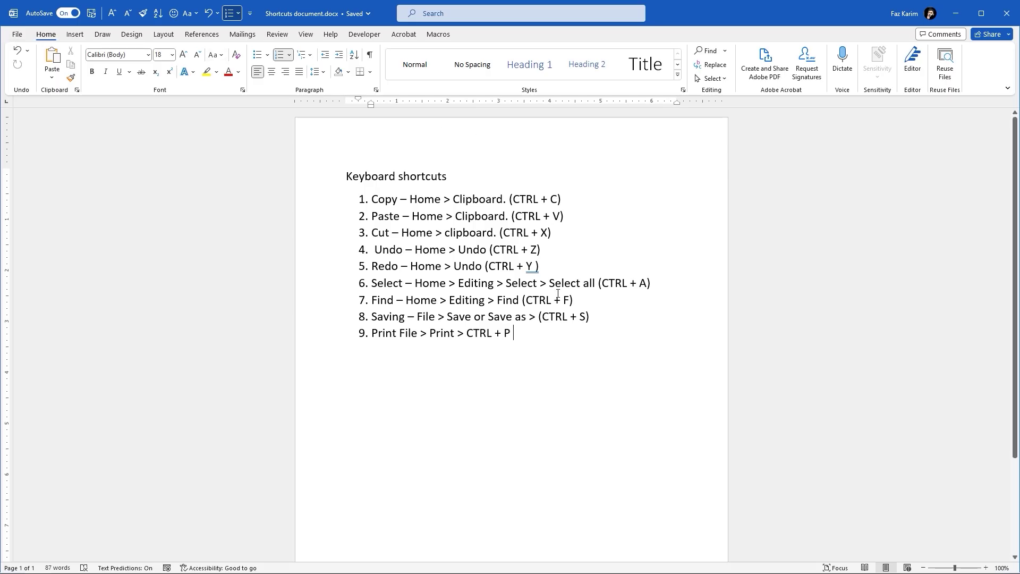
{"action": "key", "text": "ctrl+p"}
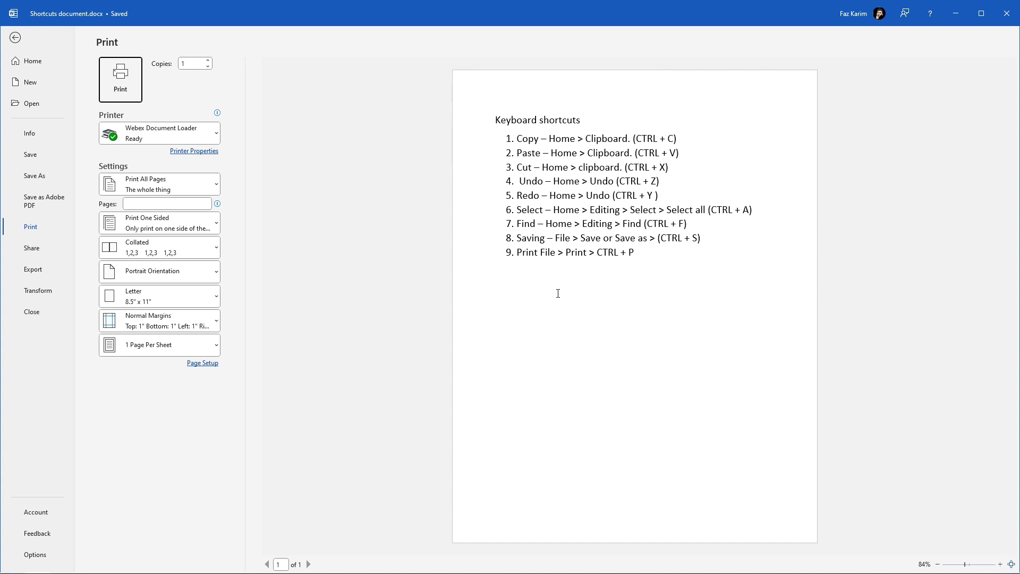
{"action": "left_click", "coordinate": [214, 273]}
{"action": "left_click", "coordinate": [214, 274]}
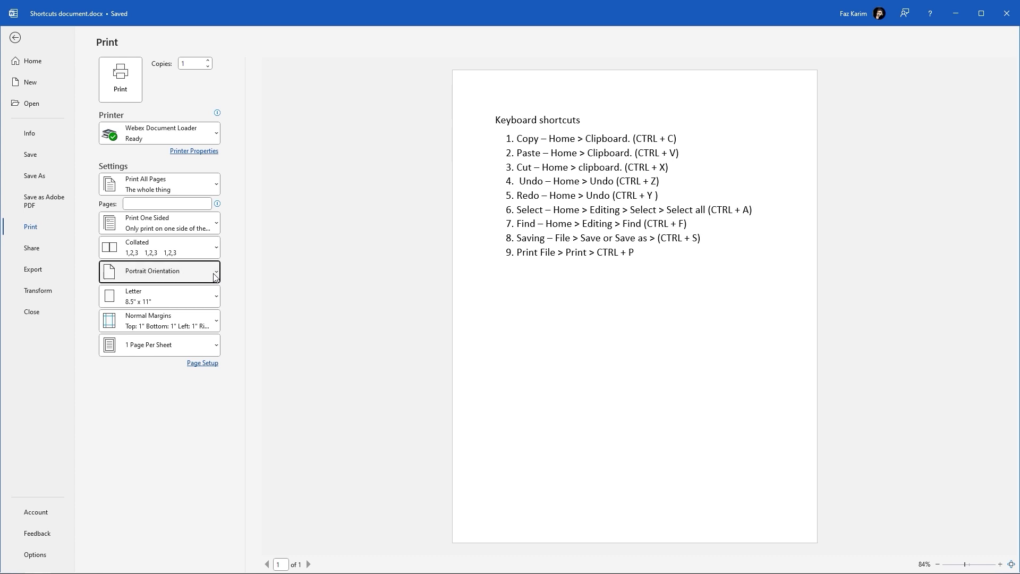
{"action": "left_click", "coordinate": [190, 292]}
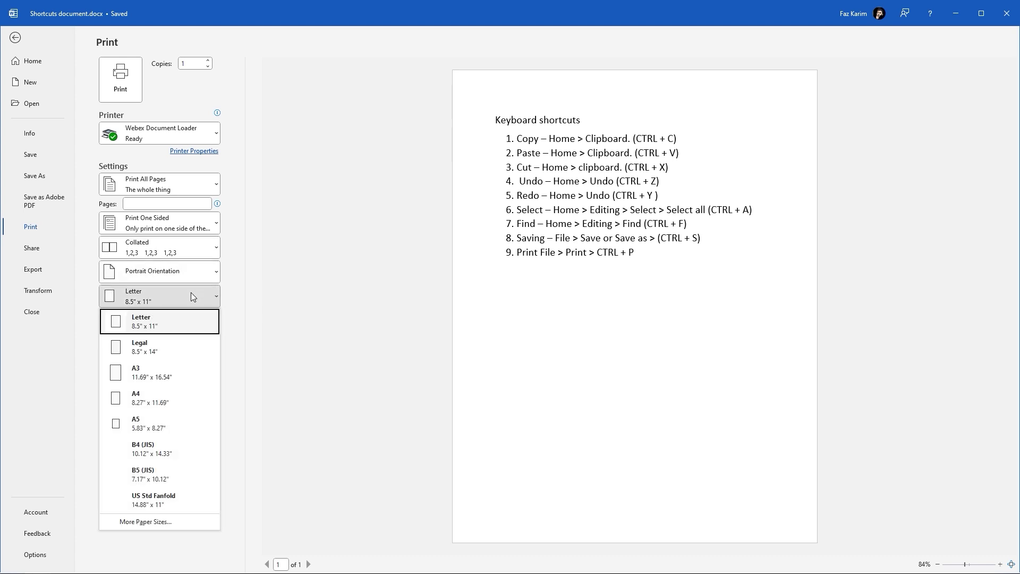
{"action": "left_click", "coordinate": [191, 292]}
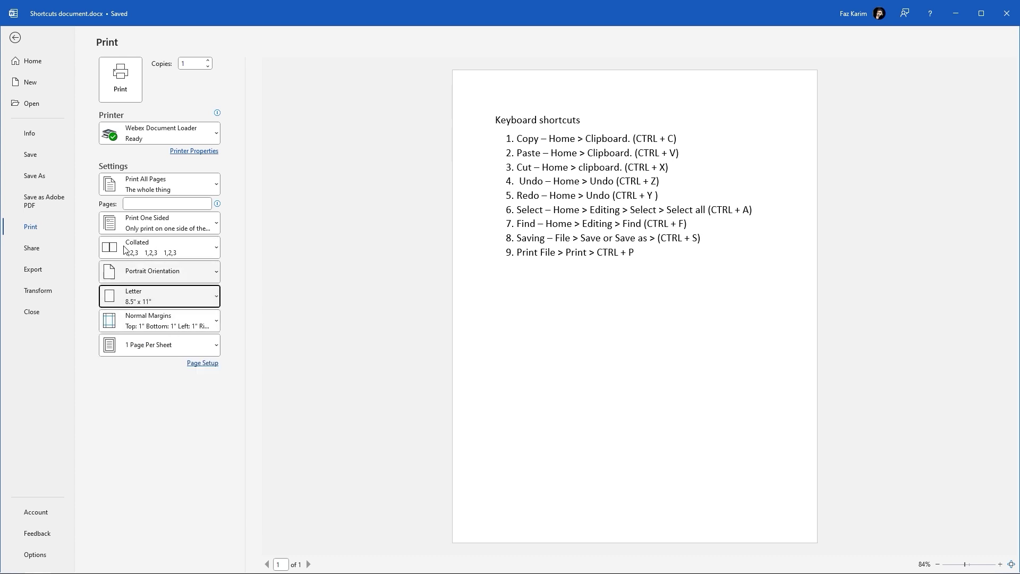
{"action": "left_click", "coordinate": [14, 37]}
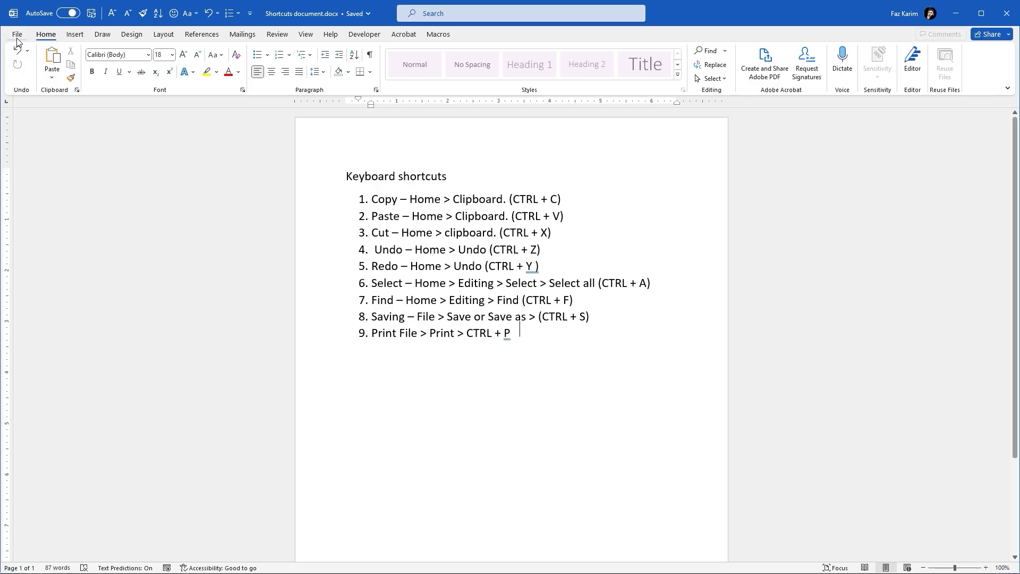
Enclose "CTRL + P" in the ninth item in parentheses, leaving no space before the closing one.
{"action": "left_click", "coordinate": [506, 333]}
{"action": "left_click", "coordinate": [516, 335]}
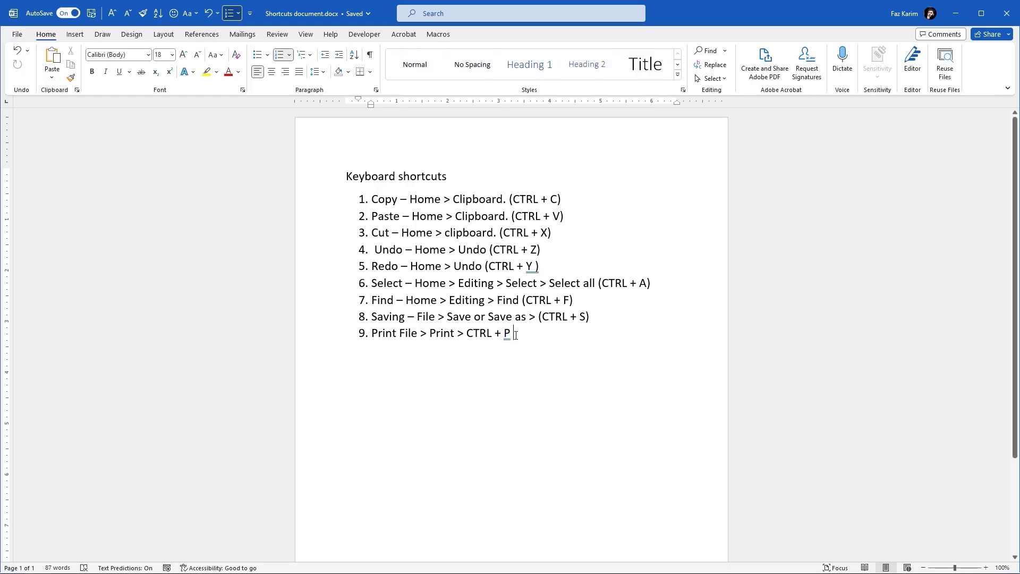
{"action": "key", "text": "BackSpace"}
{"action": "type", "text": ")"}
{"action": "left_click", "coordinate": [467, 332]}
{"action": "type", "text": "("}
Start a tenth list item below the Print item, re-entering its number "10." manually.
{"action": "key", "text": "Return"}
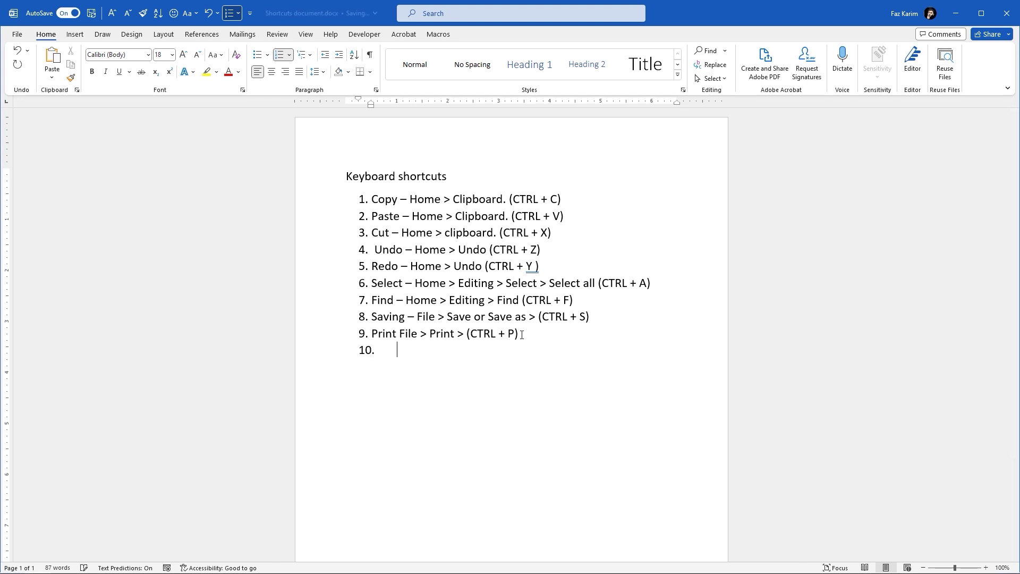
{"action": "key", "text": "BackSpace"}
{"action": "key", "text": "BackSpace"}
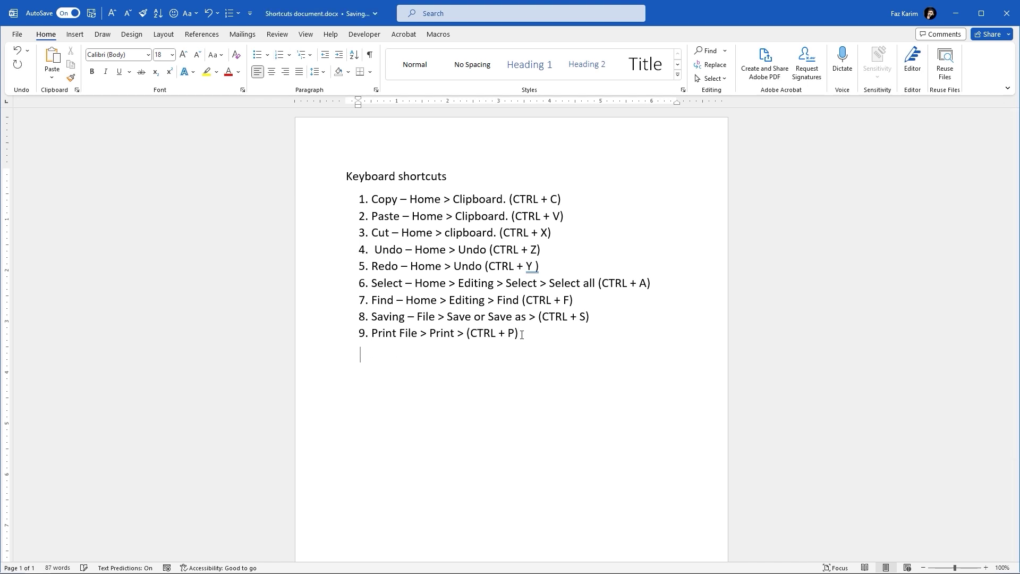
{"action": "type", "text": "10. "}
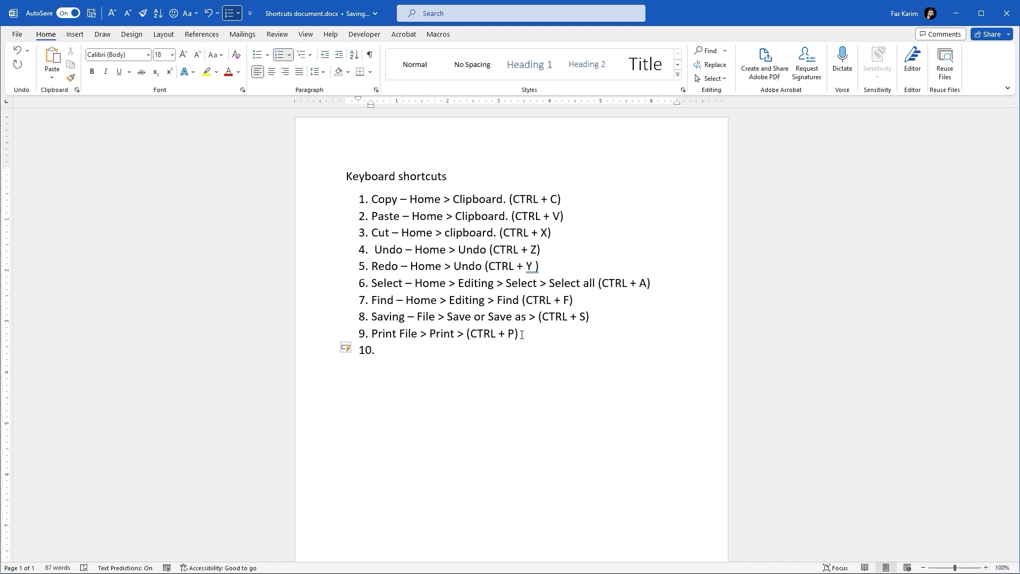
{"action": "type", "text": "CTRL "}
{"action": "type", "text": "+"}
{"action": "type", "text": " N"}
{"action": "key", "text": "BackSpace"}
{"action": "key", "text": "BackSpace"}
{"action": "key", "text": "BackSpace"}
{"action": "key", "text": "BackSpace"}
{"action": "key", "text": "BackSpace"}
{"action": "key", "text": "BackSpace"}
{"action": "key", "text": "BackSpace"}
{"action": "key", "text": "BackSpace"}
Fill in the tenth item as "Open – file > open > browse CTRL + O".
{"action": "type", "text": "Open - CTRL + N"}
{"action": "key", "text": "BackSpace"}
{"action": "key", "text": "BackSpace"}
{"action": "key", "text": "BackSpace"}
{"action": "key", "text": "BackSpace"}
{"action": "key", "text": "BackSpace"}
{"action": "key", "text": "BackSpace"}
{"action": "key", "text": "BackSpace"}
{"action": "key", "text": "BackSpace"}
{"action": "key", "text": "BackSpace"}
{"action": "type", "text": "file > open > browse"}
{"action": "type", "text": "CTRL + "}
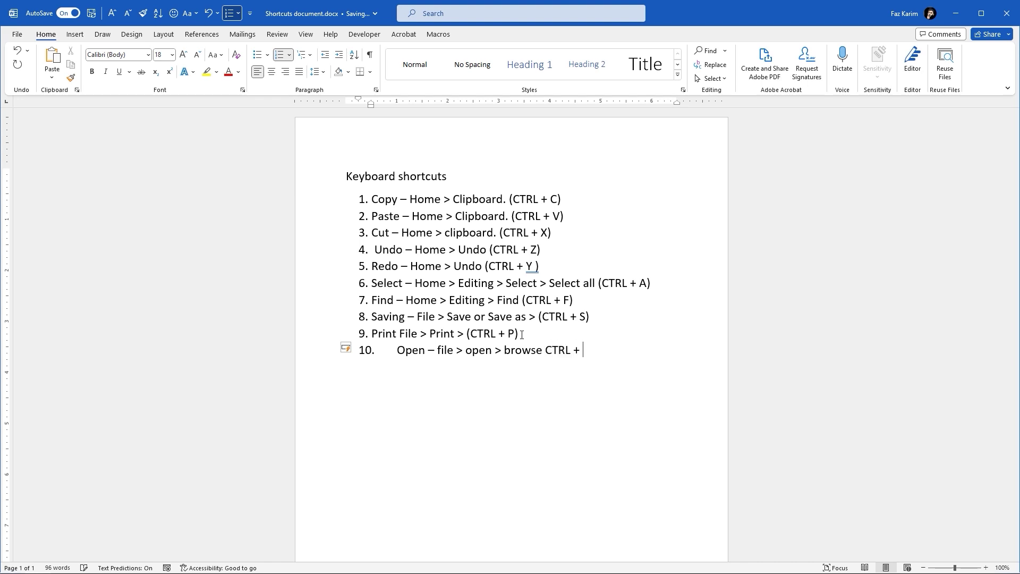
{"action": "type", "text": "O"}
View the page for opening files and return to the document.
{"action": "key", "text": "ctrl+o"}
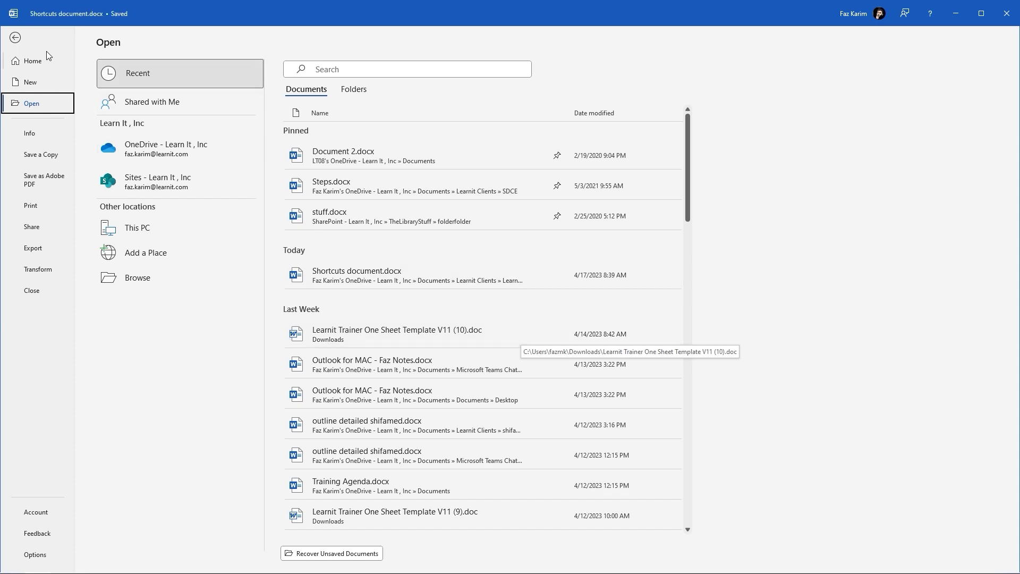
{"action": "left_click", "coordinate": [16, 38]}
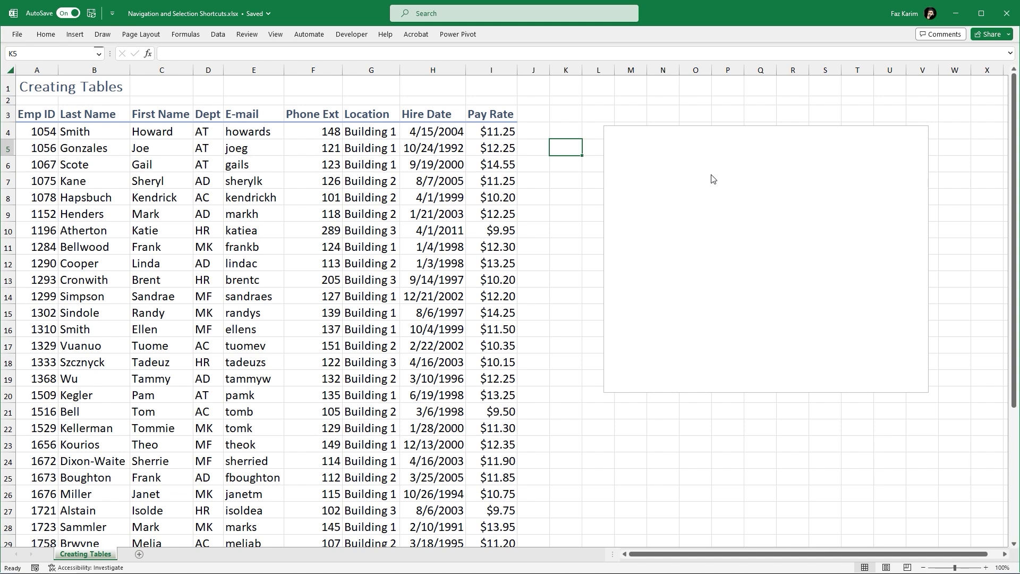
Enter the heading "Navigation & Selection shortcuts" in the empty text box beside the employee table.
{"action": "left_click", "coordinate": [701, 170]}
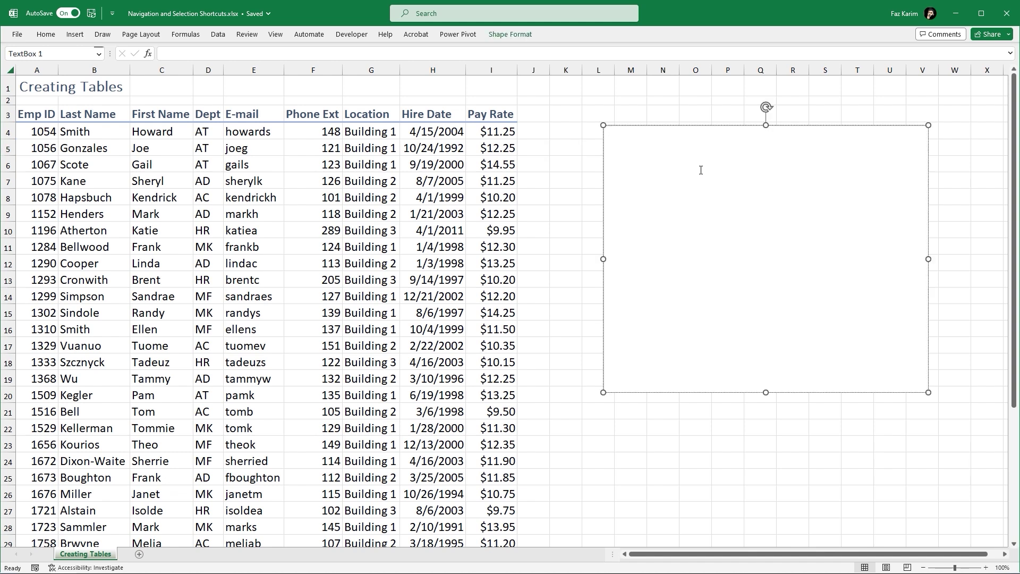
{"action": "type", "text": "Navigation & Select"}
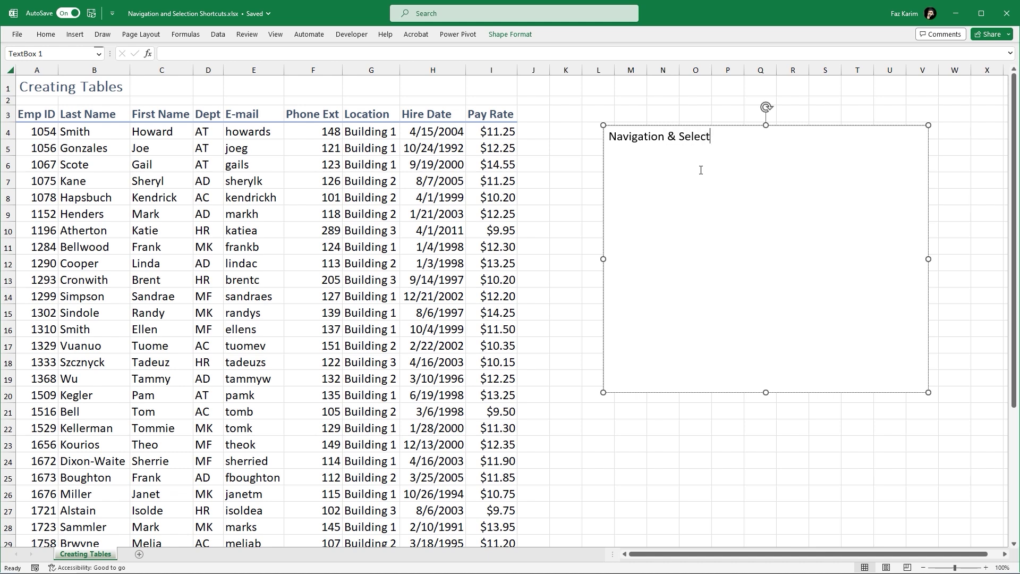
{"action": "type", "text": "ion shortcuts"}
Select the whole text box and increase its font size by four steps.
{"action": "left_click", "coordinate": [703, 125]}
{"action": "key", "text": "ctrl+shift+period"}
{"action": "key", "text": "ctrl+shift+period"}
{"action": "key", "text": "ctrl+shift+period"}
{"action": "key", "text": "ctrl+shift+period"}
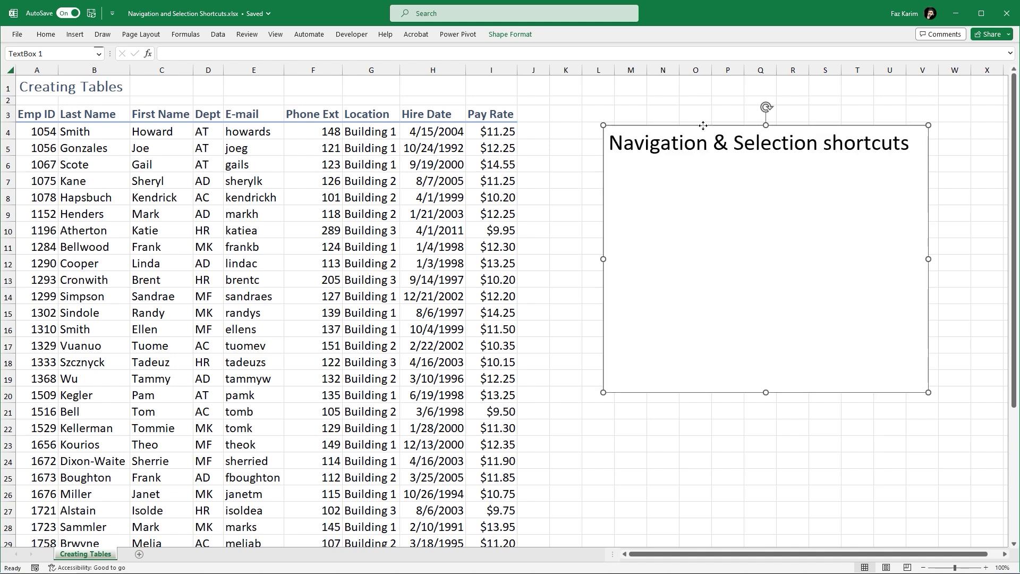
Add the line "CTRL + A - highlight all of the data." under the heading in the text box.
{"action": "left_click", "coordinate": [913, 143]}
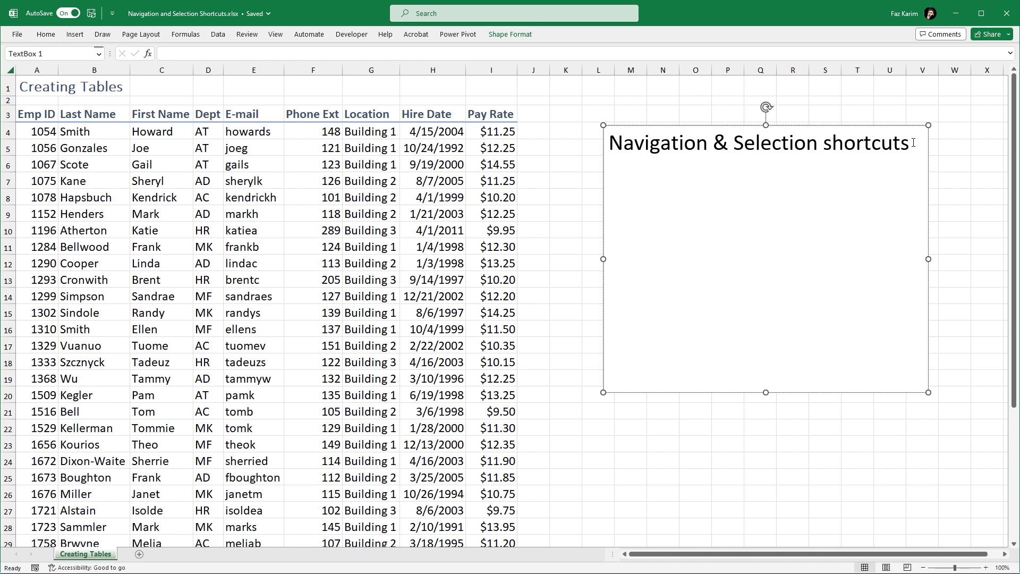
{"action": "key", "text": "Return"}
{"action": "type", "text": "CTRL + A - highl"}
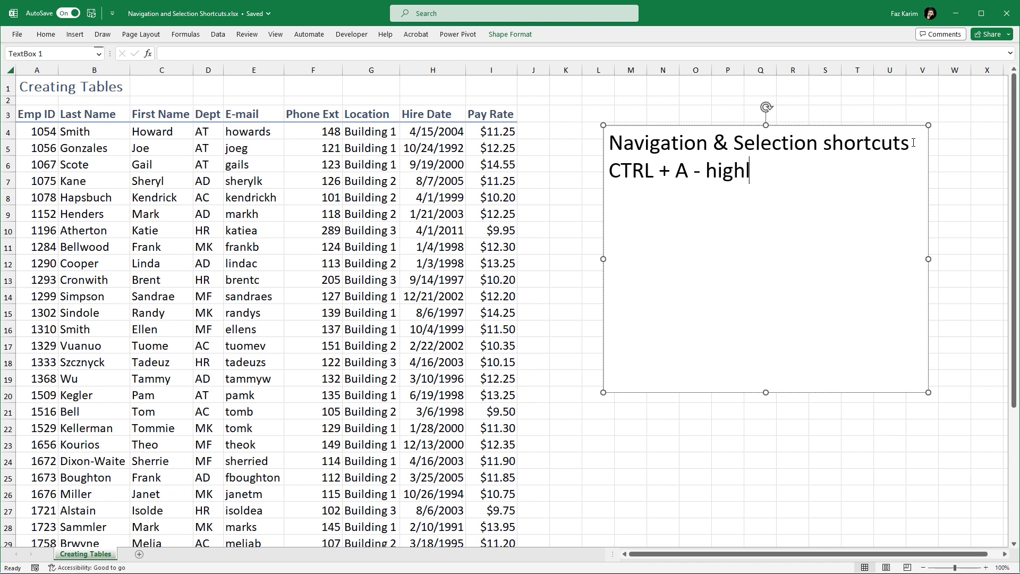
{"action": "type", "text": "ight all of the data."}
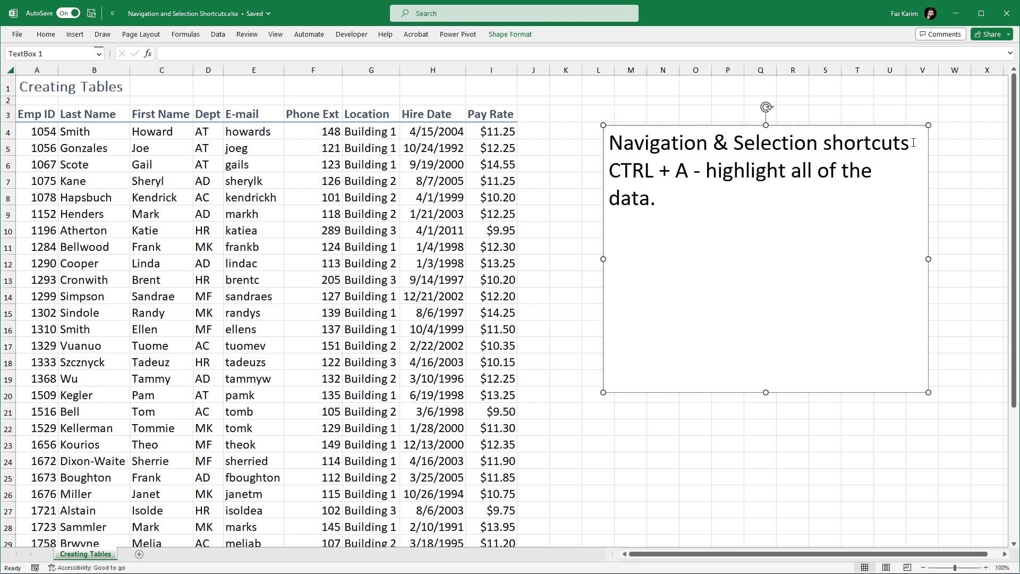
Select the entire employee table, starting from cell F12 in the Phone Ext column.
{"action": "left_click", "coordinate": [299, 260]}
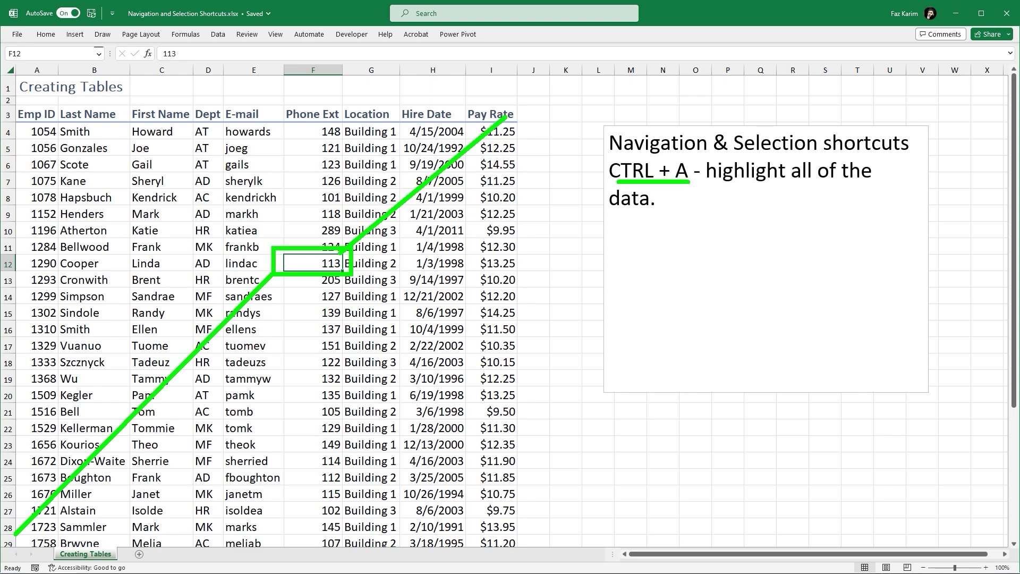
{"action": "key", "text": "ctrl+a"}
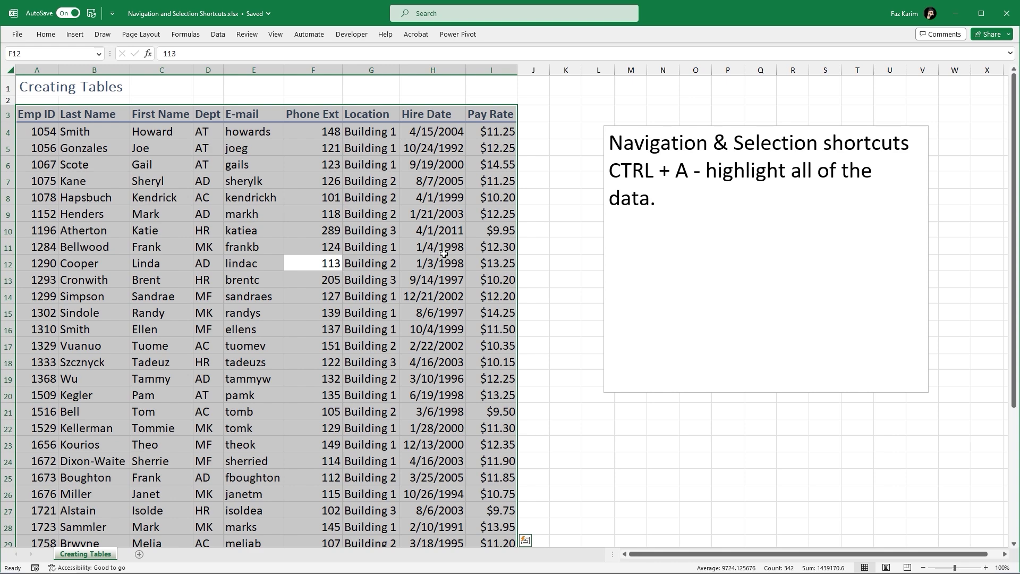
Widen the text box so the first shortcut fits on one line, and make "CTRL + A" bold.
{"action": "left_click", "coordinate": [908, 247]}
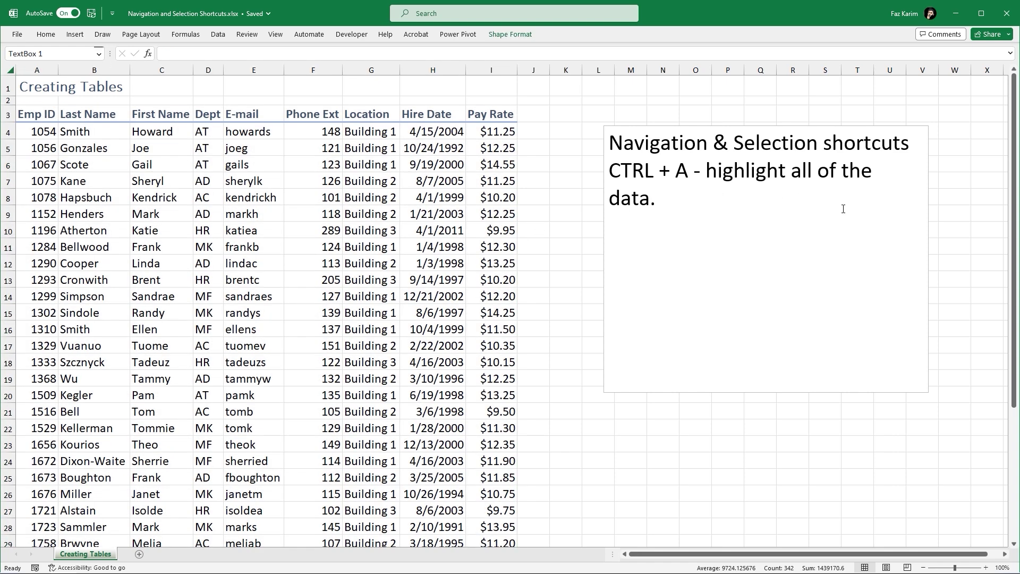
{"action": "left_click_drag", "start_coordinate": [928, 259], "coordinate": [979, 259]}
{"action": "left_click_drag", "start_coordinate": [609, 170], "coordinate": [689, 175]}
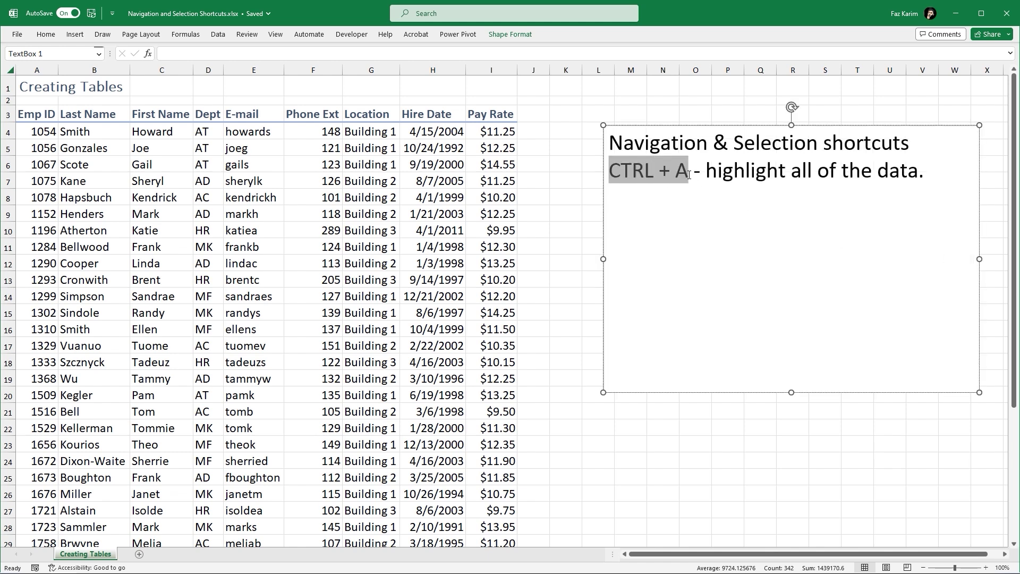
{"action": "key", "text": "ctrl+b"}
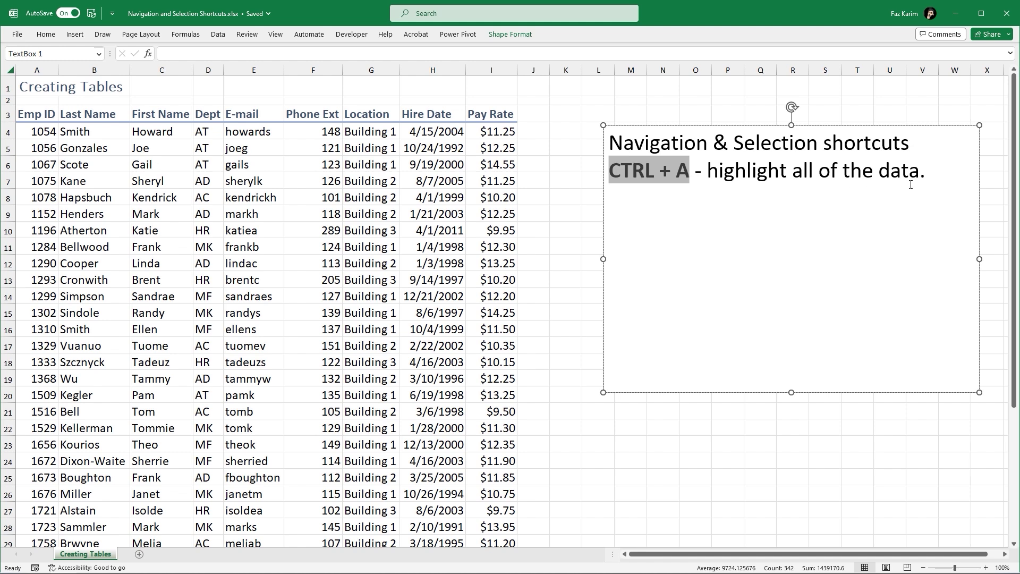
{"action": "left_click", "coordinate": [937, 177]}
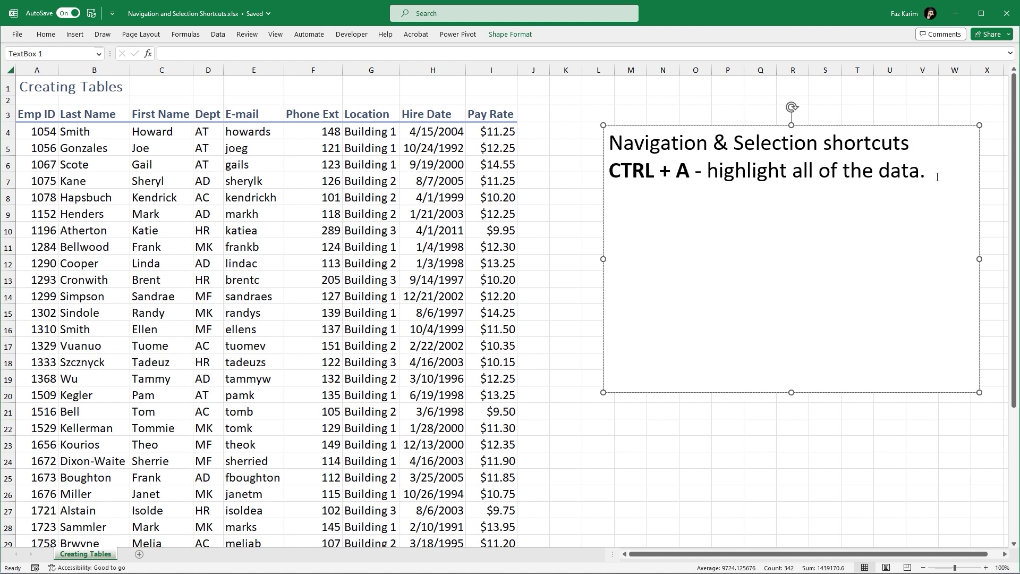
Add "CTRL + SHIFT + Arrows" on a new line below the first shortcut and make it bold.
{"action": "key", "text": "Return"}
{"action": "type", "text": "CTRL + SHIFT "}
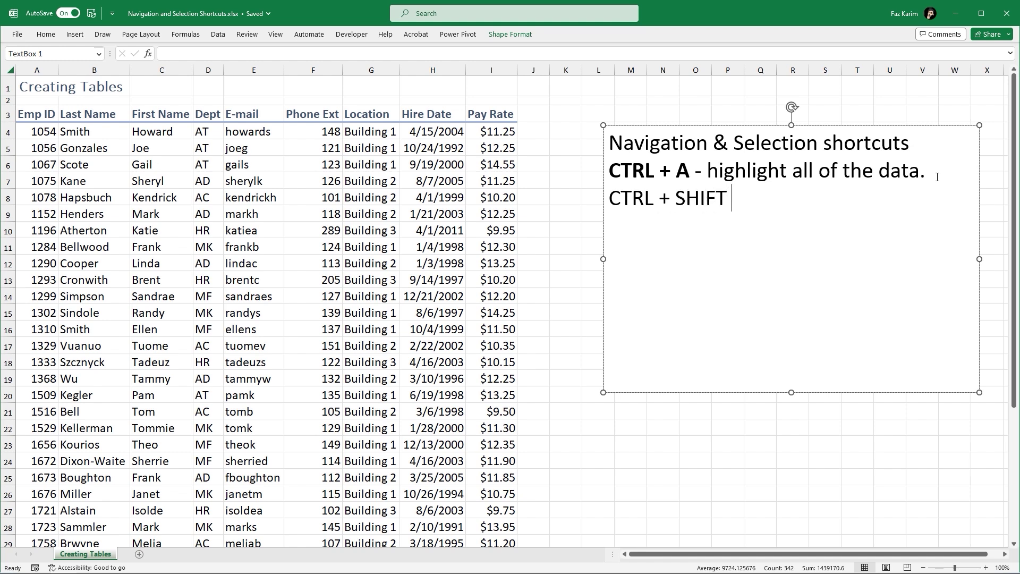
{"action": "type", "text": "+ Arrows"}
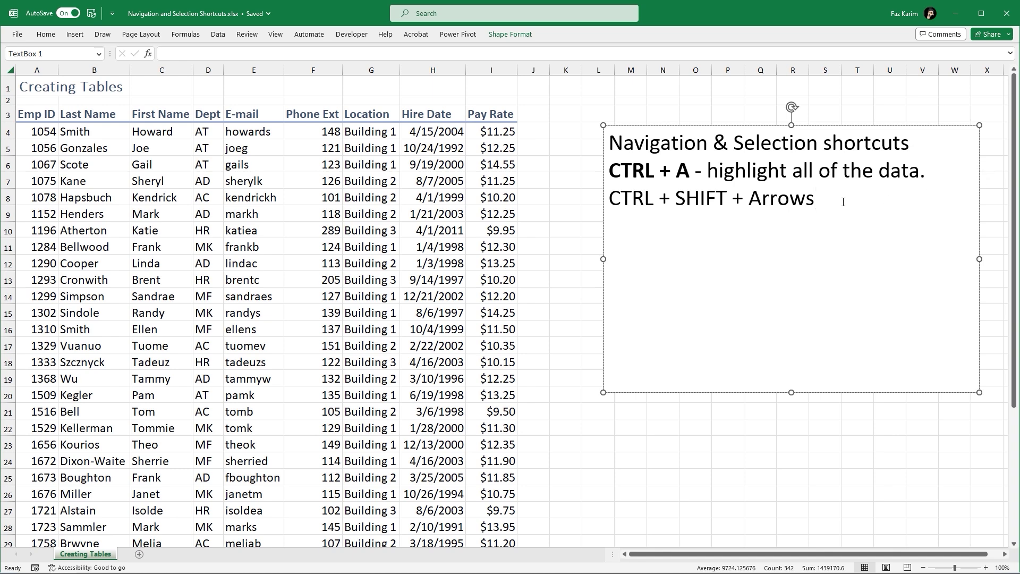
{"action": "left_click_drag", "start_coordinate": [818, 200], "coordinate": [636, 207]}
{"action": "key", "text": "ctrl+b"}
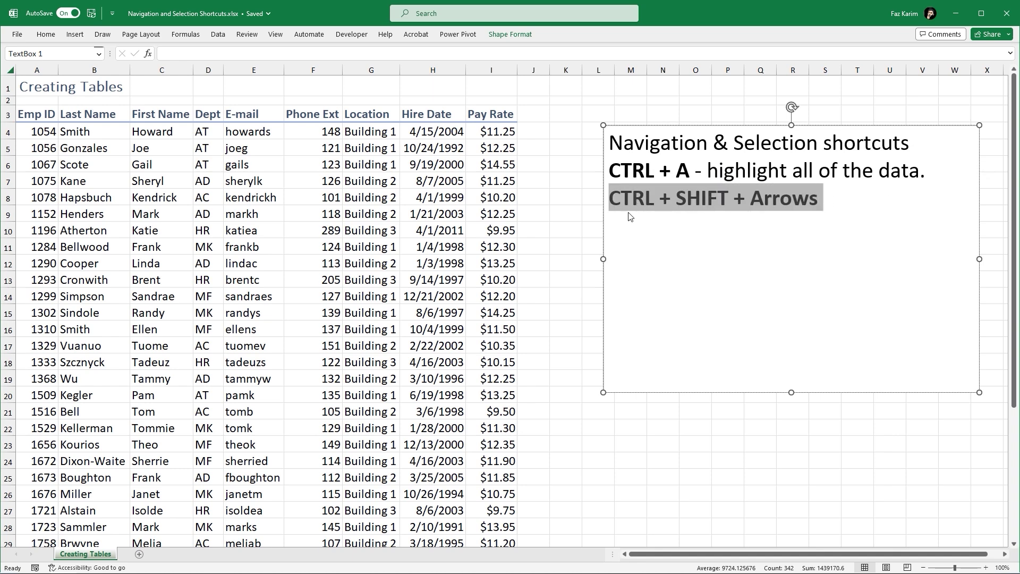
{"action": "key", "text": "Escape"}
Extend the text box toward the employee table and complete the second shortcut with "- highlight in a direction".
{"action": "left_click_drag", "start_coordinate": [591, 259], "coordinate": [523, 259]}
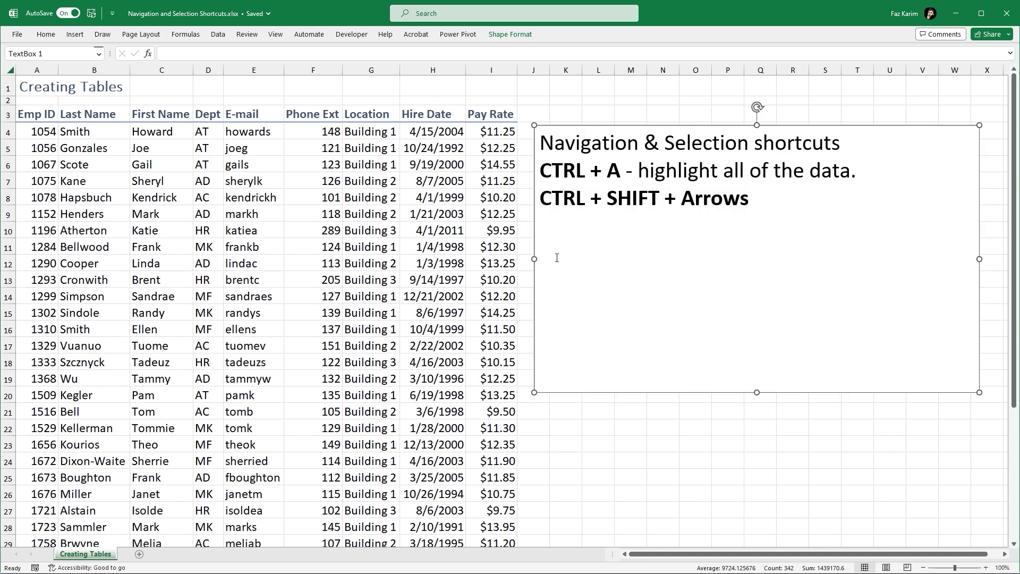
{"action": "left_click", "coordinate": [761, 208]}
{"action": "type", "text": "-"}
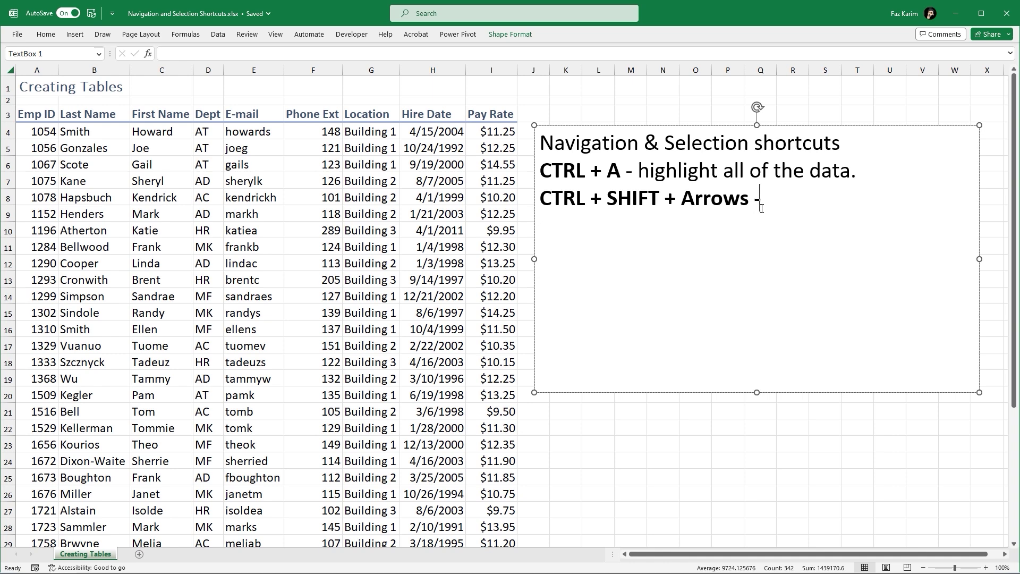
{"action": "type", "text": " highlight in a direction"}
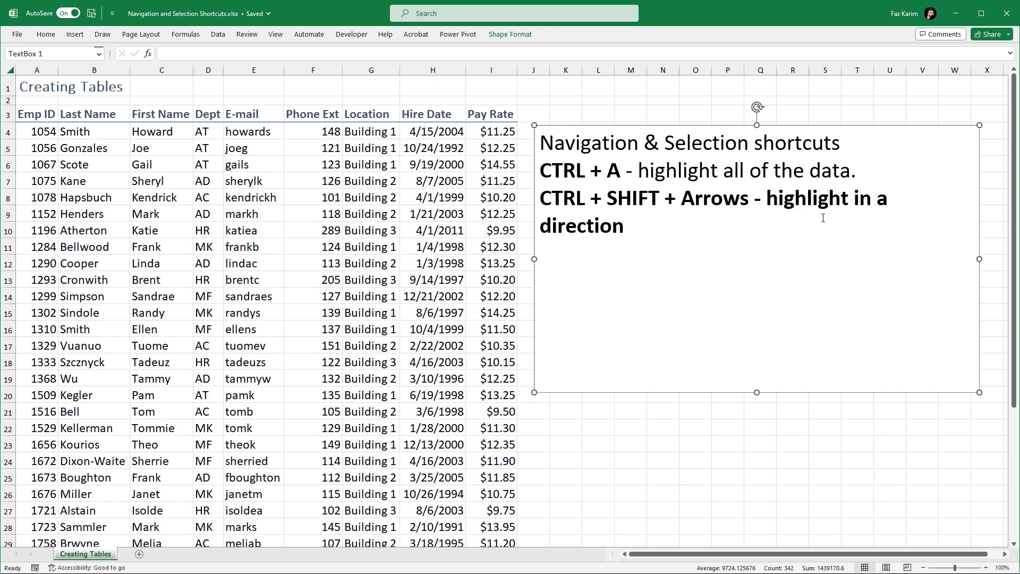
Widen the text box so the second shortcut fits on one line, and remove bold from "highlight in a direction".
{"action": "left_click_drag", "start_coordinate": [979, 259], "coordinate": [1002, 257]}
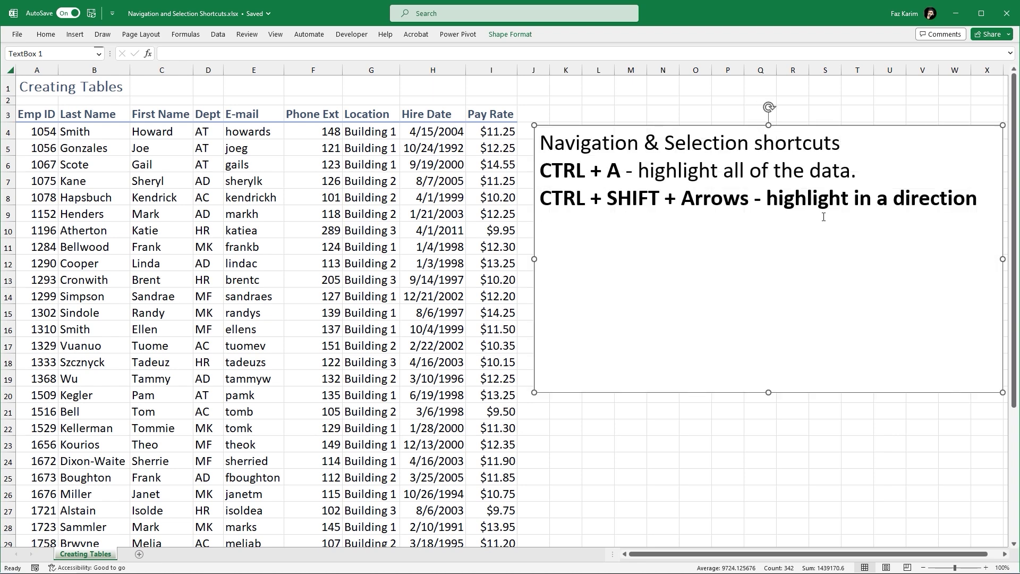
{"action": "left_click_drag", "start_coordinate": [764, 202], "coordinate": [976, 200]}
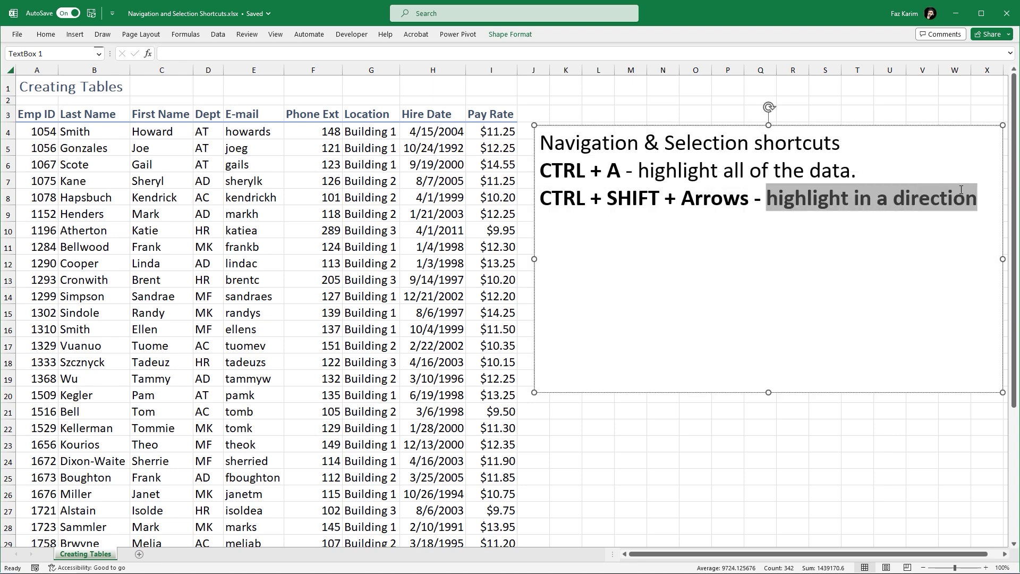
{"action": "key", "text": "ctrl+b"}
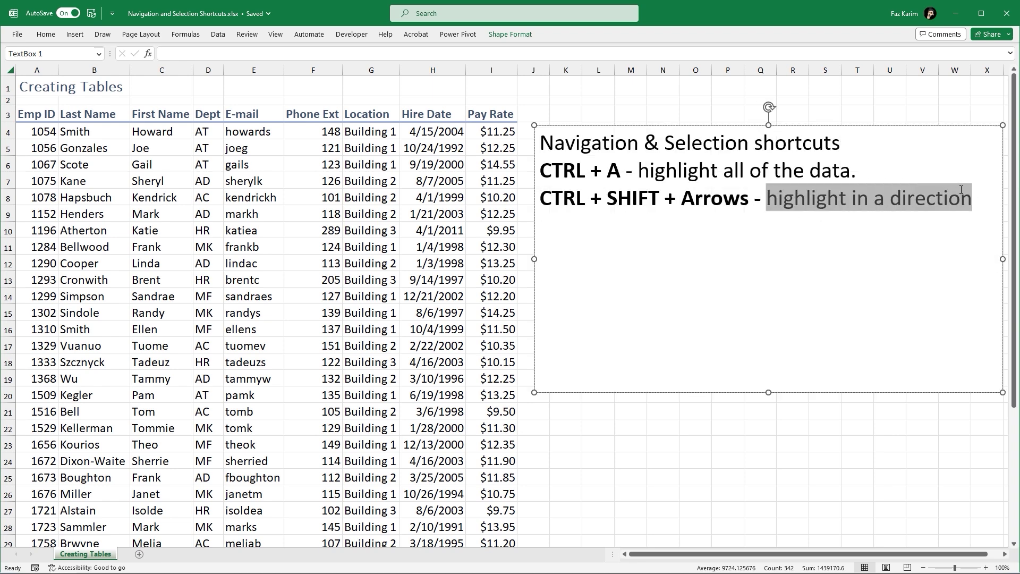
From the Emp ID header in A3, extend the selection over the whole table and back, and likewise down the Emp ID column and back.
{"action": "left_click", "coordinate": [21, 115]}
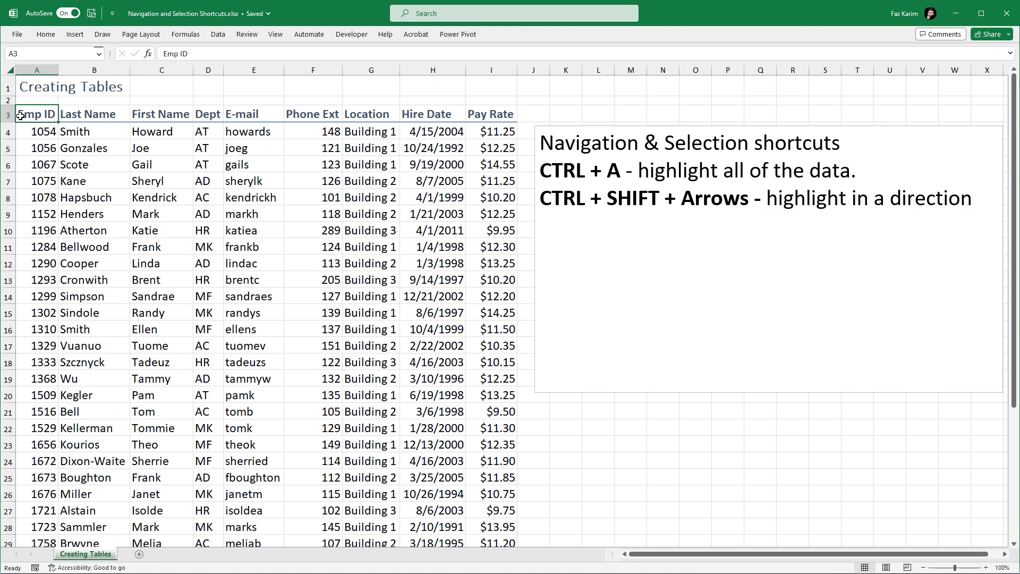
{"action": "key", "text": "ctrl+shift+Right"}
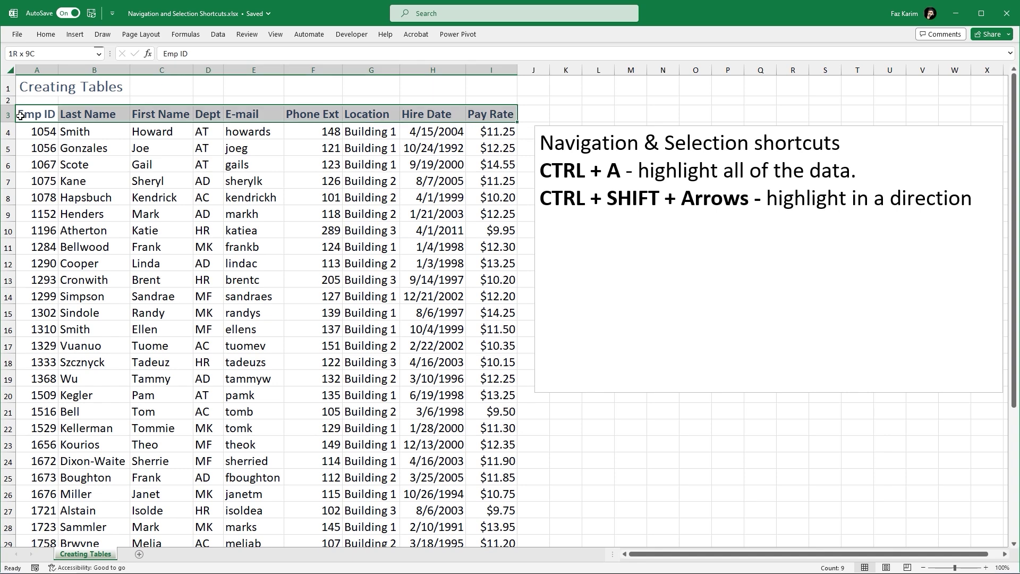
{"action": "key", "text": "ctrl+shift+Down"}
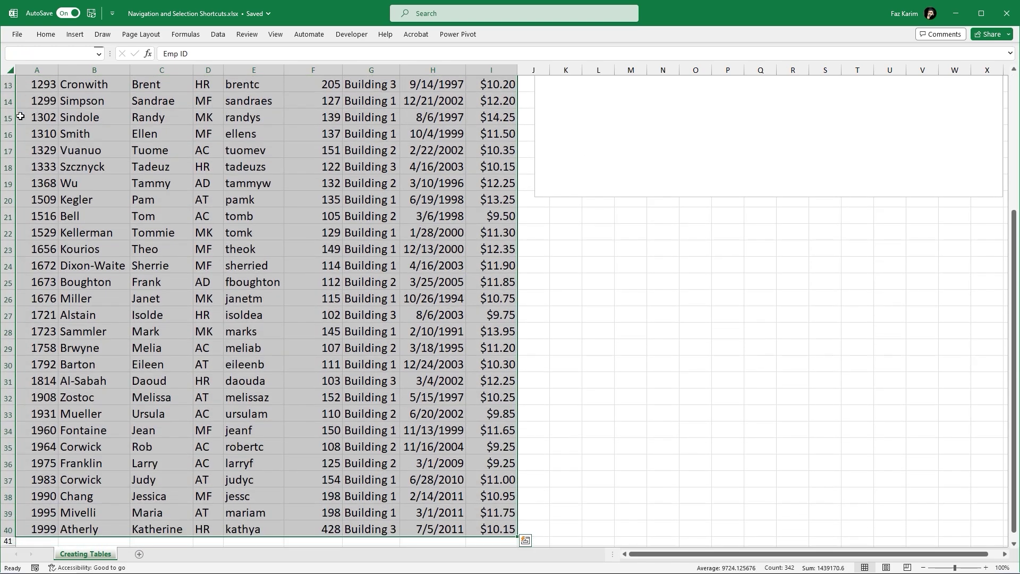
{"action": "key", "text": "ctrl+shift+Up"}
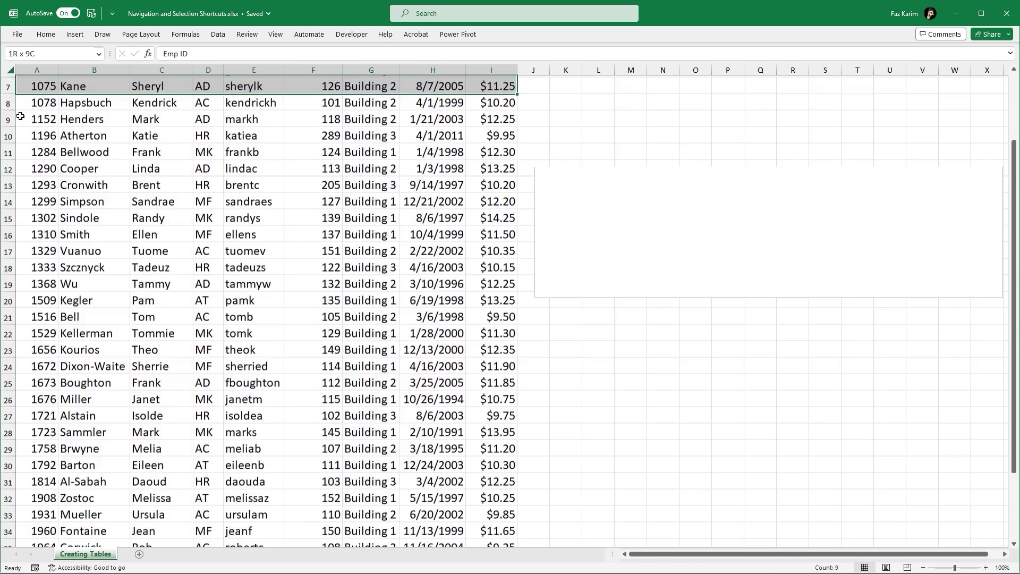
{"action": "key", "text": "ctrl+shift+Left"}
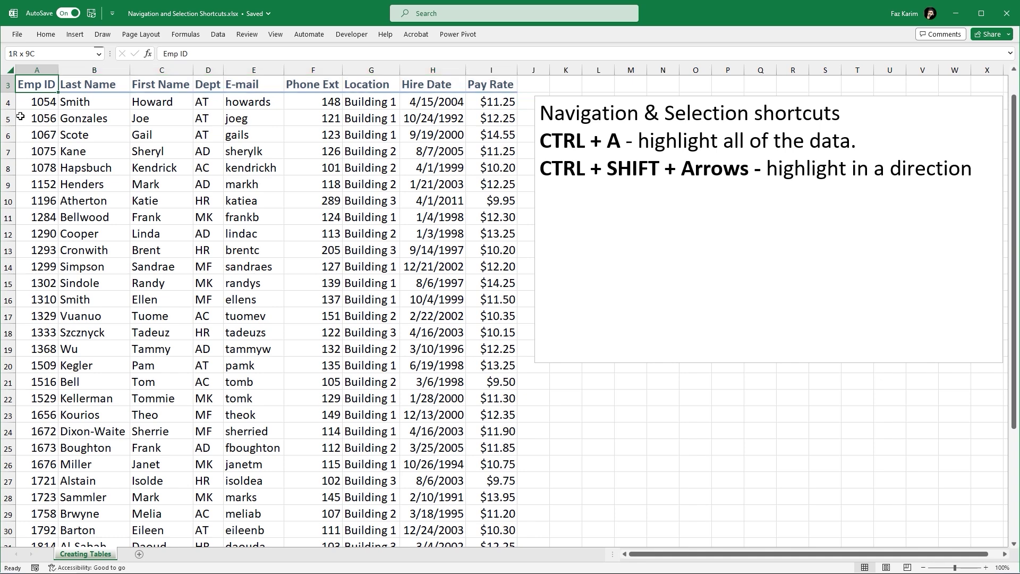
{"action": "key", "text": "ctrl+shift+Down"}
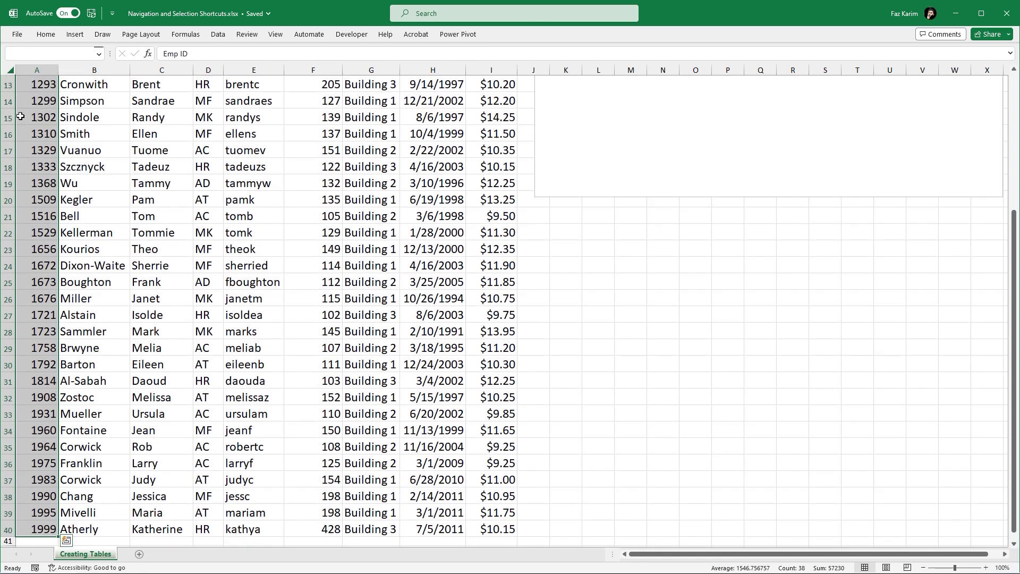
{"action": "key", "text": "ctrl+shift+Up"}
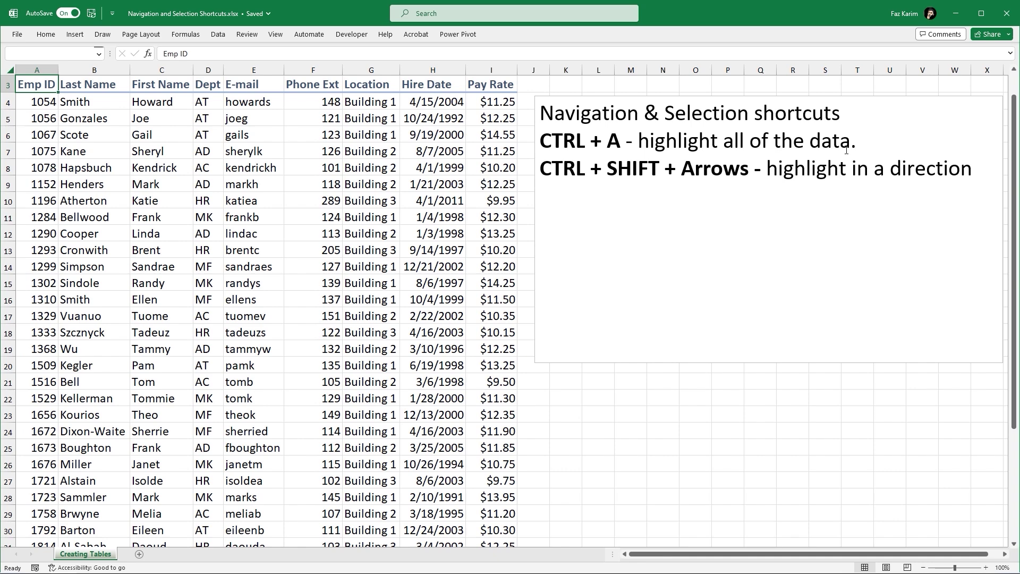
Add "CTRL + CLICK - select non adjacent cells" to the text box, separated from the second shortcut by a blank line.
{"action": "left_click", "coordinate": [973, 174]}
{"action": "key", "text": "Return"}
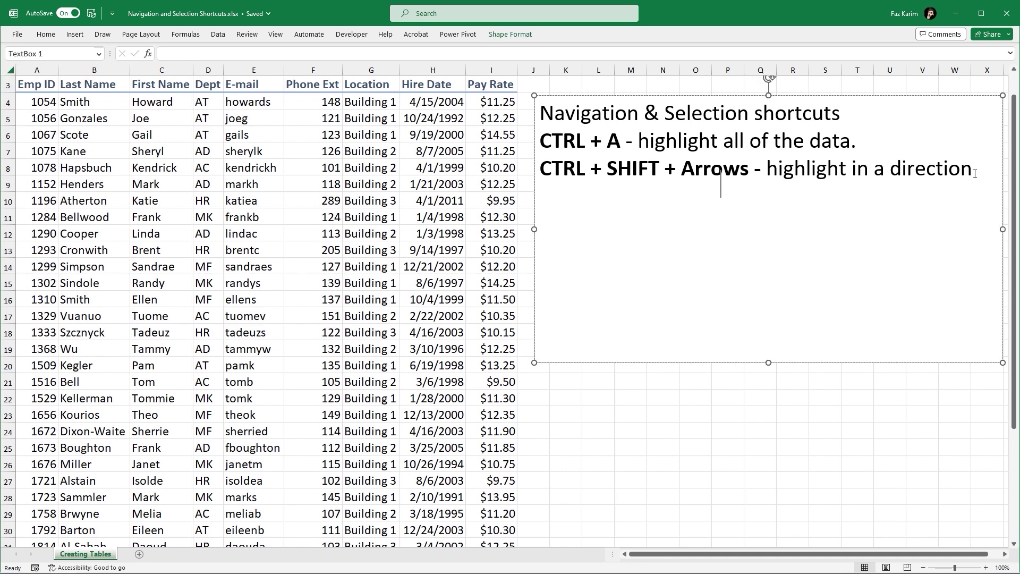
{"action": "key", "text": "Return"}
{"action": "type", "text": "CTRL + CL"}
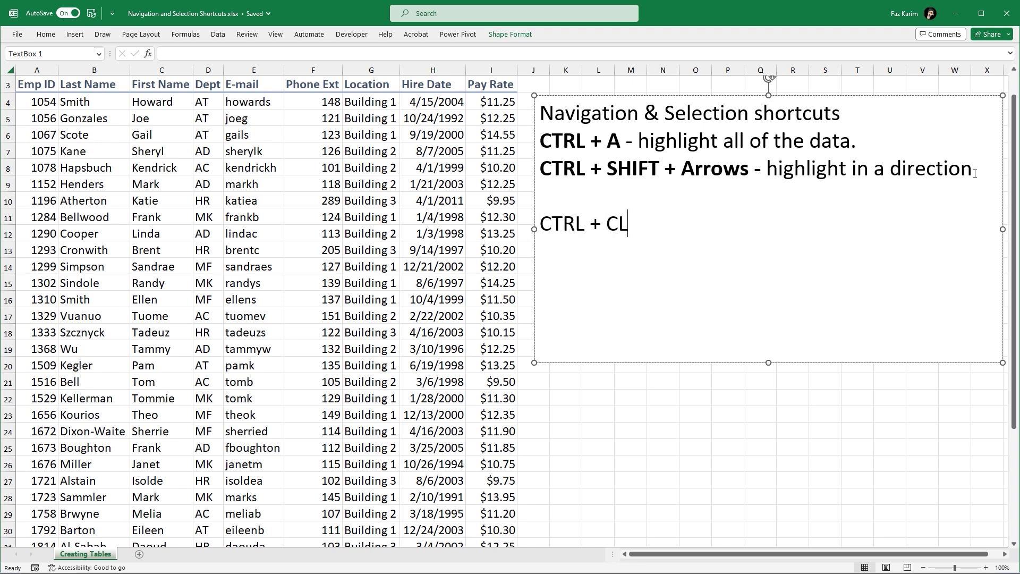
{"action": "type", "text": "ICK - select n"}
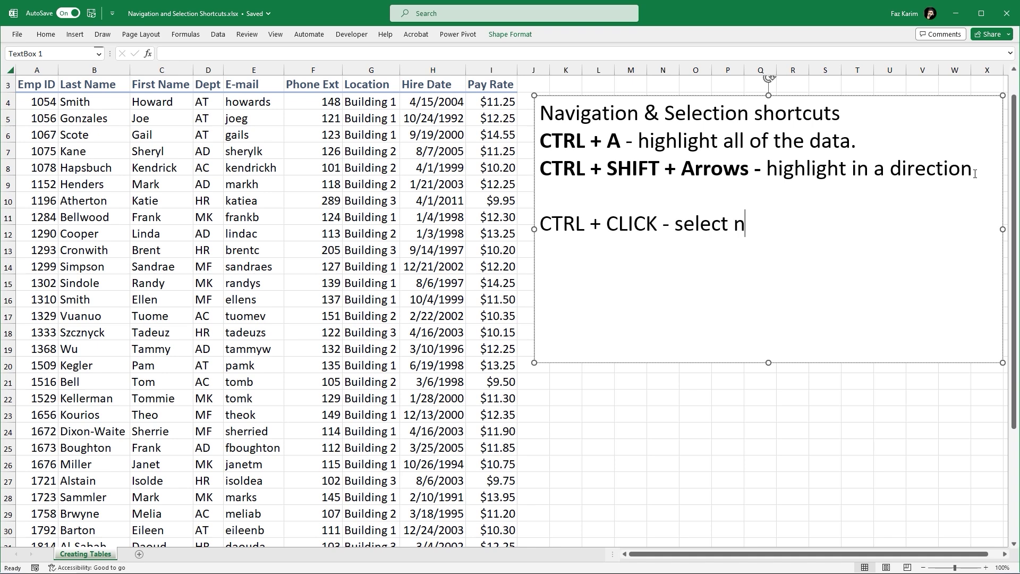
{"action": "type", "text": "on adjacent cells"}
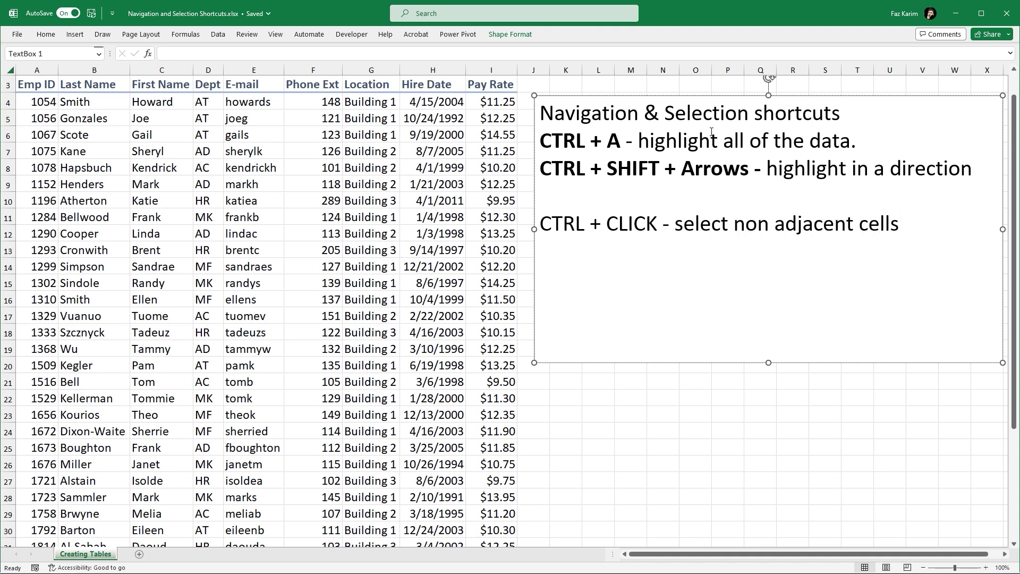
Select the non-adjacent cells F6, H12, C16 and F22 together and fill them with yellow.
{"action": "left_click", "coordinate": [298, 133]}
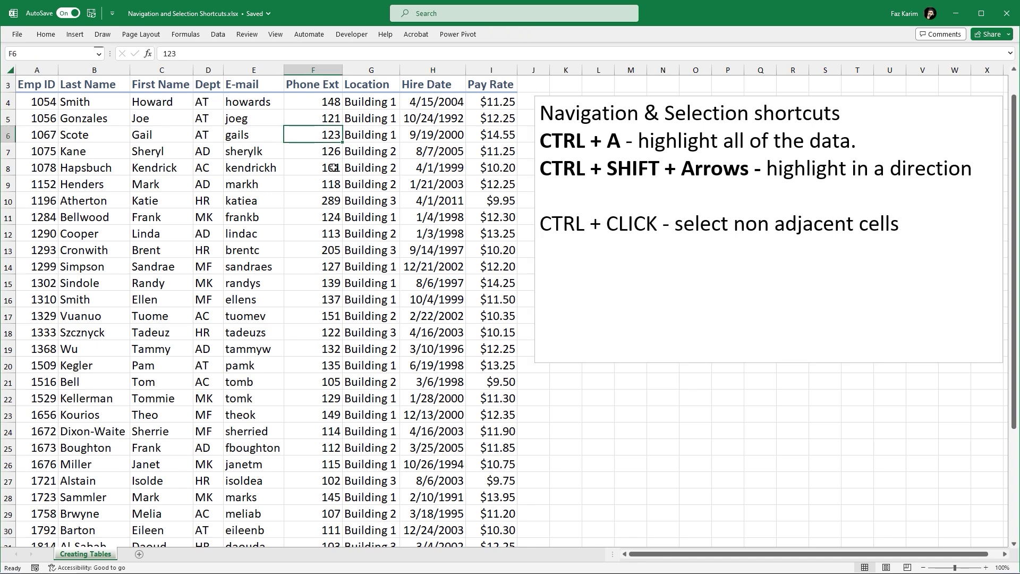
{"action": "left_click", "coordinate": [407, 234], "text": "ctrl"}
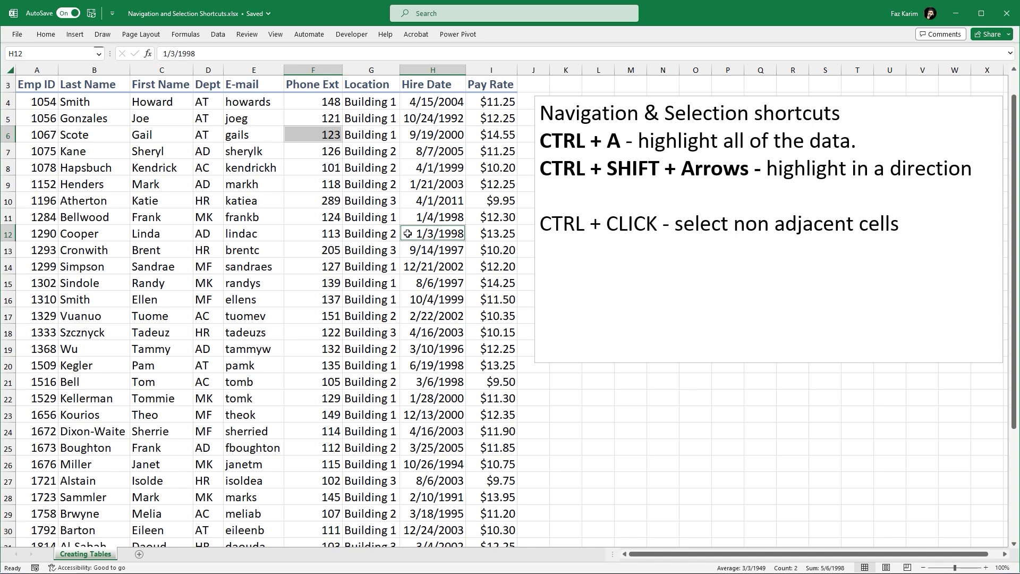
{"action": "left_click", "coordinate": [144, 301], "text": "ctrl"}
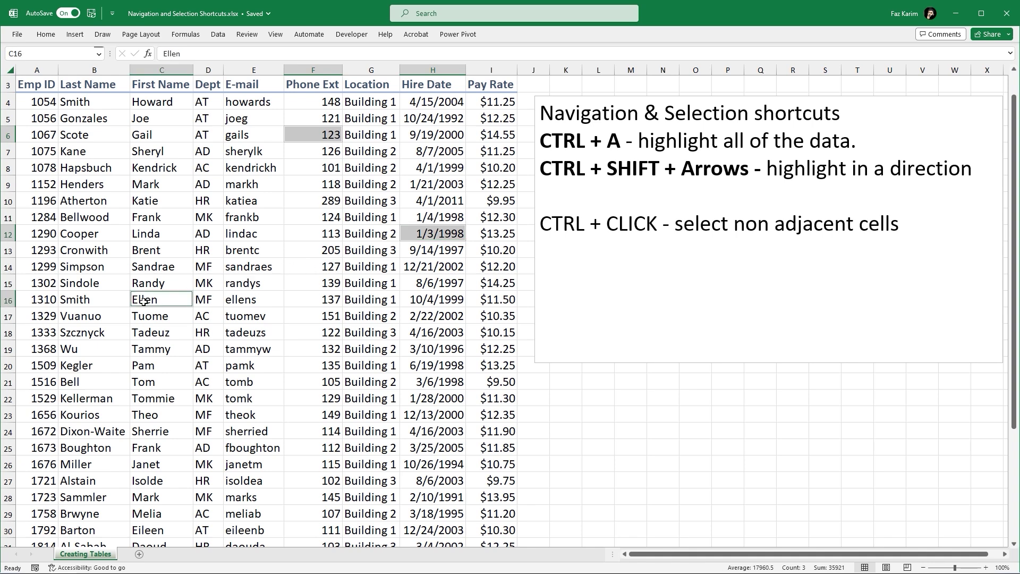
{"action": "left_click", "coordinate": [311, 398], "text": "ctrl"}
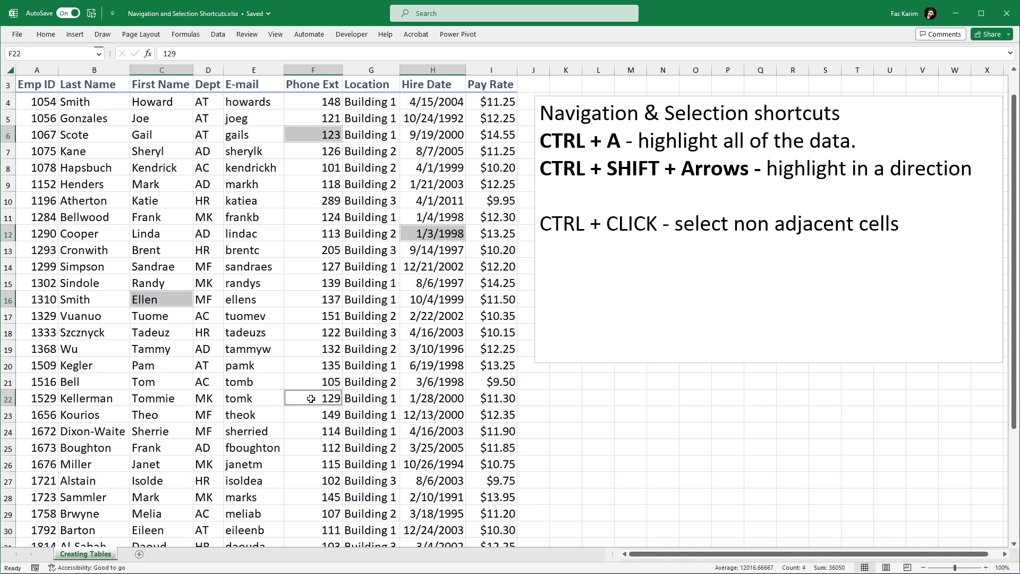
{"action": "left_click", "coordinate": [53, 38]}
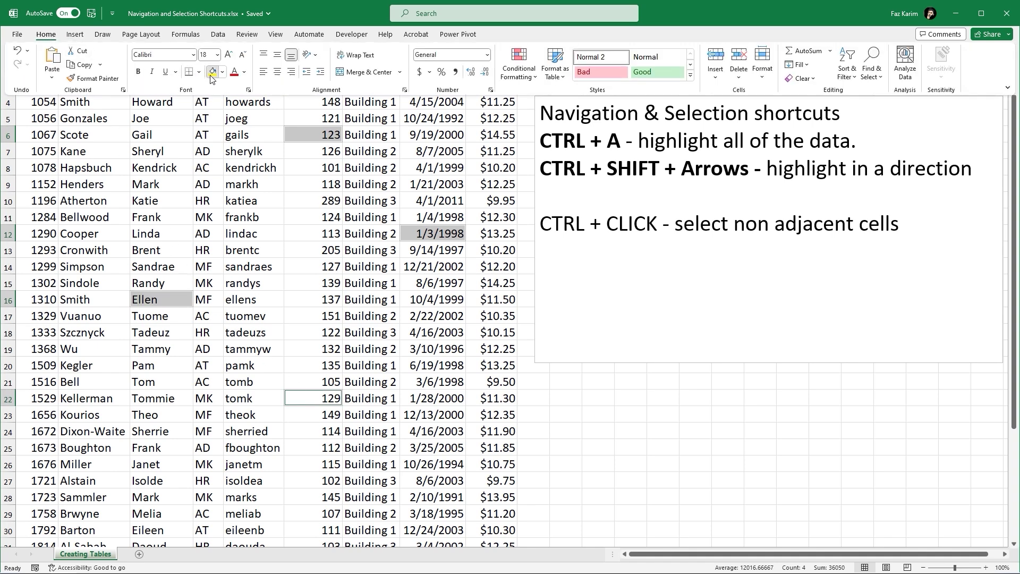
{"action": "left_click", "coordinate": [212, 73]}
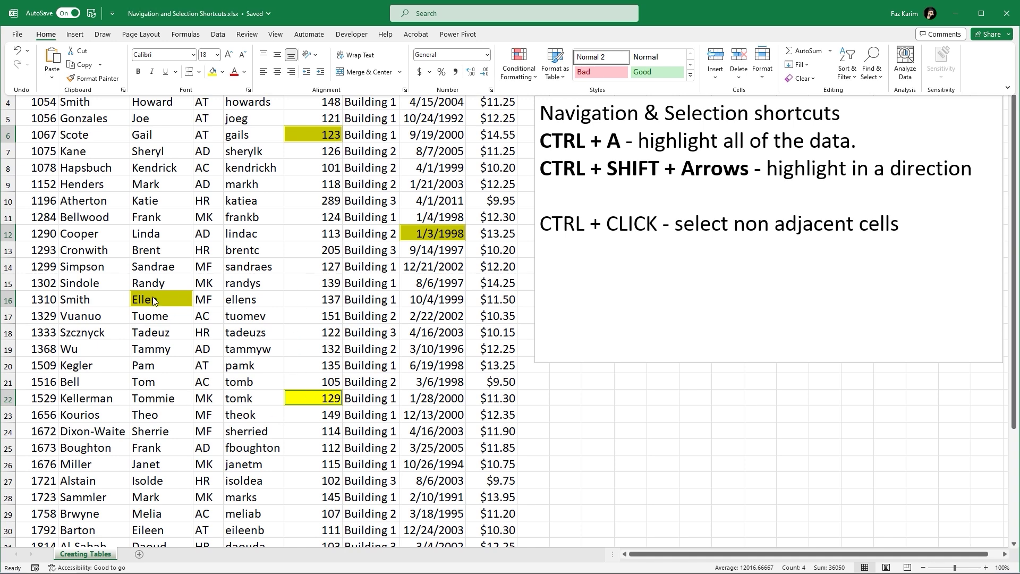
Undo the yellow fill on the non-adjacent cells and remove the blank line above the CTRL + CLICK shortcut in the text box.
{"action": "key", "text": "ctrl+z"}
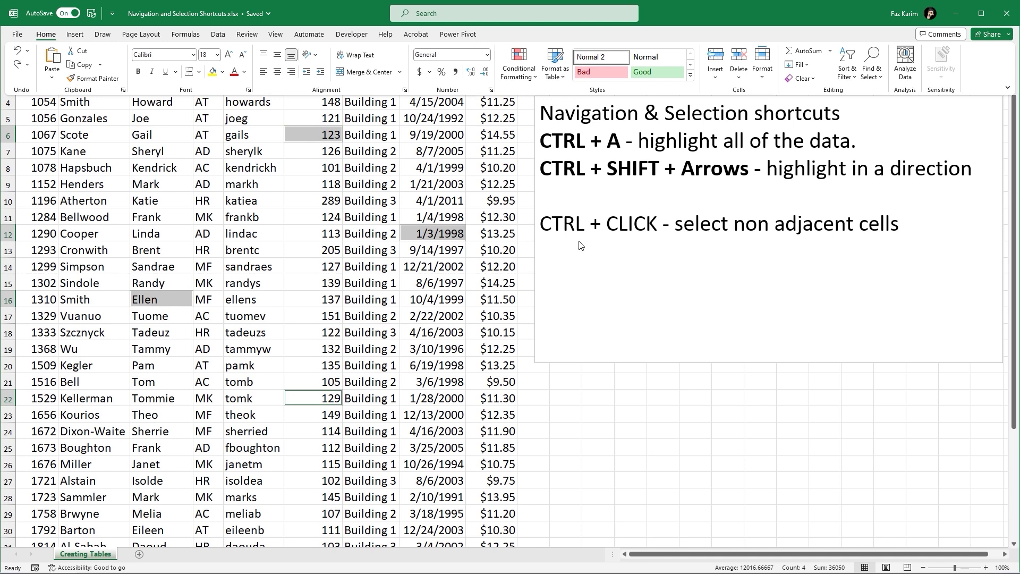
{"action": "left_click", "coordinate": [631, 207]}
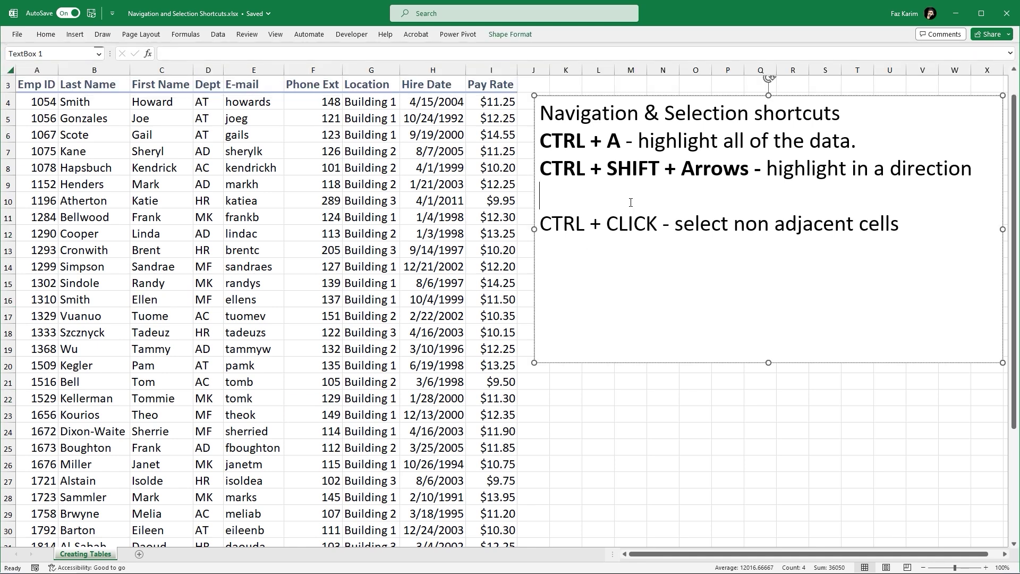
{"action": "key", "text": "BackSpace"}
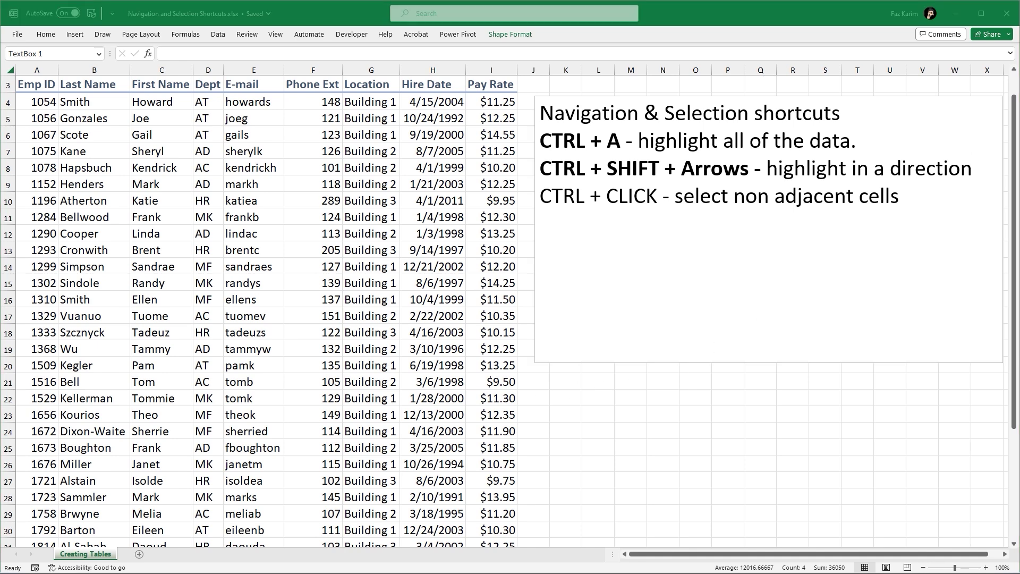
In File Explorer, individually add VideoFile.tscproj, Shortcuts document.docx and 01Shortcut _Technique.trec to one selection, and clear it.
{"action": "left_click_drag", "start_coordinate": [0, 79], "coordinate": [671, 69]}
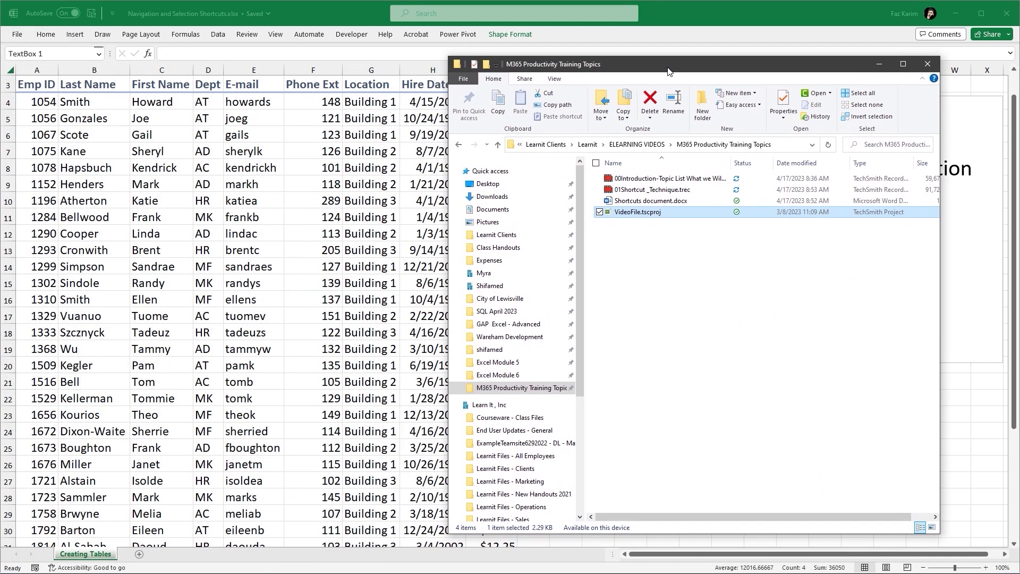
{"action": "left_click", "coordinate": [599, 212]}
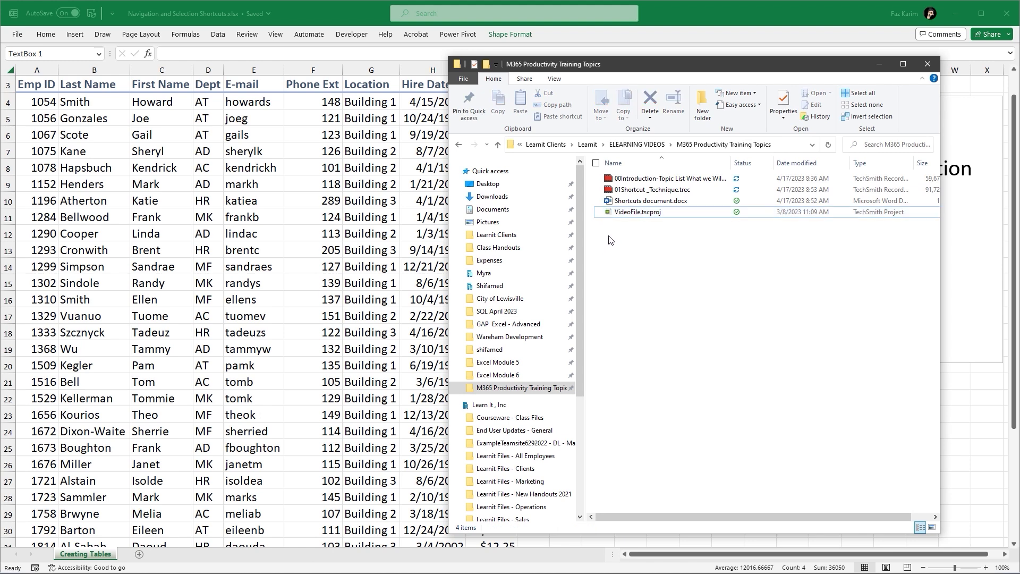
{"action": "left_click", "coordinate": [623, 213]}
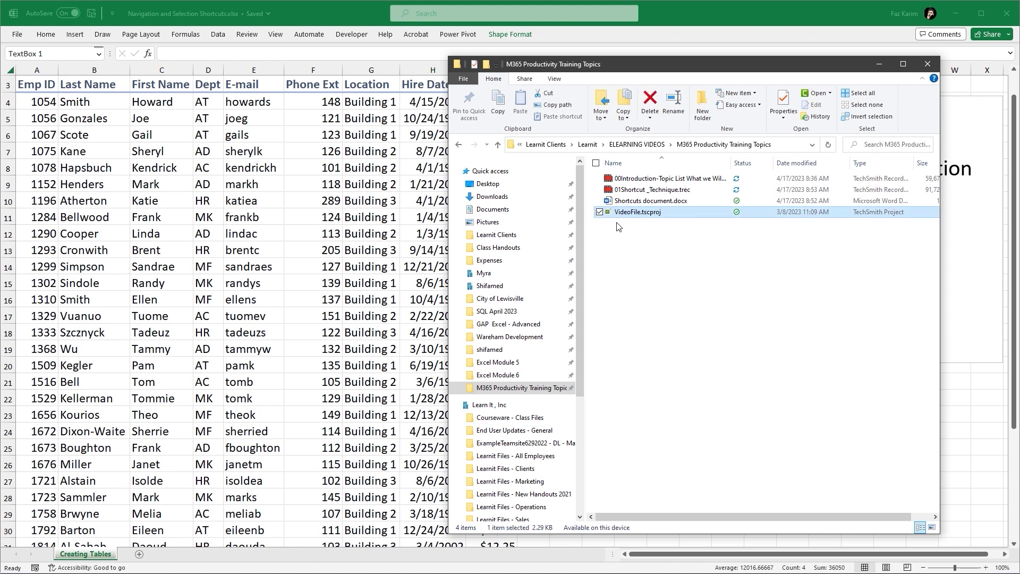
{"action": "left_click", "coordinate": [625, 204], "text": "ctrl"}
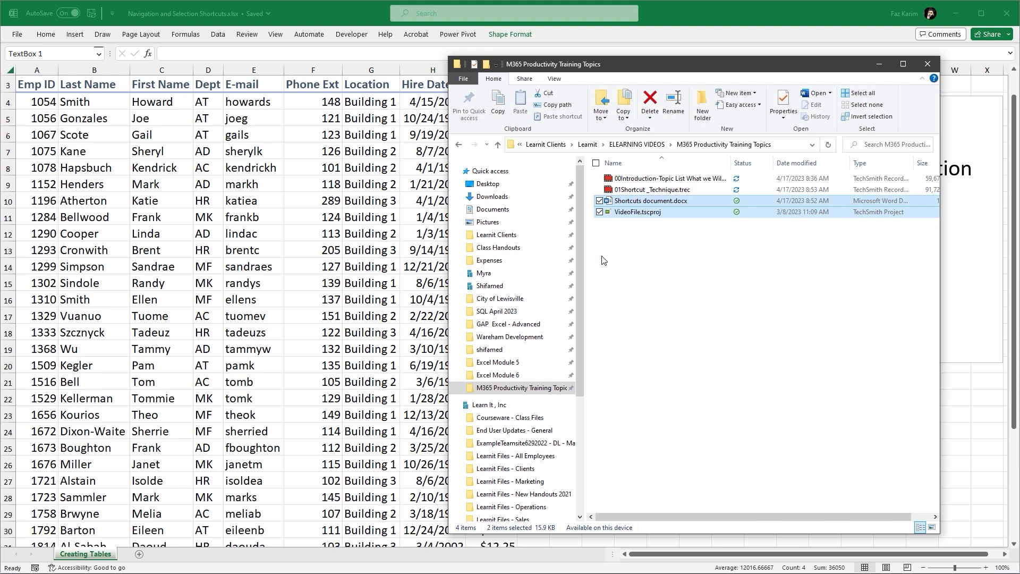
{"action": "left_click", "coordinate": [638, 189], "text": "ctrl"}
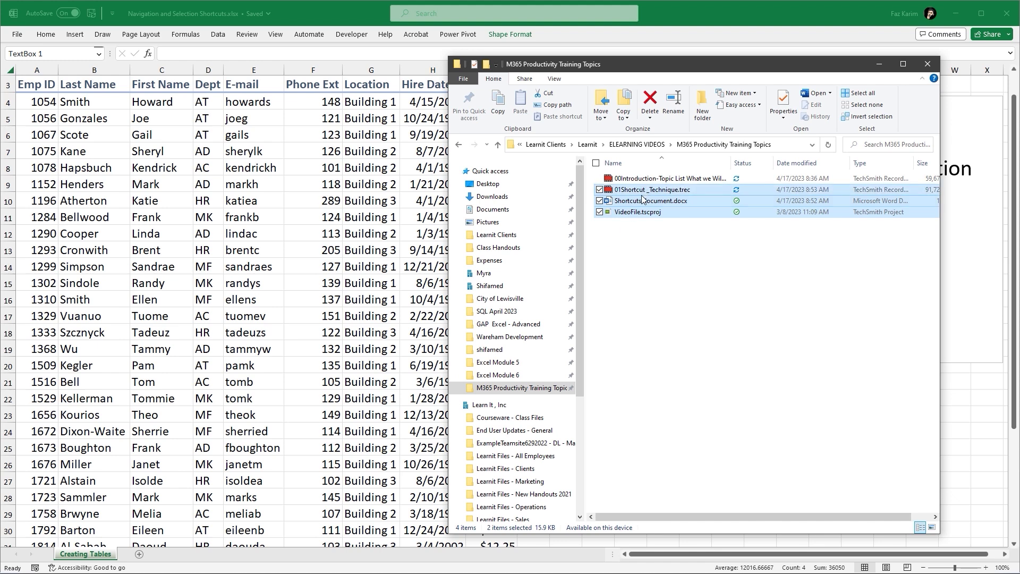
{"action": "left_click", "coordinate": [621, 272]}
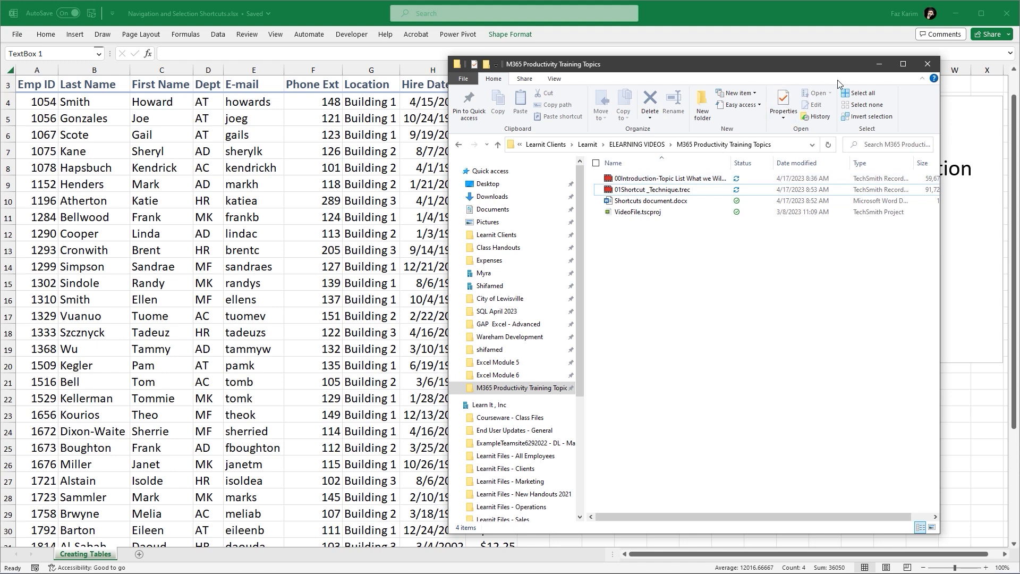
Return to the Excel workbook and select the Last Name cells from B8 through B18 as one range.
{"action": "left_click", "coordinate": [878, 64]}
{"action": "left_click", "coordinate": [84, 169]}
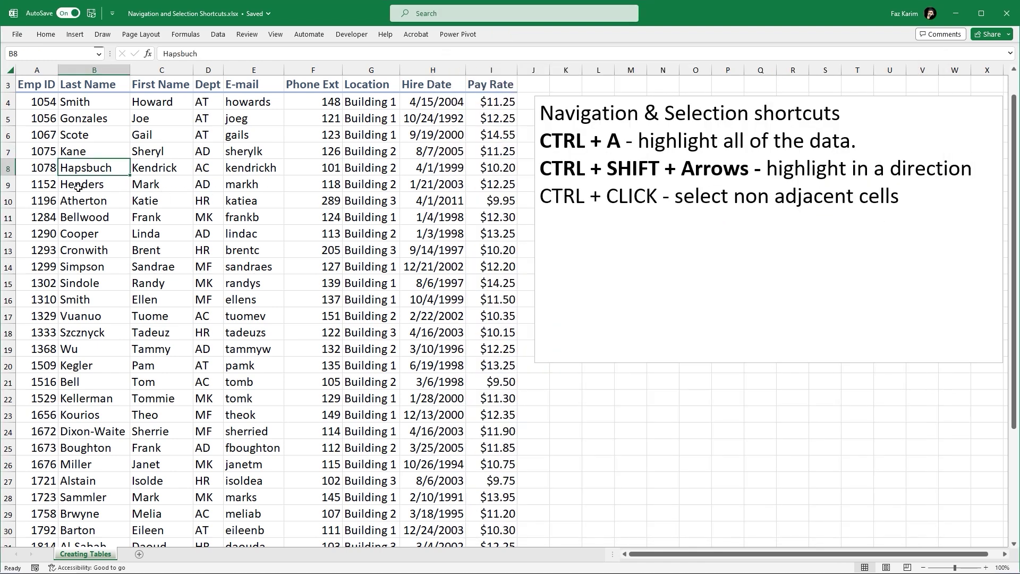
{"action": "left_click", "coordinate": [88, 334], "text": "shift"}
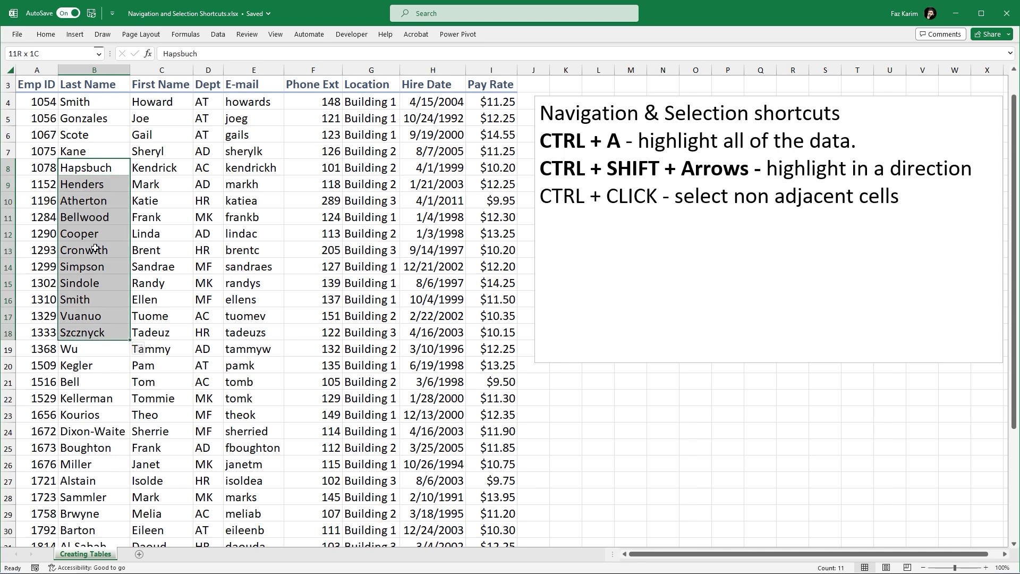
Add "Shift + click - select through a range of cells." on a new line below the CTRL + CLICK shortcut in the text box.
{"action": "left_click", "coordinate": [922, 192]}
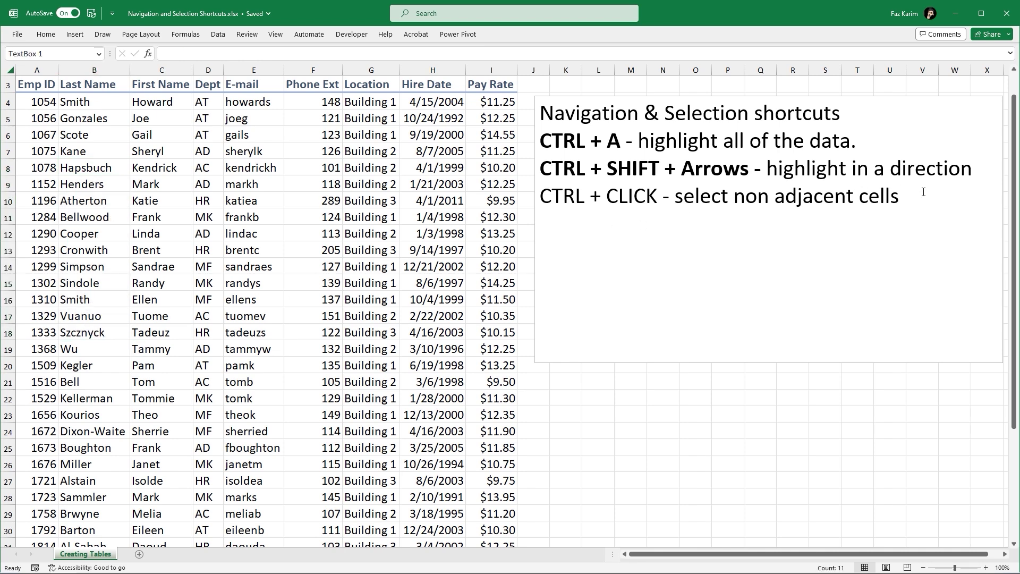
{"action": "key", "text": "Return"}
{"action": "type", "text": "Shift _"}
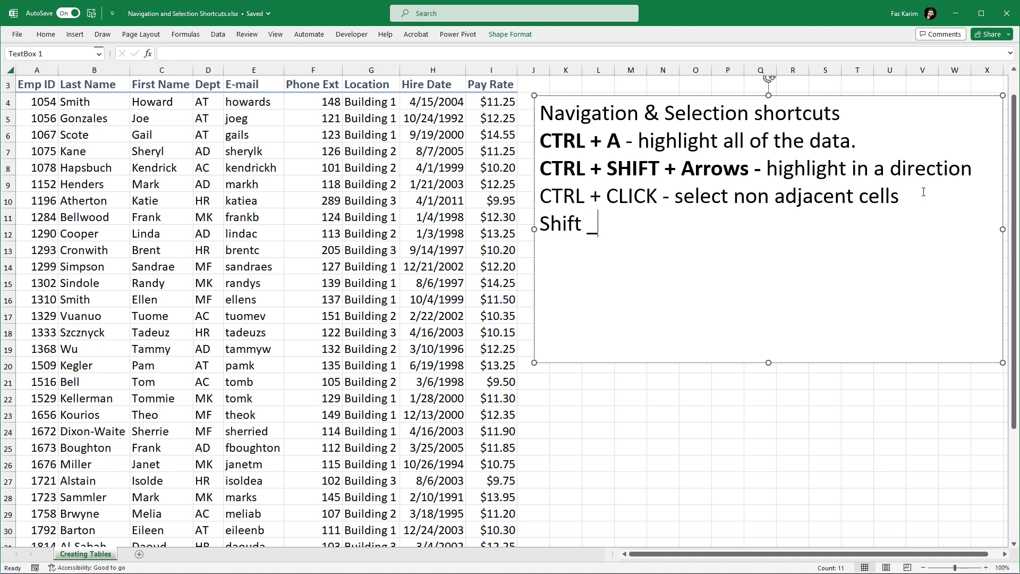
{"action": "key", "text": "BackSpace"}
{"action": "type", "text": "+ click - select"}
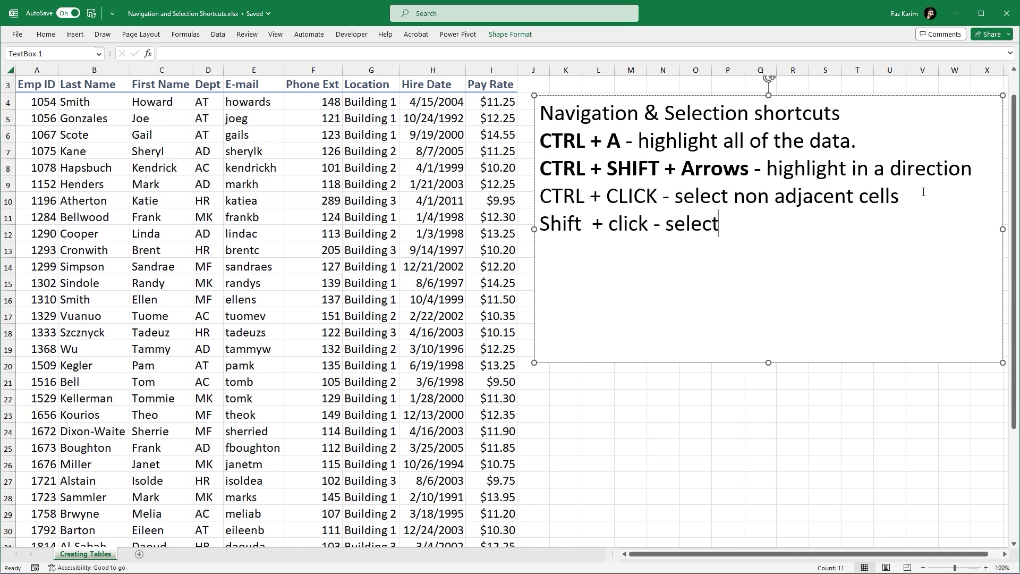
{"action": "type", "text": " through a ra"}
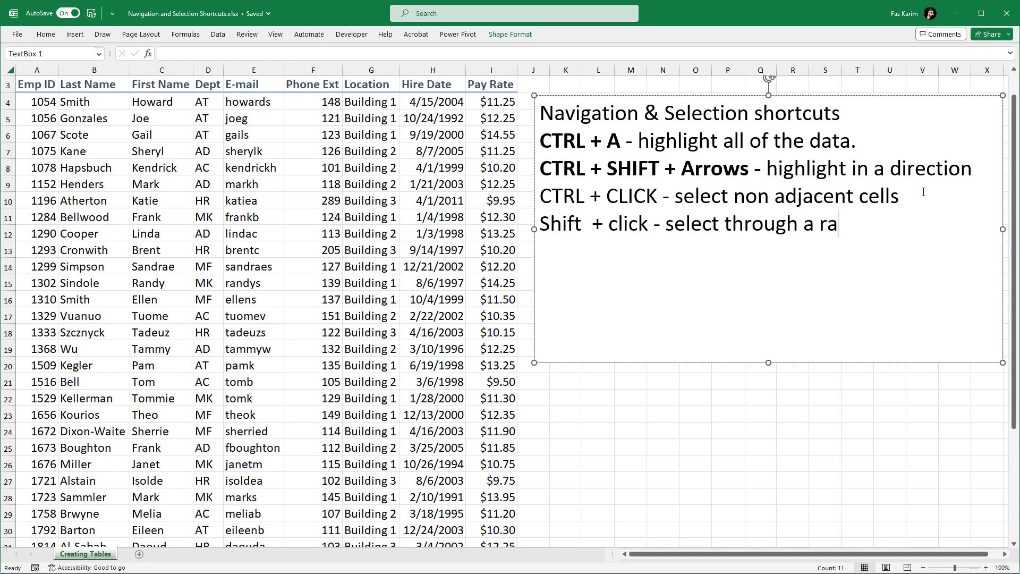
{"action": "type", "text": "nge of cells."}
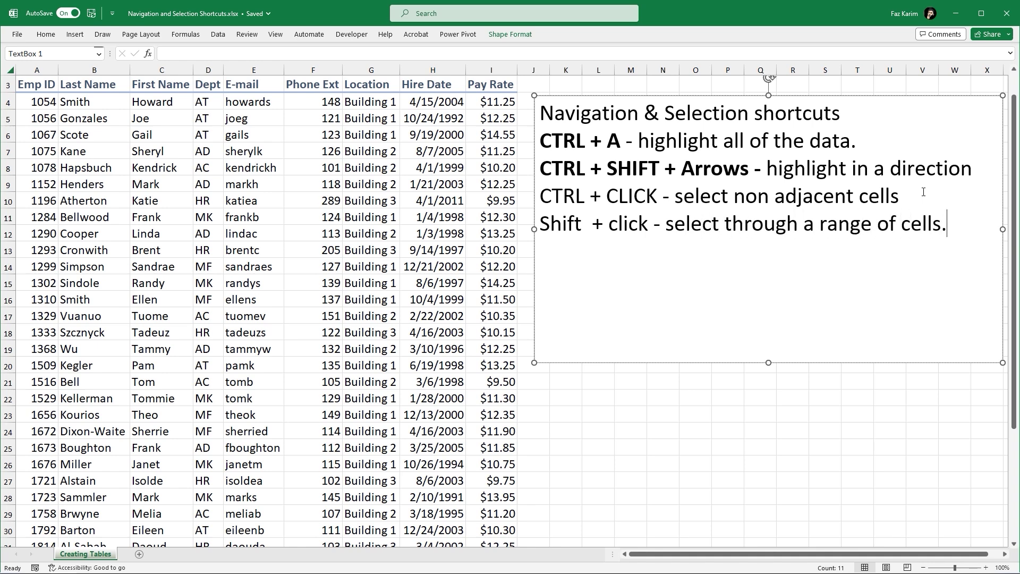
Bold the key combinations "CTRL + CLICK" and "Shift + click" in the text box.
{"action": "left_click_drag", "start_coordinate": [657, 202], "coordinate": [565, 199]}
{"action": "key", "text": "ctrl+b"}
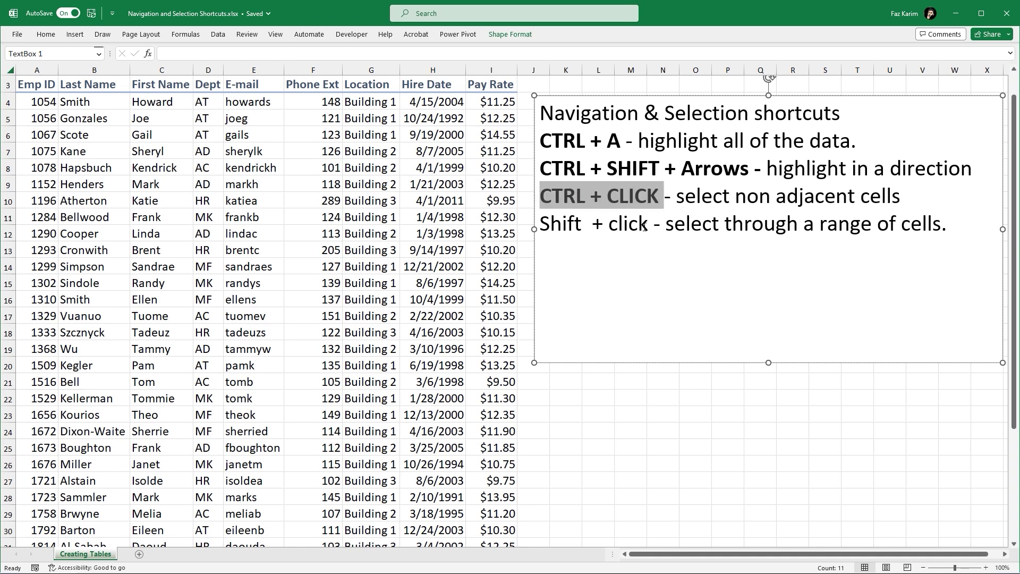
{"action": "left_click_drag", "start_coordinate": [646, 227], "coordinate": [558, 232]}
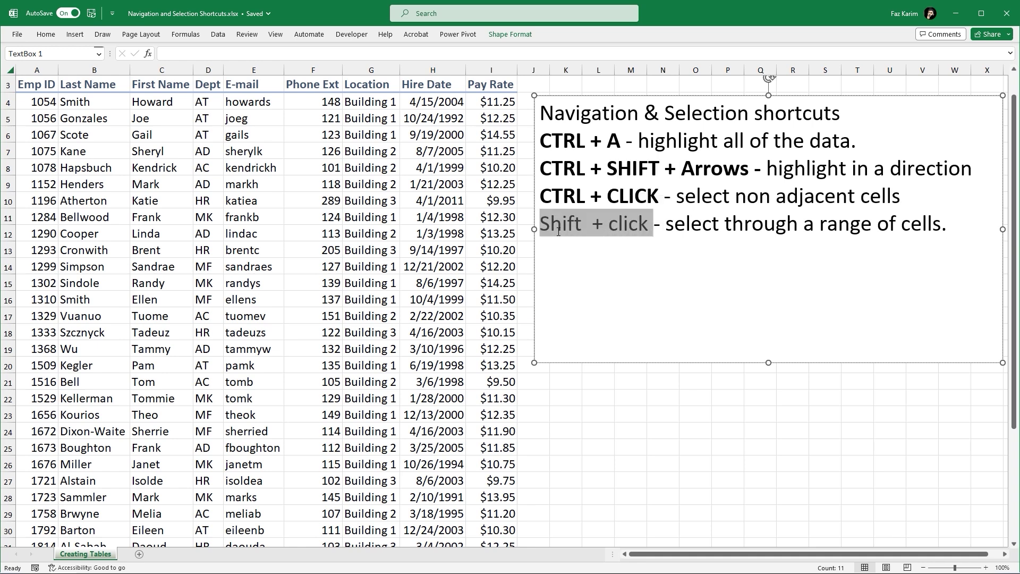
{"action": "key", "text": "ctrl+b"}
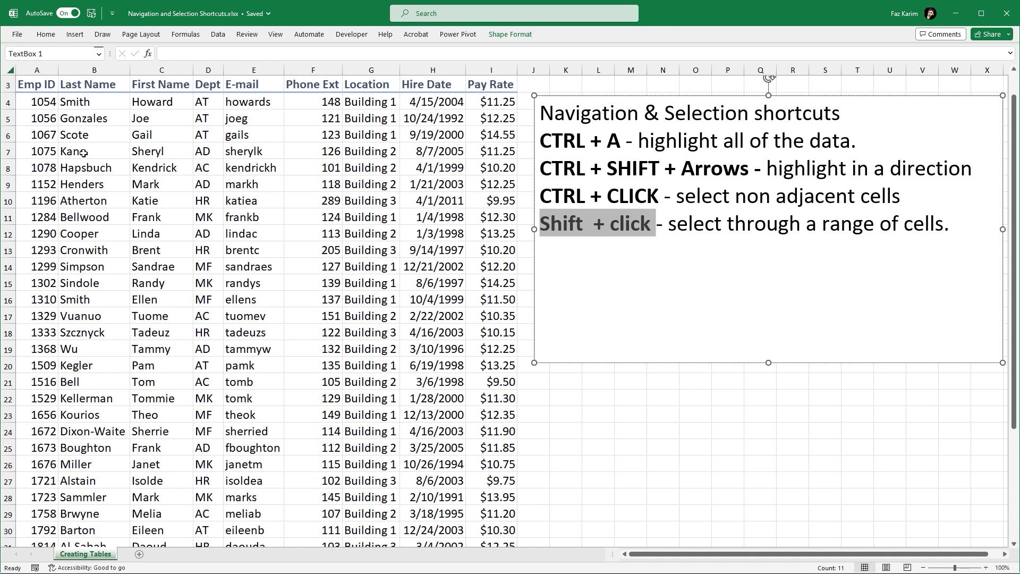
Select the Last Name cells from B4 through B8 as one range.
{"action": "left_click", "coordinate": [79, 103]}
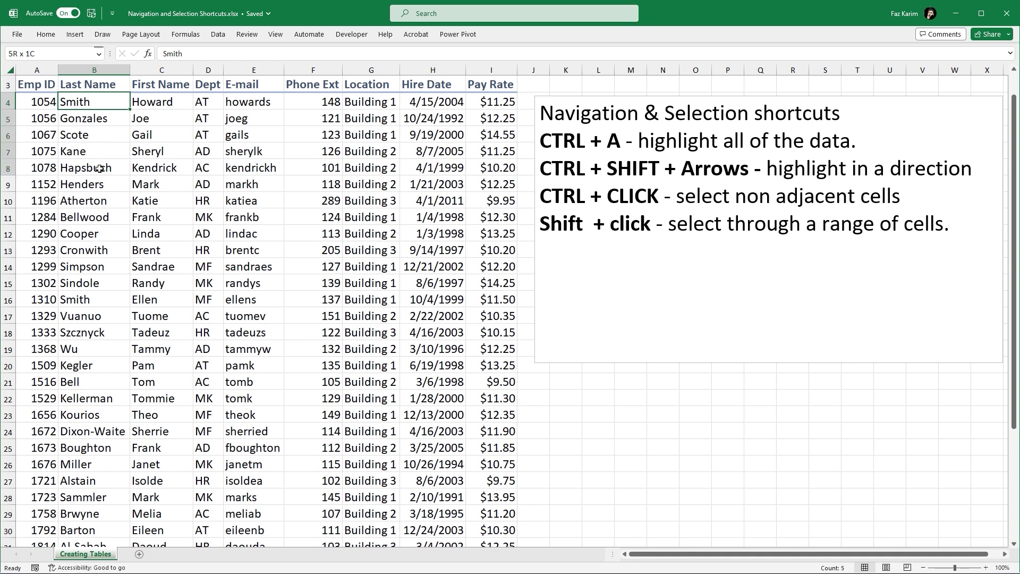
{"action": "left_click", "coordinate": [99, 168], "text": "shift"}
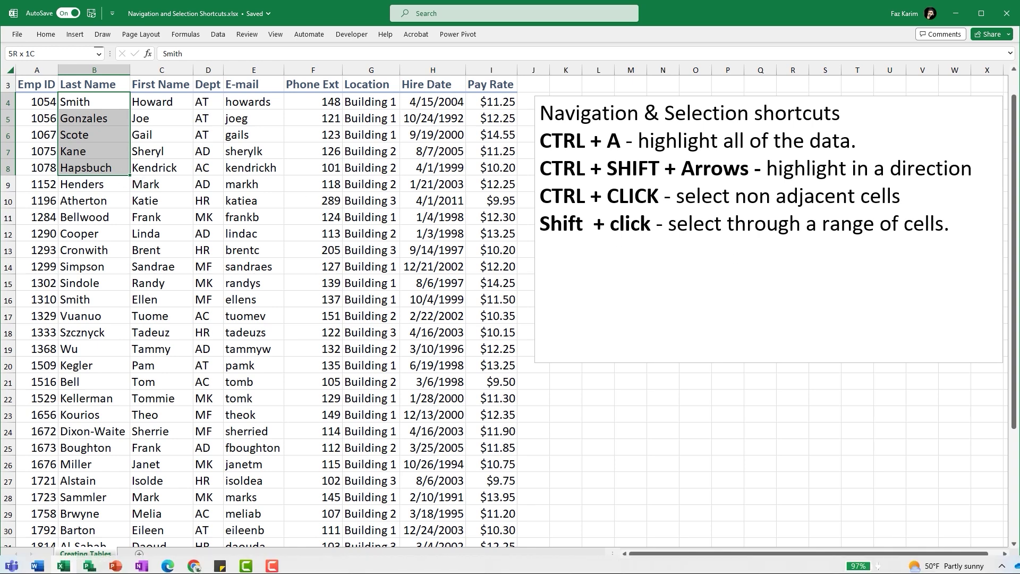
In File Explorer, select the range of files from the 00Introduction recording through Shortcuts document.docx, clear the selection and return to the workbook.
{"action": "key", "text": "alt+Tab"}
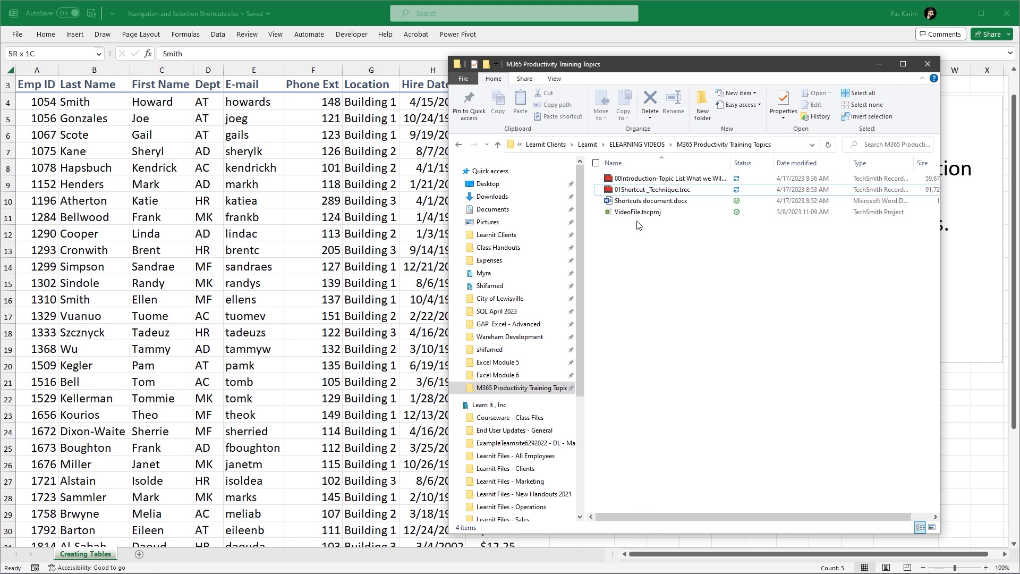
{"action": "left_click", "coordinate": [627, 212]}
{"action": "key", "text": "shift+Up"}
{"action": "key", "text": "shift+Up"}
{"action": "left_click", "coordinate": [628, 239]}
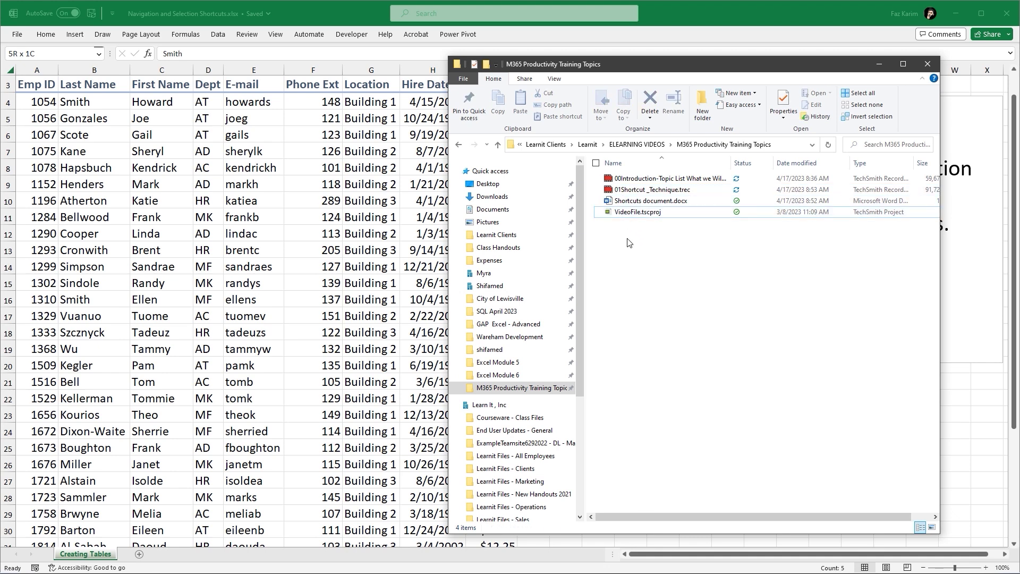
{"action": "key", "text": "Up"}
{"action": "key", "text": "Up"}
{"action": "key", "text": "Up"}
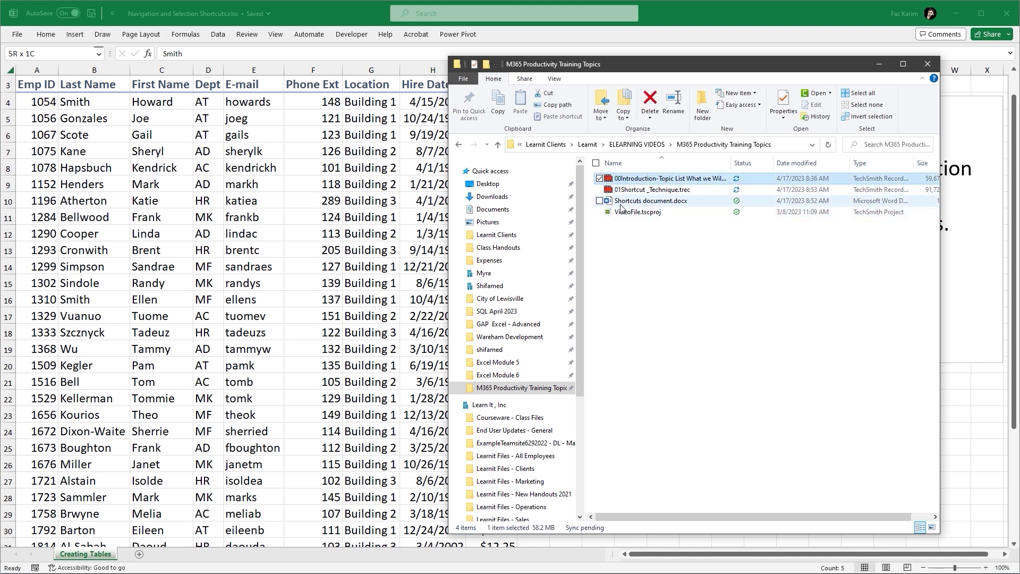
{"action": "left_click", "coordinate": [622, 204], "text": "shift"}
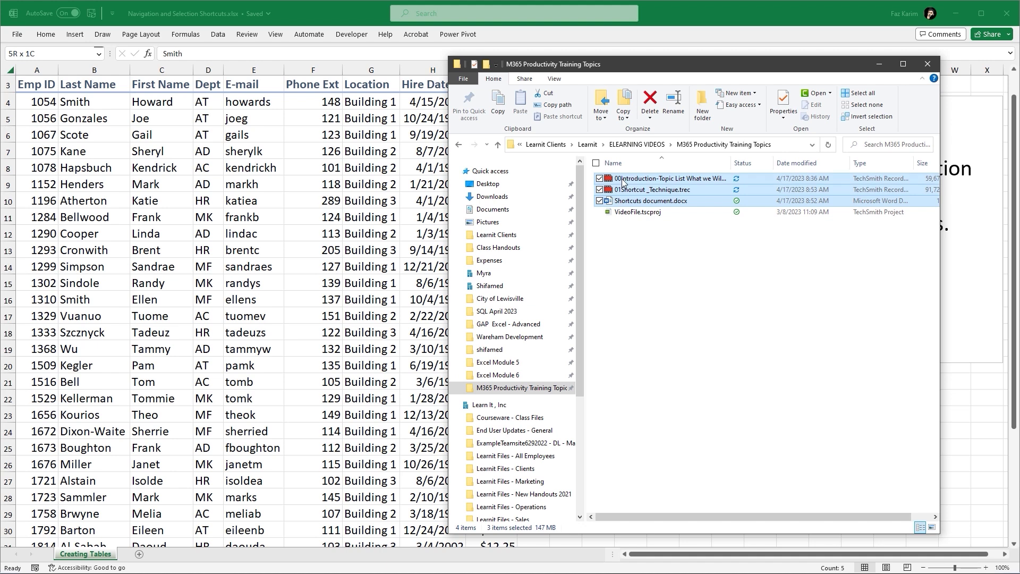
{"action": "left_click", "coordinate": [631, 281]}
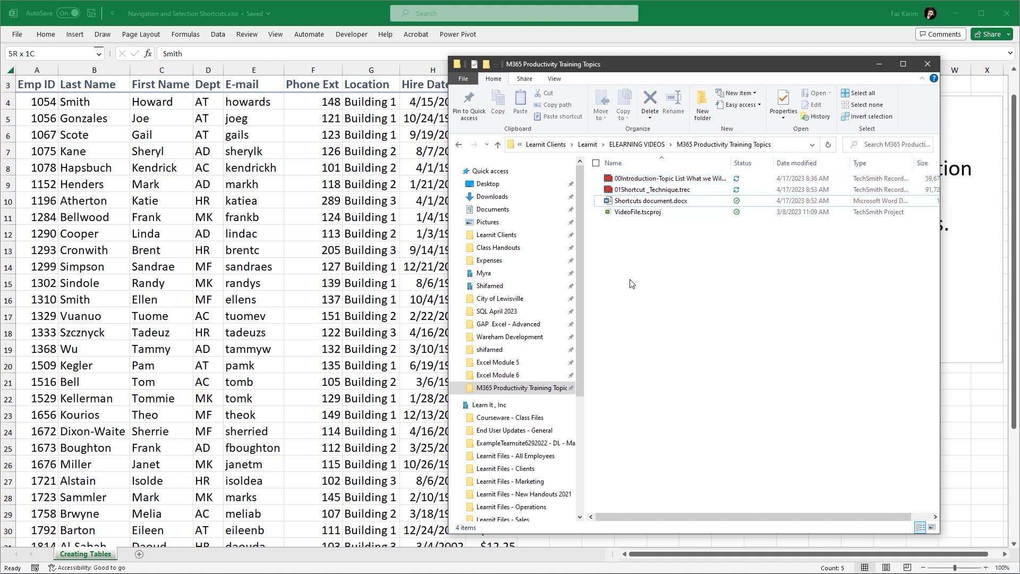
{"action": "left_click", "coordinate": [879, 63]}
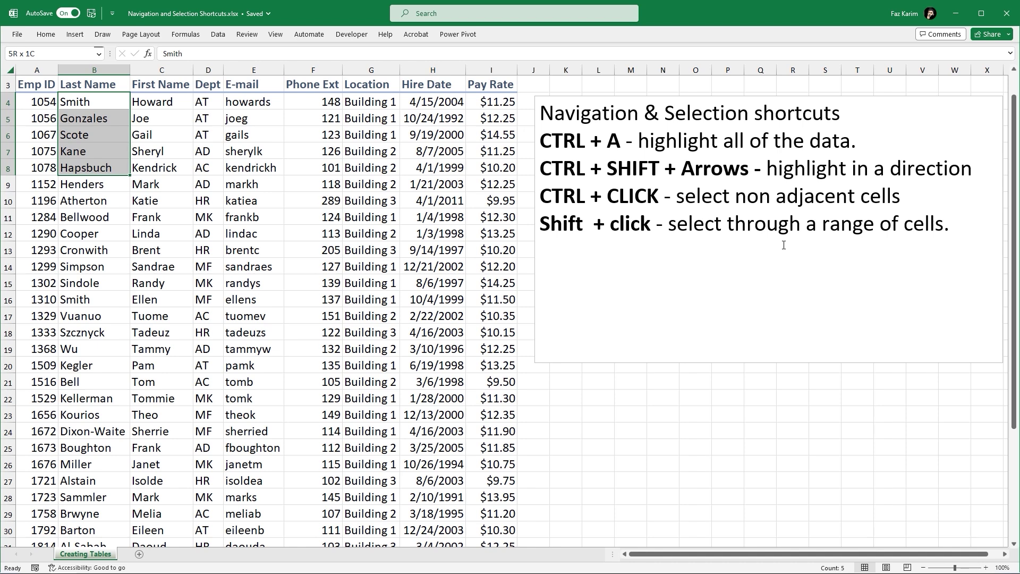
Add "practice your shortcuts!" at the end of the text box, separated from the shortcut list by a blank line.
{"action": "left_click", "coordinate": [951, 229]}
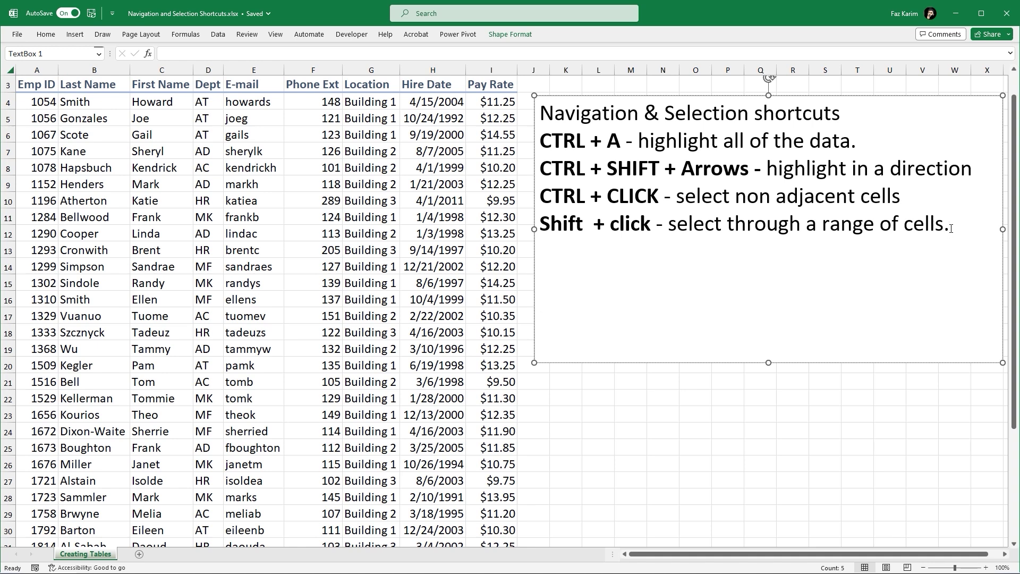
{"action": "key", "text": "Return"}
{"action": "type", "text": "practice your sh"}
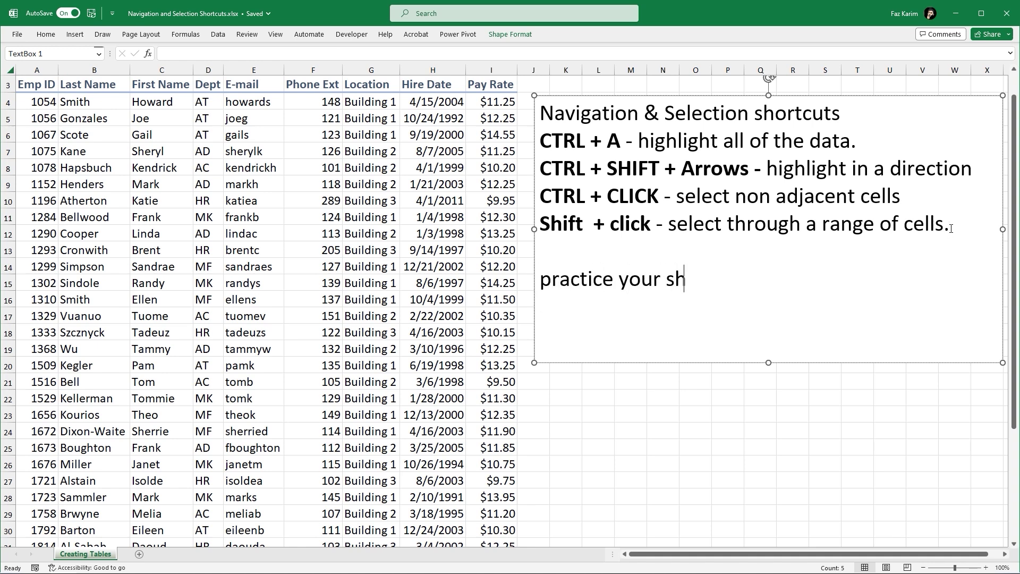
{"action": "type", "text": "ortcuts!"}
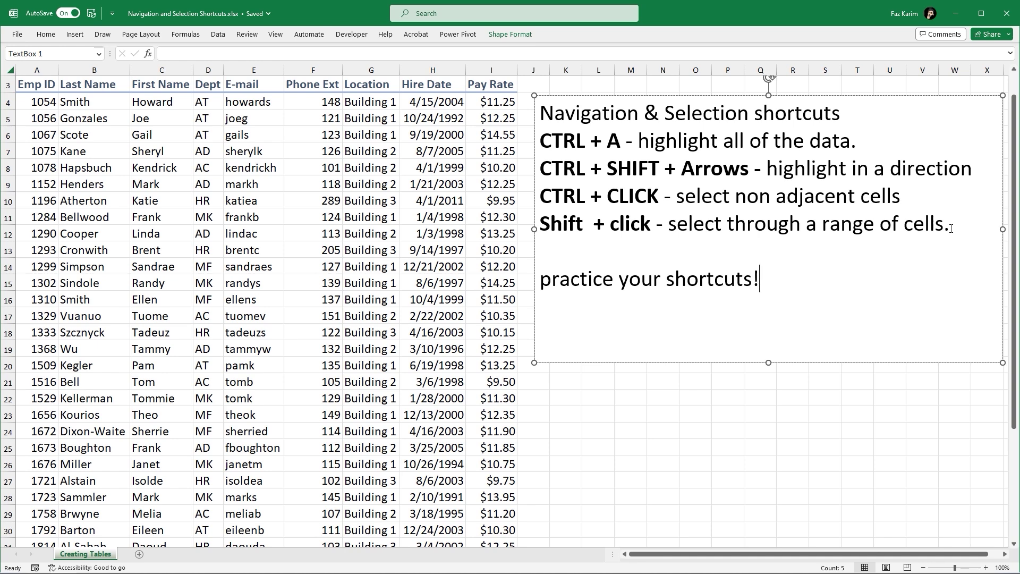
Select the whole employee data table, starting from cell E12 inside it.
{"action": "left_click", "coordinate": [36, 85]}
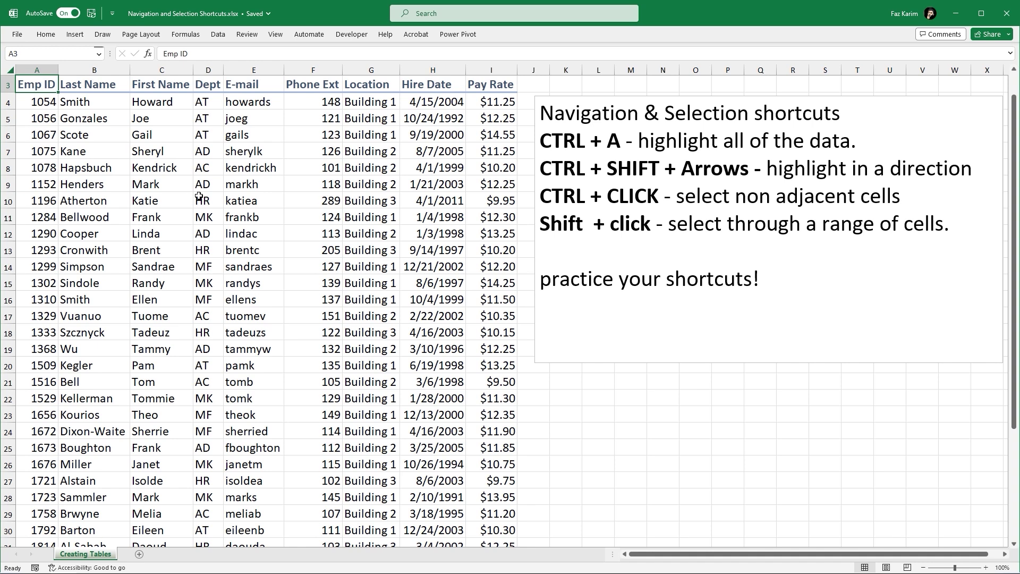
{"action": "left_click", "coordinate": [259, 227]}
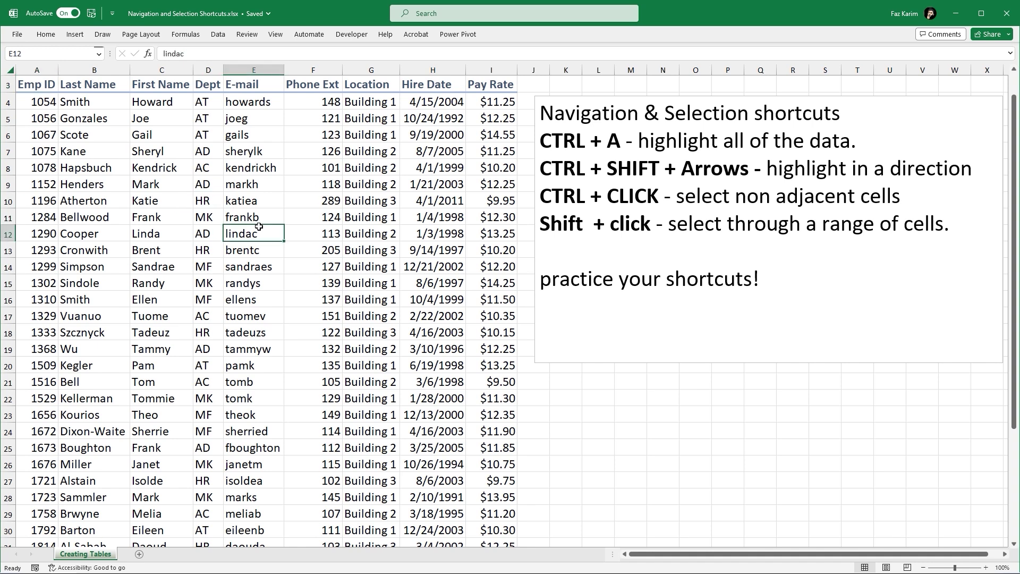
{"action": "key", "text": "ctrl+a"}
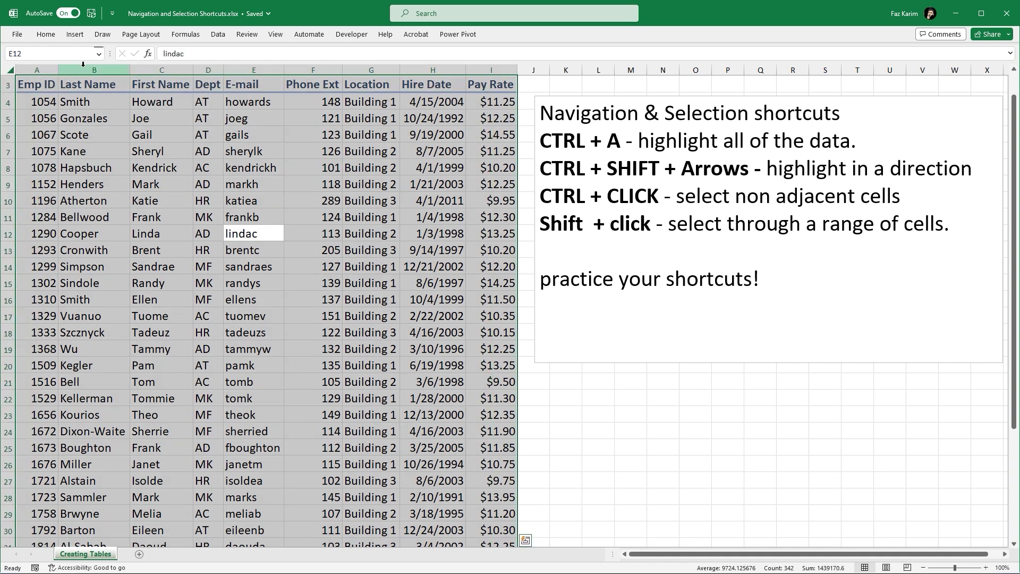
{"action": "left_click", "coordinate": [45, 35]}
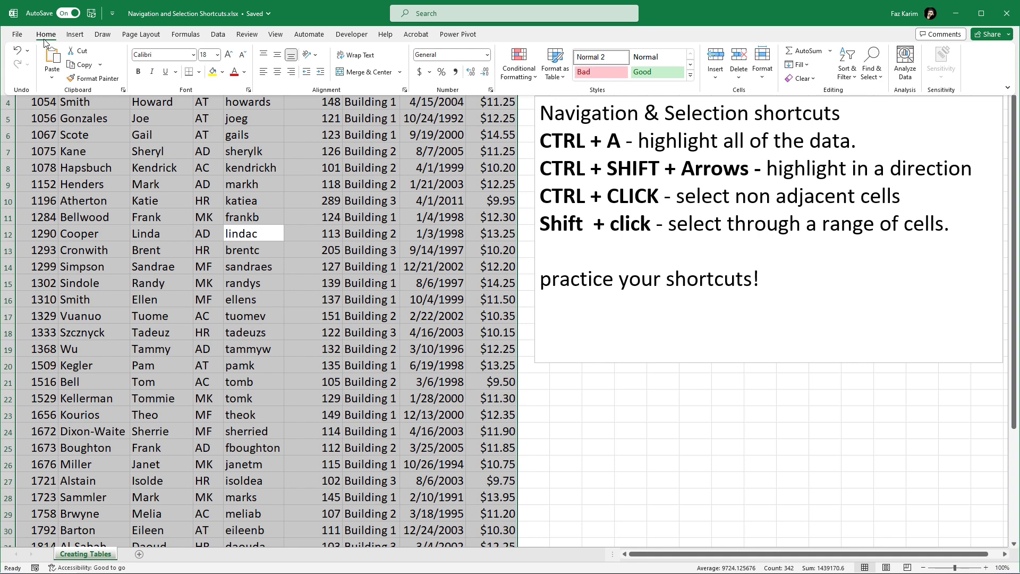
{"action": "left_click", "coordinate": [75, 36]}
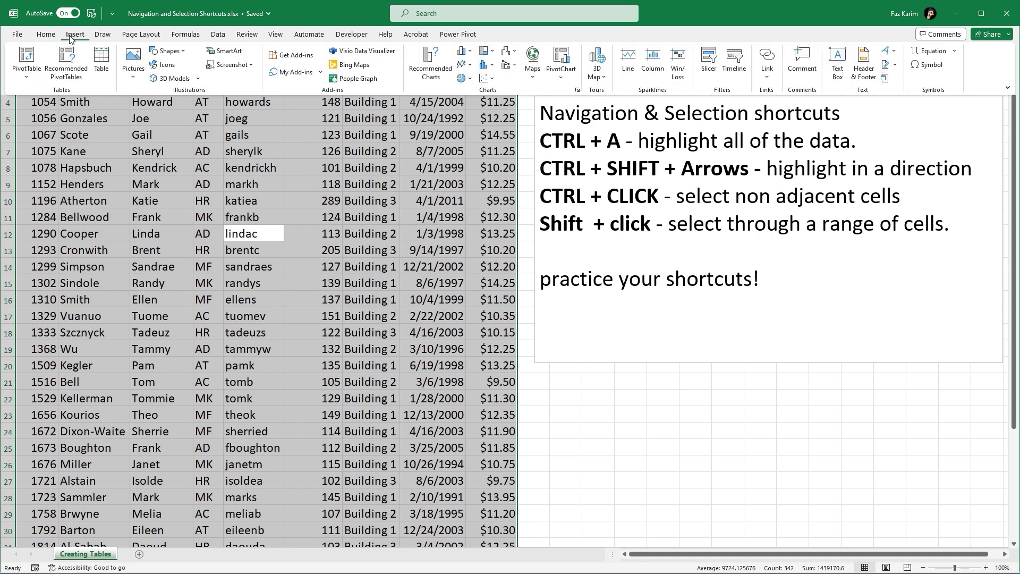
Try converting the selected employee data A3:I40 into a table with headers, and undo the conversion.
{"action": "left_click", "coordinate": [102, 59]}
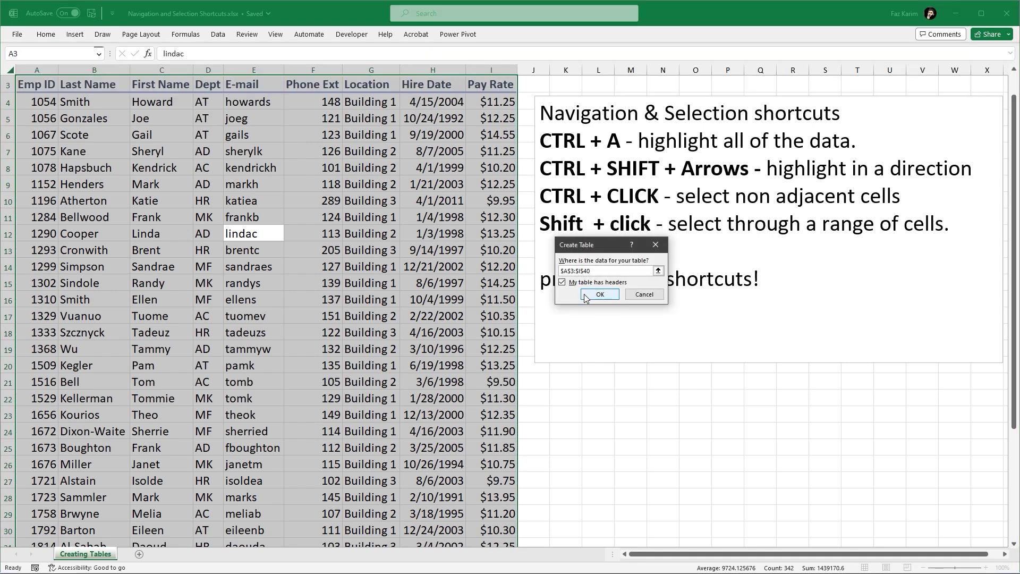
{"action": "left_click", "coordinate": [584, 294]}
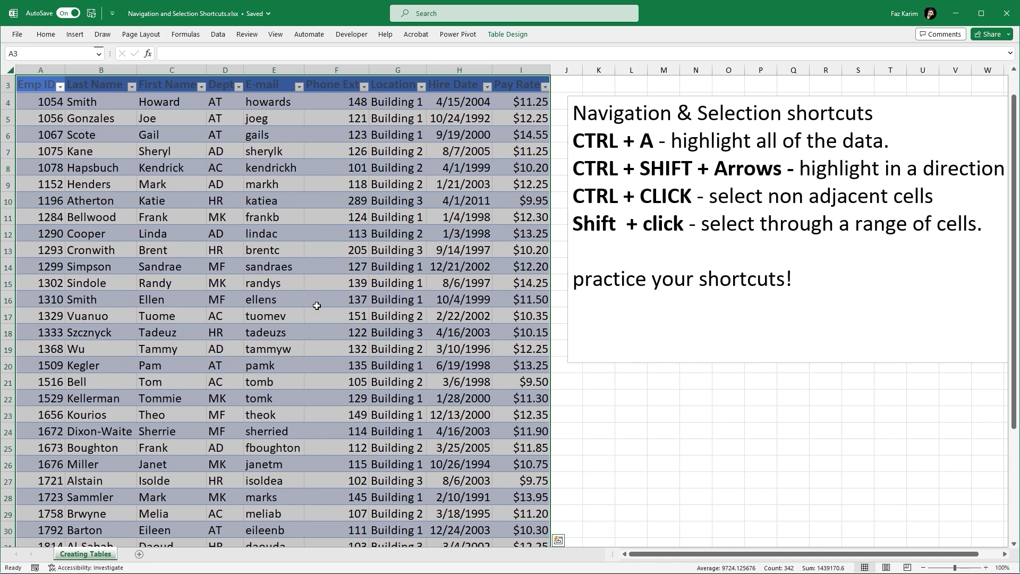
{"action": "key", "text": "ctrl+z"}
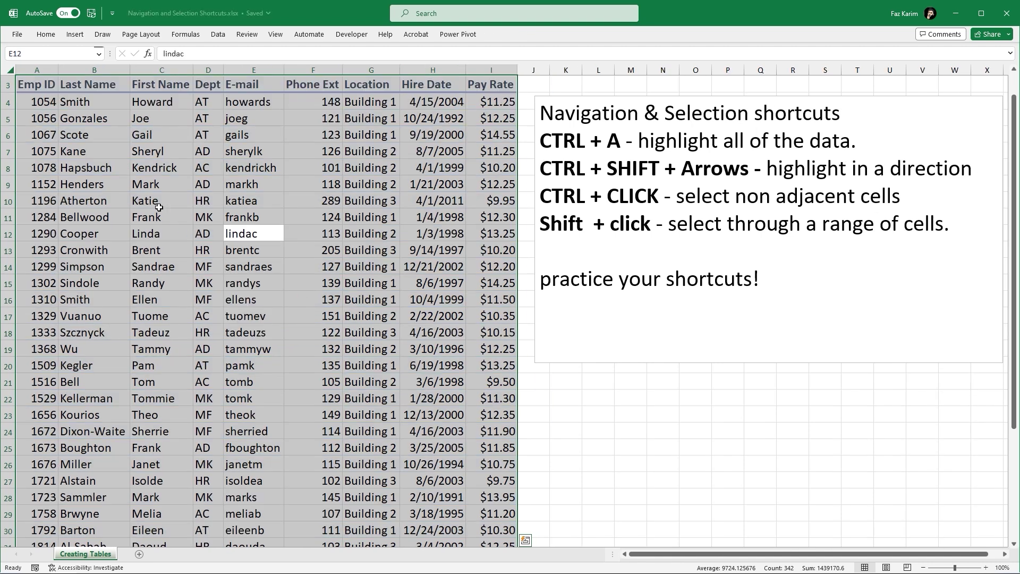
Select the header row from A3 through I3 and increase its font size by three increments.
{"action": "left_click", "coordinate": [24, 88]}
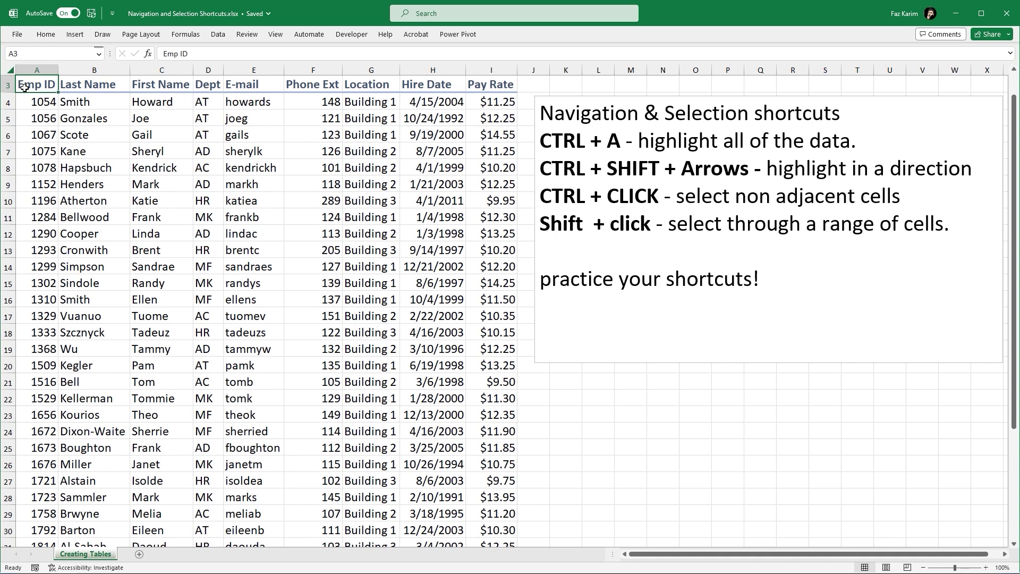
{"action": "key", "text": "ctrl+shift+Right"}
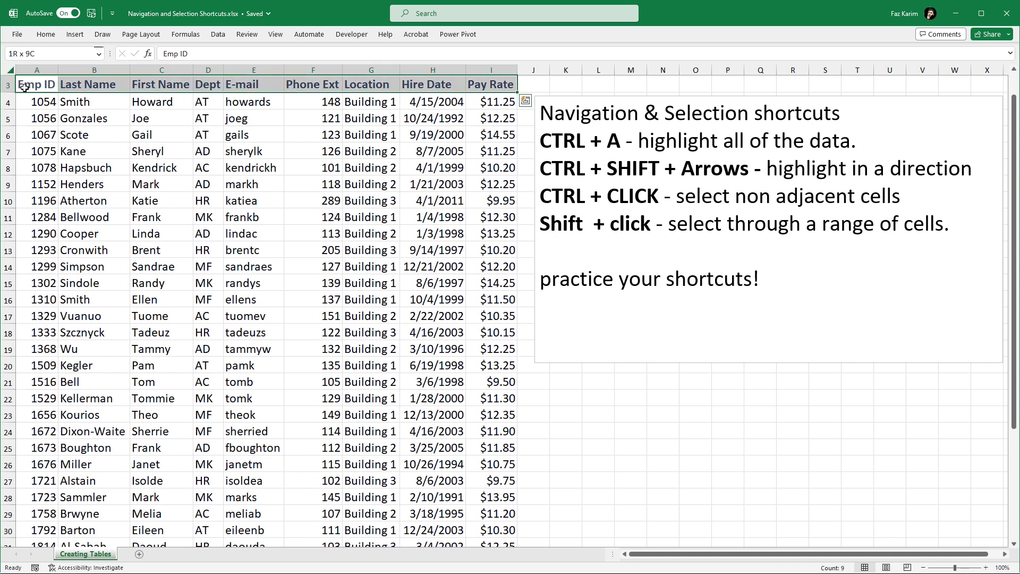
{"action": "left_click", "coordinate": [46, 34]}
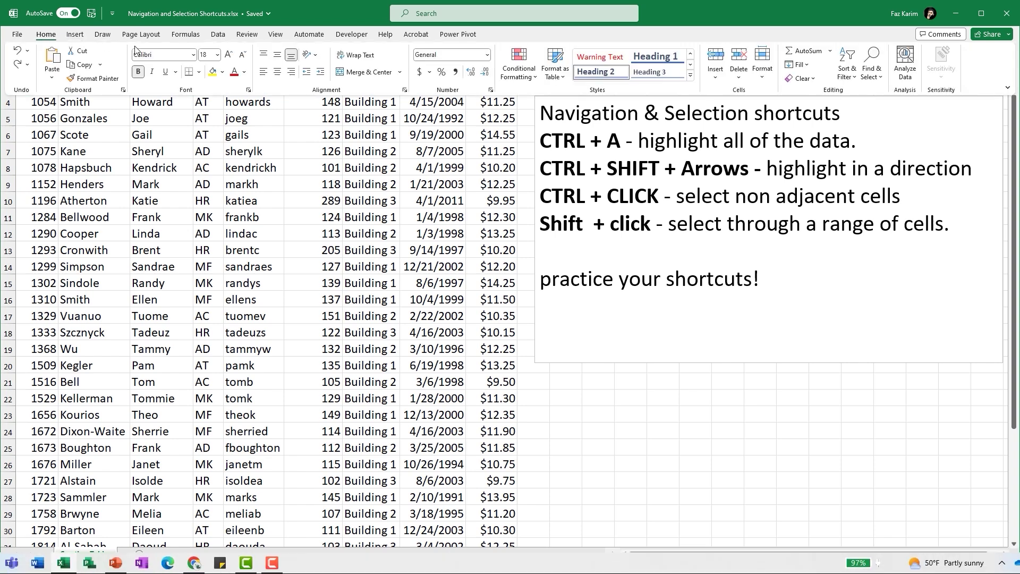
{"action": "left_click", "coordinate": [229, 55]}
{"action": "left_click", "coordinate": [229, 55]}
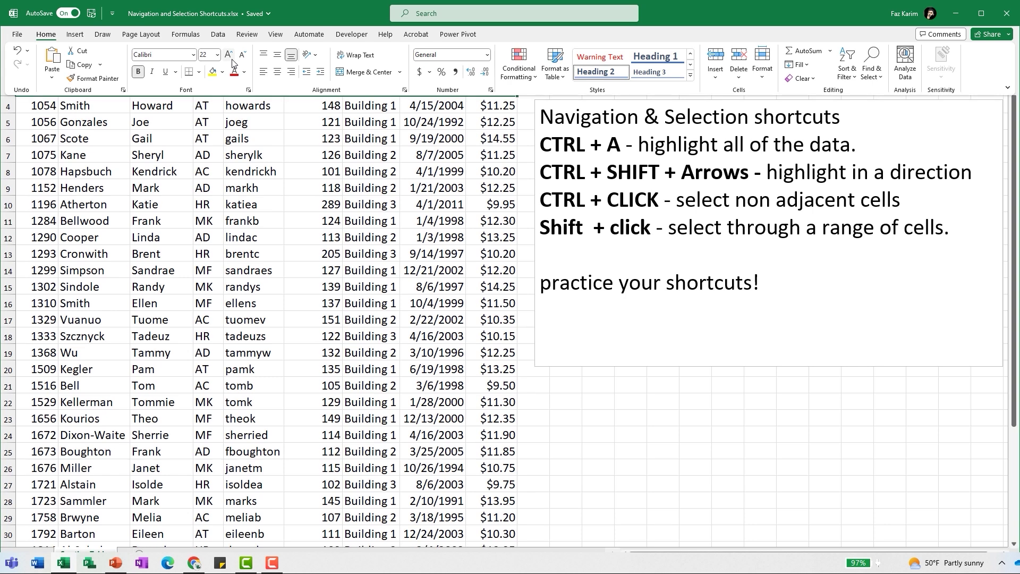
{"action": "left_click", "coordinate": [228, 55]}
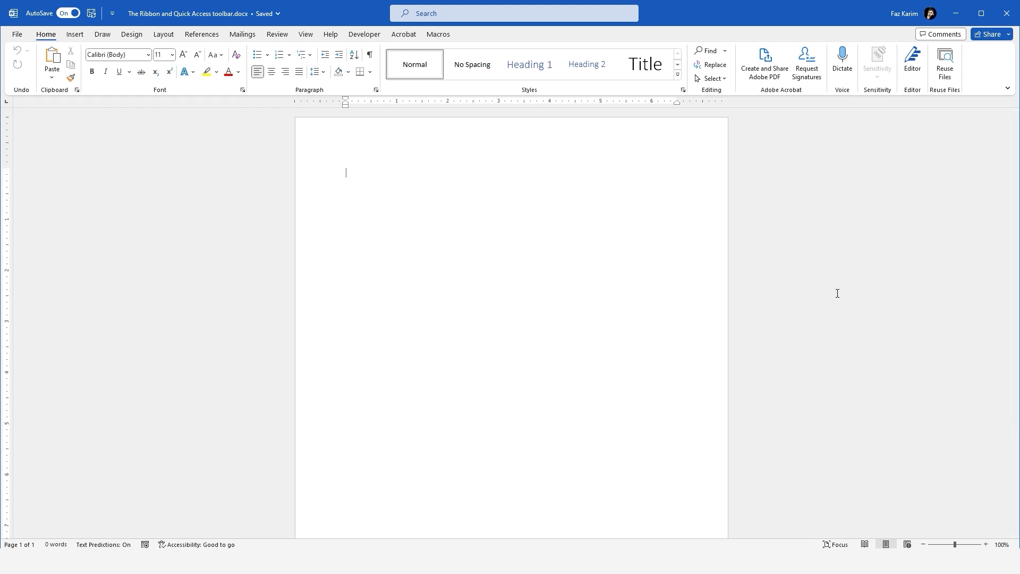
In the blank Word document The Ribbon and Quick Access toolbar.docx, set the font size to 22 and write "The Ribbon interface.".
{"action": "key", "text": "ctrl+shift+period"}
{"action": "key", "text": "ctrl+shift+period"}
{"action": "key", "text": "ctrl+shift+period"}
{"action": "key", "text": "ctrl+shift+period"}
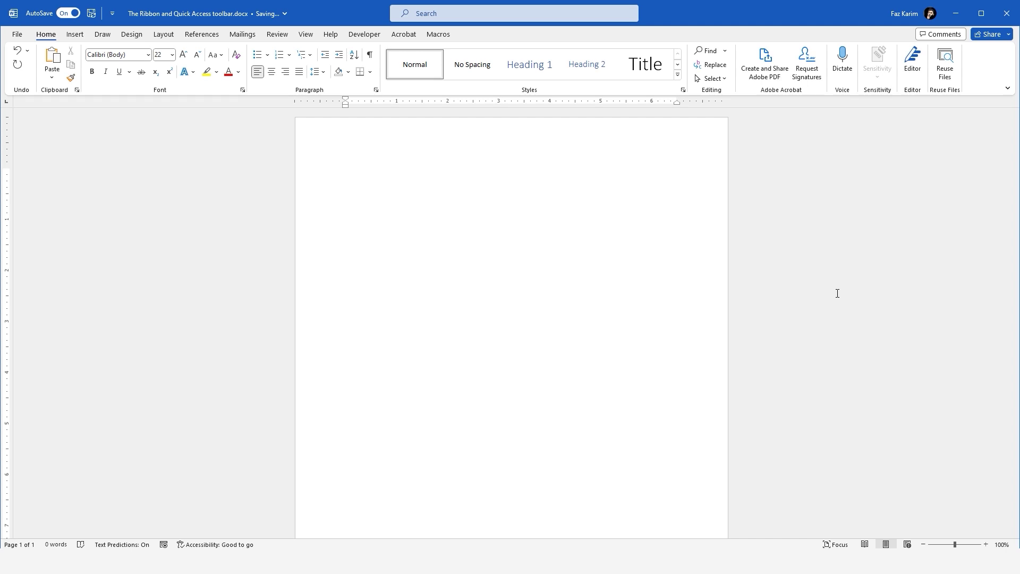
{"action": "type", "text": "The "}
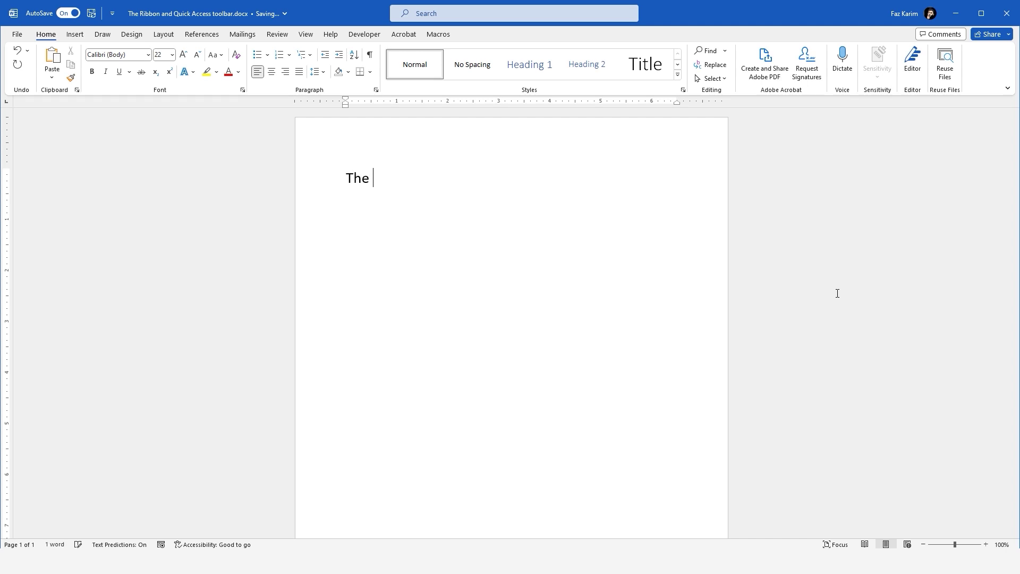
{"action": "type", "text": "Ribbon"}
{"action": "type", "text": "in"}
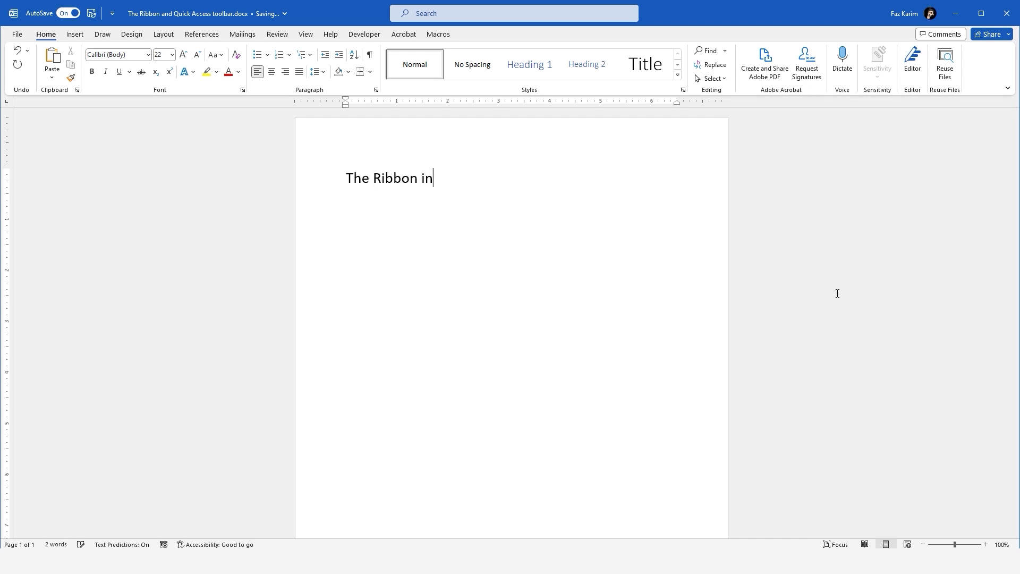
{"action": "type", "text": "terface."}
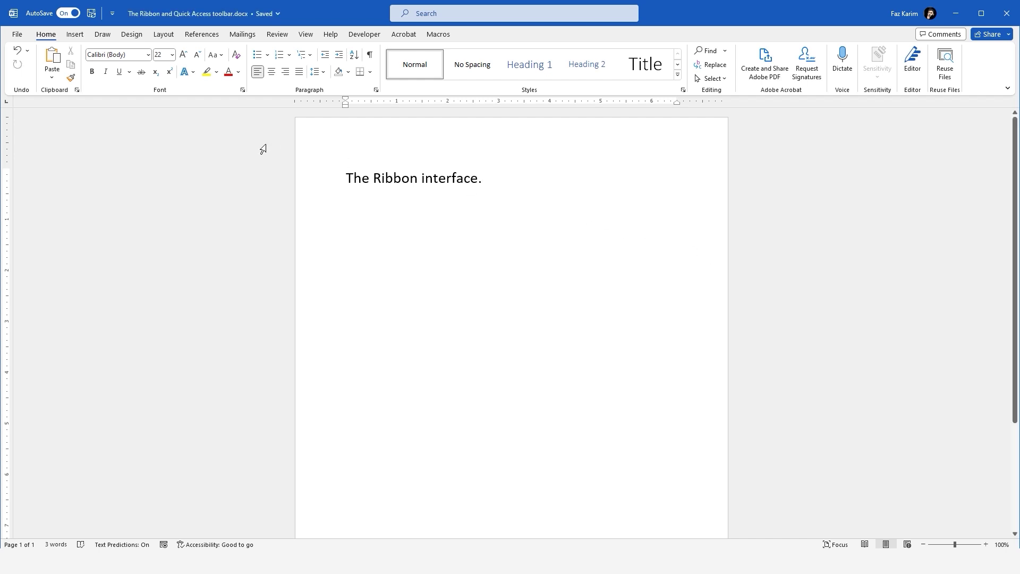
Capture a screenshot of the title bar and full ribbon, paste it on a new line below the text, and select the picture.
{"action": "key", "text": "super+shift+s"}
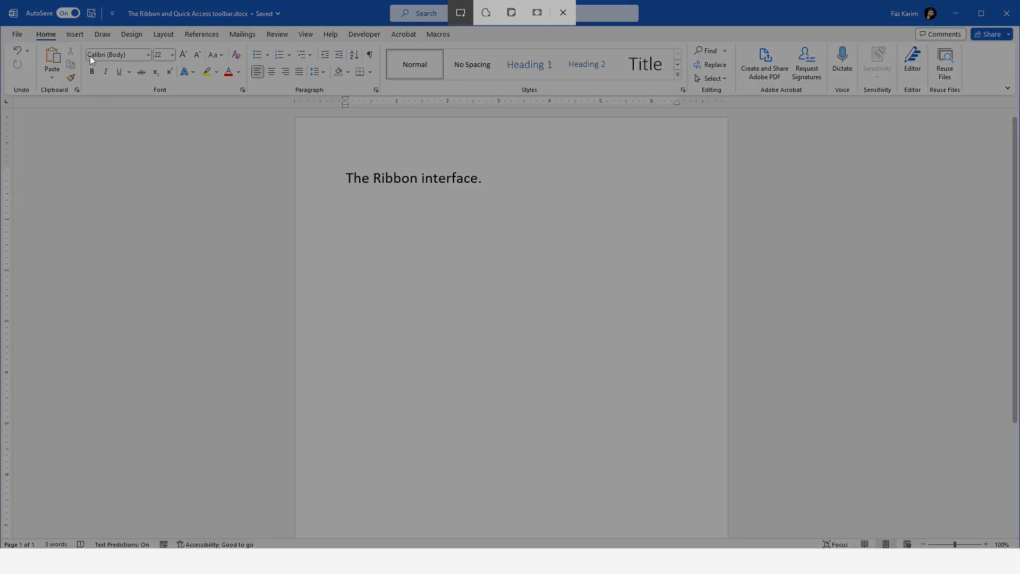
{"action": "left_click_drag", "start_coordinate": [5, 2], "coordinate": [1014, 95]}
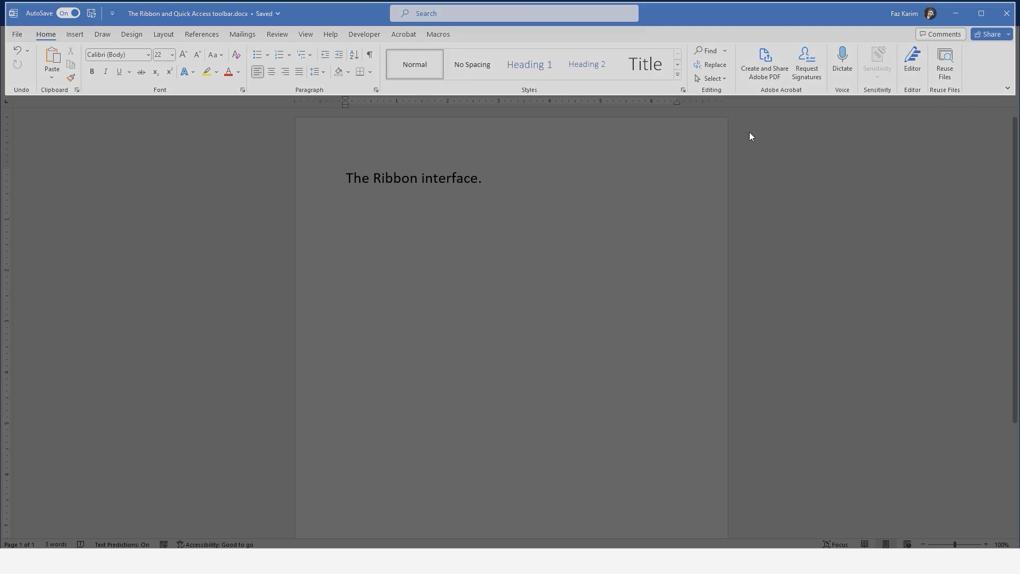
{"action": "key", "text": "Return"}
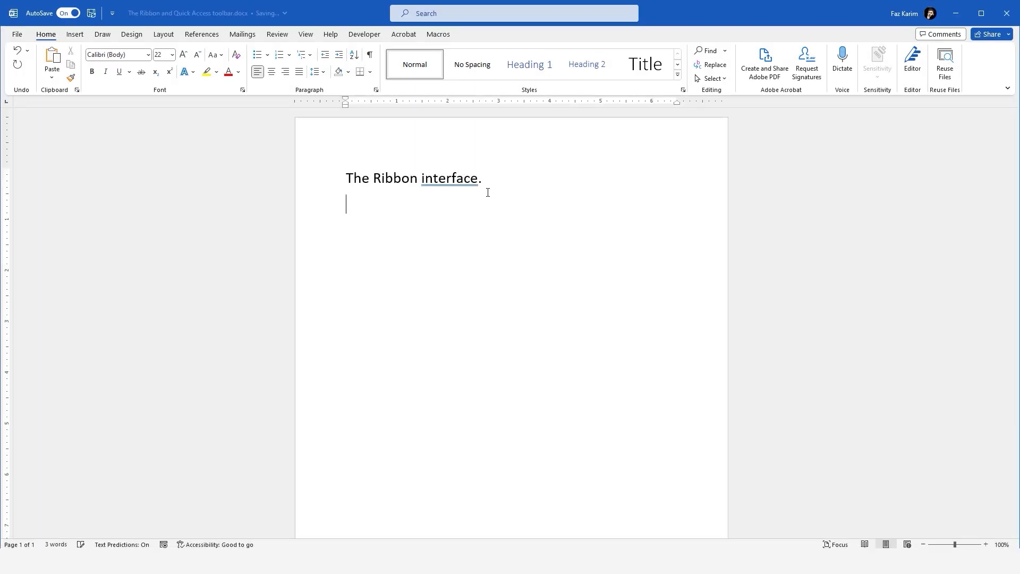
{"action": "key", "text": "ctrl+v"}
{"action": "left_click", "coordinate": [603, 213]}
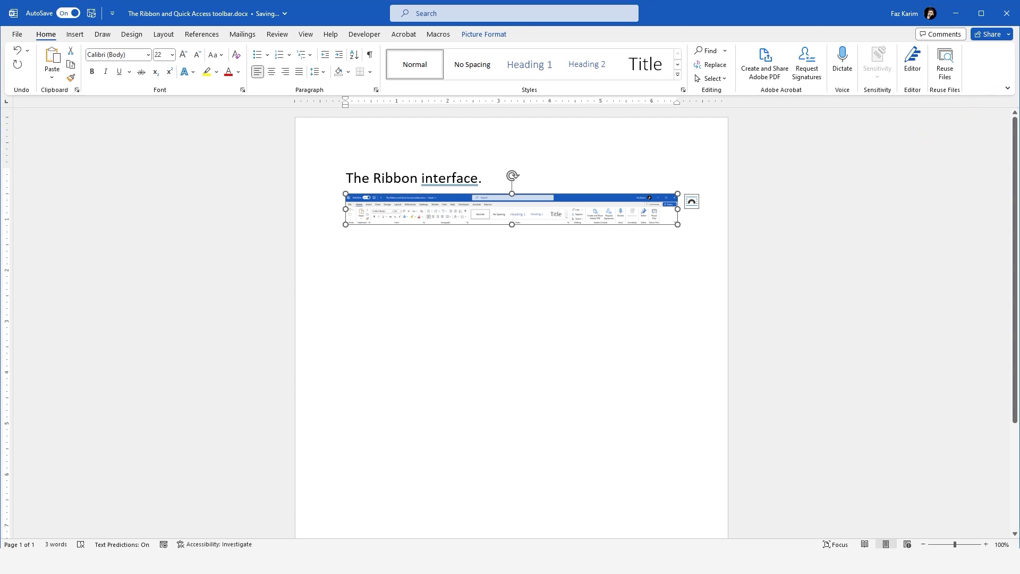
Mark the ribbon display control on screen, collapse the ribbon so only its tab names show, and clear the markings.
{"action": "left_click_drag", "start_coordinate": [998, 80], "coordinate": [1017, 94]}
{"action": "mouse_move", "coordinate": [1003, 97]}
{"action": "left_mouse_down"}
{"action": "mouse_move", "coordinate": [1012, 115]}
{"action": "mouse_move", "coordinate": [995, 114]}
{"action": "left_mouse_up"}
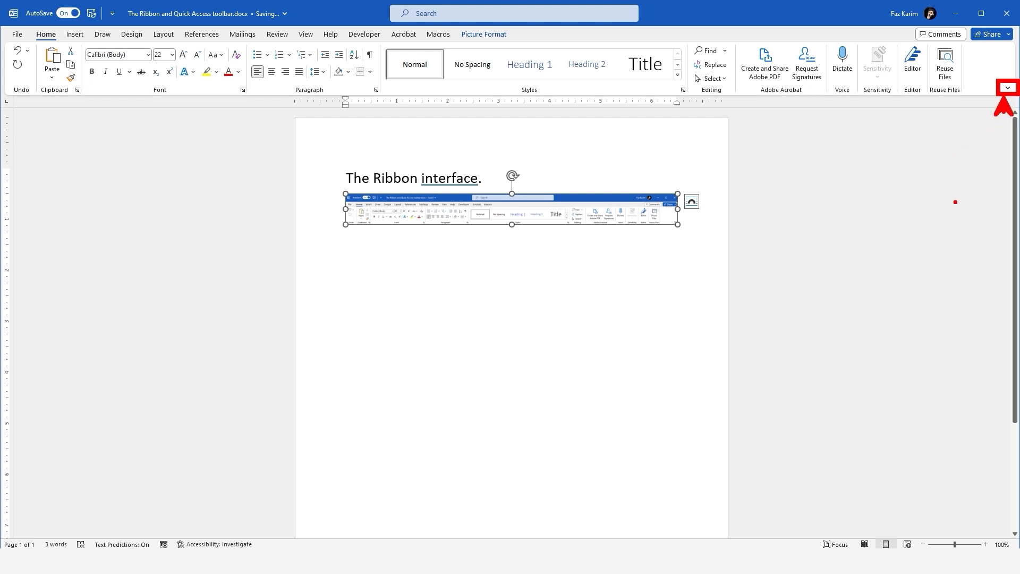
{"action": "key", "text": "Escape"}
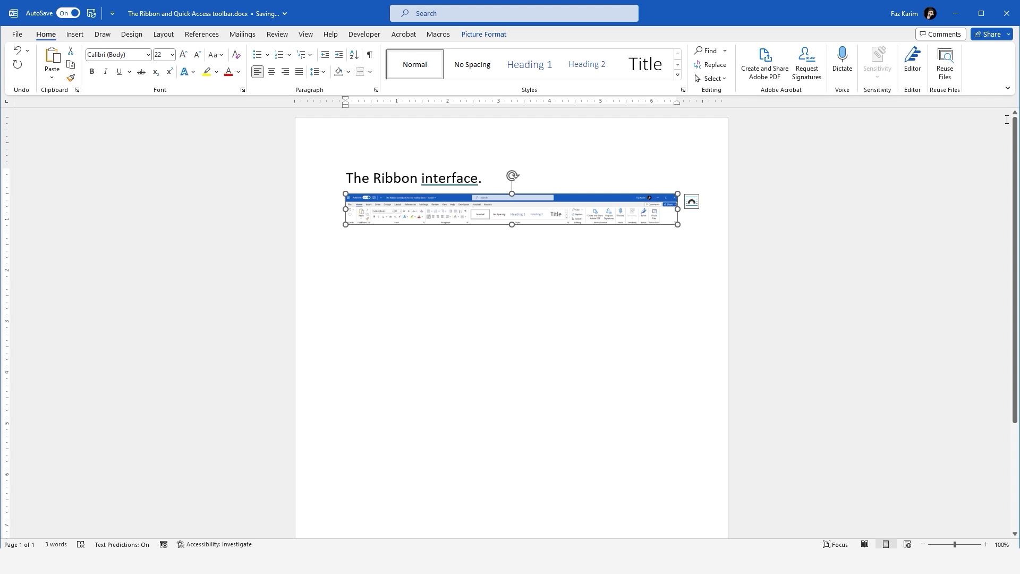
{"action": "left_click", "coordinate": [1008, 88]}
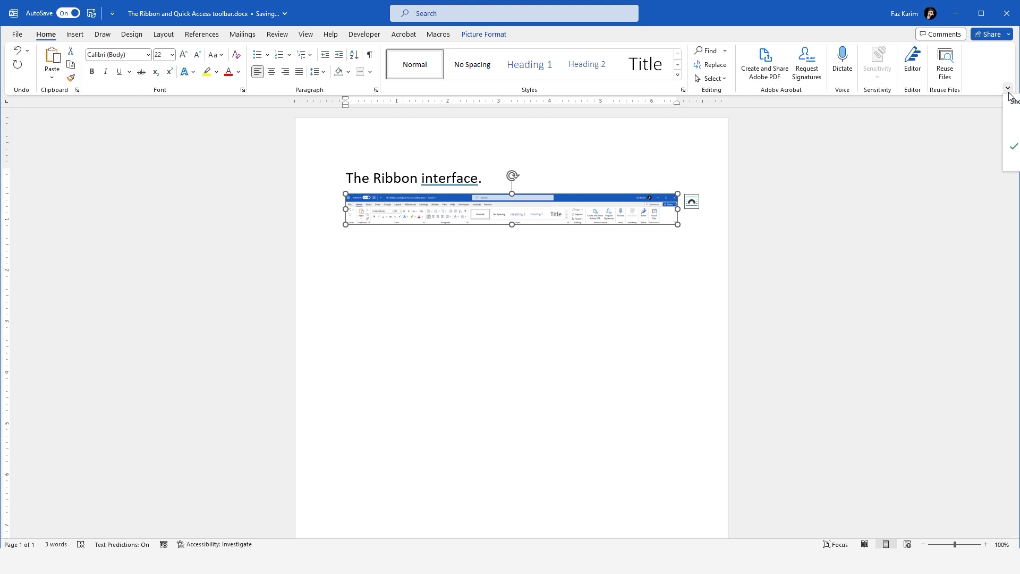
{"action": "left_click", "coordinate": [1012, 132]}
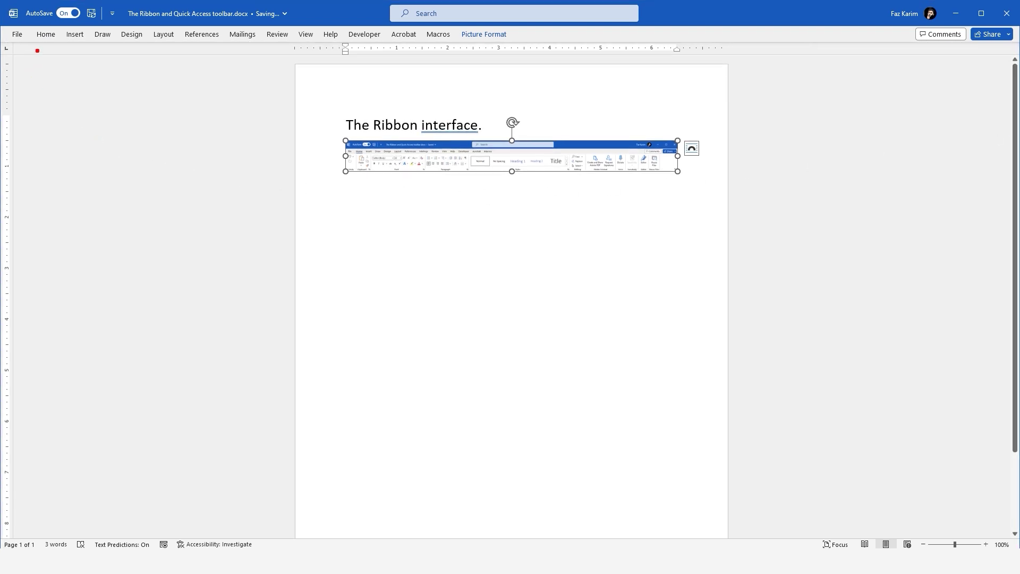
{"action": "mouse_move", "coordinate": [40, 44]}
{"action": "left_mouse_down"}
{"action": "mouse_move", "coordinate": [36, 55]}
{"action": "mouse_move", "coordinate": [122, 60]}
{"action": "left_mouse_up"}
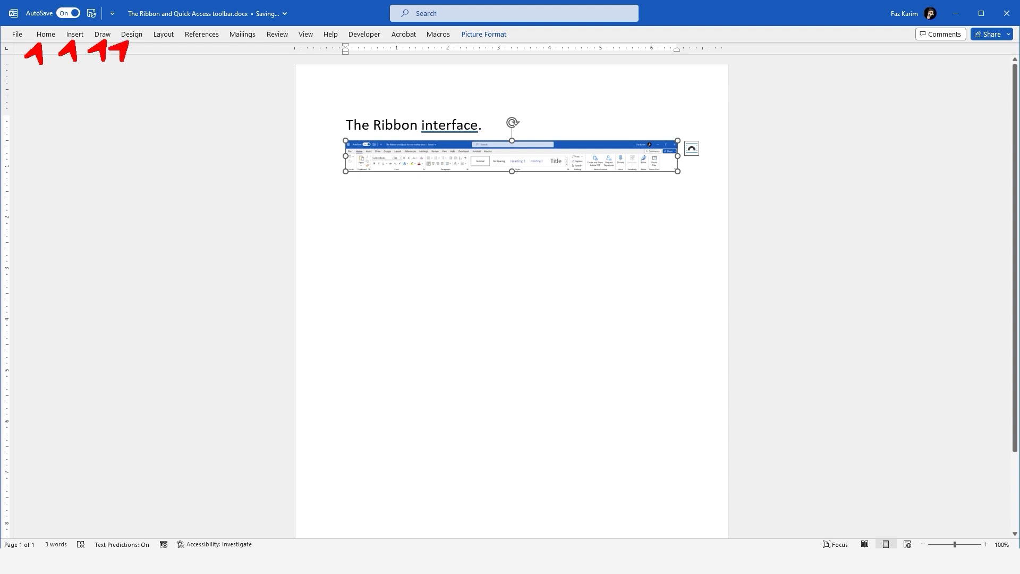
{"action": "key", "text": "Escape"}
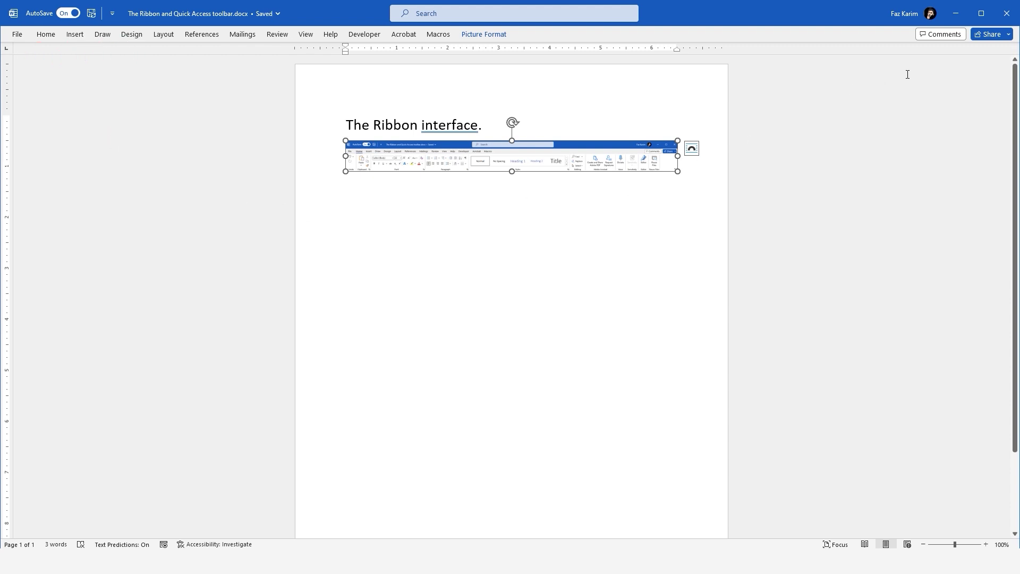
Reveal the Home commands temporarily from the collapsed ribbon, and set the full ribbon to stay displayed.
{"action": "left_click", "coordinate": [55, 36]}
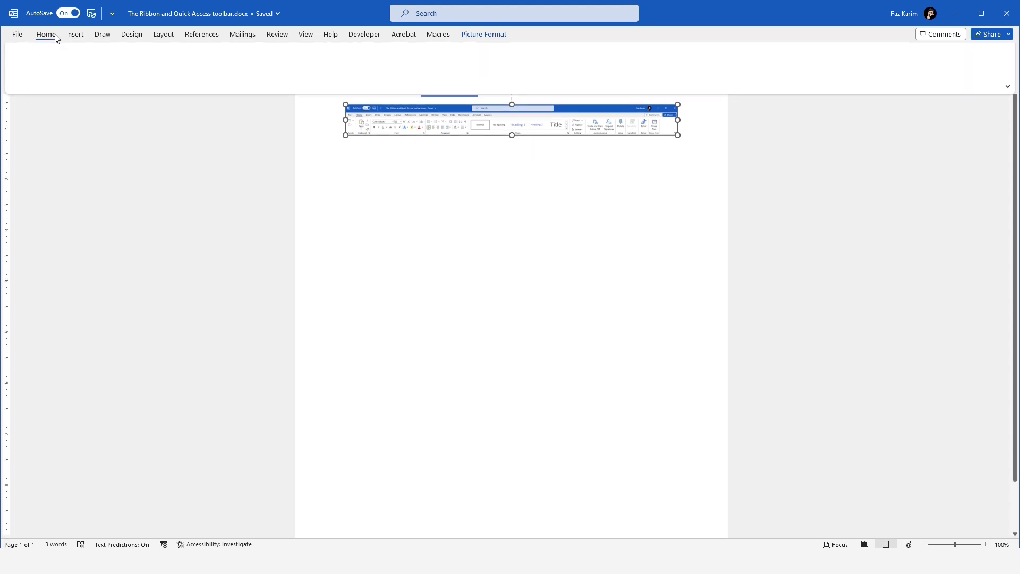
{"action": "left_click", "coordinate": [435, 275]}
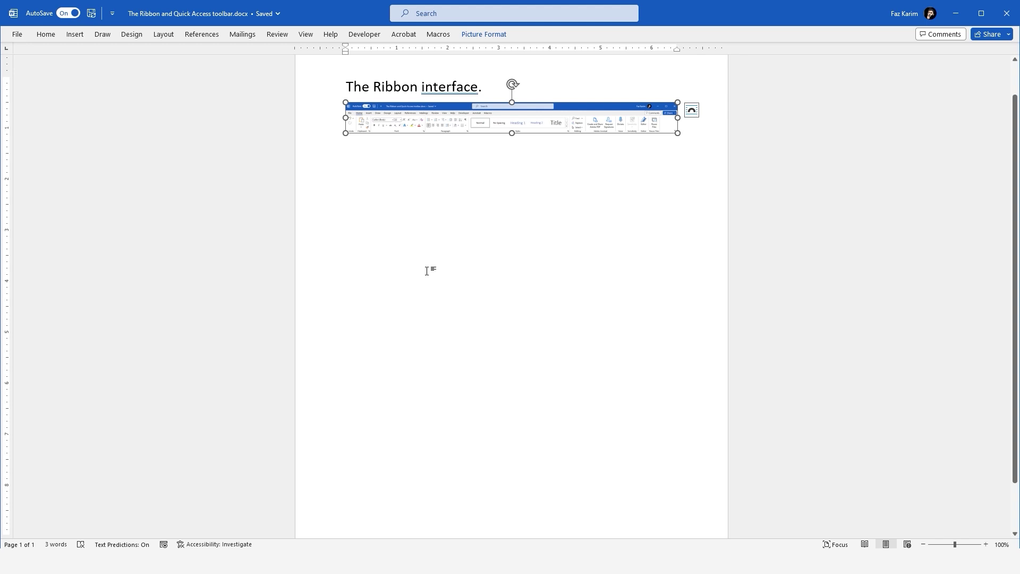
{"action": "left_click", "coordinate": [46, 34]}
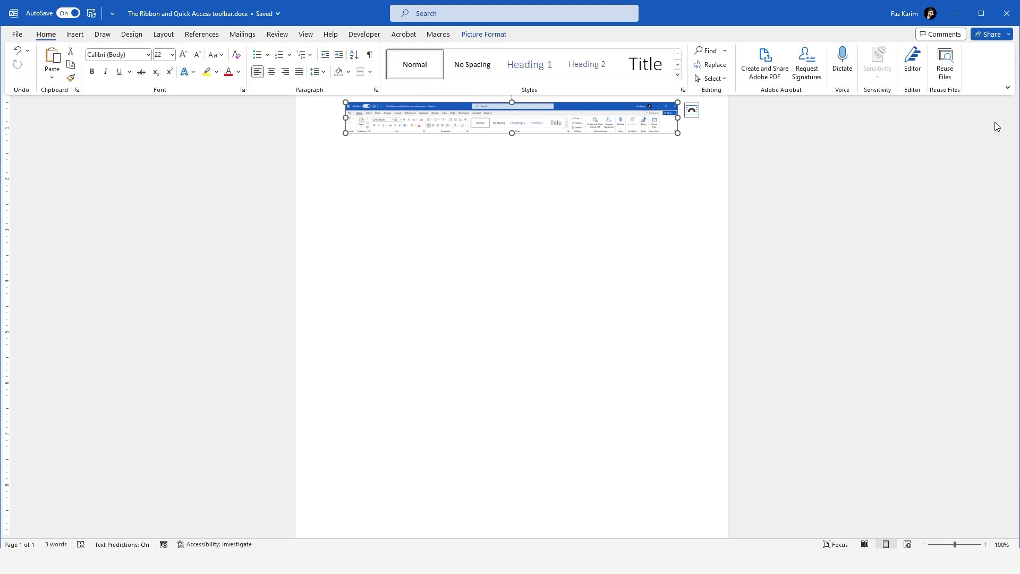
{"action": "left_click", "coordinate": [1007, 88]}
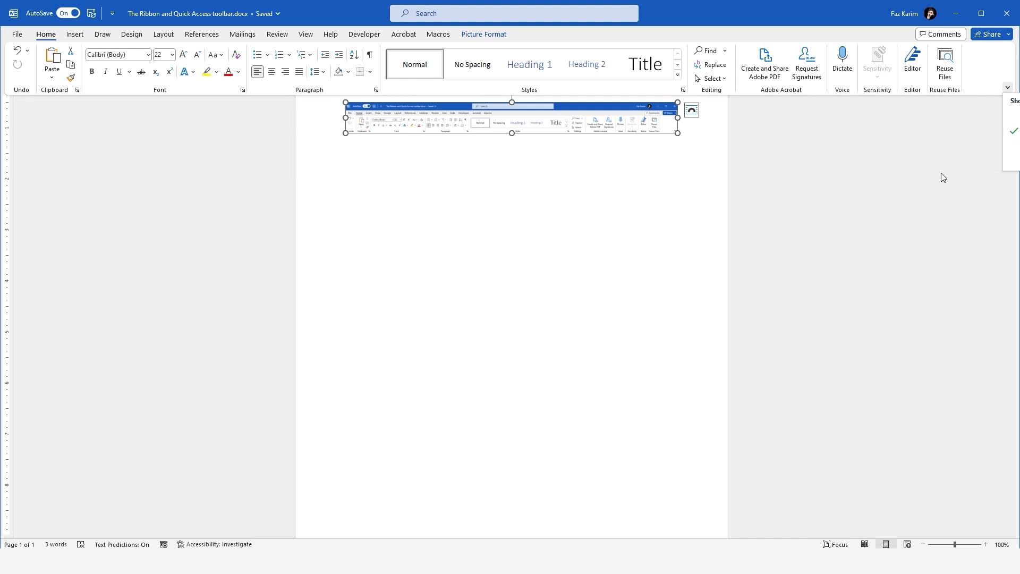
{"action": "left_click", "coordinate": [1010, 145]}
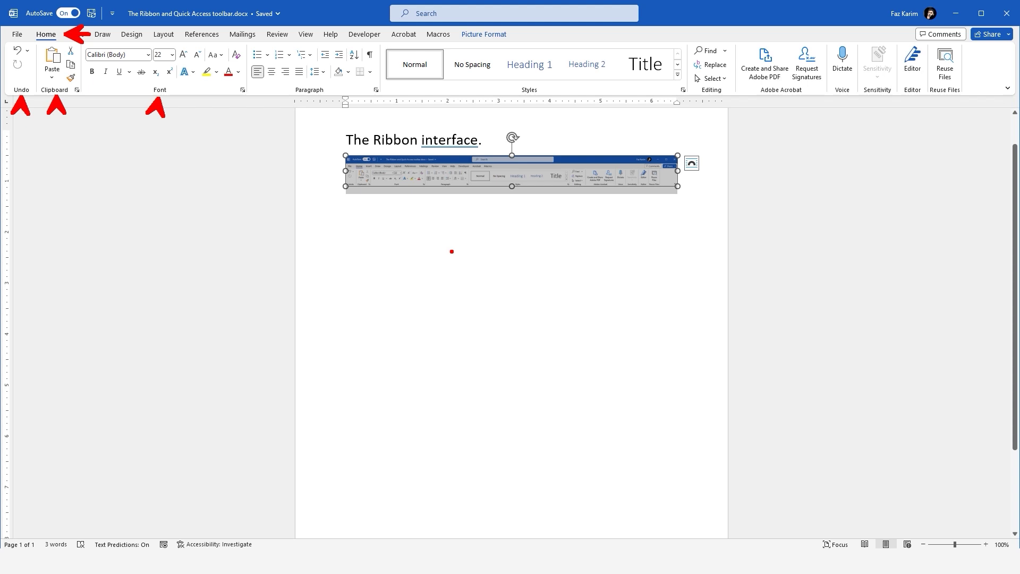
Start a new line below the pasted ribbon picture.
{"action": "left_click", "coordinate": [686, 186]}
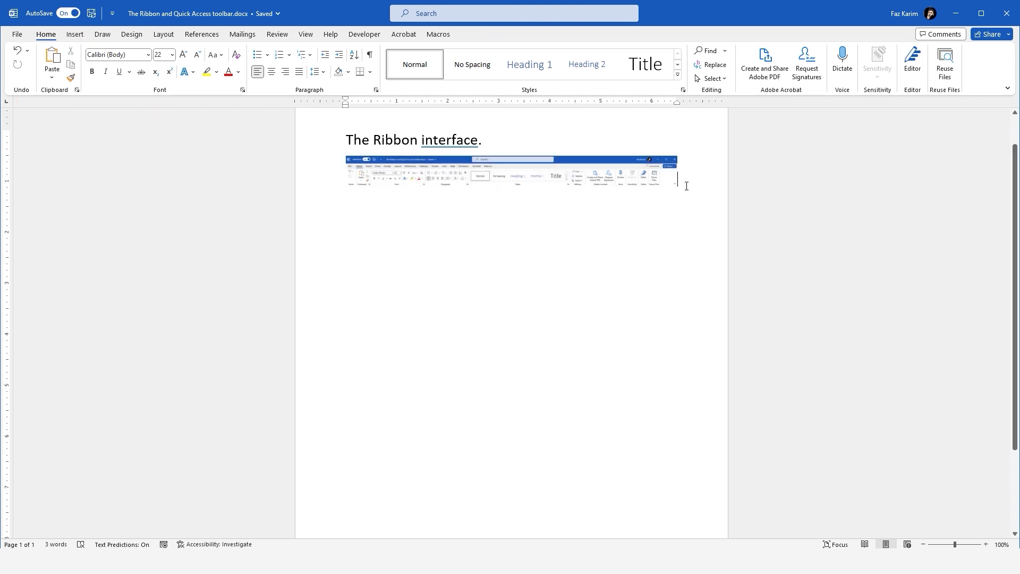
{"action": "key", "text": "Return"}
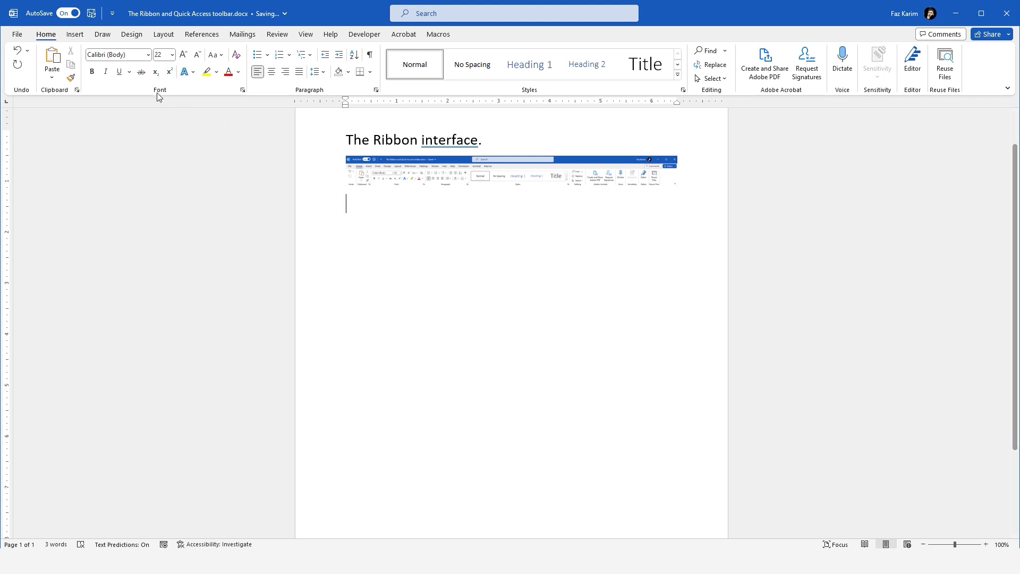
Look through the Insert, Draw, Design, Layout and Home command groups, and view and close the Clipboard pane.
{"action": "left_click", "coordinate": [76, 35]}
{"action": "left_click", "coordinate": [104, 36]}
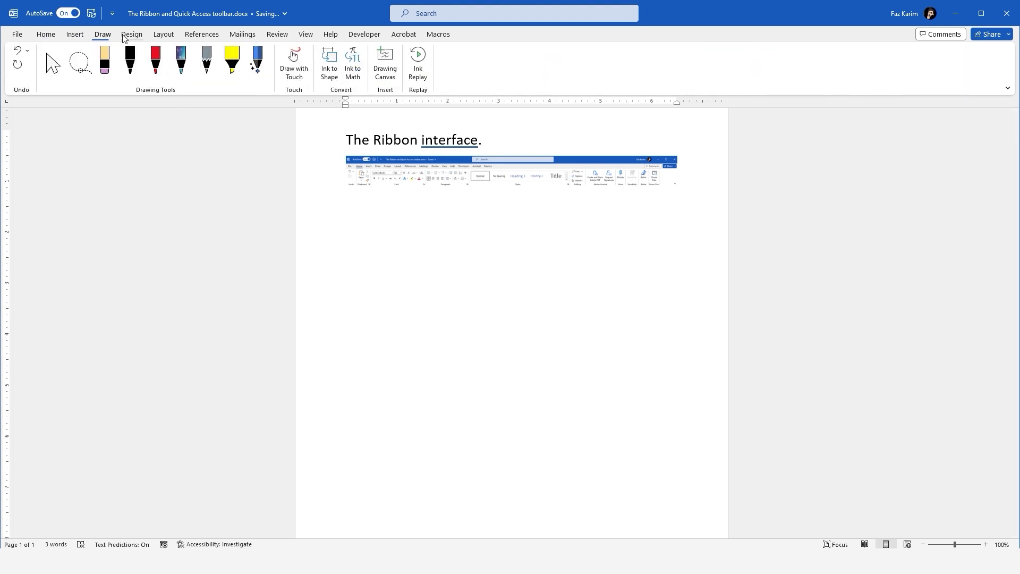
{"action": "left_click", "coordinate": [132, 35]}
{"action": "left_click", "coordinate": [164, 35]}
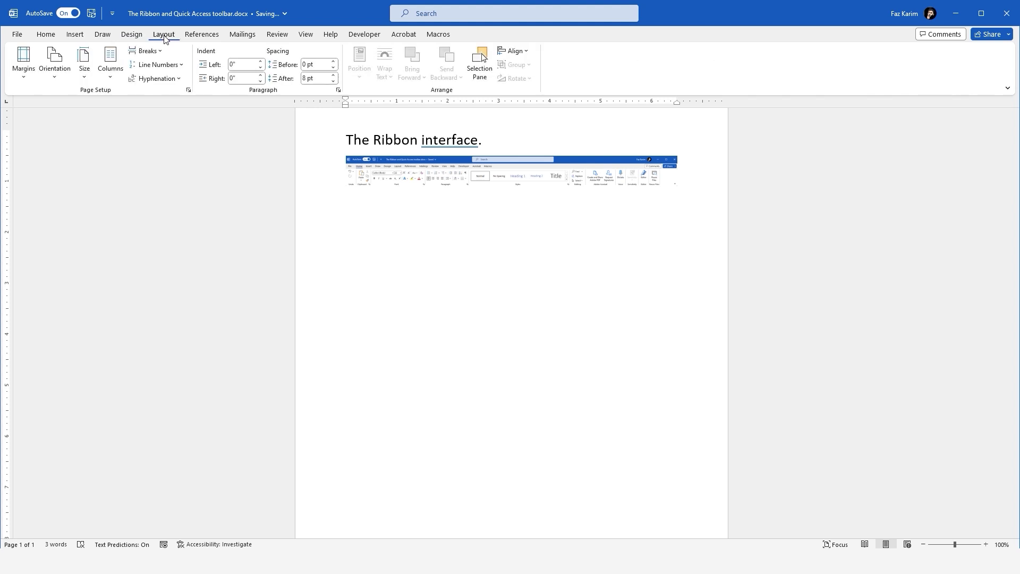
{"action": "left_click", "coordinate": [51, 36]}
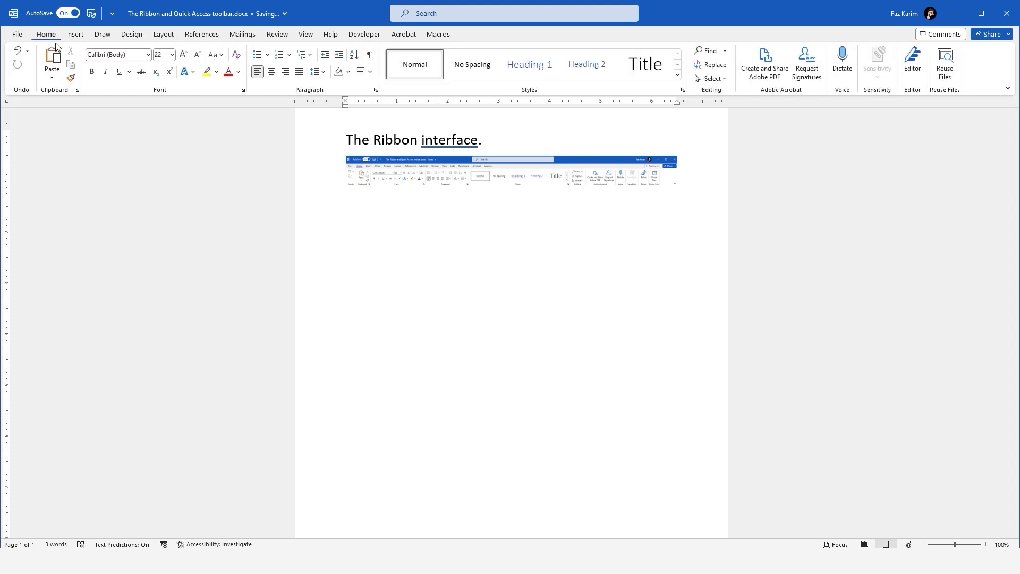
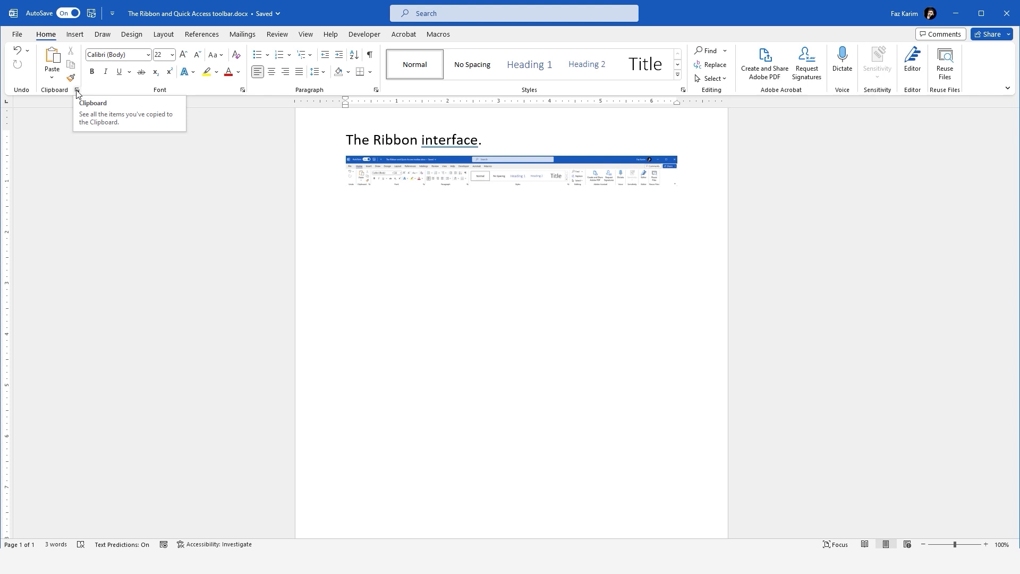
{"action": "left_click", "coordinate": [77, 91]}
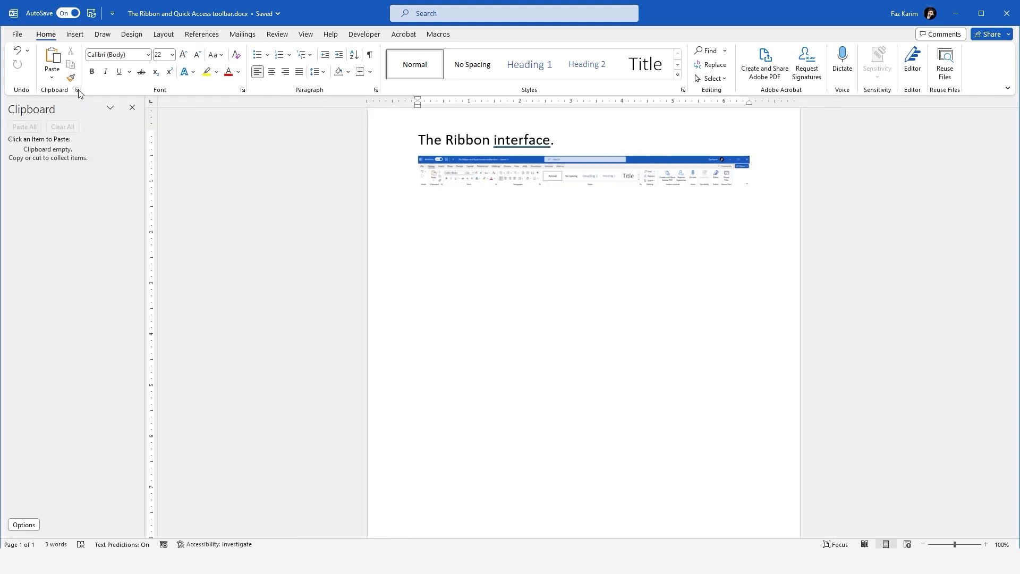
{"action": "left_click", "coordinate": [132, 108]}
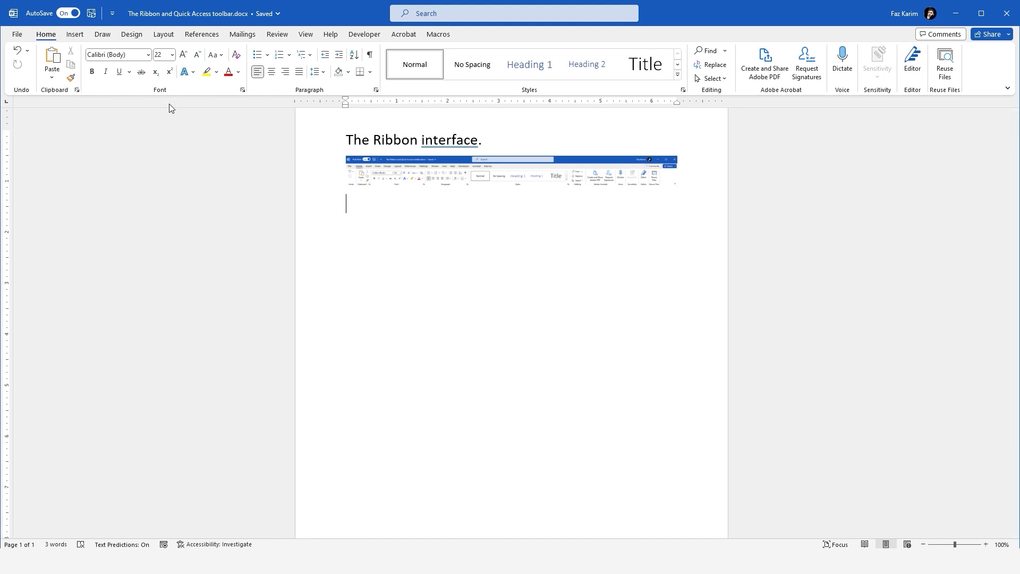
Examine the basic and Advanced settings in the Font dialog, and close it without changing anything.
{"action": "left_click", "coordinate": [242, 90]}
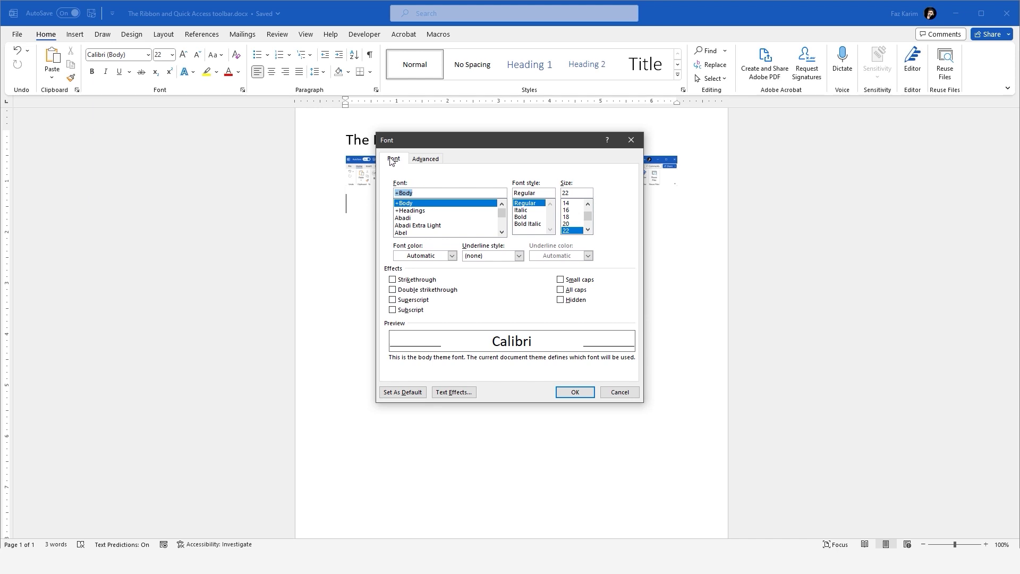
{"action": "left_click", "coordinate": [420, 160]}
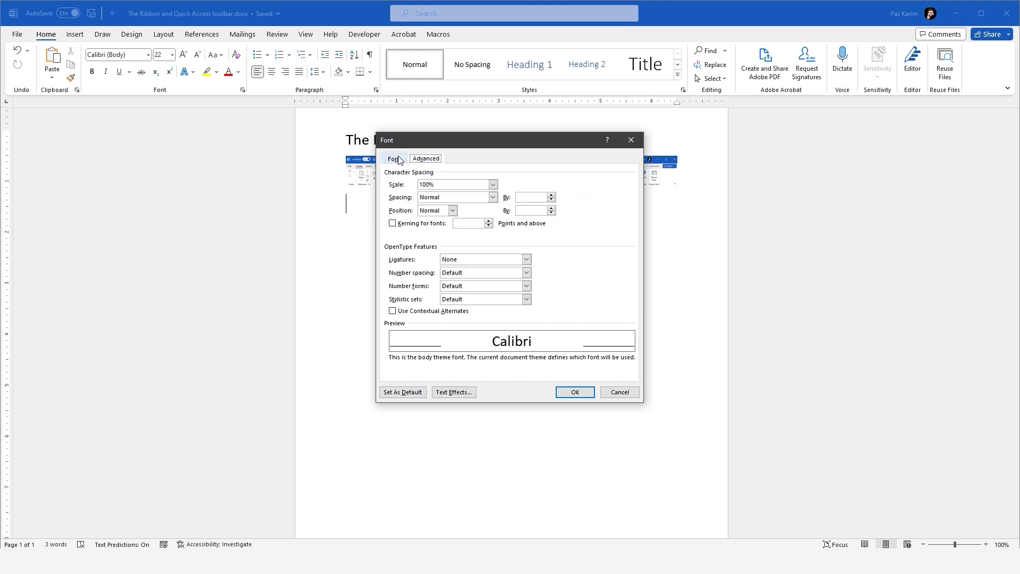
{"action": "left_click", "coordinate": [393, 159]}
{"action": "left_click", "coordinate": [421, 162]}
{"action": "left_click", "coordinate": [631, 140]}
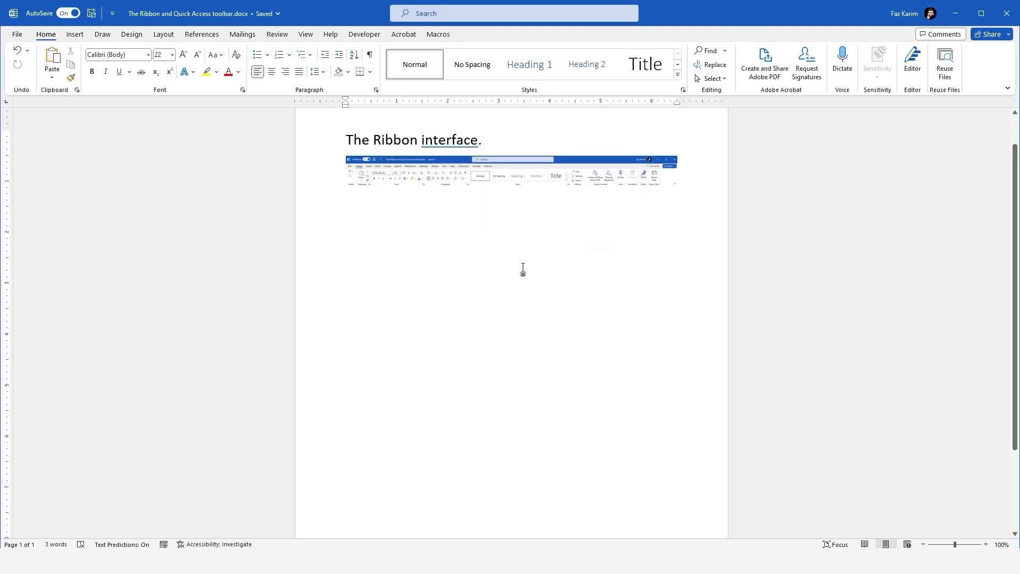
Examine the Indents and Spacing and the Line and Page Breaks settings of the Paragraph dialog, and close it.
{"action": "left_click", "coordinate": [376, 90]}
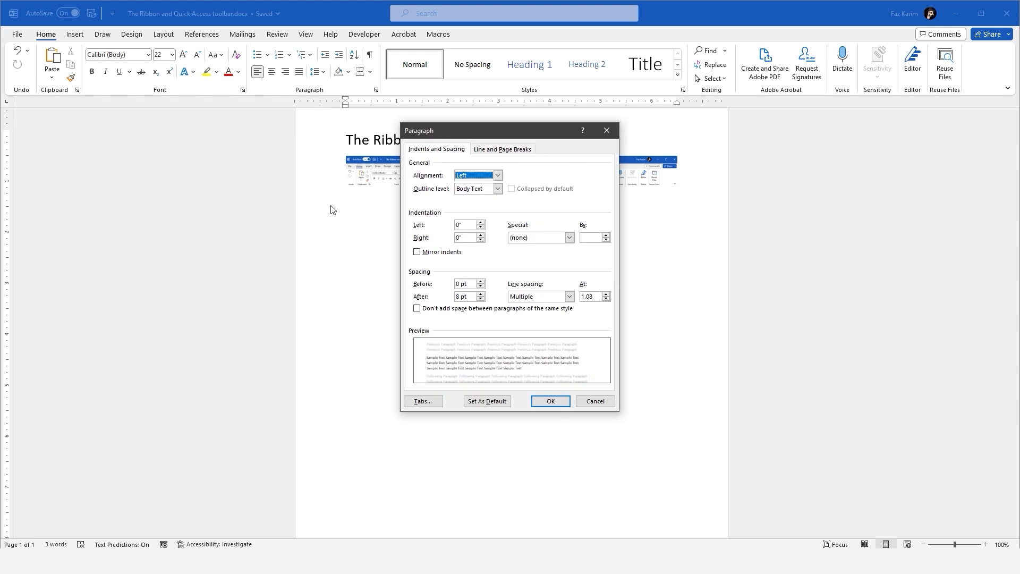
{"action": "left_click", "coordinate": [498, 150]}
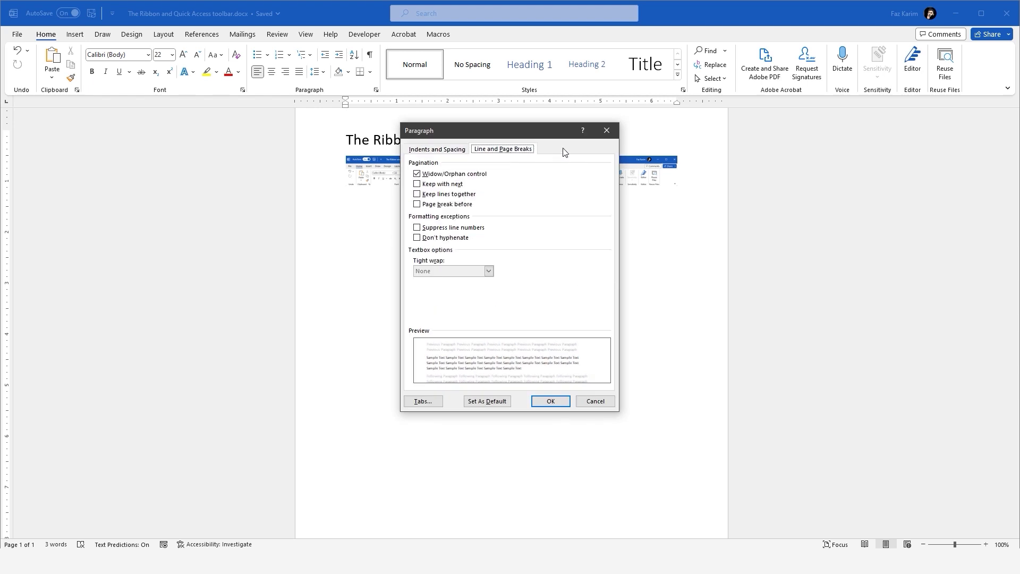
{"action": "left_click", "coordinate": [607, 131]}
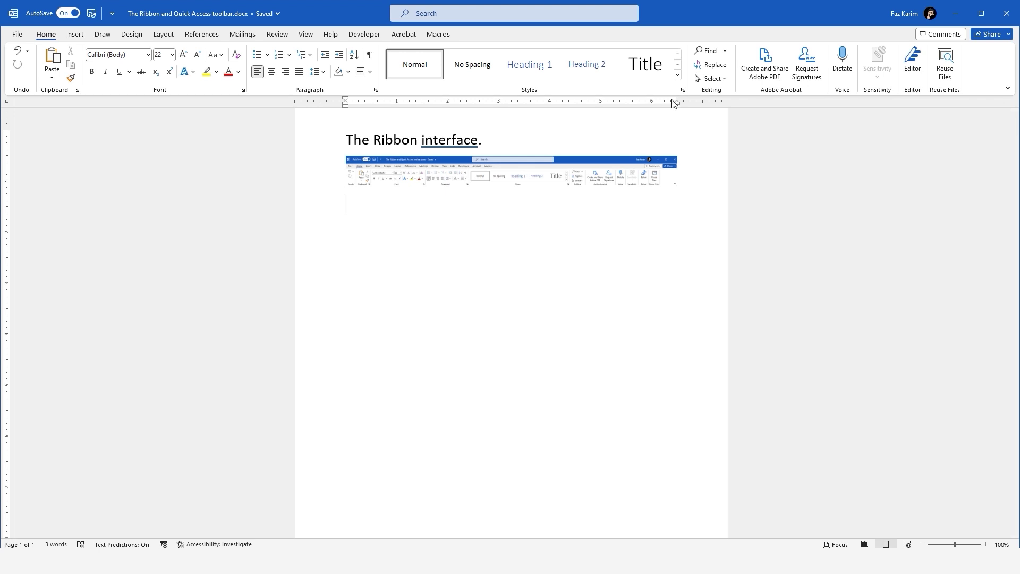
View the full list of styles in the Styles pane, move the pane beside the page, and close it.
{"action": "left_click", "coordinate": [682, 91]}
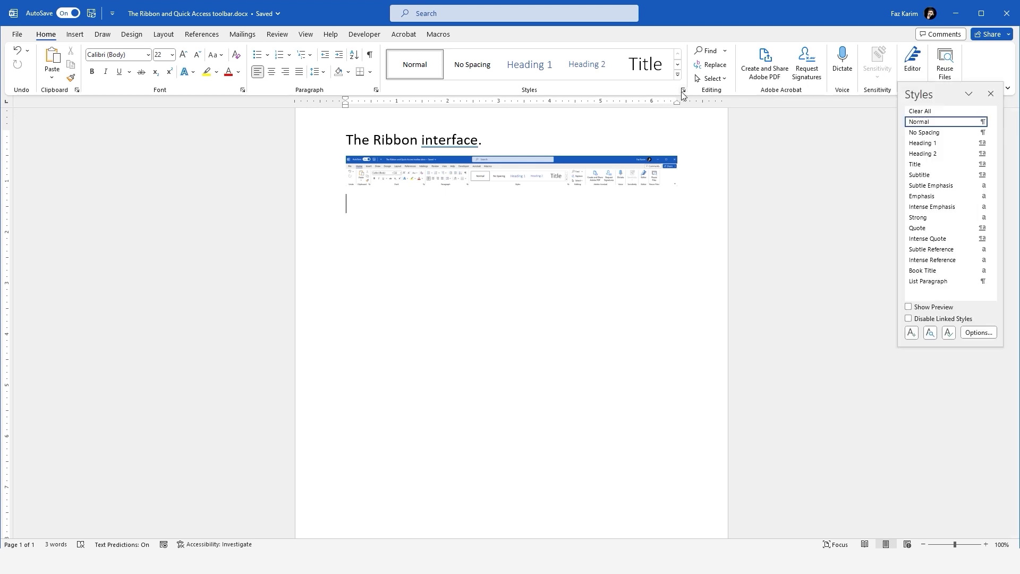
{"action": "left_click_drag", "start_coordinate": [906, 91], "coordinate": [741, 166]}
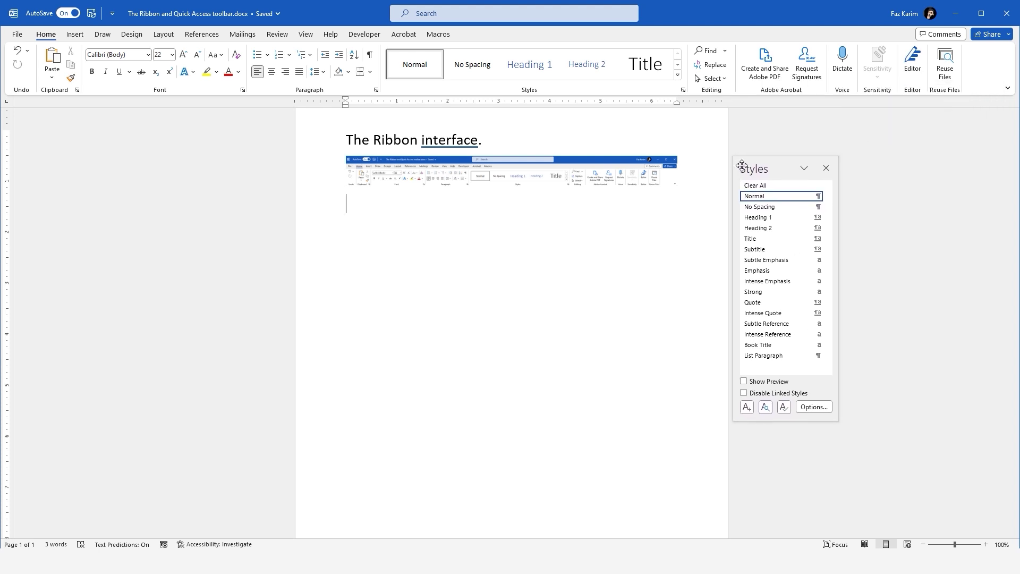
{"action": "left_click", "coordinate": [826, 169]}
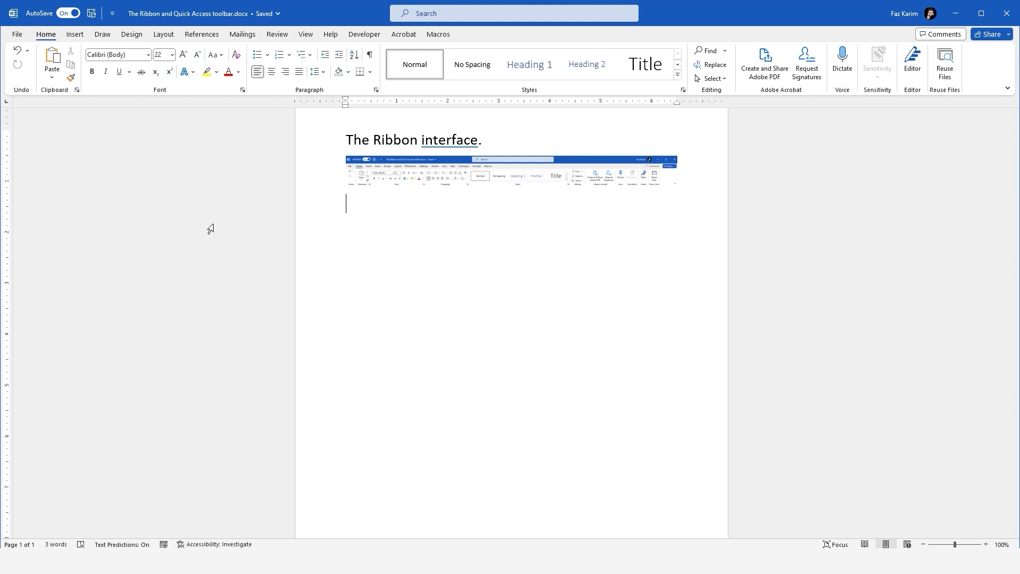
Write the line "Quick access toolbar." below the ribbon picture and start a new line under it.
{"action": "type", "text": "Quick access to"}
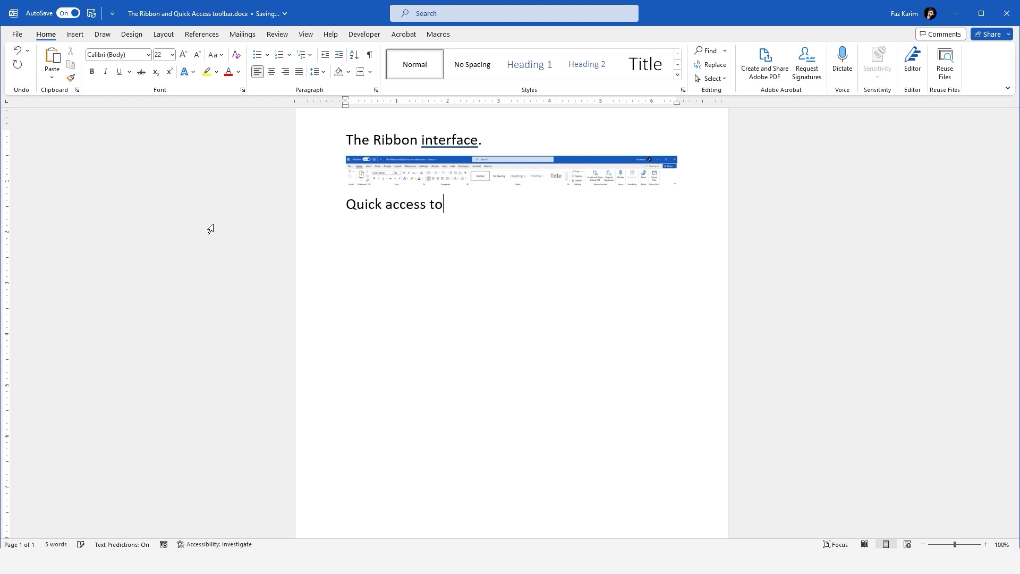
{"action": "type", "text": "olbar."}
{"action": "key", "text": "Return"}
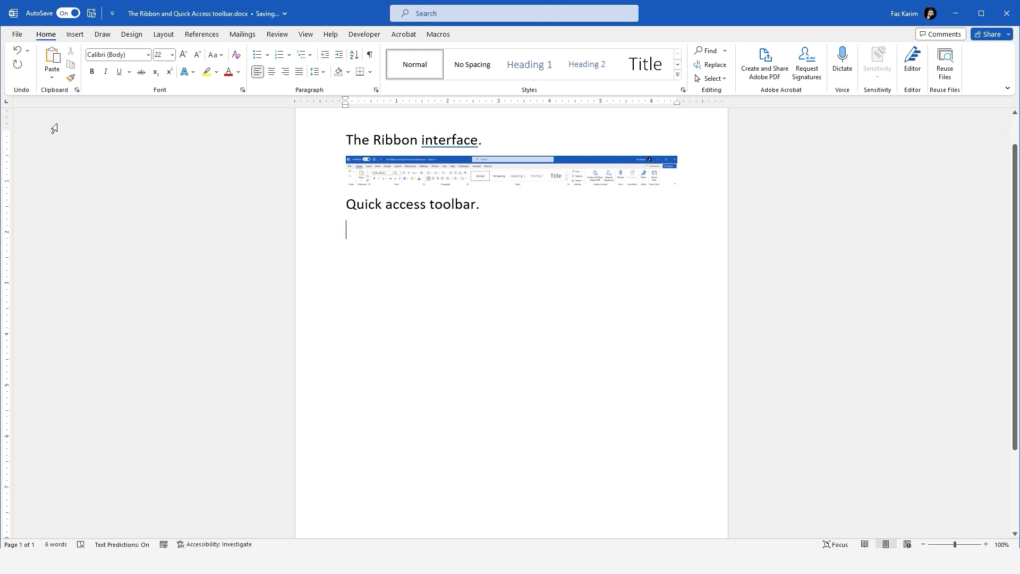
Capture a screenshot of the open Customize Quick Access Toolbar list and paste it below the "Quick access toolbar." line.
{"action": "left_click", "coordinate": [112, 16]}
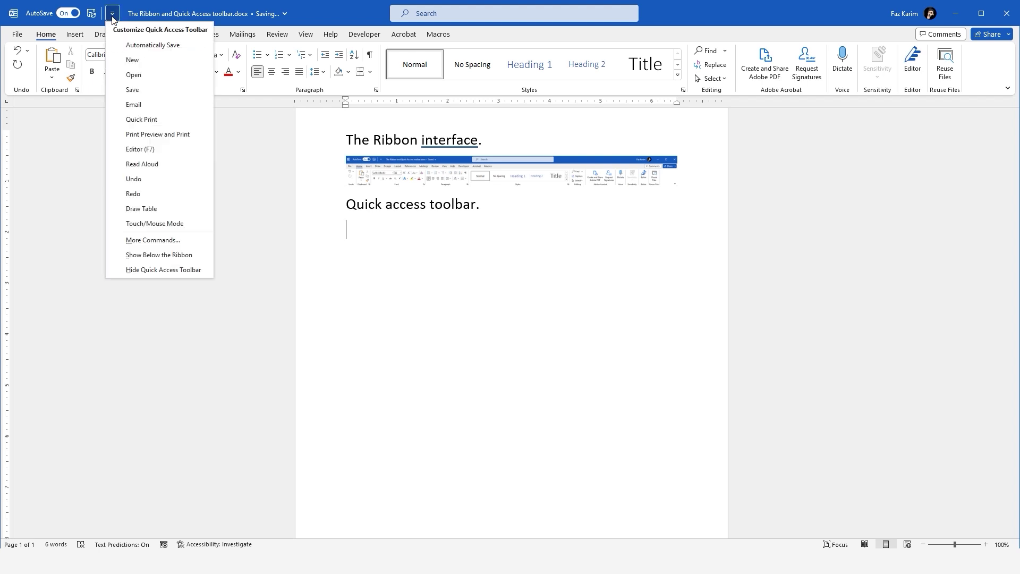
{"action": "key", "text": "super+shift+s"}
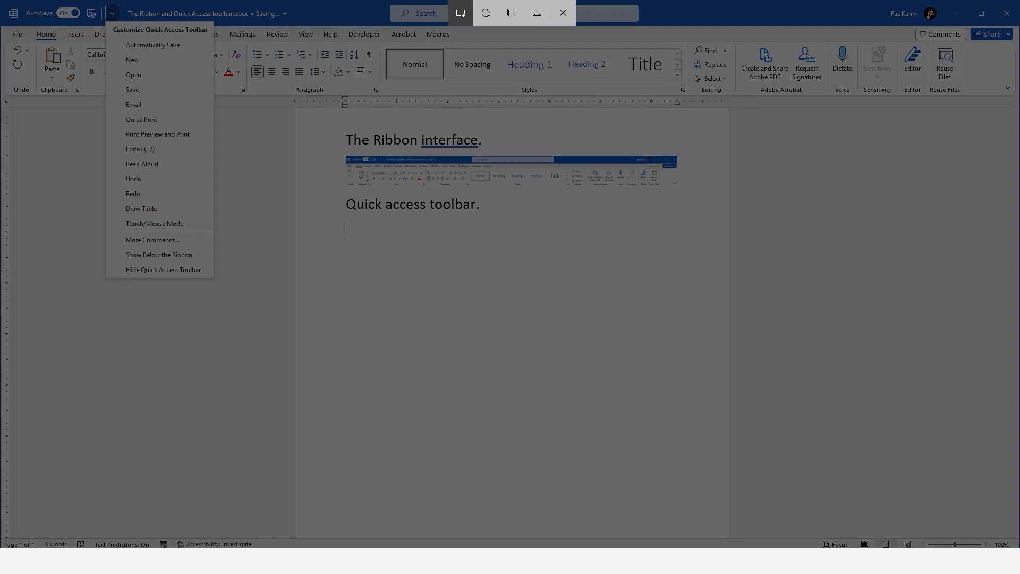
{"action": "left_click_drag", "start_coordinate": [4, 3], "coordinate": [28, 23]}
{"action": "left_click_drag", "start_coordinate": [127, 114], "coordinate": [210, 281]}
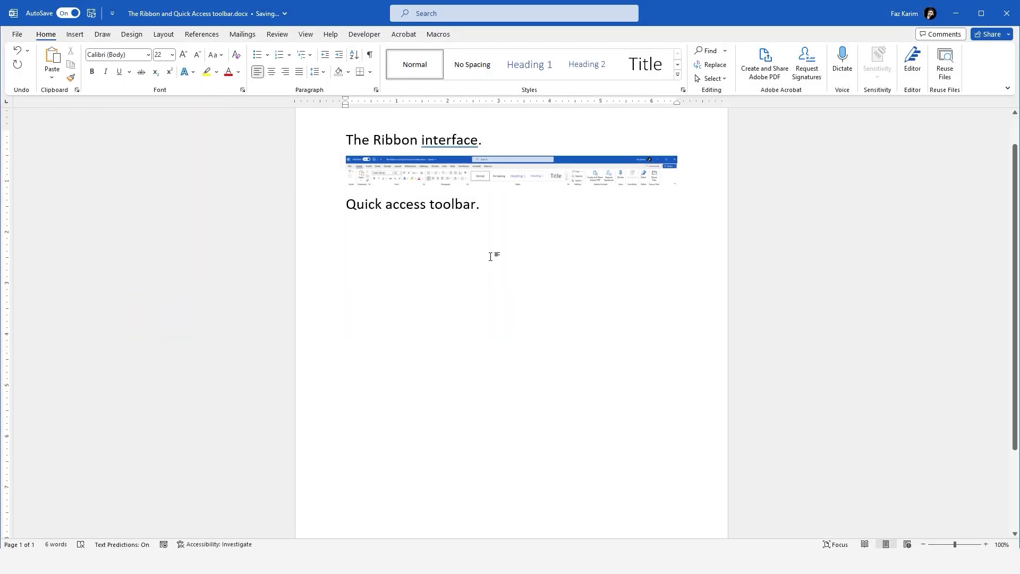
{"action": "key", "text": "ctrl+v"}
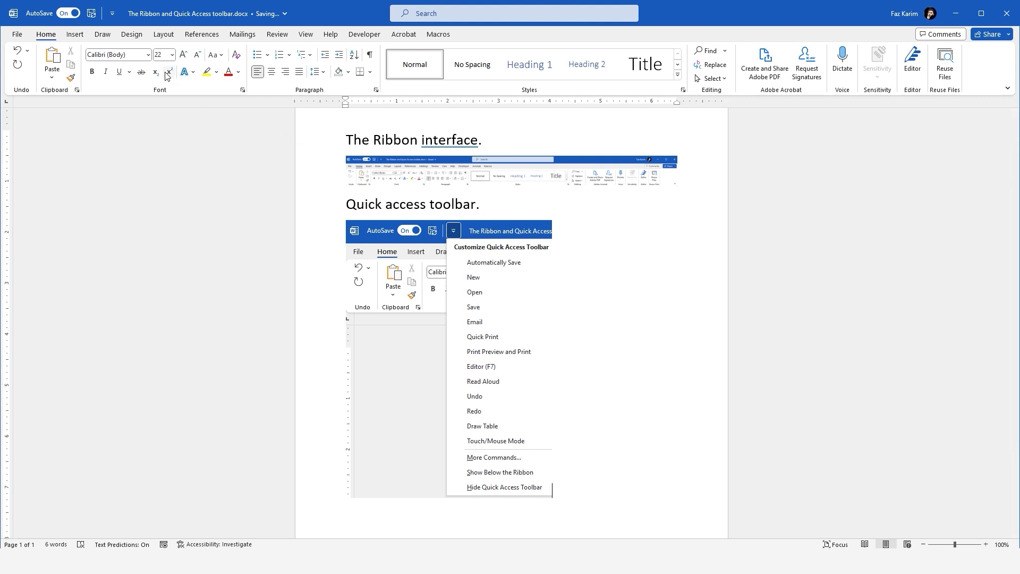
Add the New and Open commands to the Quick Access Toolbar.
{"action": "left_click", "coordinate": [113, 16]}
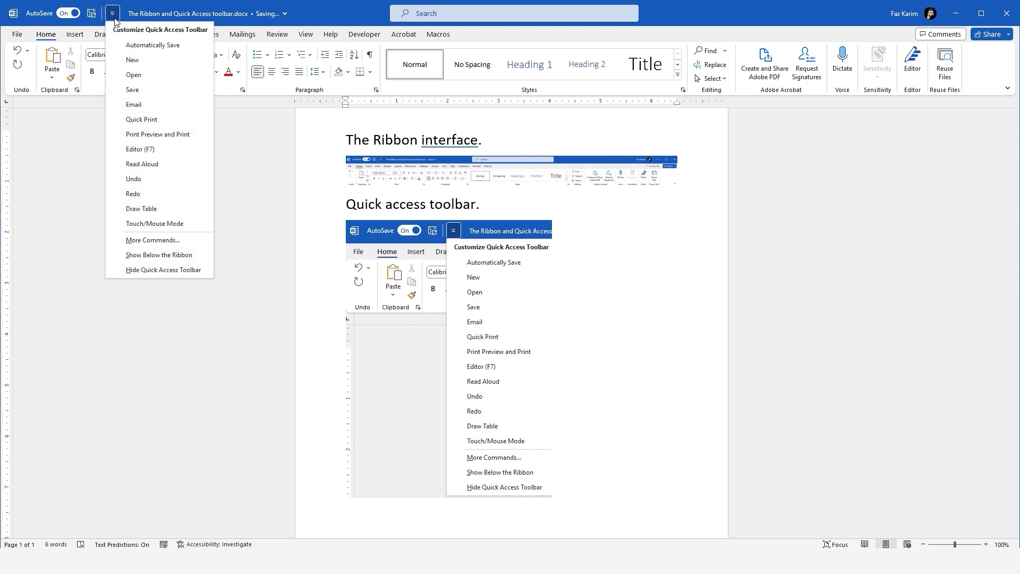
{"action": "left_click", "coordinate": [132, 64]}
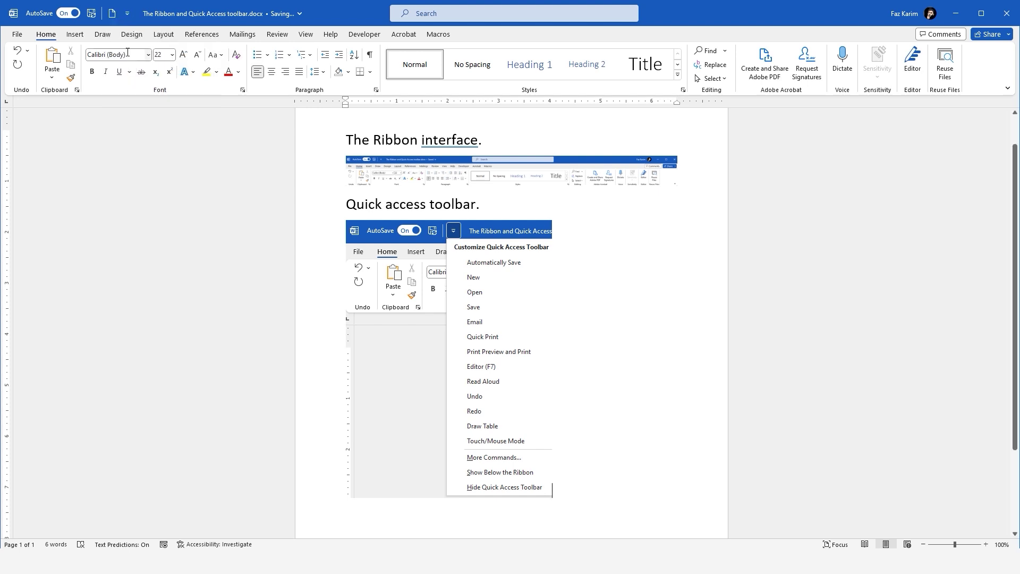
{"action": "left_click", "coordinate": [127, 13]}
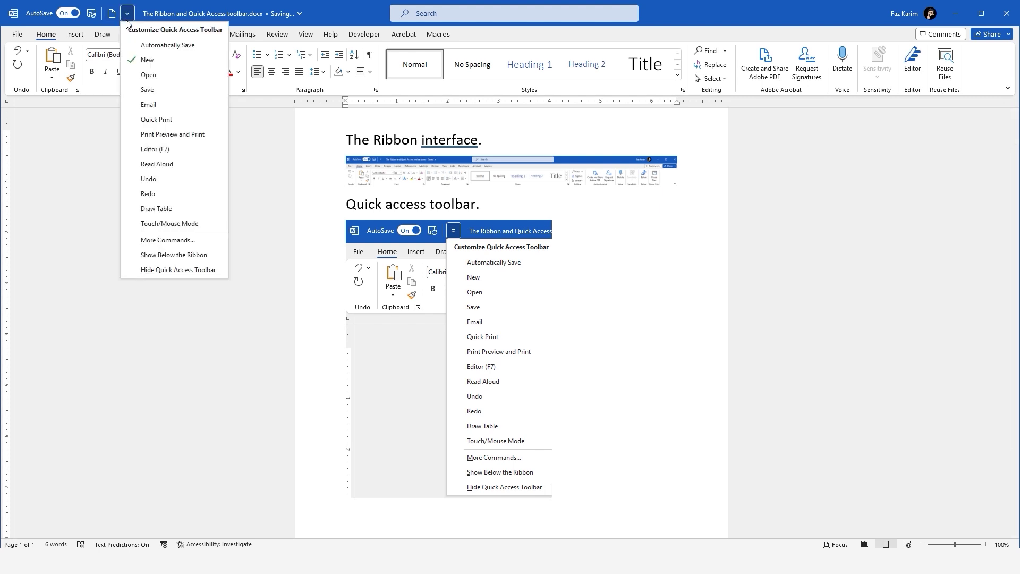
{"action": "left_click", "coordinate": [151, 74]}
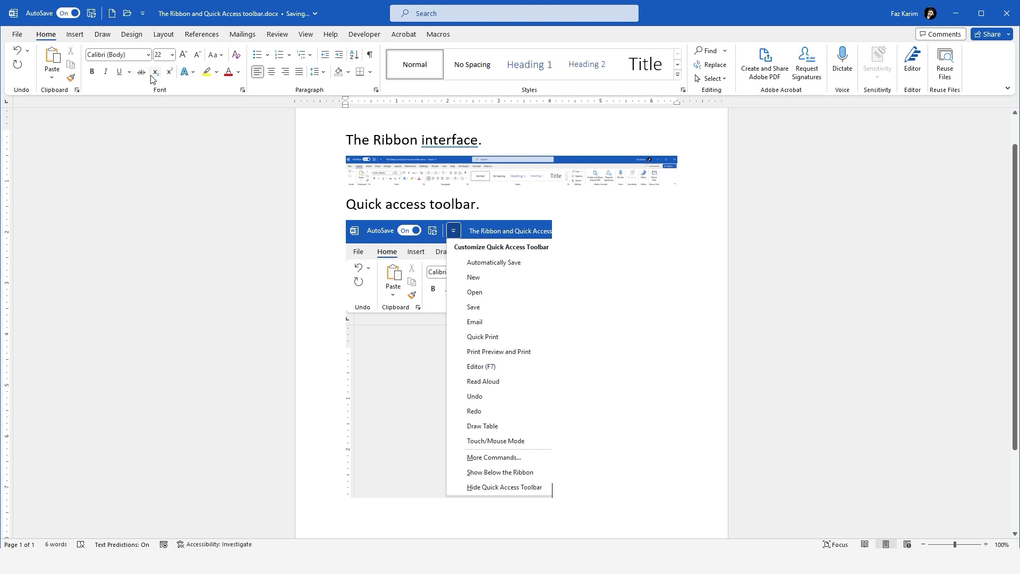
Add the Save command to the Quick Access Toolbar and remove it again.
{"action": "left_click", "coordinate": [143, 14]}
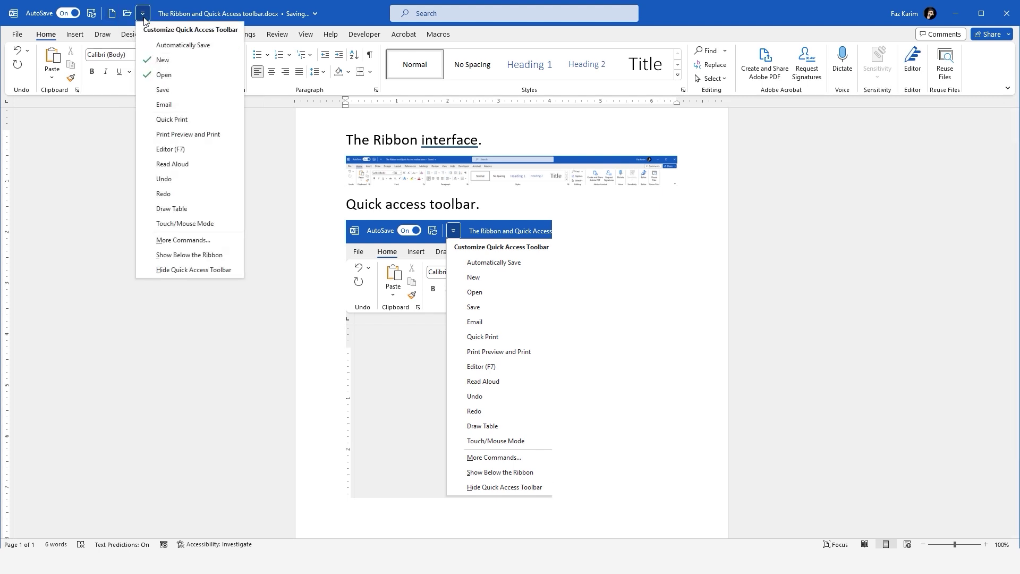
{"action": "left_click", "coordinate": [159, 89]}
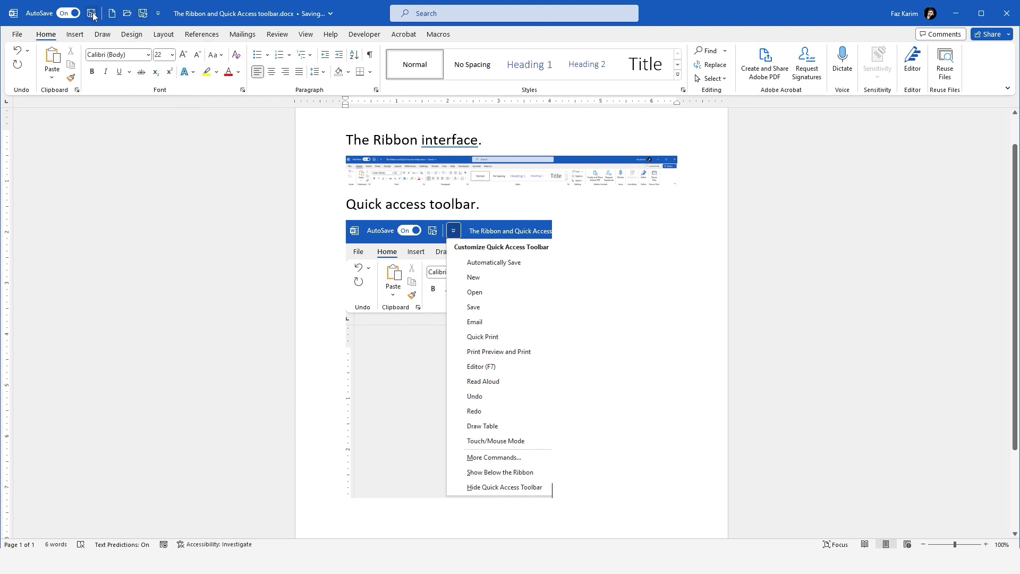
{"action": "left_click", "coordinate": [158, 13]}
{"action": "left_click", "coordinate": [169, 89]}
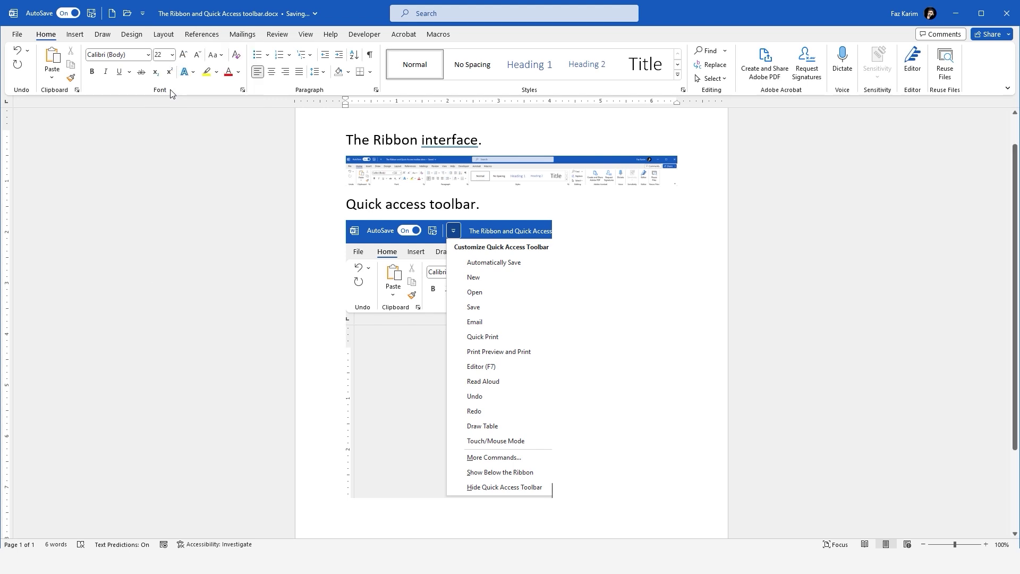
Add the Email, Undo and Redo commands to the Quick Access Toolbar.
{"action": "left_click", "coordinate": [142, 15]}
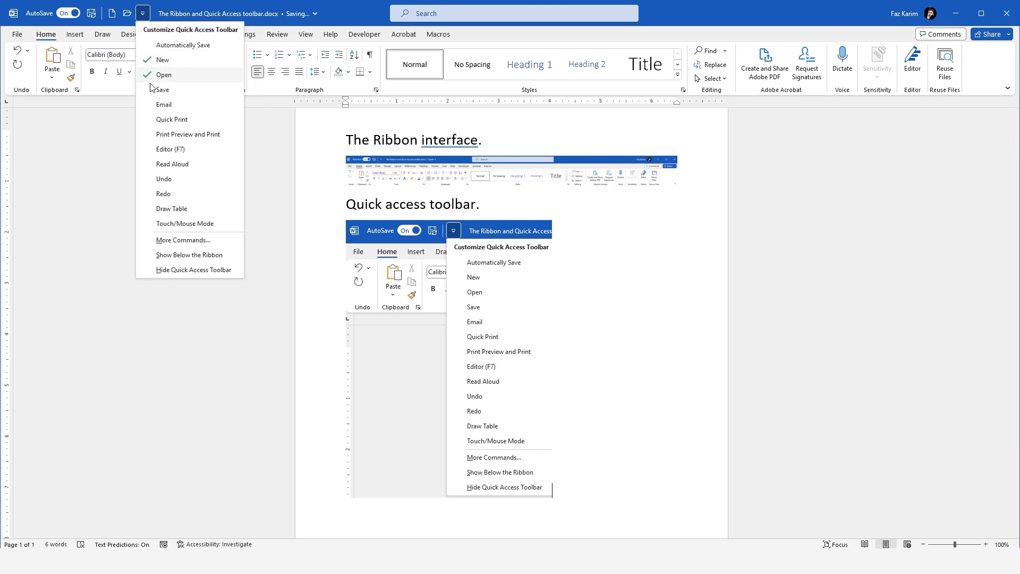
{"action": "left_click", "coordinate": [163, 105]}
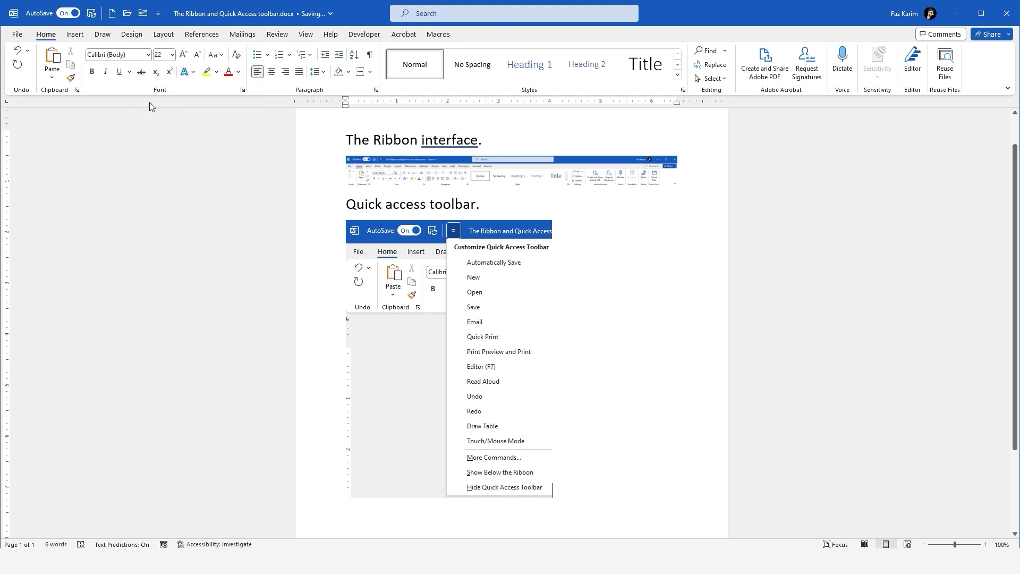
{"action": "left_click", "coordinate": [158, 14]}
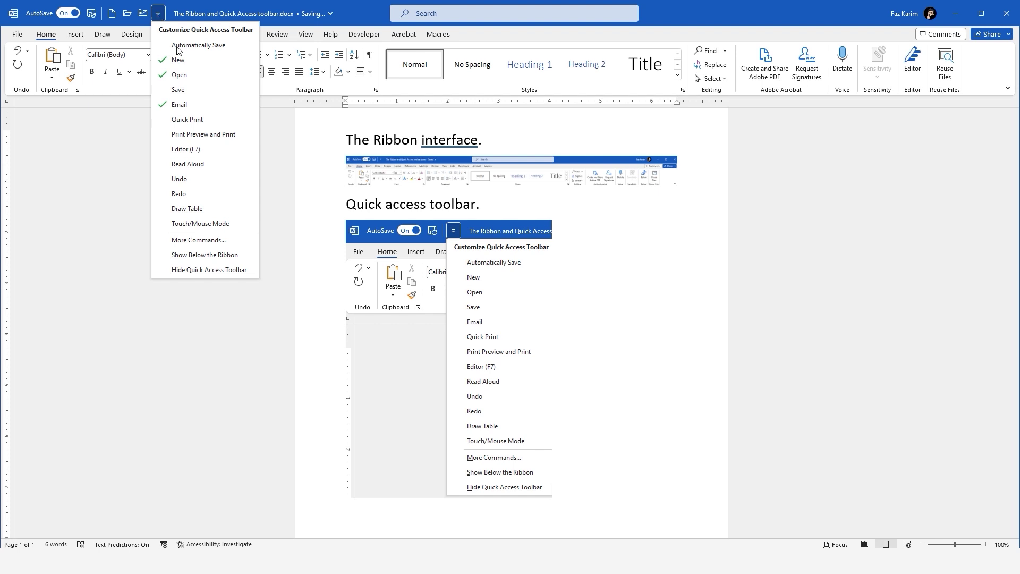
{"action": "left_click", "coordinate": [186, 175]}
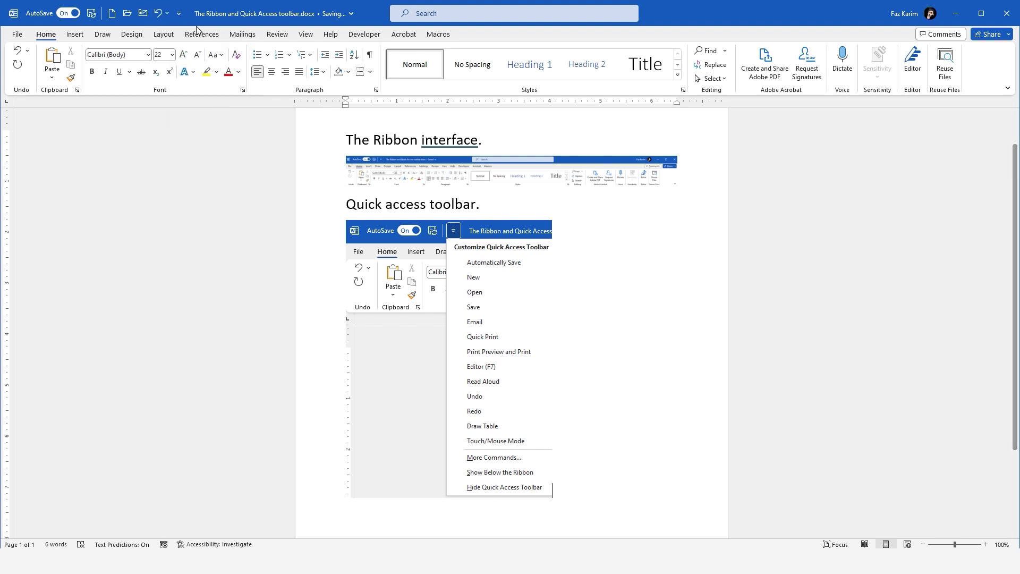
{"action": "left_click", "coordinate": [179, 13]}
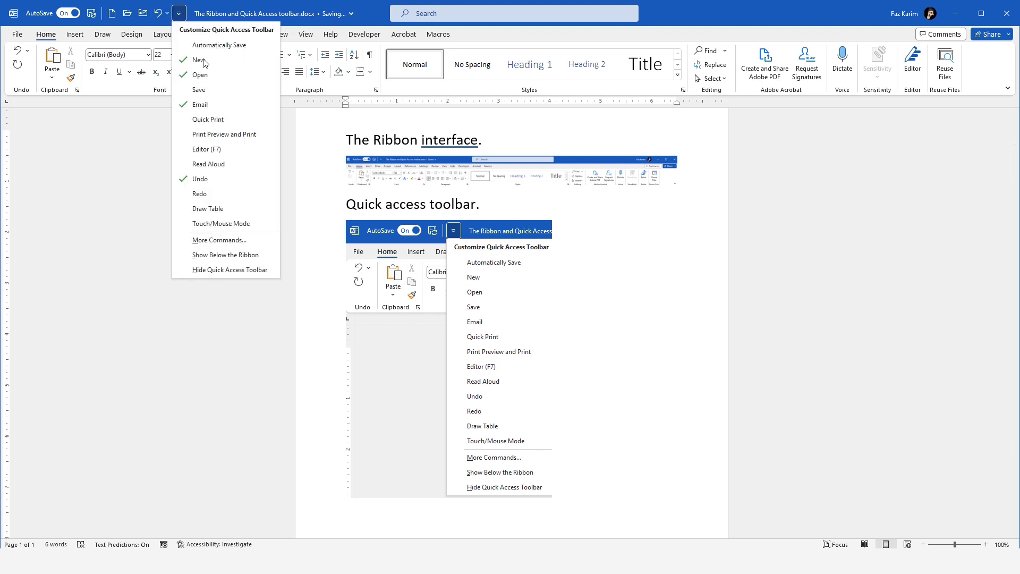
{"action": "left_click", "coordinate": [201, 194]}
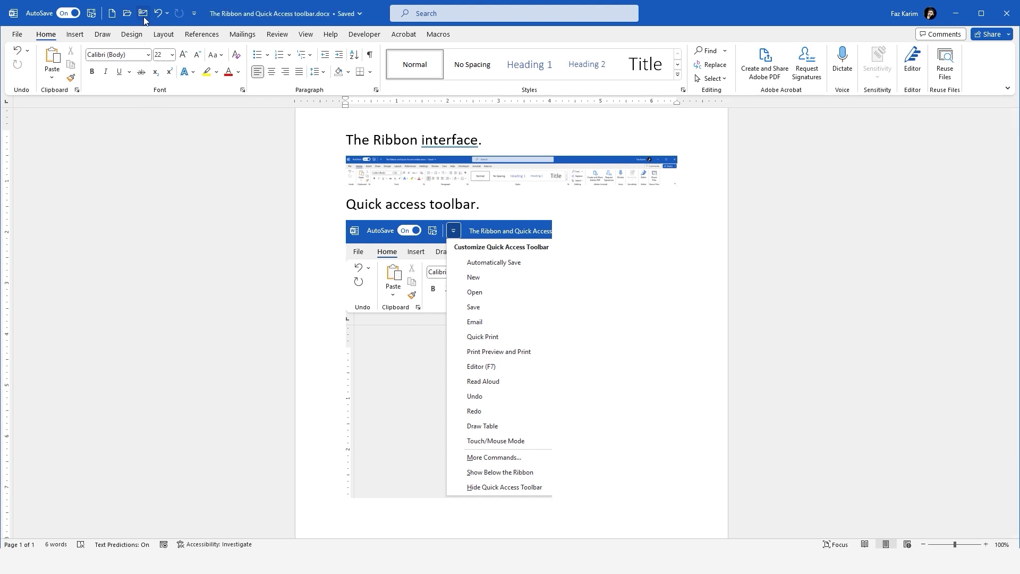
{"action": "left_click", "coordinate": [195, 14]}
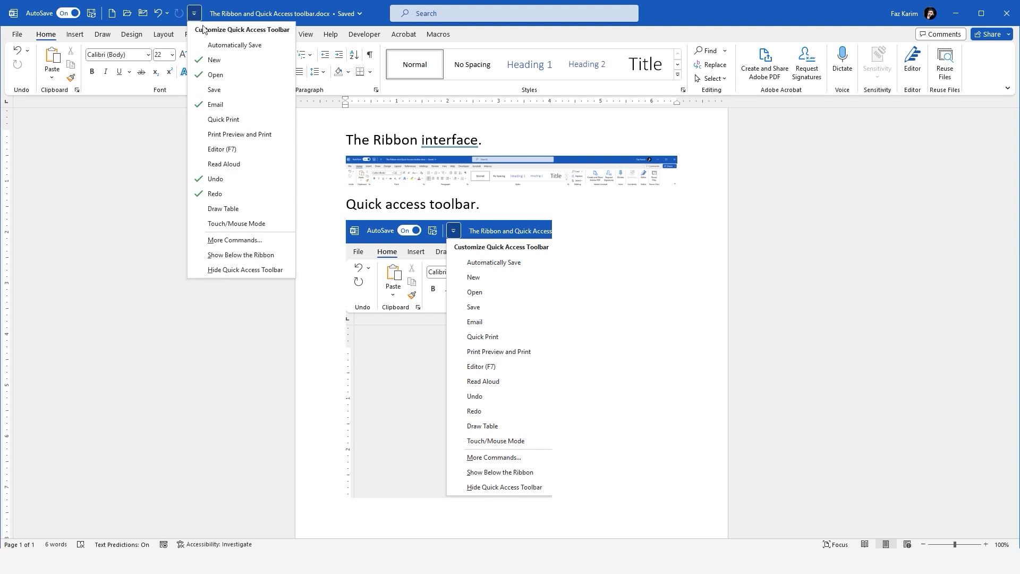
{"action": "left_click", "coordinate": [198, 15]}
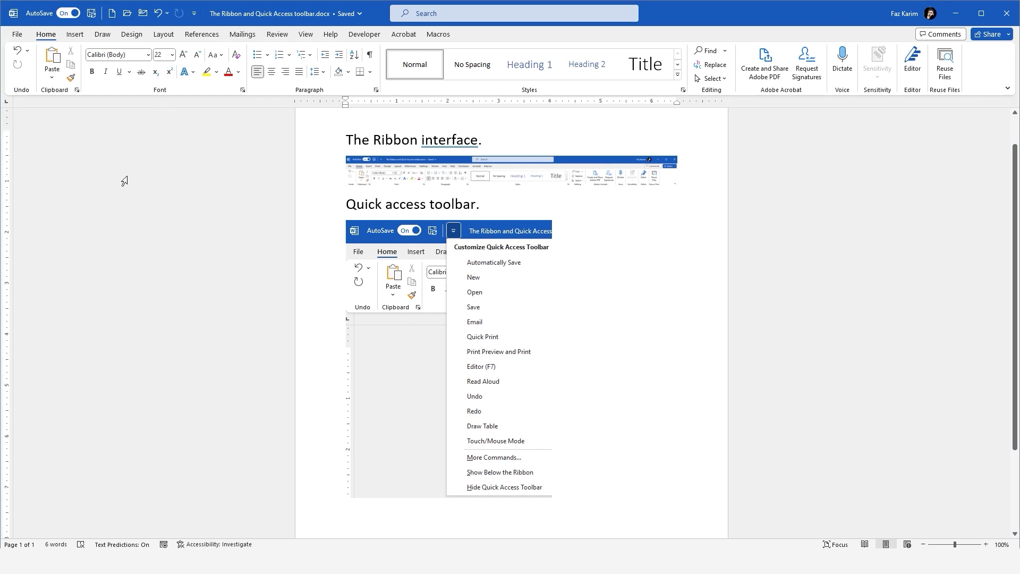
Mark the Clipboard and Font group names and the Quick Access Toolbar on screen, and clear the markings.
{"action": "left_click_drag", "start_coordinate": [54, 98], "coordinate": [73, 98]}
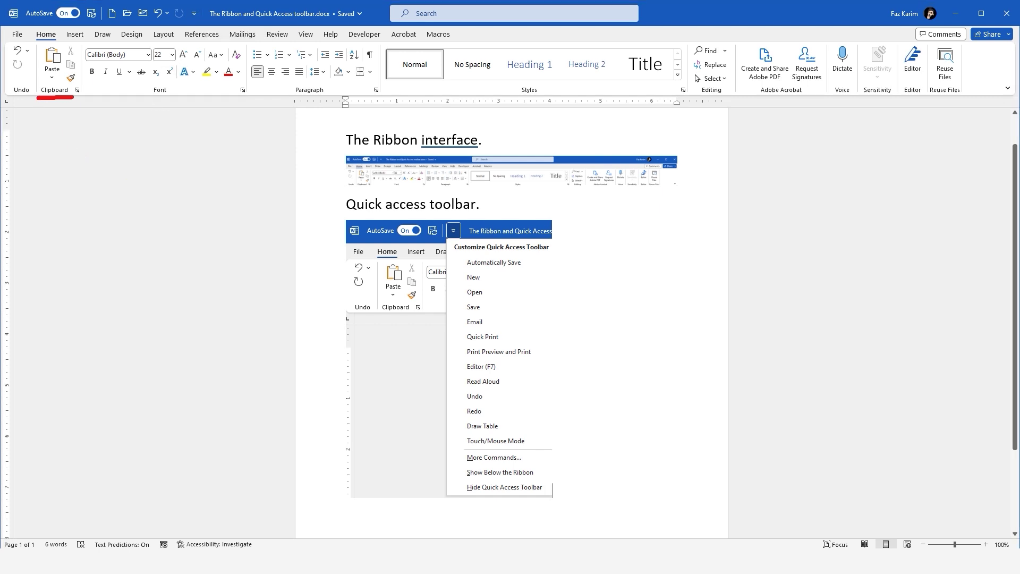
{"action": "left_click_drag", "start_coordinate": [148, 99], "coordinate": [174, 99]}
{"action": "mouse_move", "coordinate": [176, 39]}
{"action": "left_mouse_down"}
{"action": "mouse_move", "coordinate": [183, 22]}
{"action": "mouse_move", "coordinate": [192, 38]}
{"action": "left_mouse_up"}
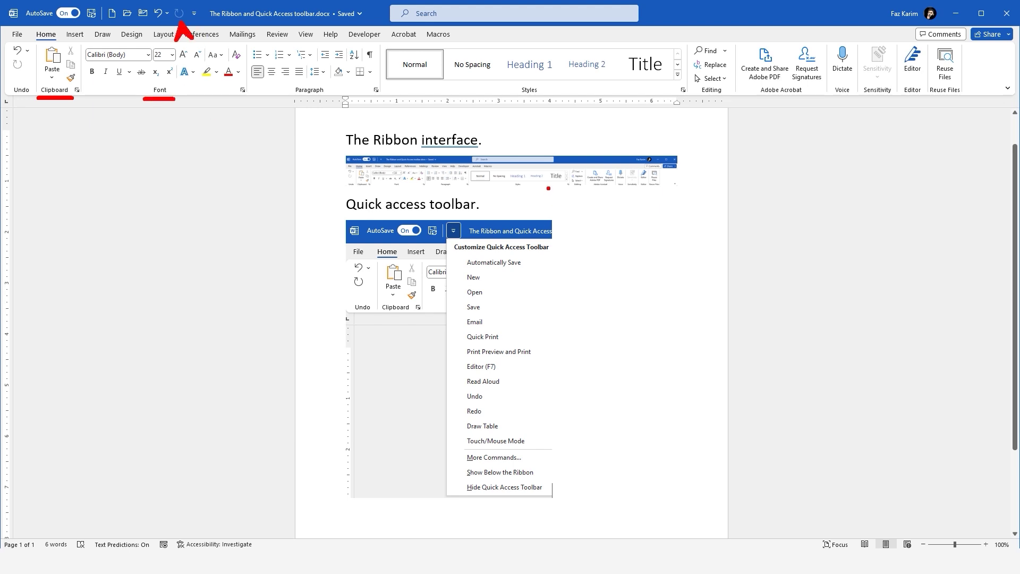
{"action": "key", "text": "Escape"}
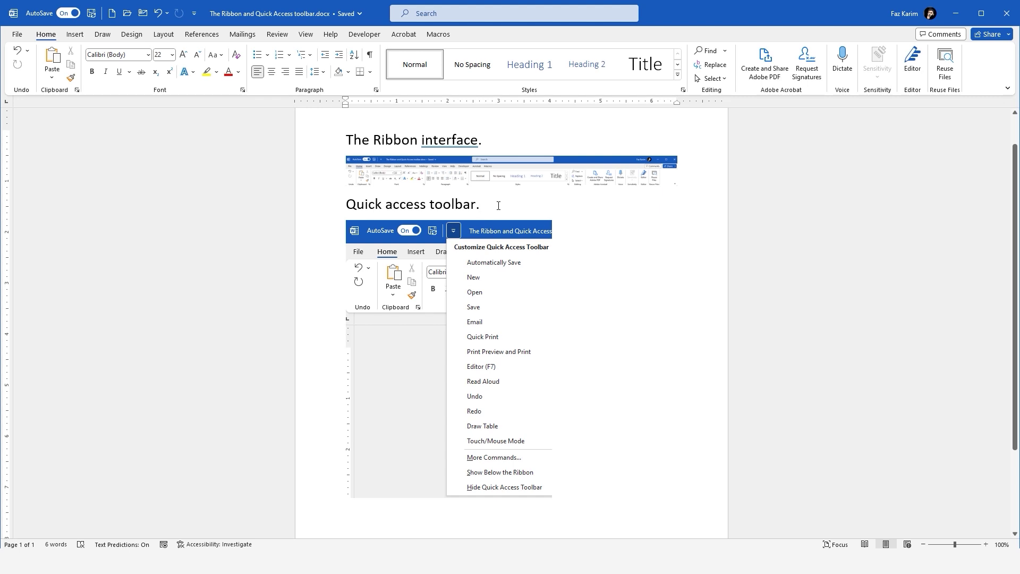
Append "( right click on the tool) +" to the "Quick access toolbar." heading in the document.
{"action": "type", "text": "( right "}
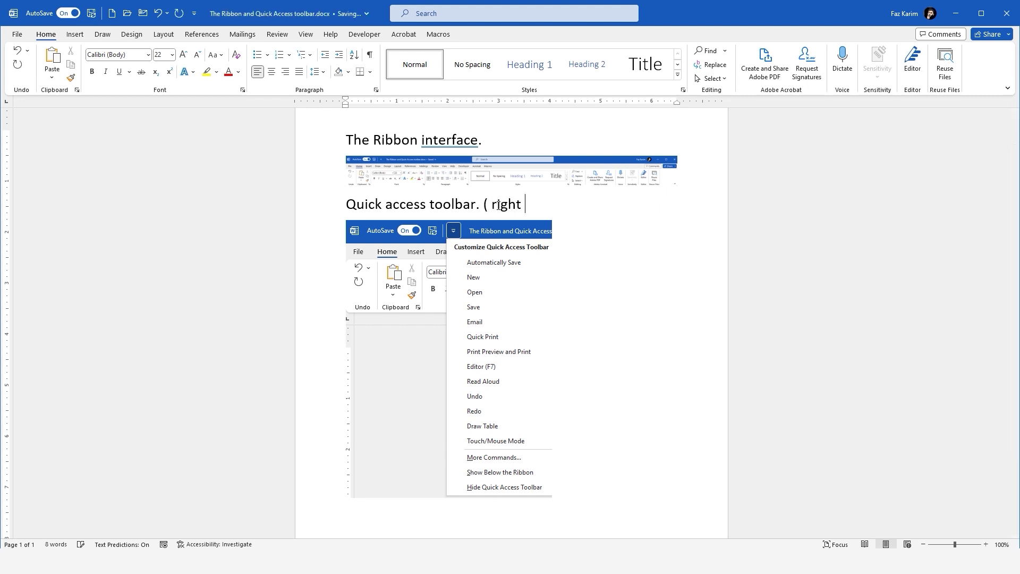
{"action": "type", "text": "click on the"}
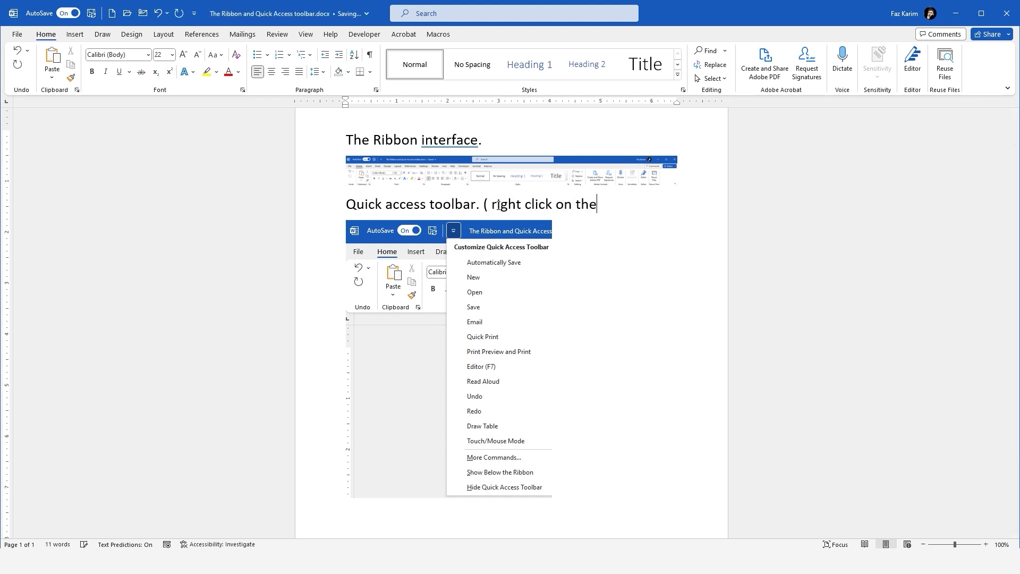
{"action": "type", "text": " tool) +"}
Add the Format Painter to the Quick Access Toolbar and remove it again.
{"action": "right_click", "coordinate": [67, 82]}
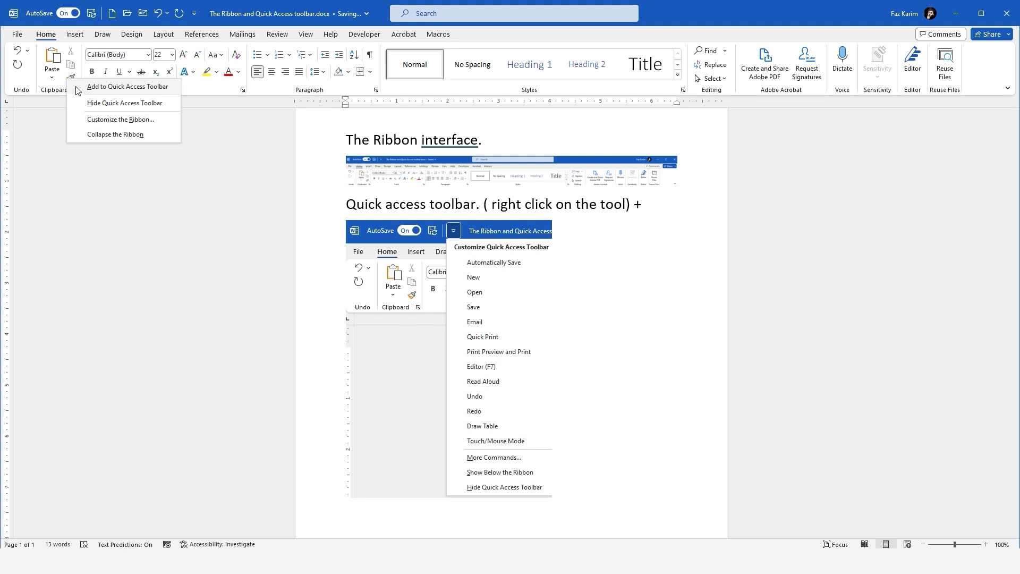
{"action": "left_click", "coordinate": [78, 88]}
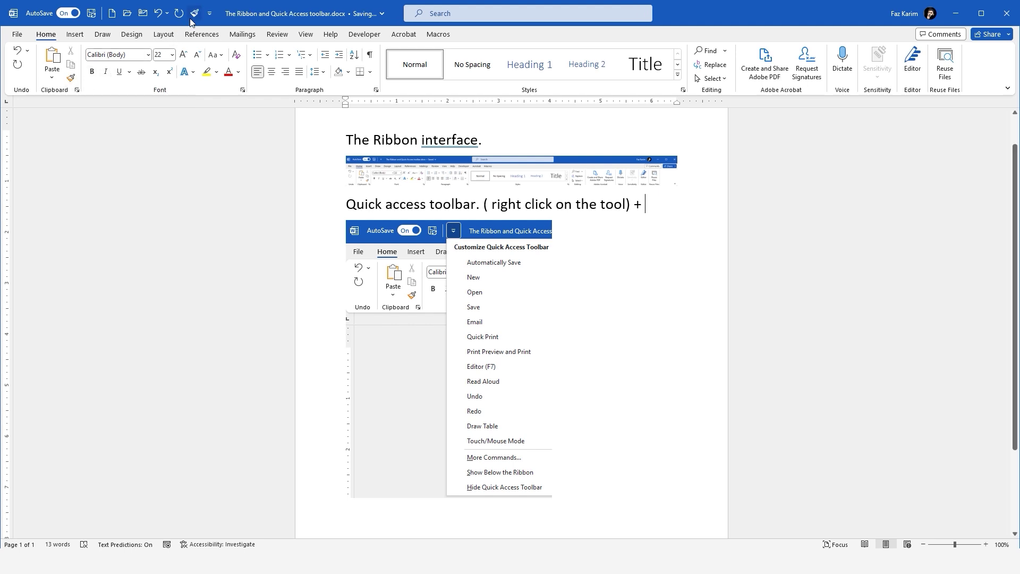
{"action": "scroll", "coordinate": [192, 23], "scroll_direction": "down", "scroll_amount": 1}
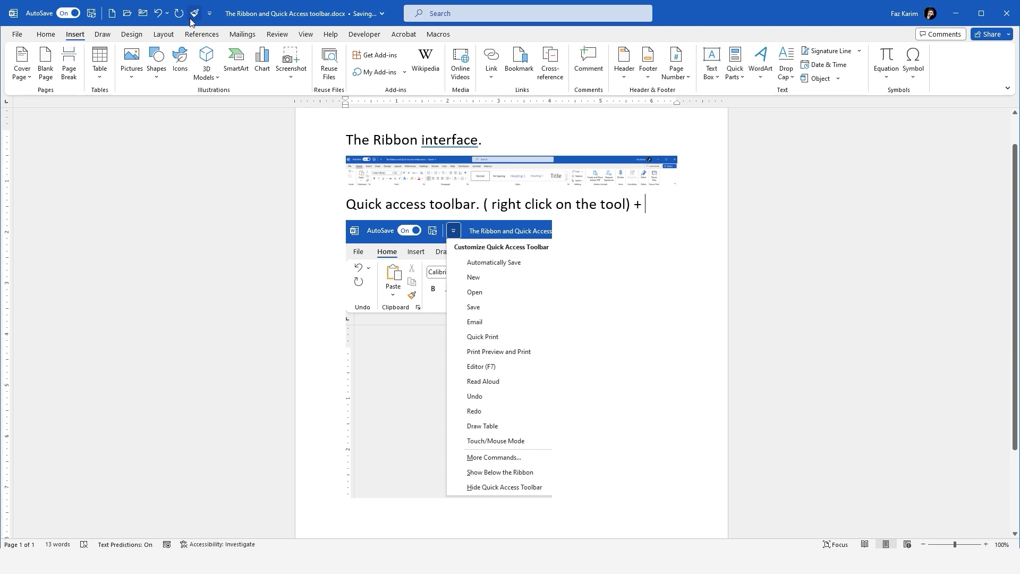
{"action": "scroll", "coordinate": [192, 23], "scroll_direction": "up", "scroll_amount": 1}
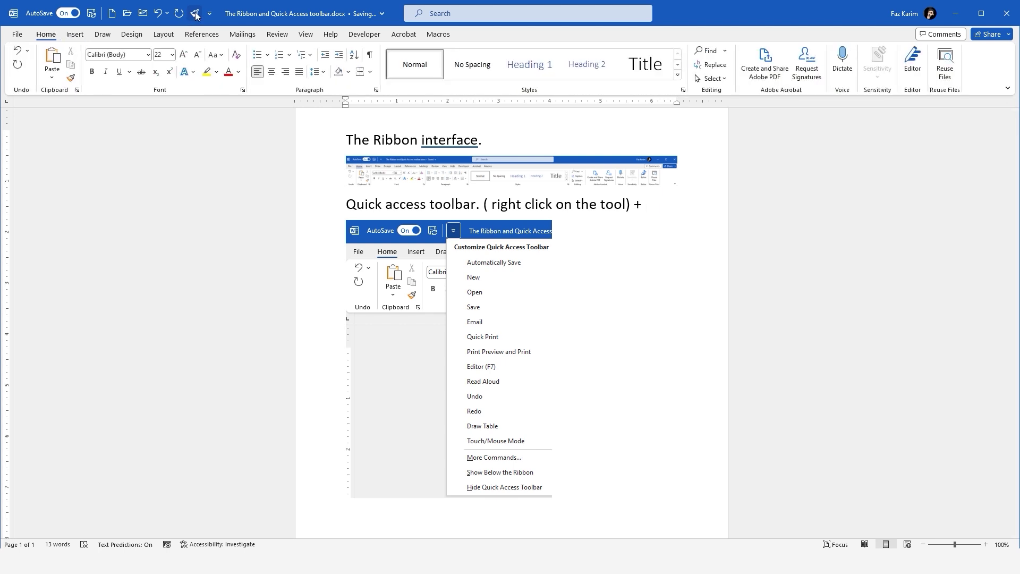
{"action": "right_click", "coordinate": [196, 17]}
{"action": "left_click", "coordinate": [205, 21]}
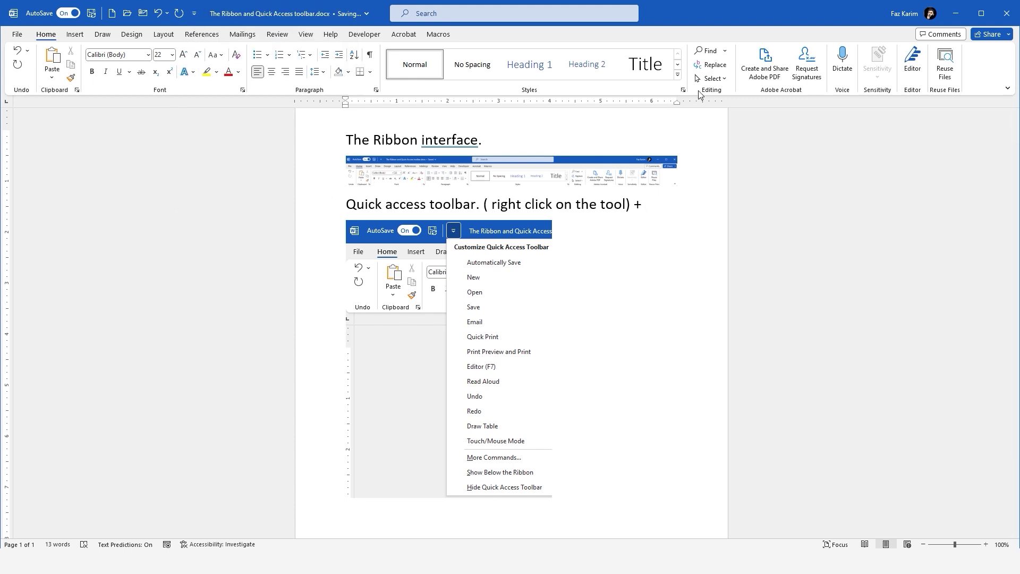
Add the Replace, Format Painter and Text Highlight Color commands to the Quick Access Toolbar.
{"action": "right_click", "coordinate": [716, 67]}
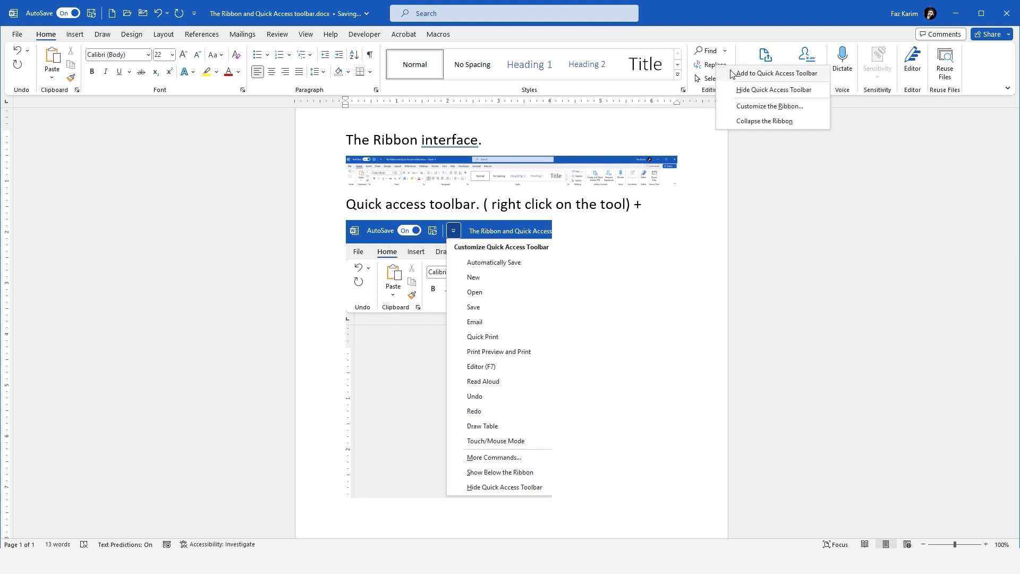
{"action": "left_click", "coordinate": [733, 73]}
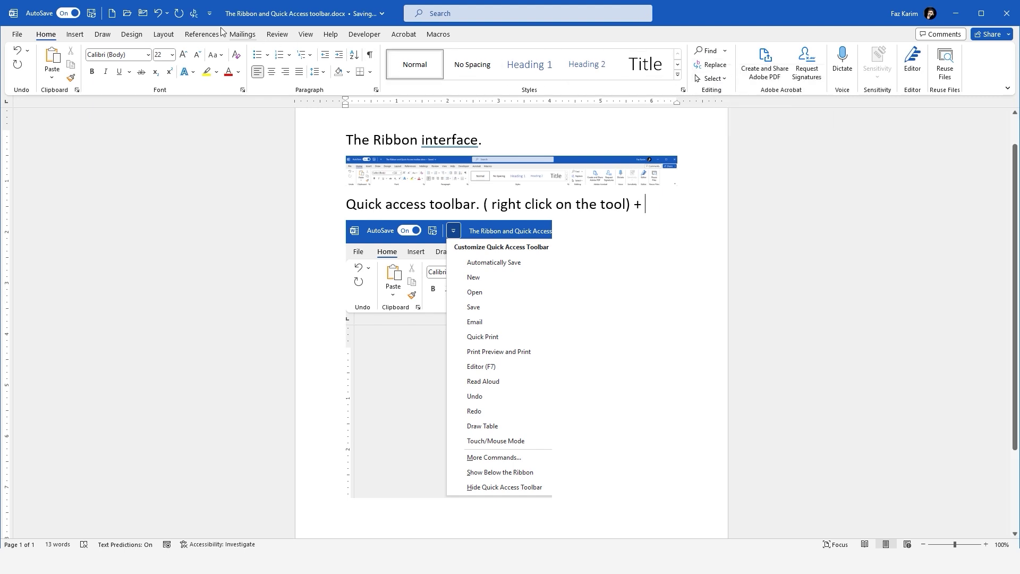
{"action": "right_click", "coordinate": [71, 79]}
{"action": "left_click", "coordinate": [91, 89]}
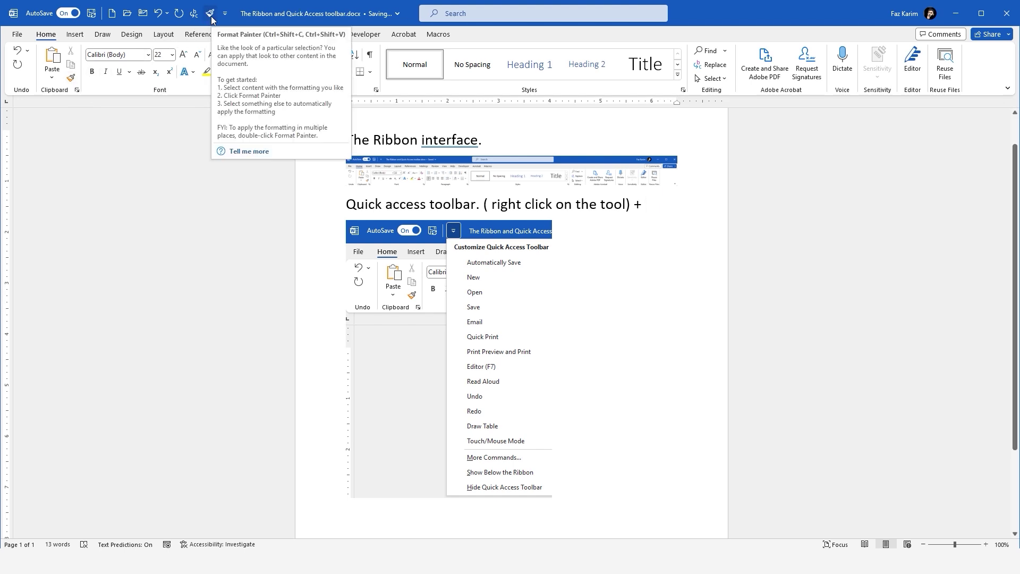
{"action": "right_click", "coordinate": [209, 78]}
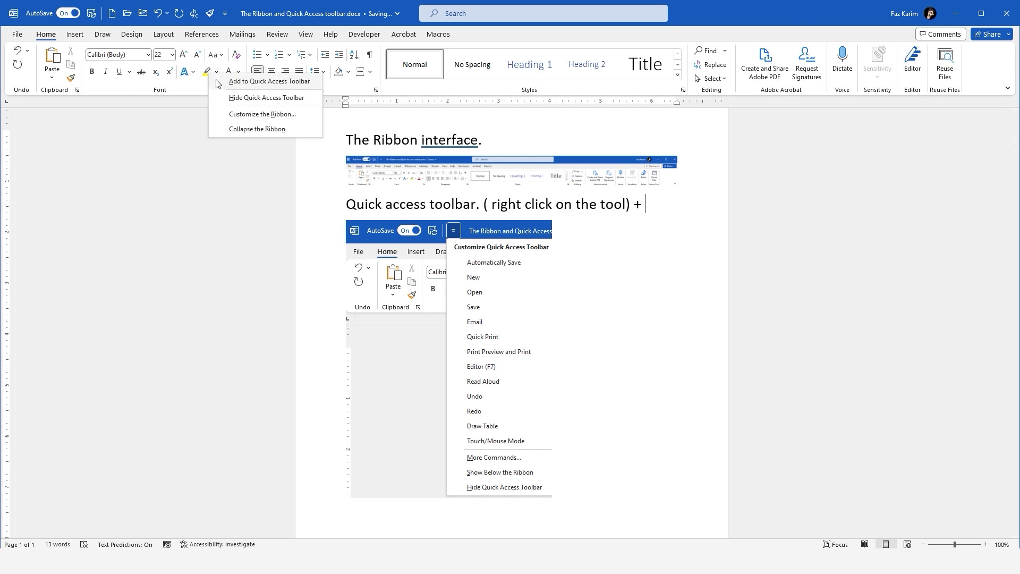
{"action": "left_click", "coordinate": [218, 82]}
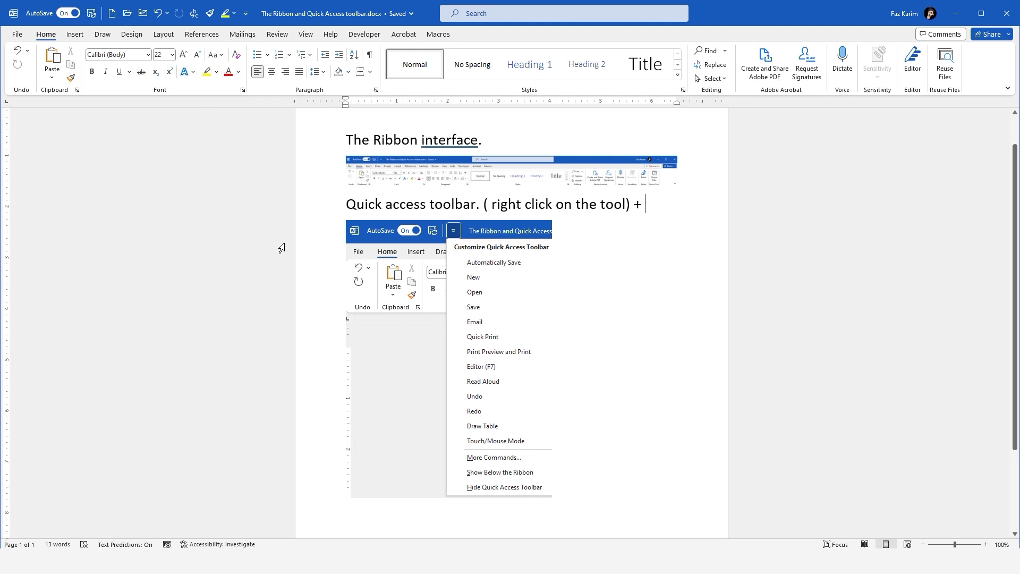
Add the line "Access ( ALT )" beneath the Quick Access Toolbar screenshot in the document.
{"action": "scroll", "coordinate": [281, 248], "scroll_direction": "down", "scroll_amount": 3}
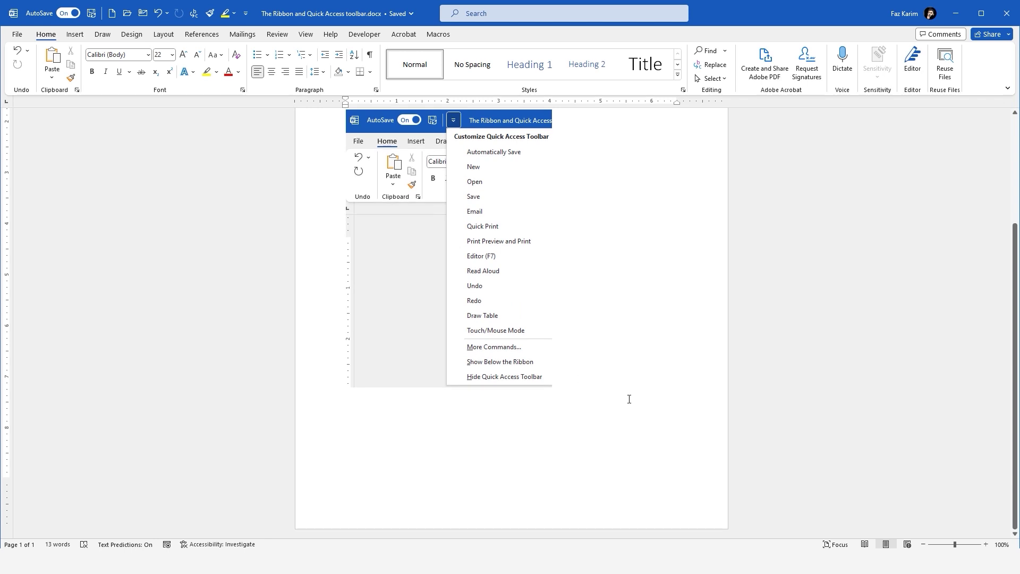
{"action": "key", "text": "Return"}
{"action": "type", "text": "Acc"}
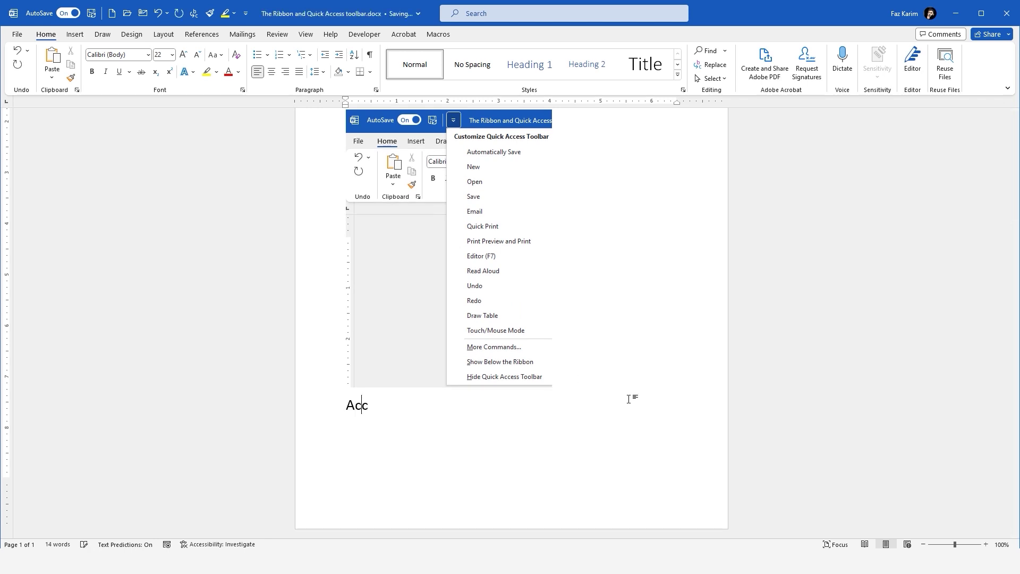
{"action": "type", "text": "ess ( ALT"}
Show the ribbon's access key tips, capture that area as a screenshot and paste it below the "Access ( ALT )" line.
{"action": "key", "text": "alt"}
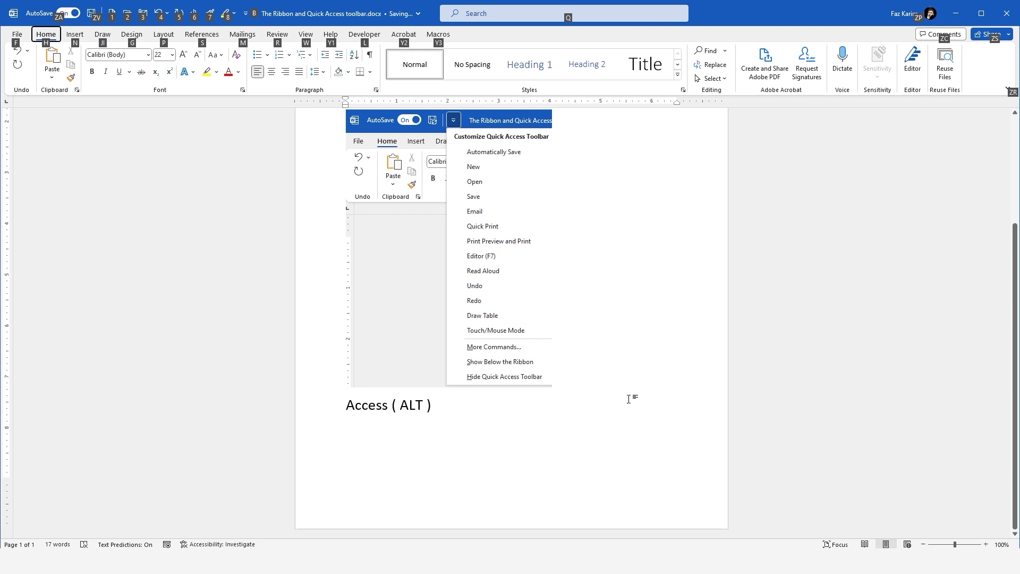
{"action": "scroll", "coordinate": [629, 399], "scroll_direction": "down", "scroll_amount": 1}
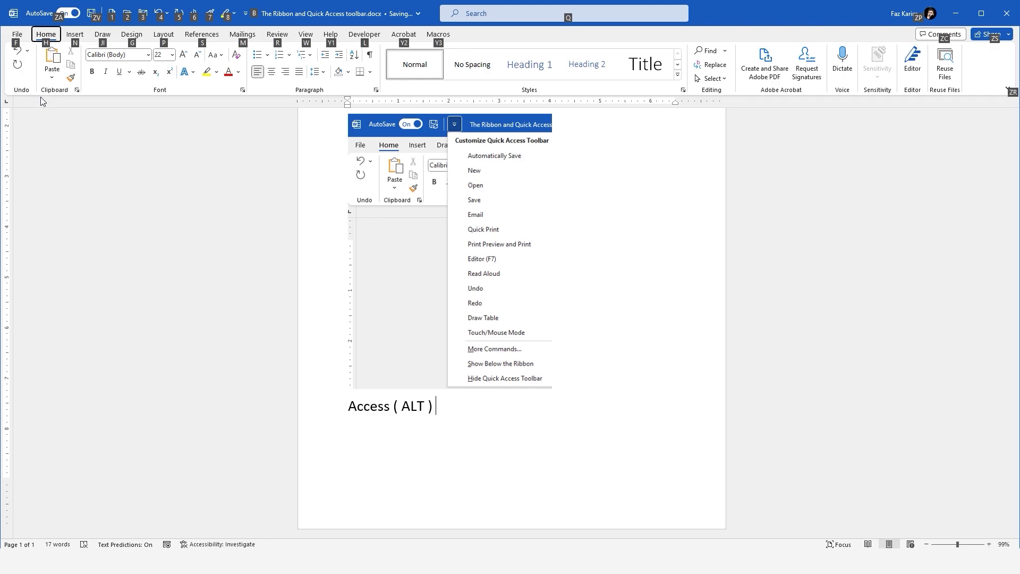
{"action": "key", "text": "super+shift+s"}
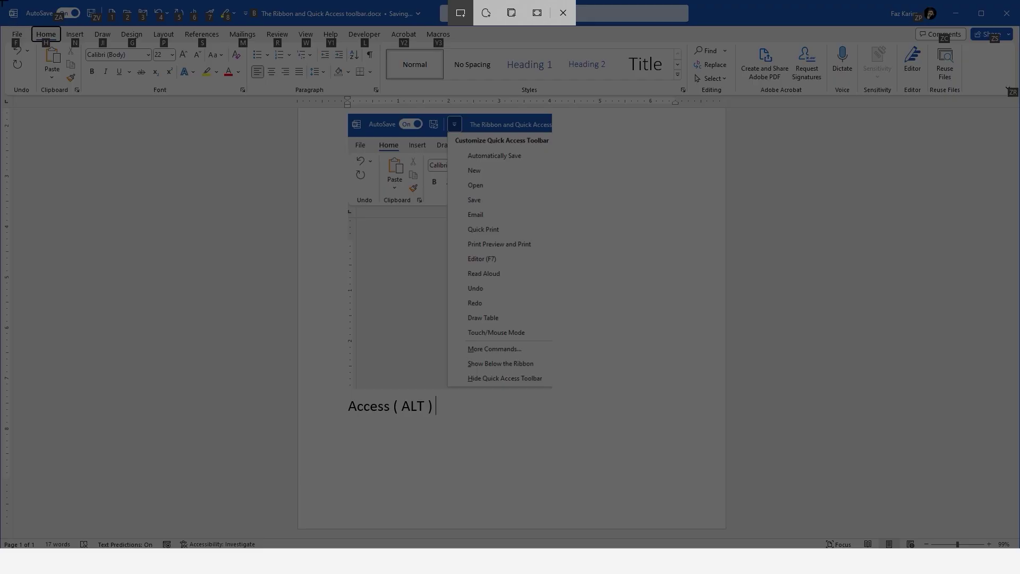
{"action": "left_click_drag", "start_coordinate": [2, 2], "coordinate": [322, 100]}
{"action": "key", "text": "Return"}
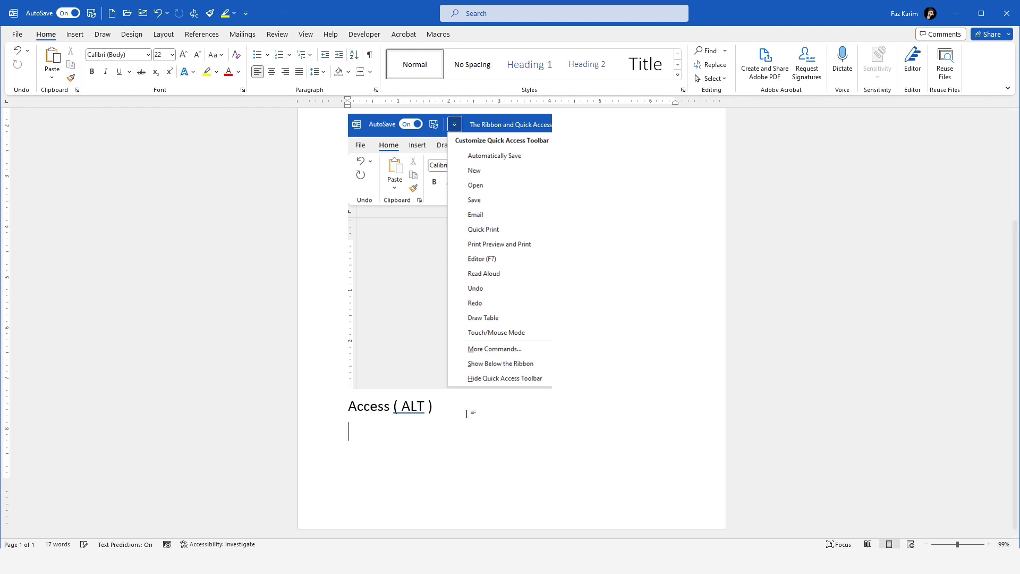
{"action": "key", "text": "ctrl+Return"}
{"action": "key", "text": "ctrl+v"}
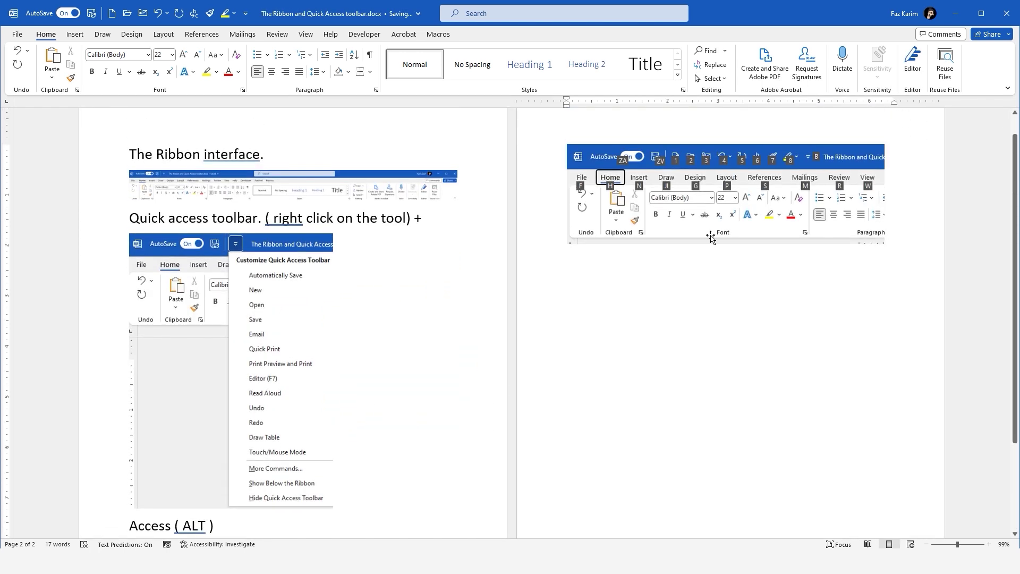
Shrink the Quick Access Toolbar menu screenshot and resize the key tips screenshot to nearly the full text width.
{"action": "left_click", "coordinate": [720, 218]}
{"action": "left_click_drag", "start_coordinate": [884, 245], "coordinate": [748, 201]}
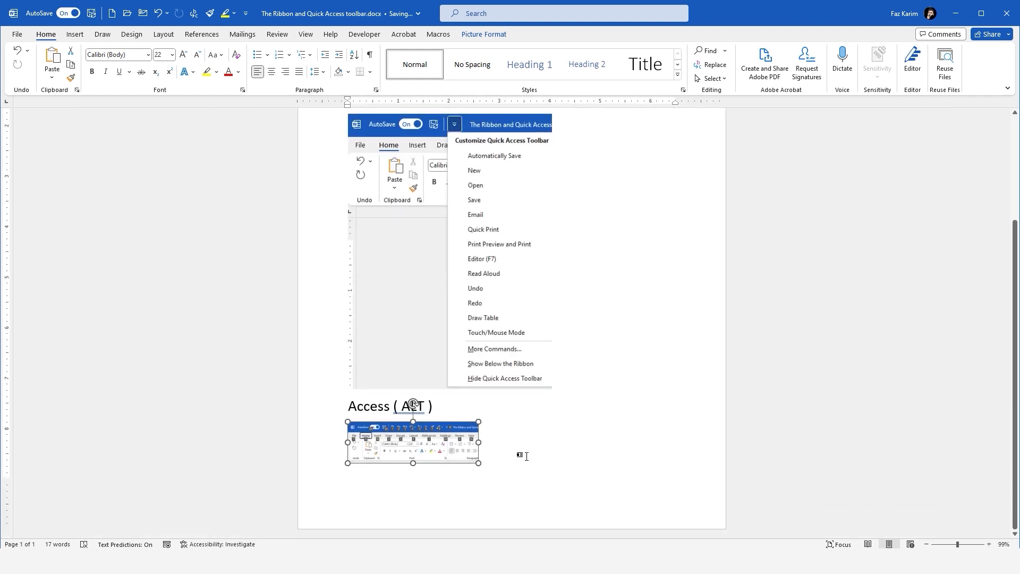
{"action": "left_click", "coordinate": [516, 439]}
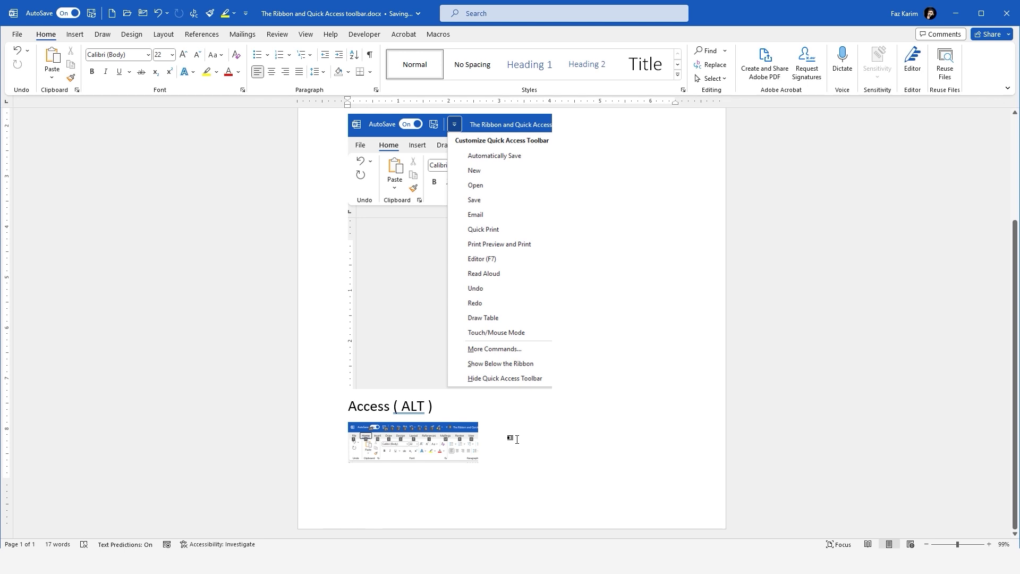
{"action": "left_click", "coordinate": [523, 381]}
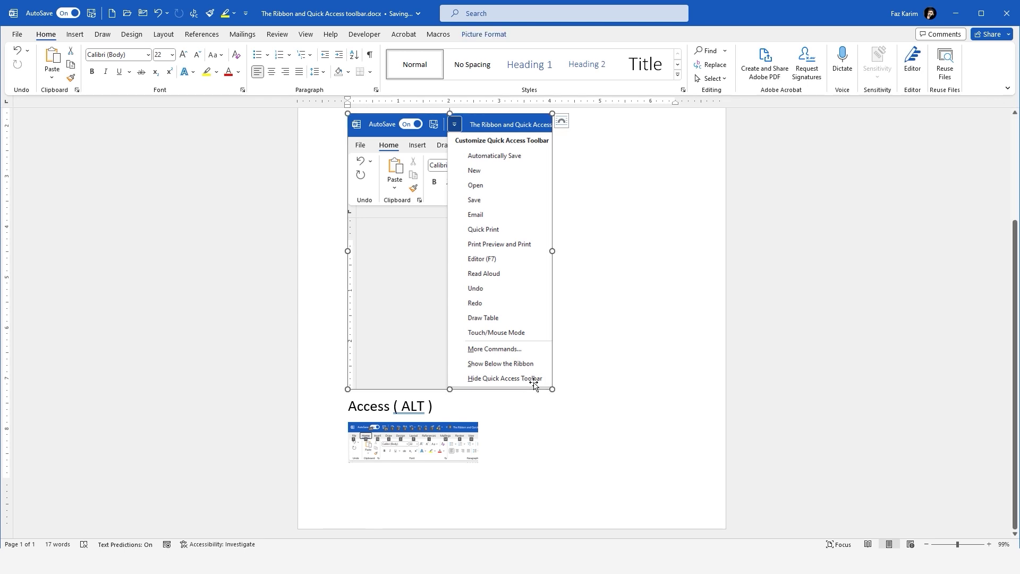
{"action": "left_click_drag", "start_coordinate": [551, 390], "coordinate": [473, 283]}
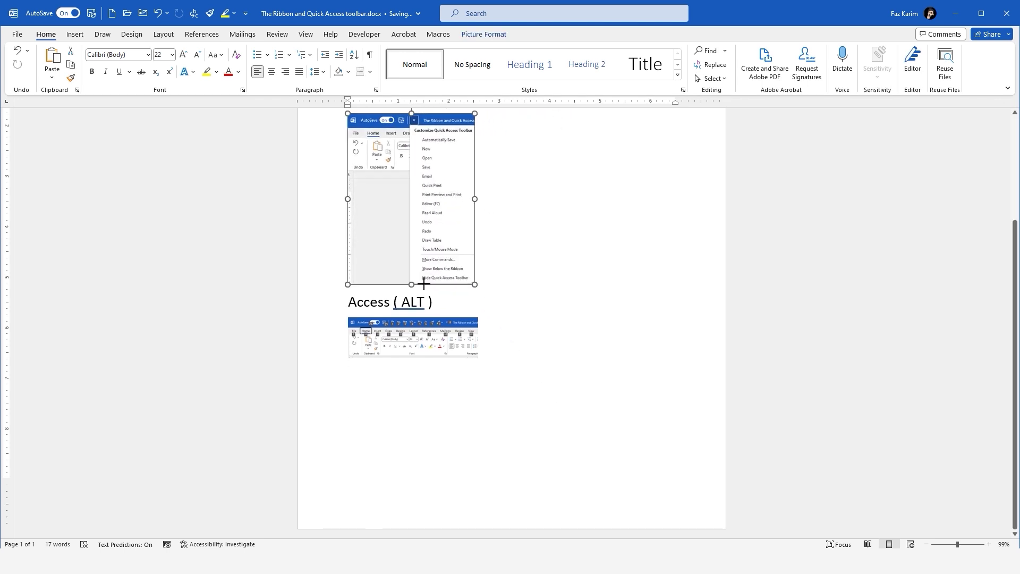
{"action": "left_click", "coordinate": [458, 333]}
{"action": "left_click_drag", "start_coordinate": [476, 358], "coordinate": [660, 415]}
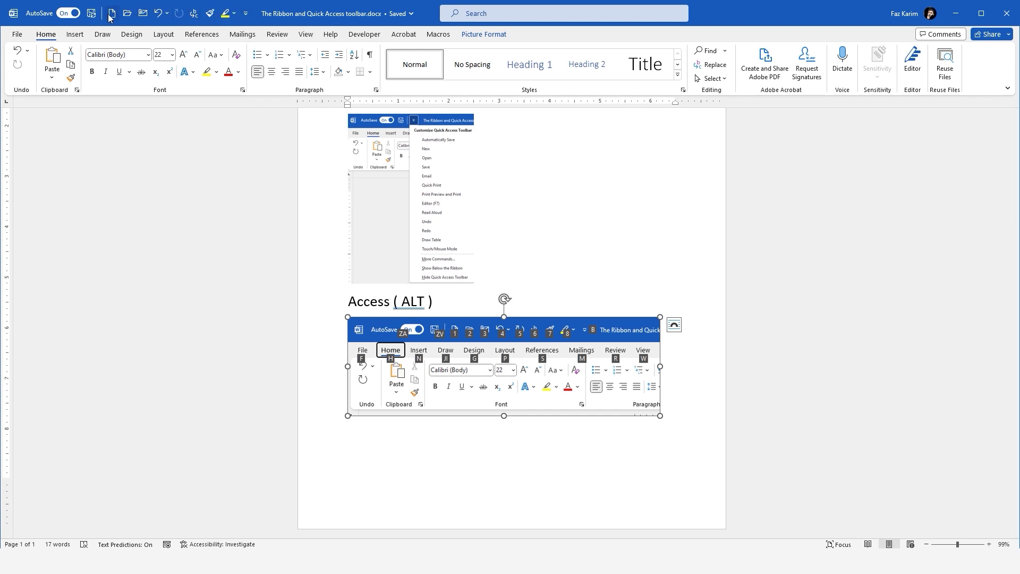
Place the Quick Access Toolbar below the ribbon.
{"action": "left_click", "coordinate": [246, 14]}
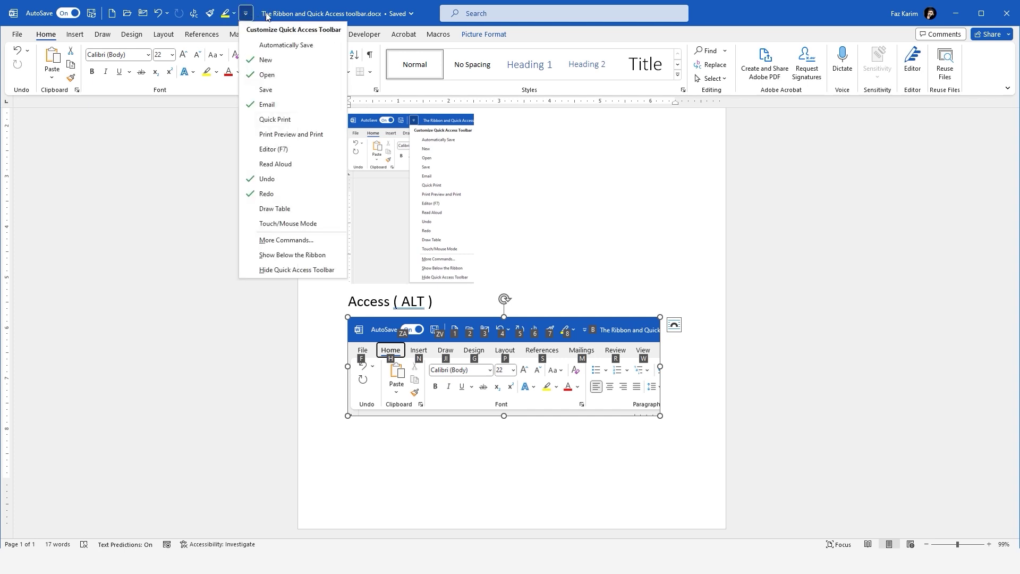
{"action": "left_click", "coordinate": [293, 256]}
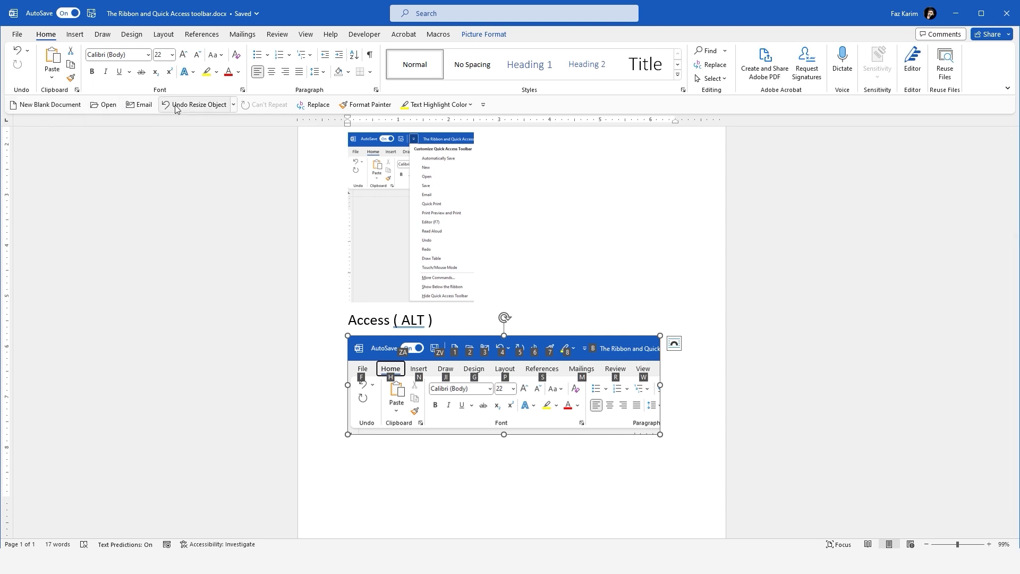
Hide the command labels on the Quick Access Toolbar and show them again.
{"action": "left_click", "coordinate": [484, 105]}
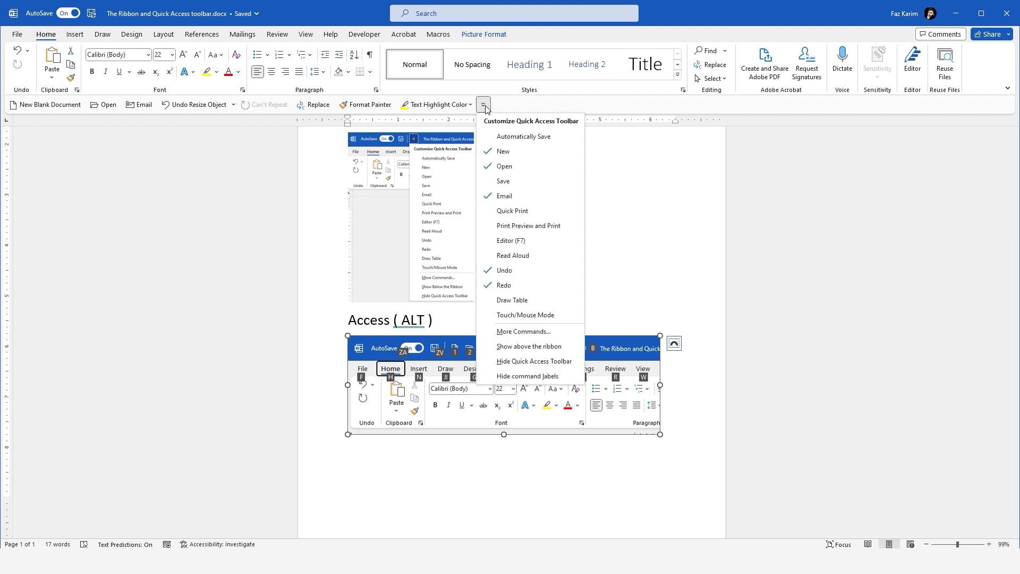
{"action": "left_click", "coordinate": [509, 377]}
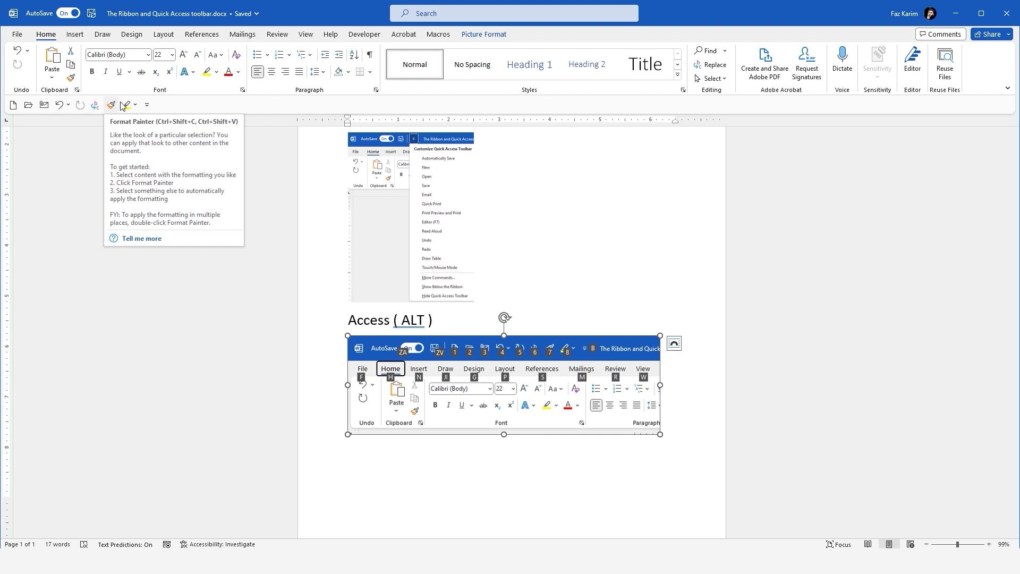
{"action": "left_click", "coordinate": [147, 104]}
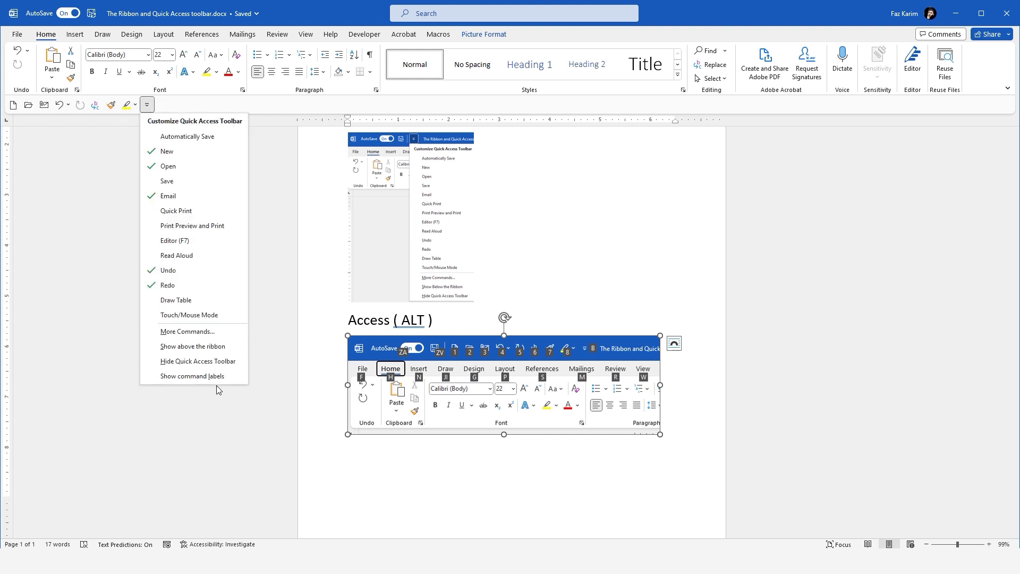
{"action": "left_click", "coordinate": [205, 377]}
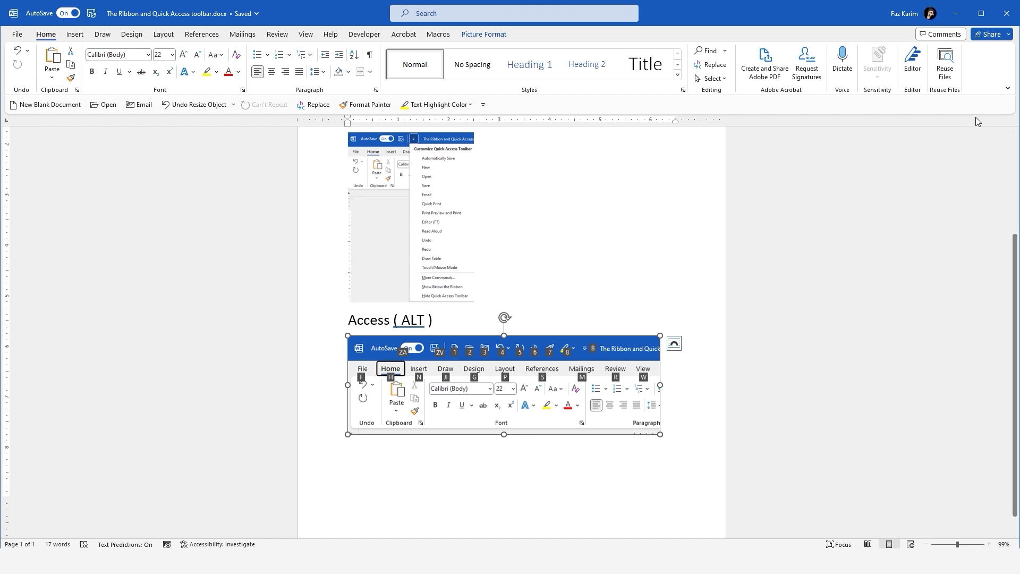
View the ribbon display options and the Clipboard pane, closing each again.
{"action": "left_click", "coordinate": [1006, 88]}
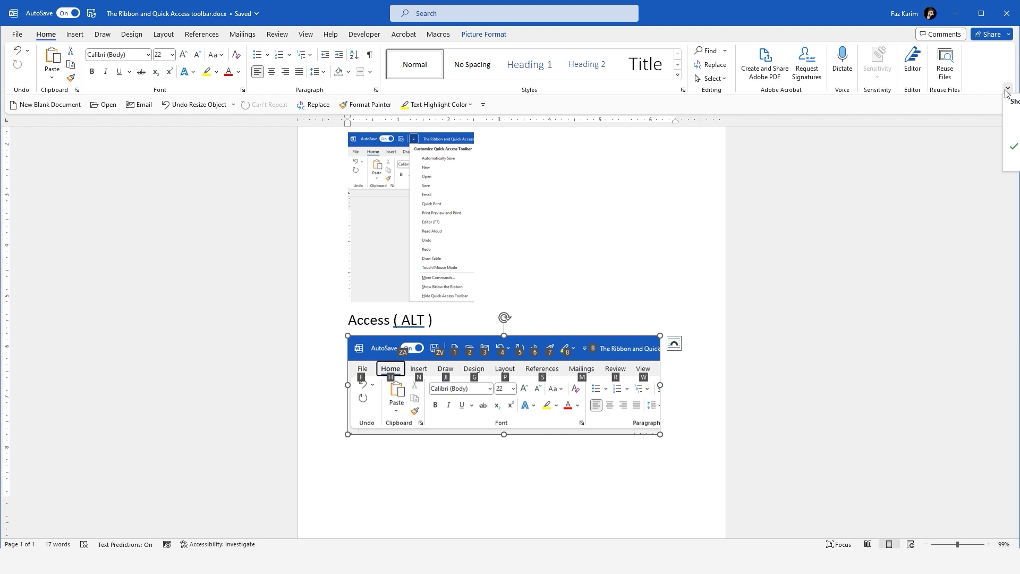
{"action": "left_click", "coordinate": [1005, 90]}
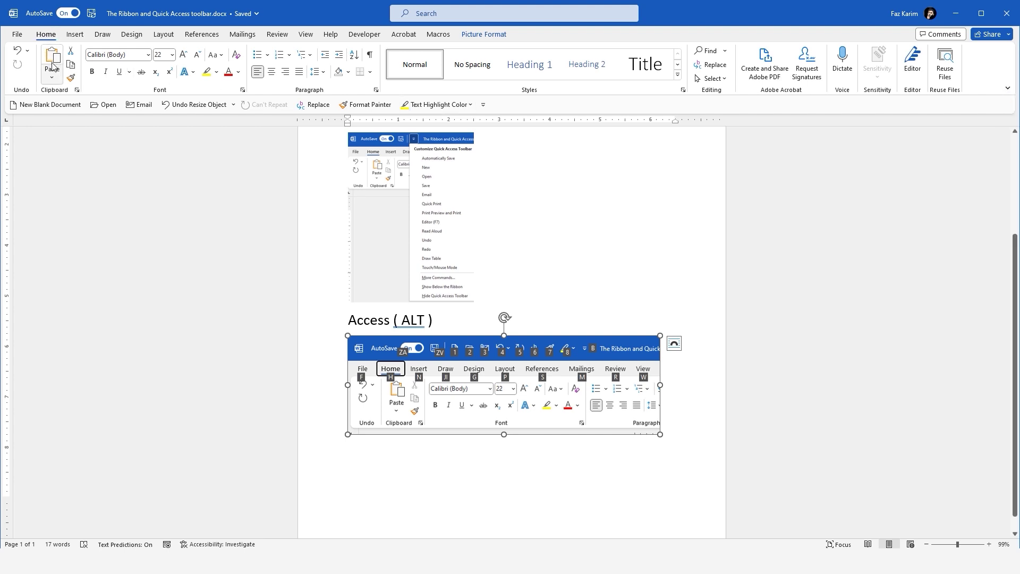
{"action": "left_click", "coordinate": [77, 92]}
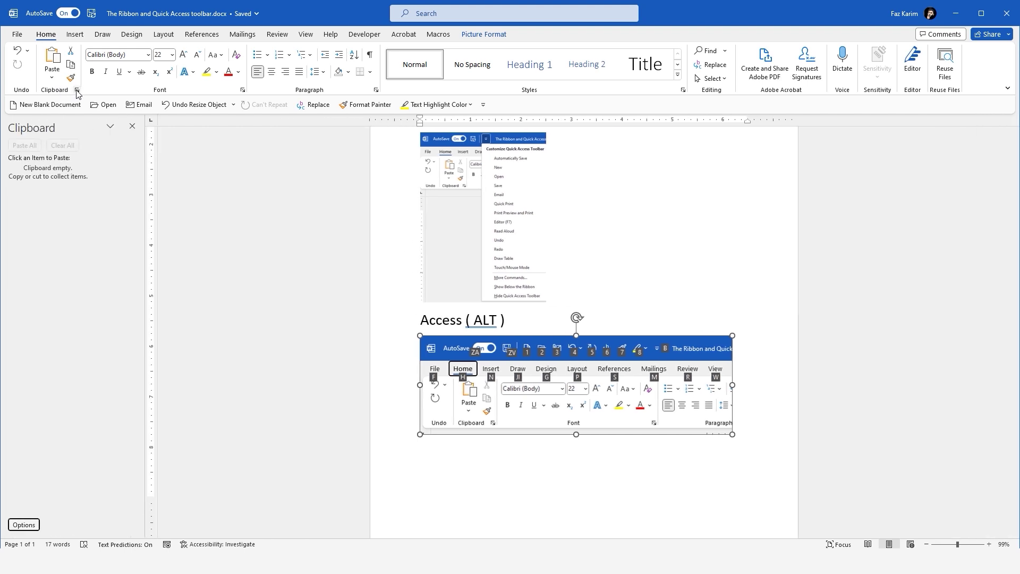
{"action": "left_click", "coordinate": [132, 127]}
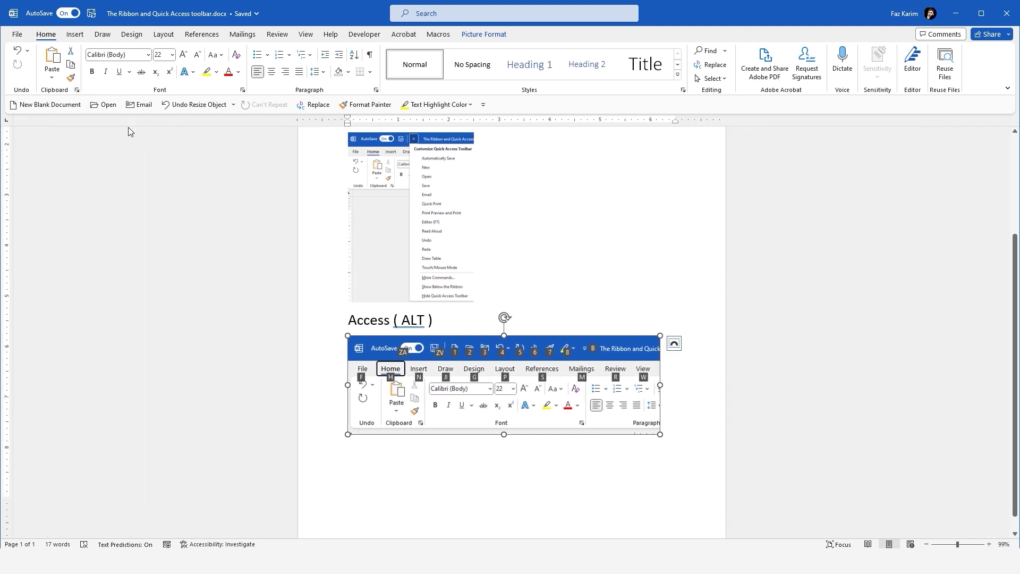
View the ribbon's customization options and the Quick Access Toolbar's command list, closing each without changes.
{"action": "right_click", "coordinate": [146, 76]}
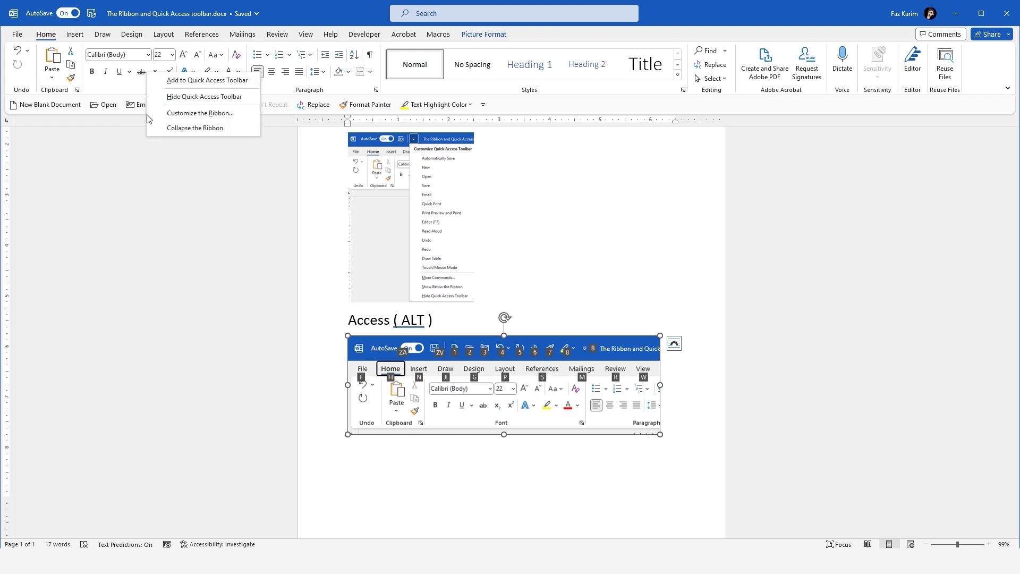
{"action": "left_click", "coordinate": [145, 194]}
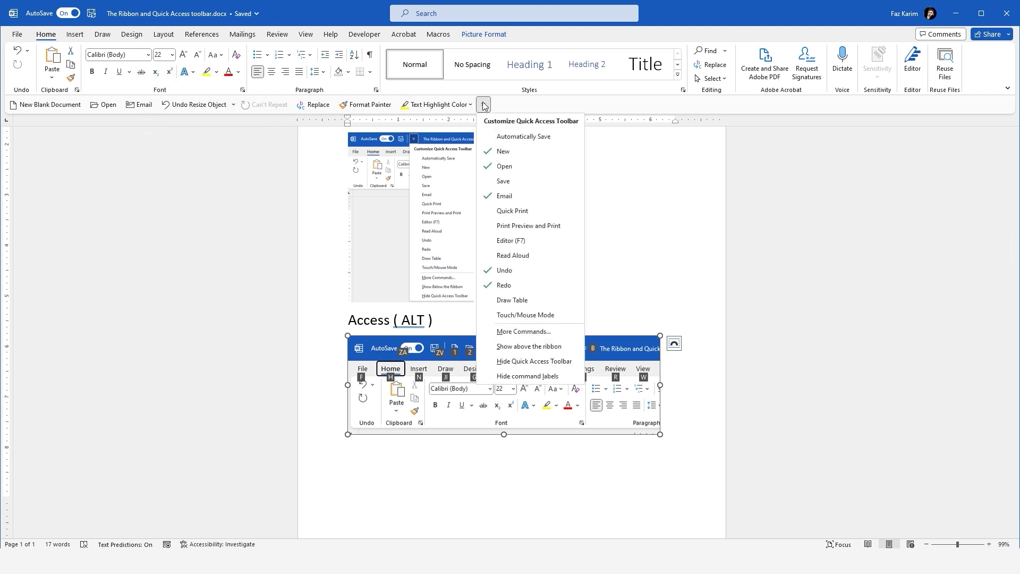
{"action": "left_click", "coordinate": [483, 104]}
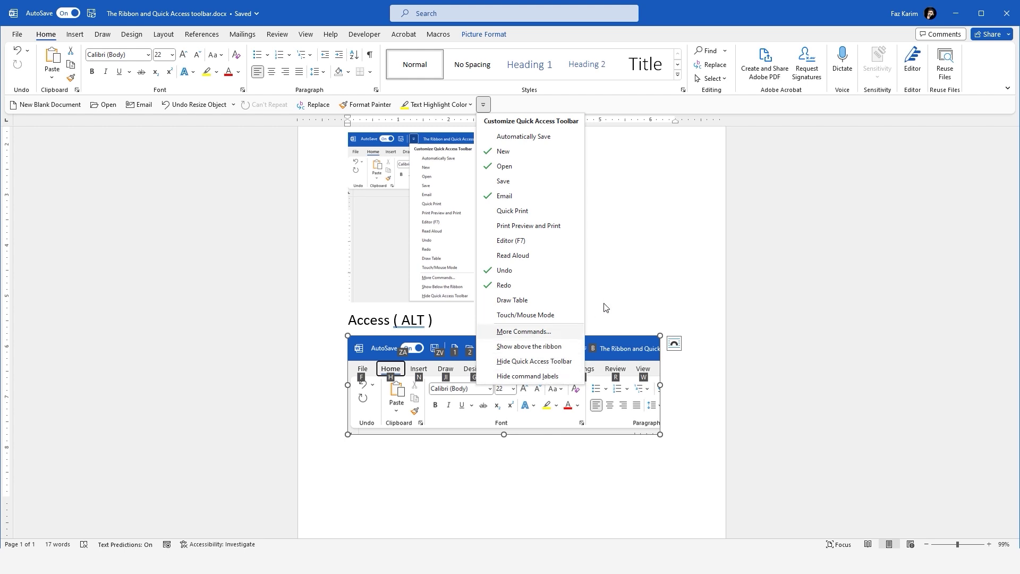
{"action": "left_click", "coordinate": [679, 223]}
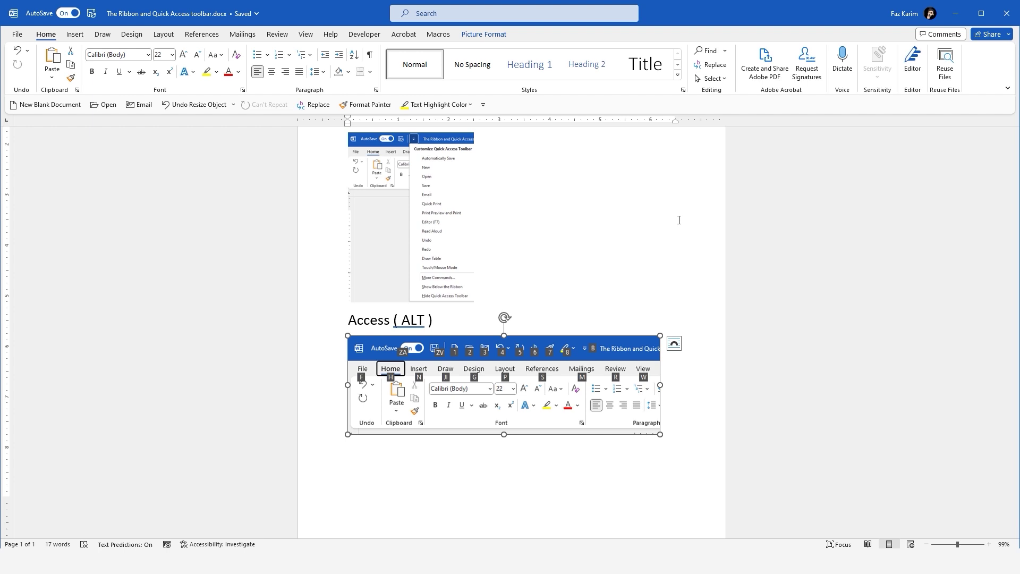
Review the Quick Access Toolbar menu screenshot and the key tips screenshot under Access ( ALT ) in the document.
{"action": "scroll", "coordinate": [678, 220], "scroll_direction": "up", "scroll_amount": 2}
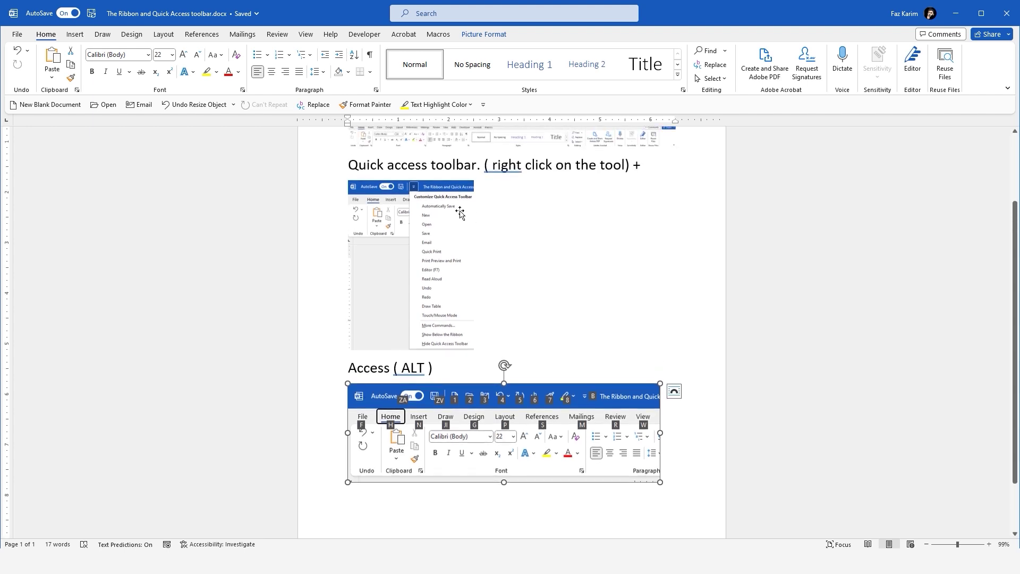
{"action": "left_click", "coordinate": [460, 214]}
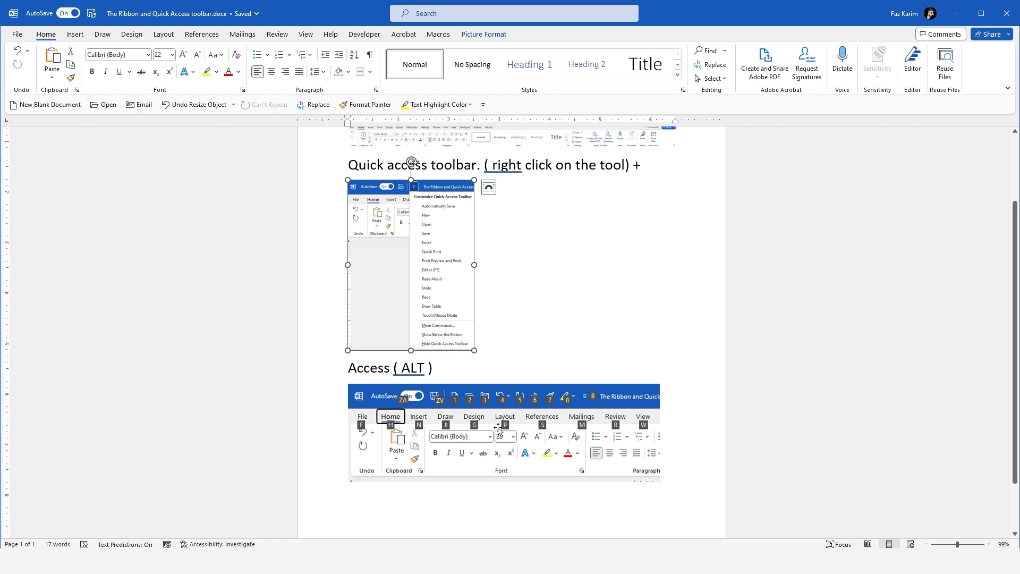
{"action": "left_click", "coordinate": [480, 452]}
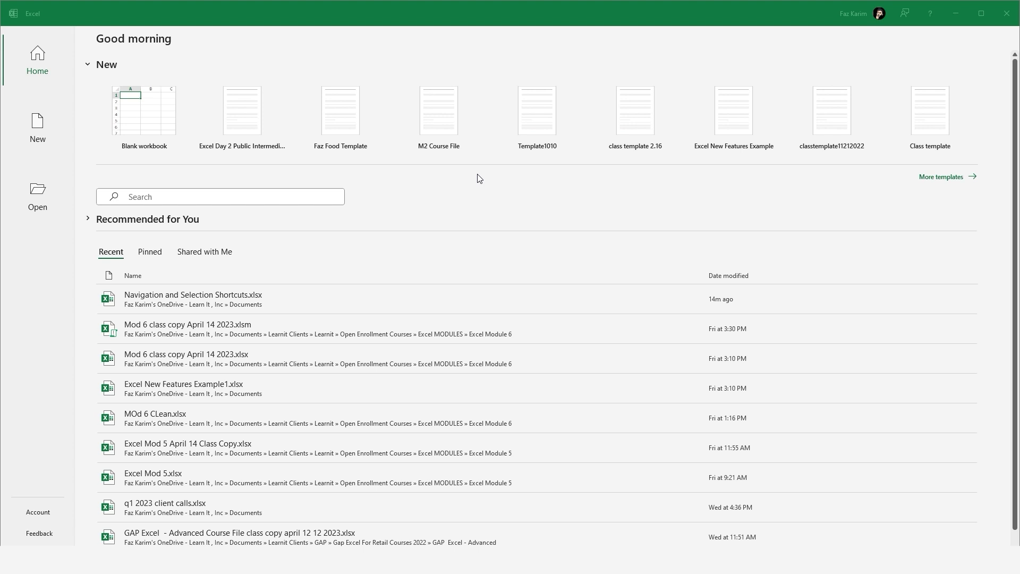
{"action": "key", "text": "t"}
{"action": "type", "text": "201"}
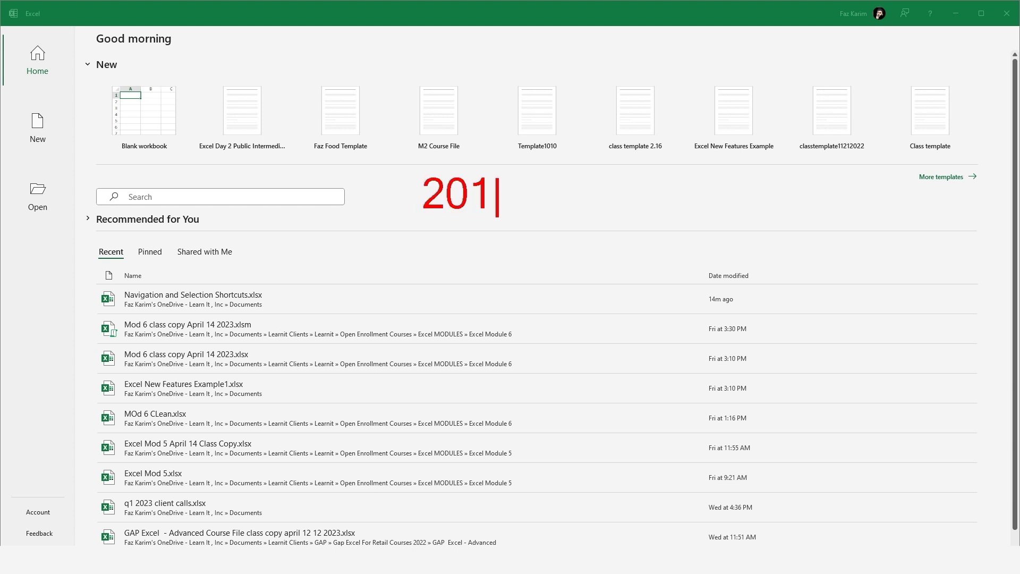
{"action": "type", "text": "3 St"}
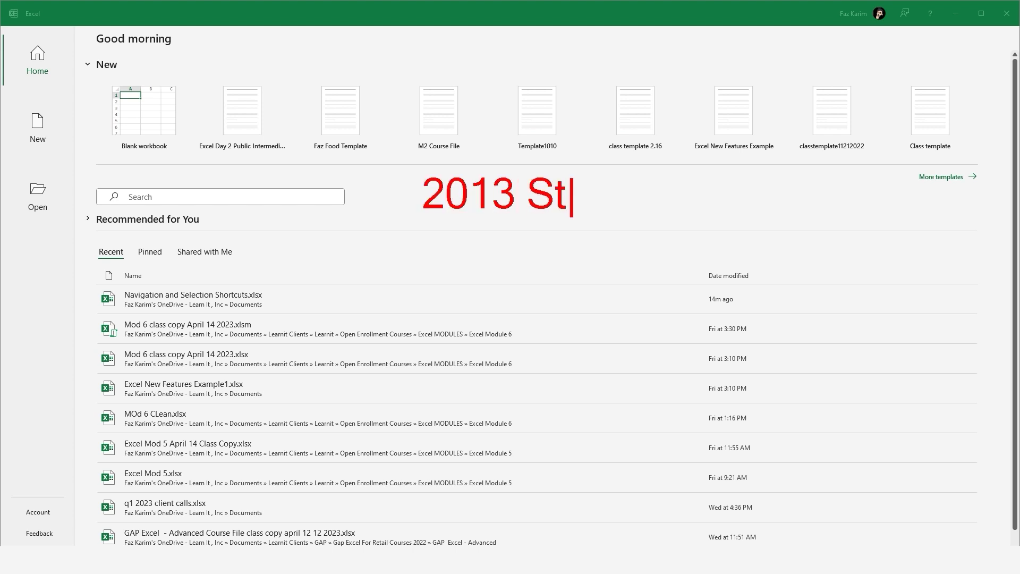
{"action": "type", "text": "art Sc"}
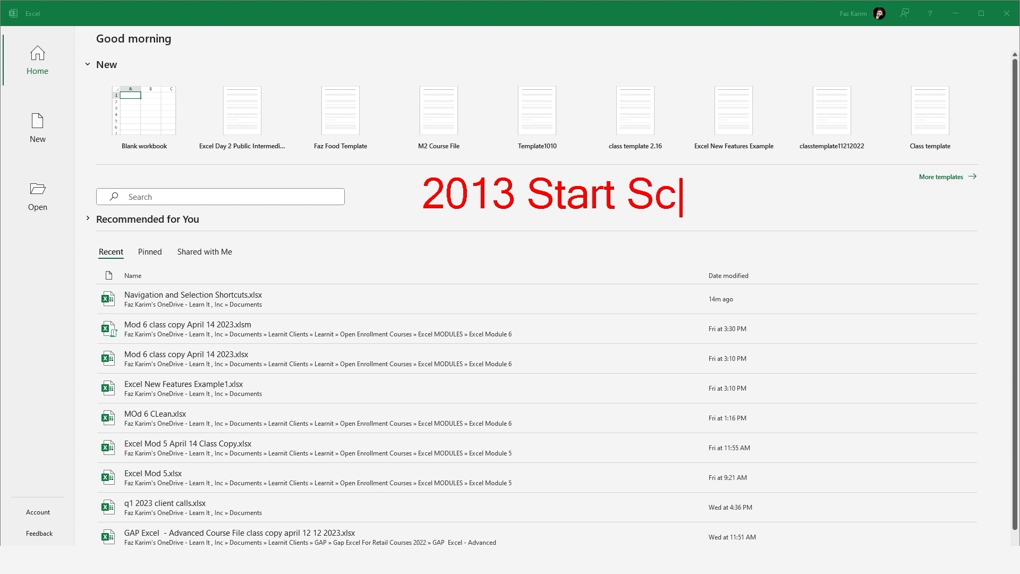
{"action": "type", "text": "reen"}
{"action": "key", "text": "Escape"}
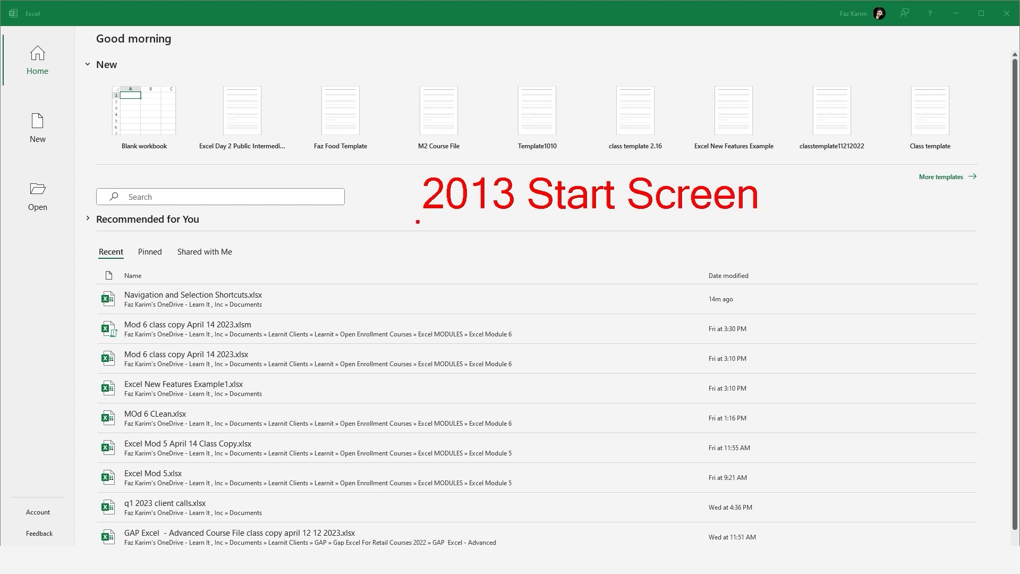
{"action": "left_click_drag", "start_coordinate": [417, 222], "coordinate": [763, 220]}
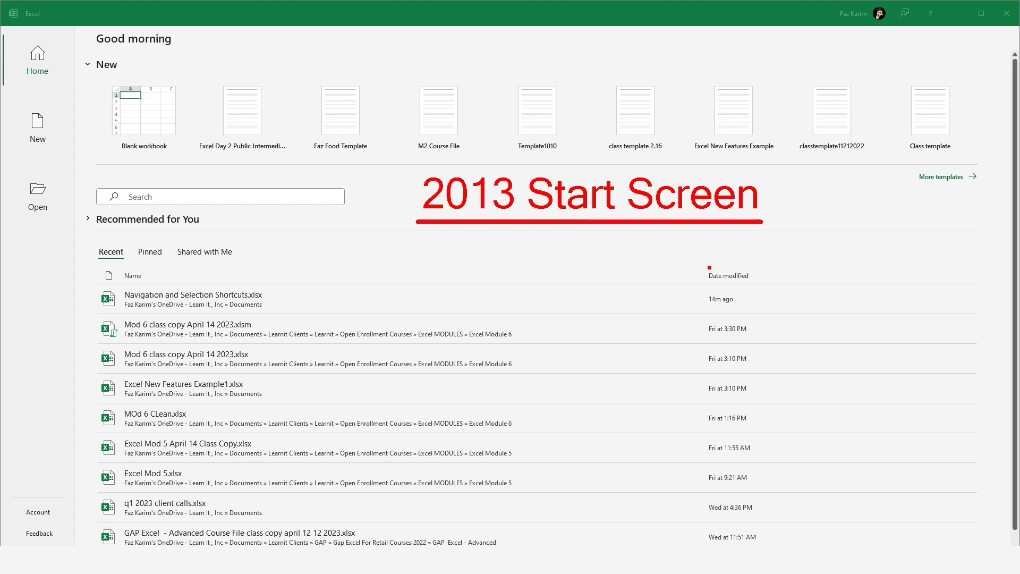
{"action": "key", "text": "g"}
{"action": "mouse_move", "coordinate": [902, 164]}
{"action": "left_mouse_down"}
{"action": "mouse_move", "coordinate": [986, 188]}
{"action": "mouse_move", "coordinate": [978, 131]}
{"action": "left_mouse_up"}
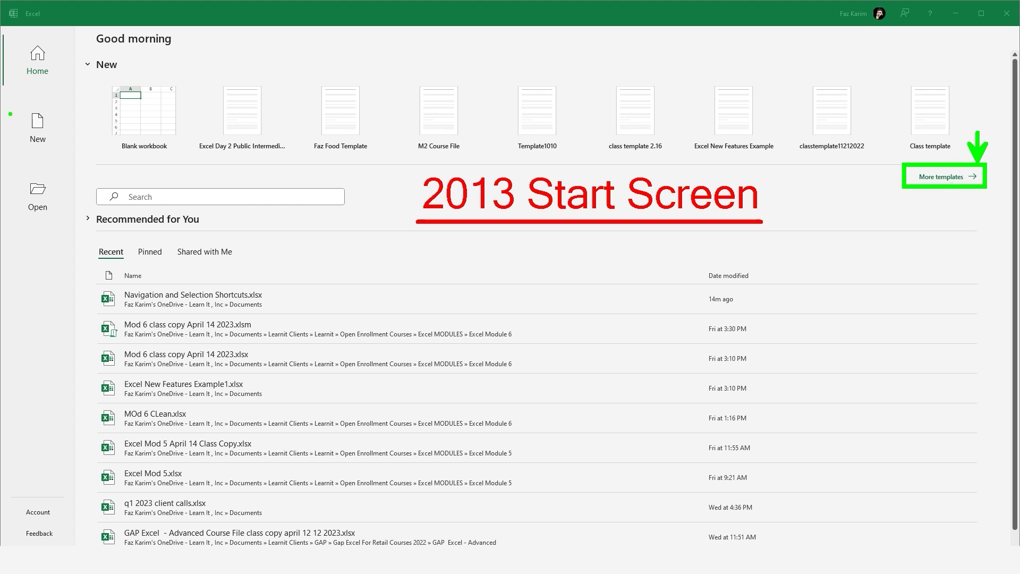
{"action": "left_click_drag", "start_coordinate": [1, 100], "coordinate": [54, 144]}
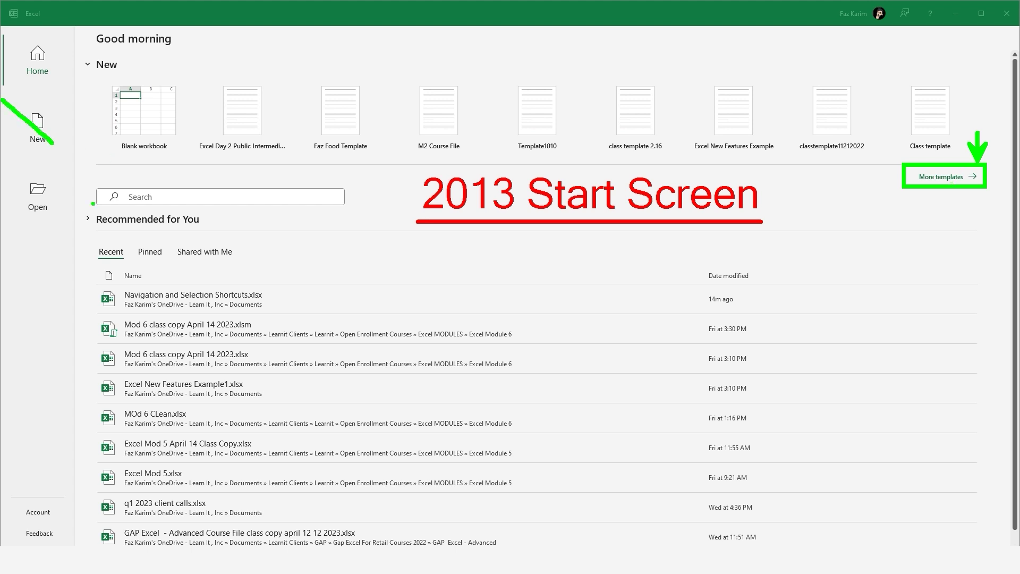
{"action": "key", "text": "Escape"}
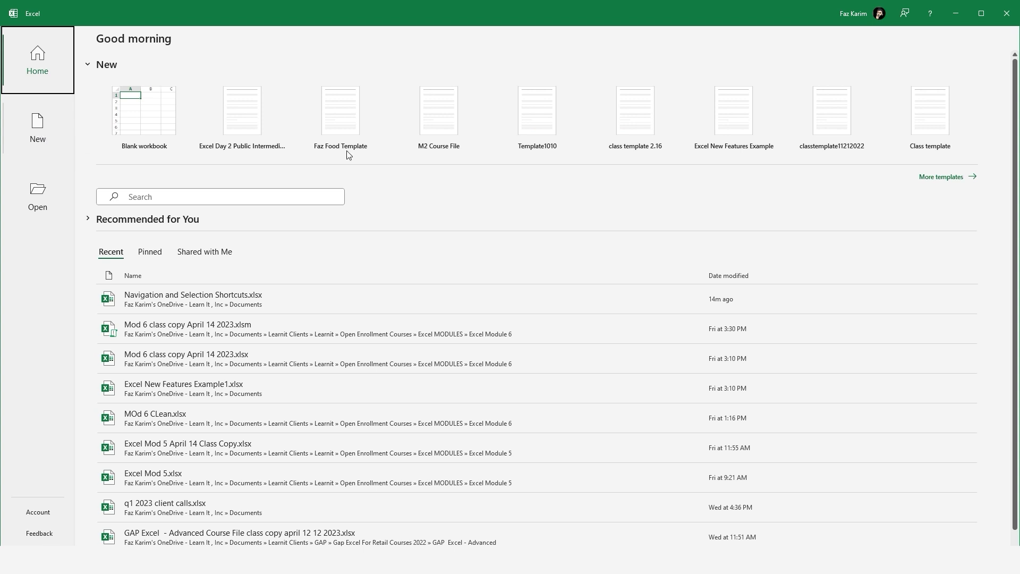
Browse the full set of new-file templates and create a blank workbook.
{"action": "left_click", "coordinate": [950, 176]}
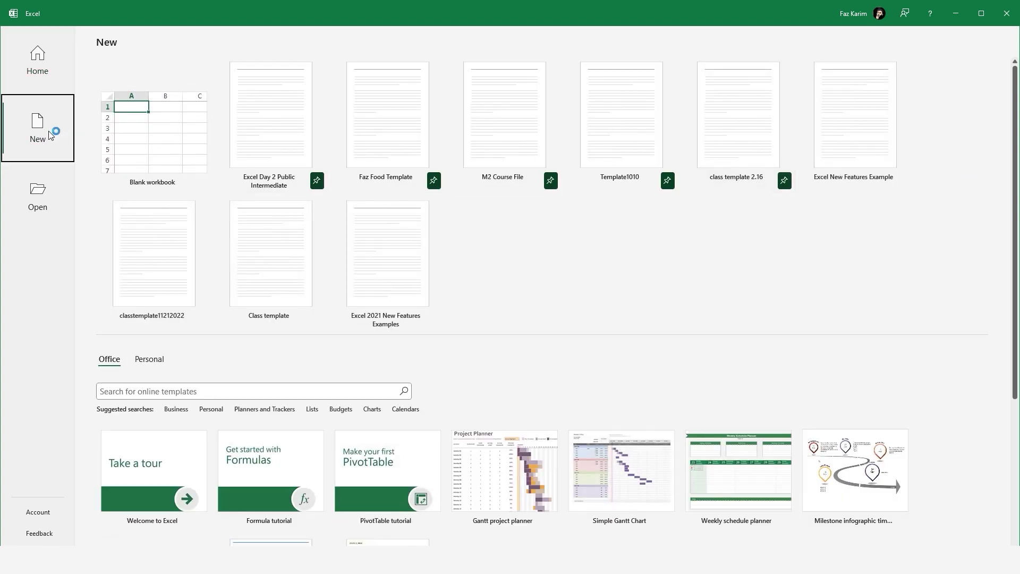
{"action": "key", "text": "ctrl+2"}
{"action": "mouse_move", "coordinate": [123, 348]}
{"action": "left_mouse_down"}
{"action": "mouse_move", "coordinate": [163, 370]}
{"action": "mouse_move", "coordinate": [199, 359]}
{"action": "left_mouse_up"}
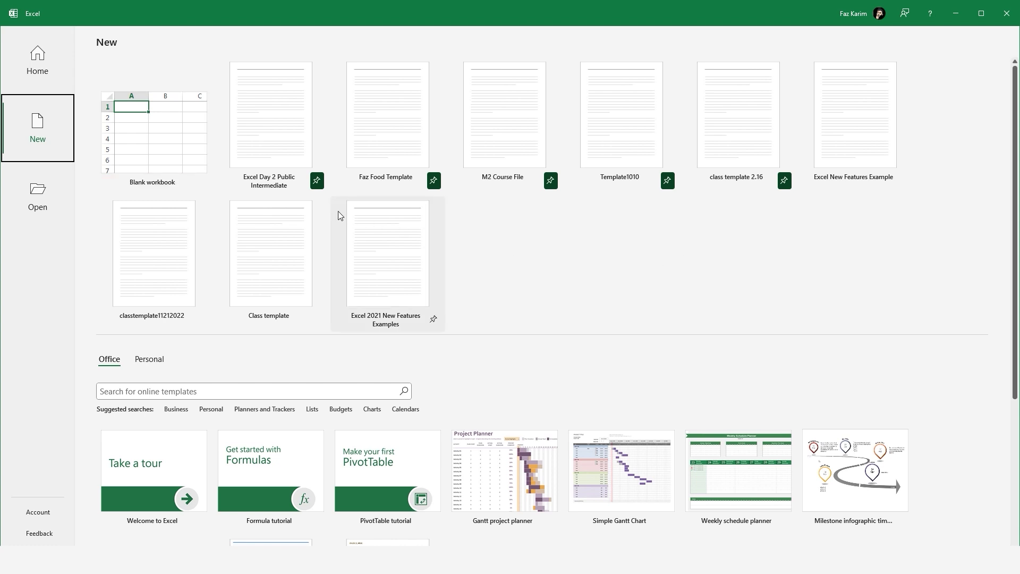
{"action": "left_click", "coordinate": [158, 137]}
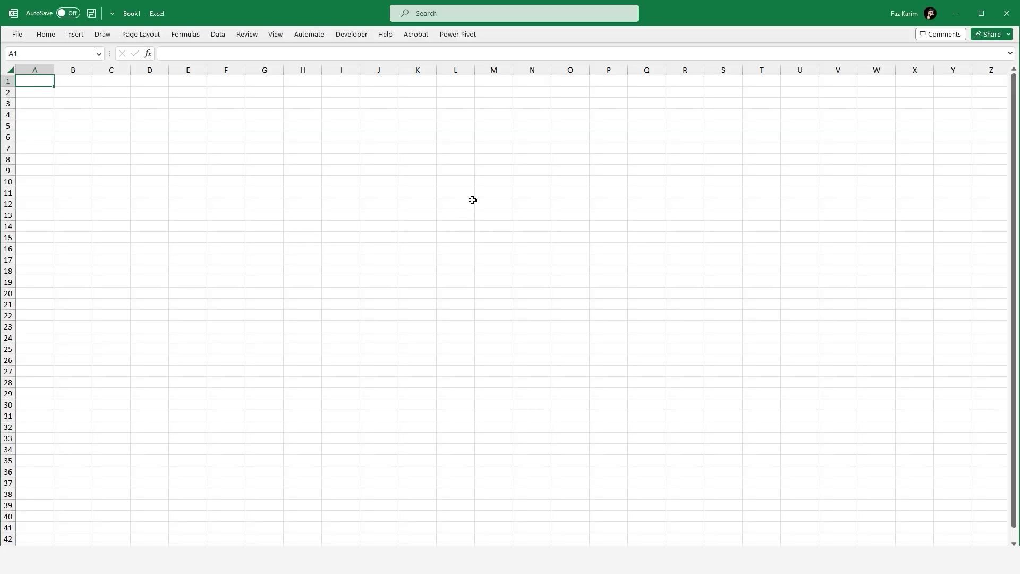
Enter the title "Faz Food" in cell A1.
{"action": "scroll", "coordinate": [472, 200], "scroll_direction": "up", "scroll_amount": 5}
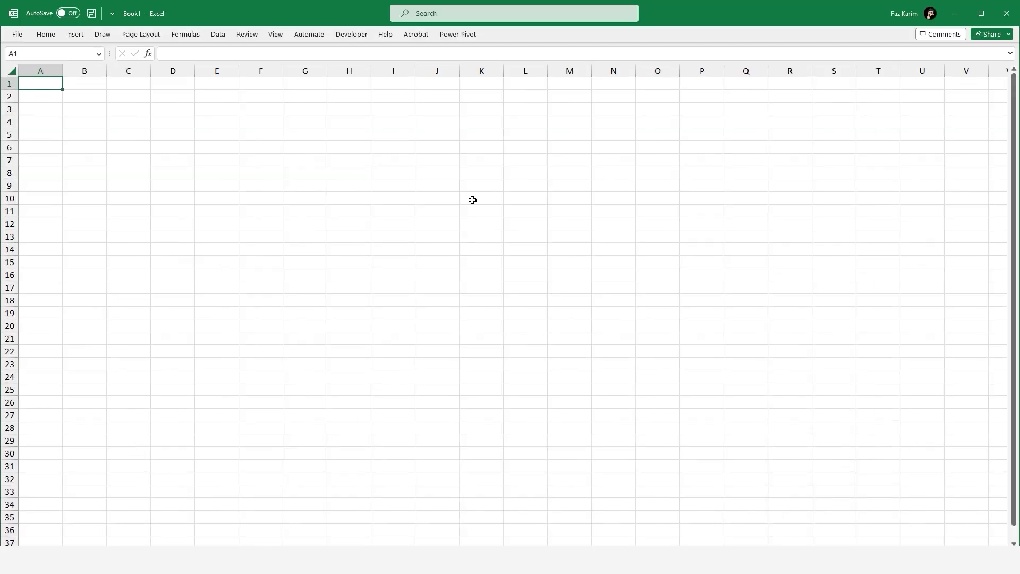
{"action": "scroll", "coordinate": [473, 200], "scroll_direction": "up", "scroll_amount": 5}
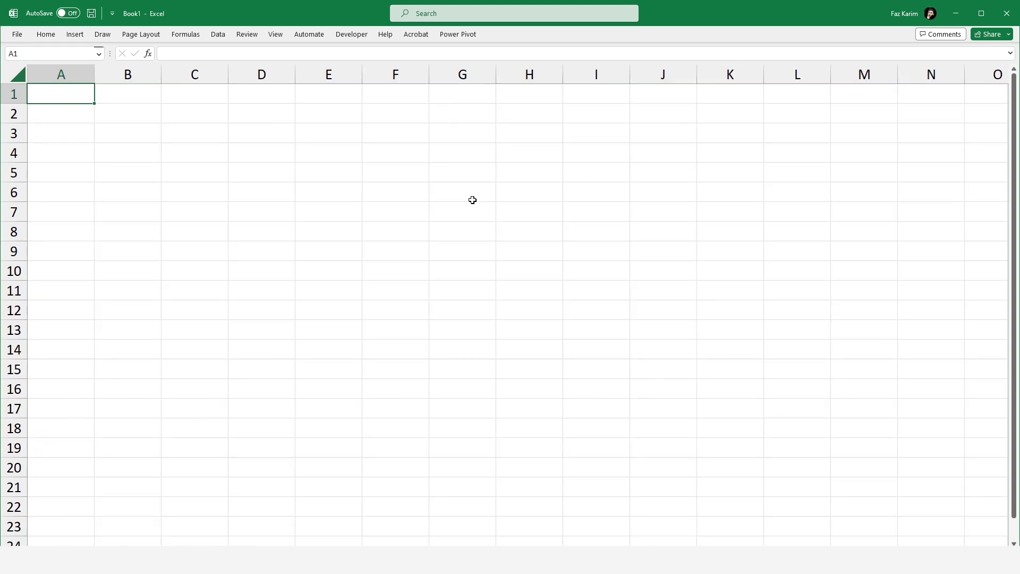
{"action": "scroll", "coordinate": [472, 199], "scroll_direction": "up", "scroll_amount": 4}
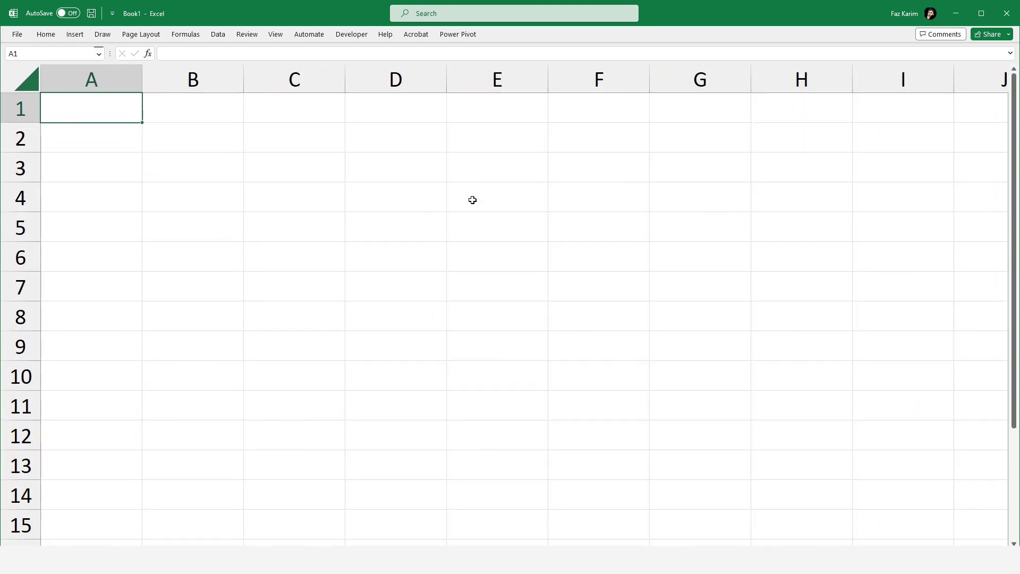
{"action": "scroll", "coordinate": [472, 200], "scroll_direction": "up", "scroll_amount": 1}
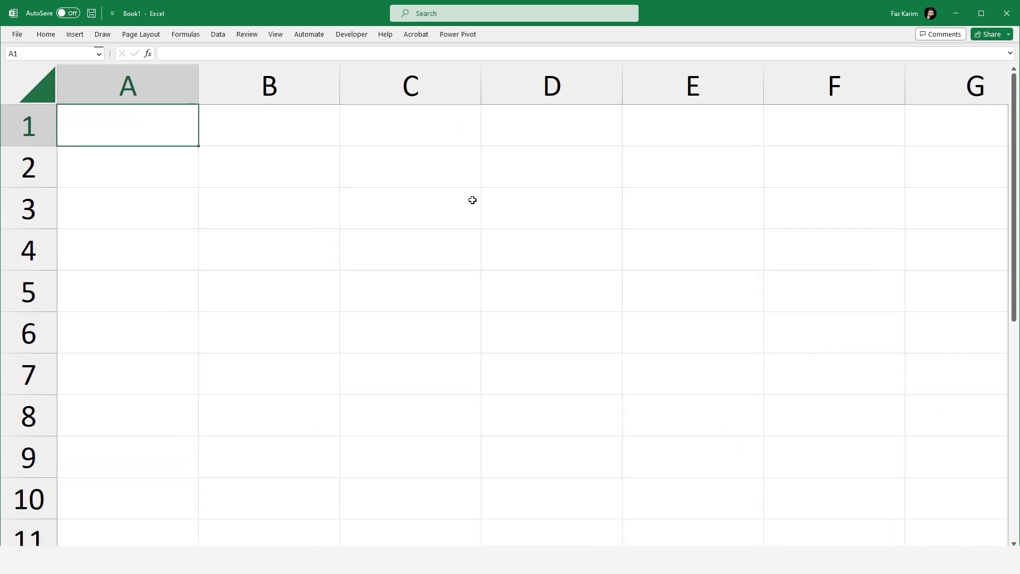
{"action": "type", "text": "Faz Karim "}
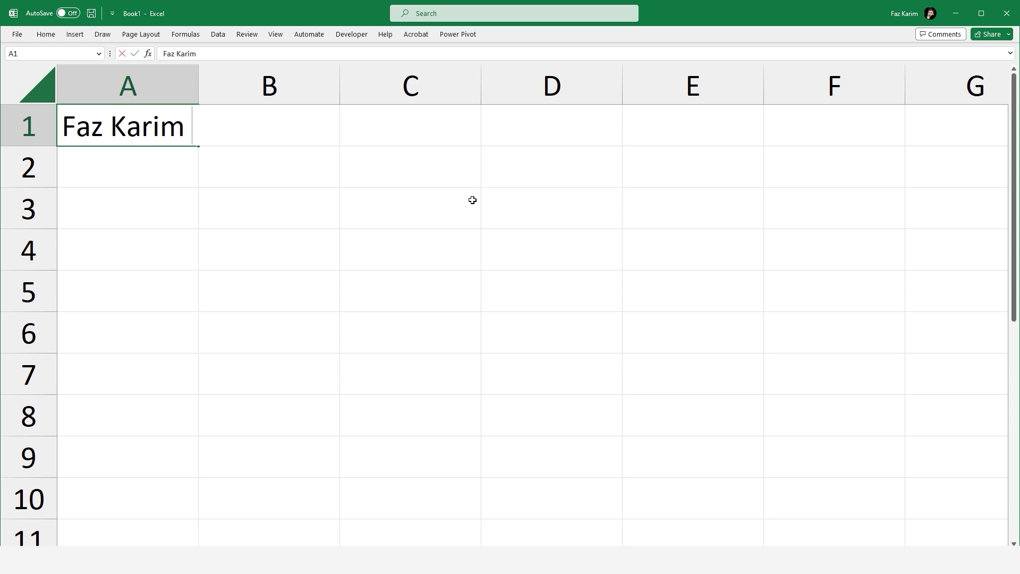
{"action": "type", "text": "Foo"}
{"action": "key", "text": "BackSpace"}
{"action": "key", "text": "BackSpace"}
{"action": "key", "text": "BackSpace"}
{"action": "key", "text": "BackSpace"}
{"action": "key", "text": "BackSpace"}
{"action": "key", "text": "BackSpace"}
{"action": "key", "text": "BackSpace"}
{"action": "key", "text": "BackSpace"}
{"action": "key", "text": "BackSpace"}
{"action": "type", "text": "Food"}
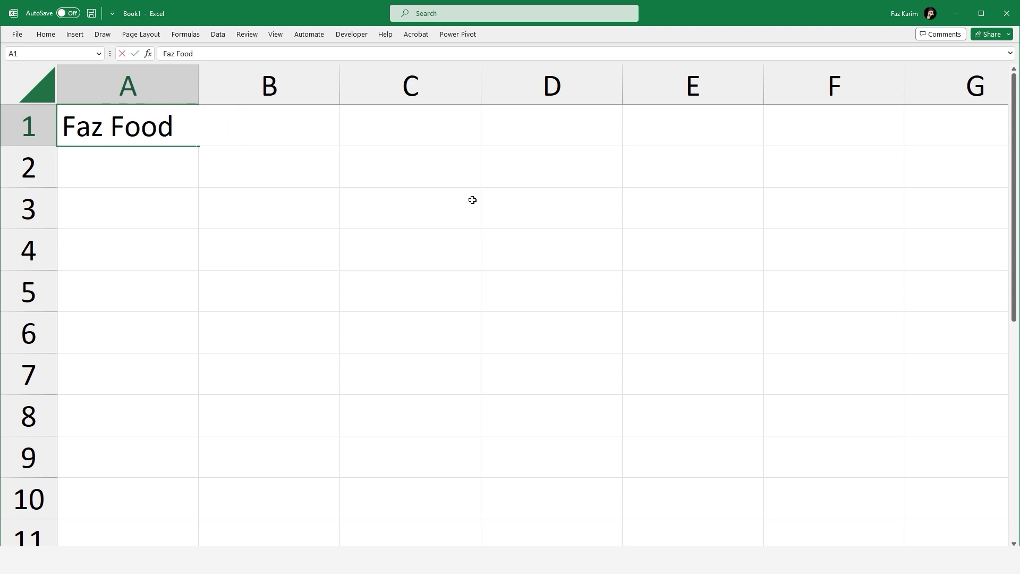
{"action": "key", "text": "Return"}
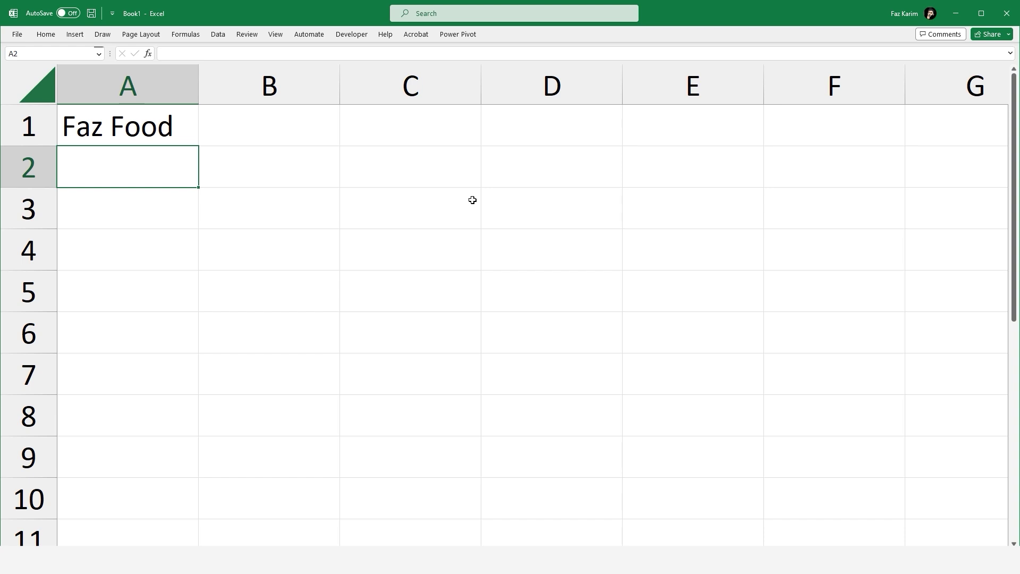
Leave row 2 empty and enter the column header "Salesperson" in cell A3.
{"action": "key", "text": "Return"}
{"action": "type", "text": "S"}
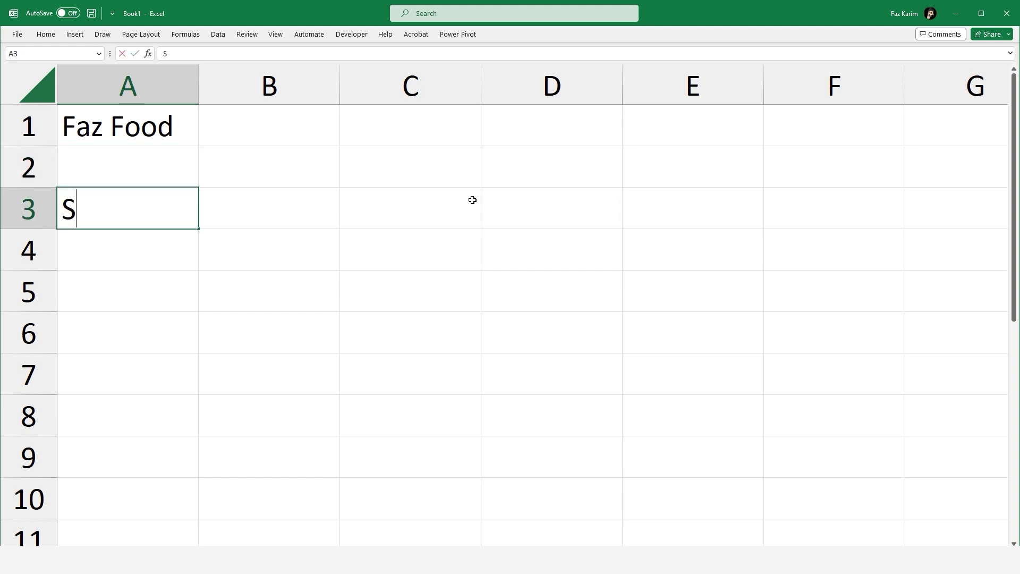
{"action": "type", "text": "alesperson"}
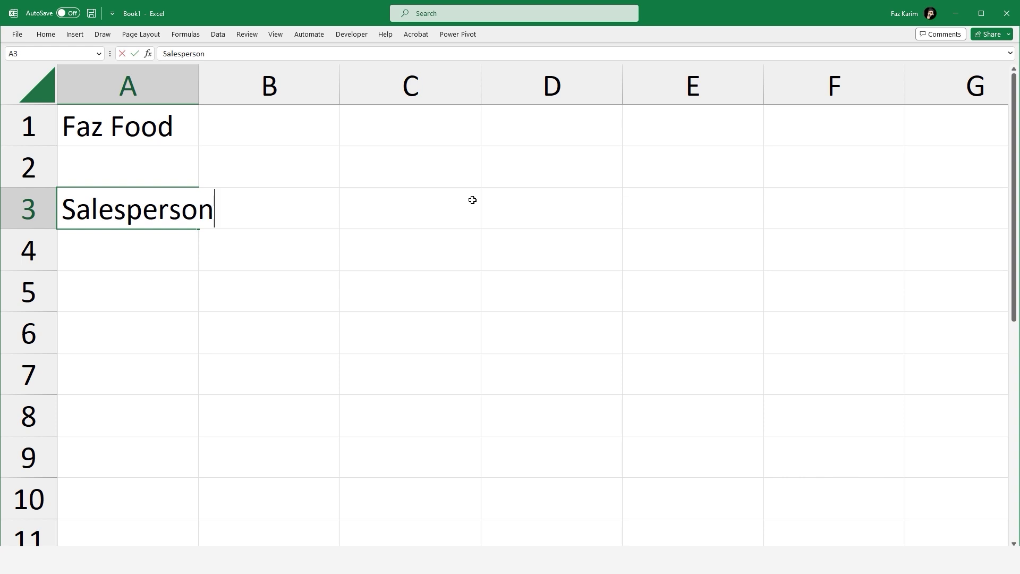
{"action": "key", "text": "Tab"}
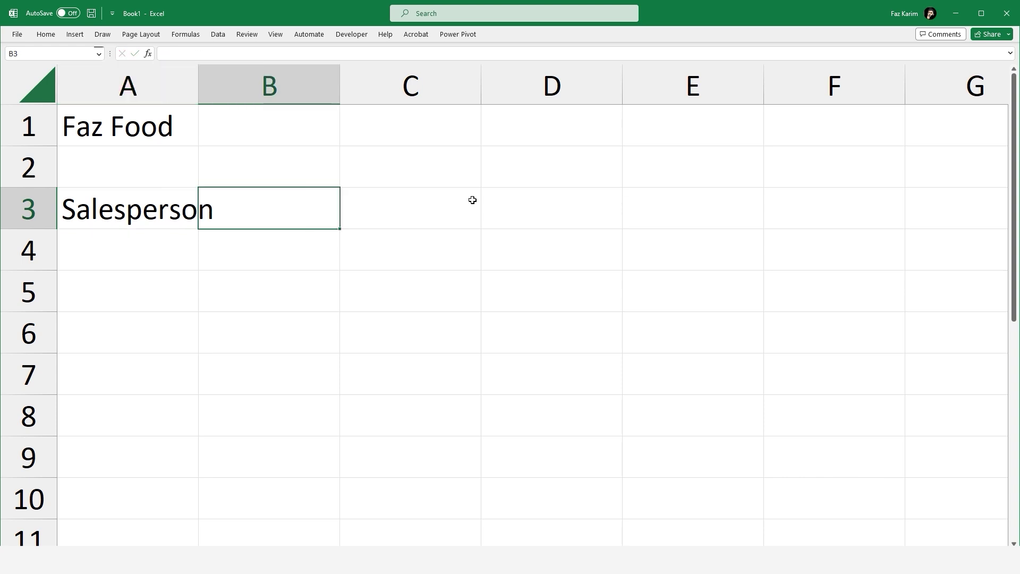
Enter "Week 1" in B3, fill the series across to "Week 4" in E3, and autofit the width of column A.
{"action": "type", "text": "Week 1"}
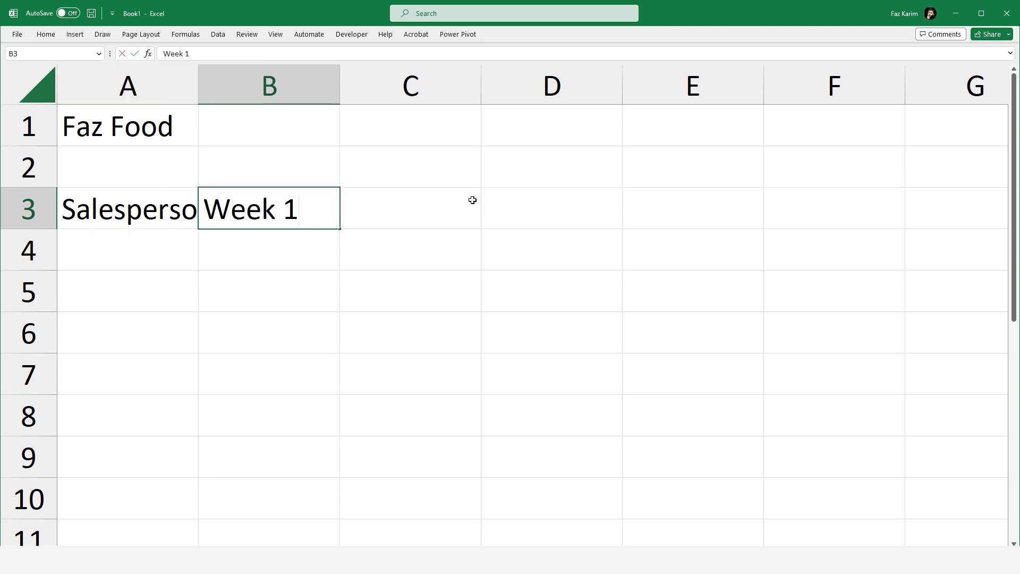
{"action": "left_click", "coordinate": [330, 243]}
{"action": "left_click", "coordinate": [336, 223]}
{"action": "left_click_drag", "start_coordinate": [352, 229], "coordinate": [489, 214]}
{"action": "left_click_drag", "start_coordinate": [553, 208], "coordinate": [568, 218]}
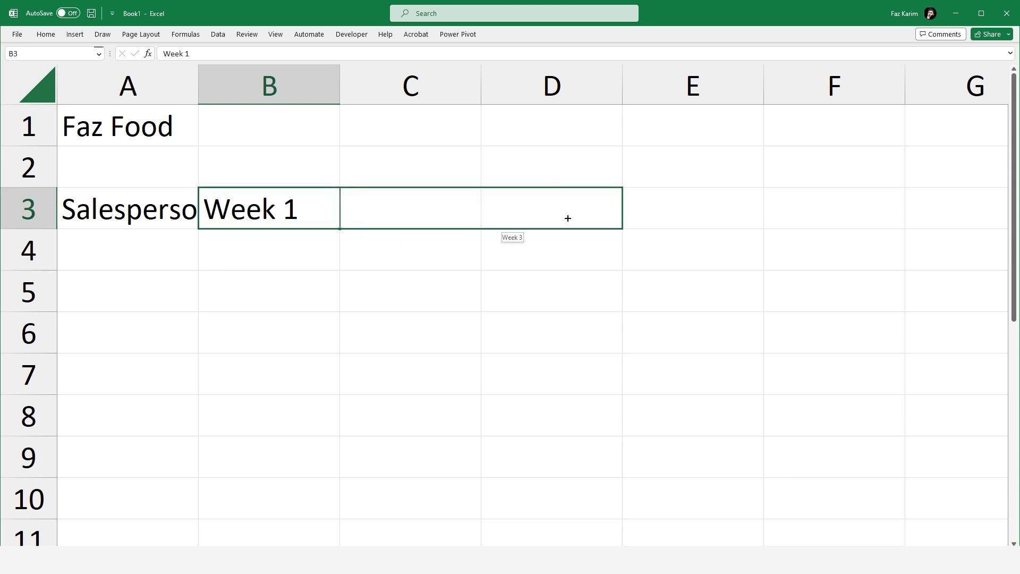
{"action": "left_click_drag", "start_coordinate": [691, 216], "coordinate": [693, 223]}
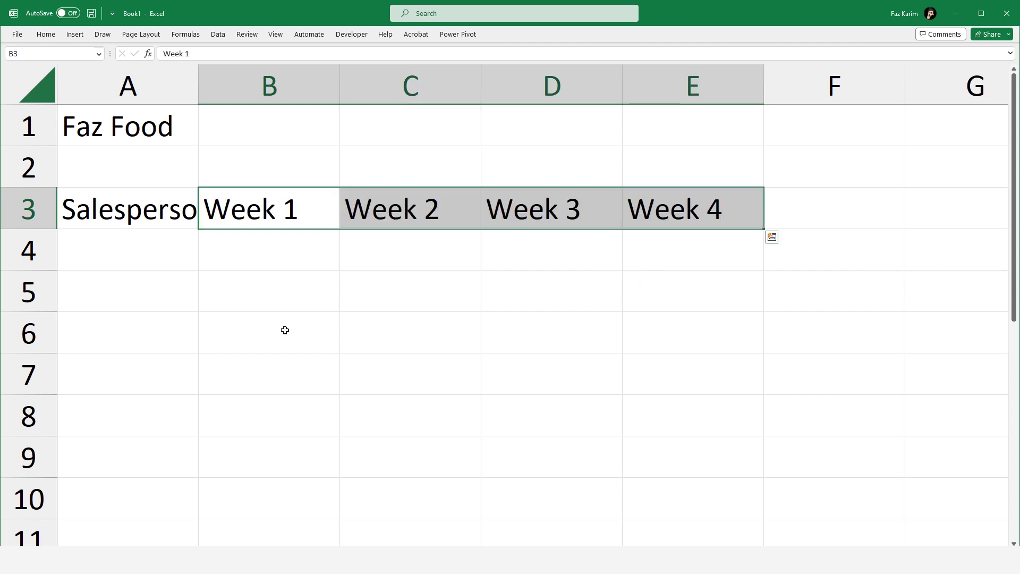
{"action": "double_click", "coordinate": [198, 86]}
{"action": "double_click", "coordinate": [198, 85]}
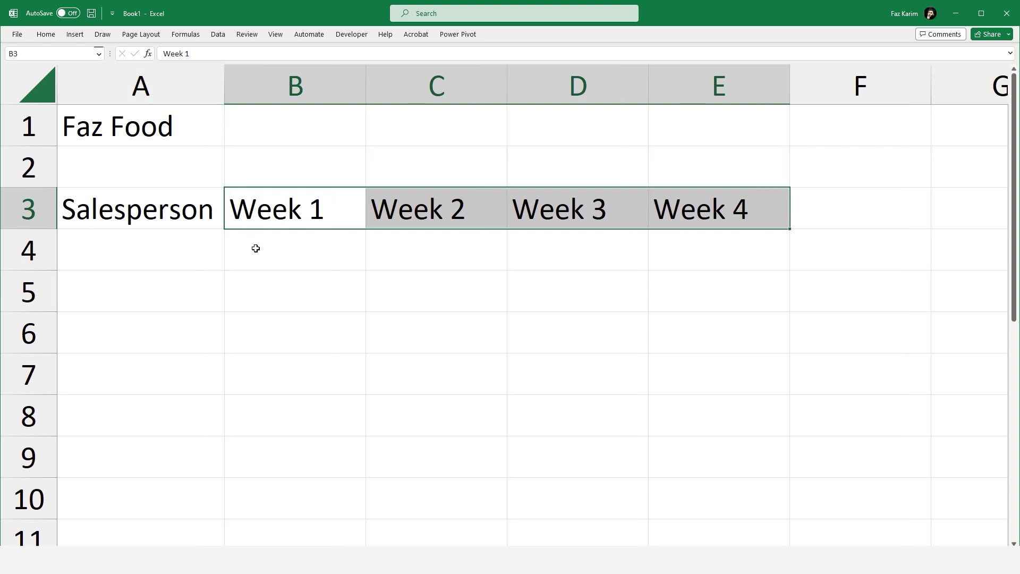
Enter the row labels Salesperson1, Salesperson2 and Salesperson3 in cells A4 through A6.
{"action": "left_click", "coordinate": [103, 265]}
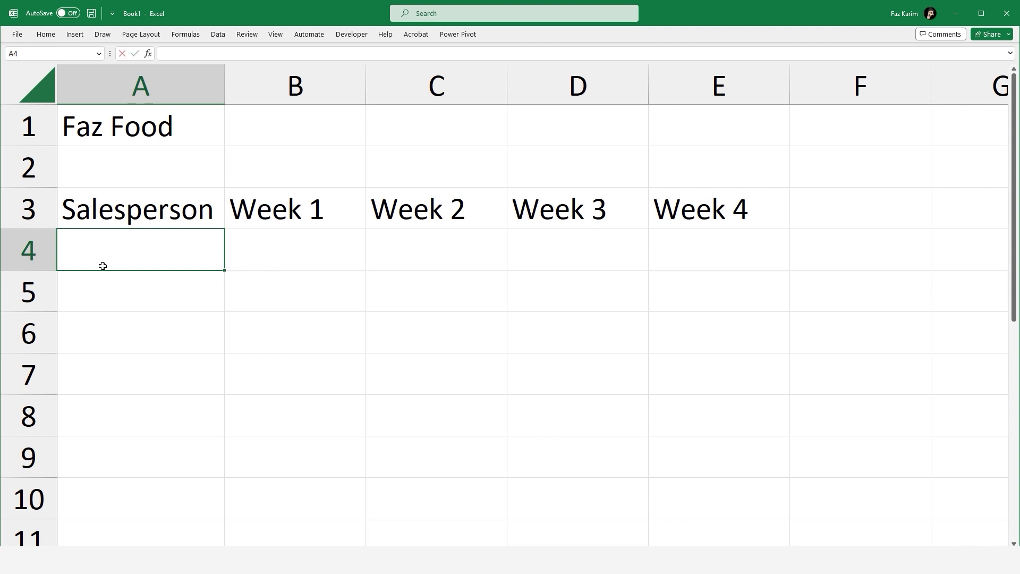
{"action": "type", "text": "Salesper"}
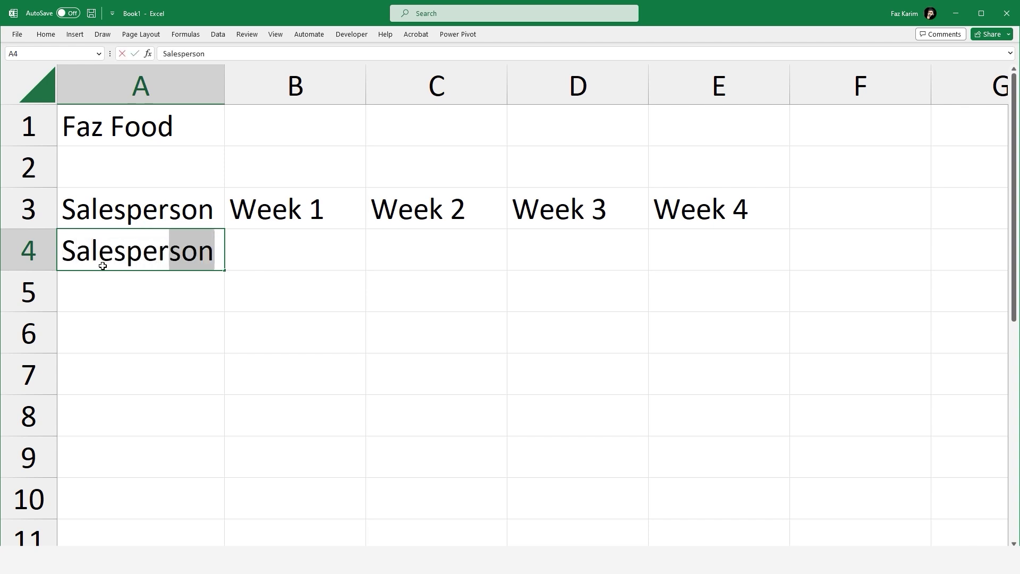
{"action": "type", "text": "son1"}
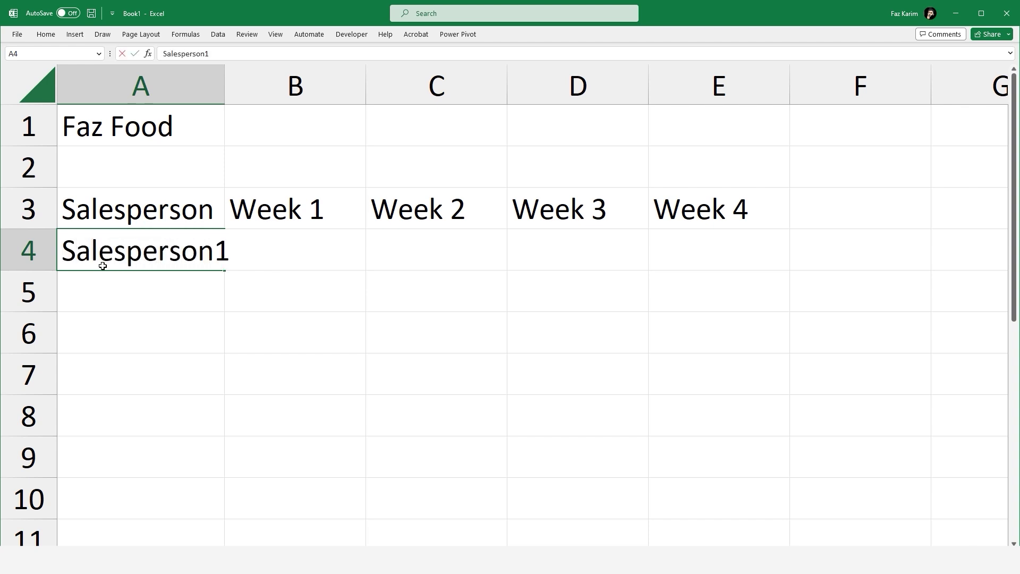
{"action": "key", "text": "Return"}
{"action": "type", "text": "Salesp"}
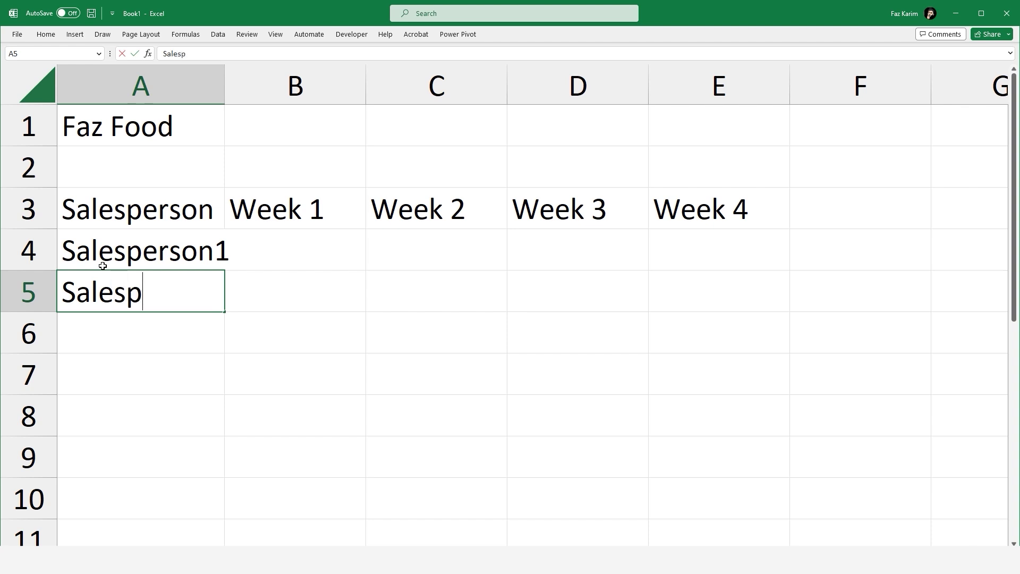
{"action": "type", "text": "erson2"}
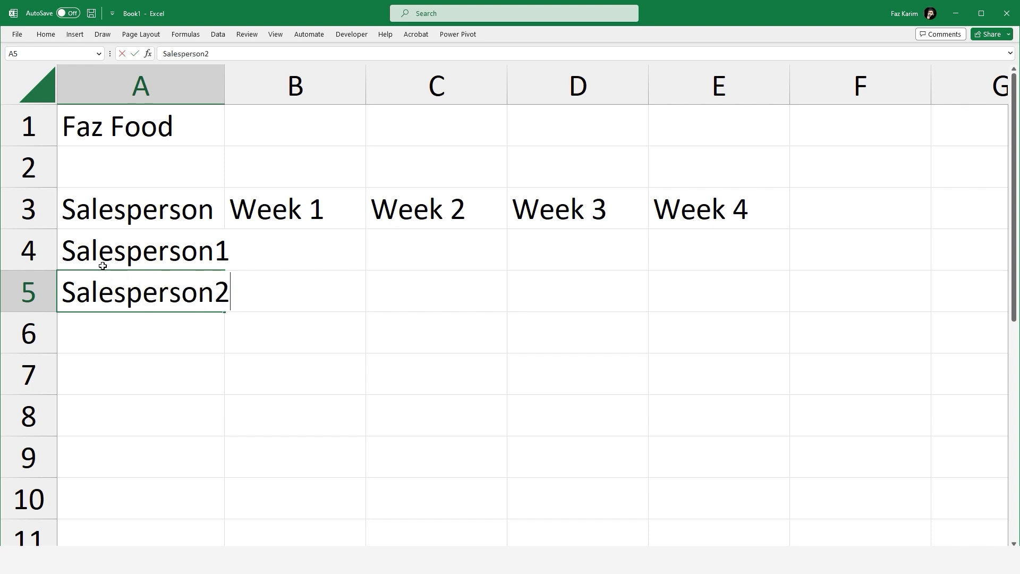
{"action": "key", "text": "Return"}
{"action": "type", "text": "Sale"}
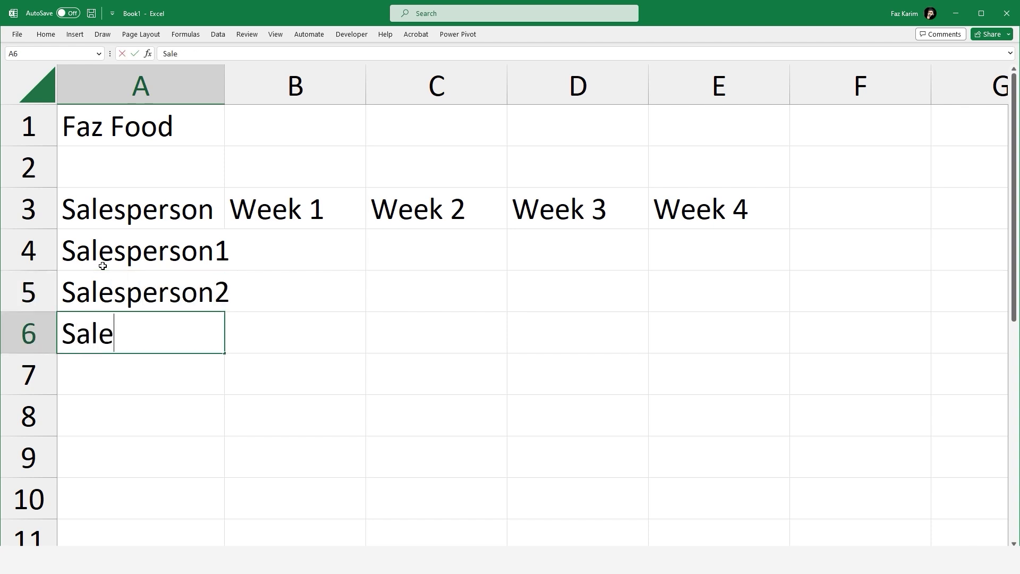
{"action": "type", "text": "sperson3"}
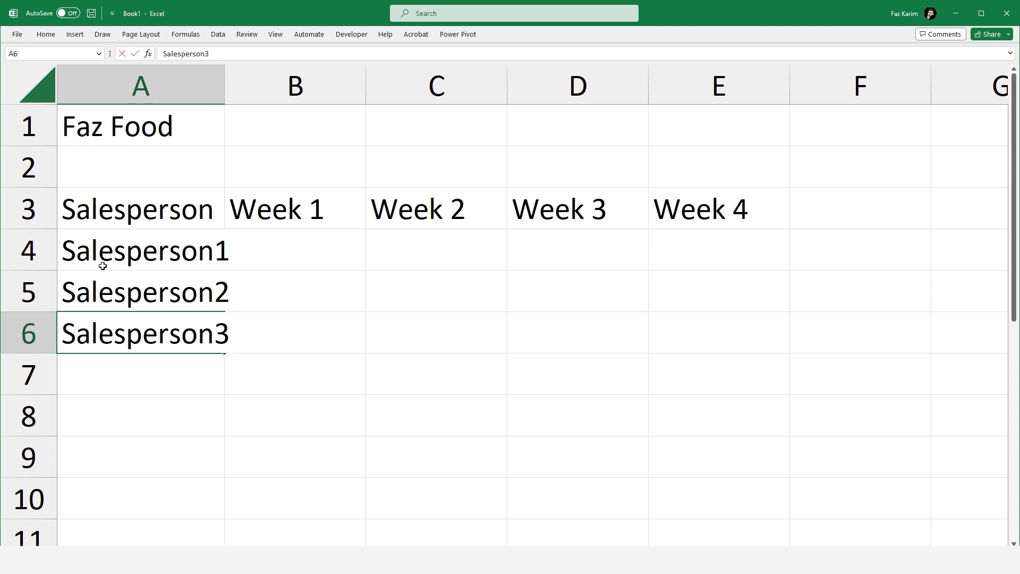
{"action": "left_click", "coordinate": [517, 334]}
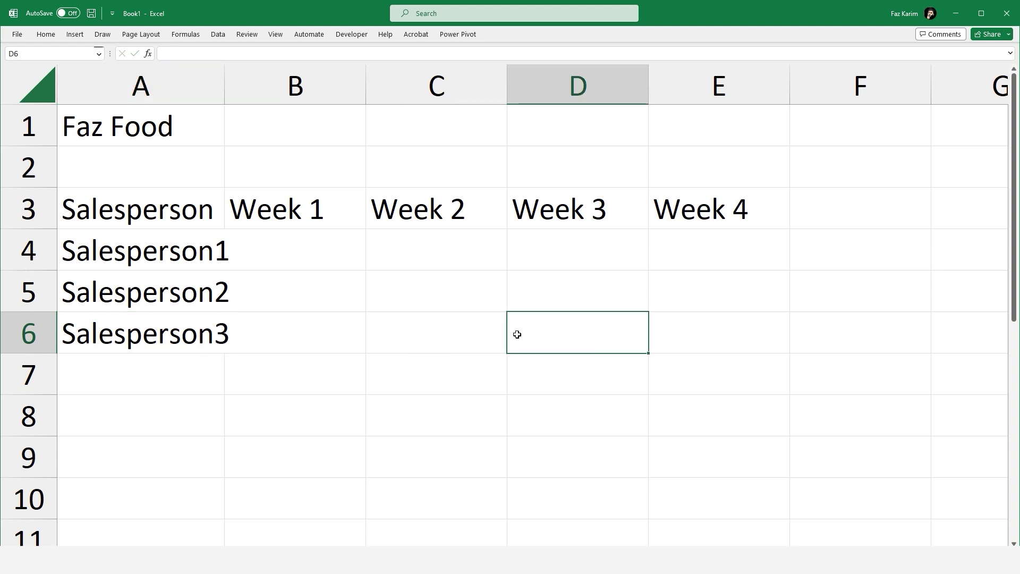
Enter the column header "Totals" in cell F3.
{"action": "left_click", "coordinate": [831, 223]}
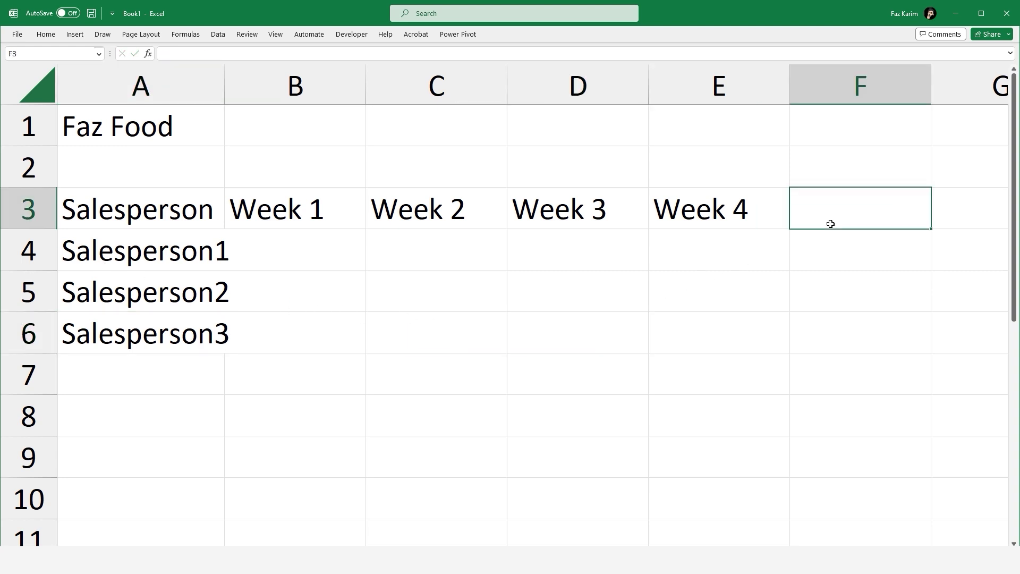
{"action": "type", "text": "Totals"}
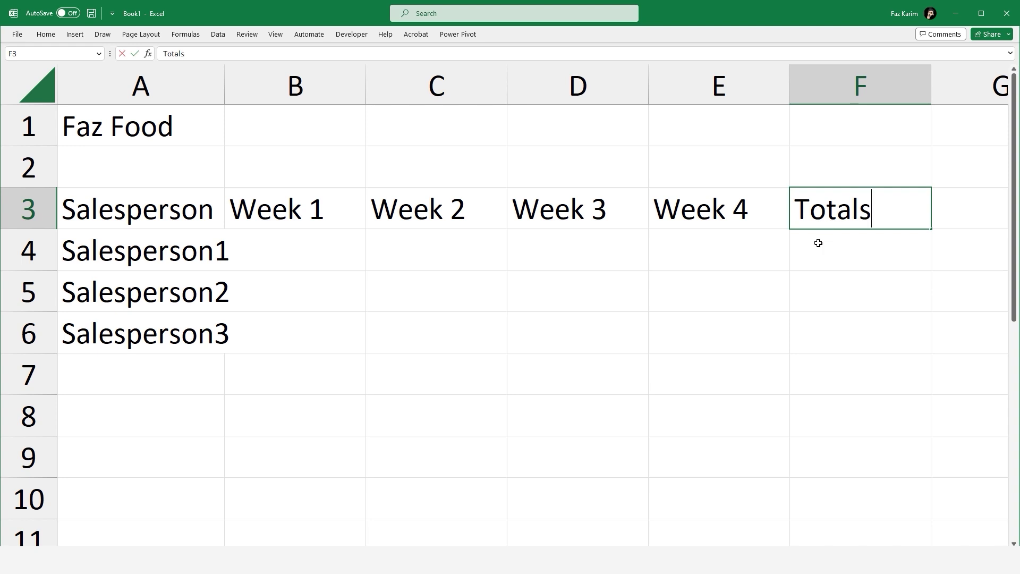
{"action": "left_click", "coordinate": [818, 243]}
Enter the formula =SUM(B4:E4) in F4 and fill it down to F6.
{"action": "type", "text": "=sum"}
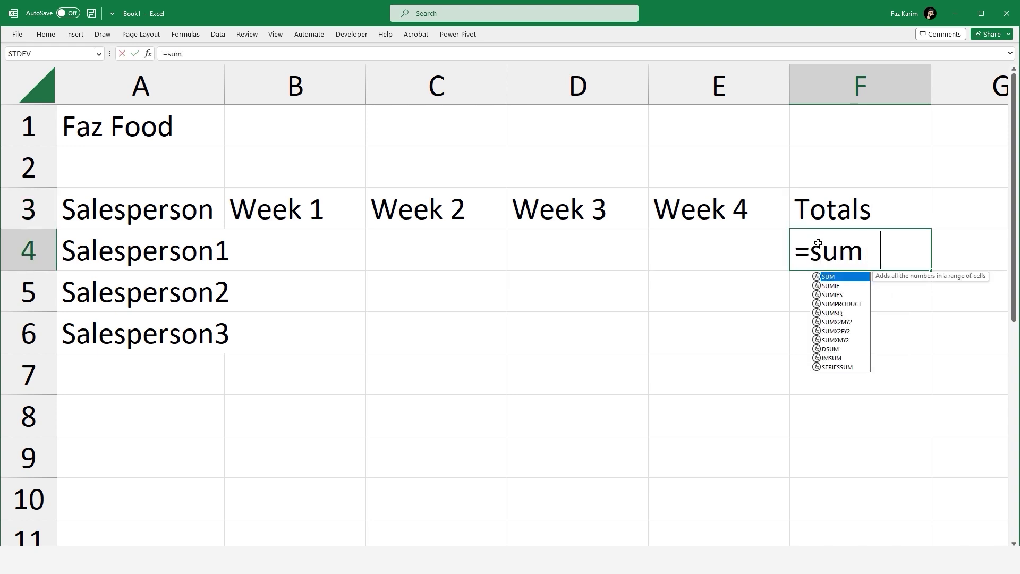
{"action": "key", "text": "Tab"}
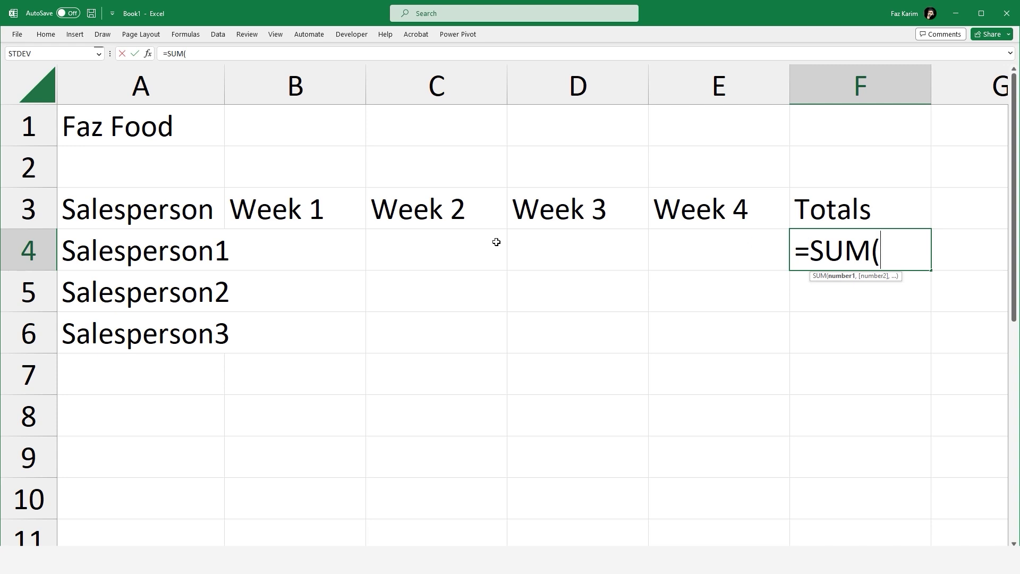
{"action": "left_click_drag", "start_coordinate": [262, 247], "coordinate": [700, 251]}
{"action": "type", "text": ")"}
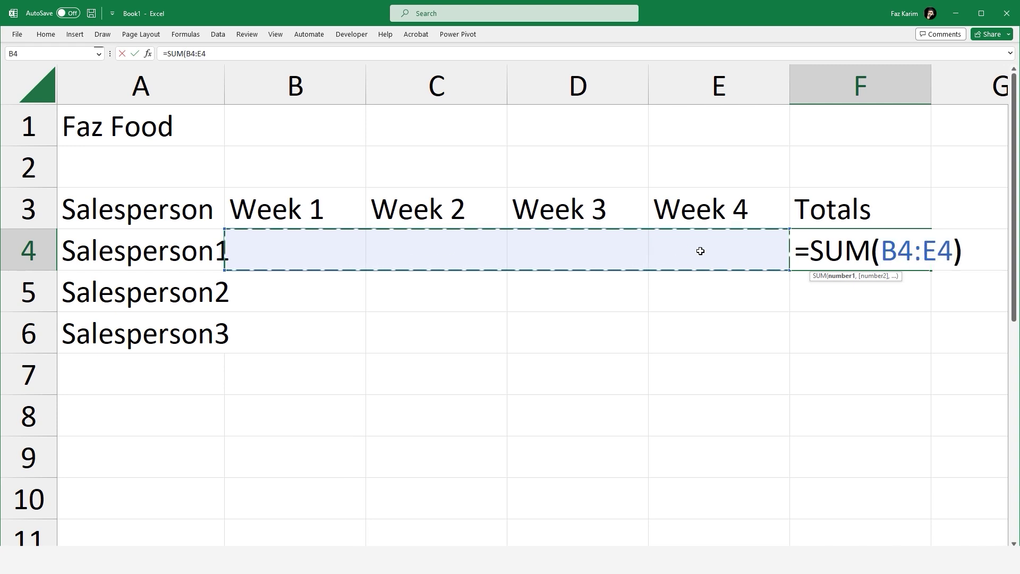
{"action": "key", "text": "Return"}
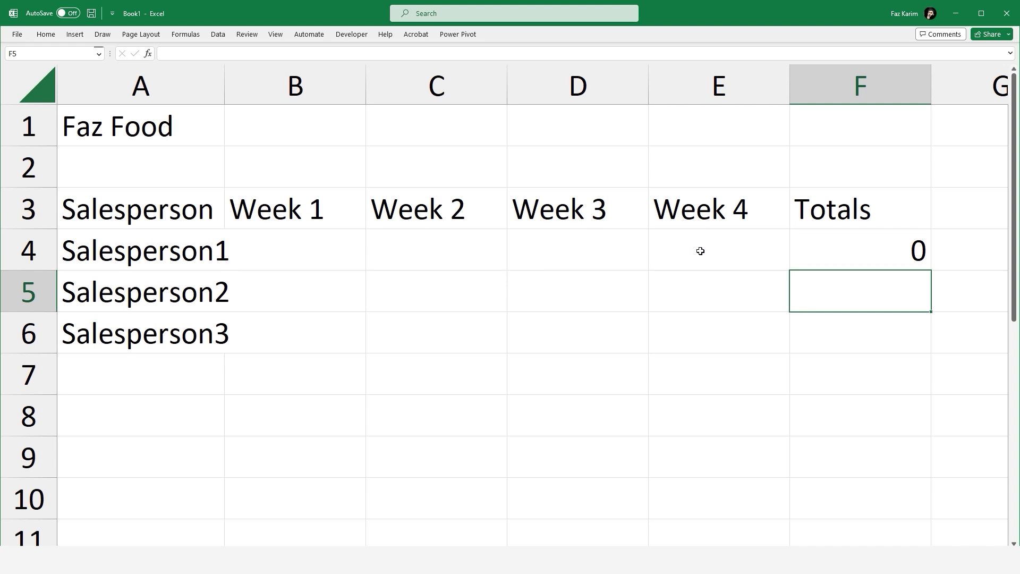
{"action": "left_click", "coordinate": [872, 254]}
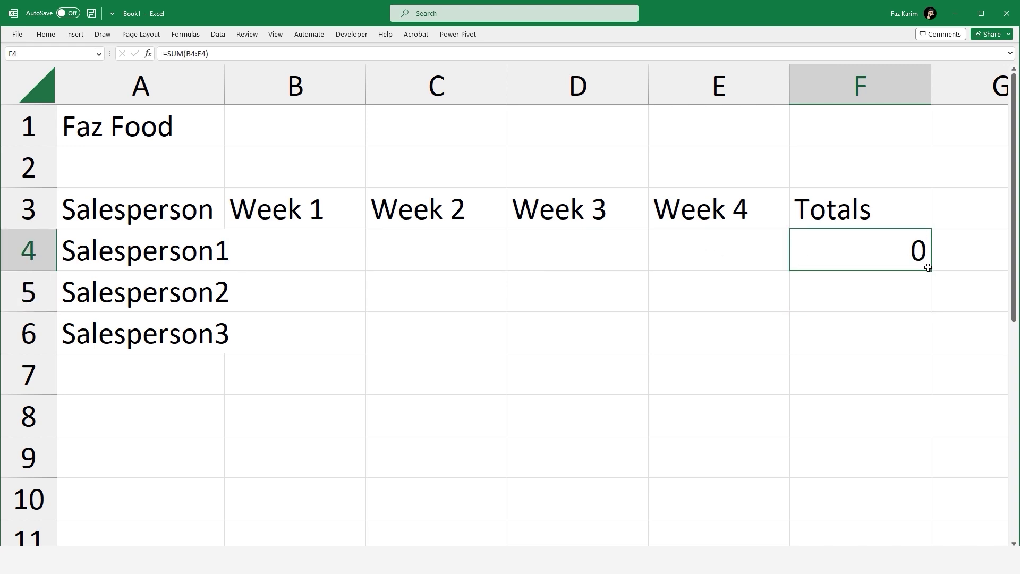
{"action": "left_click_drag", "start_coordinate": [930, 271], "coordinate": [931, 339]}
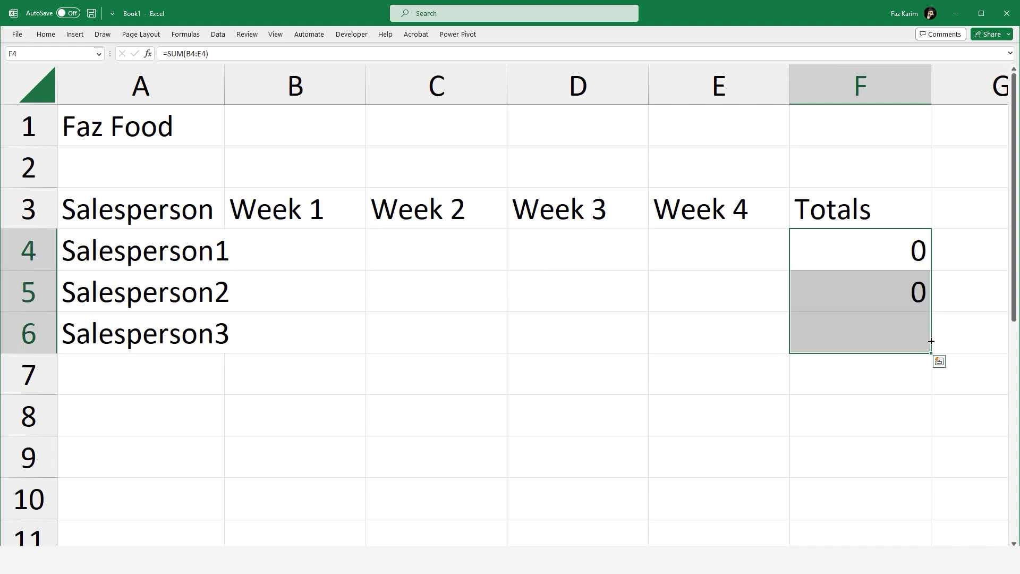
Test the row total by entering 10, 12, 22 and 23 in B4 through E4, and clear those values.
{"action": "left_click", "coordinate": [270, 240]}
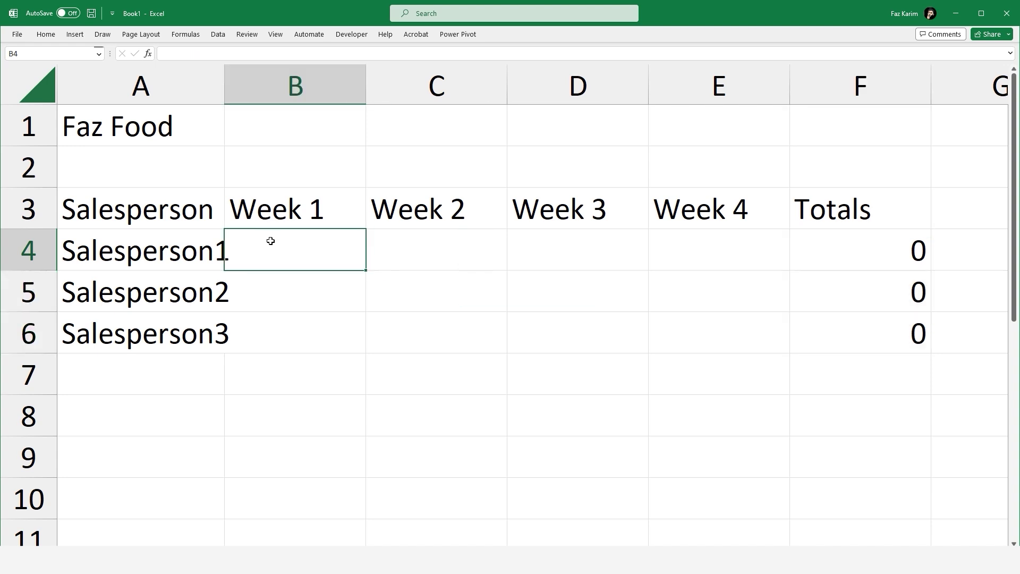
{"action": "type", "text": "10"}
{"action": "key", "text": "Tab"}
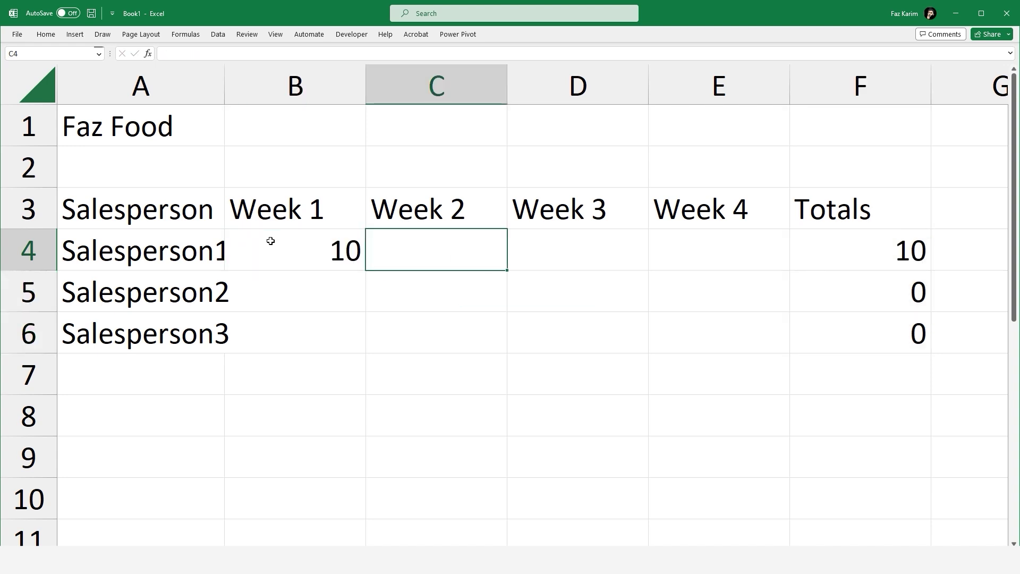
{"action": "type", "text": "12"}
{"action": "key", "text": "Tab"}
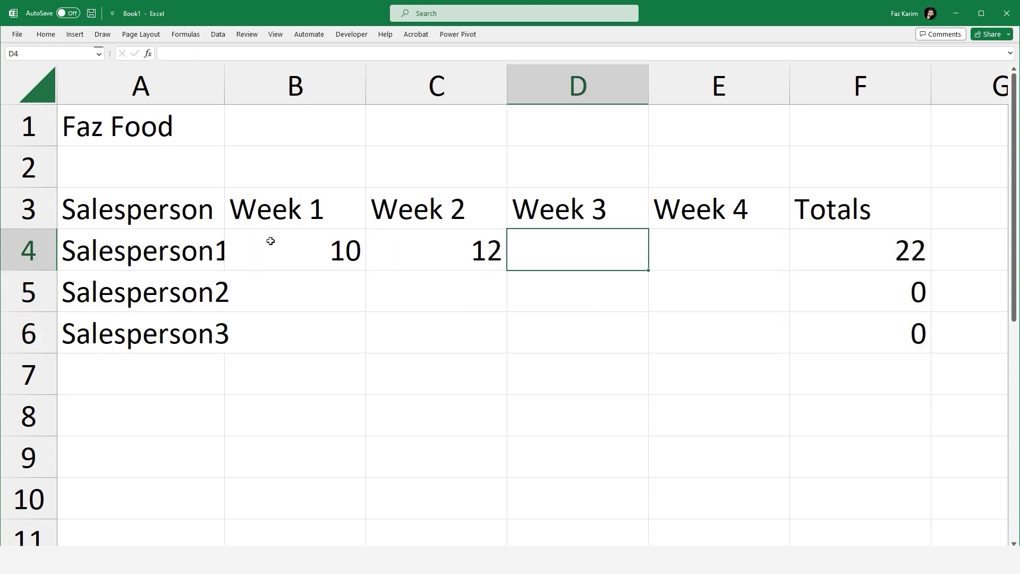
{"action": "type", "text": "22"}
{"action": "key", "text": "Tab"}
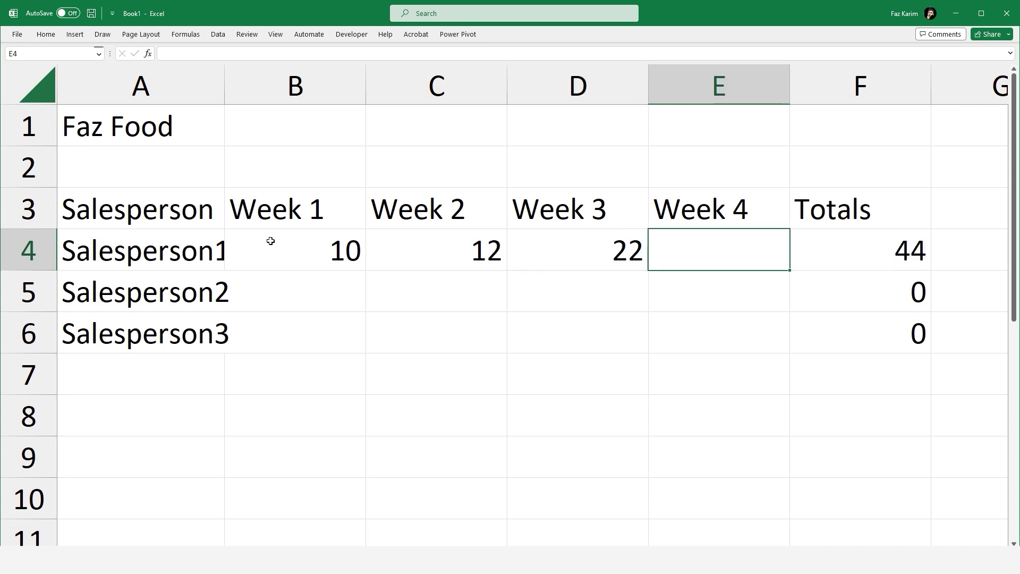
{"action": "type", "text": "23"}
{"action": "key", "text": "Tab"}
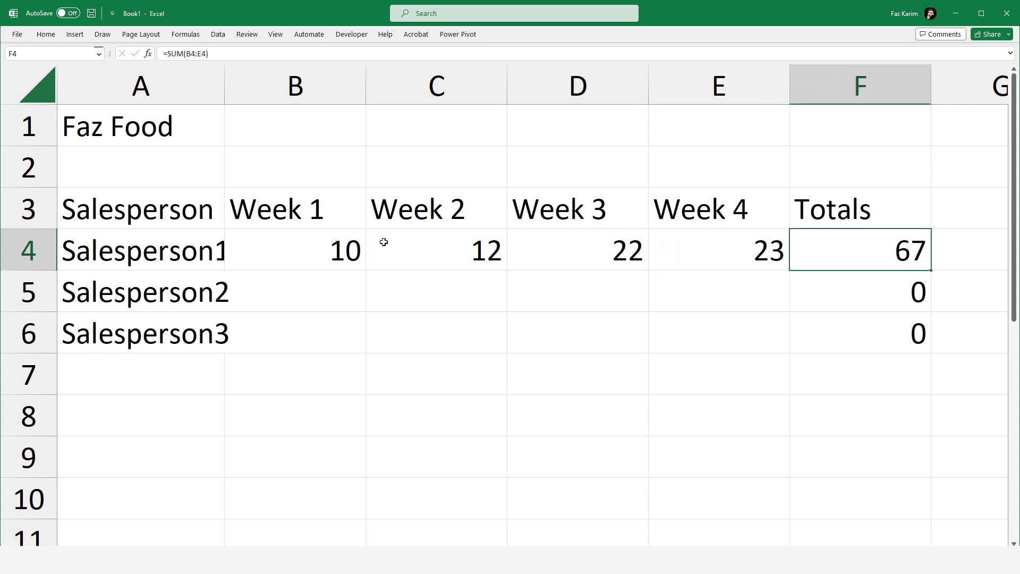
{"action": "left_click_drag", "start_coordinate": [298, 252], "coordinate": [659, 251]}
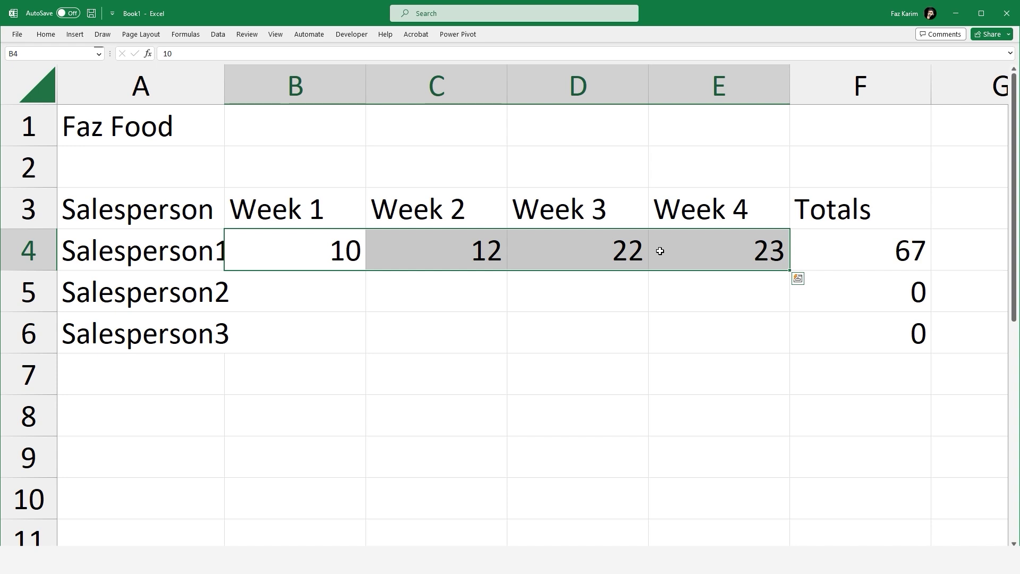
{"action": "key", "text": "Delete"}
Apply the dollar accounting number format to the weekly sales cells B4:E6.
{"action": "left_click_drag", "start_coordinate": [251, 248], "coordinate": [690, 349]}
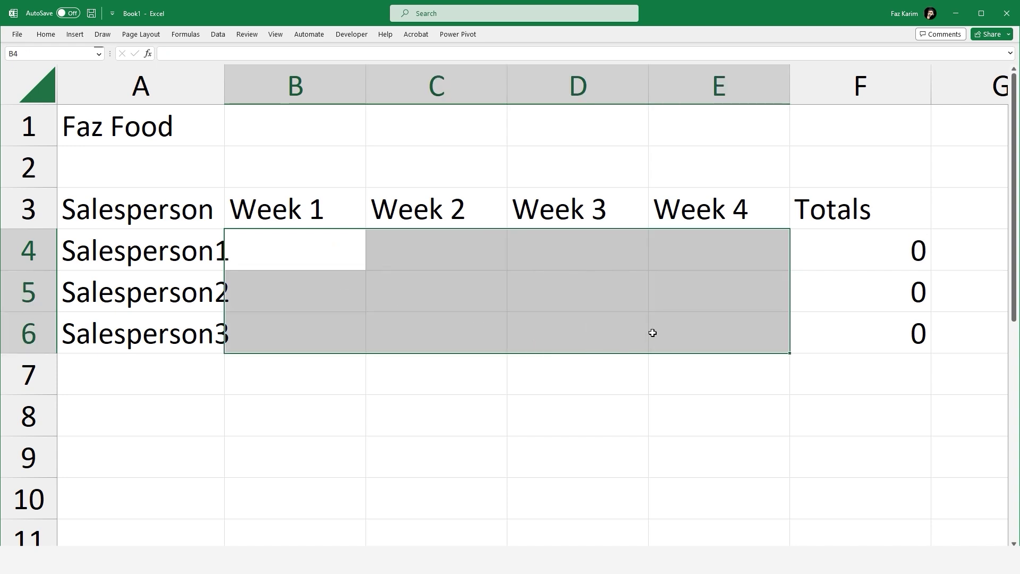
{"action": "left_click", "coordinate": [45, 39]}
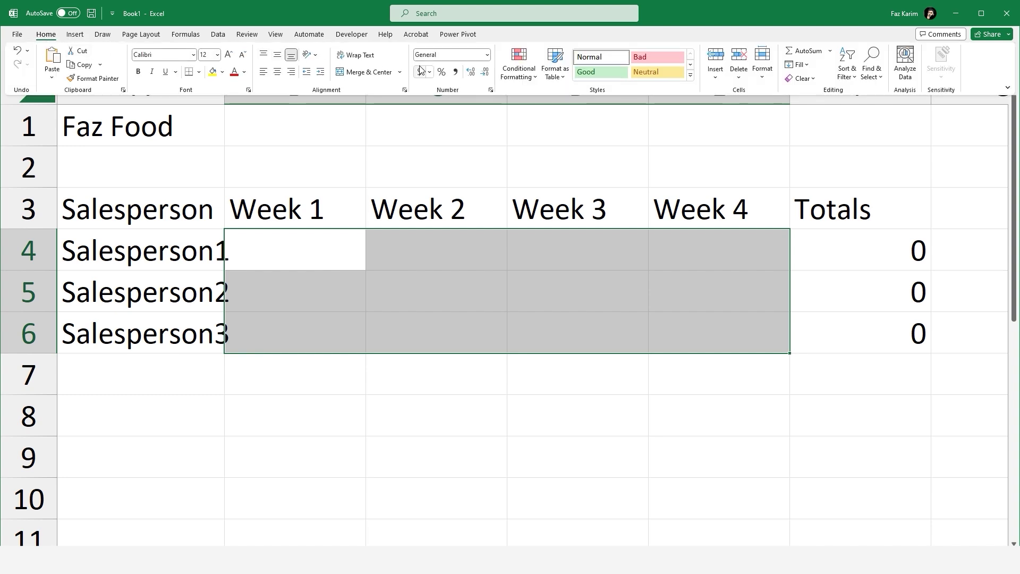
{"action": "left_click", "coordinate": [420, 70]}
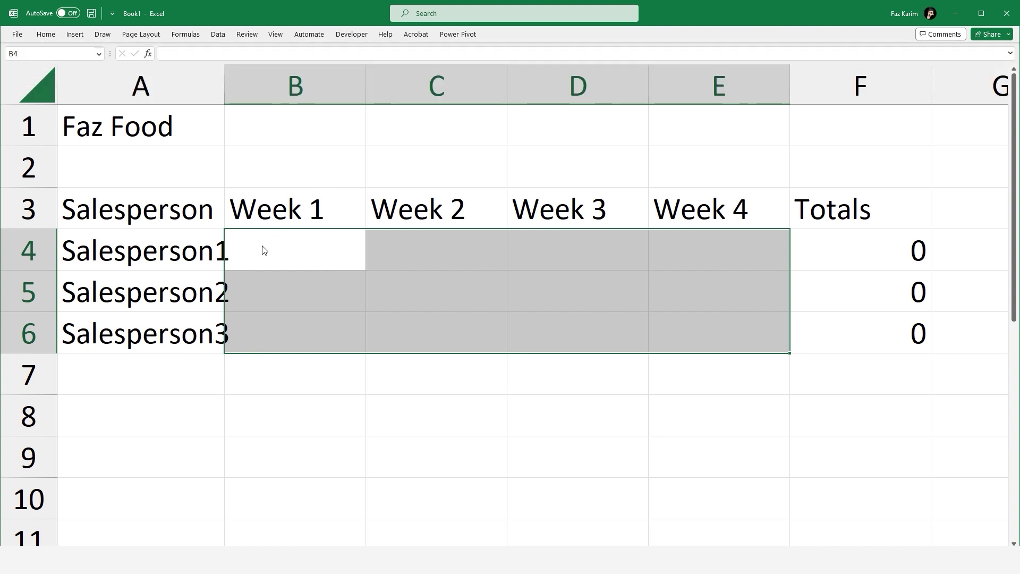
Test the accounting format by entering 1 in B4, and clear the cell.
{"action": "type", "text": "1"}
{"action": "key", "text": "Return"}
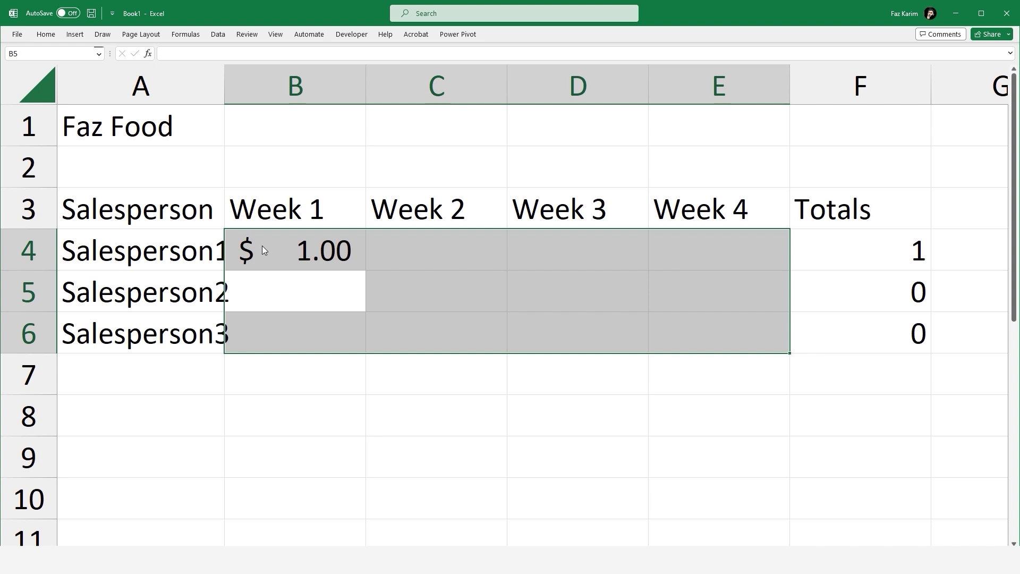
{"action": "left_click", "coordinate": [262, 245]}
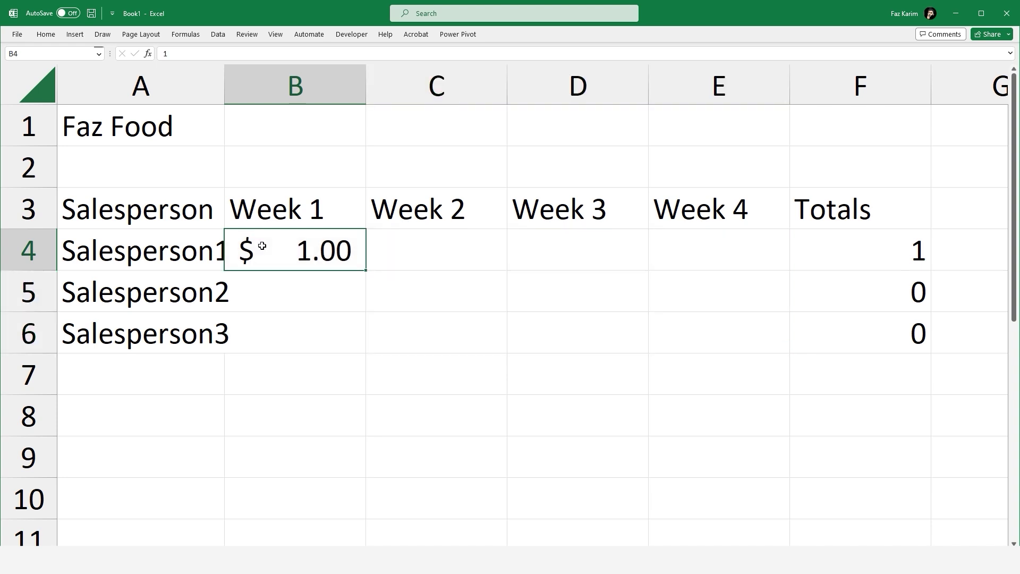
{"action": "key", "text": "Delete"}
{"action": "left_click", "coordinate": [341, 354]}
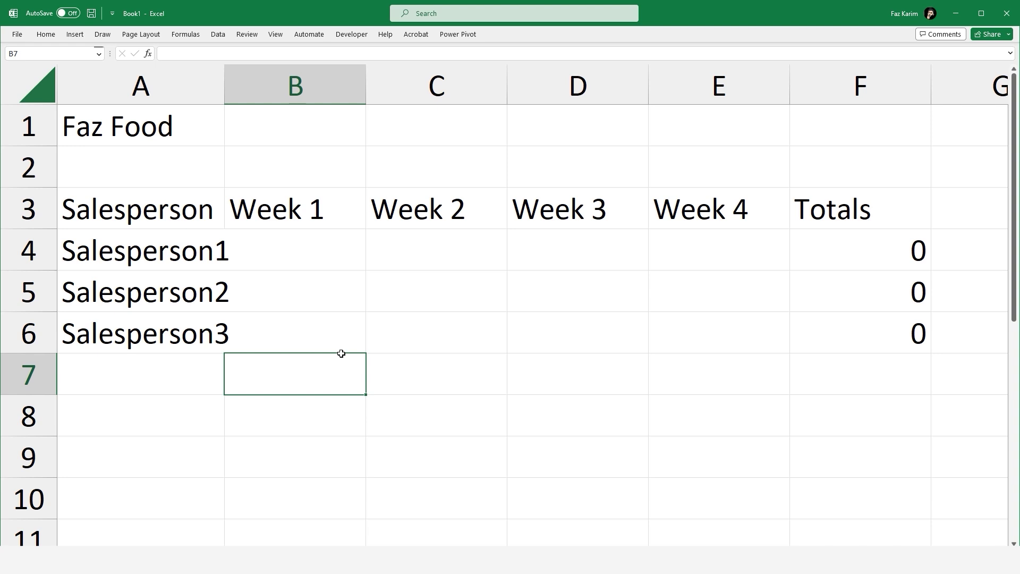
Apply the Heading 3 cell style to the header row A3:F3.
{"action": "left_click", "coordinate": [111, 210]}
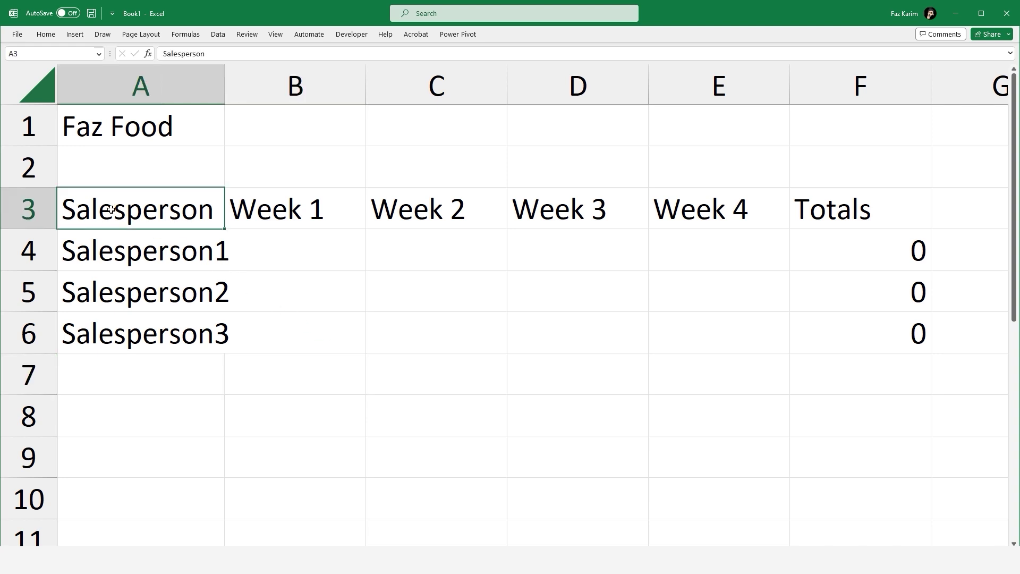
{"action": "key", "text": "ctrl+shift+Right"}
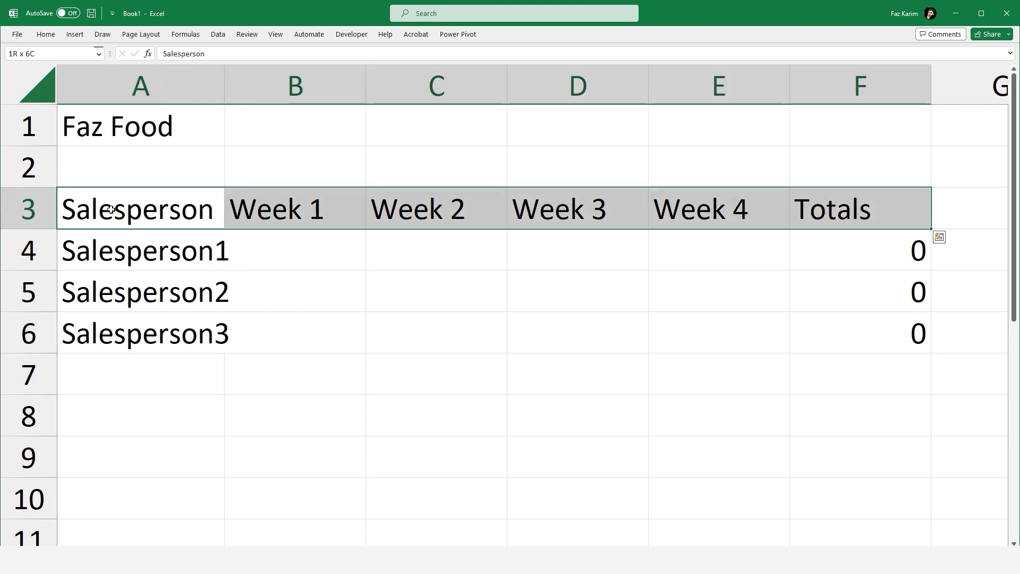
{"action": "left_click", "coordinate": [46, 34]}
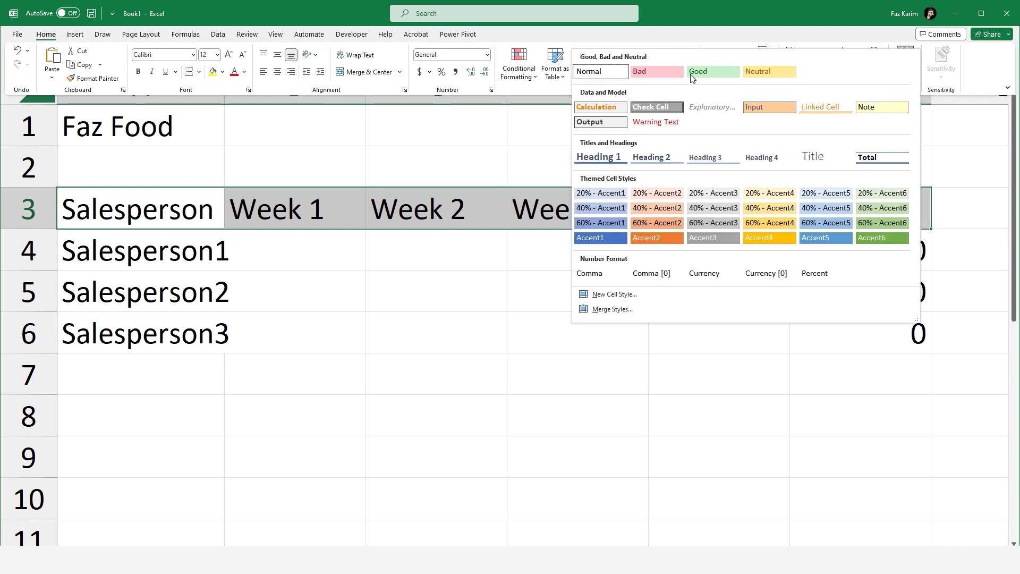
{"action": "left_click", "coordinate": [690, 75]}
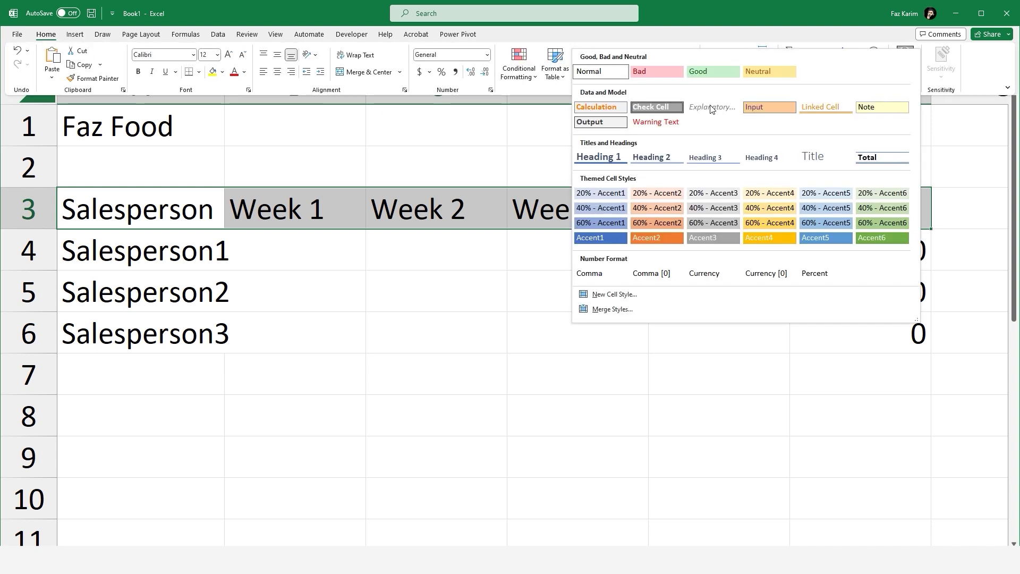
{"action": "left_click", "coordinate": [721, 157]}
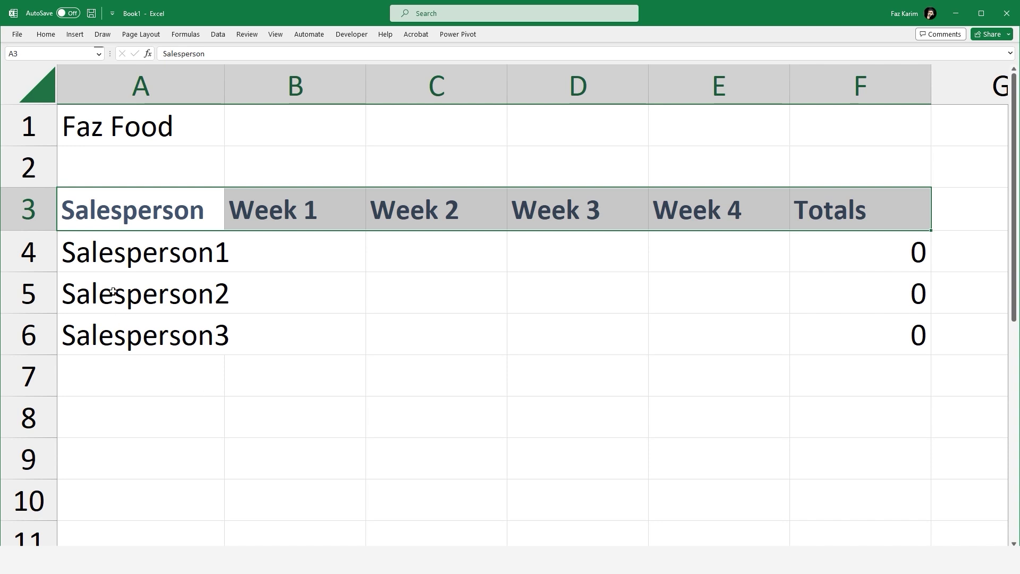
Apply the 20% - Accent1 cell style to the salesperson labels in A4:A6.
{"action": "left_click_drag", "start_coordinate": [118, 237], "coordinate": [126, 335]}
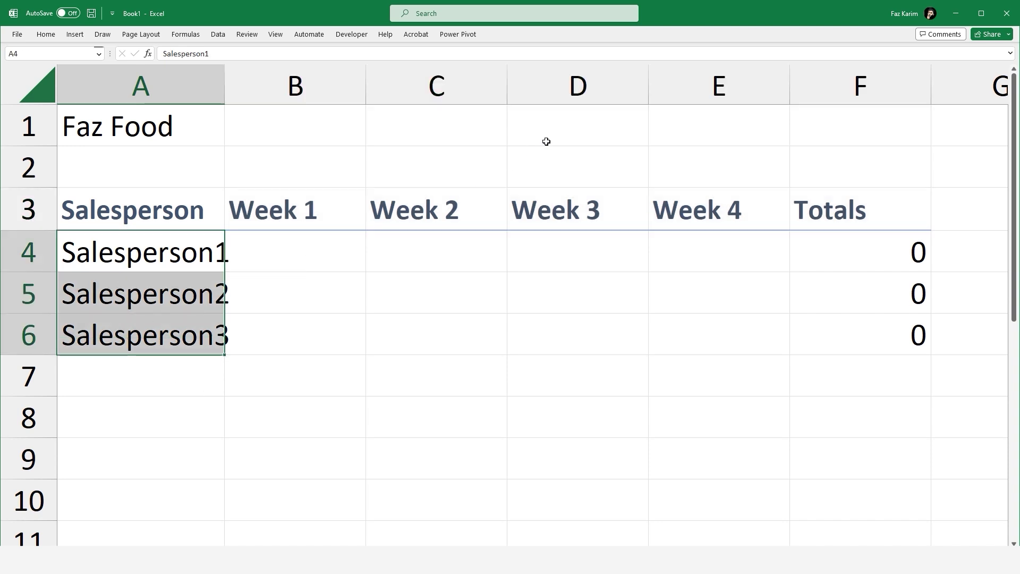
{"action": "left_click", "coordinate": [45, 33]}
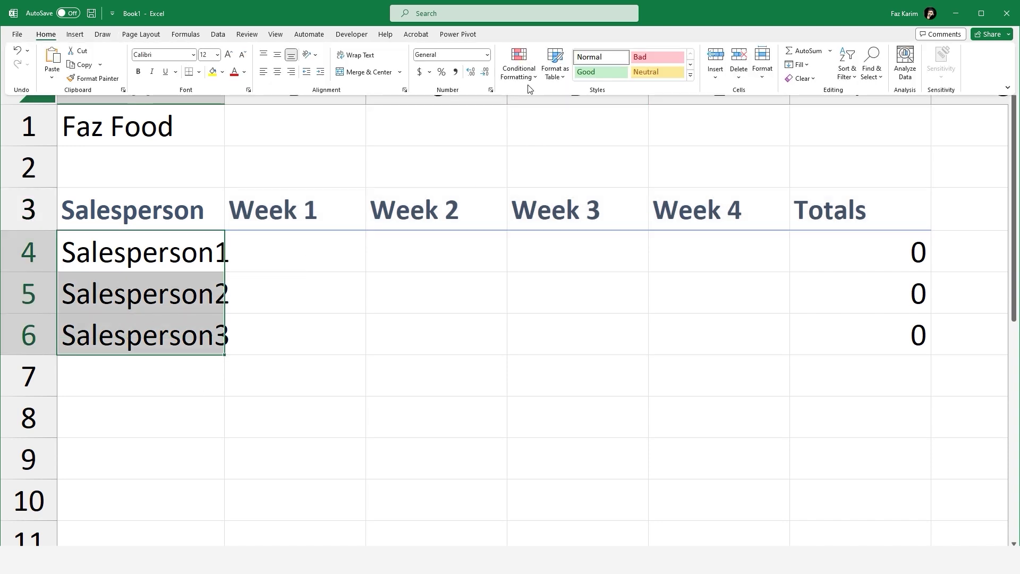
{"action": "left_click", "coordinate": [691, 76]}
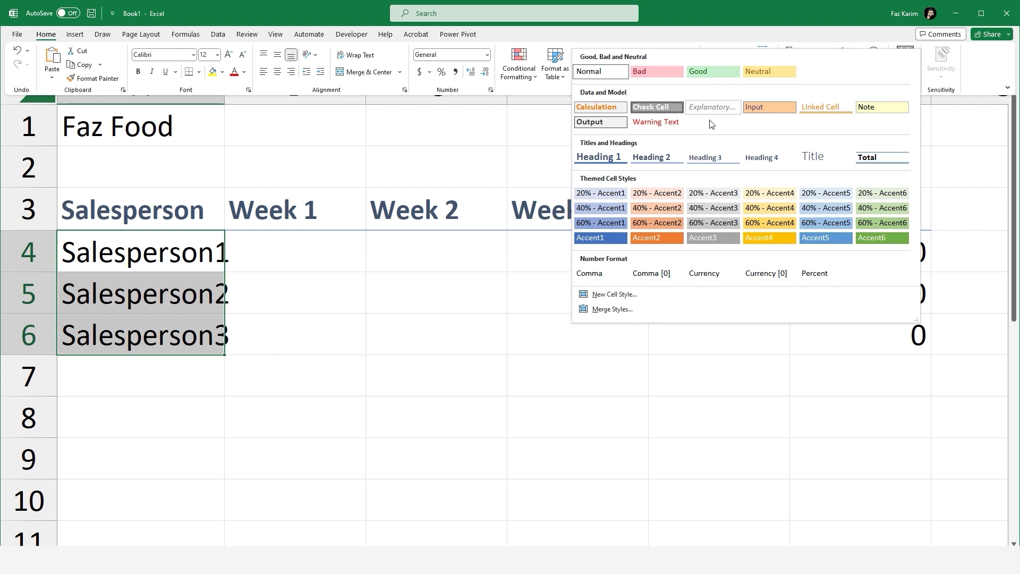
{"action": "left_click", "coordinate": [623, 198]}
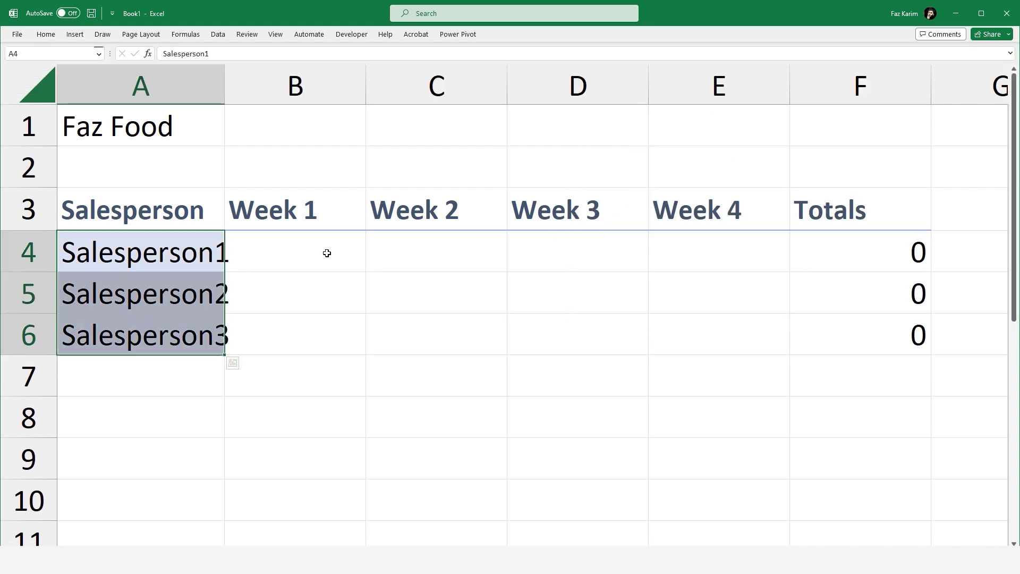
Apply the Input cell style to the weekly sales cells B4:E6.
{"action": "left_click_drag", "start_coordinate": [302, 254], "coordinate": [726, 330]}
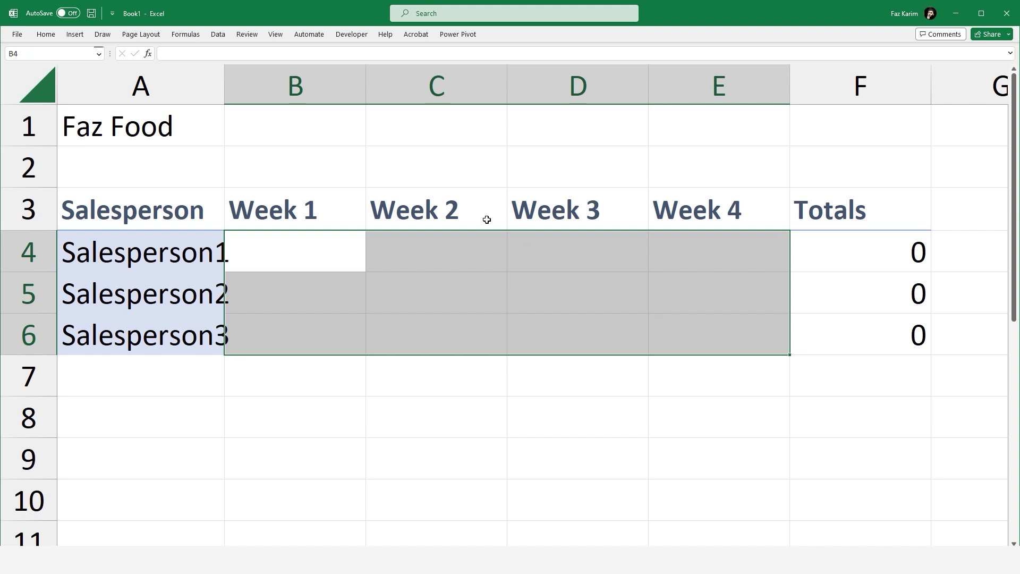
{"action": "left_click", "coordinate": [77, 37]}
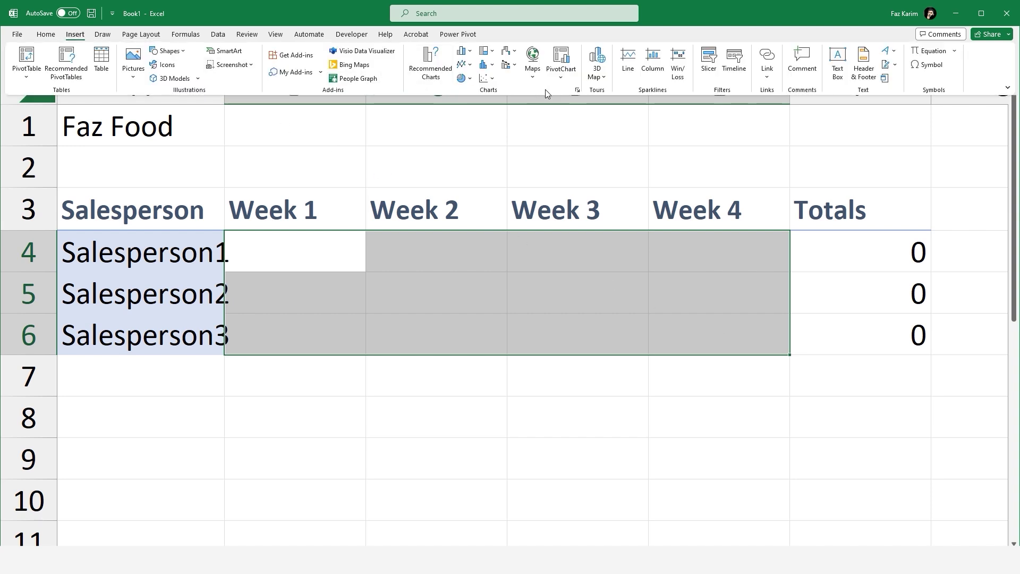
{"action": "left_click", "coordinate": [43, 37]}
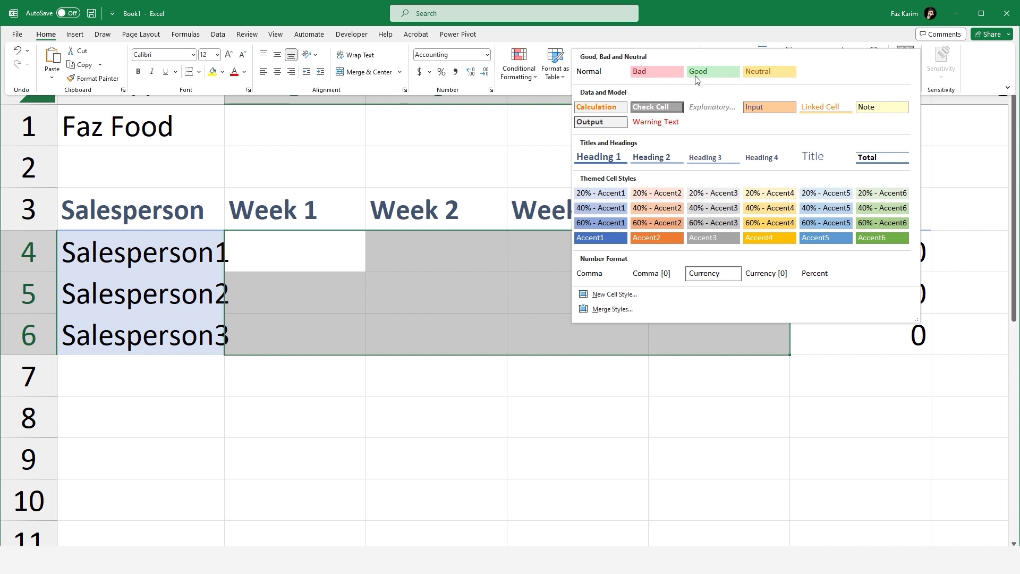
{"action": "left_click", "coordinate": [767, 107]}
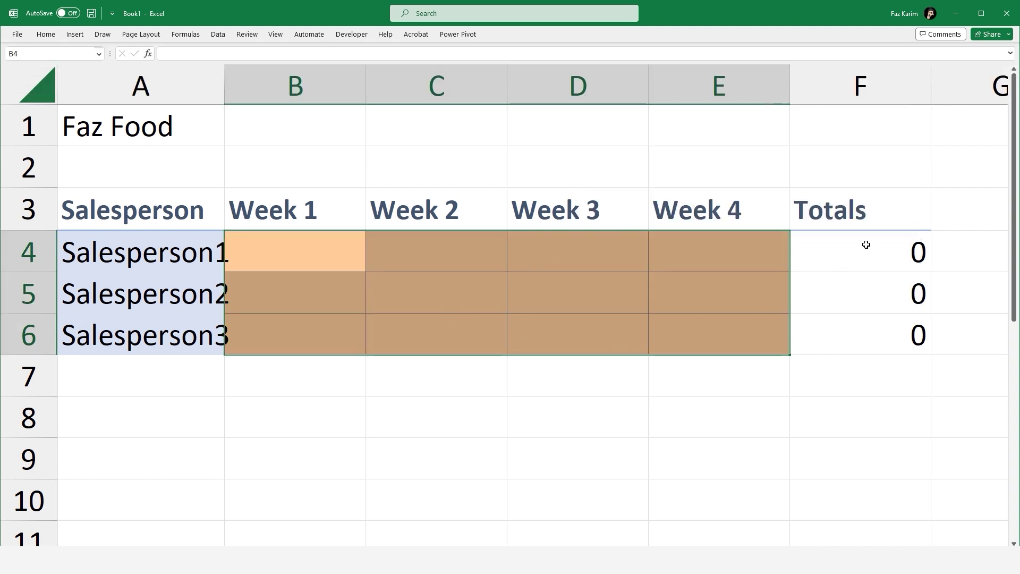
Apply the Output cell style to the Totals column cells F3:F6.
{"action": "left_click_drag", "start_coordinate": [875, 208], "coordinate": [884, 327]}
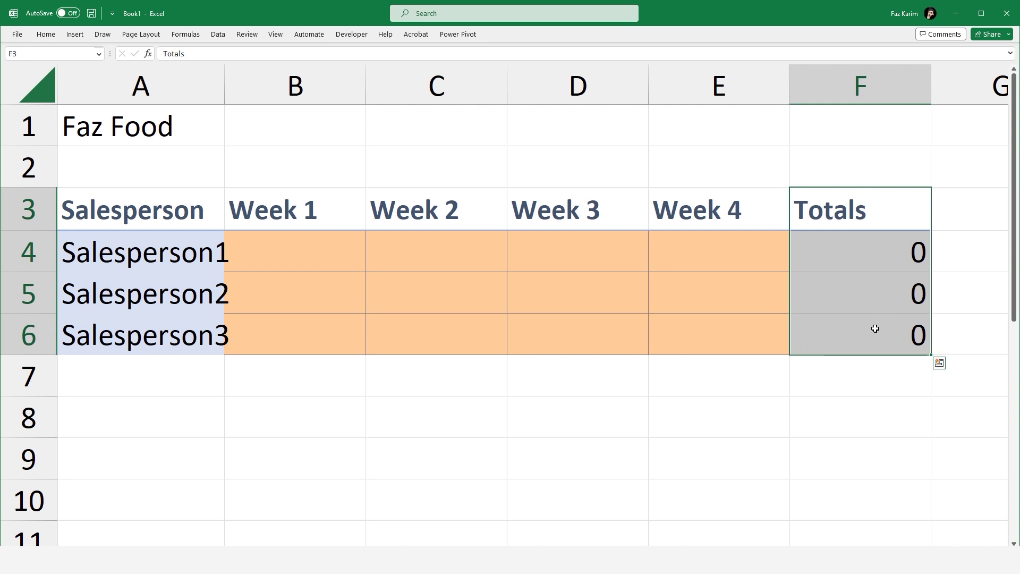
{"action": "left_click", "coordinate": [45, 35]}
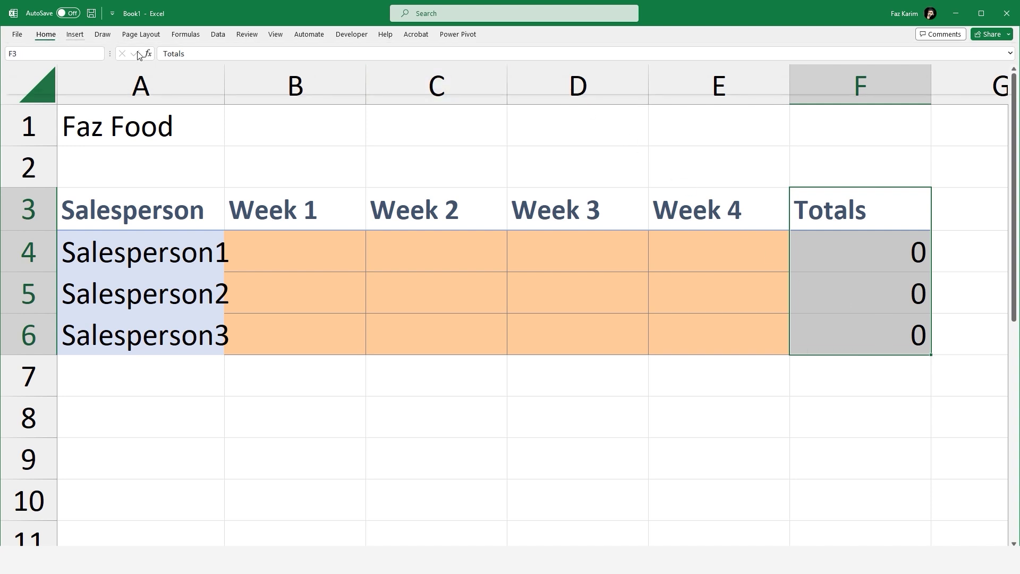
{"action": "left_click", "coordinate": [693, 75]}
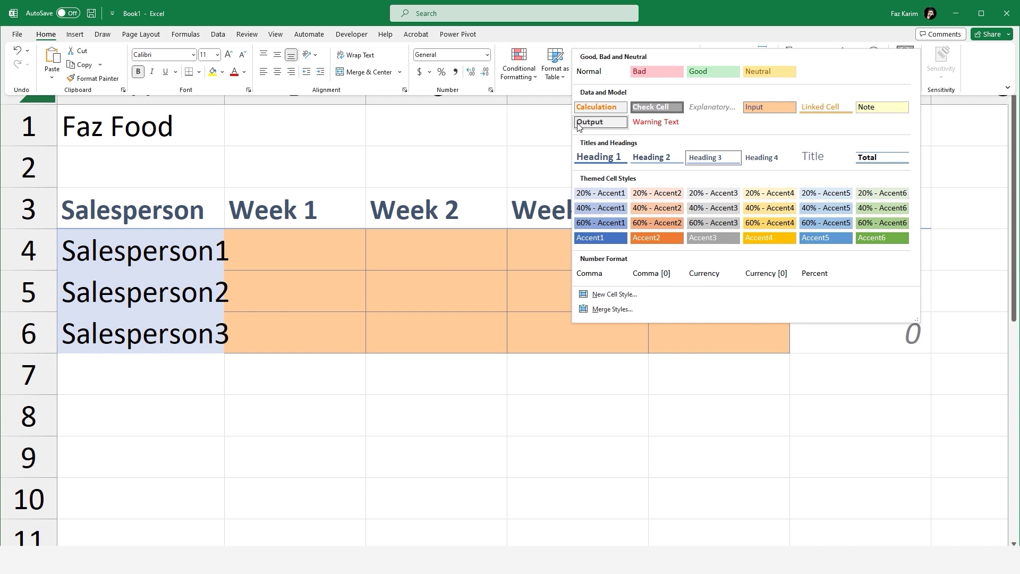
{"action": "left_click", "coordinate": [601, 122]}
{"action": "left_click", "coordinate": [629, 420]}
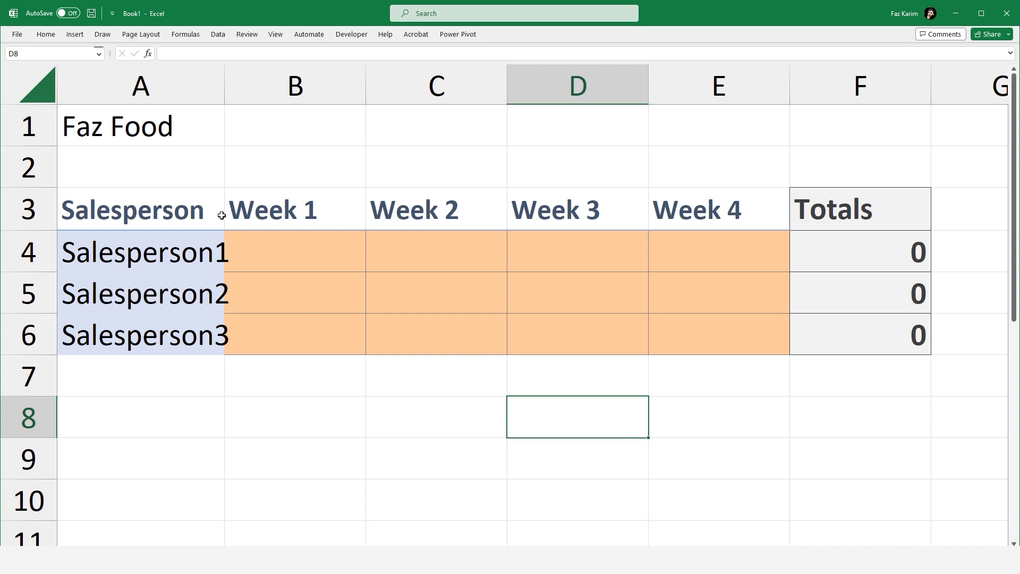
Apply the Title cell style to the Faz Food heading in A1.
{"action": "left_click", "coordinate": [107, 138]}
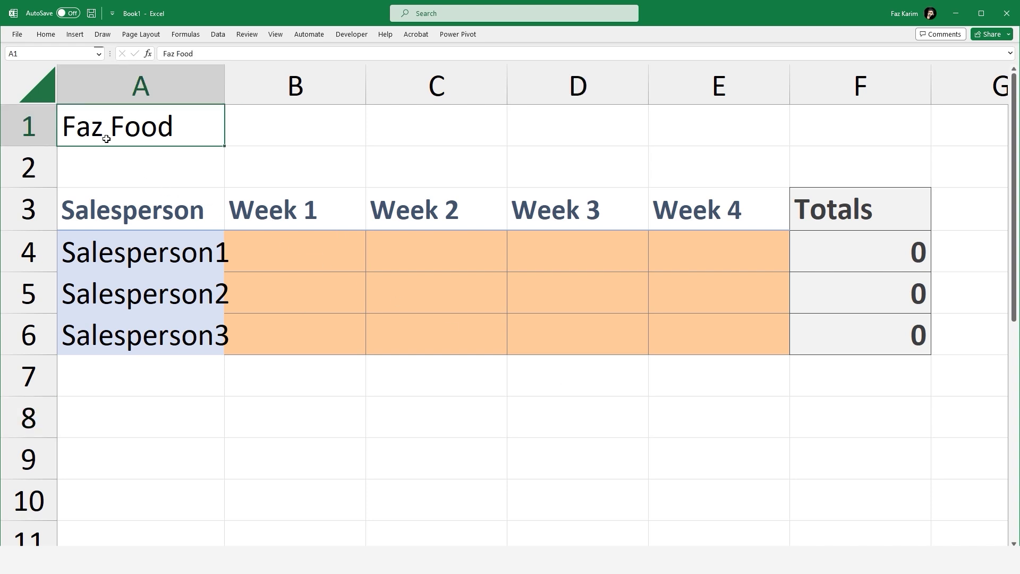
{"action": "left_click", "coordinate": [44, 35]}
{"action": "left_click", "coordinate": [690, 76]}
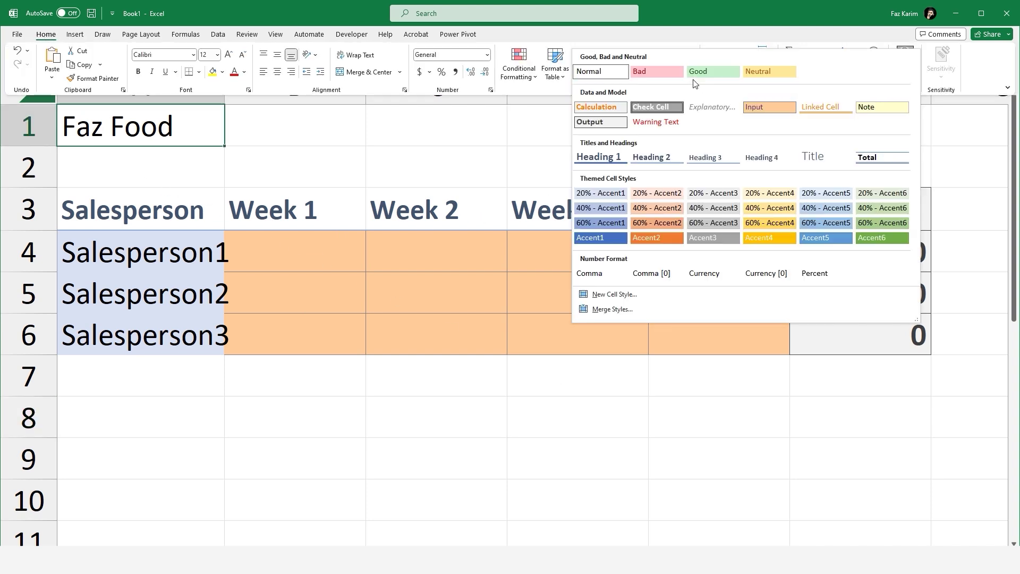
{"action": "left_click", "coordinate": [817, 158]}
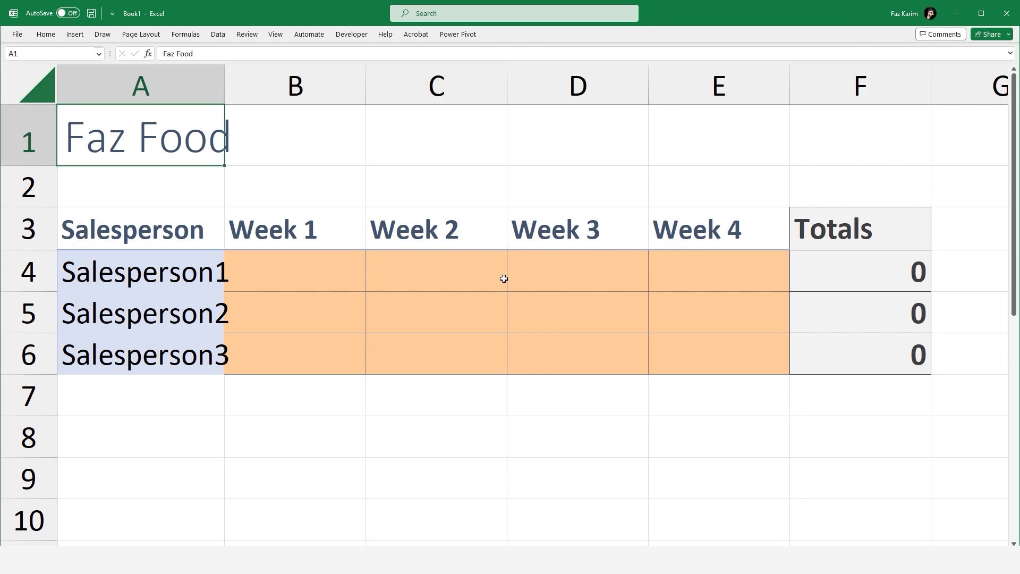
{"action": "left_click", "coordinate": [118, 393]}
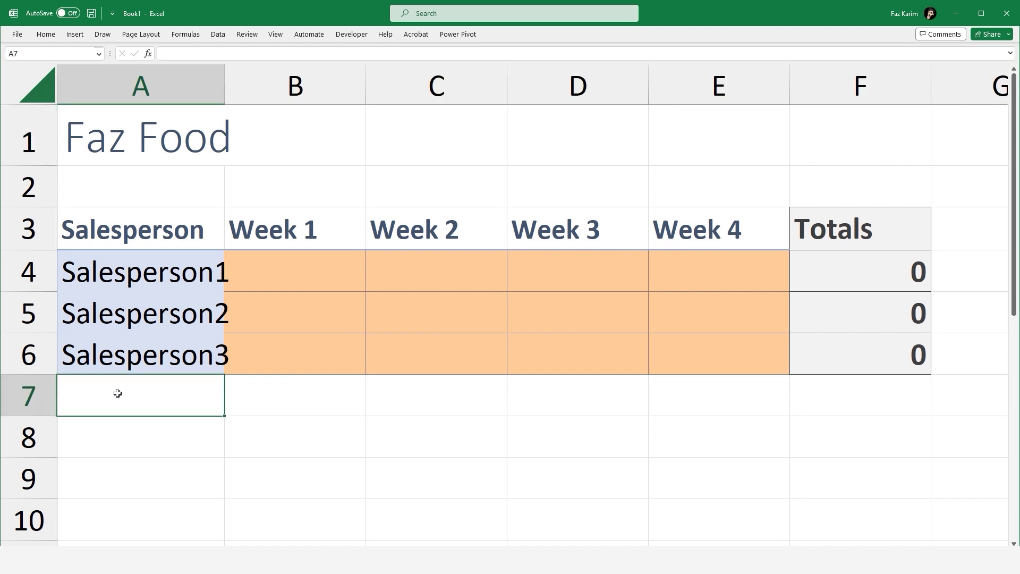
{"action": "scroll", "coordinate": [117, 393], "scroll_direction": "down", "scroll_amount": 1, "text": "ctrl"}
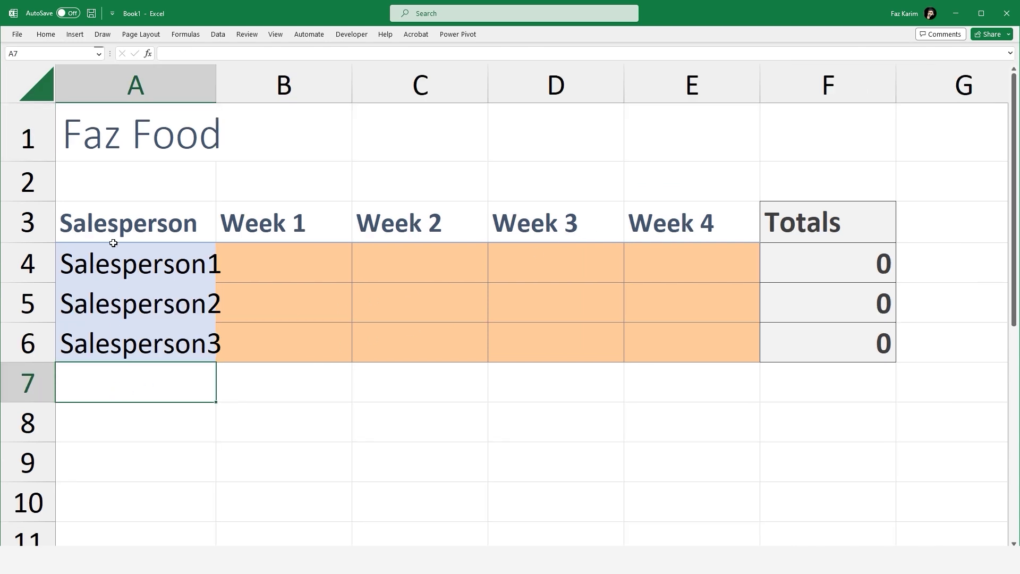
{"action": "left_click_drag", "start_coordinate": [112, 221], "coordinate": [827, 232]}
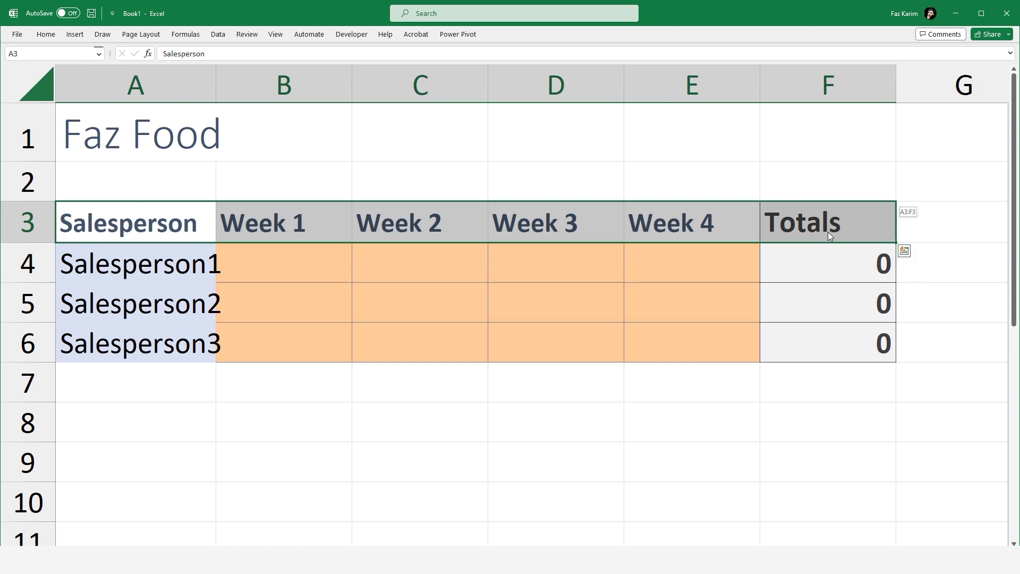
{"action": "left_click", "coordinate": [252, 268]}
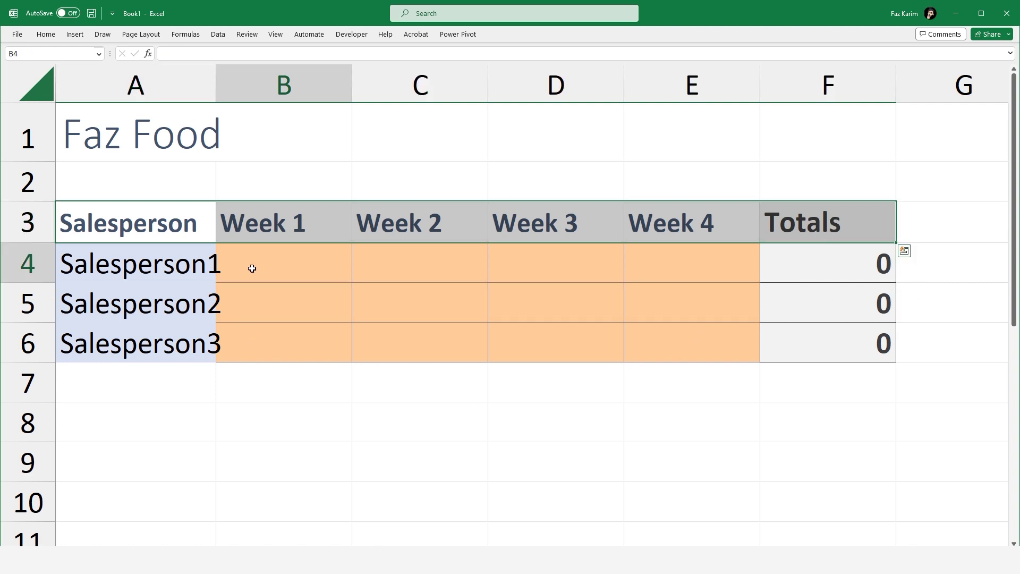
{"action": "left_click", "coordinate": [413, 265]}
{"action": "left_click", "coordinate": [576, 264]}
{"action": "left_click", "coordinate": [688, 263]}
{"action": "left_click", "coordinate": [685, 319]}
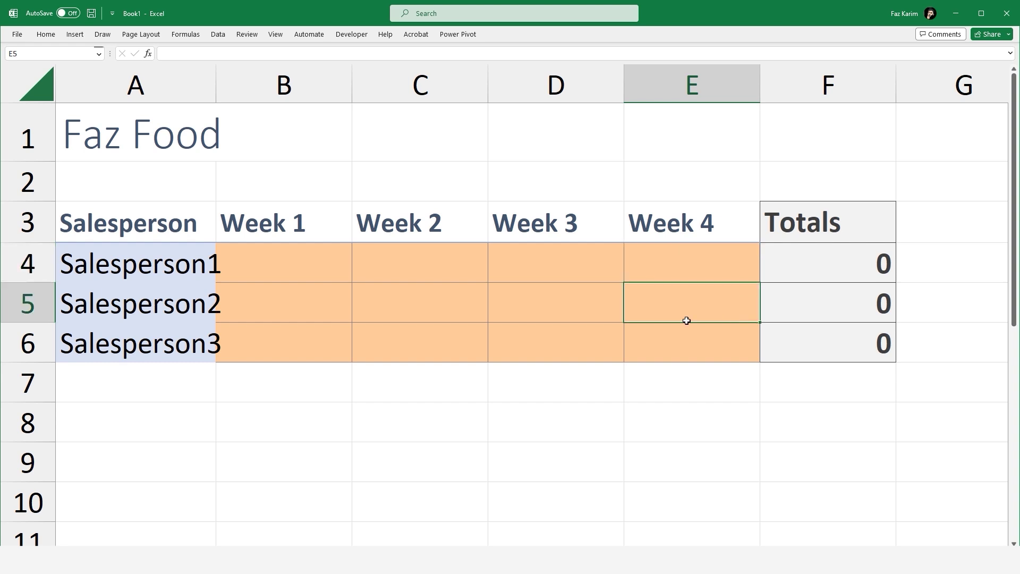
{"action": "left_click", "coordinate": [539, 317]}
{"action": "left_click", "coordinate": [366, 312]}
{"action": "left_click", "coordinate": [289, 307]}
{"action": "left_click", "coordinate": [278, 341]}
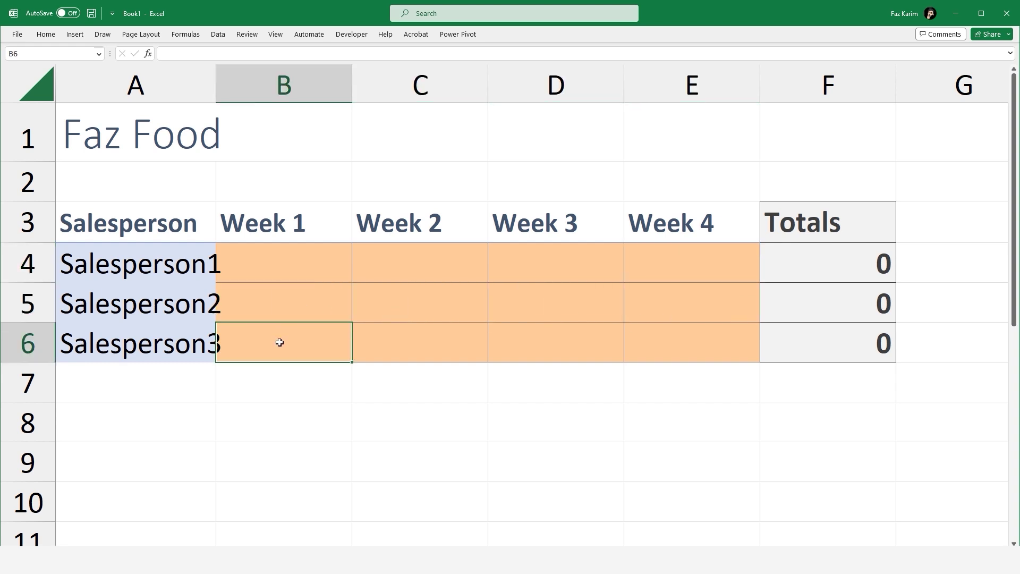
{"action": "left_click", "coordinate": [403, 344]}
{"action": "left_click", "coordinate": [530, 324]}
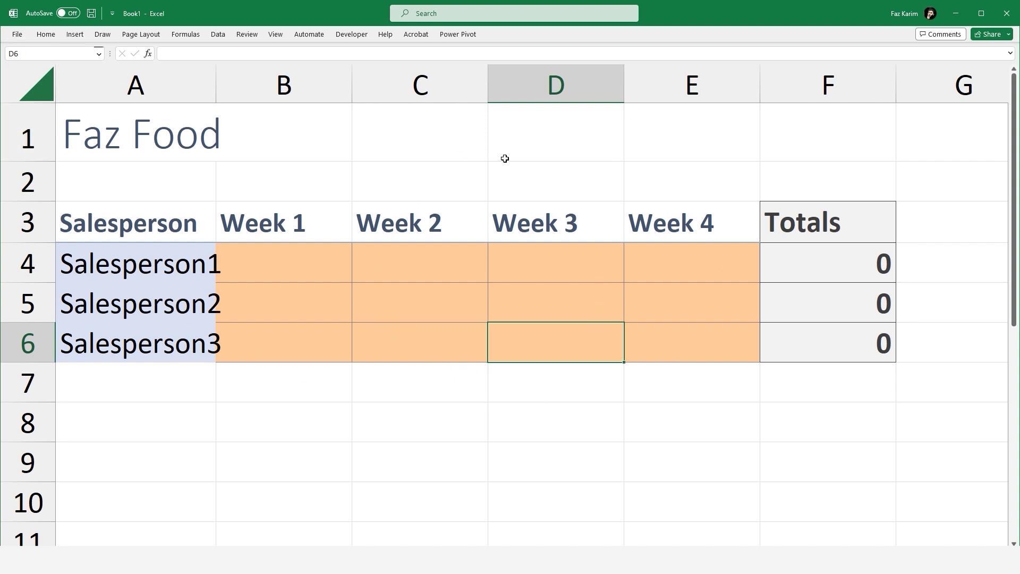
Add a text box over the table with two lines: "File > Save As > File Type as Excel Template file." and "f12 - save as box".
{"action": "left_click", "coordinate": [72, 34]}
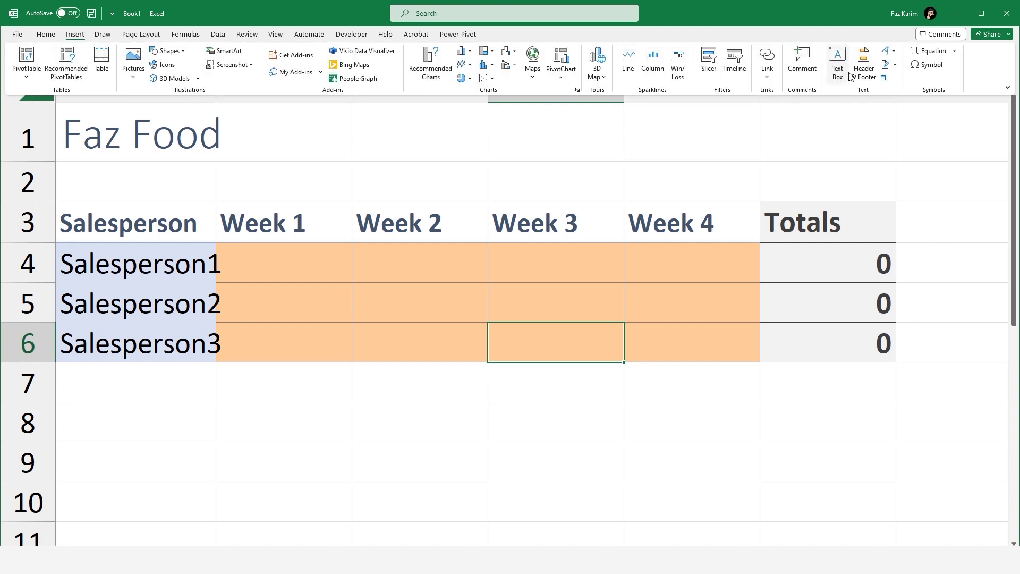
{"action": "left_click", "coordinate": [837, 61]}
{"action": "left_click_drag", "start_coordinate": [290, 150], "coordinate": [693, 407]}
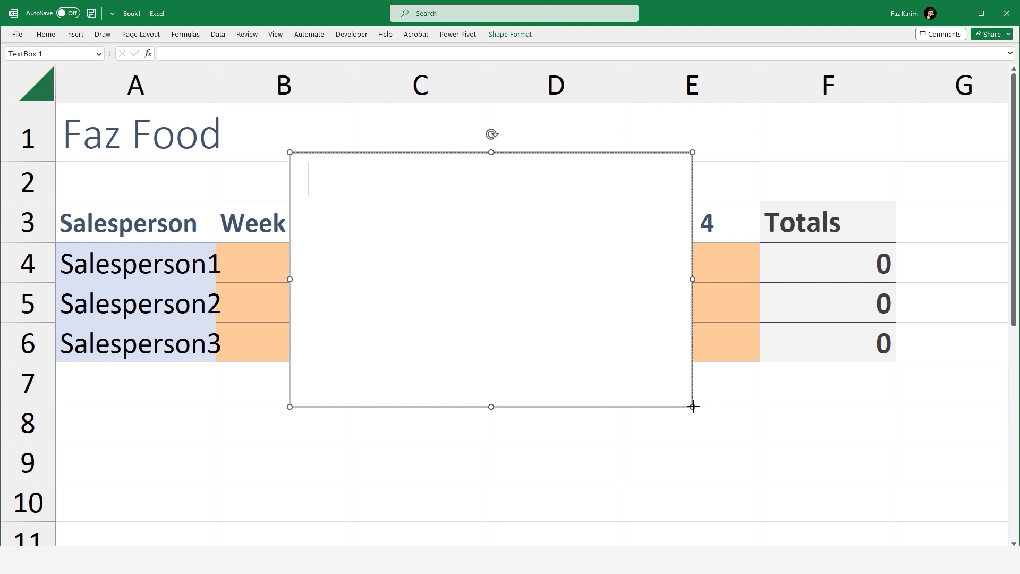
{"action": "type", "text": "File > S"}
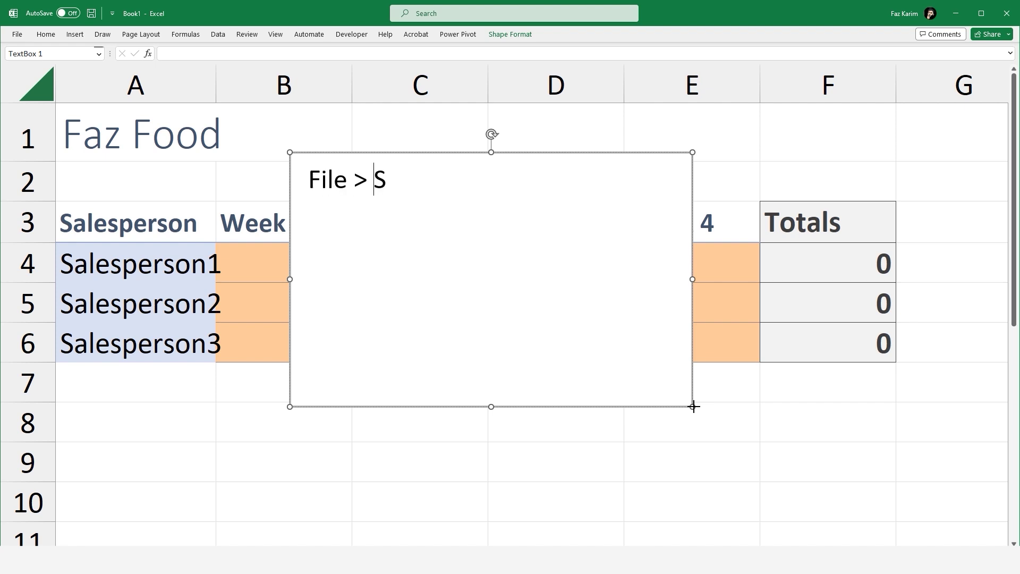
{"action": "type", "text": "ave As >"}
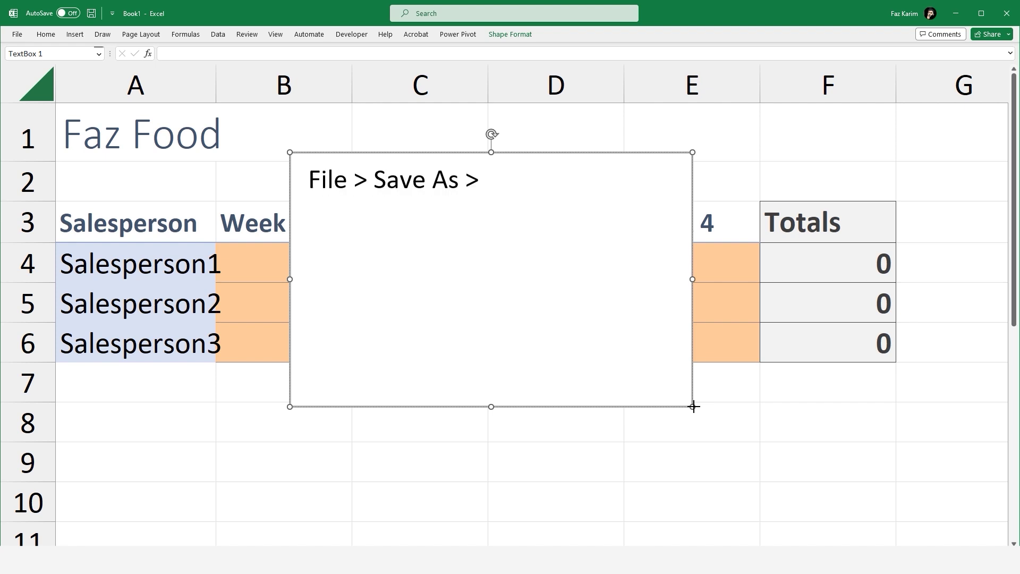
{"action": "type", "text": " File Type as Ex"}
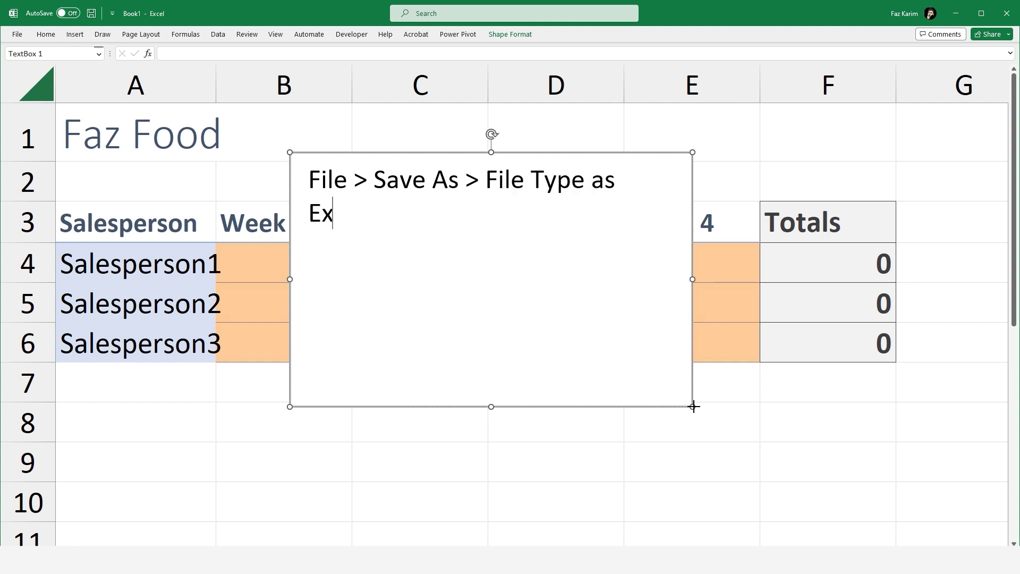
{"action": "type", "text": "cel Template file."}
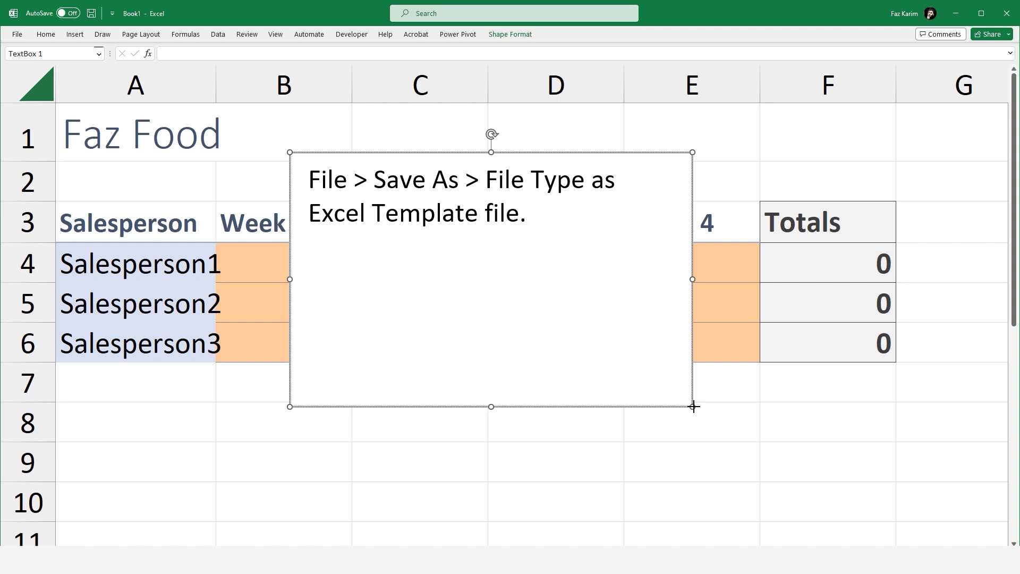
{"action": "key", "text": "Return"}
{"action": "type", "text": "f12 - save as box"}
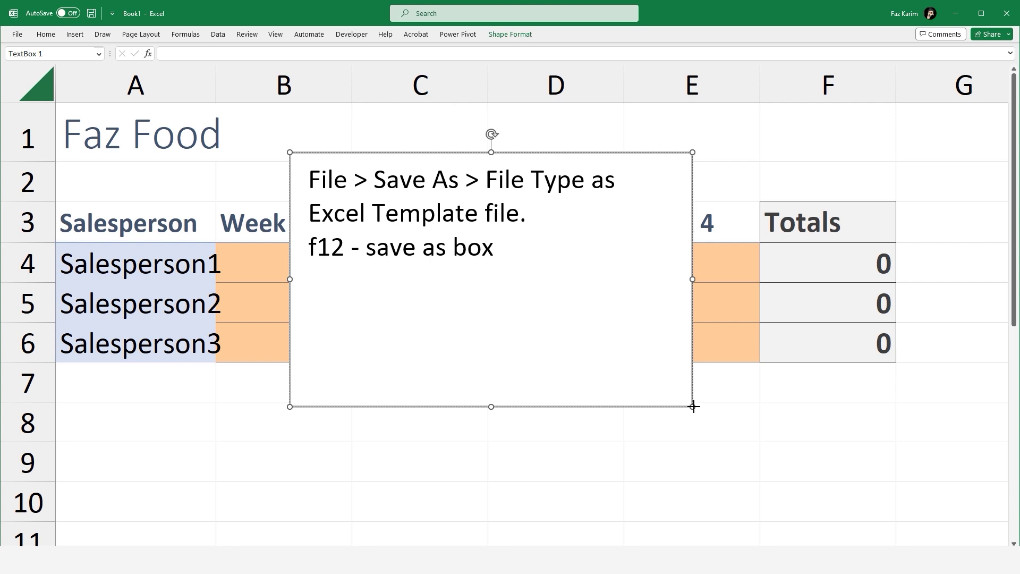
Save the workbook as an Excel Template (*.xltx) named "Custom Faz Food Template M365" in the Custom Office Templates folder.
{"action": "key", "text": "F12"}
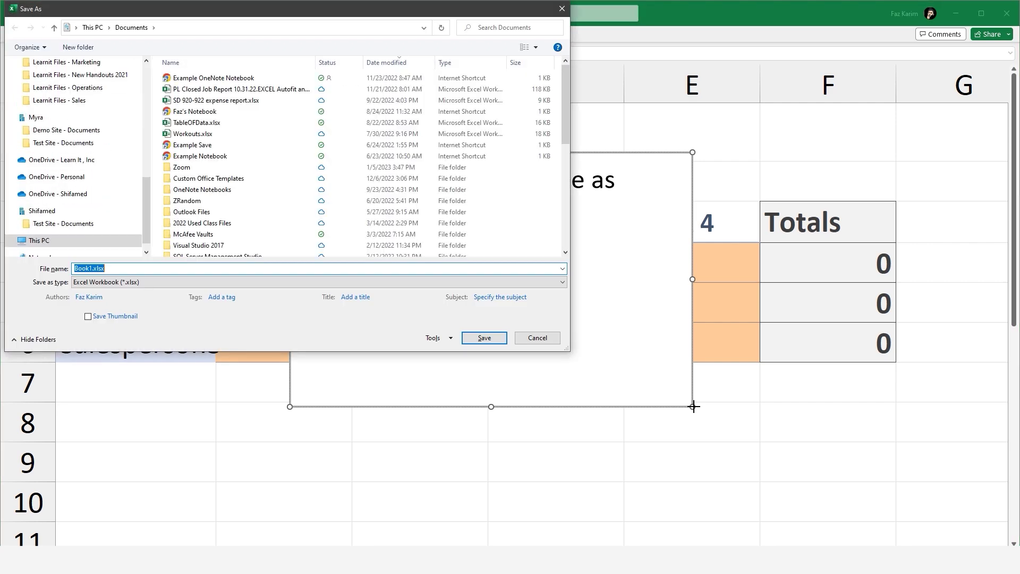
{"action": "left_click", "coordinate": [77, 283]}
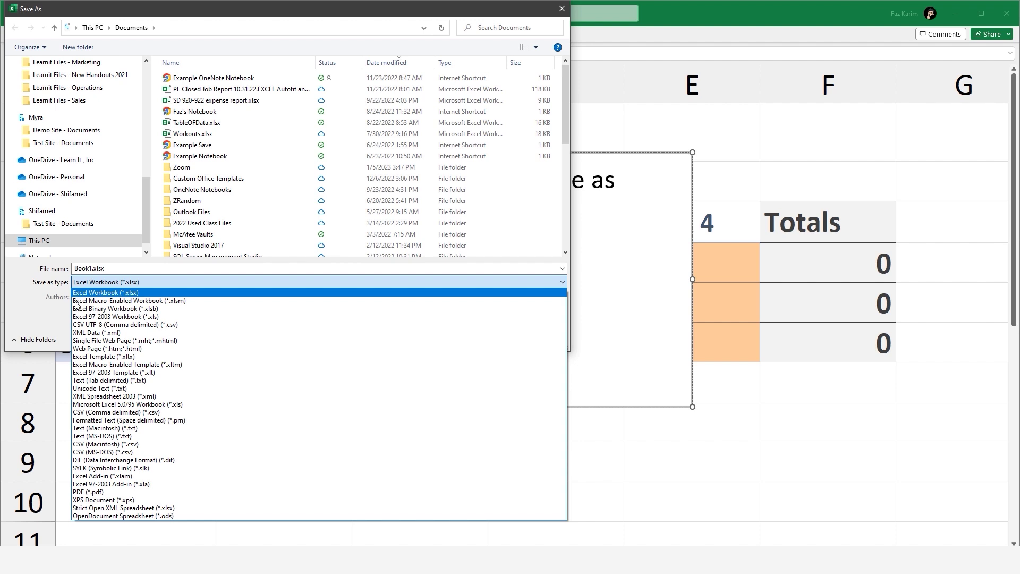
{"action": "left_click", "coordinate": [83, 356]}
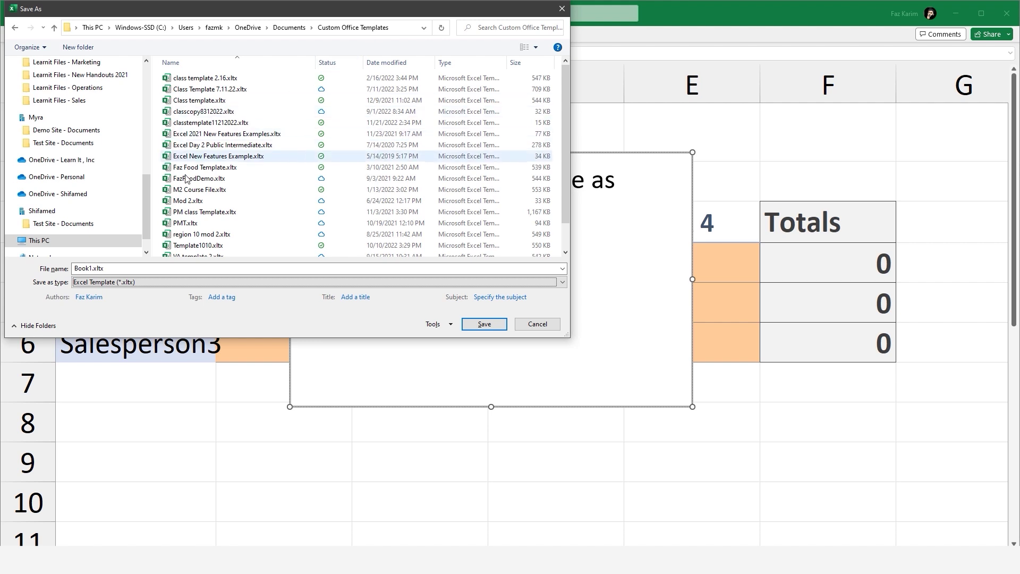
{"action": "double_click", "coordinate": [107, 268]}
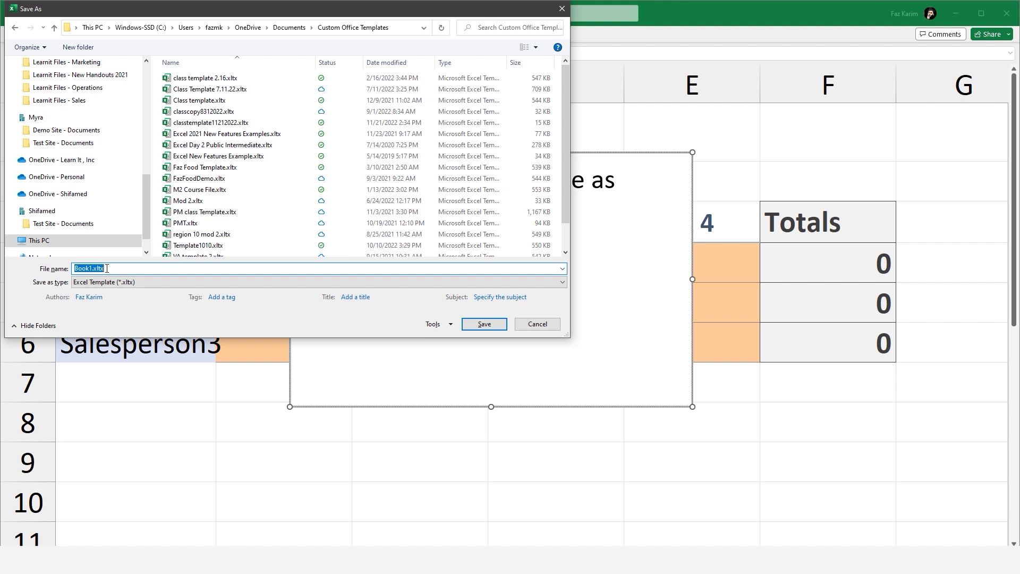
{"action": "key", "text": "BackSpace"}
{"action": "type", "text": "Custom Faz Food Template M365"}
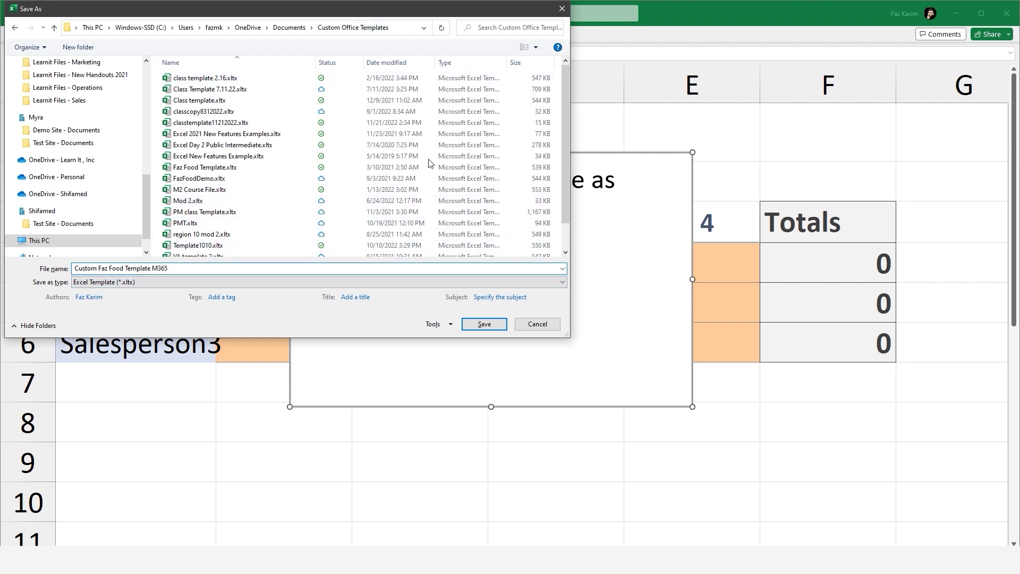
{"action": "left_click", "coordinate": [484, 324]}
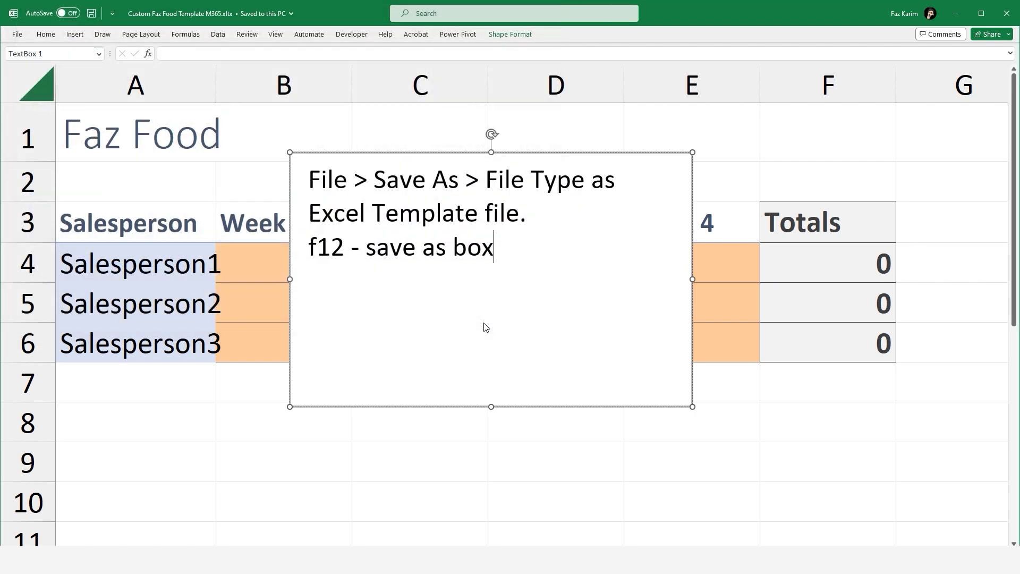
{"action": "left_click", "coordinate": [535, 152]}
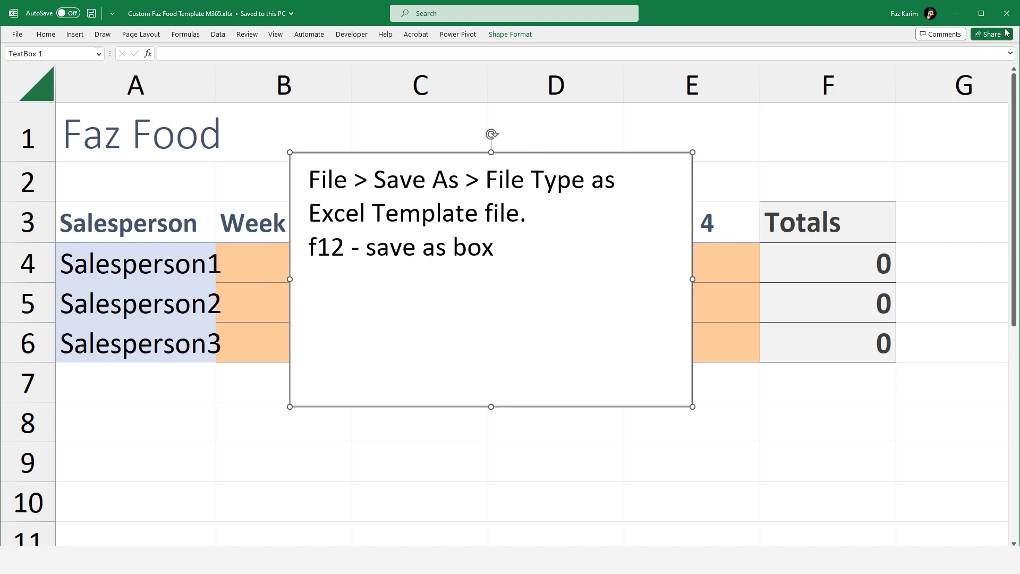
Pin Custom Faz Food Template M365 from the personal templates to the list for new workbooks.
{"action": "left_click", "coordinate": [18, 34]}
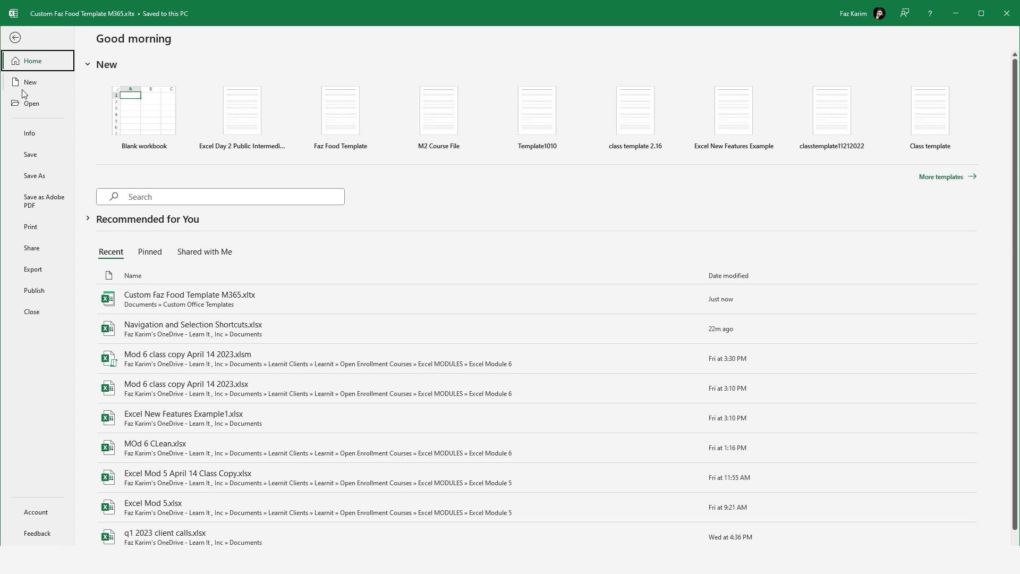
{"action": "left_click", "coordinate": [22, 88]}
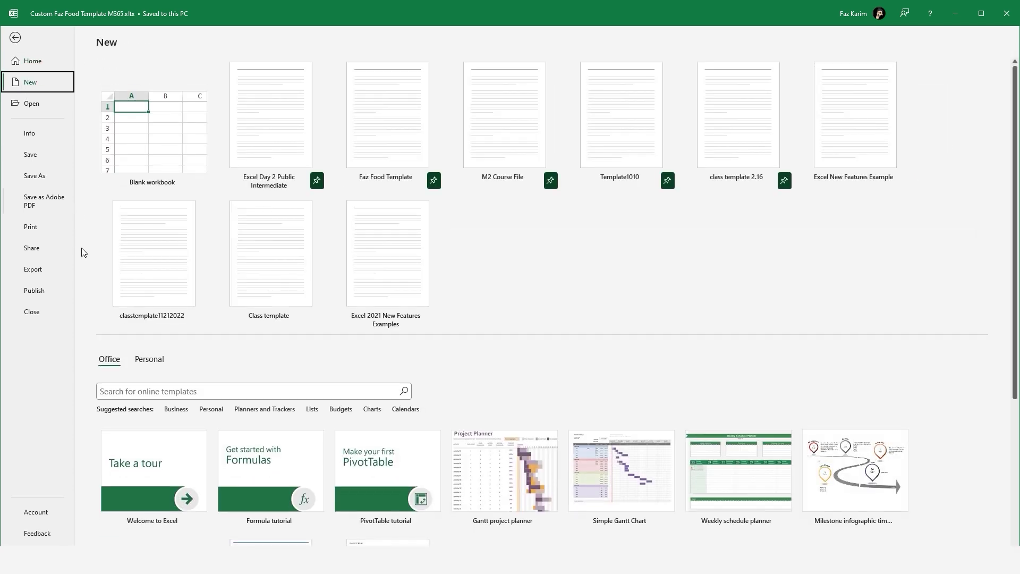
{"action": "left_click", "coordinate": [145, 365]}
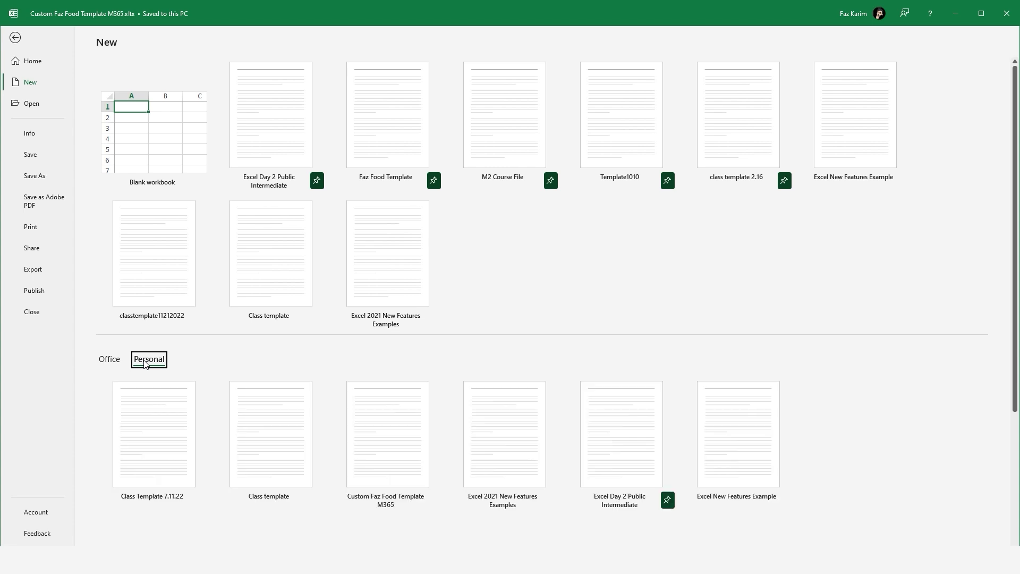
{"action": "scroll", "coordinate": [733, 419], "scroll_direction": "down", "scroll_amount": 5}
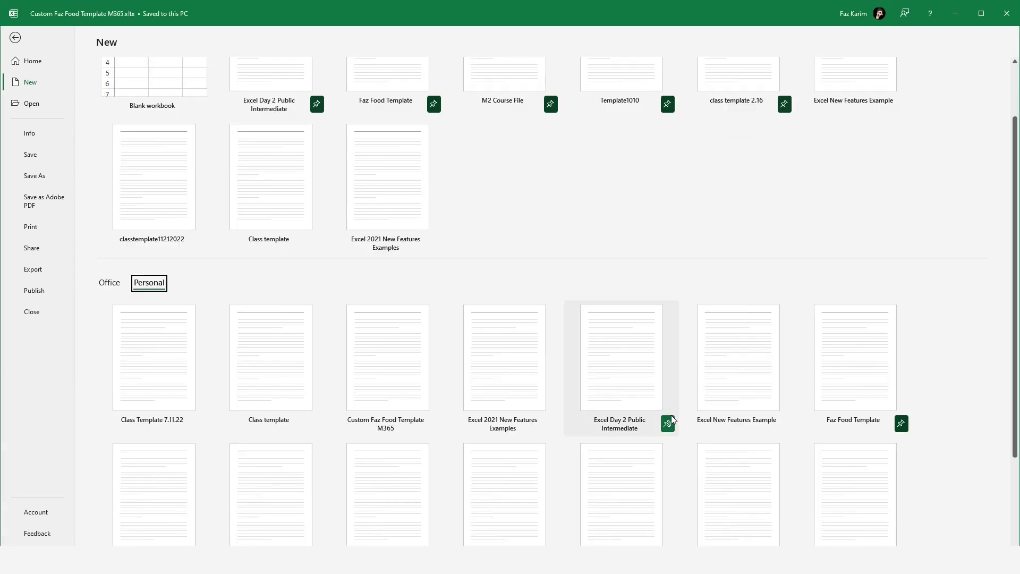
{"action": "scroll", "coordinate": [672, 420], "scroll_direction": "down", "scroll_amount": 1}
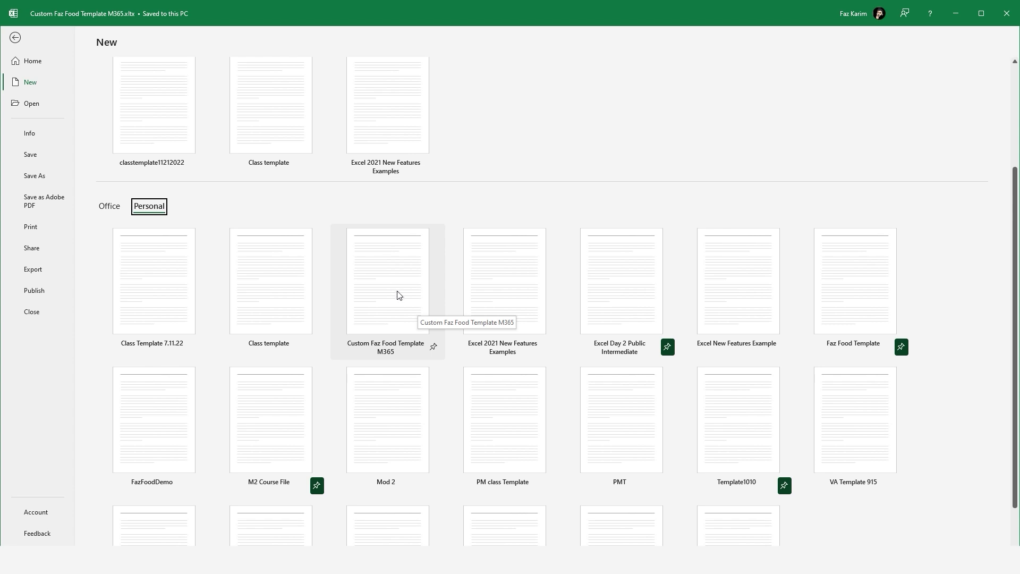
{"action": "left_click", "coordinate": [434, 347]}
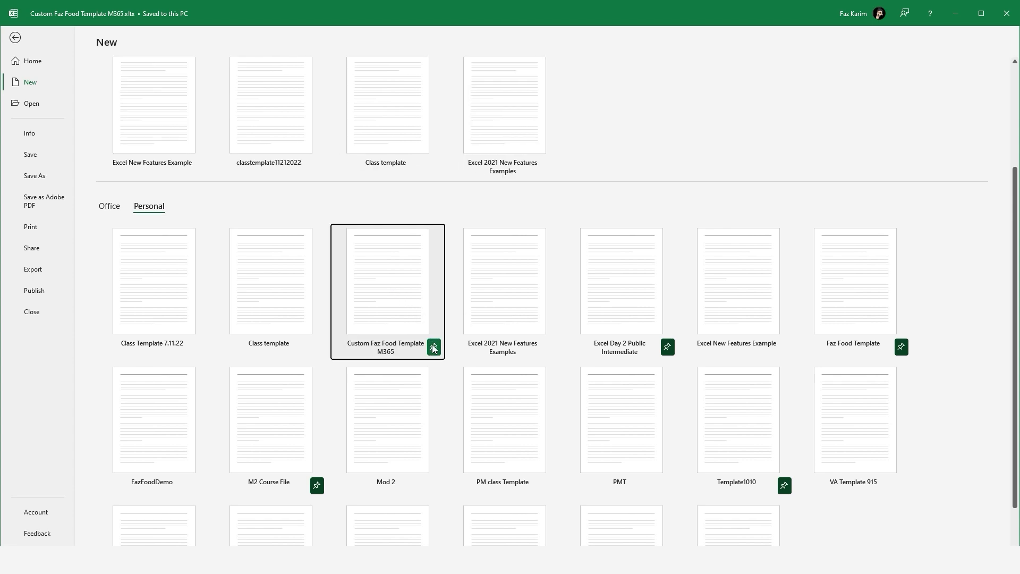
{"action": "scroll", "coordinate": [432, 349], "scroll_direction": "up", "scroll_amount": 3}
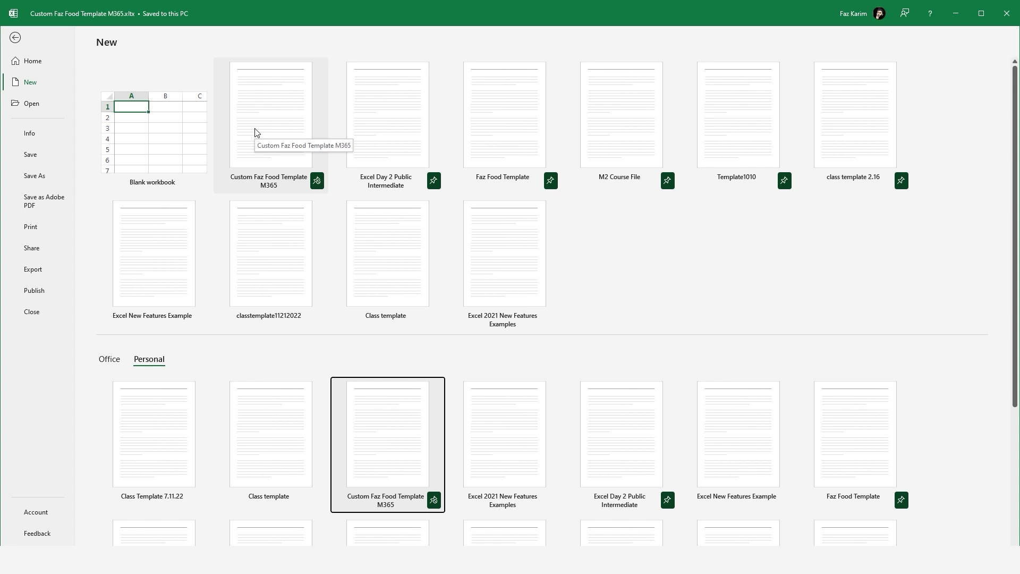
Replace the text box's contents with three lines: "create the file.", "Save it." and "Access it.".
{"action": "left_click", "coordinate": [15, 37]}
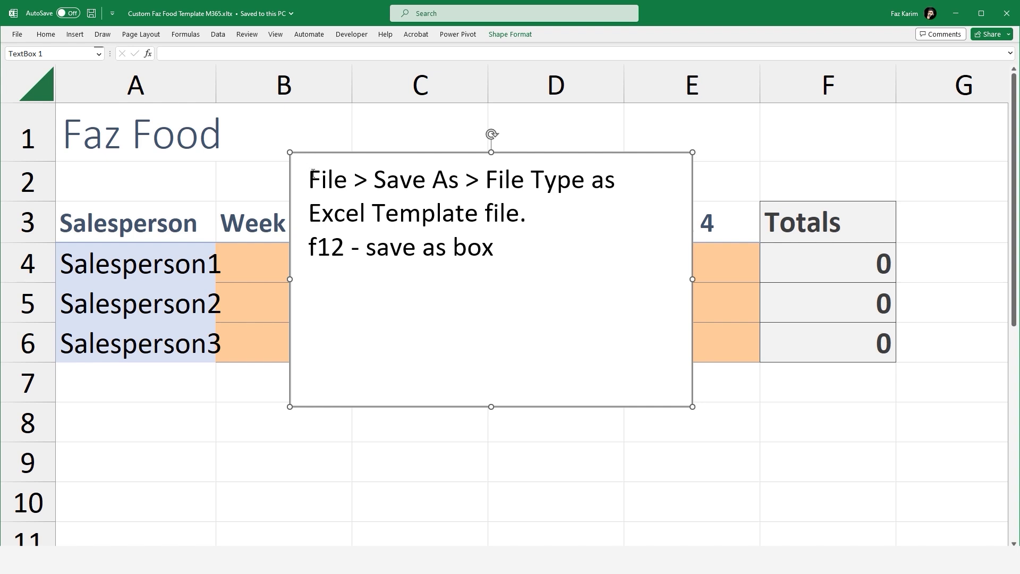
{"action": "left_click_drag", "start_coordinate": [313, 172], "coordinate": [524, 264]}
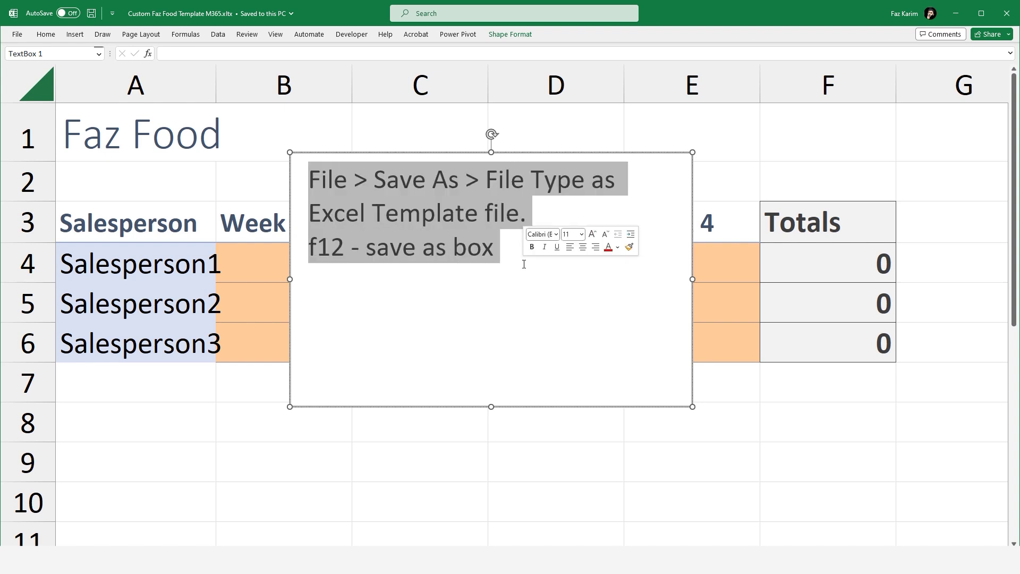
{"action": "key", "text": "Delete"}
{"action": "left_click", "coordinate": [544, 151]}
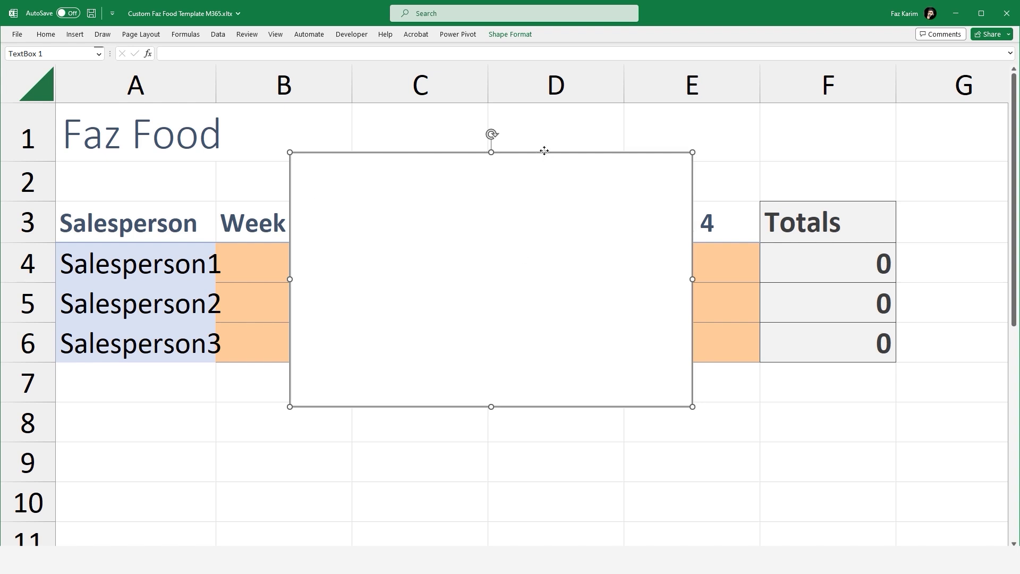
{"action": "type", "text": "create"}
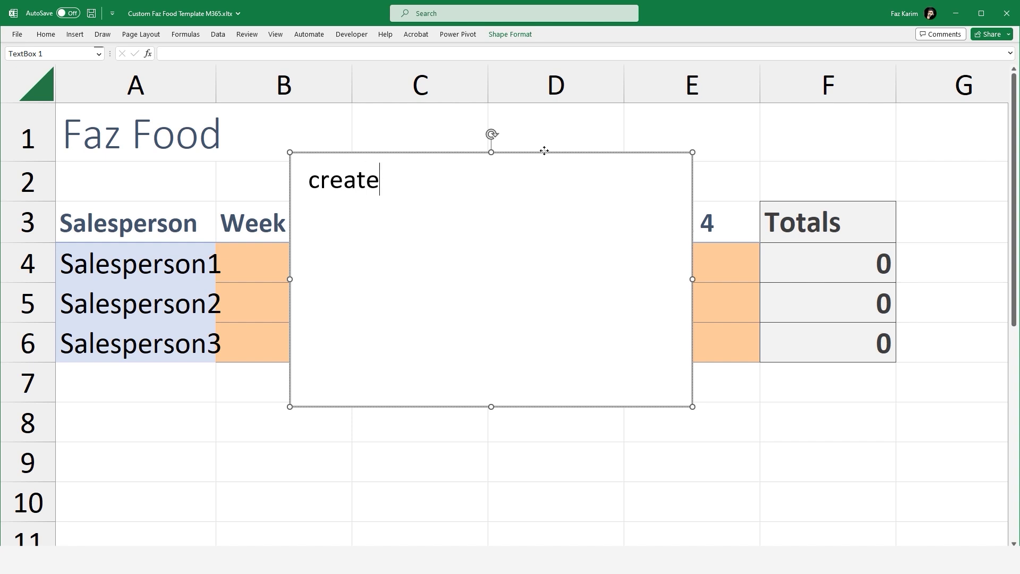
{"action": "type", "text": " the file."}
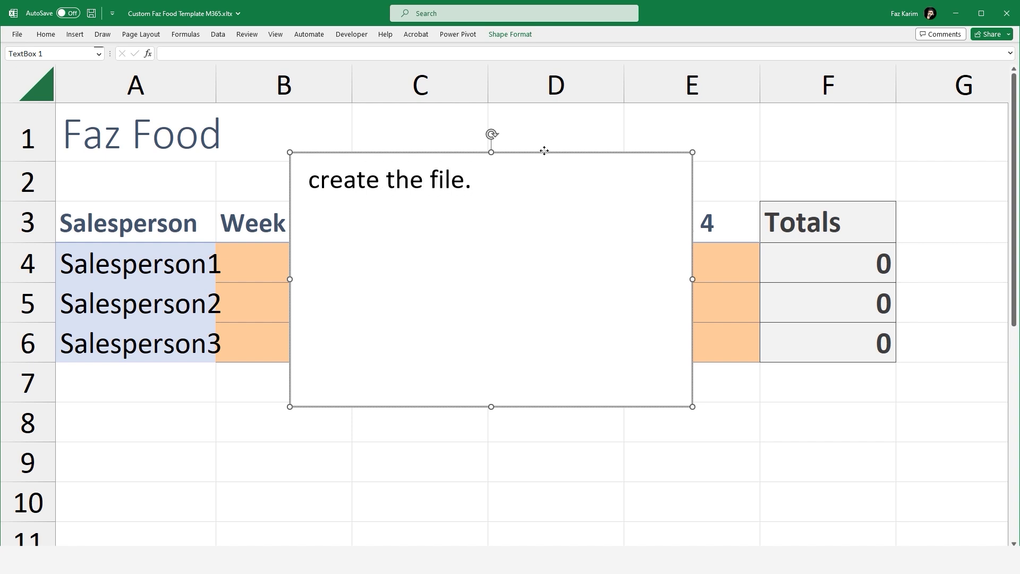
{"action": "key", "text": "Return"}
{"action": "type", "text": "Save it. "}
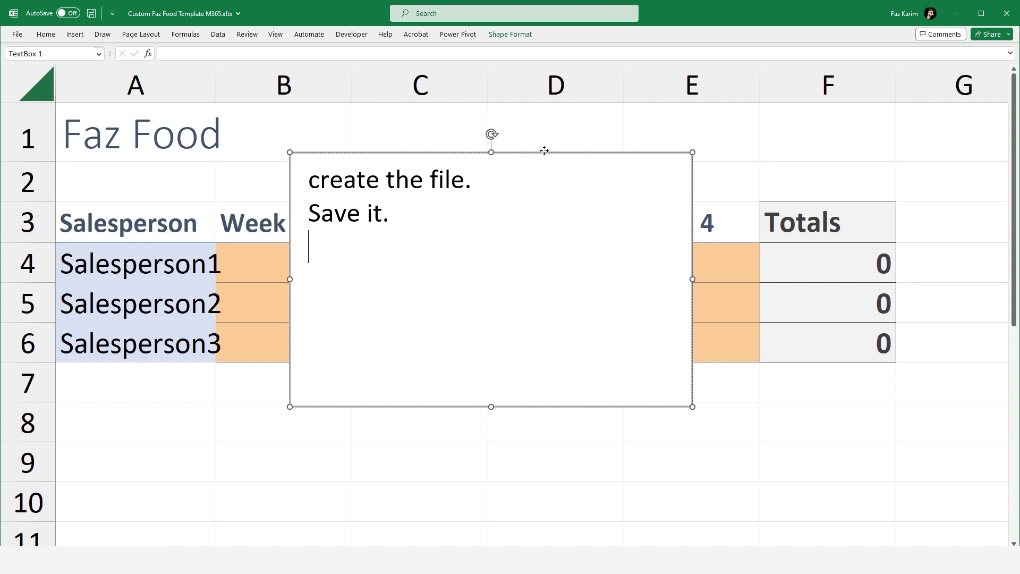
{"action": "type", "text": "Access i"}
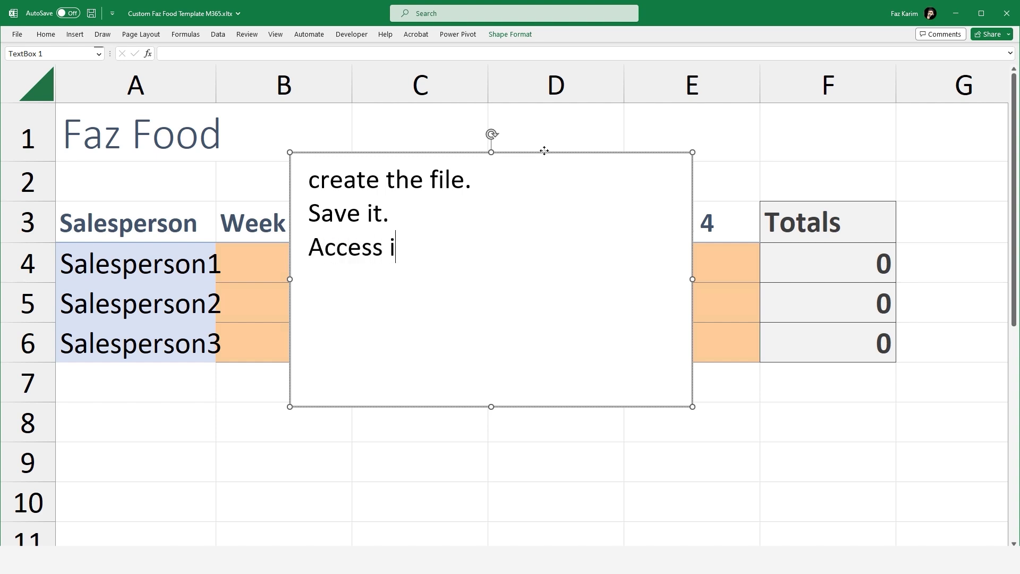
{"action": "type", "text": "t."}
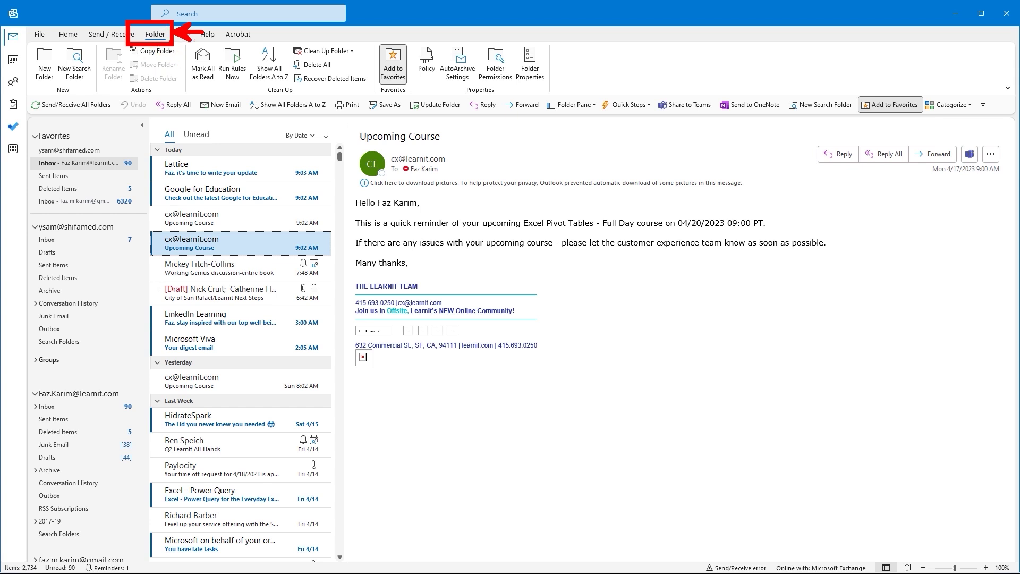
In Outlook, switch to the Simplified Ribbon and return to the Classic Ribbon.
{"action": "right_click", "coordinate": [163, 38]}
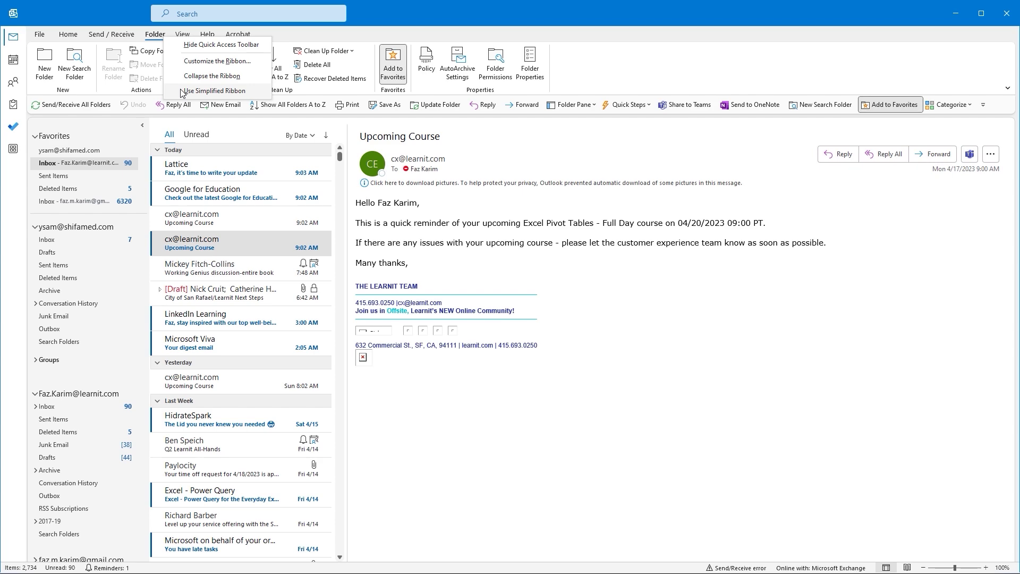
{"action": "left_click", "coordinate": [212, 90]}
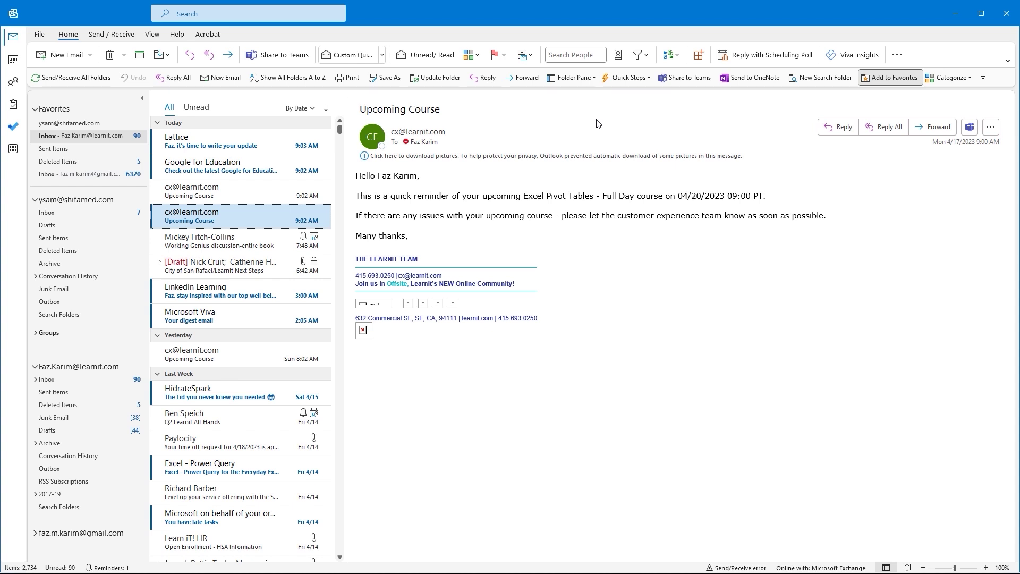
{"action": "right_click", "coordinate": [100, 40]}
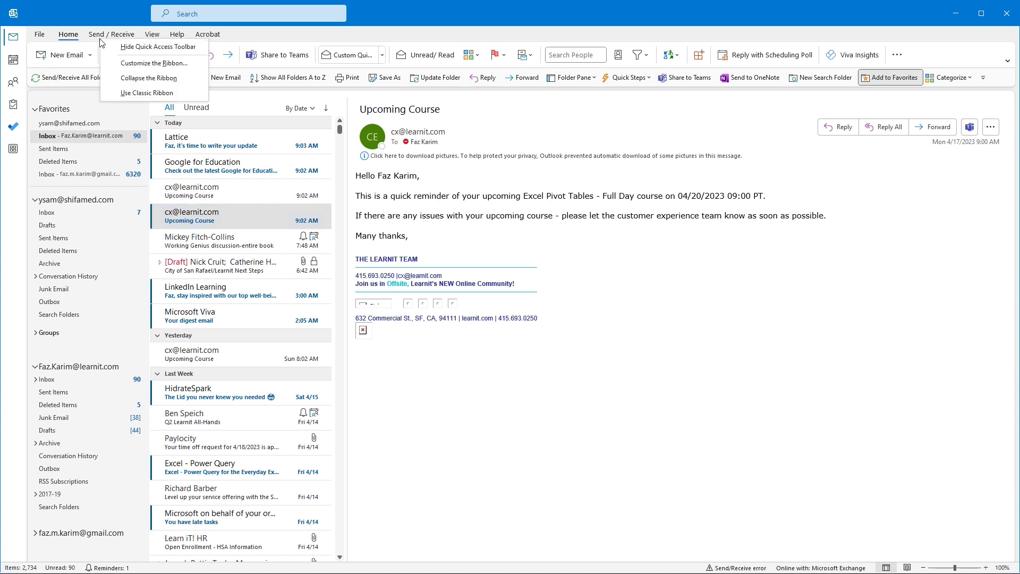
{"action": "left_click", "coordinate": [120, 93]}
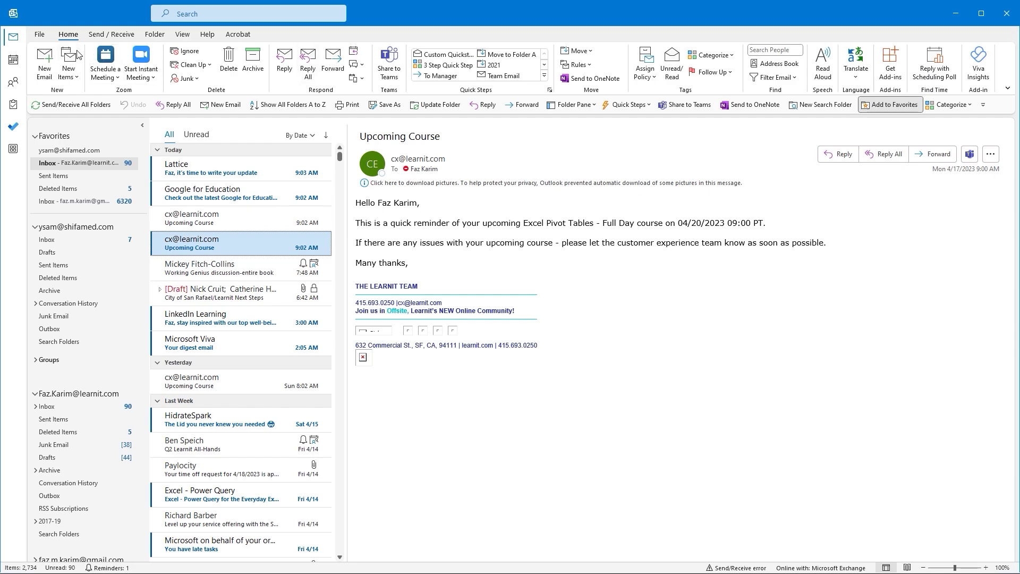
Review the Advanced settings in Outlook Options, covering panes, start and exit, AutoArchive and reminders.
{"action": "left_click", "coordinate": [39, 38]}
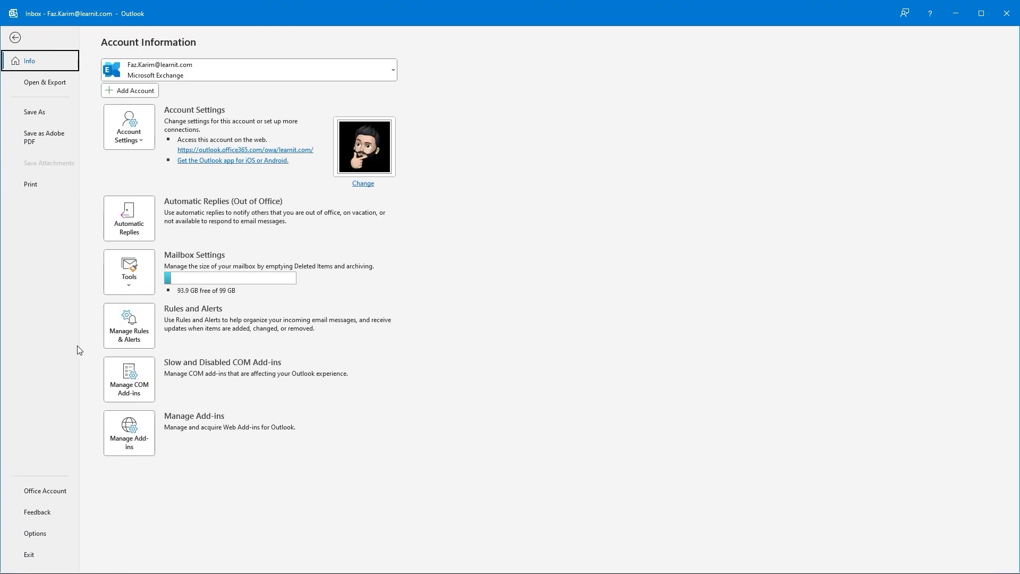
{"action": "left_click", "coordinate": [42, 538]}
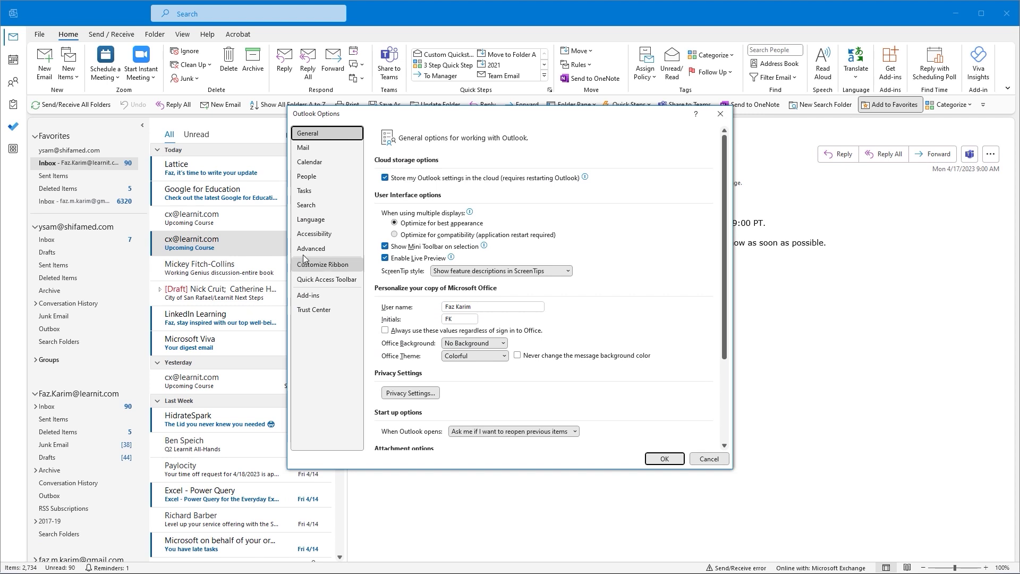
{"action": "left_click", "coordinate": [306, 250]}
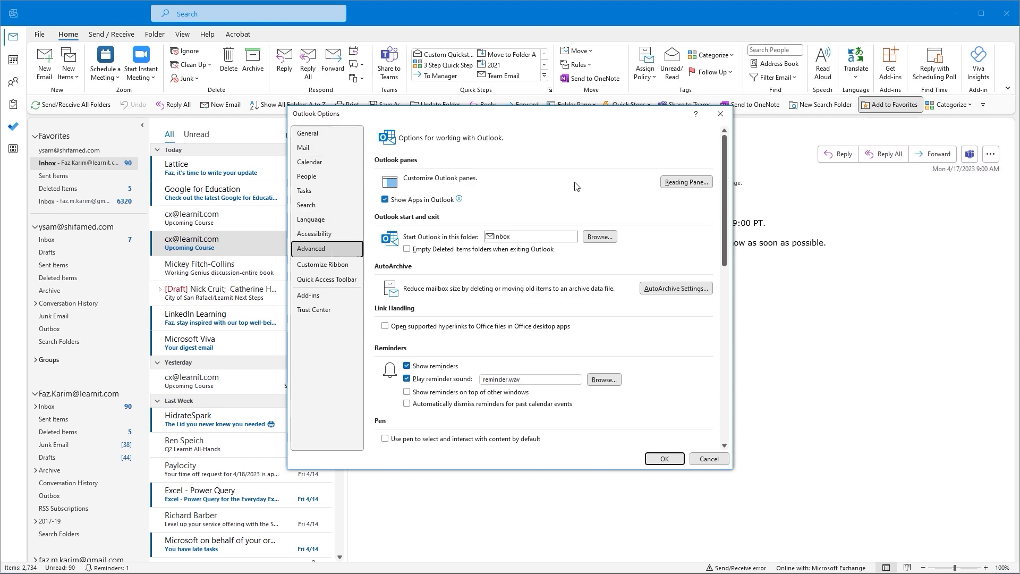
{"action": "left_click", "coordinate": [720, 114]}
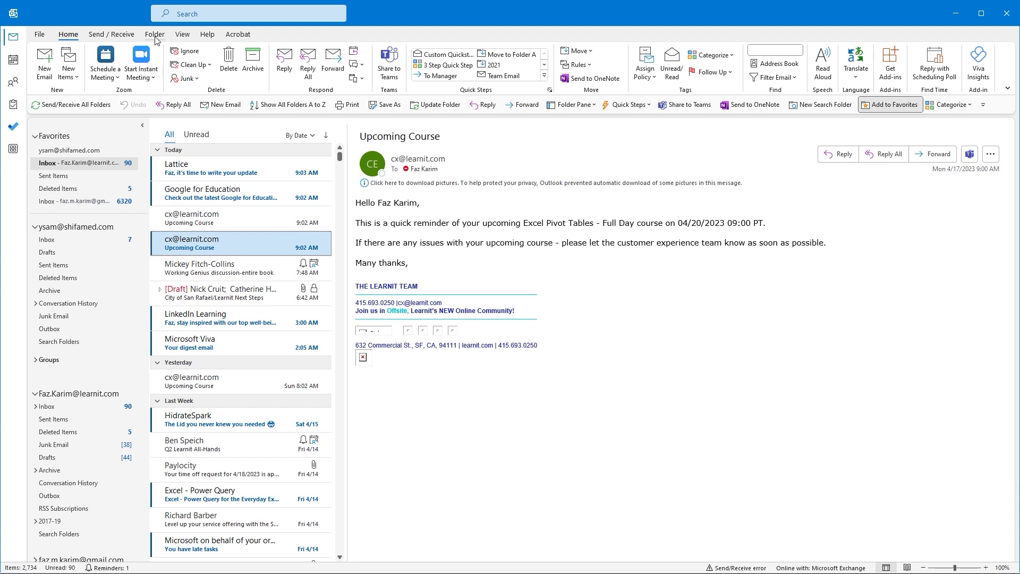
Collapse the first mailbox's folder list below Favorites and start a new search folder.
{"action": "left_click", "coordinate": [155, 35]}
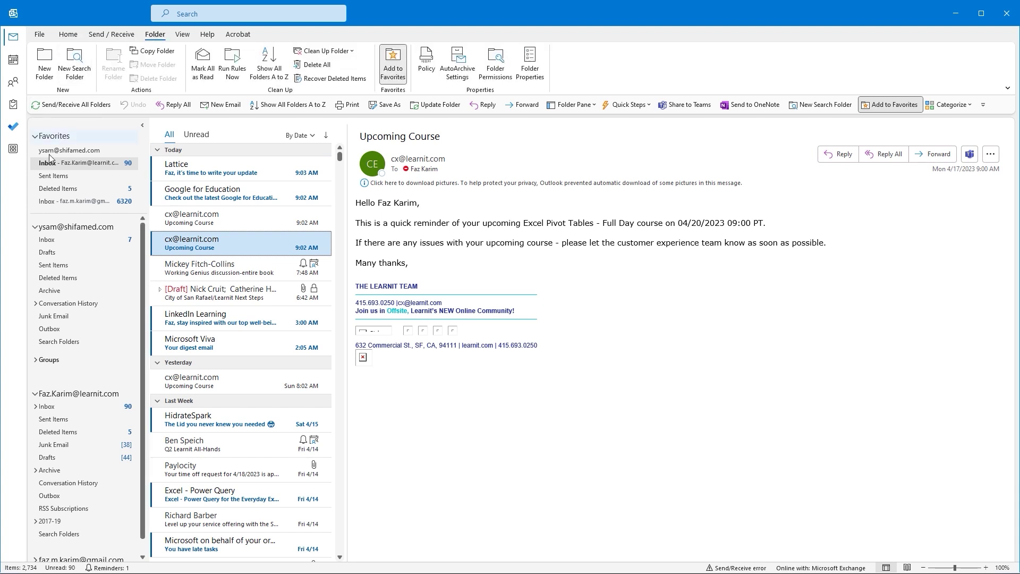
{"action": "left_click", "coordinate": [34, 227]}
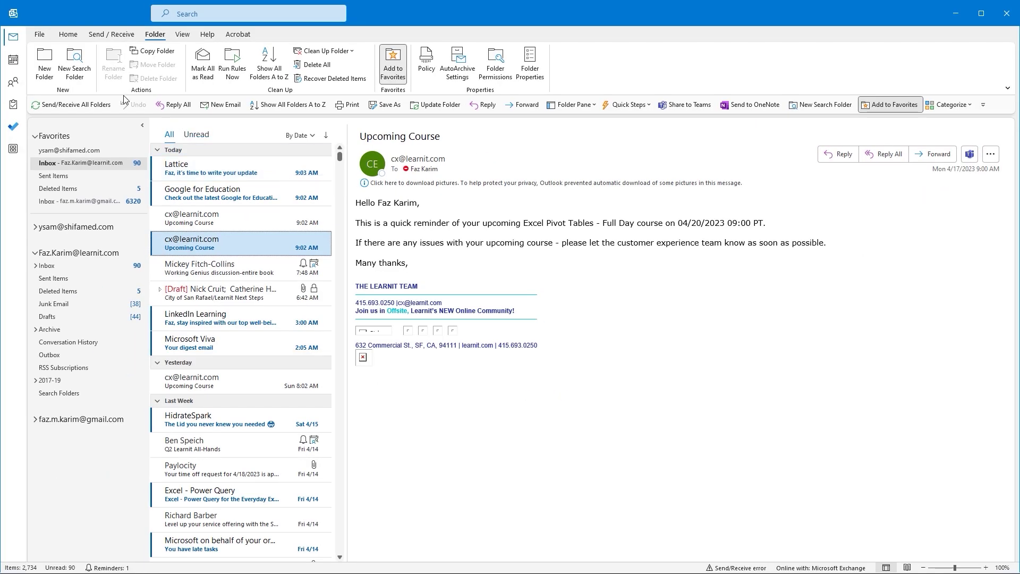
{"action": "left_click", "coordinate": [87, 73]}
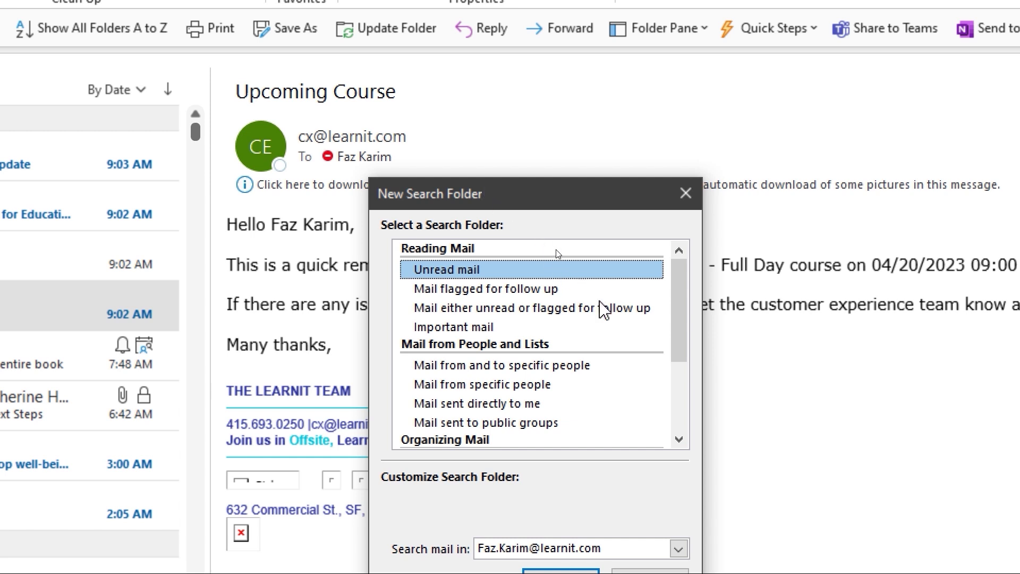
Examine the search folder types for reading mail, people and lists, organizing mail and custom criteria.
{"action": "left_click_drag", "start_coordinate": [678, 330], "coordinate": [679, 359]}
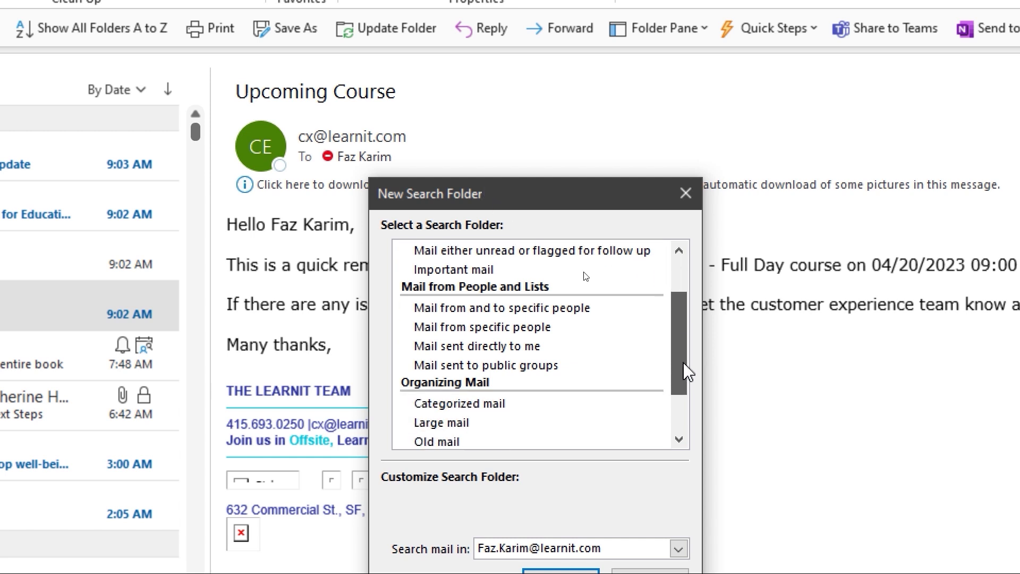
{"action": "left_click", "coordinate": [573, 313]}
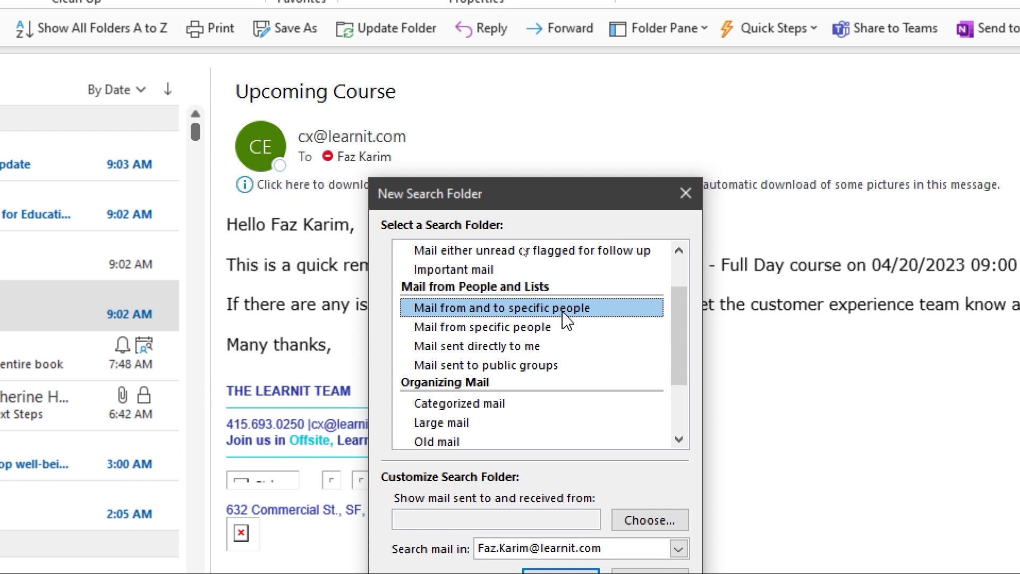
{"action": "left_click", "coordinate": [548, 328]}
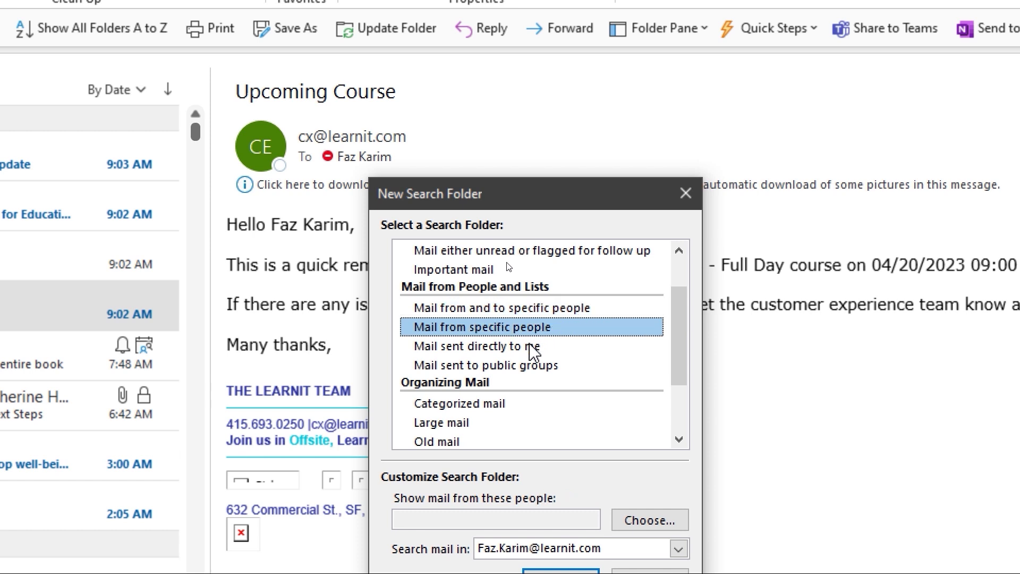
{"action": "left_click", "coordinate": [530, 344]}
{"action": "left_click", "coordinate": [519, 366]}
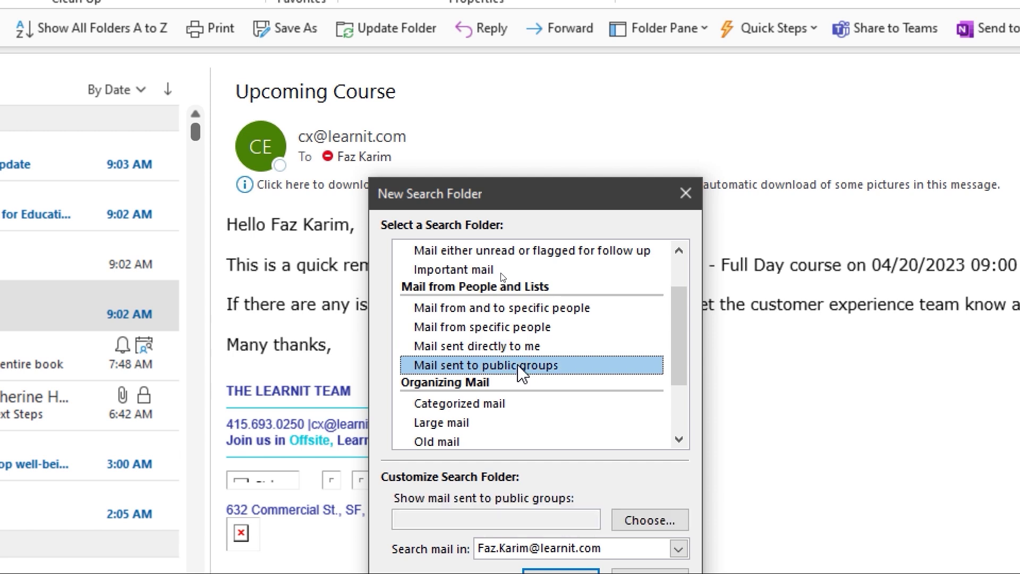
{"action": "scroll", "coordinate": [518, 364], "scroll_direction": "down", "scroll_amount": 1}
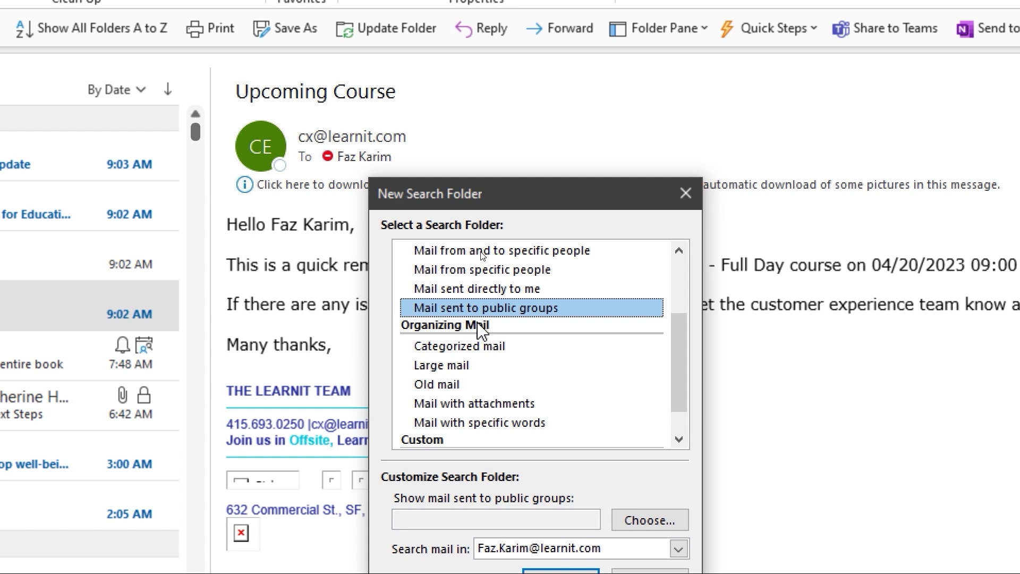
{"action": "left_click", "coordinate": [484, 353]}
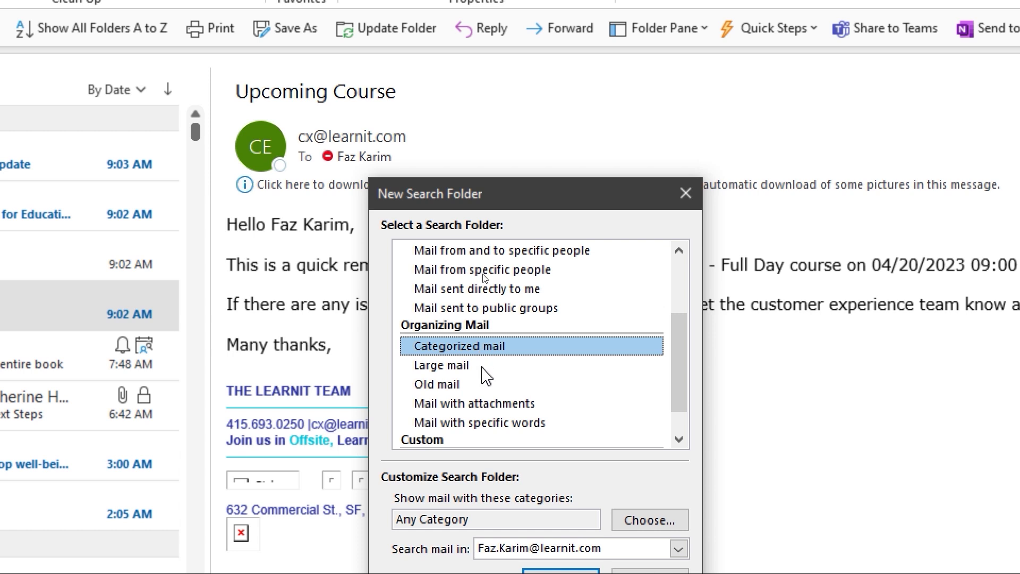
{"action": "left_click", "coordinate": [483, 365]}
{"action": "left_click", "coordinate": [483, 382]}
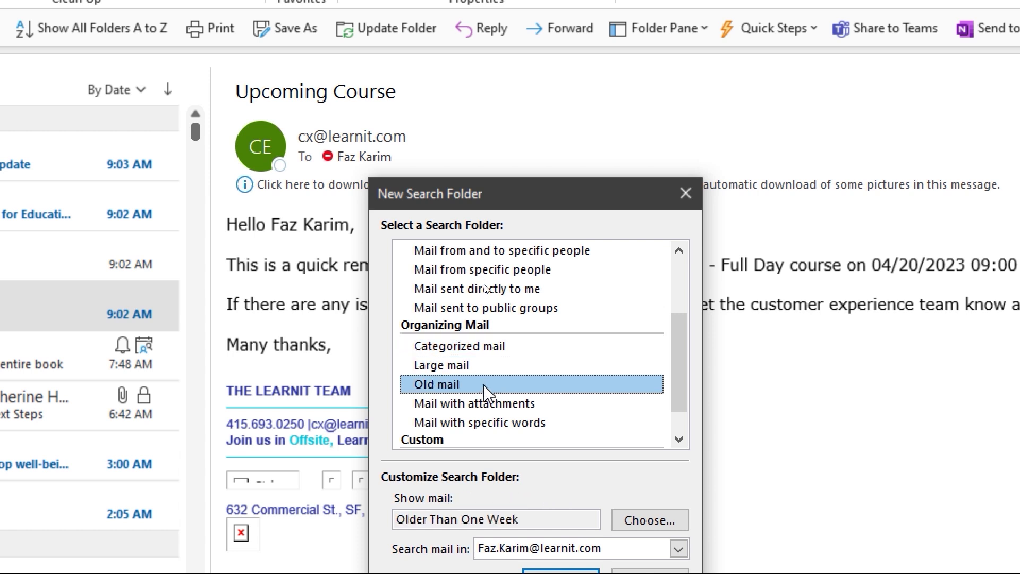
{"action": "left_click", "coordinate": [489, 404]}
{"action": "left_click", "coordinate": [498, 422]}
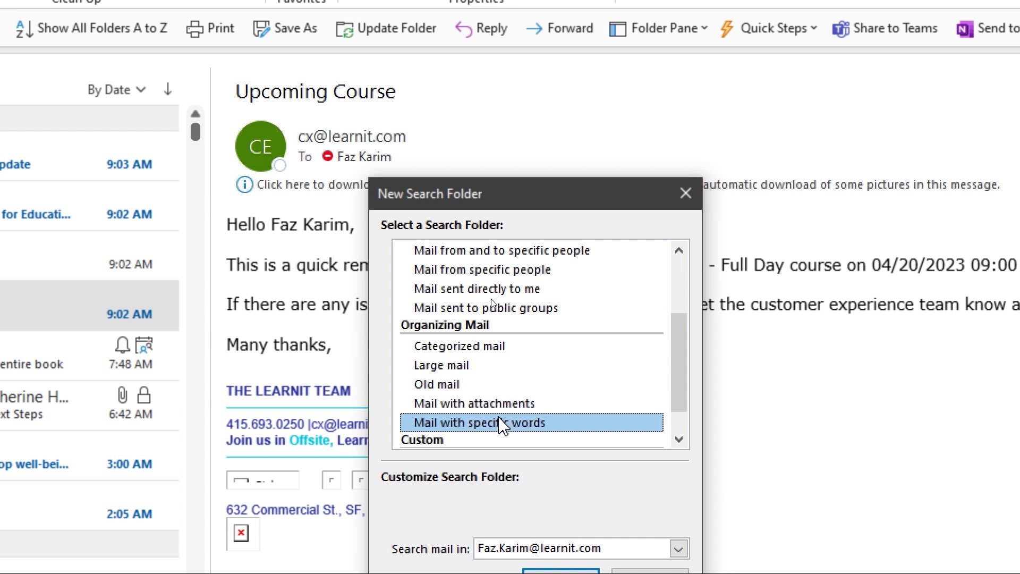
{"action": "scroll", "coordinate": [518, 400], "scroll_direction": "down", "scroll_amount": 1}
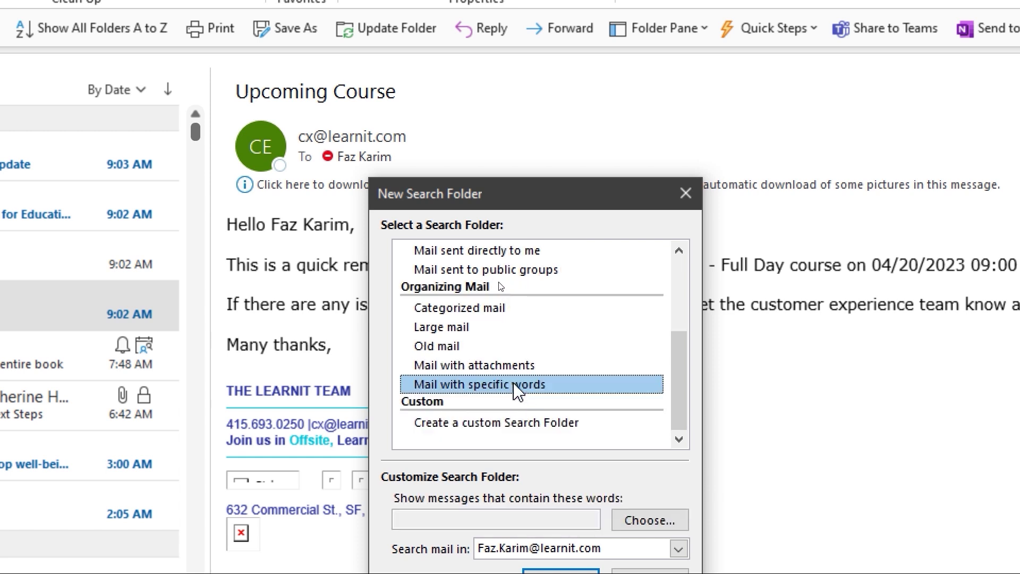
{"action": "scroll", "coordinate": [517, 400], "scroll_direction": "up", "scroll_amount": 3}
{"action": "scroll", "coordinate": [514, 385], "scroll_direction": "down", "scroll_amount": 3}
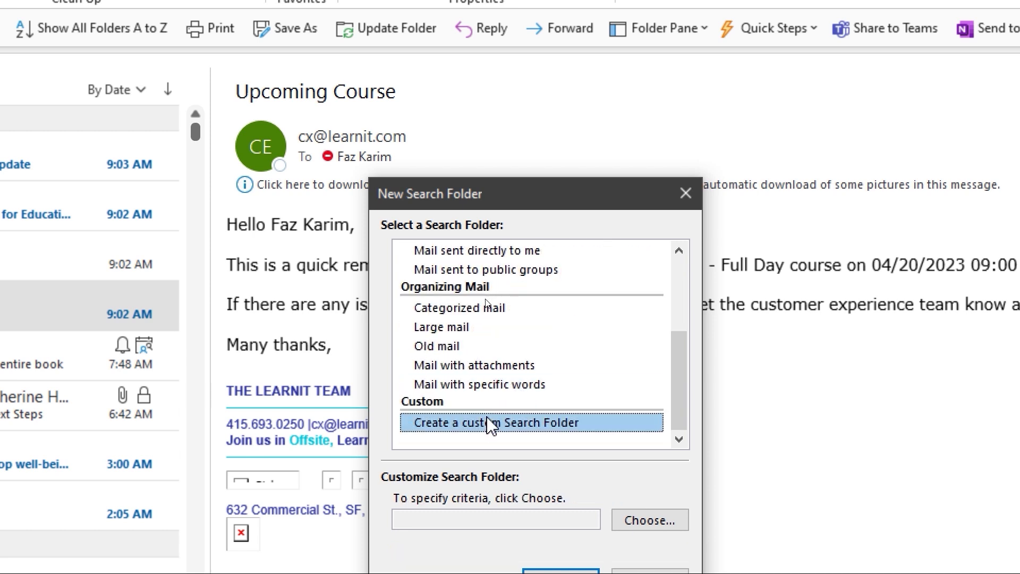
{"action": "scroll", "coordinate": [490, 425], "scroll_direction": "up", "scroll_amount": 3}
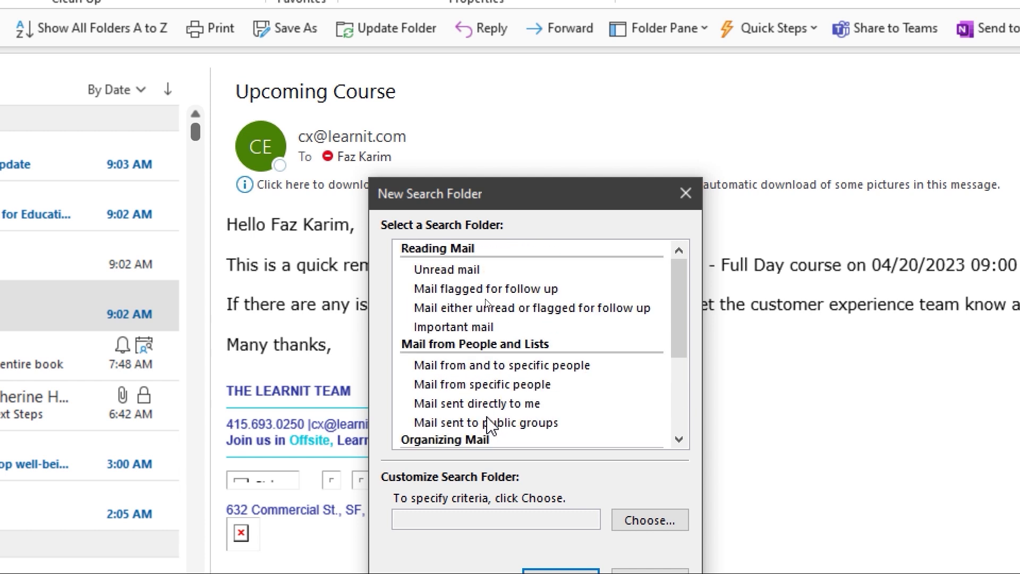
{"action": "scroll", "coordinate": [488, 419], "scroll_direction": "down", "scroll_amount": 1}
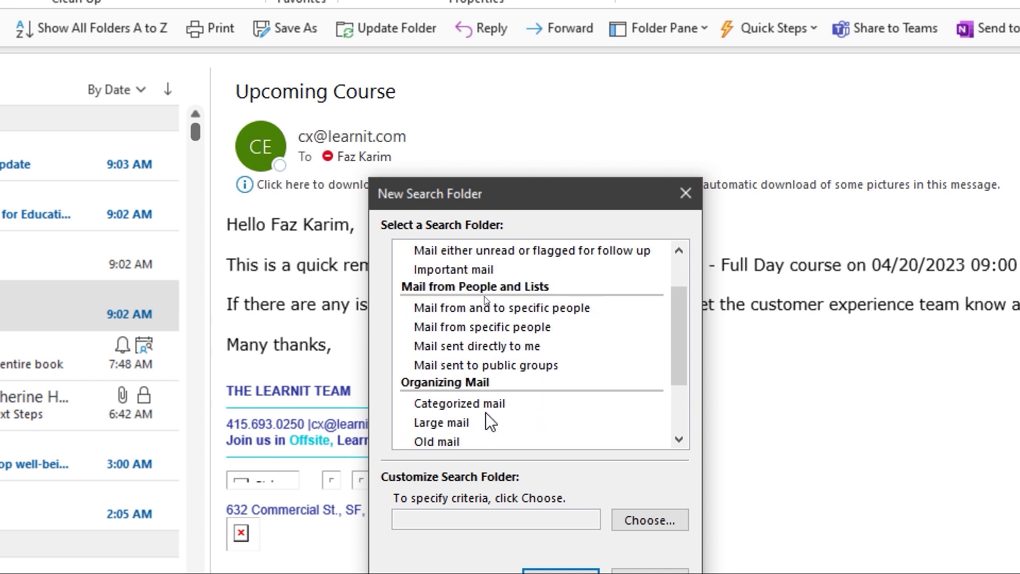
Create a Categorized mail search folder limited to the "example" color category.
{"action": "left_click", "coordinate": [485, 407]}
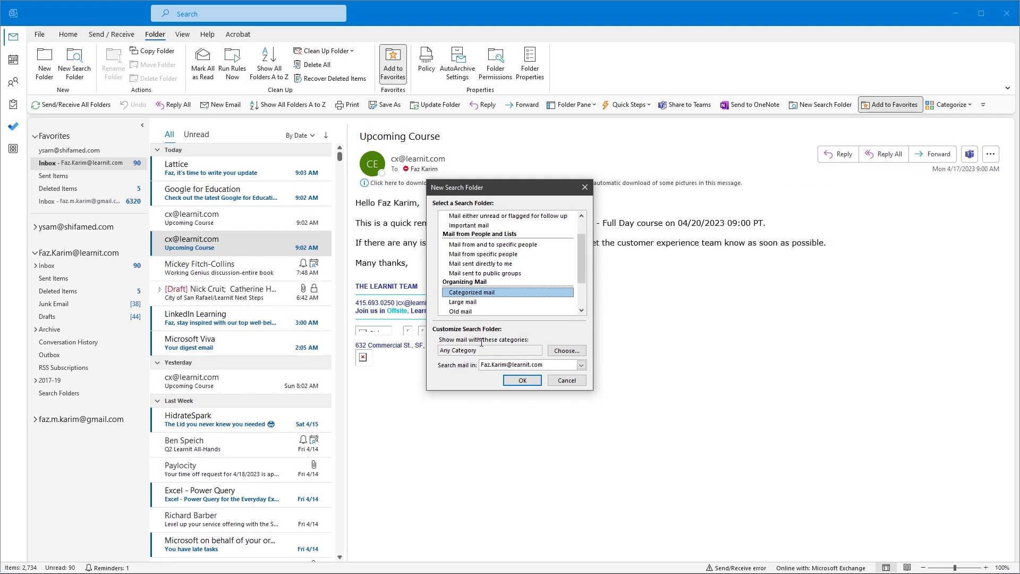
{"action": "left_click", "coordinate": [554, 352]}
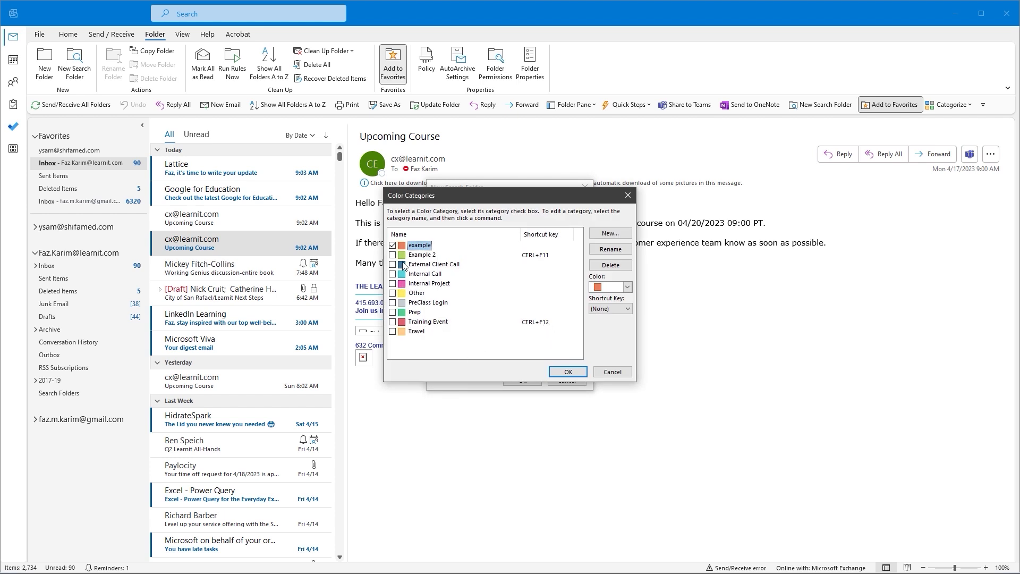
{"action": "left_click", "coordinate": [563, 373]}
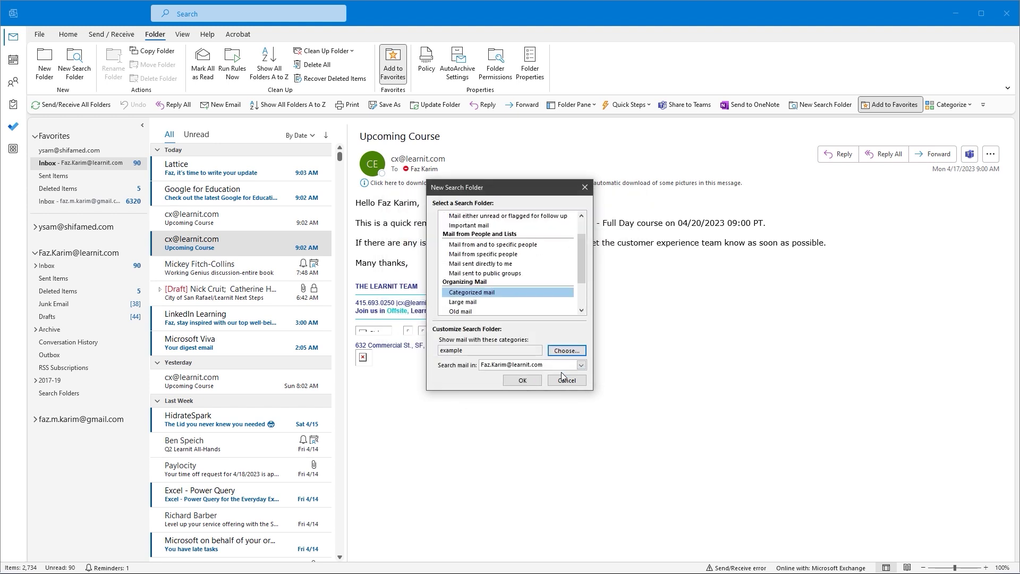
{"action": "left_click", "coordinate": [523, 380]}
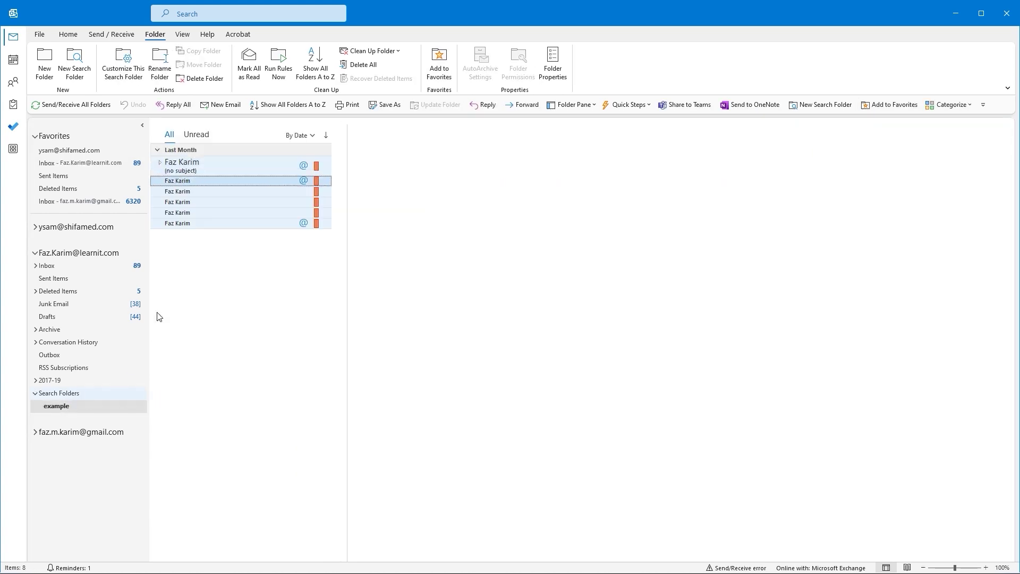
{"action": "left_click", "coordinate": [169, 183]}
{"action": "left_click", "coordinate": [161, 166]}
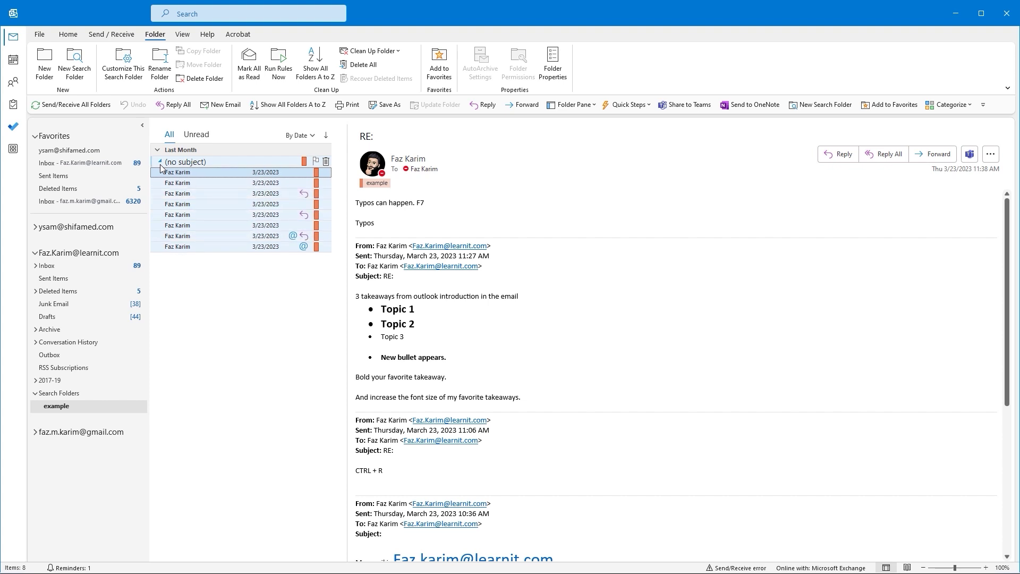
{"action": "left_click", "coordinate": [48, 266]}
{"action": "left_click", "coordinate": [225, 244]}
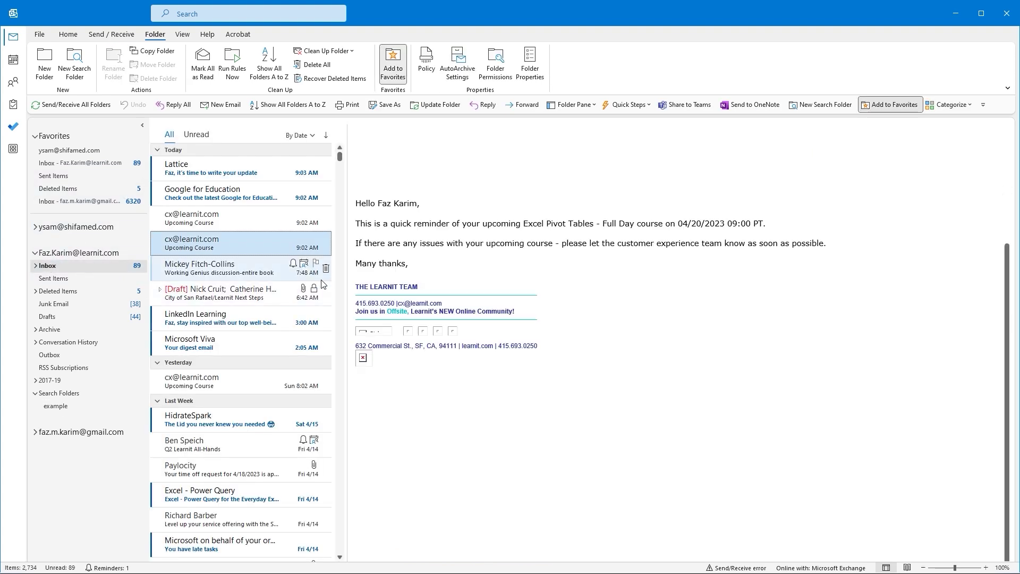
{"action": "right_click", "coordinate": [221, 241]}
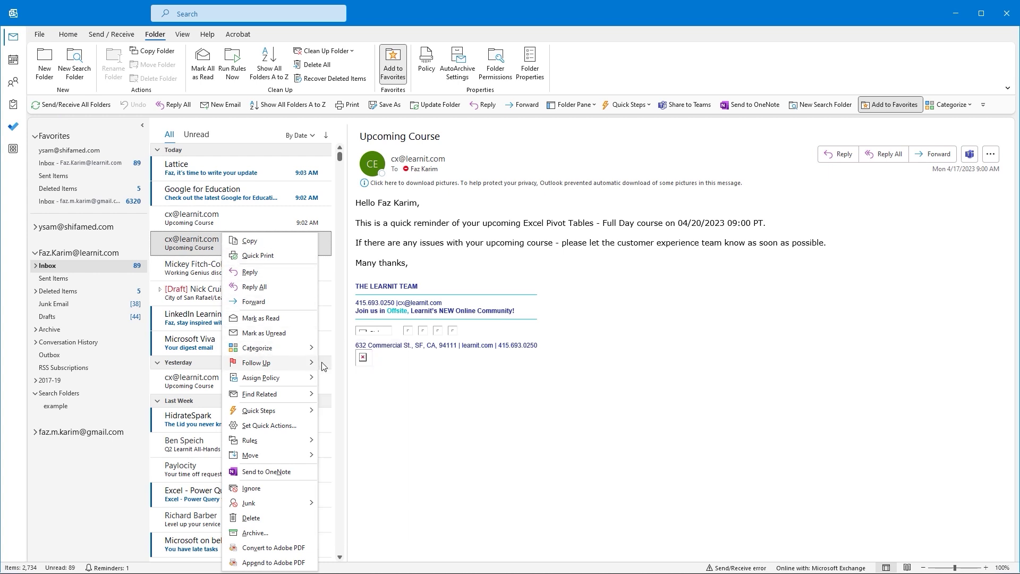
{"action": "mouse_move", "coordinate": [287, 362]}
{"action": "mouse_move", "coordinate": [312, 349]}
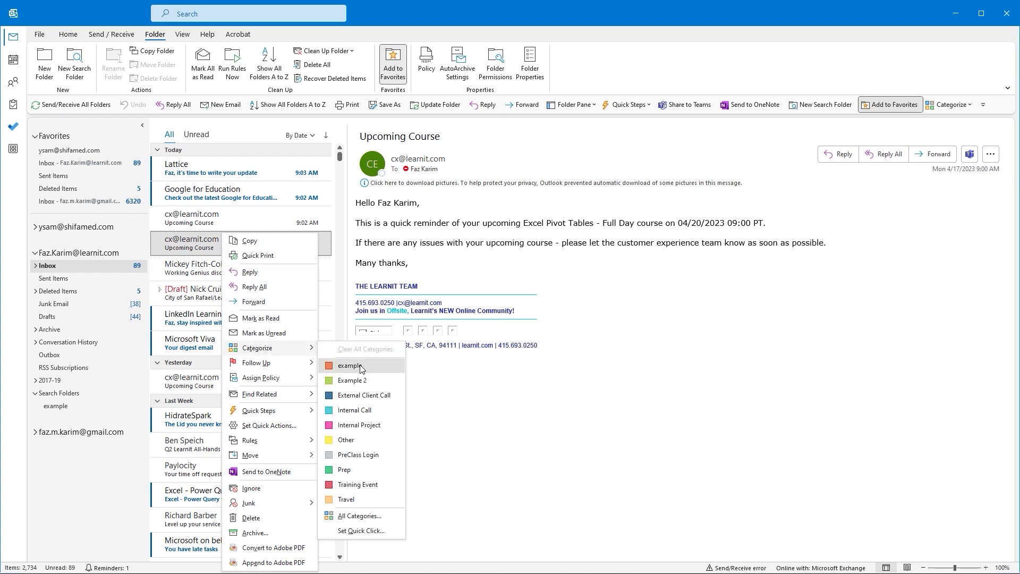
{"action": "left_click", "coordinate": [359, 365]}
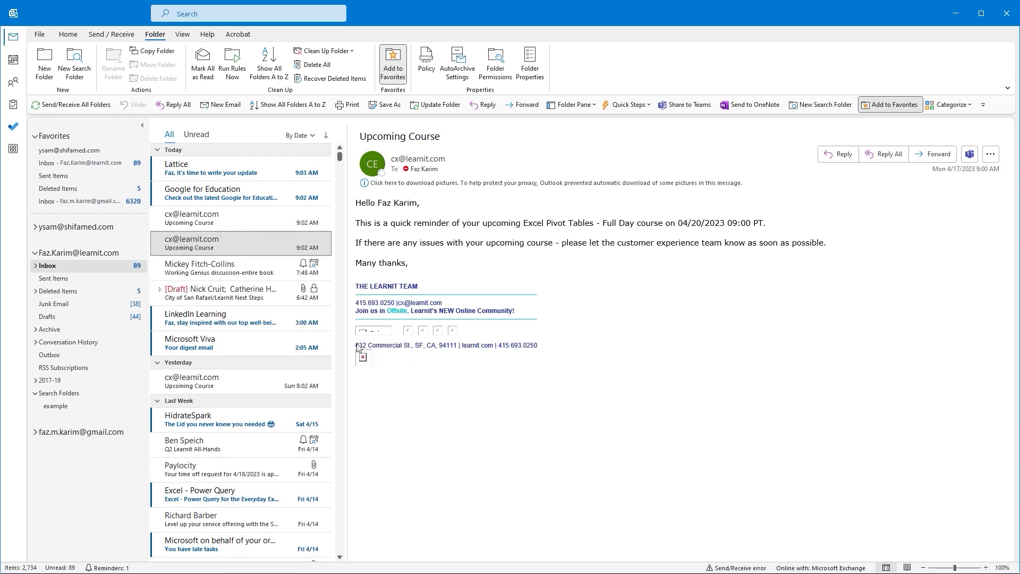
Compare where the newly categorized "Upcoming Course" message is listed in the example search folder and in the Inbox.
{"action": "left_click", "coordinate": [68, 408]}
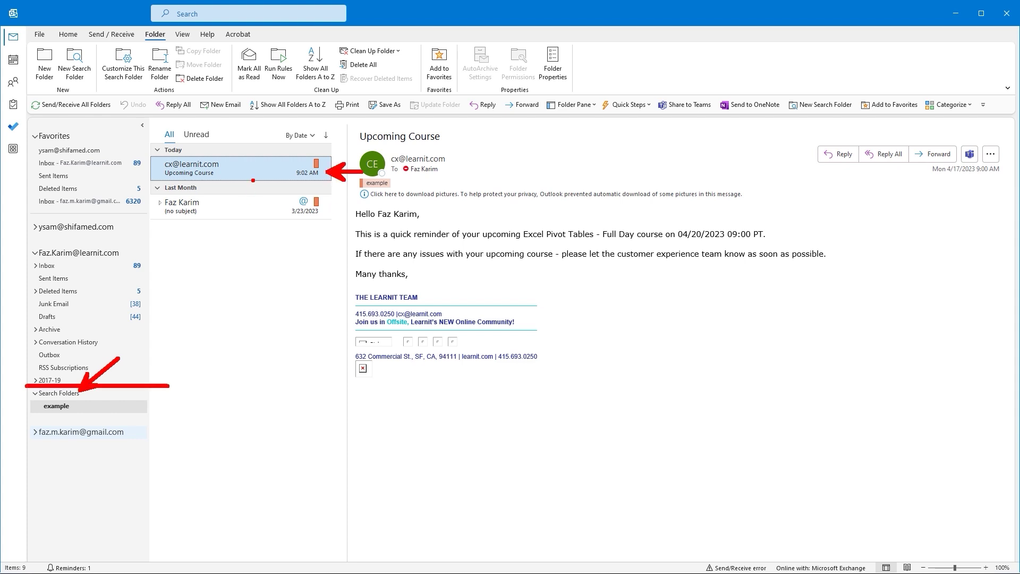
{"action": "left_click", "coordinate": [61, 267]}
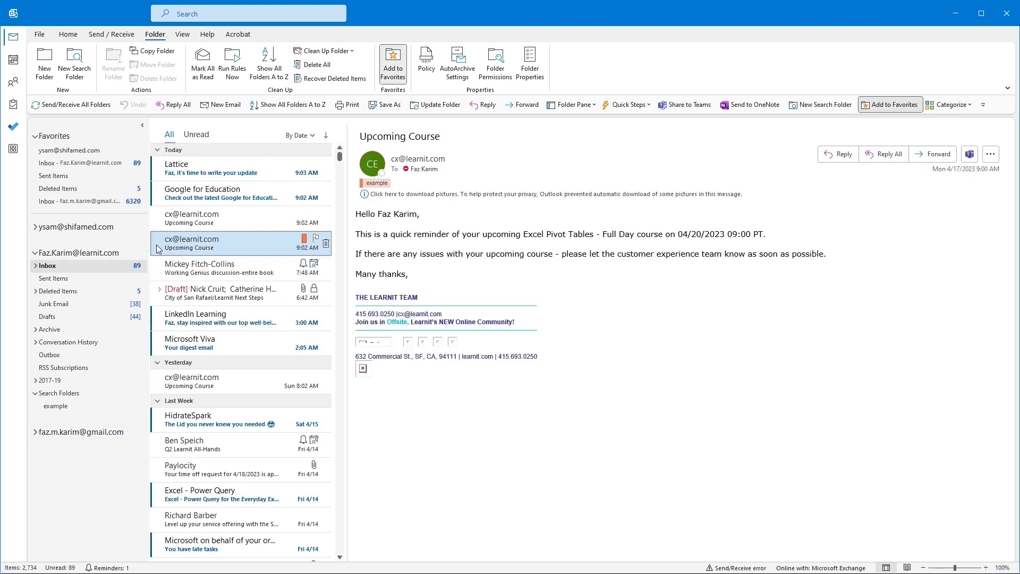
{"action": "left_click", "coordinate": [67, 407]}
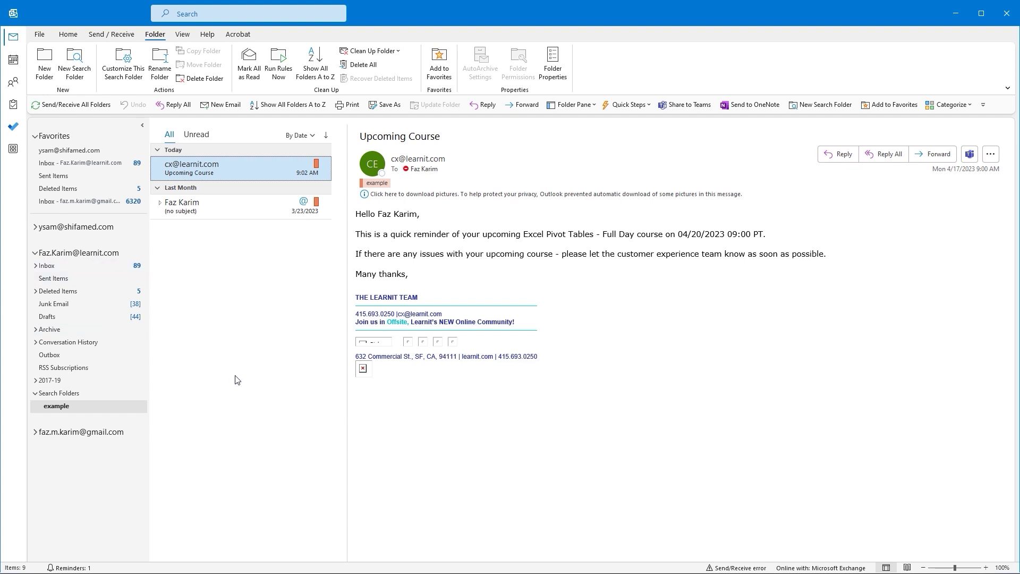
Add the example search folder to Favorites and collapse the Favorites group.
{"action": "right_click", "coordinate": [49, 409]}
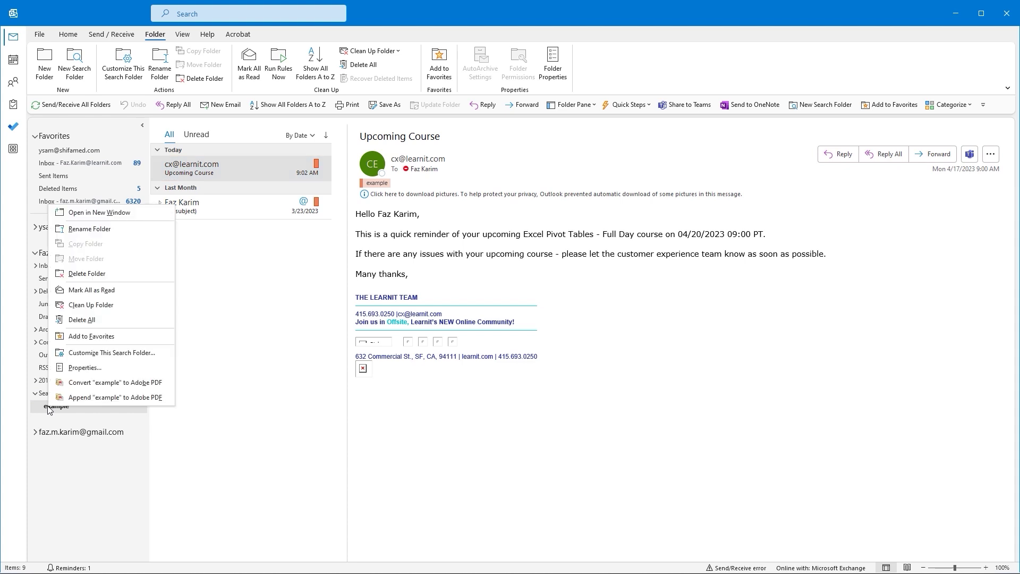
{"action": "left_click", "coordinate": [91, 336]}
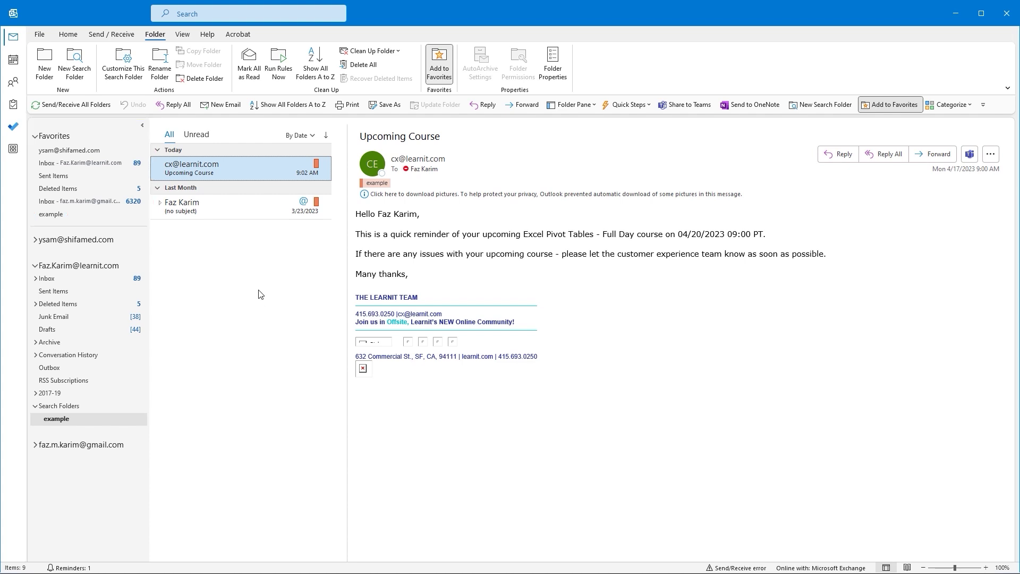
{"action": "left_click", "coordinate": [37, 137]}
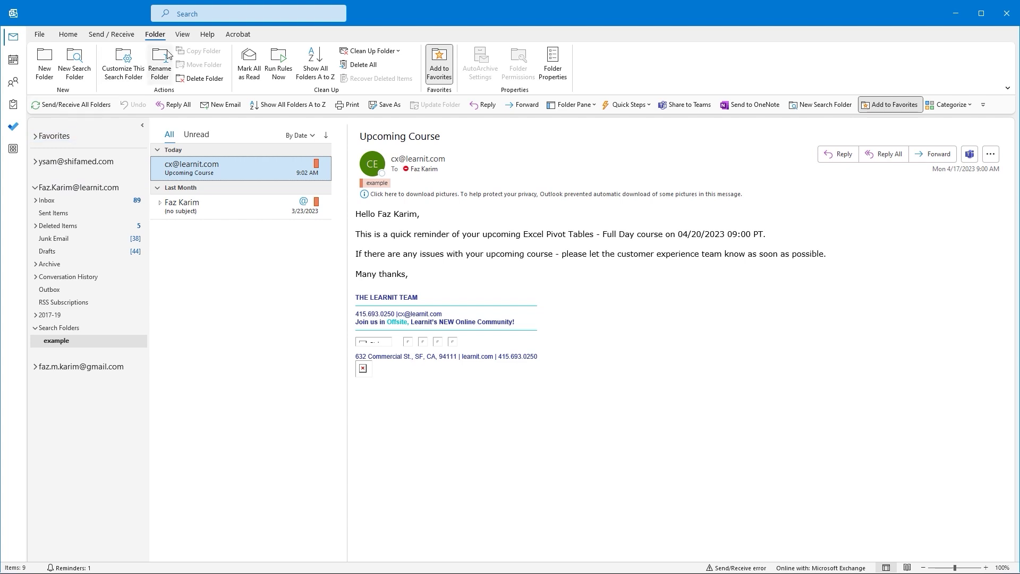
Hide Favorites from the folder pane and show it again.
{"action": "left_click", "coordinate": [182, 35]}
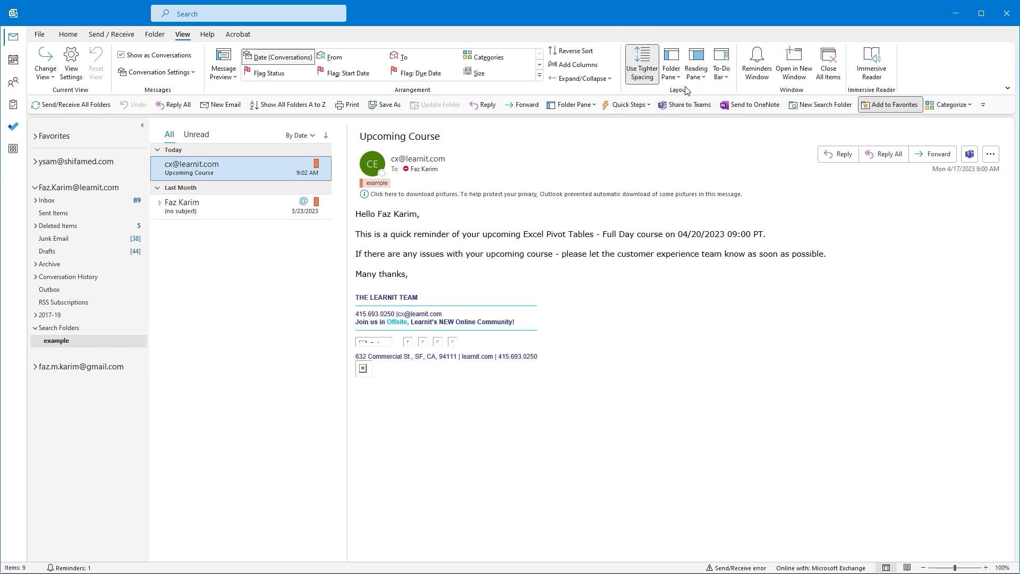
{"action": "left_click", "coordinate": [672, 74]}
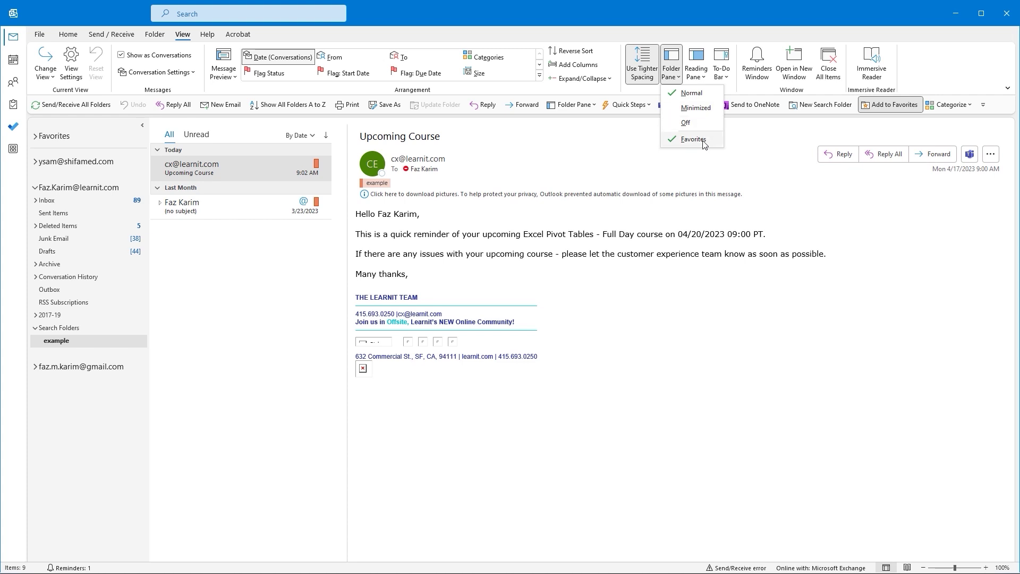
{"action": "left_click", "coordinate": [693, 139]}
{"action": "left_click", "coordinate": [672, 75]}
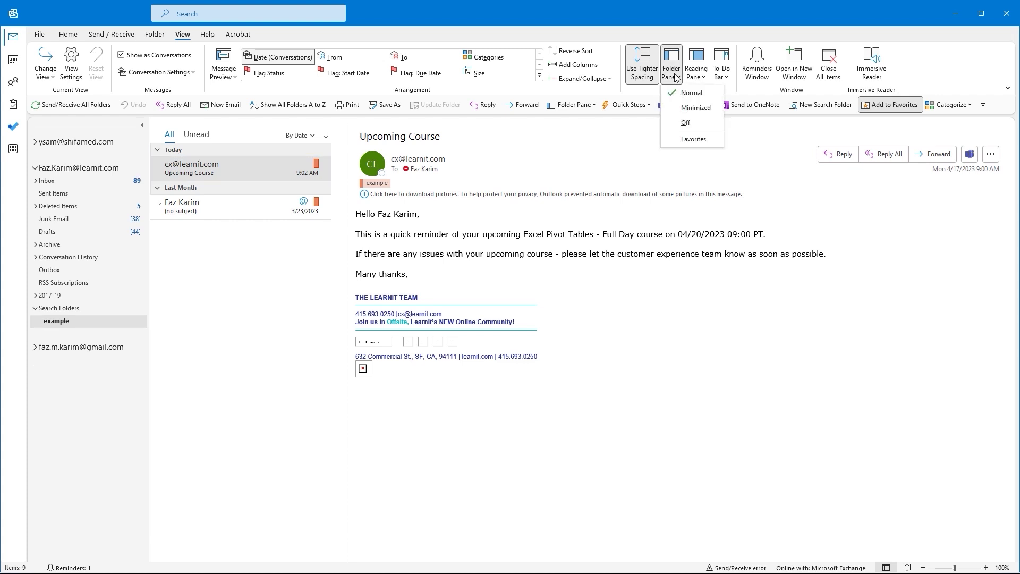
{"action": "left_click", "coordinate": [699, 142]}
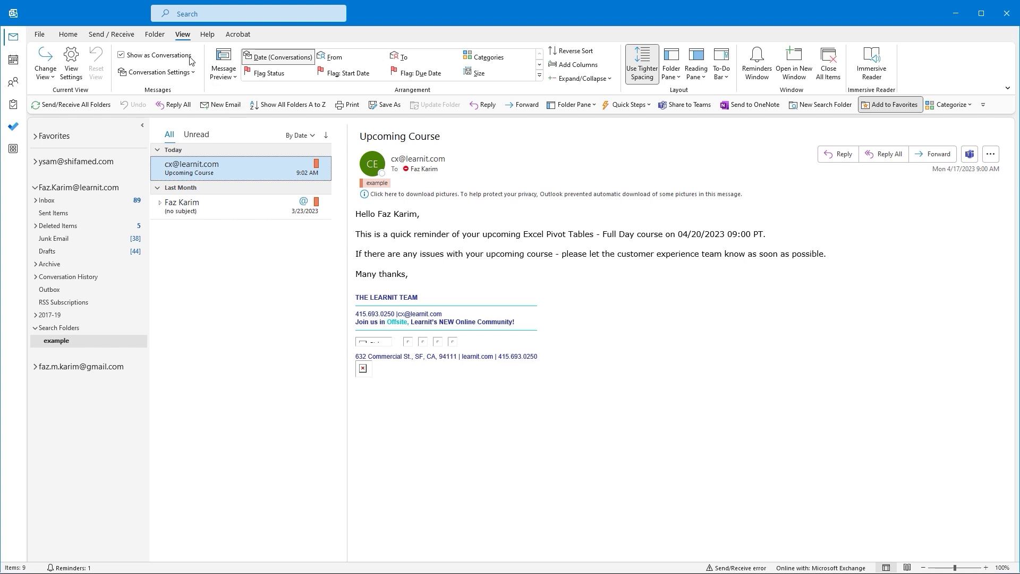
Start a new search folder of the type "Mail from and to specific people".
{"action": "left_click", "coordinate": [167, 39]}
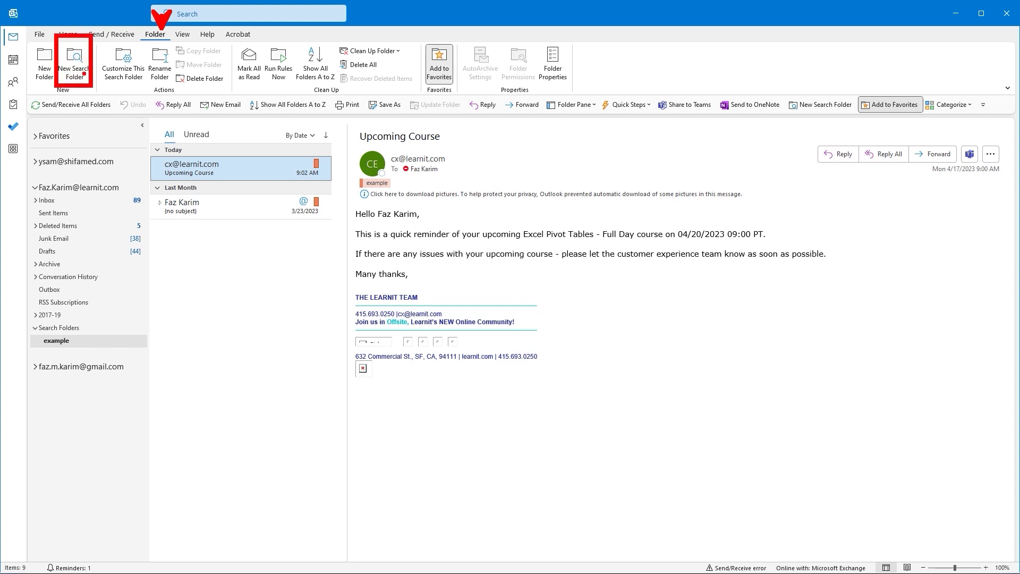
{"action": "left_click", "coordinate": [75, 64]}
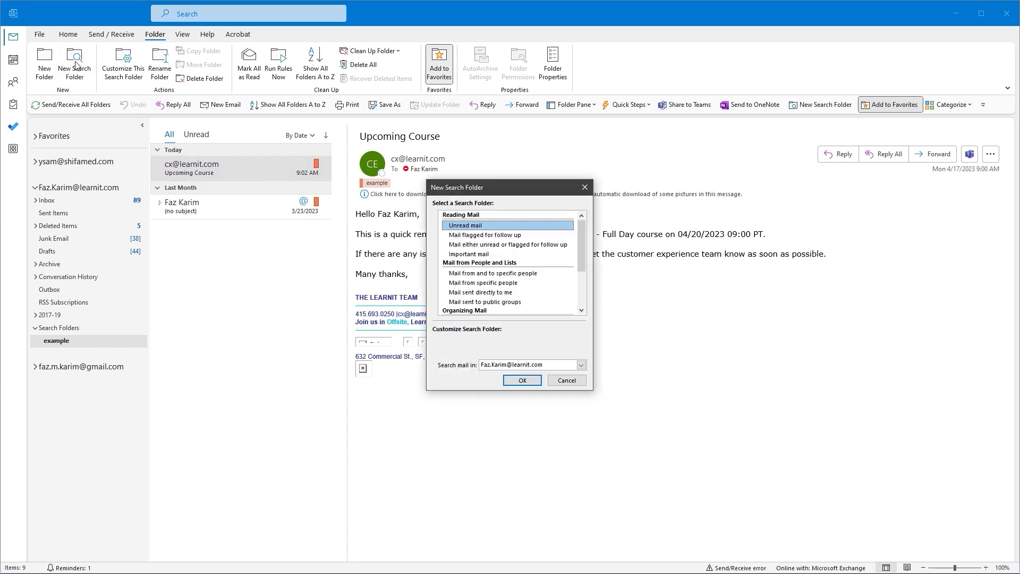
{"action": "scroll", "coordinate": [478, 259], "scroll_direction": "down", "scroll_amount": 1}
{"action": "left_click", "coordinate": [467, 246]}
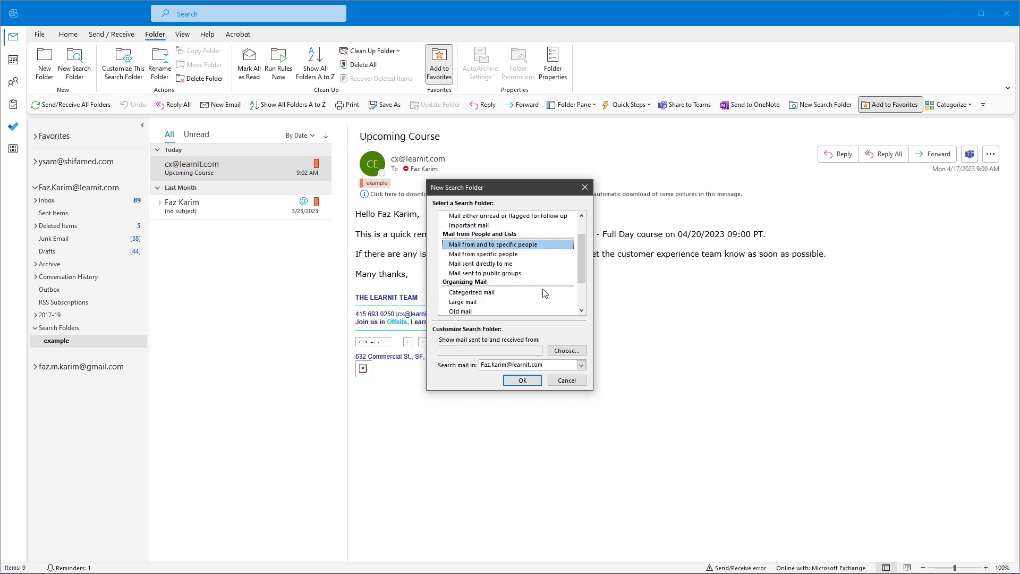
Look over the Global Address List and the mailboxes available for the new search folder.
{"action": "left_click", "coordinate": [567, 350]}
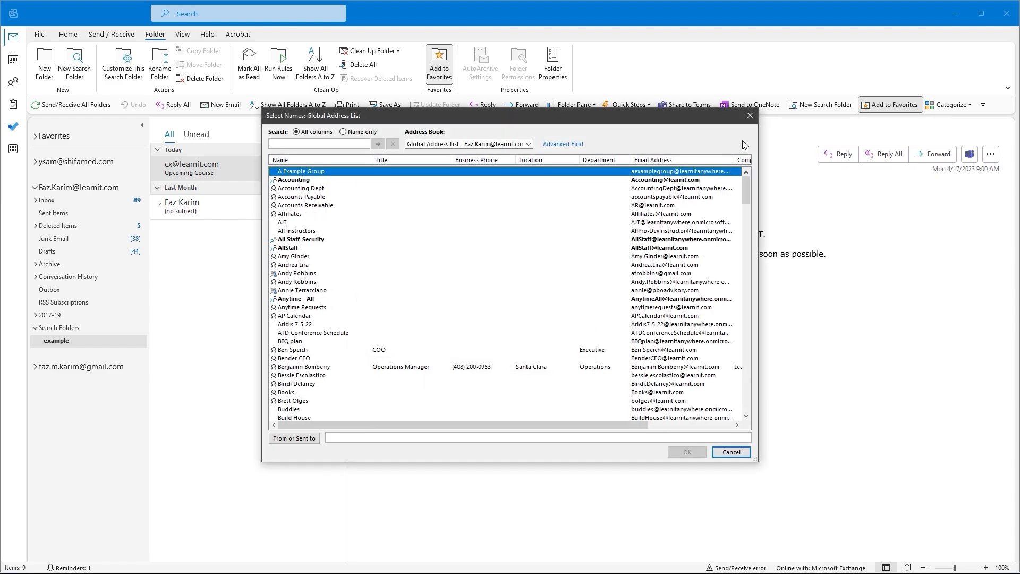
{"action": "left_click", "coordinate": [753, 122]}
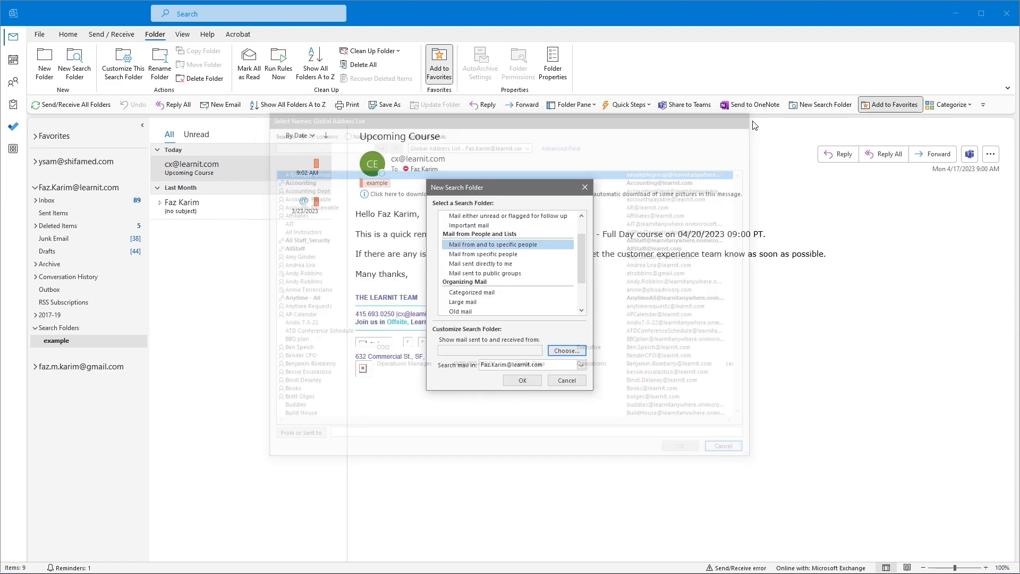
{"action": "left_click", "coordinate": [581, 365]}
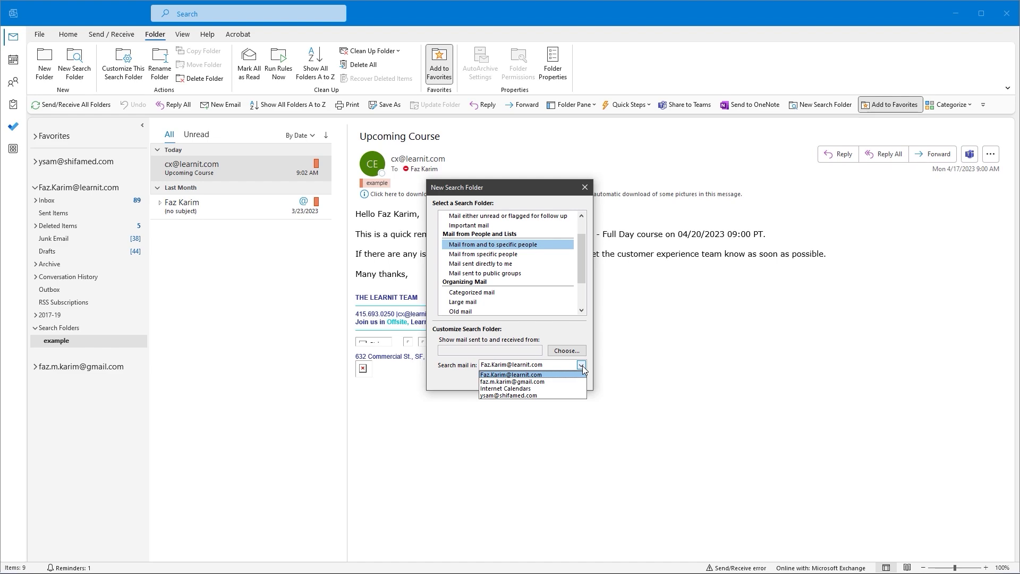
{"action": "left_click", "coordinate": [582, 366]}
Find a colleague in the address list, create the search folder for mail from or sent to that person, and open it.
{"action": "left_click", "coordinate": [577, 353]}
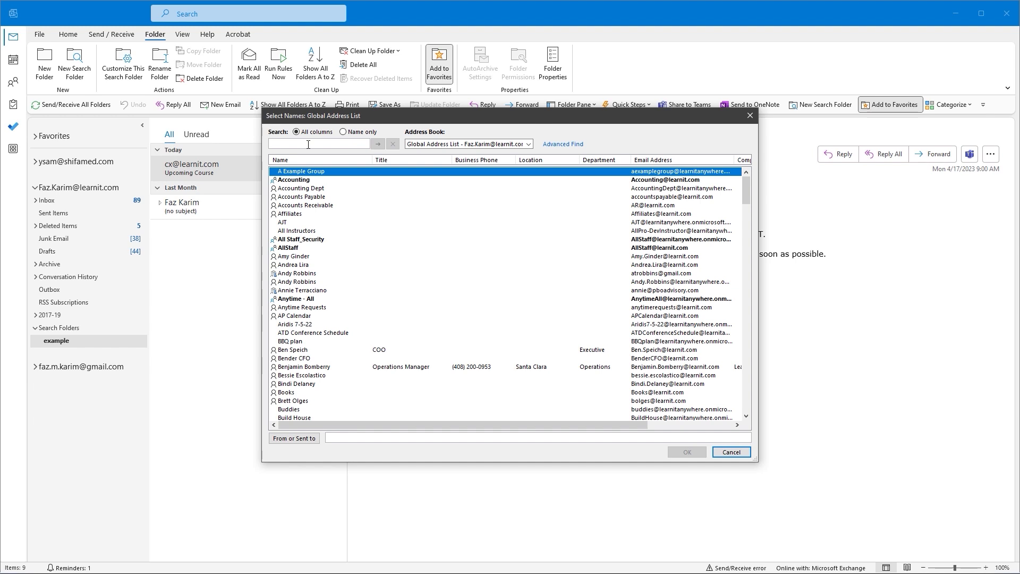
{"action": "type", "text": "jo"}
{"action": "left_click", "coordinate": [378, 144]}
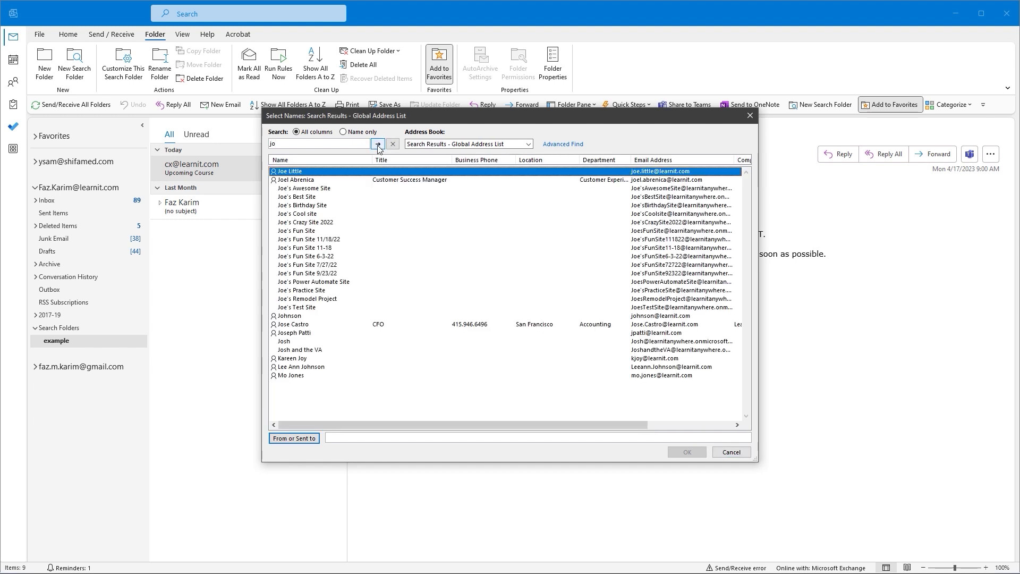
{"action": "left_click", "coordinate": [300, 333]}
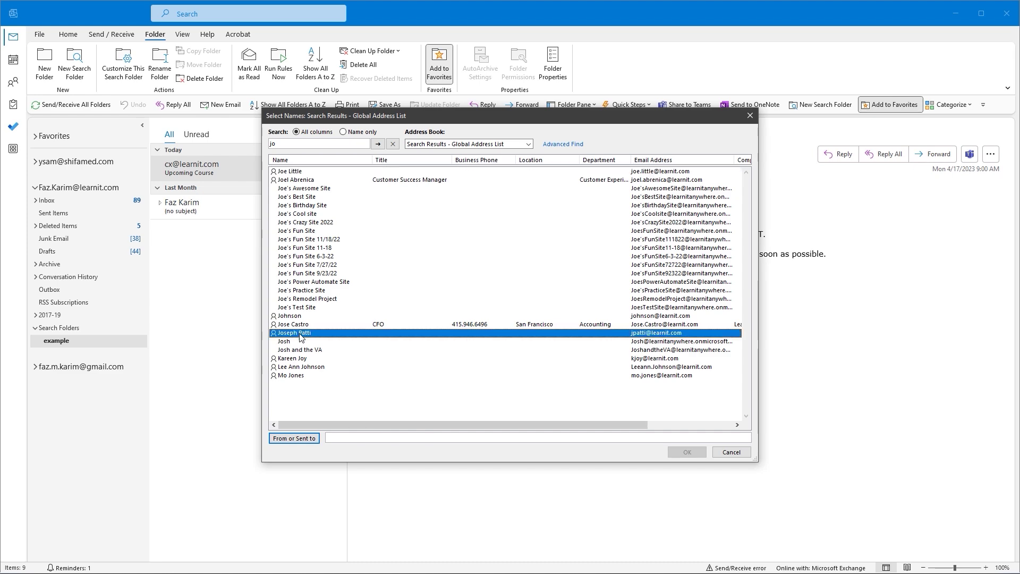
{"action": "left_click", "coordinate": [294, 439]}
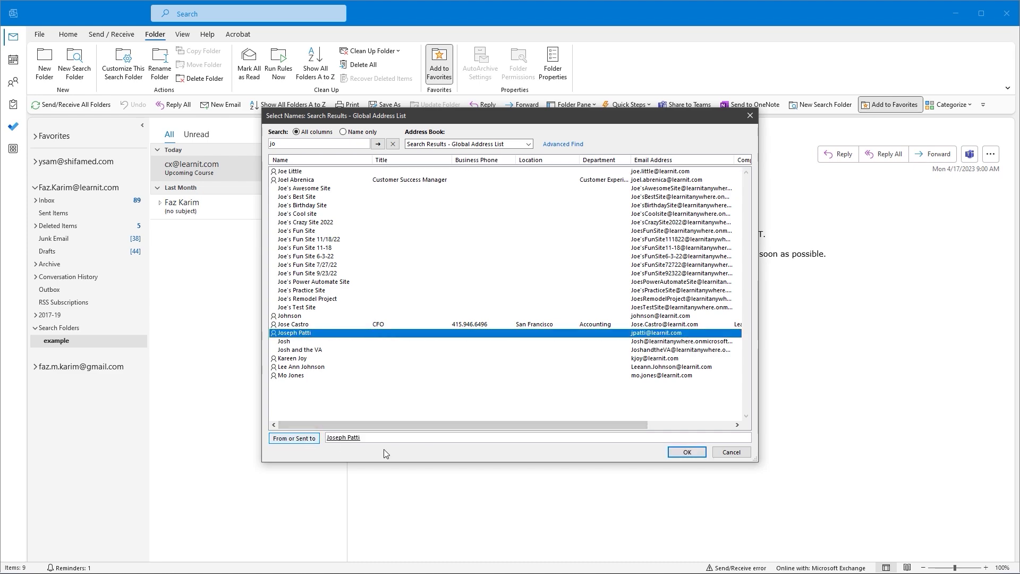
{"action": "left_click", "coordinate": [686, 452]}
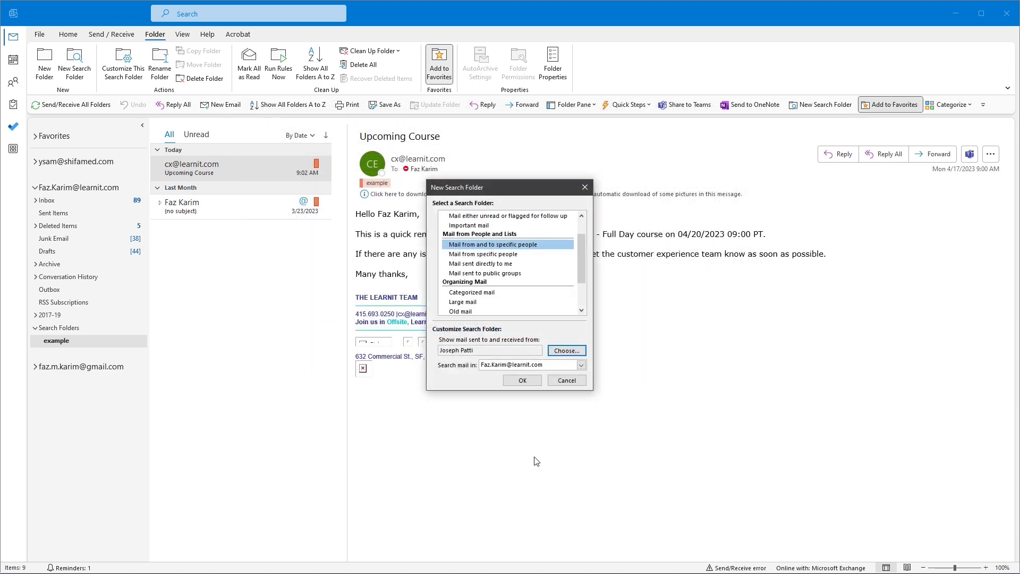
{"action": "left_click", "coordinate": [523, 380]}
{"action": "left_click", "coordinate": [53, 355]}
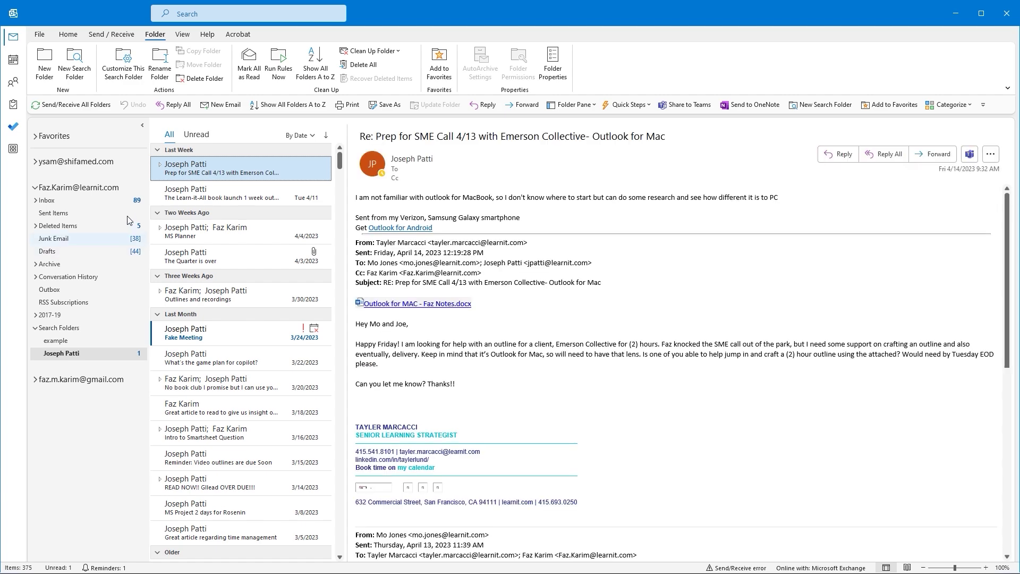
Return to the Inbox, search the current mailbox for mail in the "example" category, and close the search.
{"action": "left_click", "coordinate": [101, 202]}
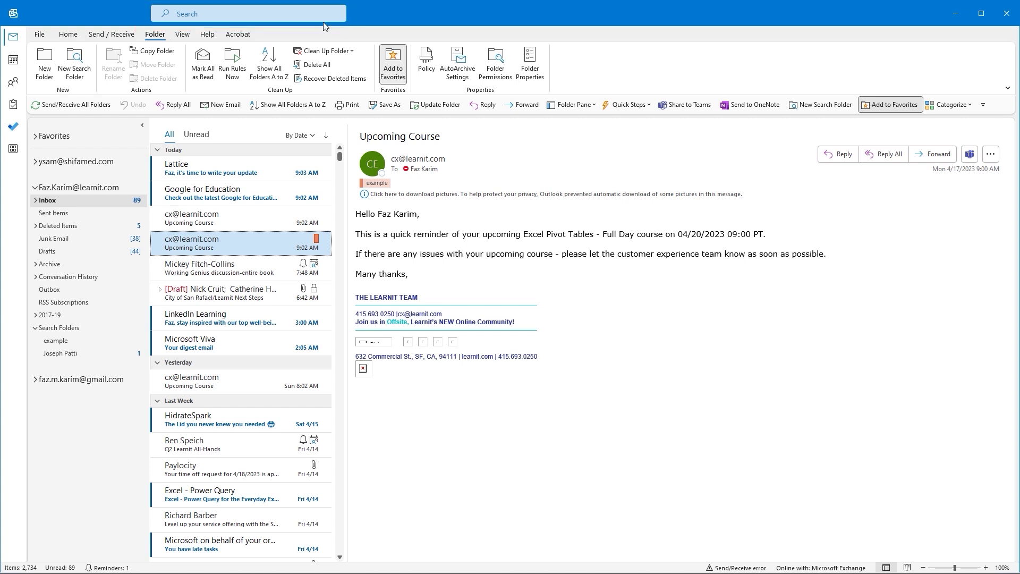
{"action": "left_click", "coordinate": [300, 15]}
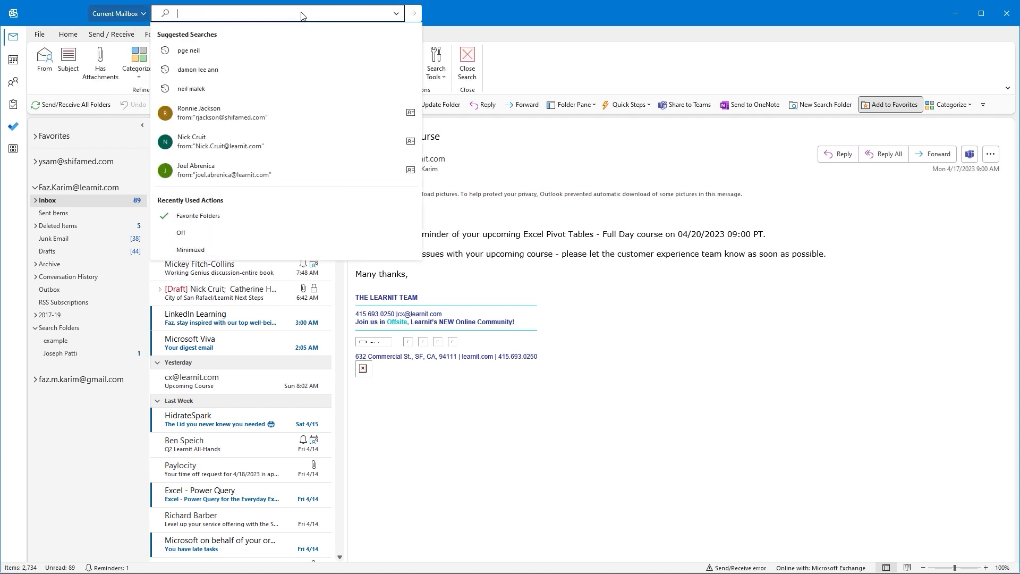
{"action": "left_click", "coordinate": [147, 78]}
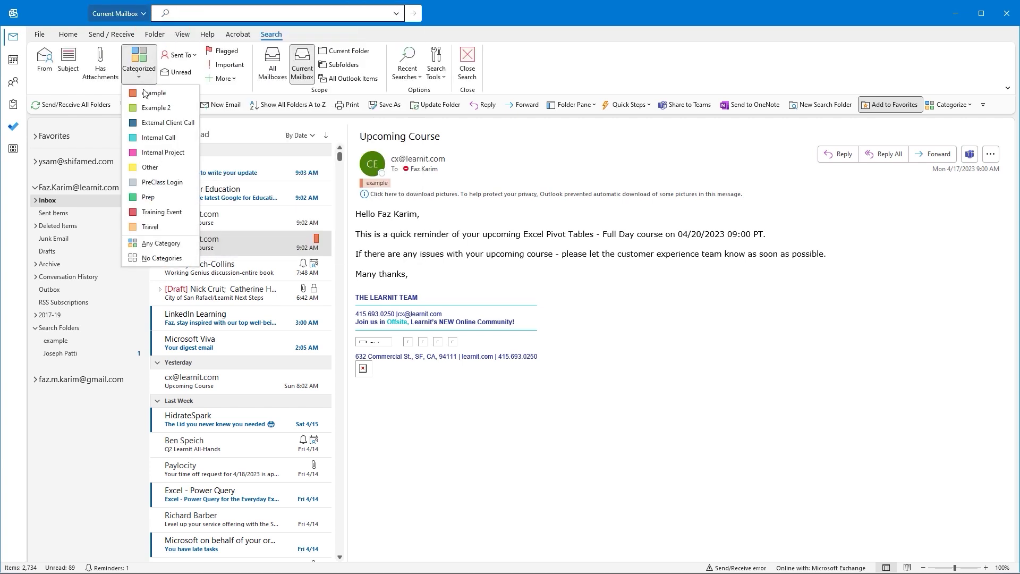
{"action": "left_click", "coordinate": [145, 95]}
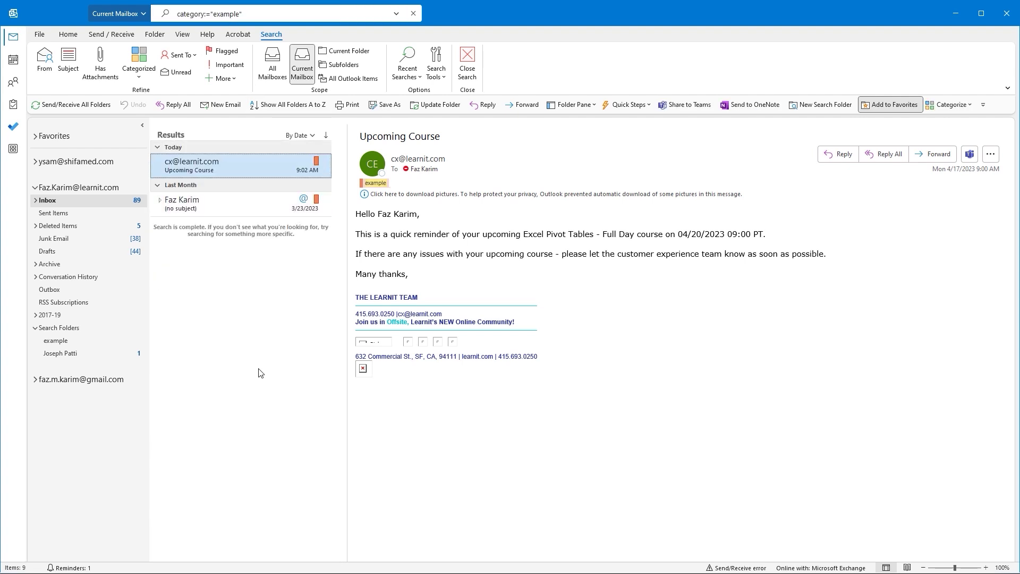
{"action": "left_click", "coordinate": [470, 68]}
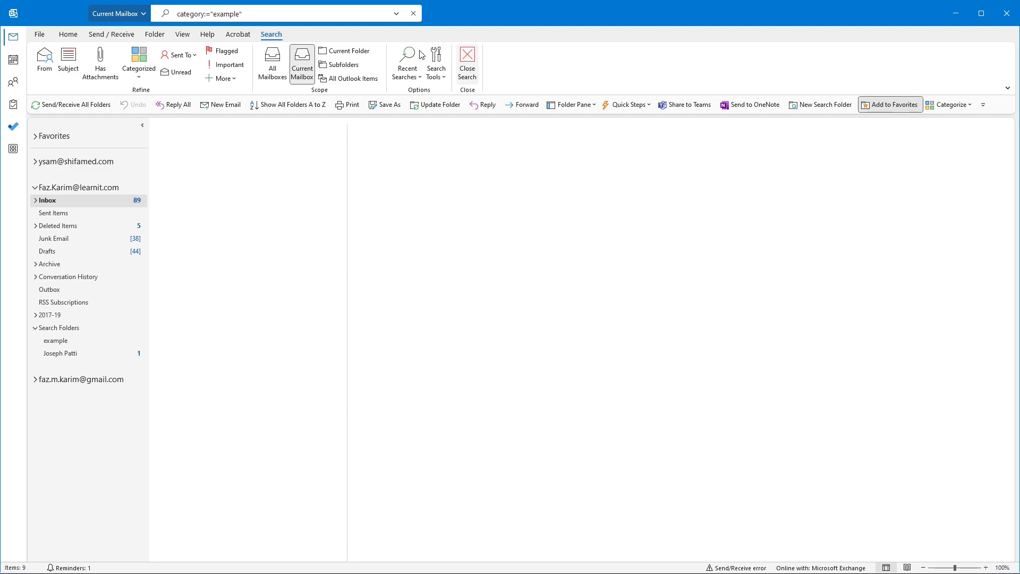
Search the current mailbox for mail from a colleague, using the sender filter with the colleague's first name, and close the search.
{"action": "left_click", "coordinate": [275, 15]}
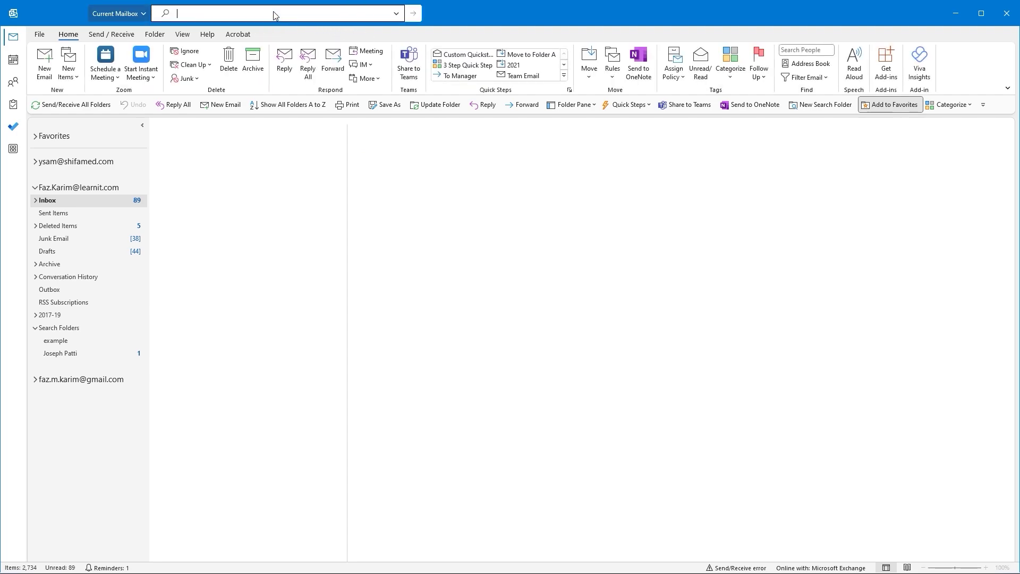
{"action": "type", "text": "jo"}
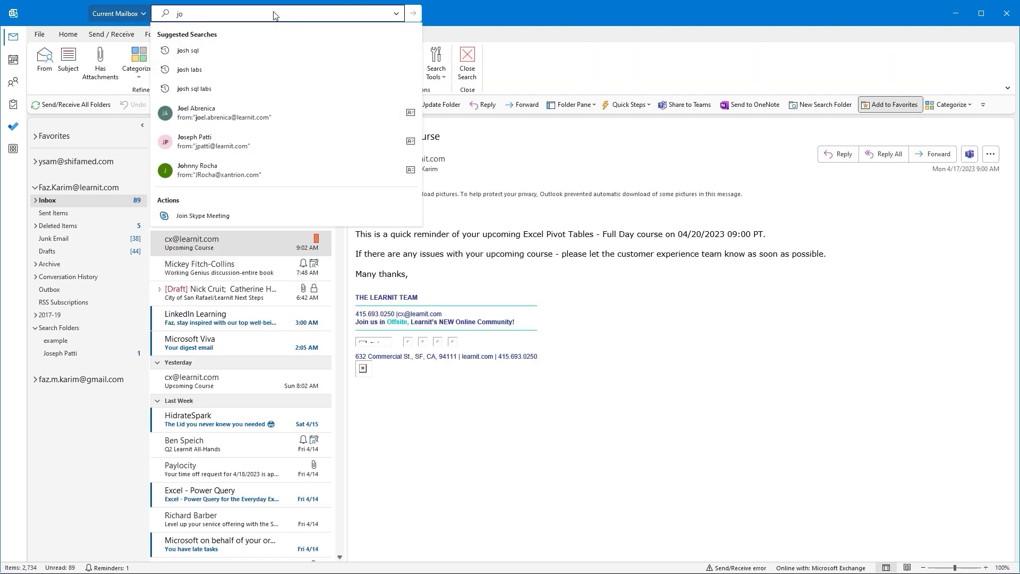
{"action": "left_click", "coordinate": [39, 64]}
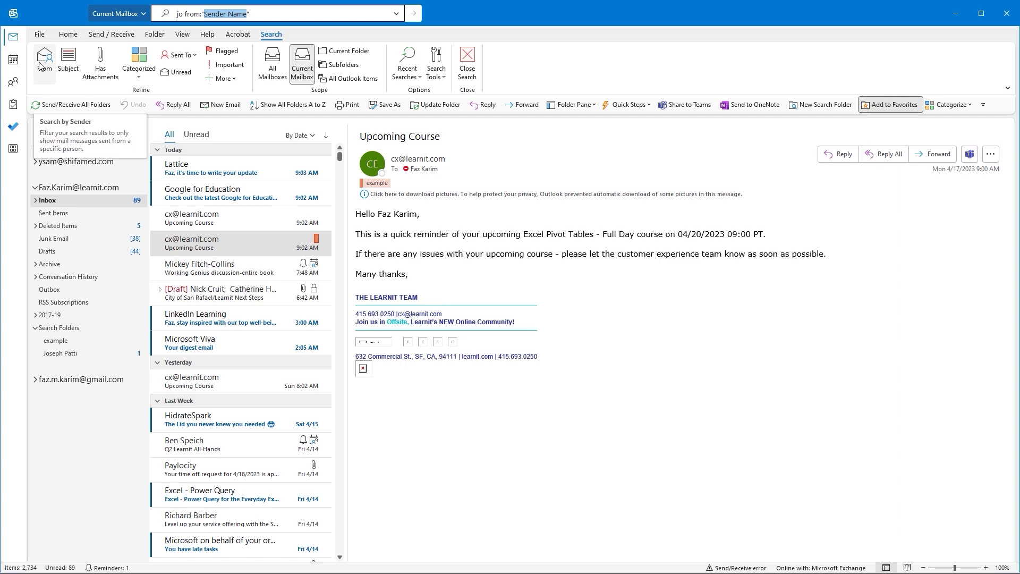
{"action": "type", "text": "jo from:\"jo"}
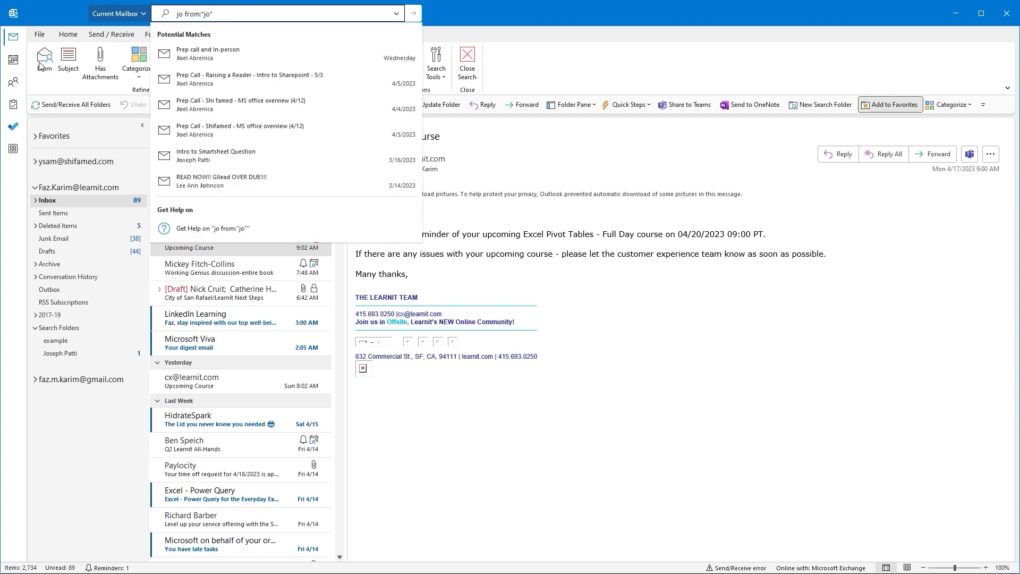
{"action": "type", "text": "s"}
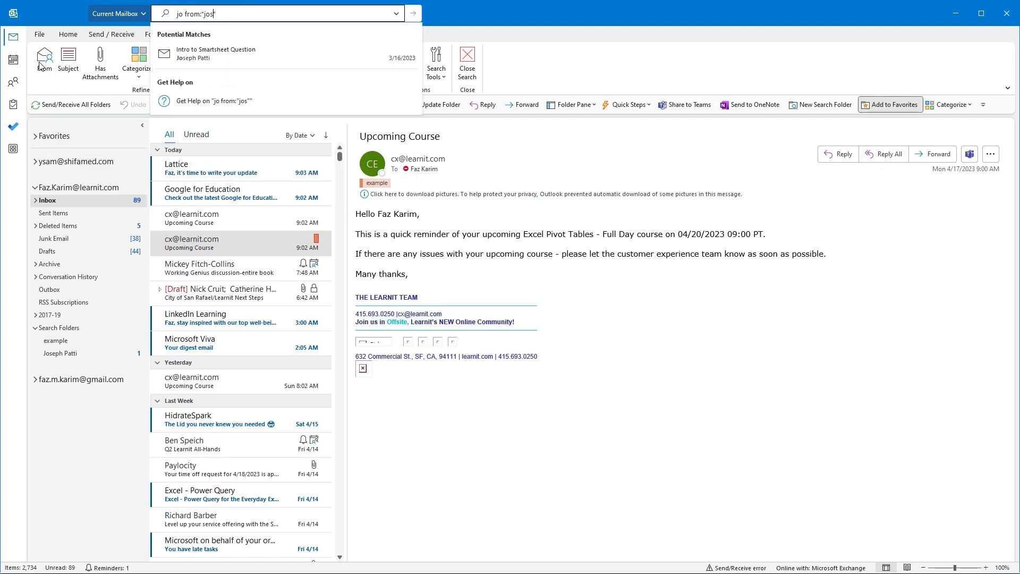
{"action": "type", "text": "eph"}
{"action": "key", "text": "Return"}
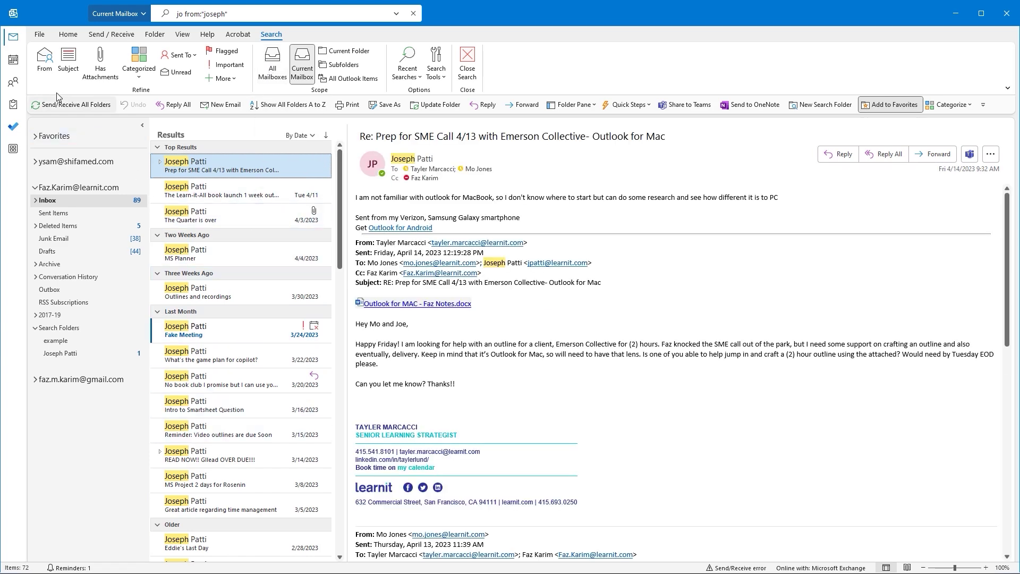
{"action": "left_click", "coordinate": [412, 14]}
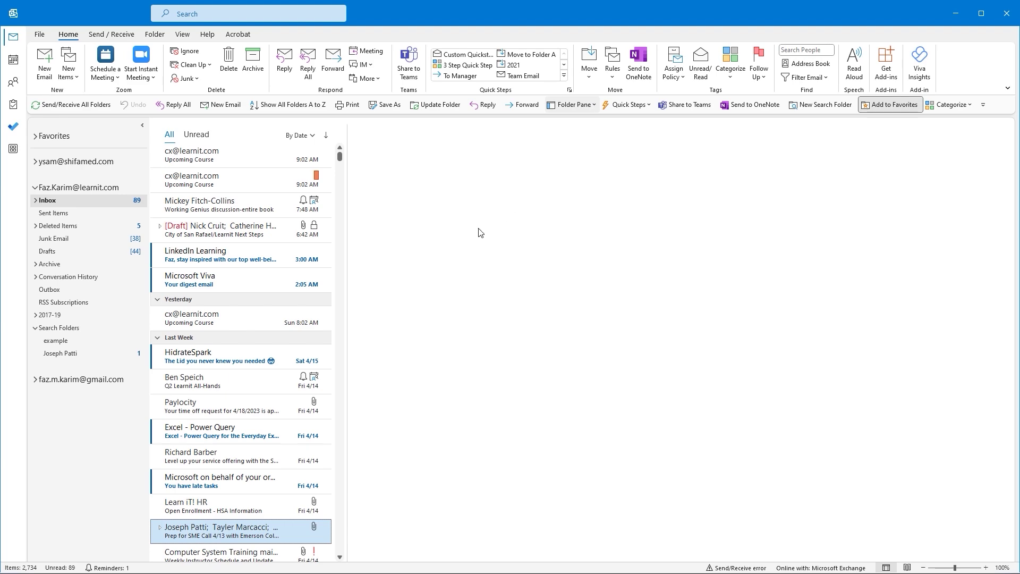
Permanently delete the search folder named after the colleague, and select the Upcoming Course message categorized "example" in the Inbox.
{"action": "left_click", "coordinate": [155, 35]}
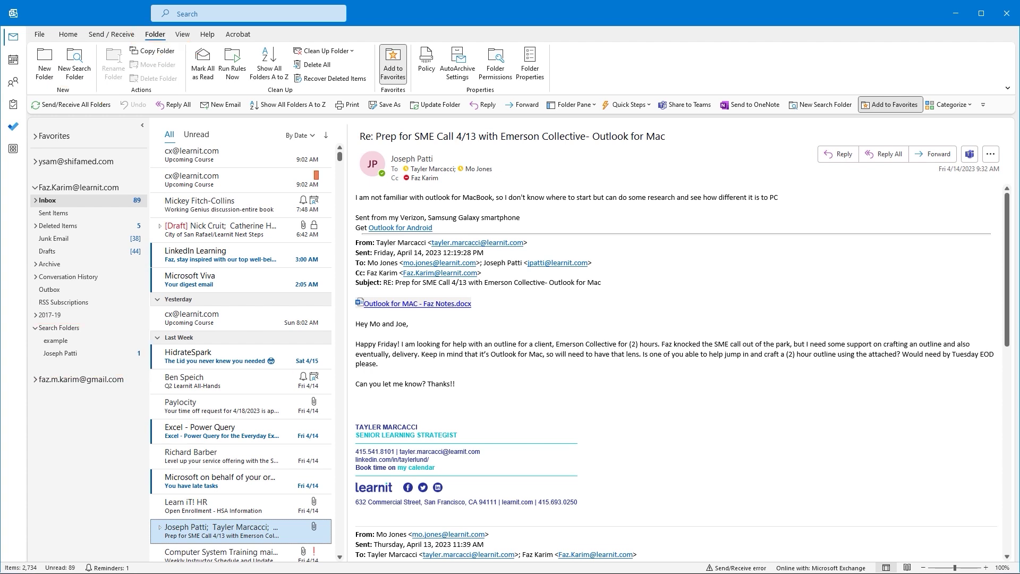
{"action": "right_click", "coordinate": [67, 353]}
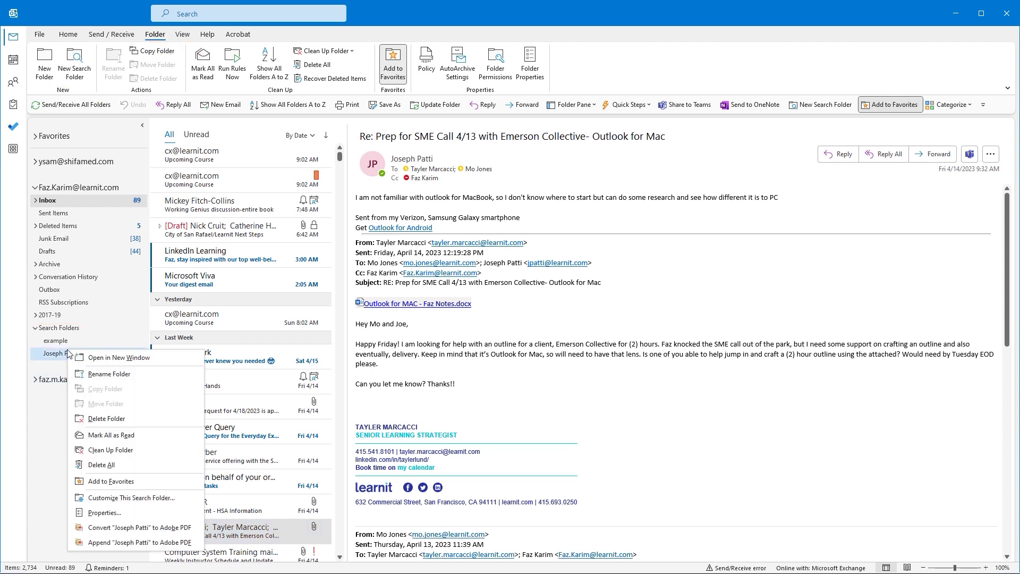
{"action": "left_click", "coordinate": [112, 417]}
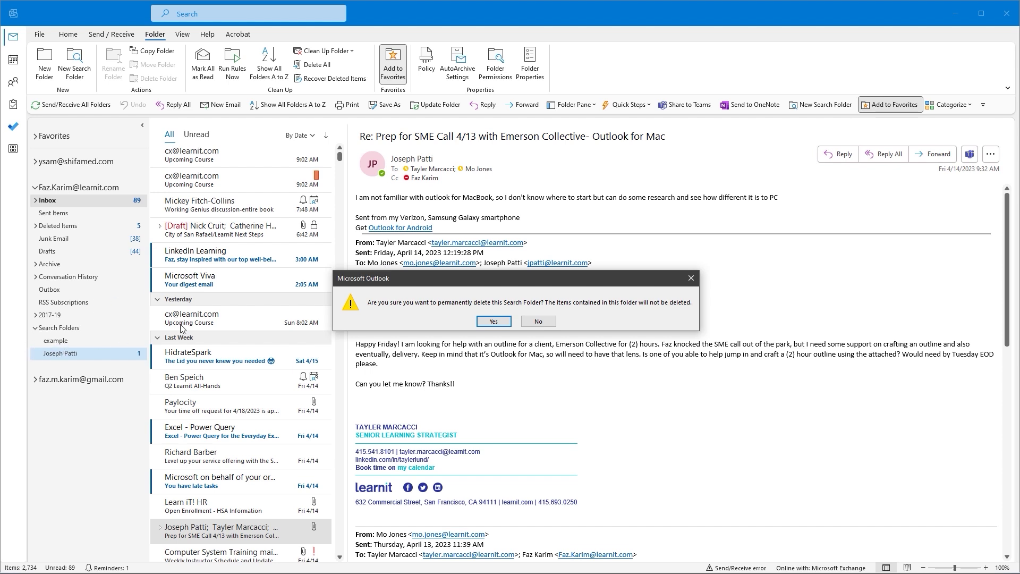
{"action": "left_click", "coordinate": [494, 321]}
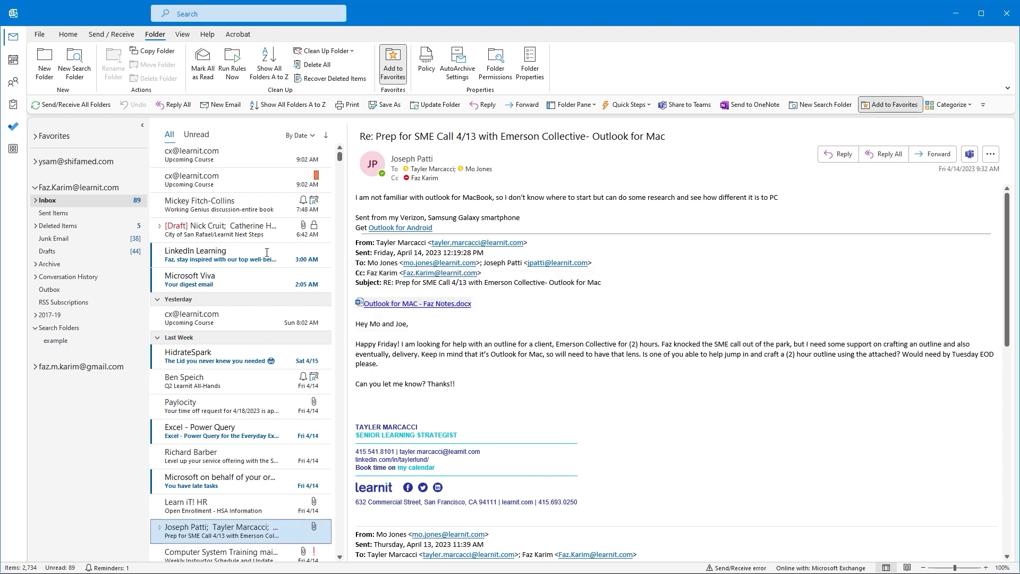
{"action": "left_click", "coordinate": [252, 180]}
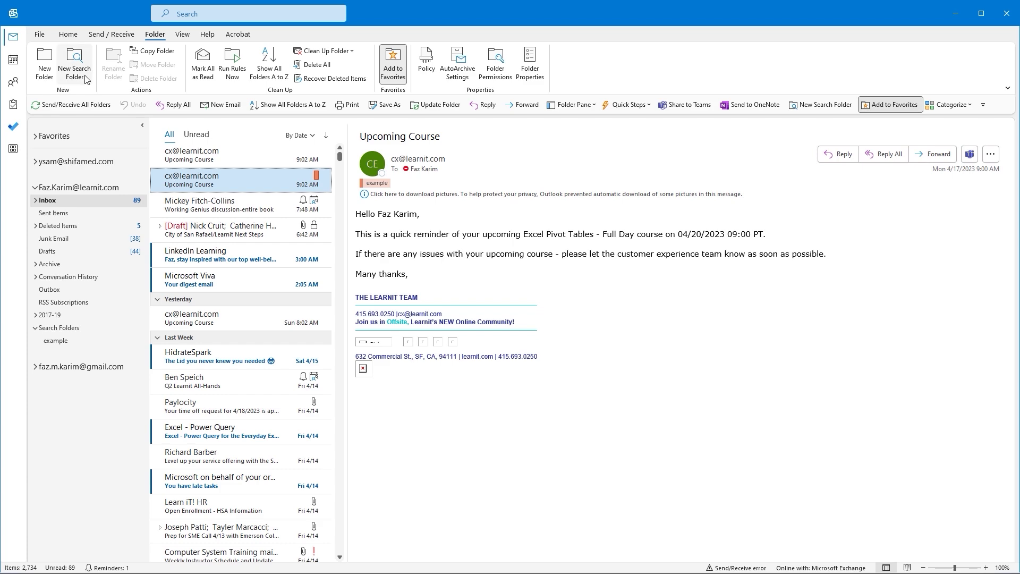
Switch to the Simplified Ribbon and back to the Classic Ribbon.
{"action": "right_click", "coordinate": [155, 37]}
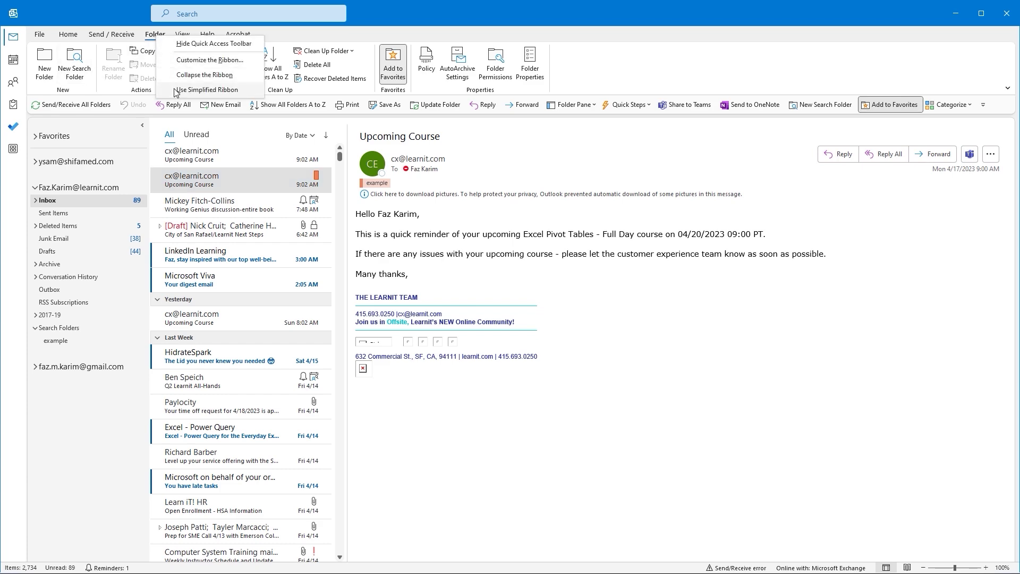
{"action": "left_click", "coordinate": [176, 90]}
{"action": "right_click", "coordinate": [156, 39]}
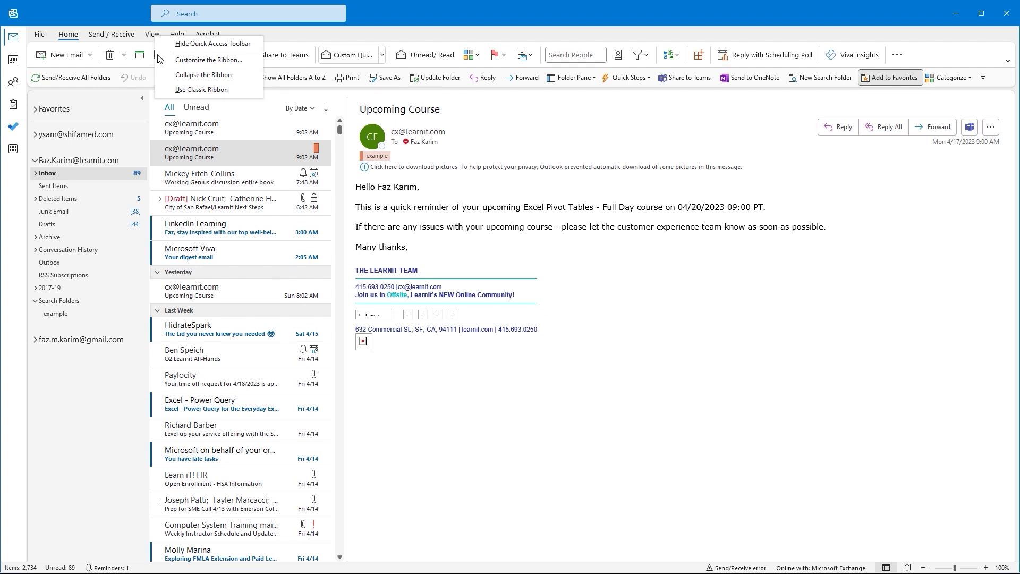
{"action": "left_click", "coordinate": [175, 90]}
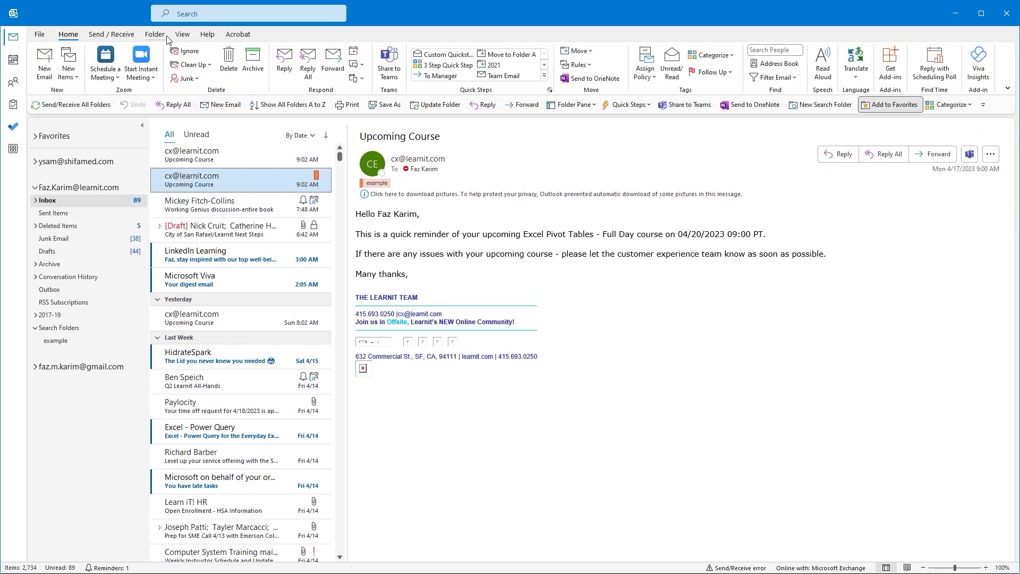
{"action": "left_click", "coordinate": [155, 34]}
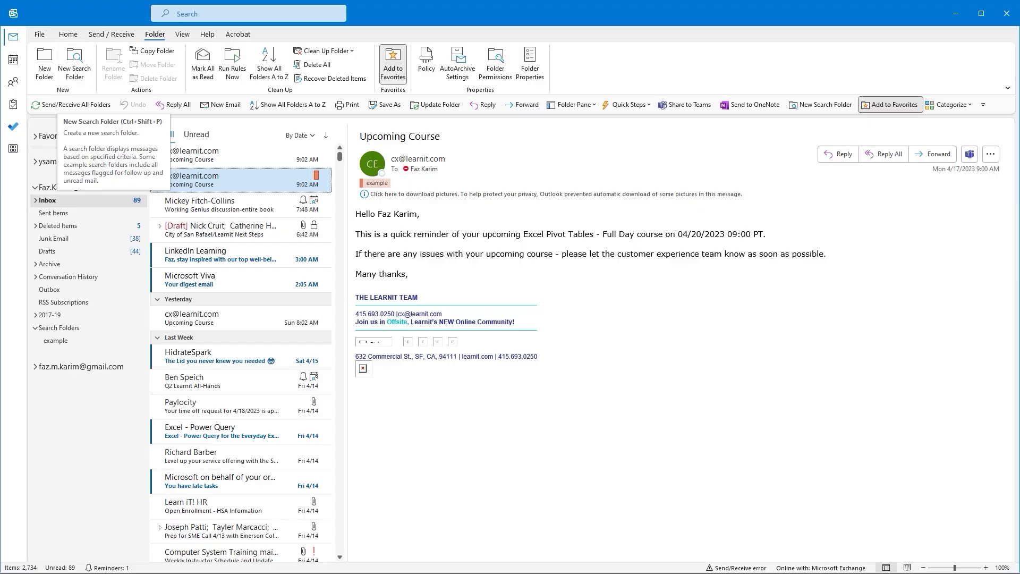
{"action": "left_click", "coordinate": [74, 69]}
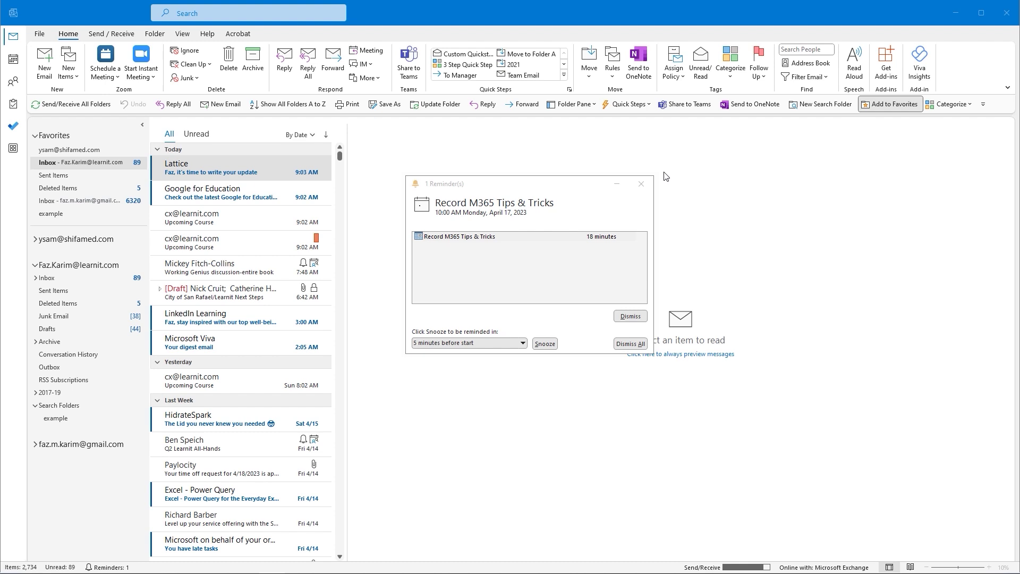
Close the reminder window and start a new rule based on the selected Lattice message.
{"action": "left_click", "coordinate": [641, 183]}
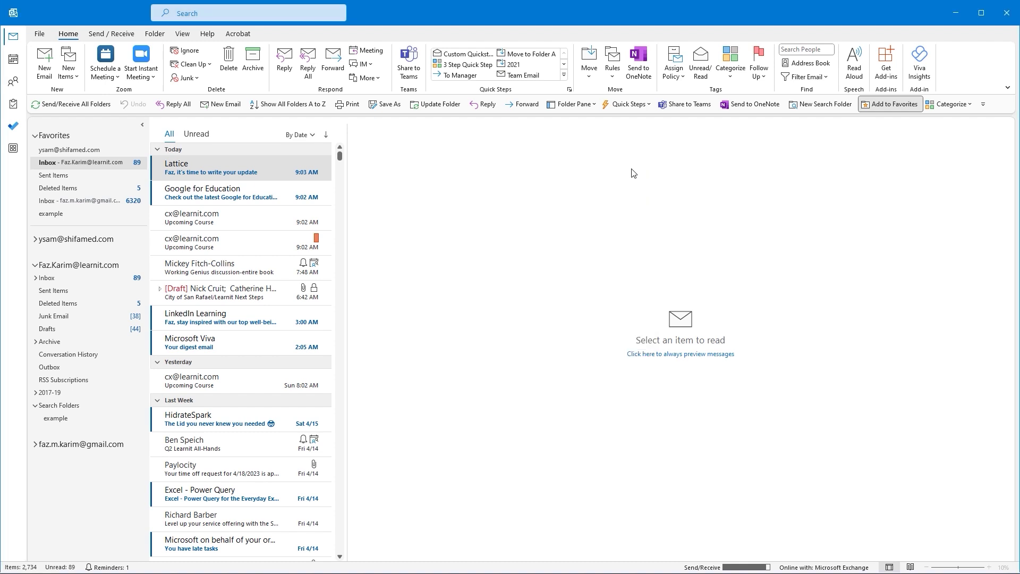
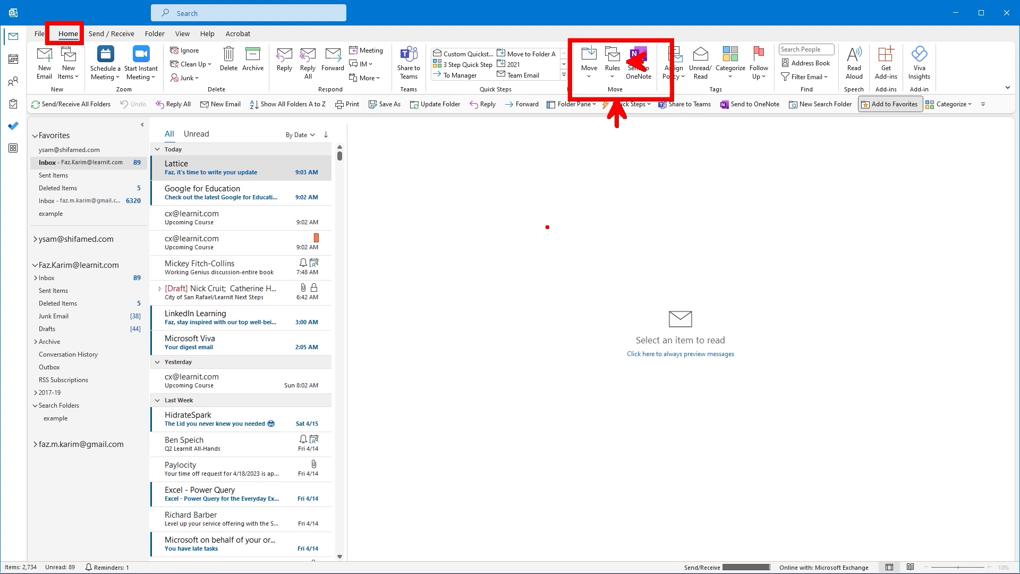
{"action": "key", "text": "Escape"}
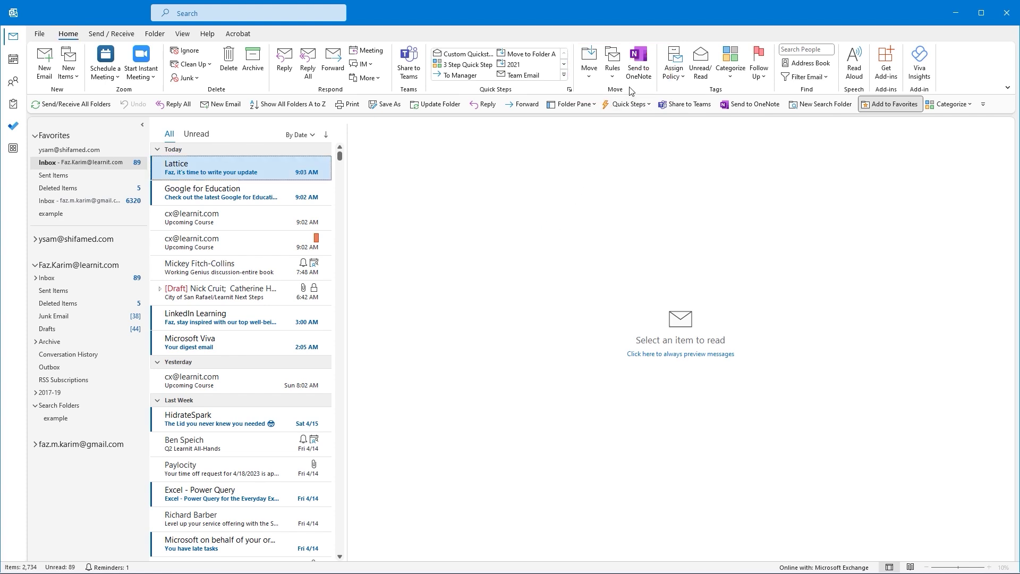
{"action": "left_click", "coordinate": [613, 69]}
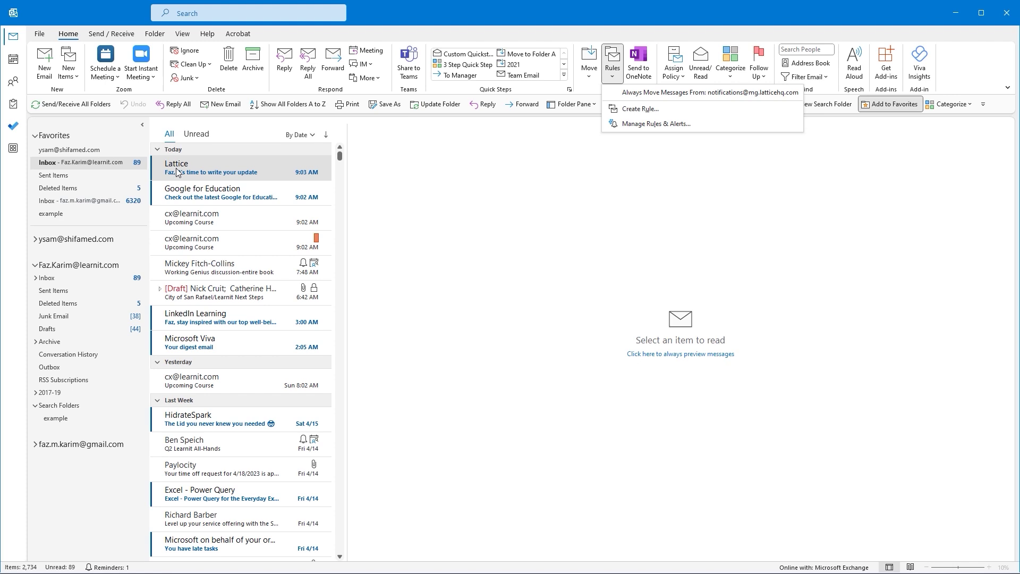
{"action": "left_click", "coordinate": [630, 109]}
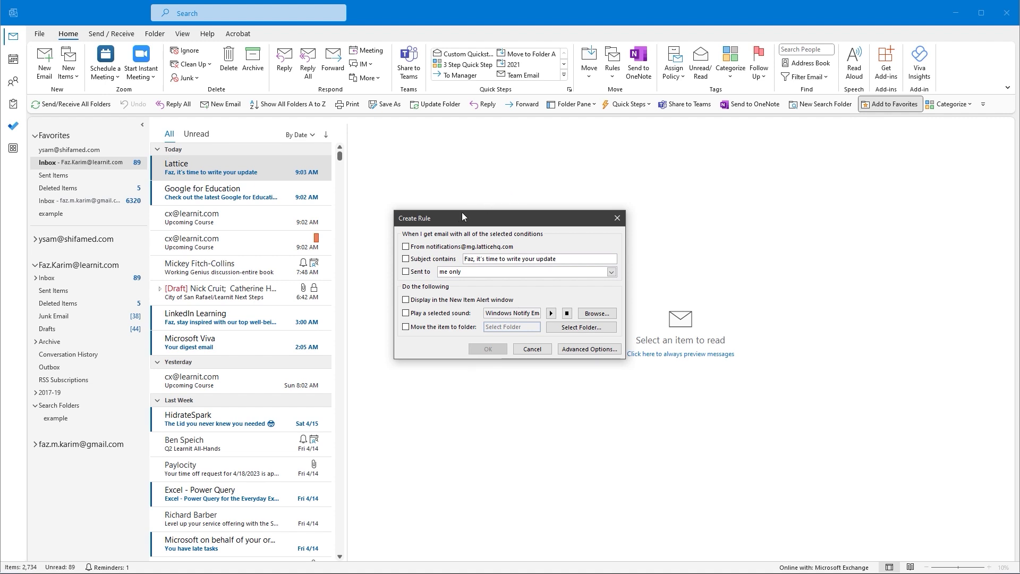
{"action": "left_click_drag", "start_coordinate": [461, 212], "coordinate": [478, 141]}
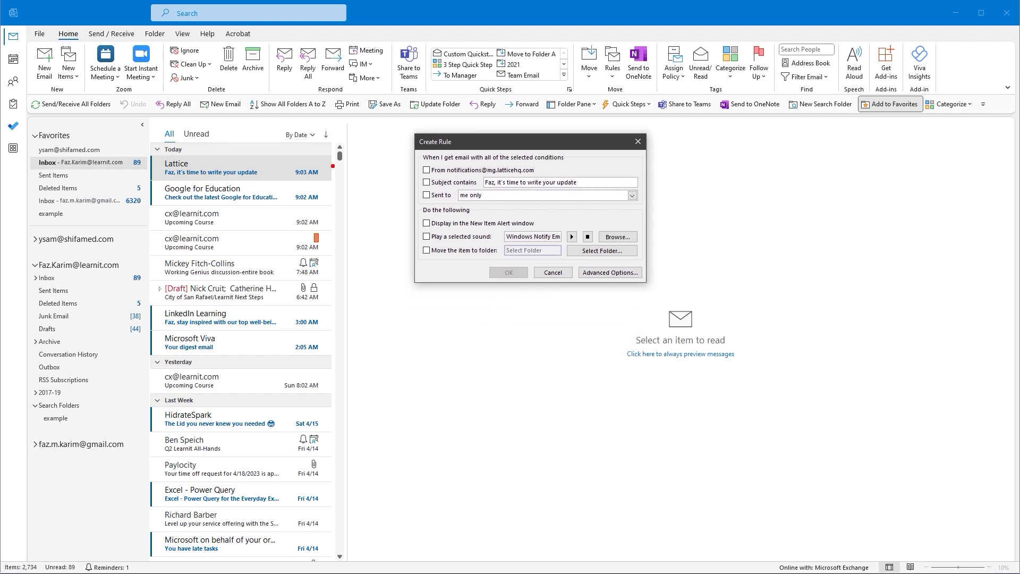
{"action": "left_click_drag", "start_coordinate": [333, 166], "coordinate": [409, 166]}
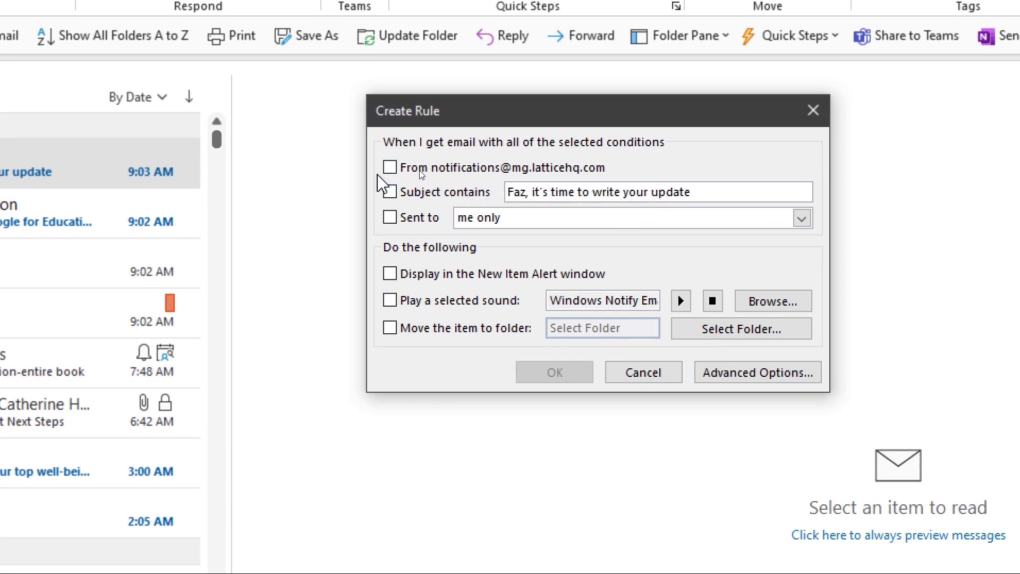
{"action": "mouse_move", "coordinate": [354, 126]}
{"action": "left_mouse_down"}
{"action": "mouse_move", "coordinate": [362, 139]}
{"action": "mouse_move", "coordinate": [381, 139]}
{"action": "mouse_move", "coordinate": [376, 148]}
{"action": "left_mouse_up"}
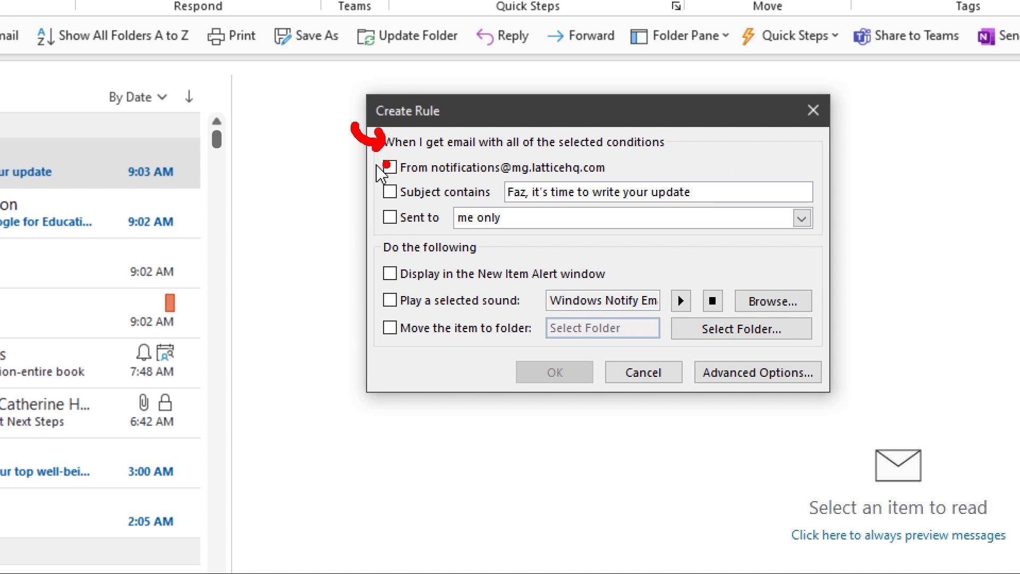
{"action": "left_click", "coordinate": [387, 166]}
{"action": "left_click", "coordinate": [389, 192]}
{"action": "left_click", "coordinate": [388, 216]}
{"action": "key", "text": "g"}
{"action": "left_click_drag", "start_coordinate": [374, 269], "coordinate": [351, 253]}
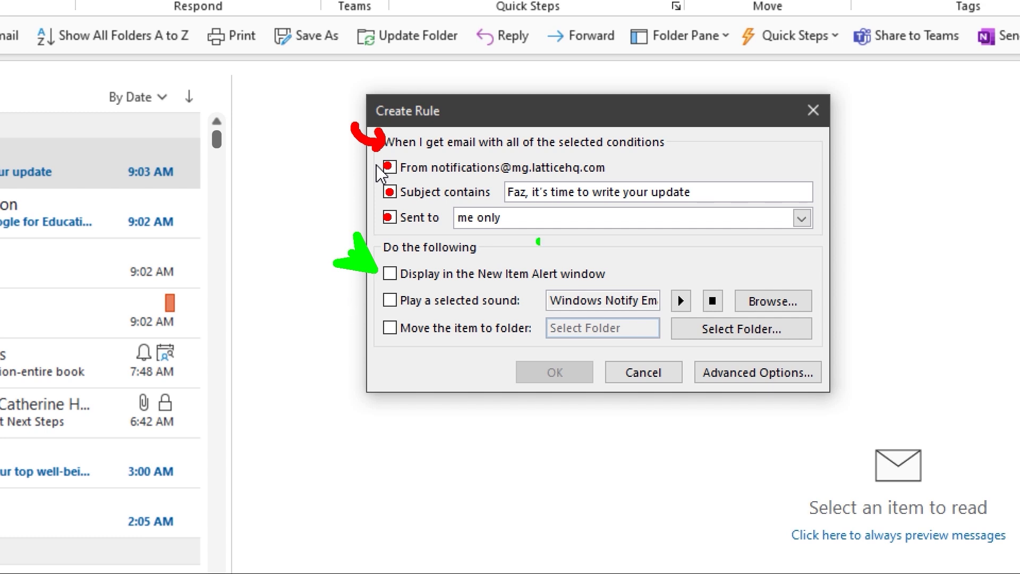
{"action": "mouse_move", "coordinate": [638, 236]}
{"action": "left_mouse_down"}
{"action": "mouse_move", "coordinate": [609, 259]}
{"action": "mouse_move", "coordinate": [606, 249]}
{"action": "mouse_move", "coordinate": [611, 261]}
{"action": "left_mouse_up"}
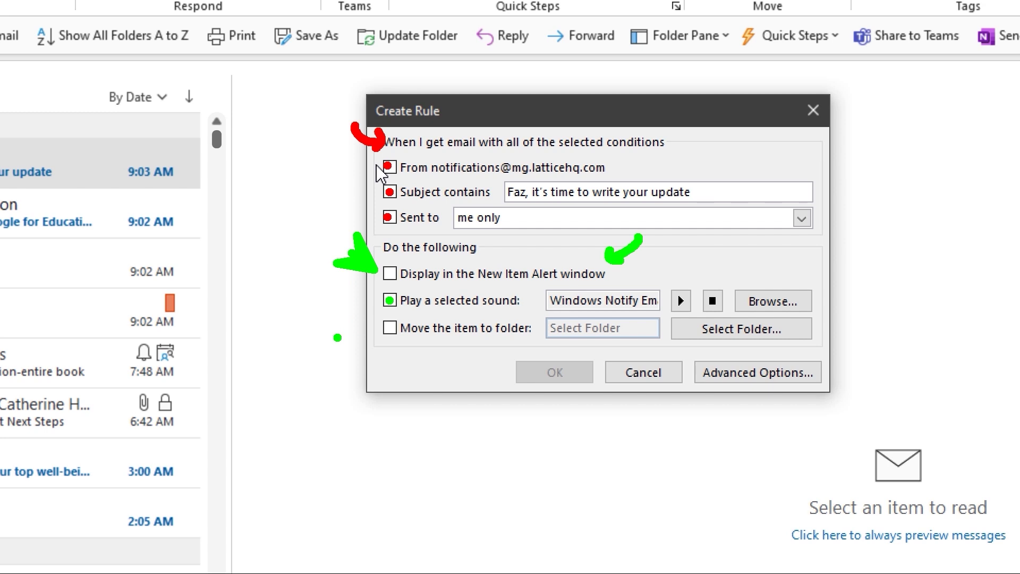
{"action": "key", "text": "Escape"}
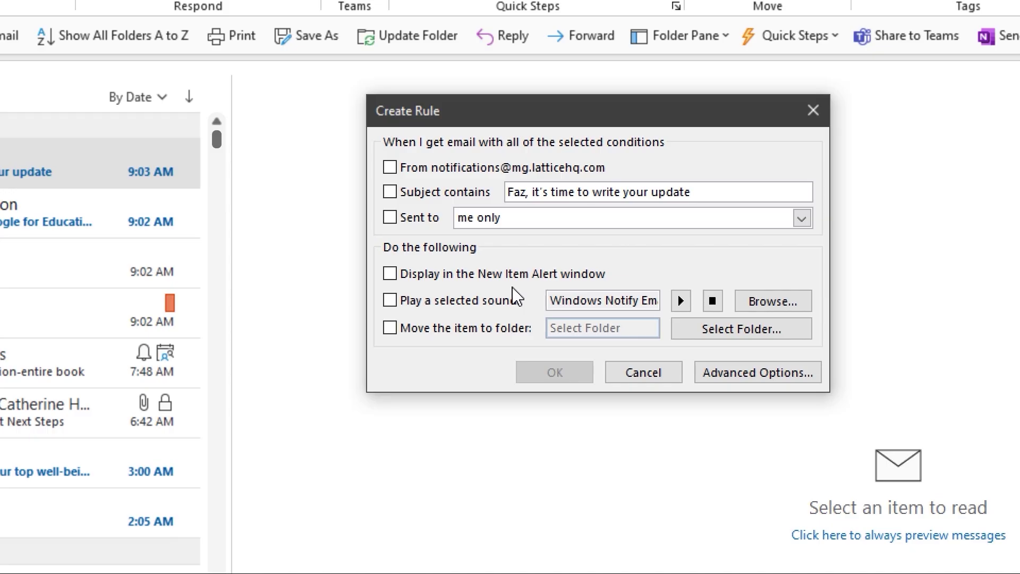
Create the rule so that mail from the Lattice notifications address is moved to A Folder under the Inbox.
{"action": "left_click", "coordinate": [402, 328]}
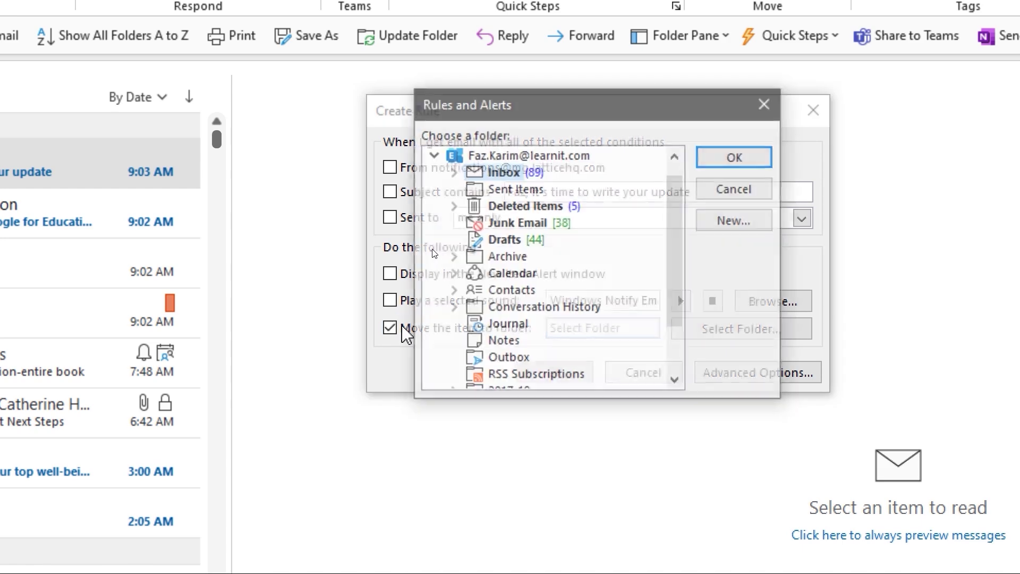
{"action": "left_click", "coordinate": [453, 172]}
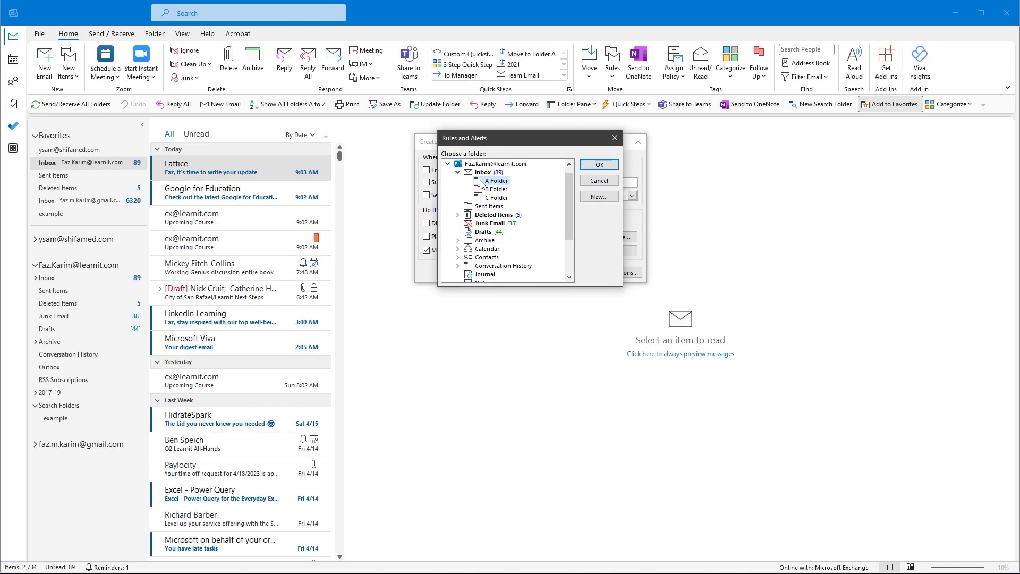
{"action": "left_click", "coordinate": [599, 165]}
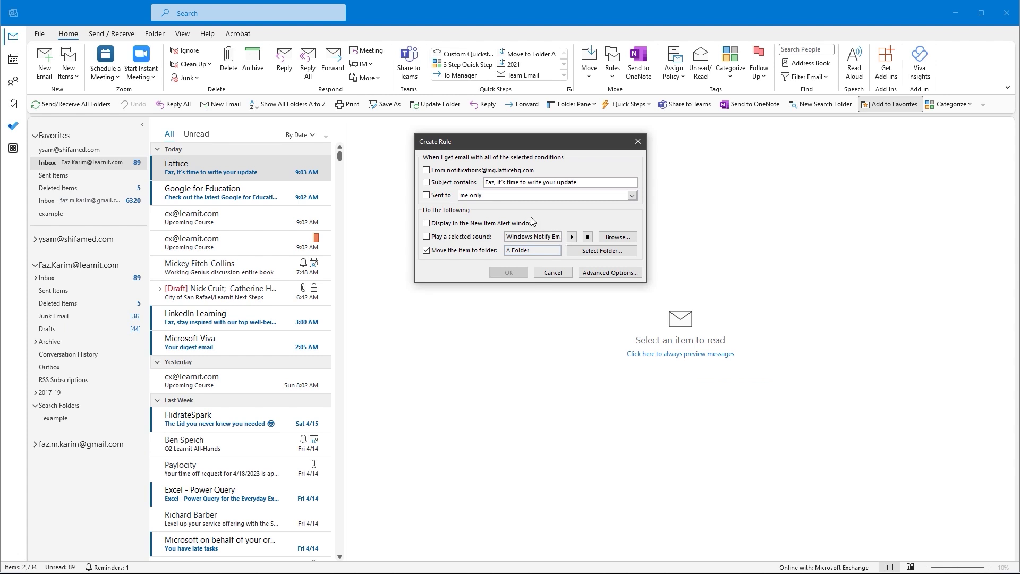
{"action": "left_click", "coordinate": [459, 170]}
{"action": "left_click", "coordinate": [510, 273]}
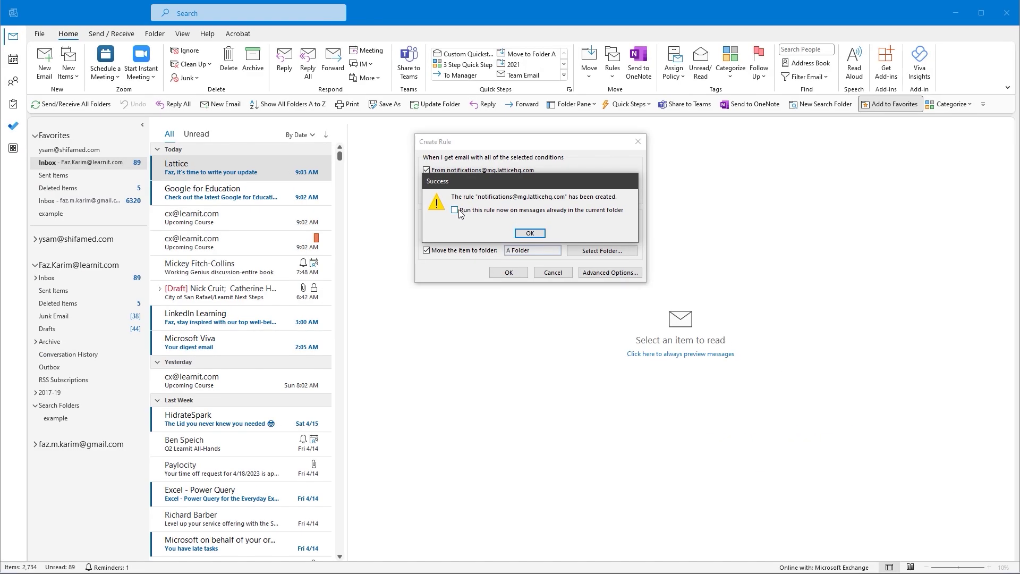
Run the new rule on messages already in the Inbox, cancel the remaining run, and open A Folder.
{"action": "left_click", "coordinate": [460, 214]}
{"action": "left_click", "coordinate": [526, 234]}
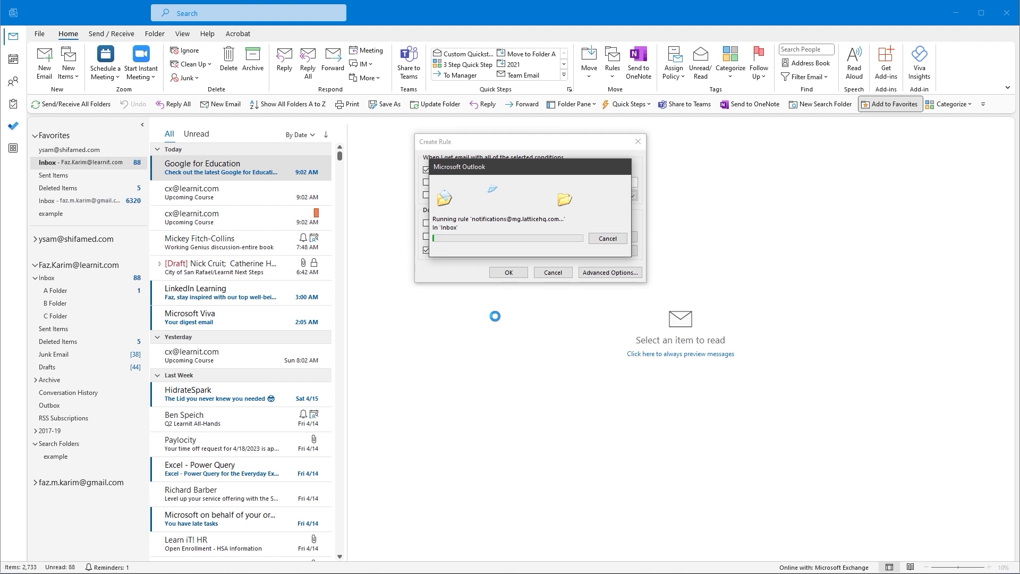
{"action": "left_click", "coordinate": [608, 238]}
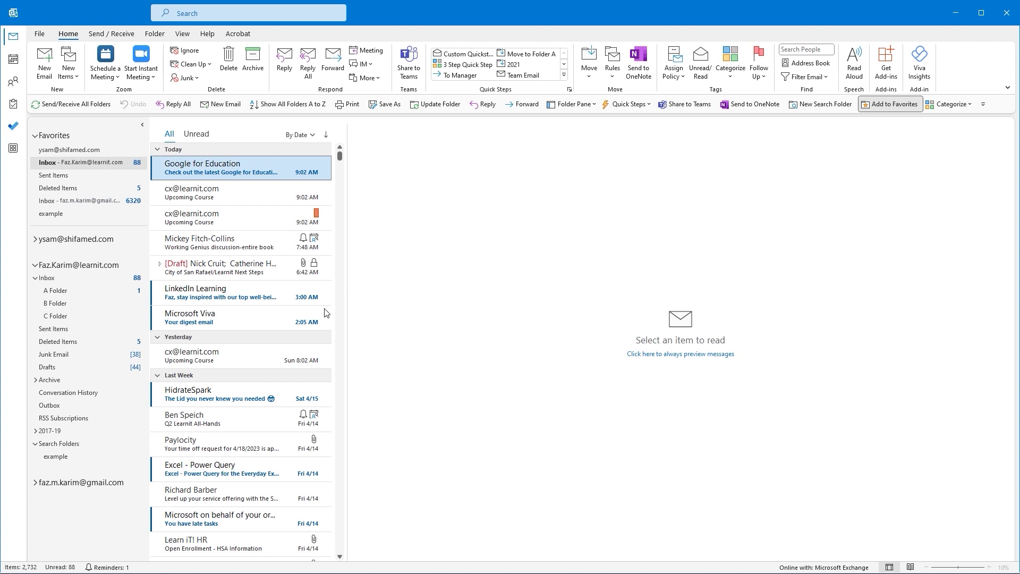
{"action": "left_click", "coordinate": [127, 292]}
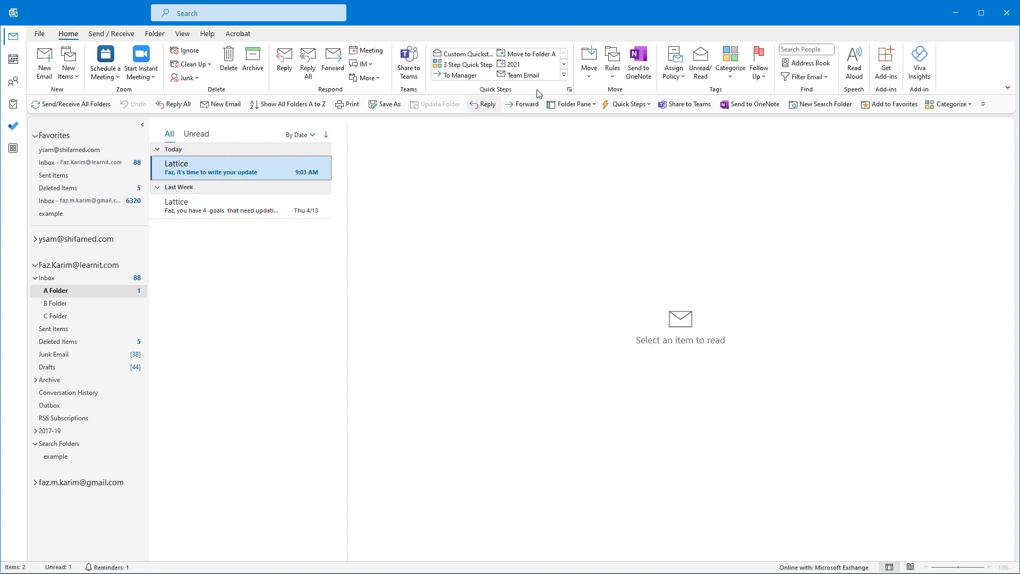
Delete the Lattice notifications rule from the Inbox rules and save the rule list.
{"action": "left_click", "coordinate": [607, 78]}
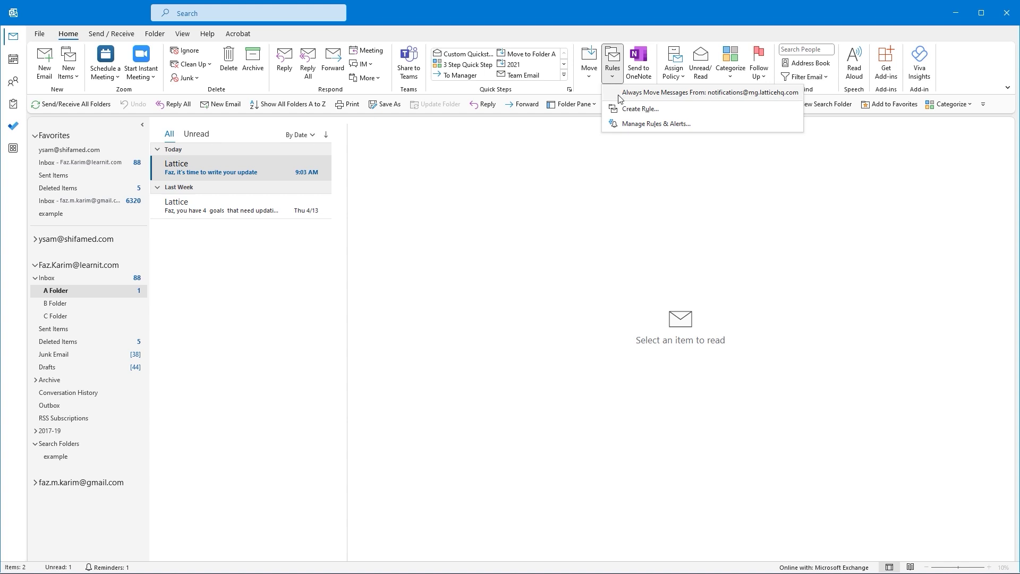
{"action": "left_click", "coordinate": [635, 124]}
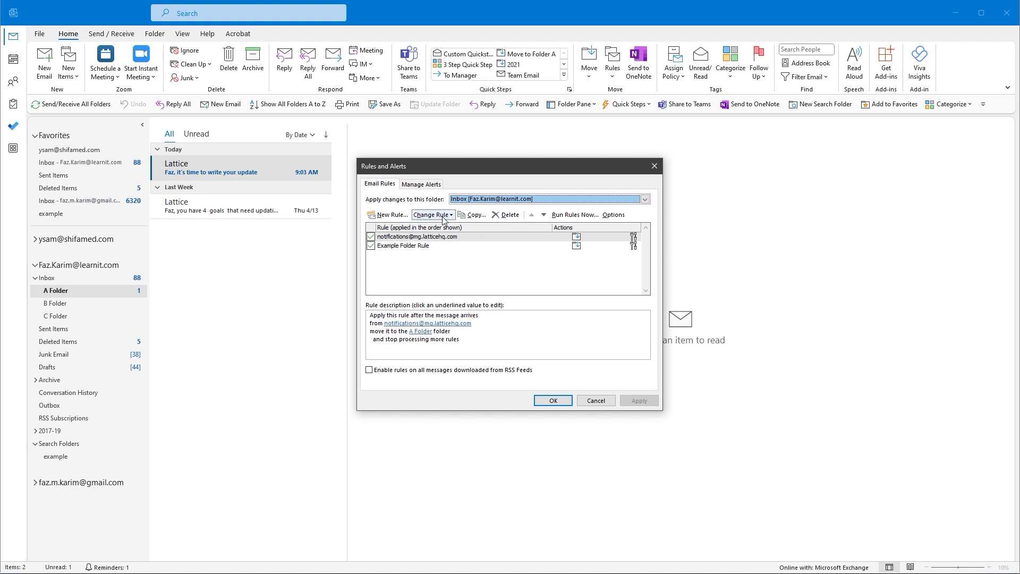
{"action": "left_click", "coordinate": [494, 215]}
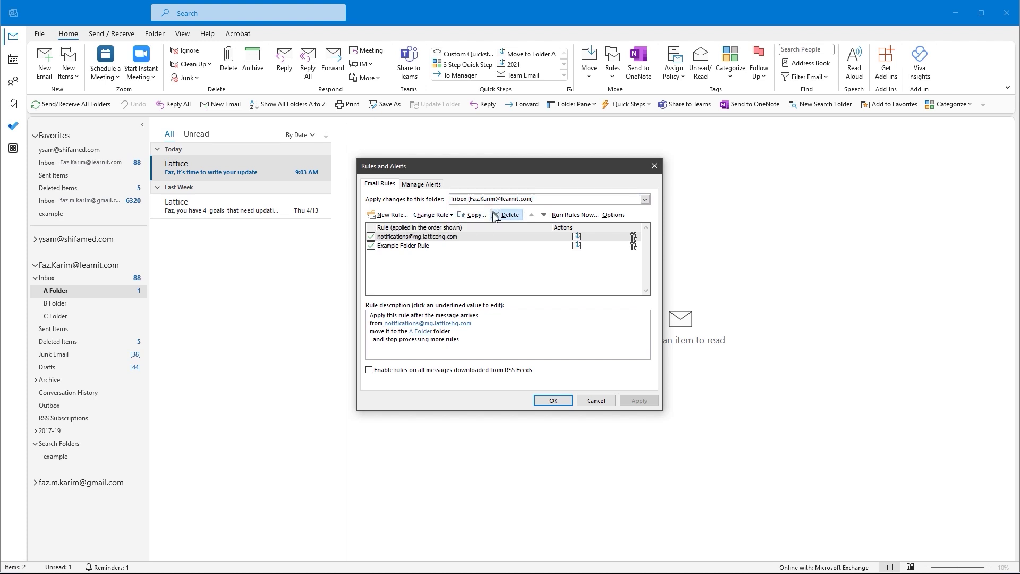
{"action": "left_click", "coordinate": [494, 321]}
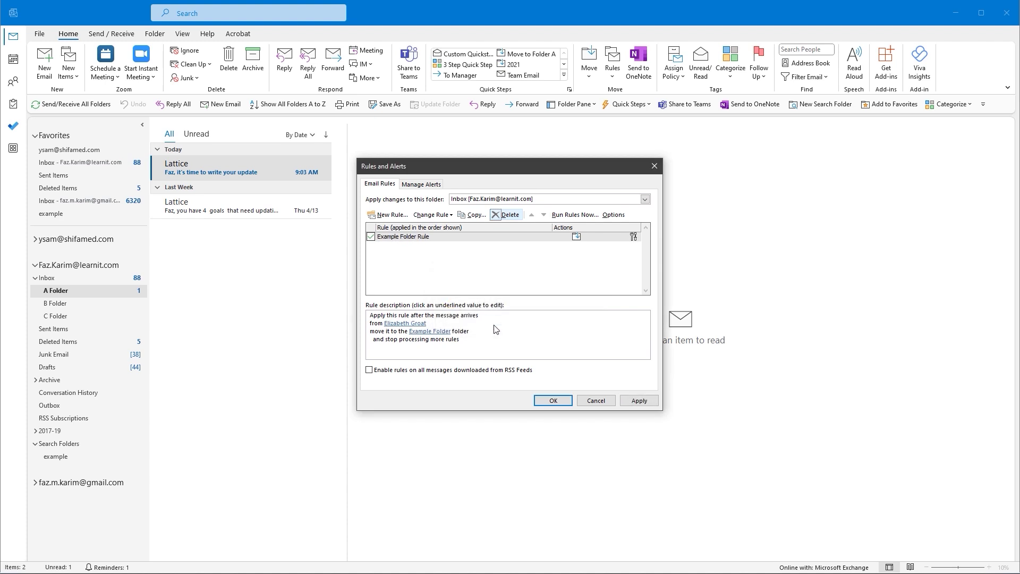
{"action": "left_click", "coordinate": [553, 400]}
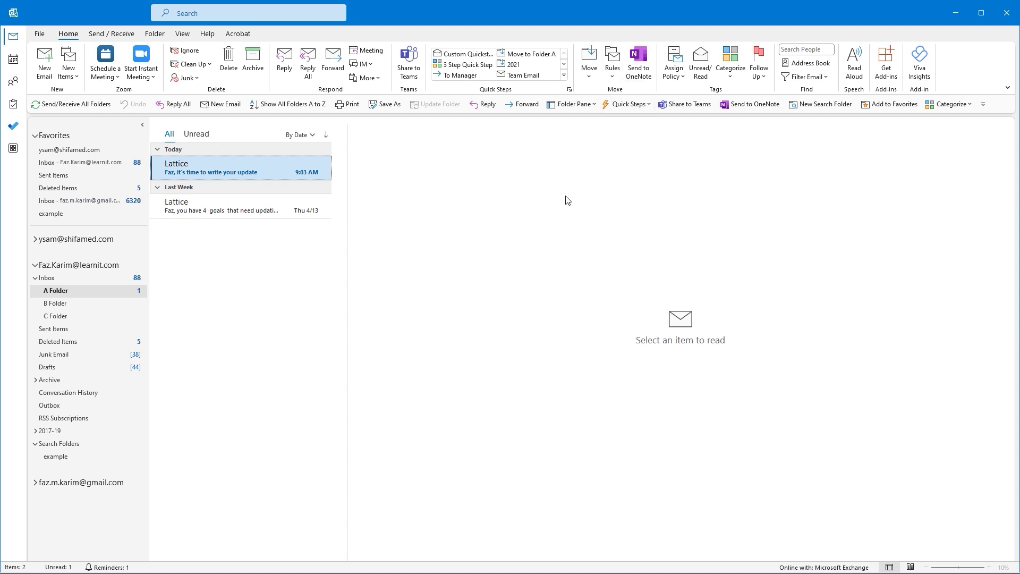
Start a custom Quick Step named Example Custom Quick Step with a first action that categorizes the message as example.
{"action": "left_click", "coordinate": [564, 75]}
{"action": "mouse_move", "coordinate": [557, 115]}
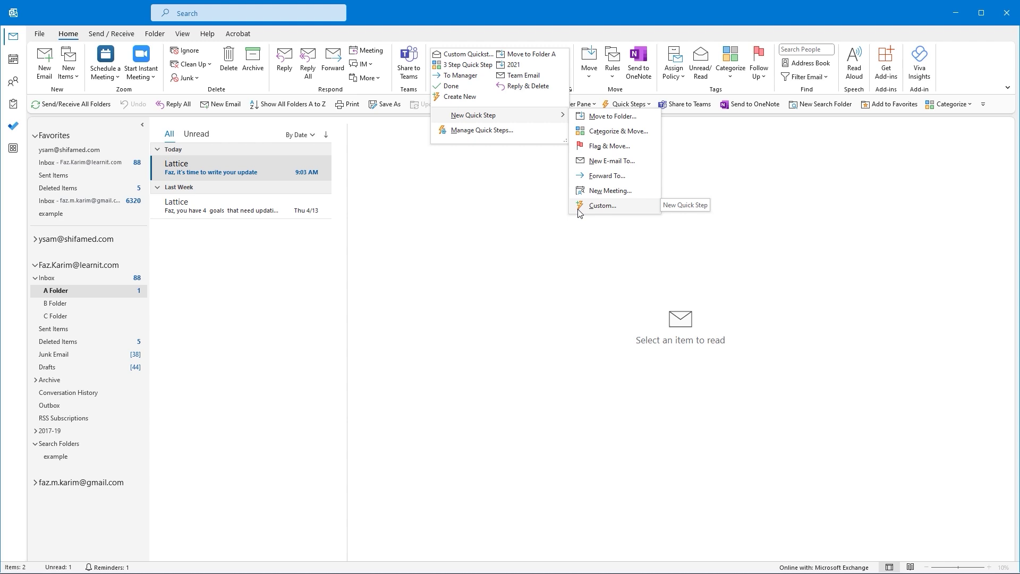
{"action": "left_click", "coordinate": [602, 206]}
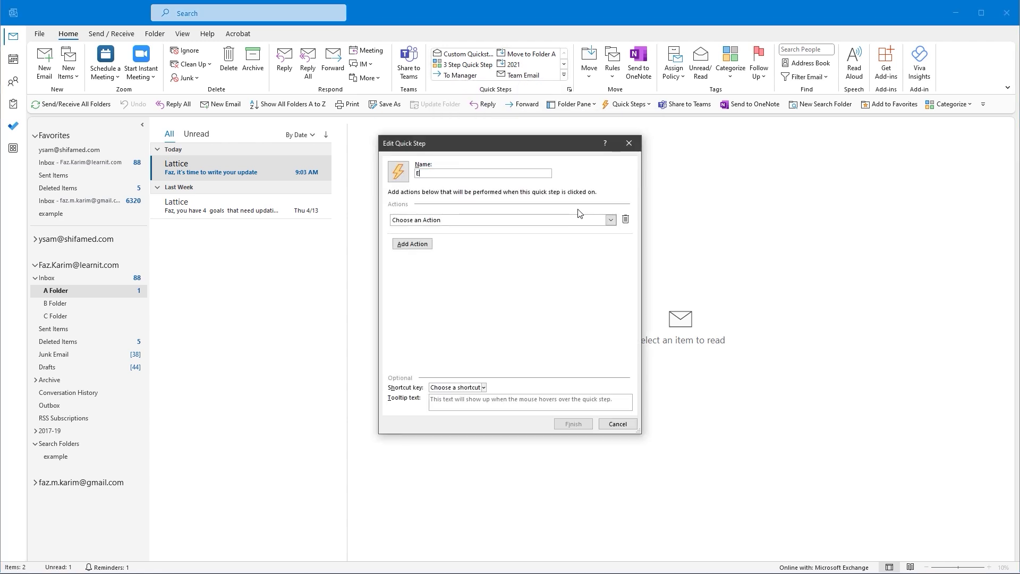
{"action": "type", "text": "Example Custom Quick Step"}
{"action": "left_click", "coordinate": [610, 220]}
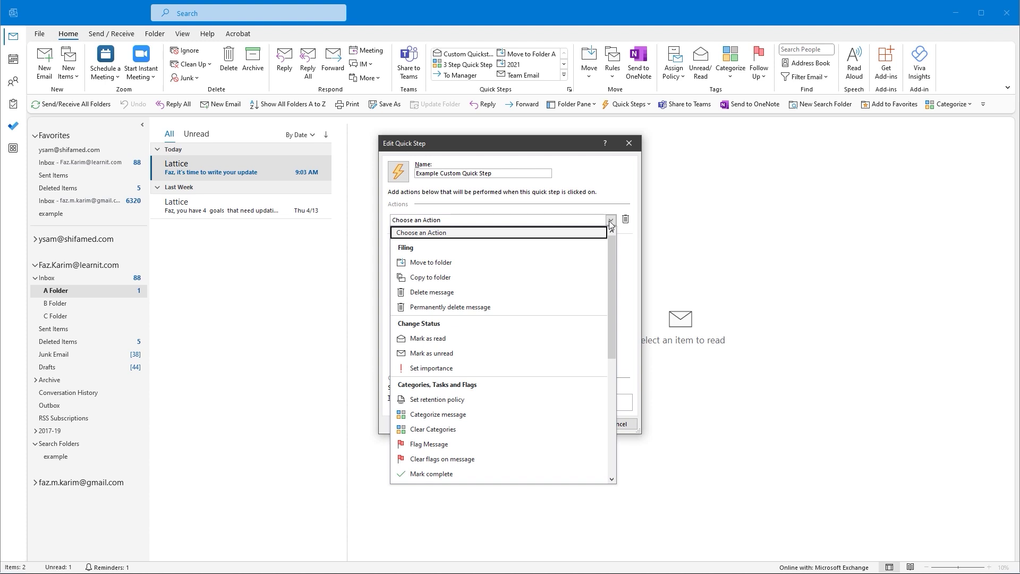
{"action": "left_click", "coordinate": [433, 419]}
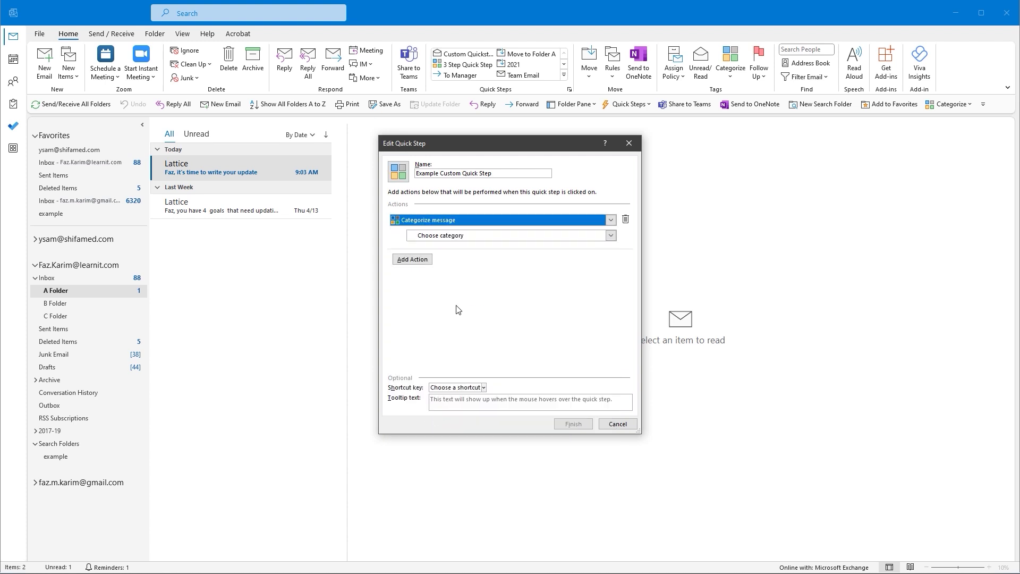
{"action": "left_click", "coordinate": [473, 238]}
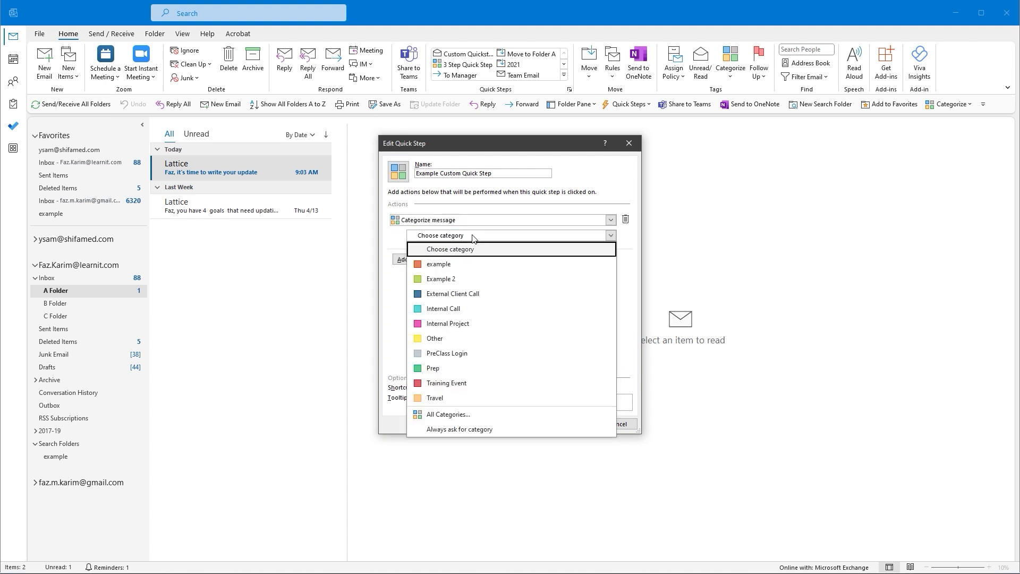
{"action": "left_click", "coordinate": [452, 264]}
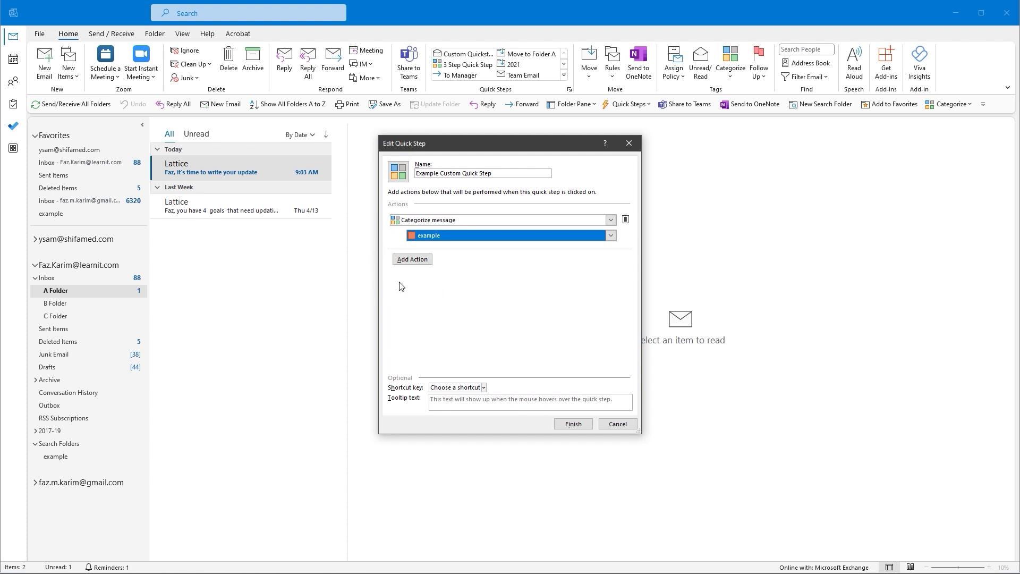
Add a second action to the Quick Step that moves the message to A Folder under the Inbox.
{"action": "left_click", "coordinate": [414, 259]}
{"action": "left_click", "coordinate": [420, 260]}
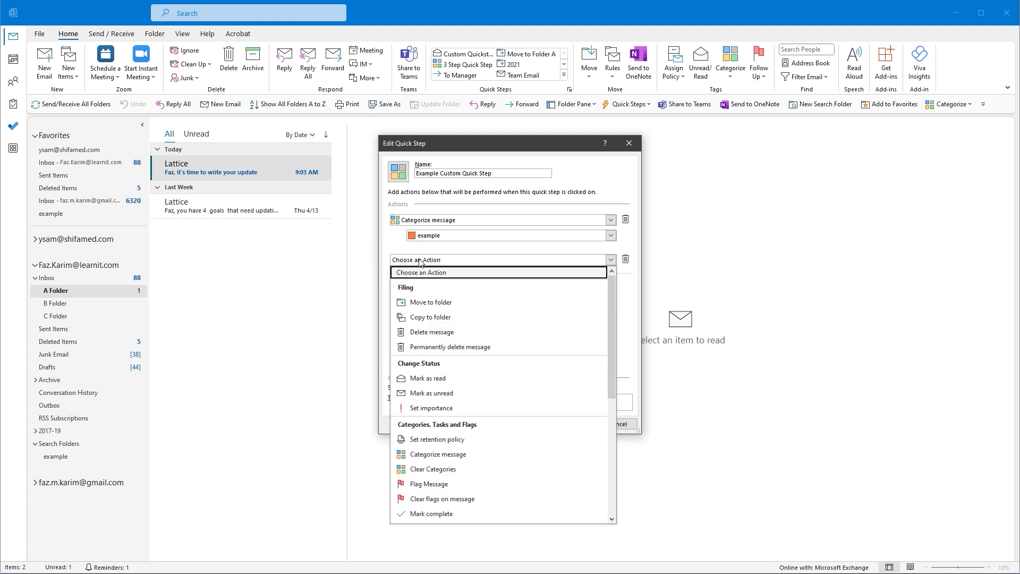
{"action": "left_click", "coordinate": [414, 302]}
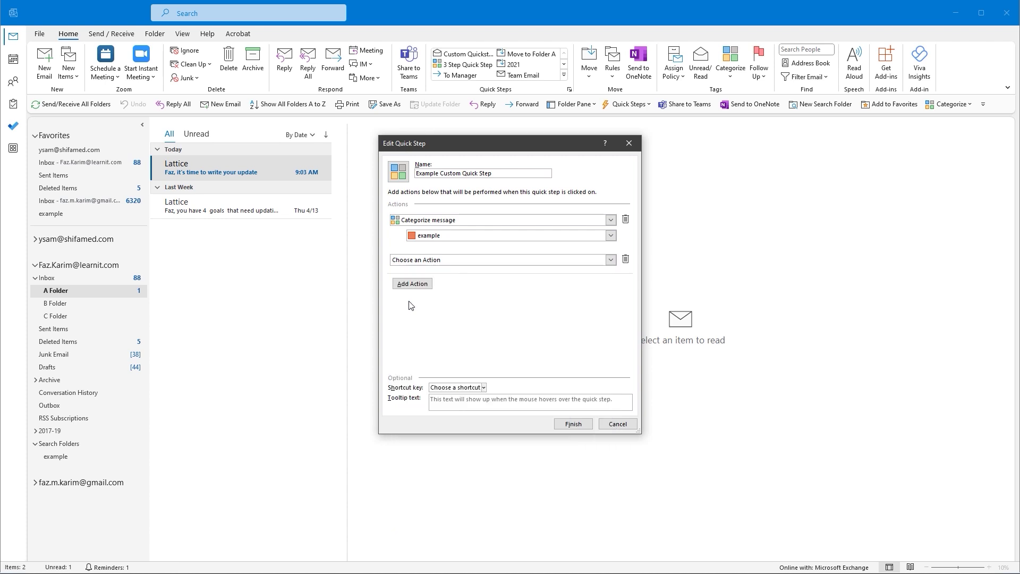
{"action": "left_click", "coordinate": [436, 275]}
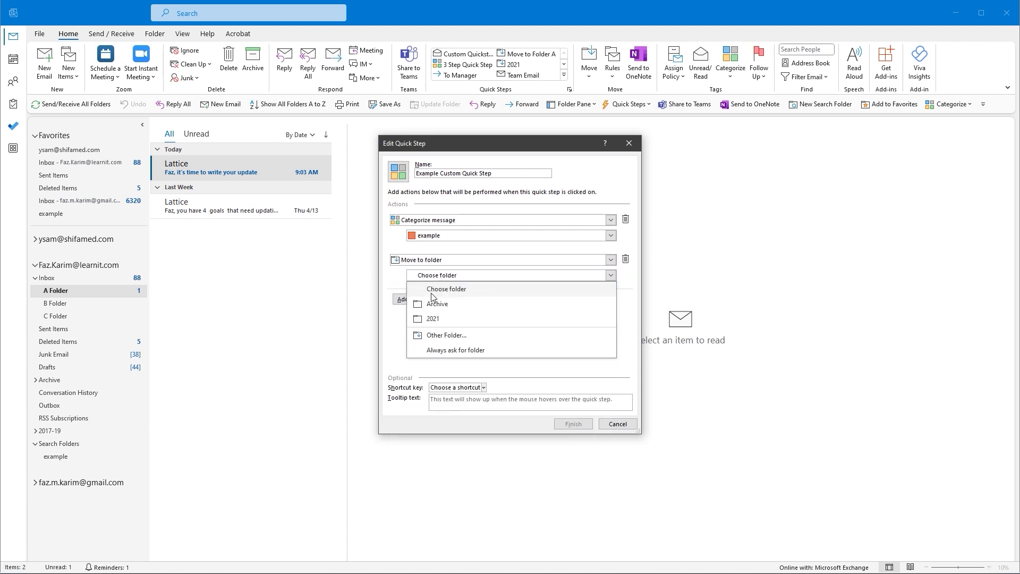
{"action": "left_click", "coordinate": [448, 291]}
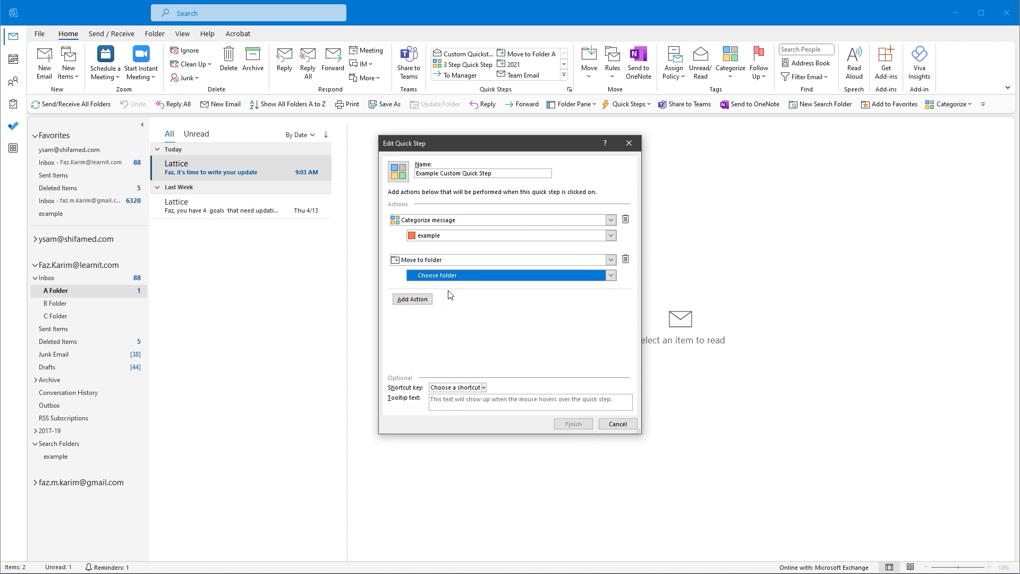
{"action": "left_click", "coordinate": [447, 276]}
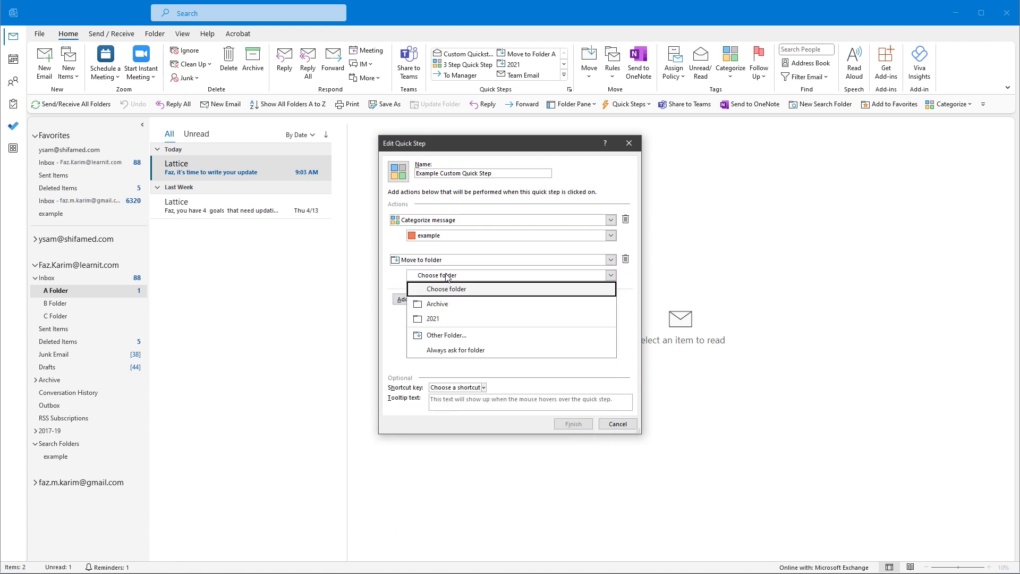
{"action": "left_click", "coordinate": [444, 335]}
{"action": "left_click", "coordinate": [476, 266]}
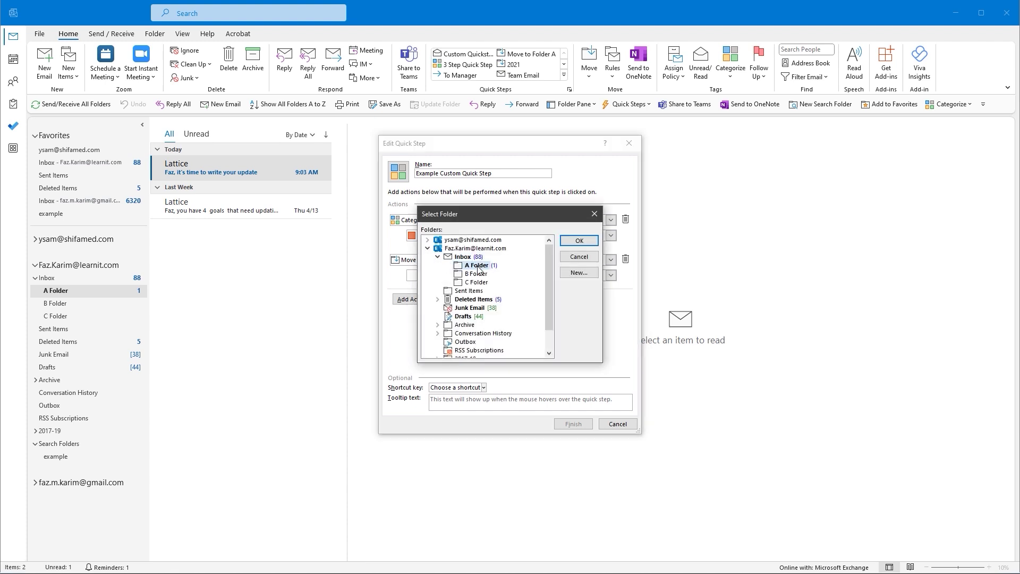
{"action": "left_click", "coordinate": [570, 242]}
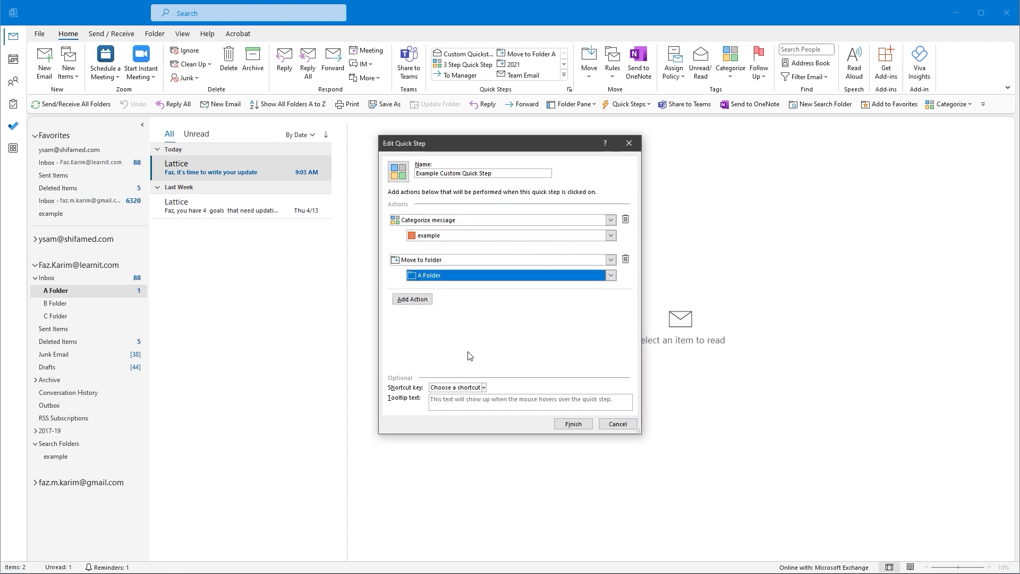
Add a third action to the Quick Step that forwards the message.
{"action": "left_click", "coordinate": [417, 300]}
{"action": "left_click", "coordinate": [427, 301]}
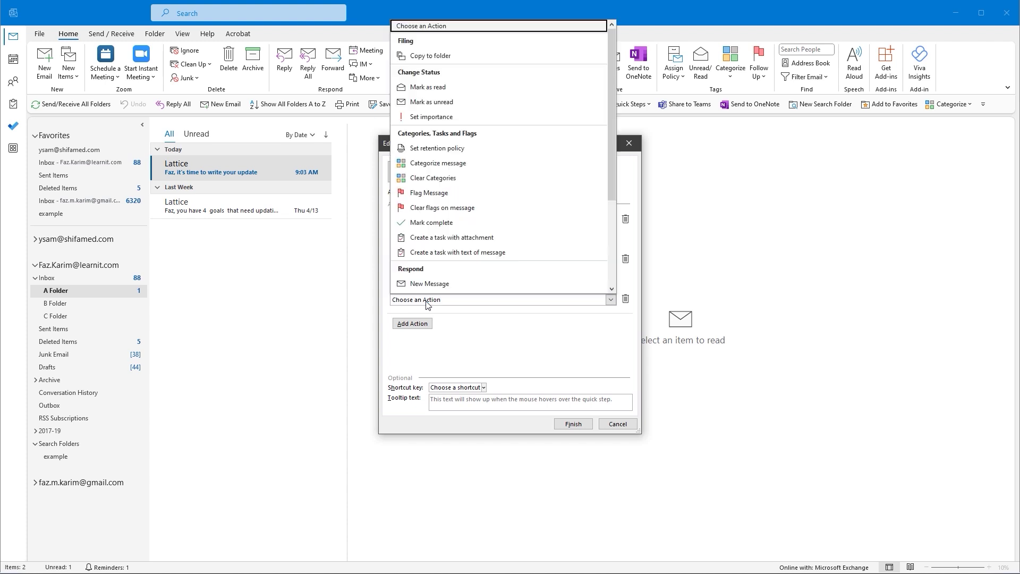
{"action": "scroll", "coordinate": [456, 206], "scroll_direction": "down", "scroll_amount": 1}
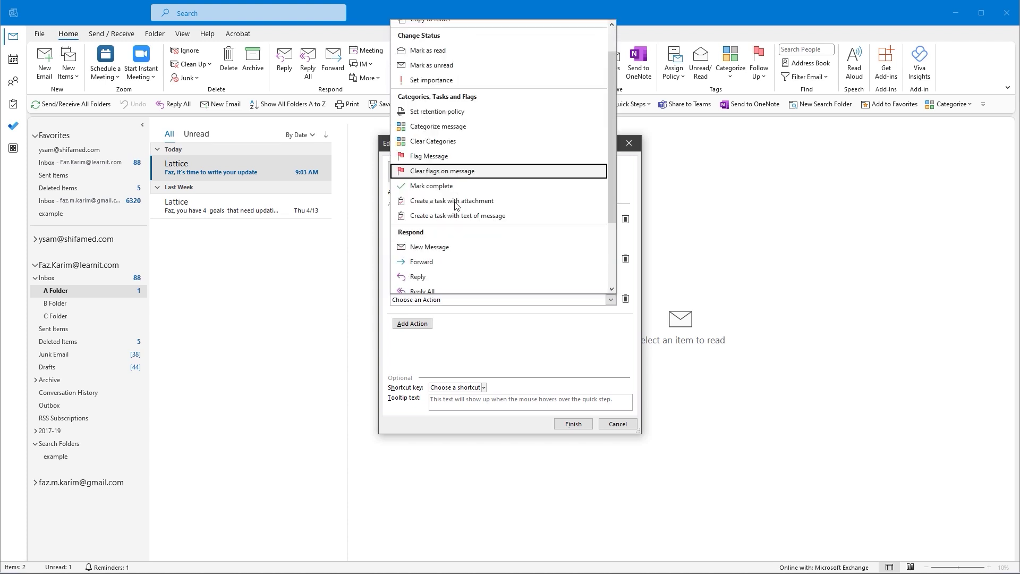
{"action": "scroll", "coordinate": [456, 206], "scroll_direction": "down", "scroll_amount": 1}
{"action": "left_click", "coordinate": [435, 229]}
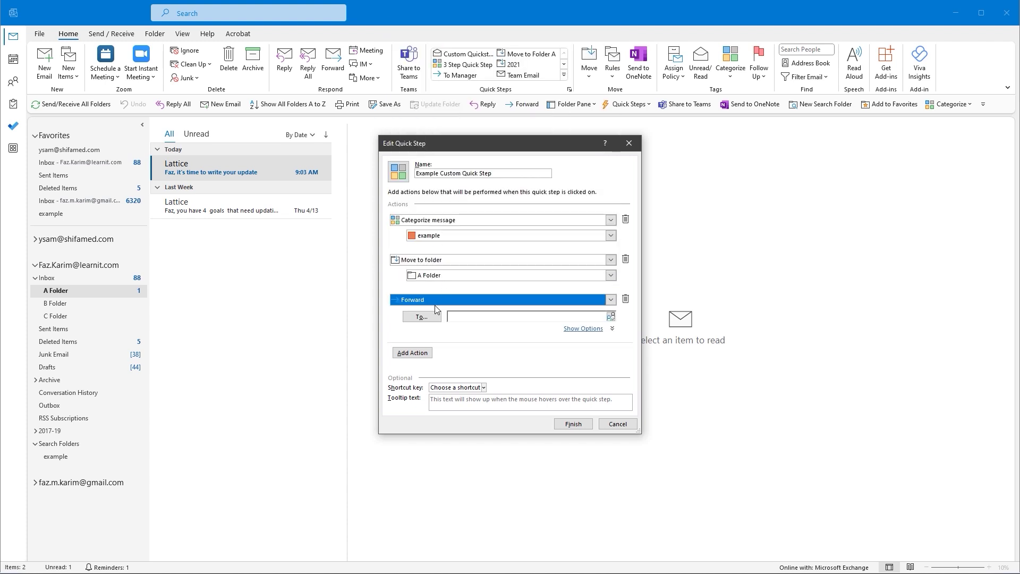
Search the address book for the mailbox owner by first name and add that contact as the forward recipient.
{"action": "left_click", "coordinate": [430, 315]}
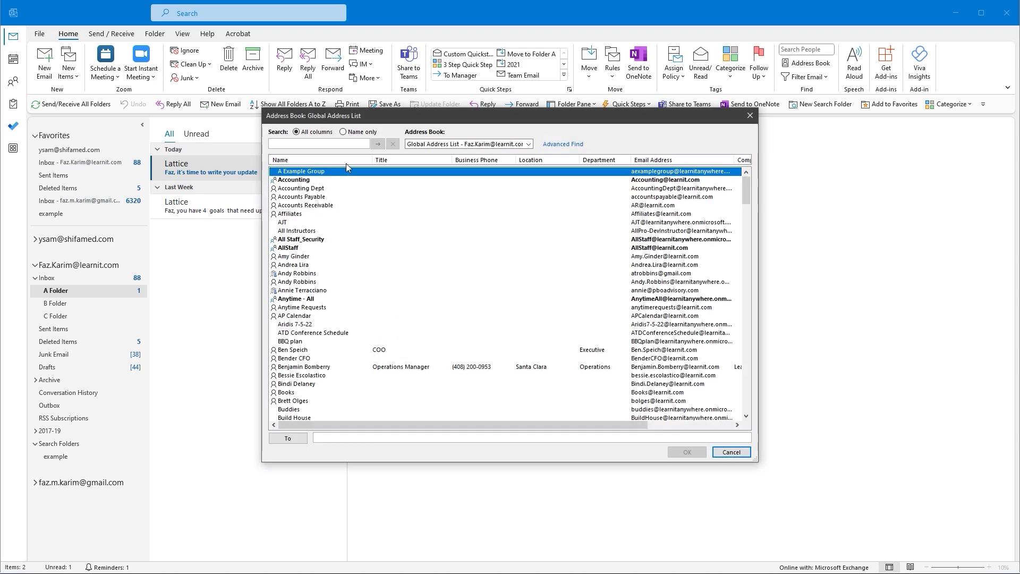
{"action": "type", "text": "faz"}
{"action": "left_click", "coordinate": [378, 144]}
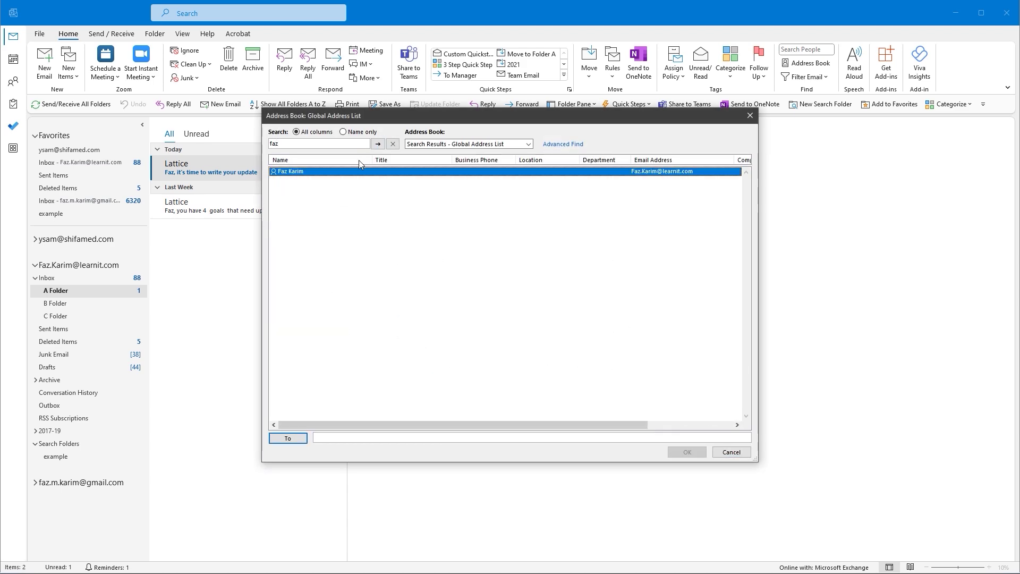
{"action": "left_click", "coordinate": [287, 438]}
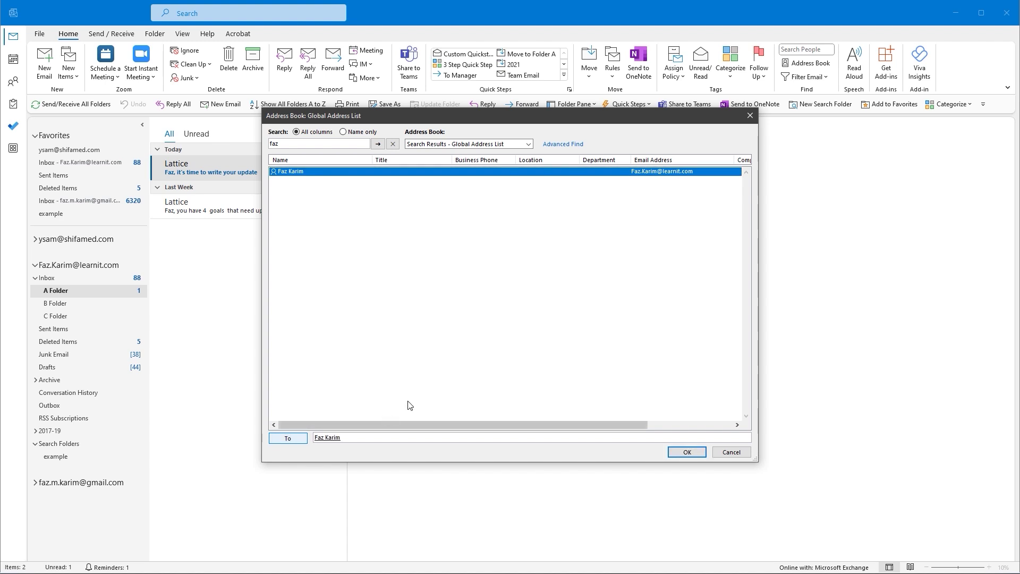
{"action": "left_click", "coordinate": [695, 454]}
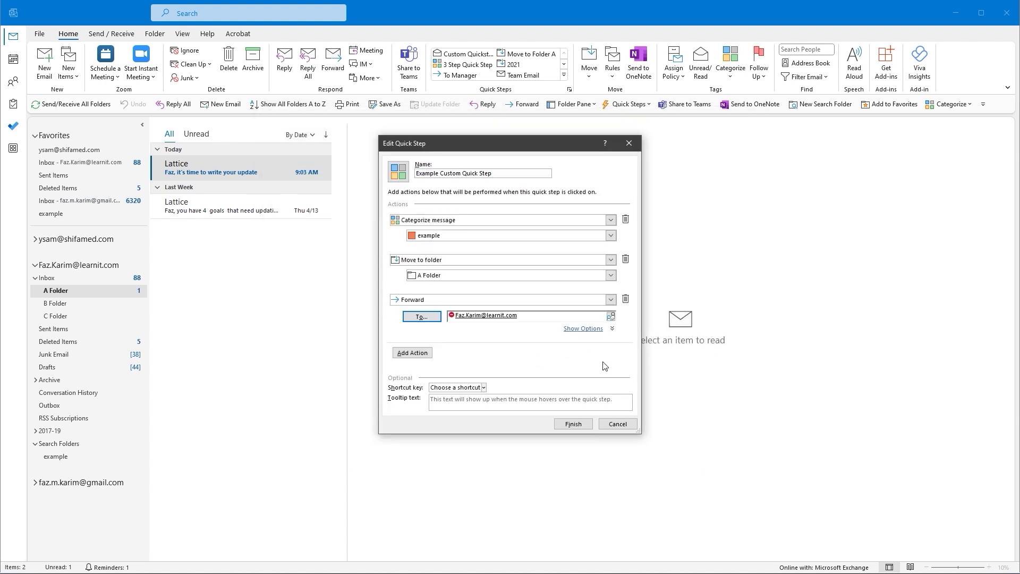
Assign CTRL+SHIFT+1 as the Quick Step's shortcut key and save the Quick Step.
{"action": "left_click", "coordinate": [485, 389]}
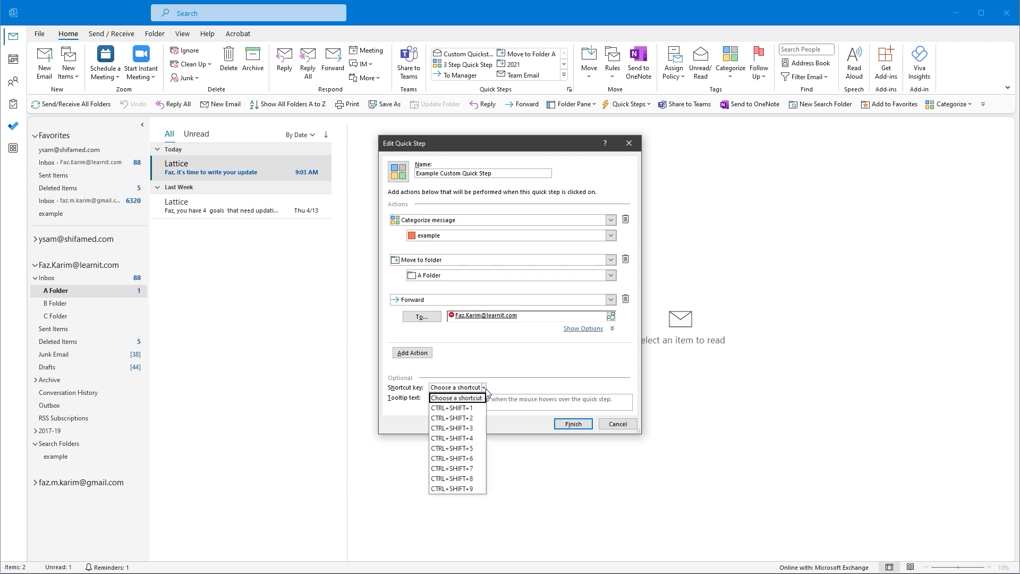
{"action": "left_click", "coordinate": [468, 408]}
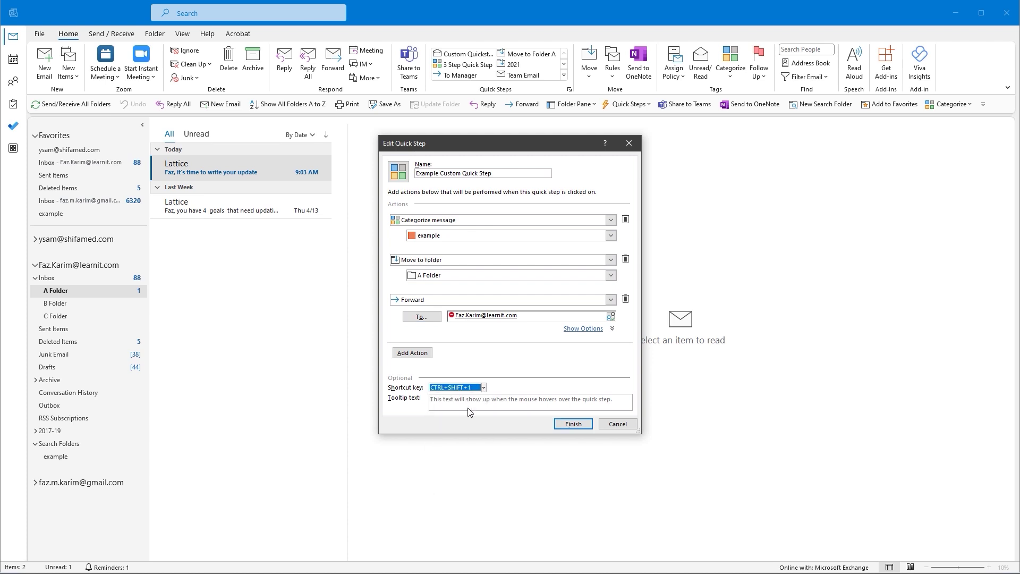
{"action": "left_click", "coordinate": [572, 424]}
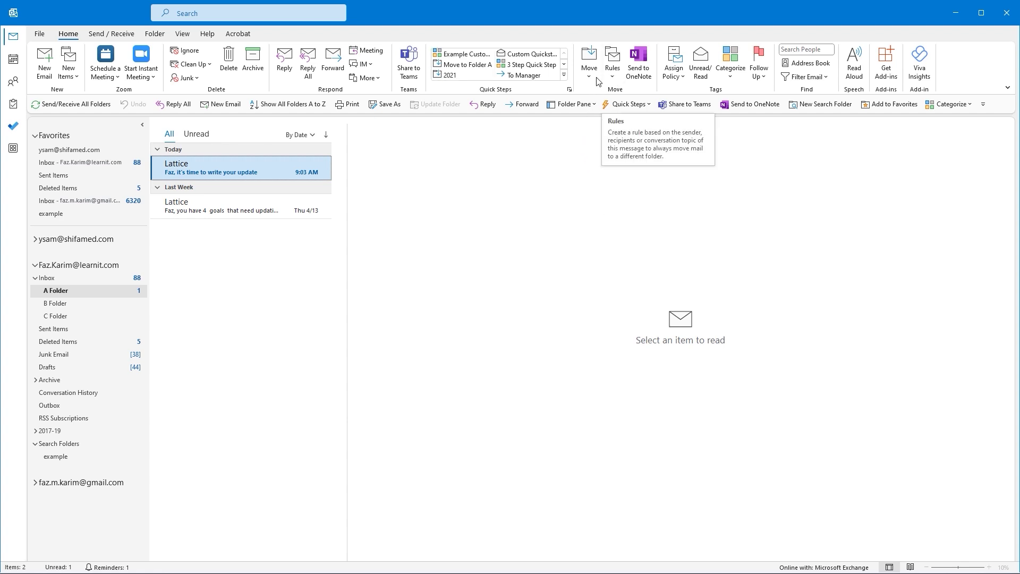
Run Example Custom Quick Step on the selected Lattice message, allow the file download, and send the forwarded message.
{"action": "left_click", "coordinate": [564, 75]}
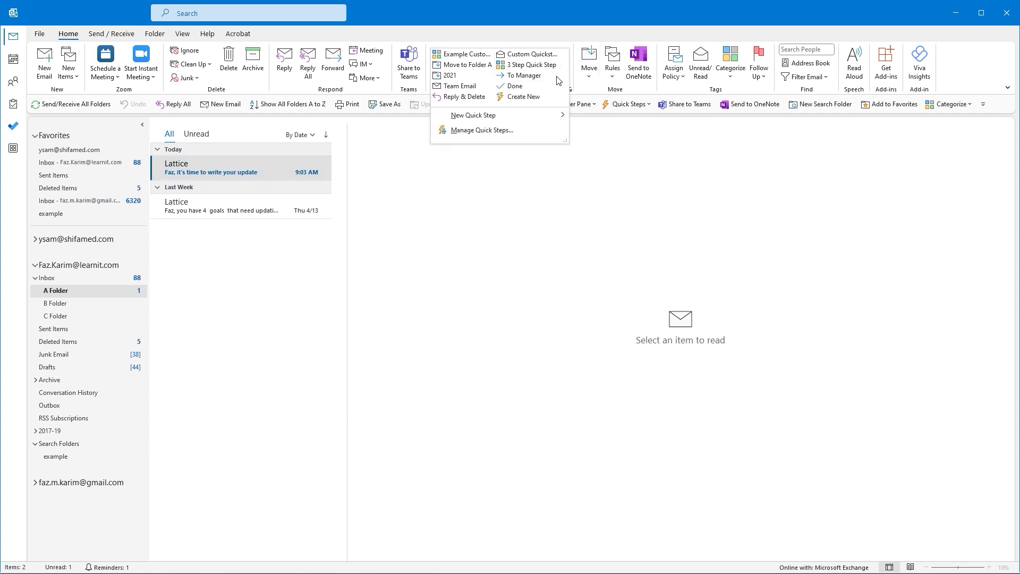
{"action": "left_click", "coordinate": [479, 57]}
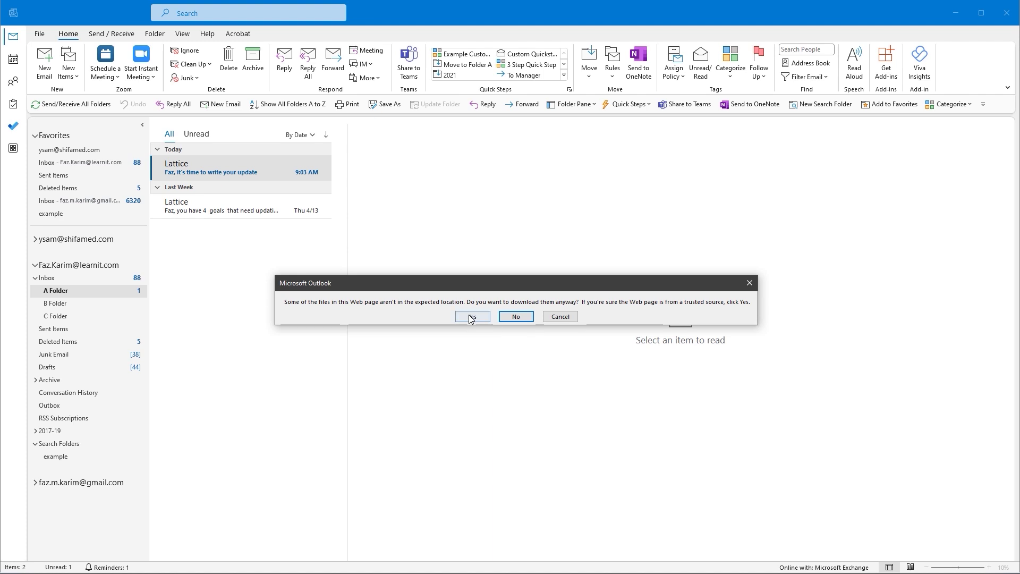
{"action": "left_click", "coordinate": [470, 317]}
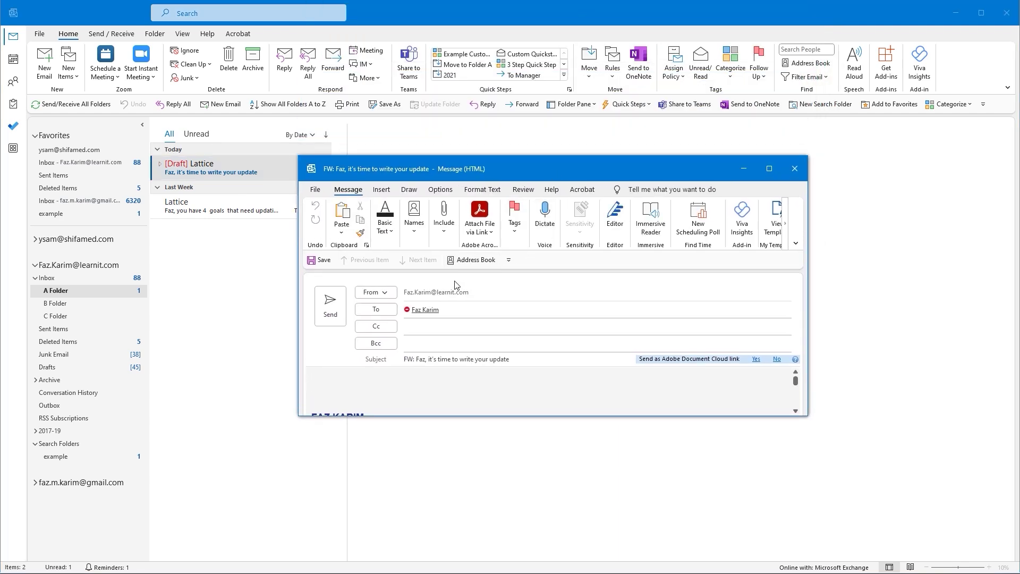
{"action": "left_click", "coordinate": [340, 317]}
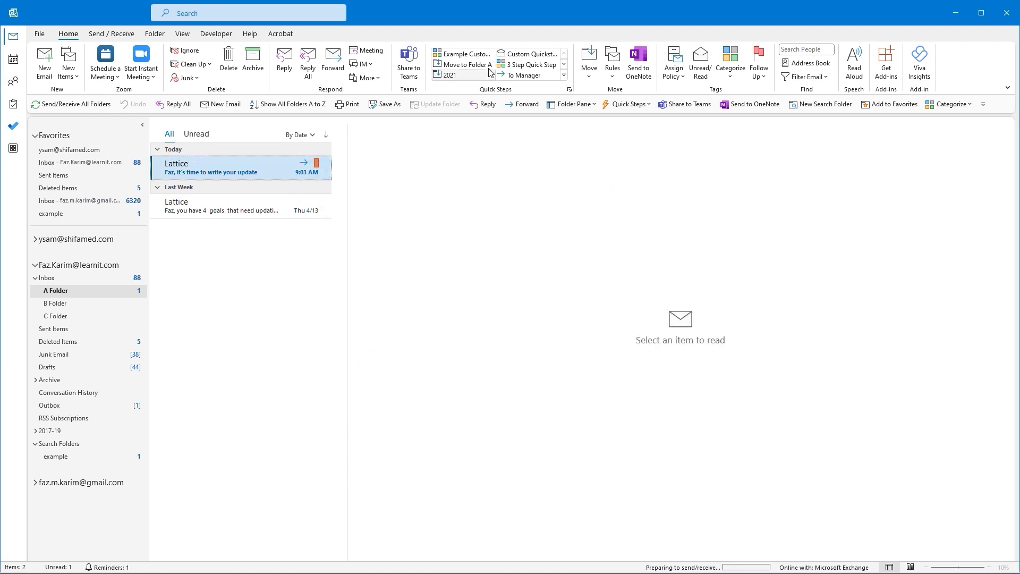
Review the actions and shortcut of Example Custom Quick Step in the Quick Steps manager, leaving it without changes.
{"action": "left_click", "coordinate": [565, 75]}
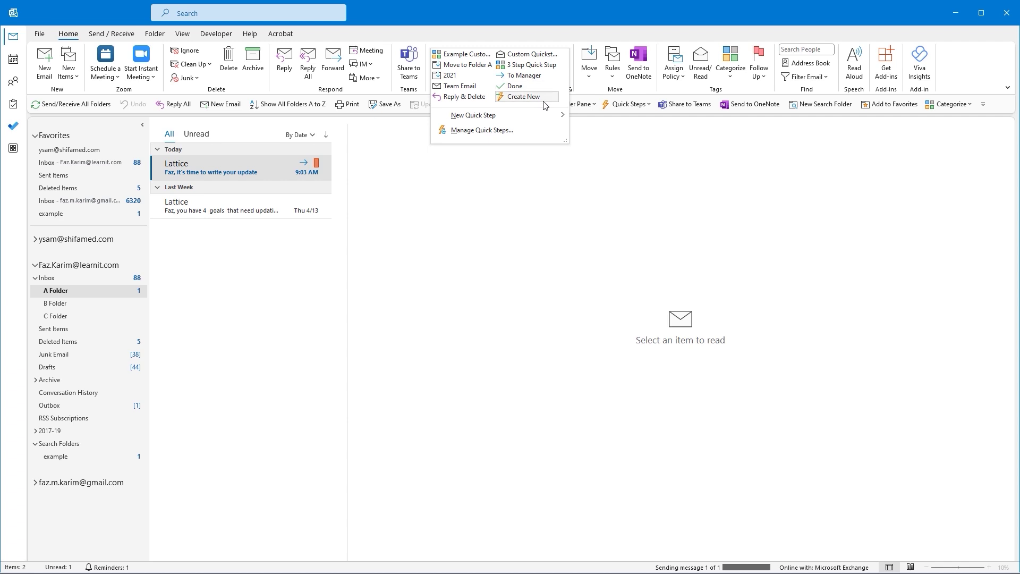
{"action": "left_click", "coordinate": [510, 130]}
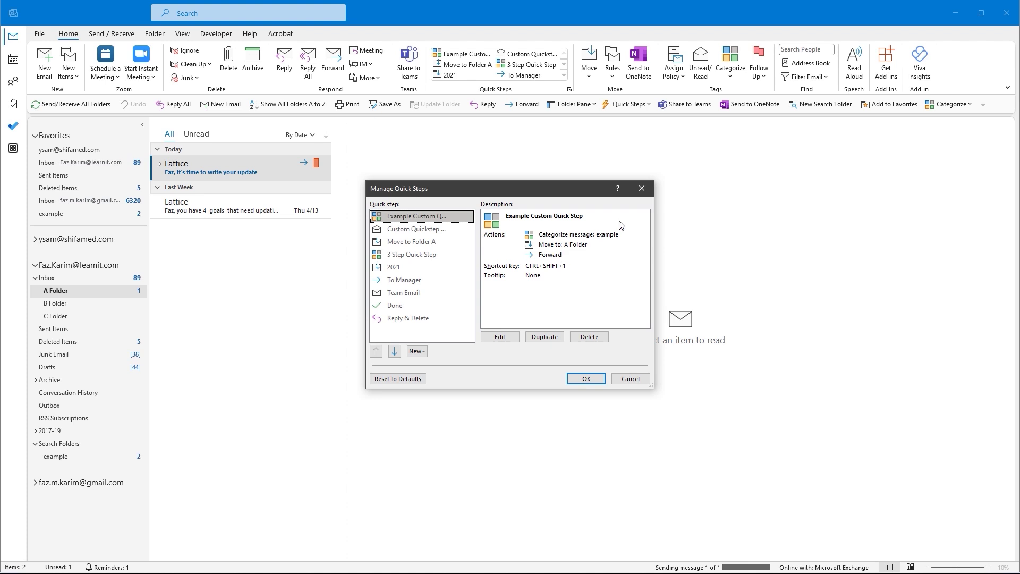
{"action": "left_click", "coordinate": [642, 189]}
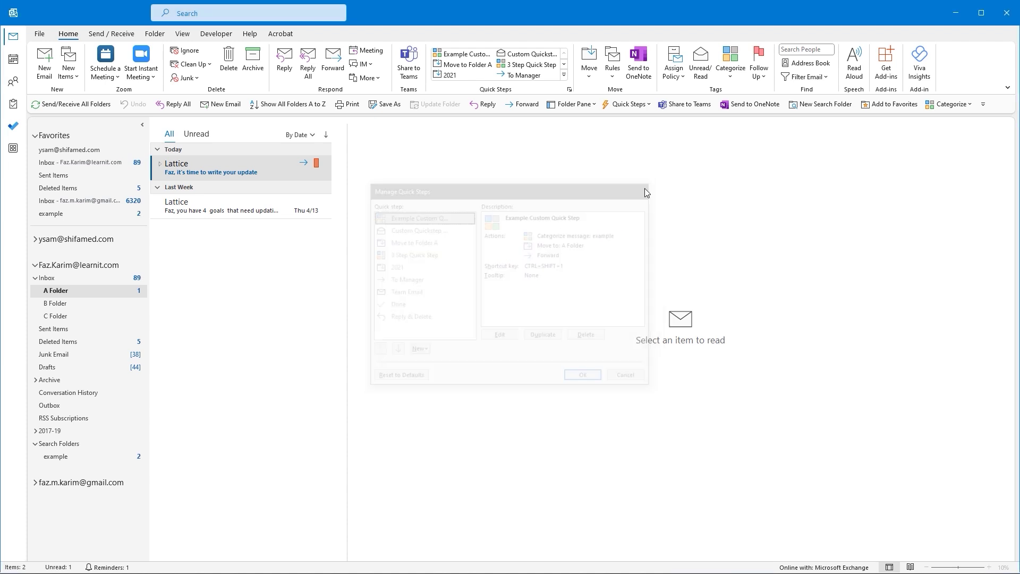
Delete the Custom Quickstep example, Move to Folder A, 3 Step Quick Step and 2021 Quick Steps, and save the list.
{"action": "left_click", "coordinate": [563, 75]}
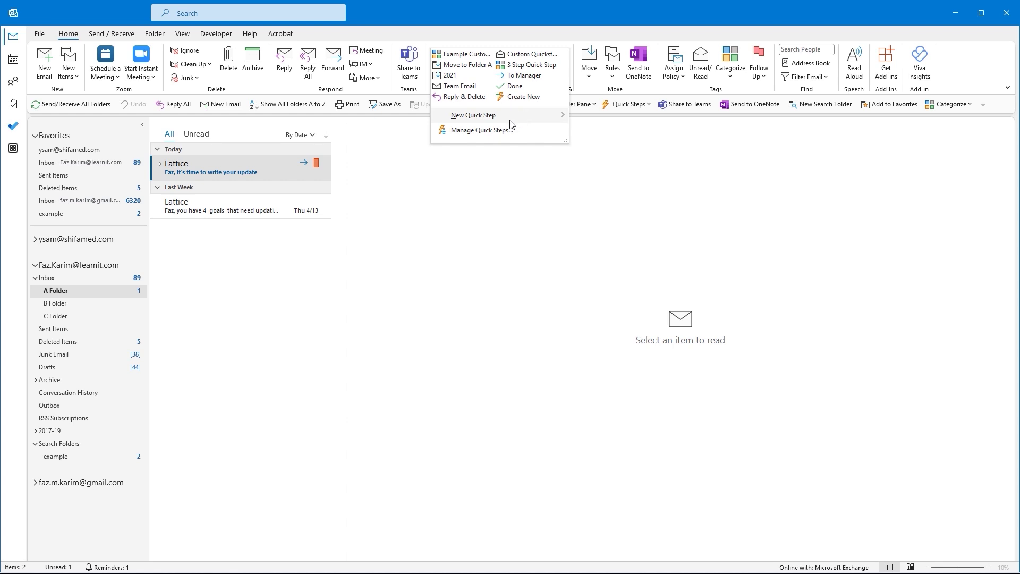
{"action": "left_click", "coordinate": [486, 133]}
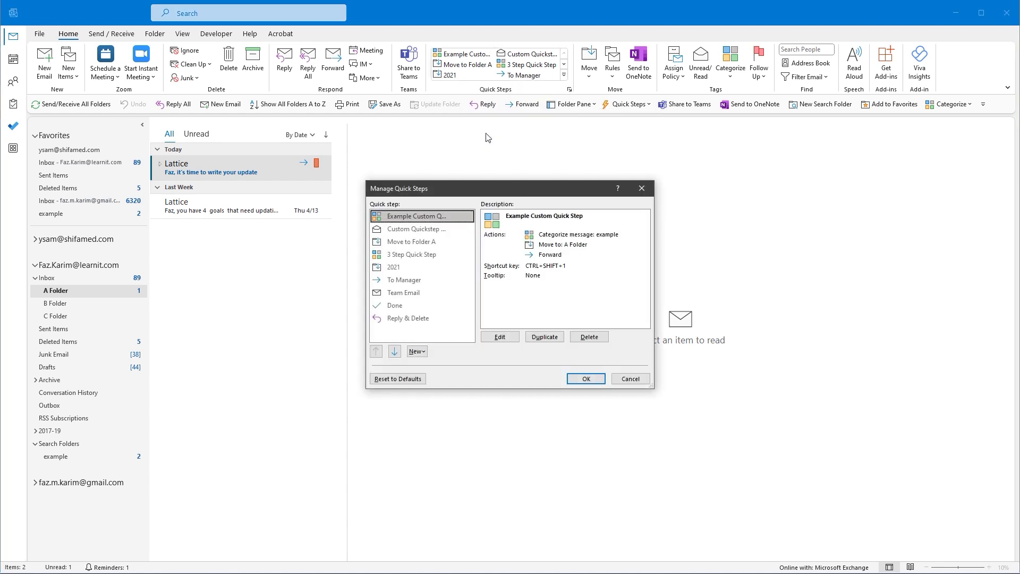
{"action": "left_click", "coordinate": [432, 229]}
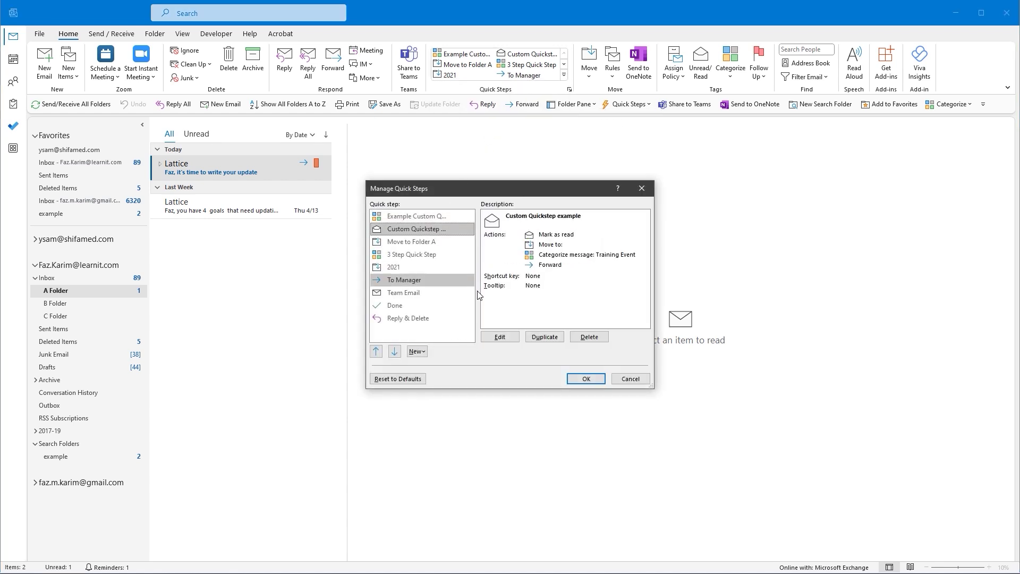
{"action": "left_click", "coordinate": [582, 338]}
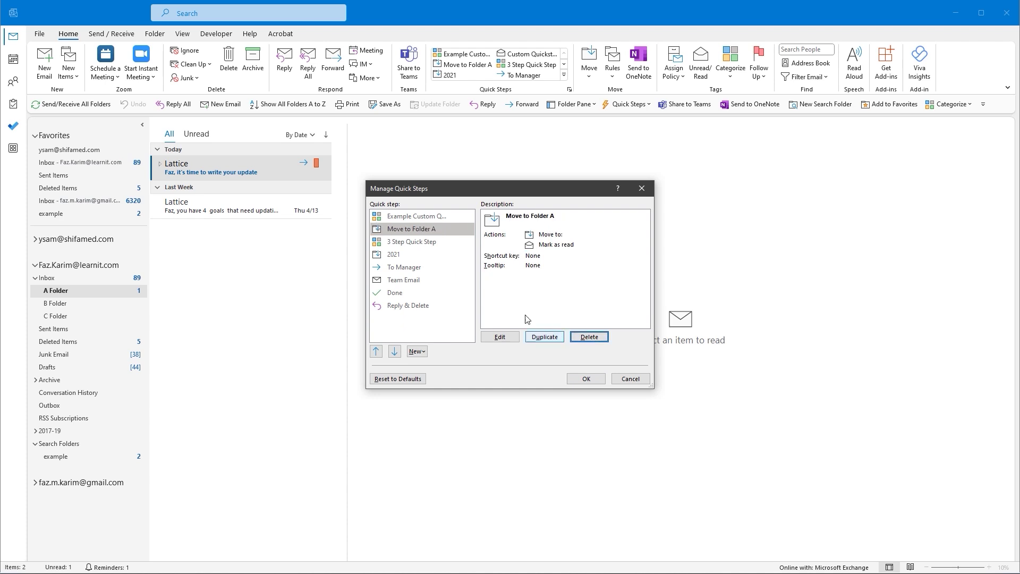
{"action": "left_click", "coordinate": [597, 338]}
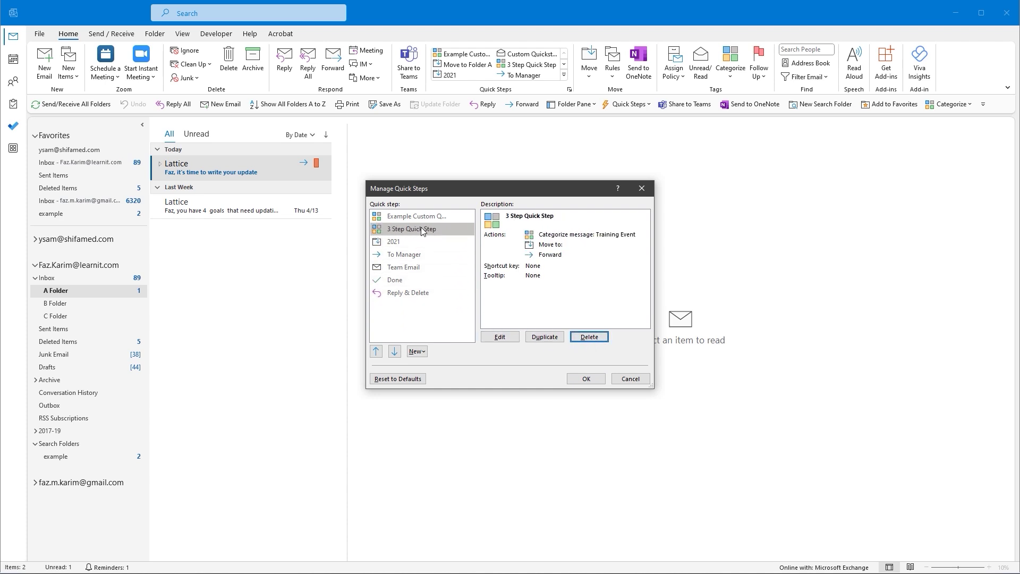
{"action": "left_click", "coordinate": [589, 340]}
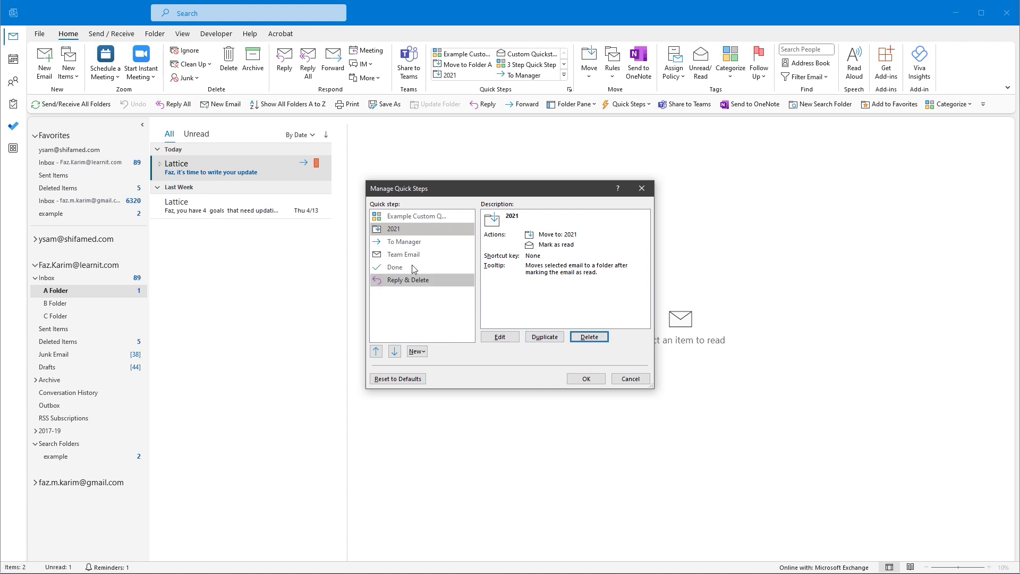
{"action": "left_click", "coordinate": [592, 336]}
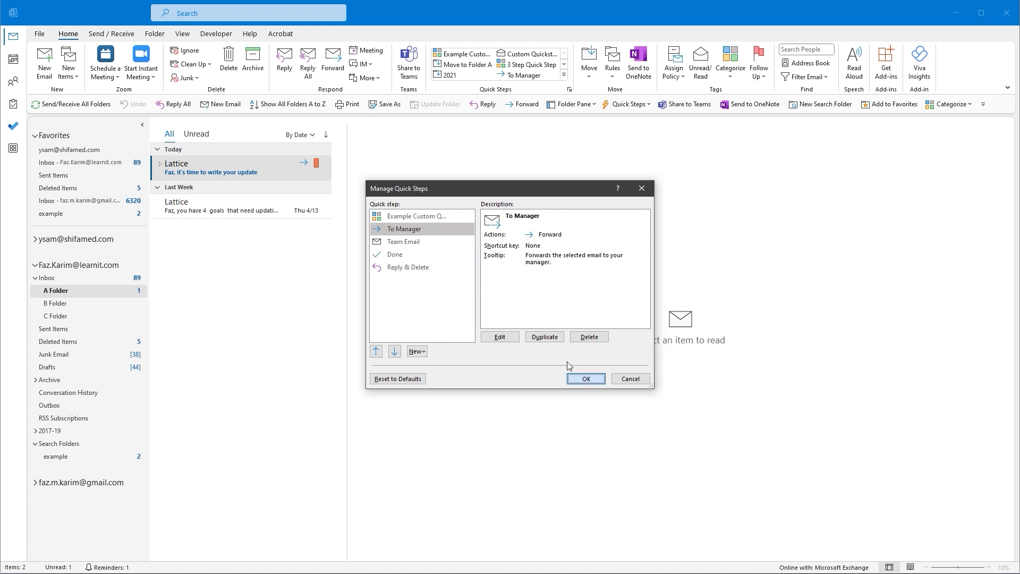
{"action": "left_click", "coordinate": [586, 378]}
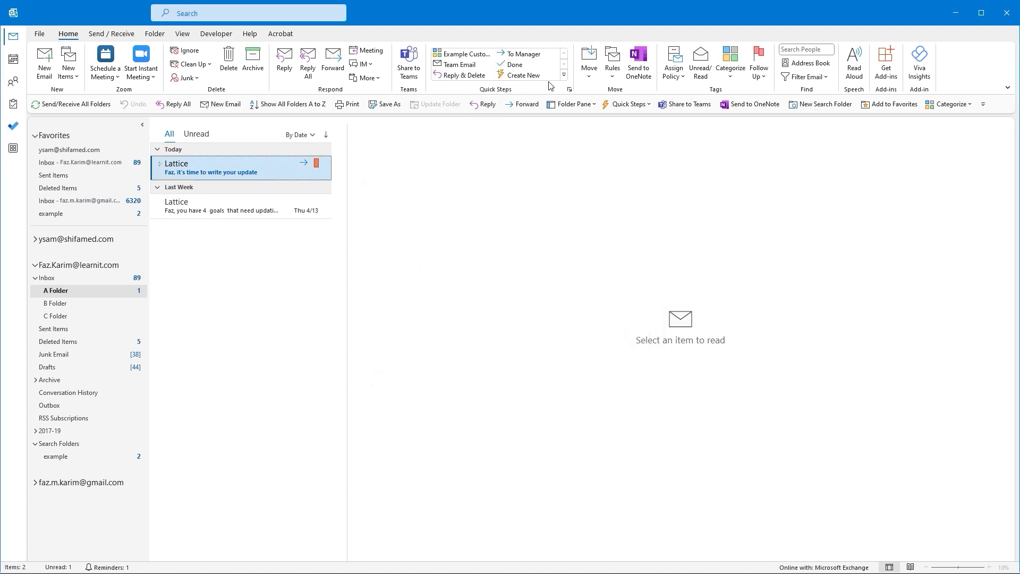
Look over the Quick Steps gallery, then inspect the existing Inbox rule in Rules and Alerts without changing it.
{"action": "left_click", "coordinate": [564, 75]}
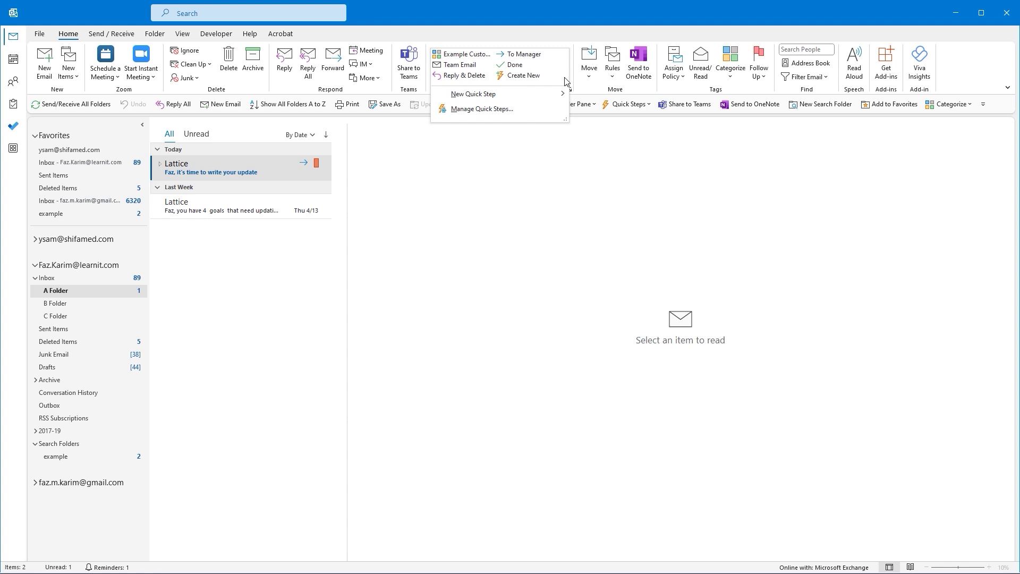
{"action": "left_click", "coordinate": [660, 259]}
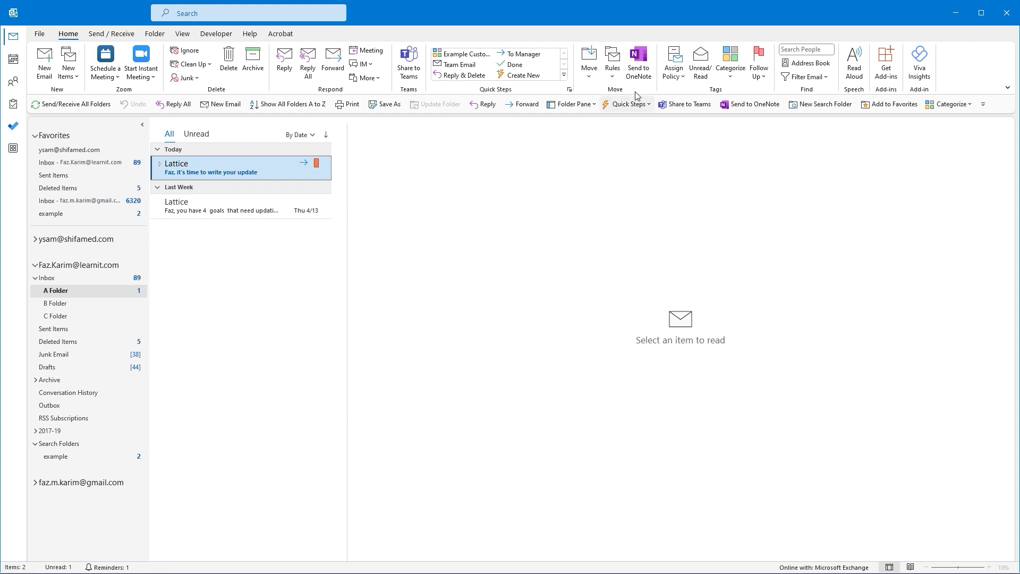
{"action": "left_click", "coordinate": [612, 66]}
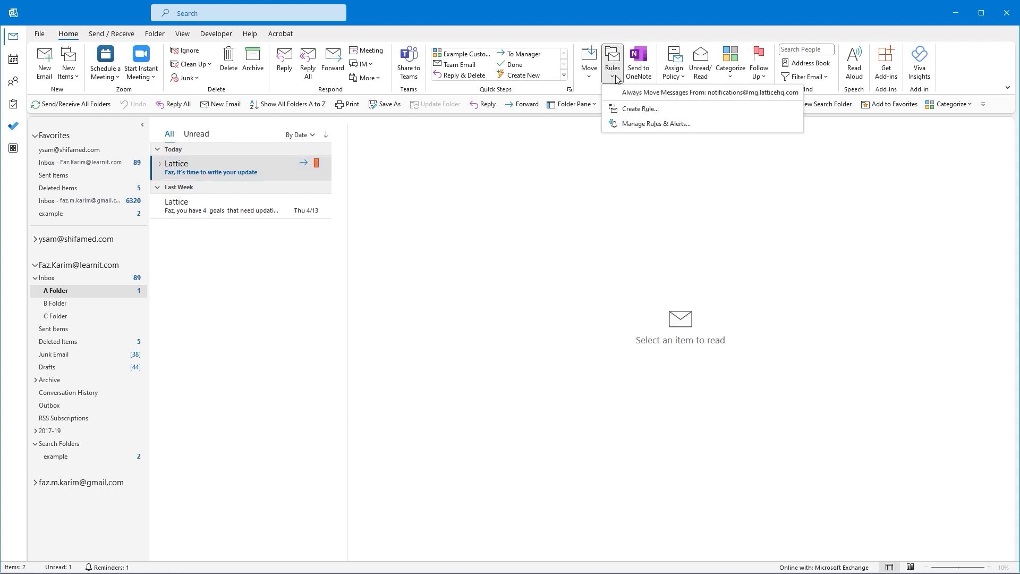
{"action": "left_click", "coordinate": [644, 124]}
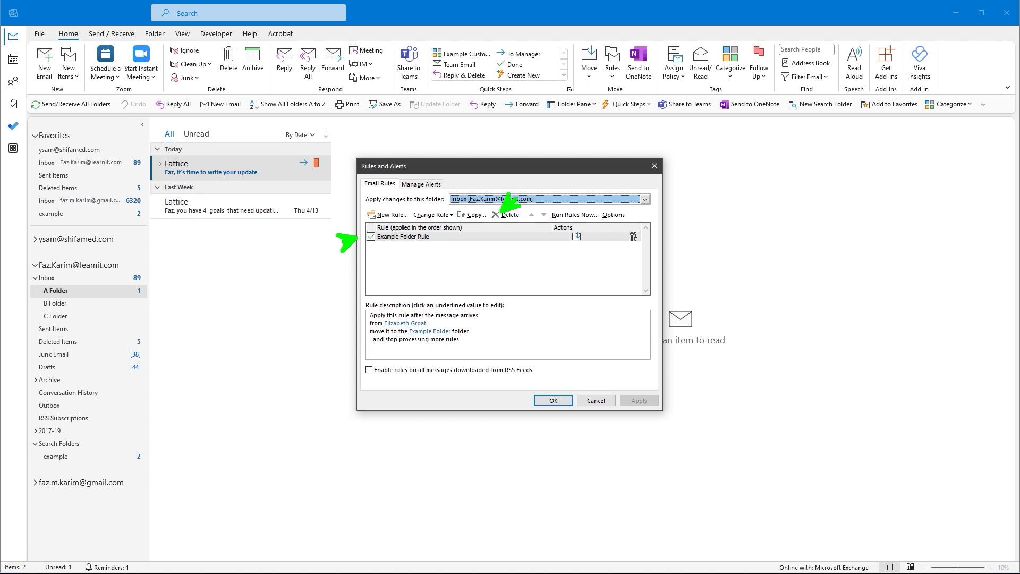
{"action": "left_click", "coordinate": [654, 166]}
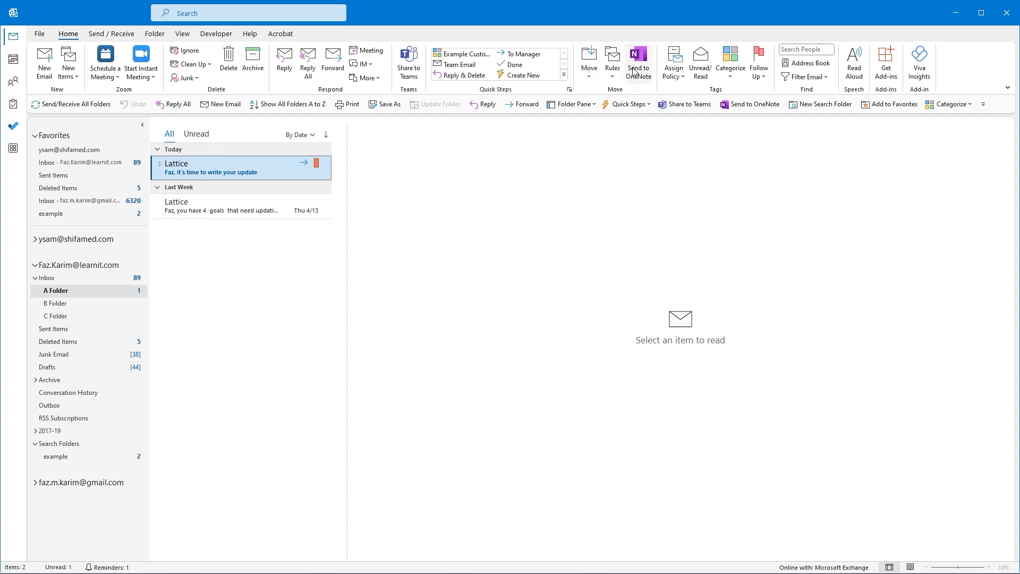
Review the list of Quick Steps and its editing options in the Quick Steps manager, then close it.
{"action": "left_click", "coordinate": [564, 76]}
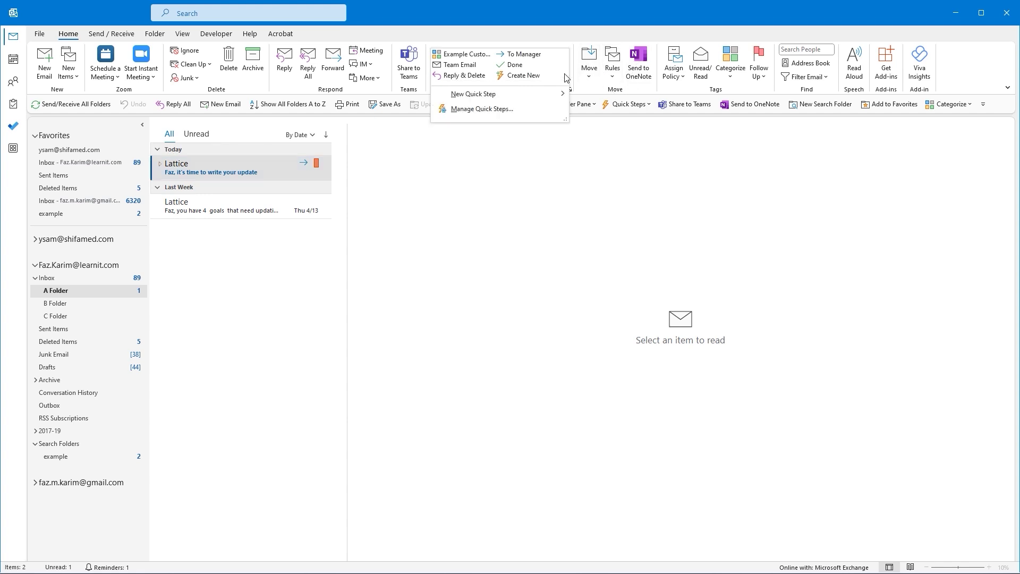
{"action": "left_click", "coordinate": [480, 109]}
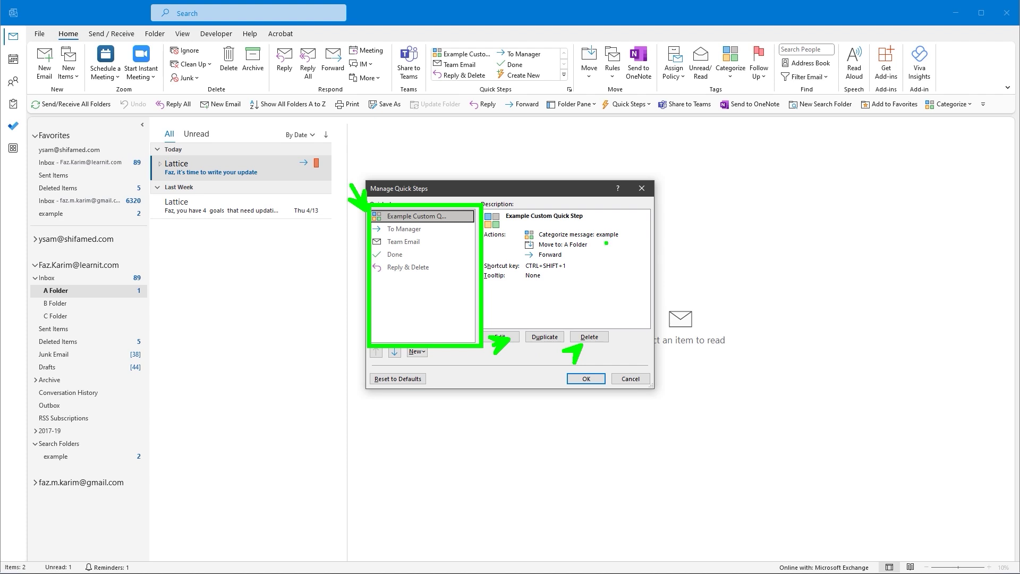
{"action": "left_click", "coordinate": [587, 378]}
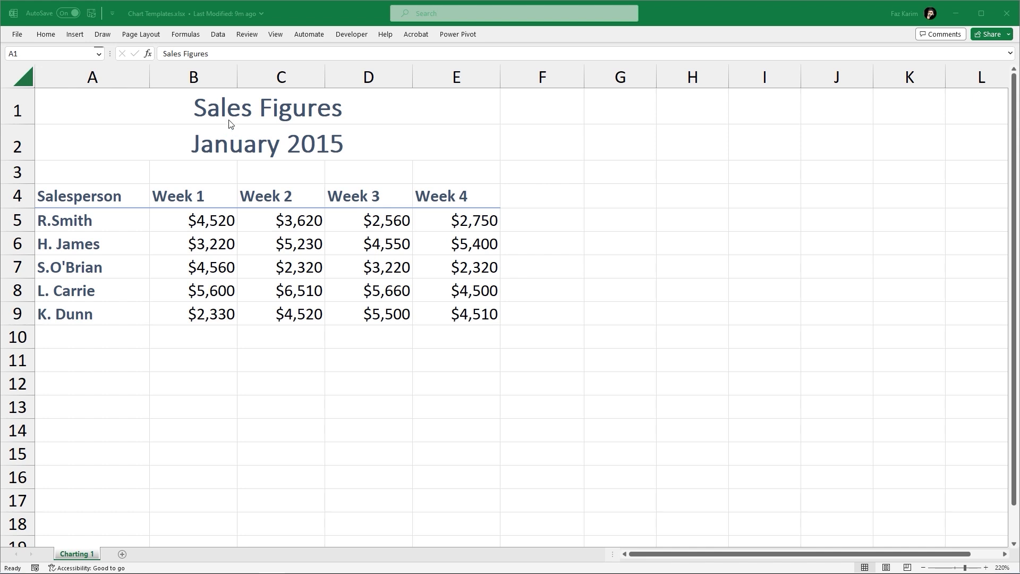
Switch to the Chart Templates workbook in Excel and draw a text box beside the sales table, spanning about columns G to L, rows 2 to 11.
{"action": "left_click", "coordinate": [65, 107]}
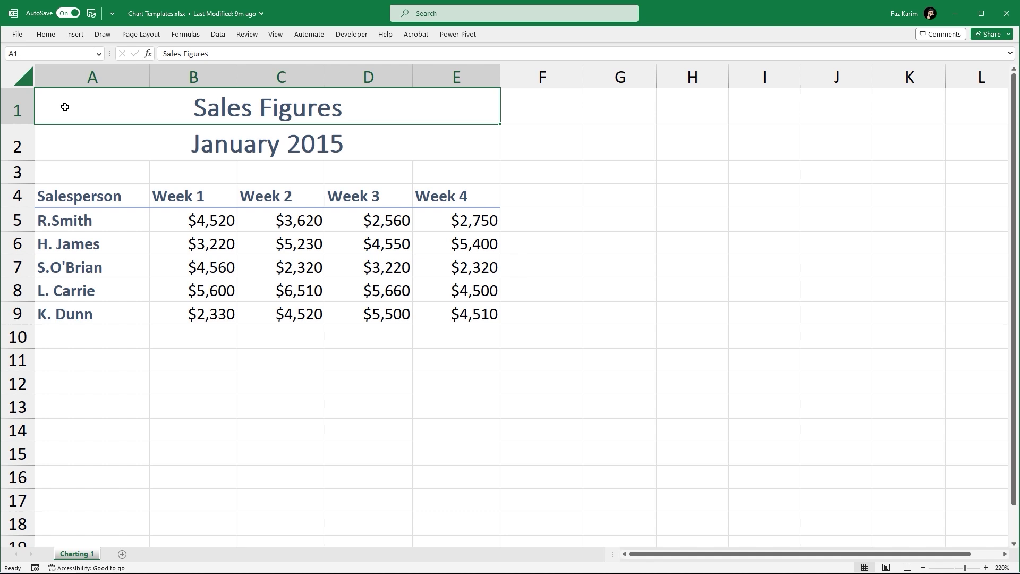
{"action": "left_click", "coordinate": [75, 34]}
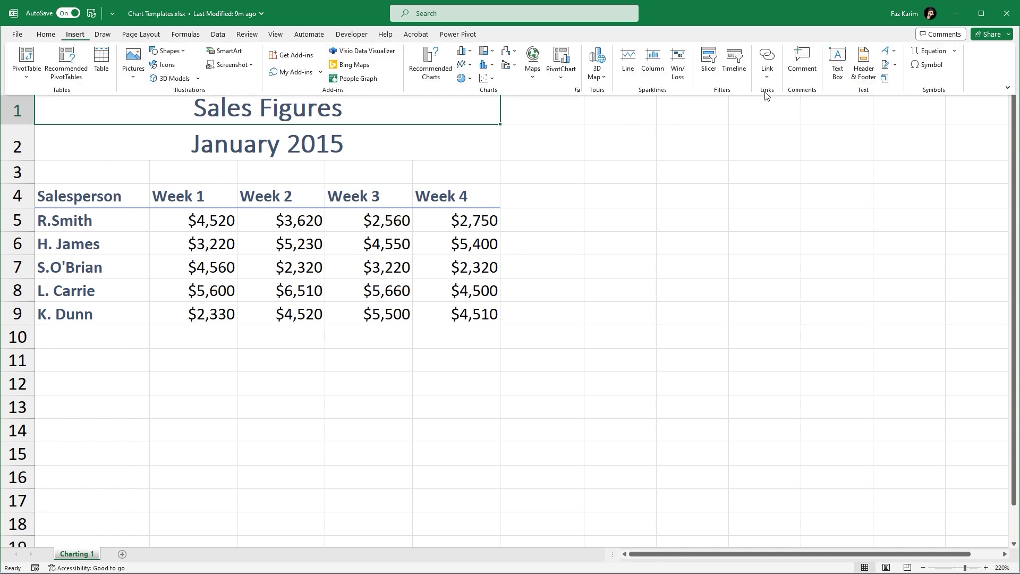
{"action": "left_click", "coordinate": [837, 61]}
{"action": "left_click_drag", "start_coordinate": [608, 132], "coordinate": [966, 371]}
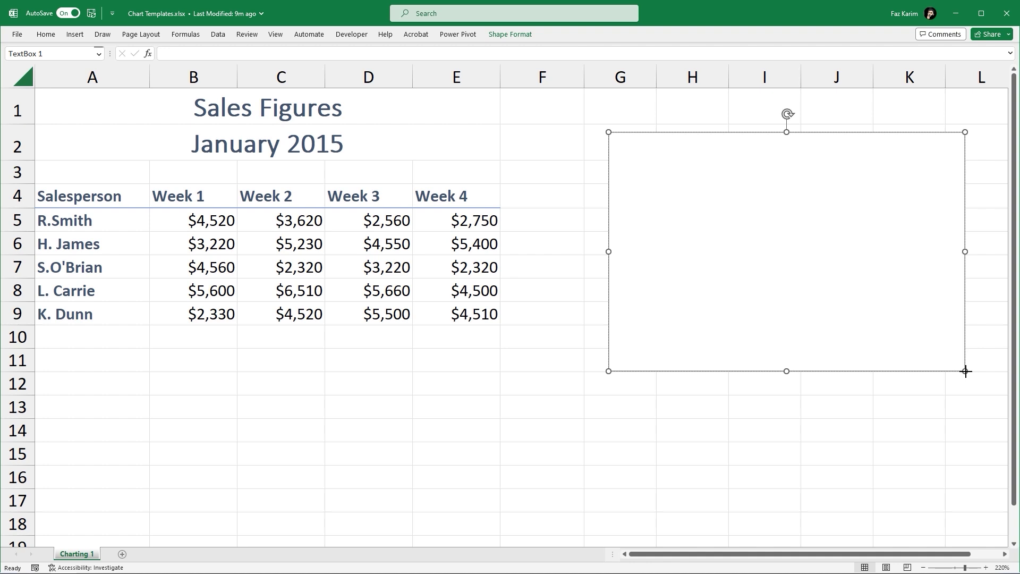
Enter three paragraphs in the text box: "INSERT > CHARTS", "OR PC" and "highlight the data and build the chart from there.".
{"action": "type", "text": "INSERT > CHARTS"}
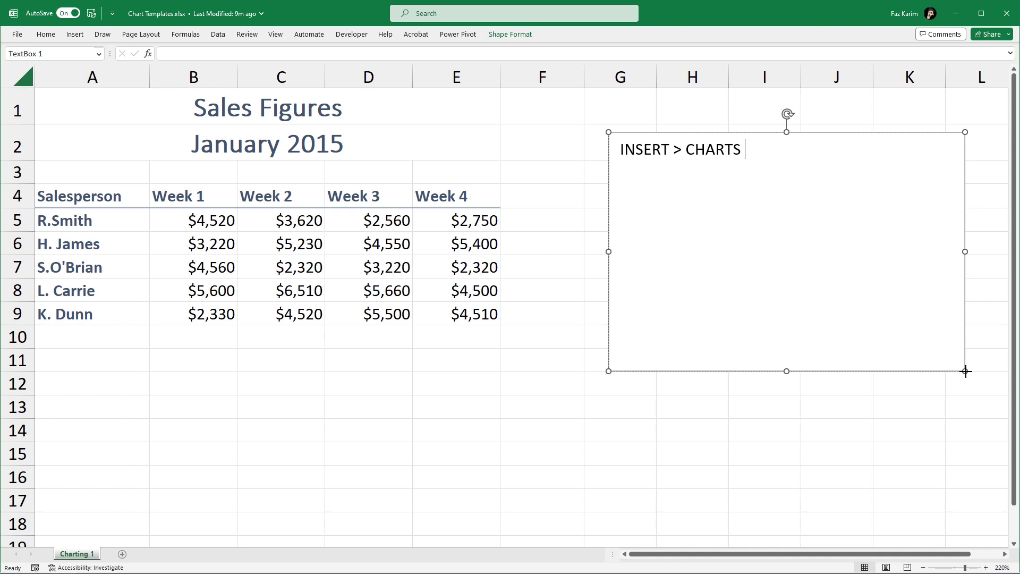
{"action": "key", "text": "Return"}
{"action": "type", "text": "OR PC"}
{"action": "key", "text": "Return"}
{"action": "type", "text": "highl"}
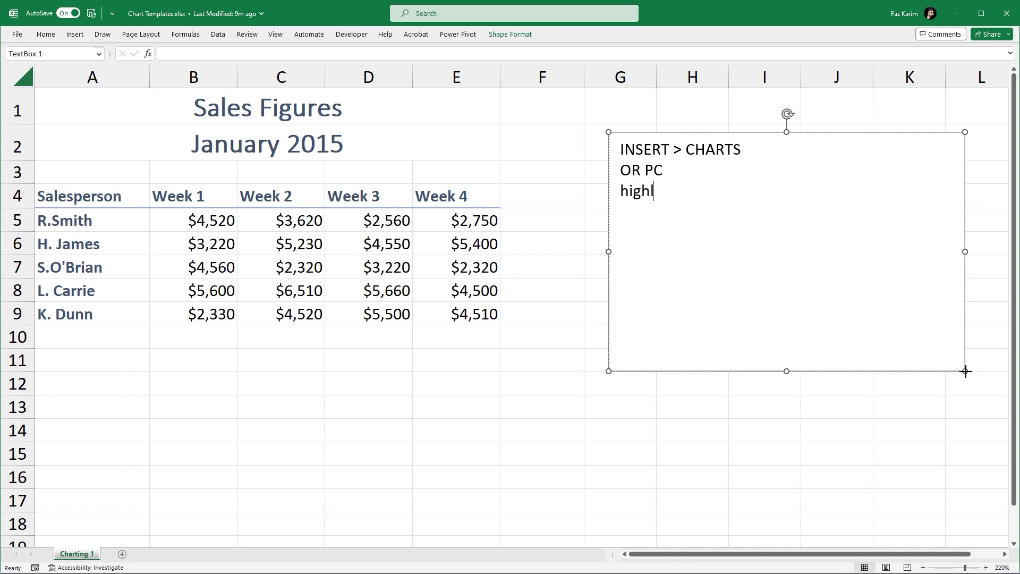
{"action": "type", "text": "ight the data a"}
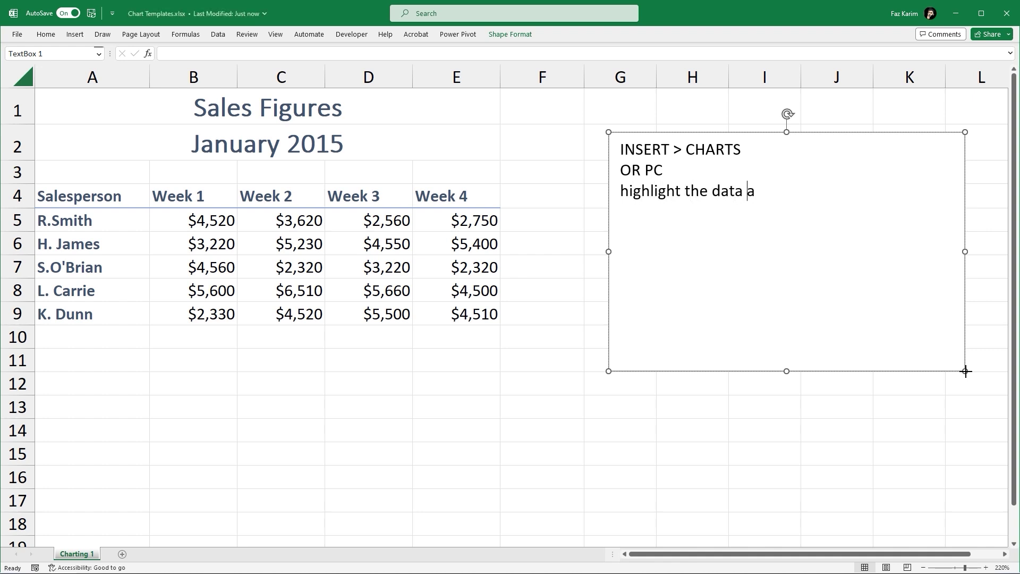
{"action": "type", "text": "nd build the "}
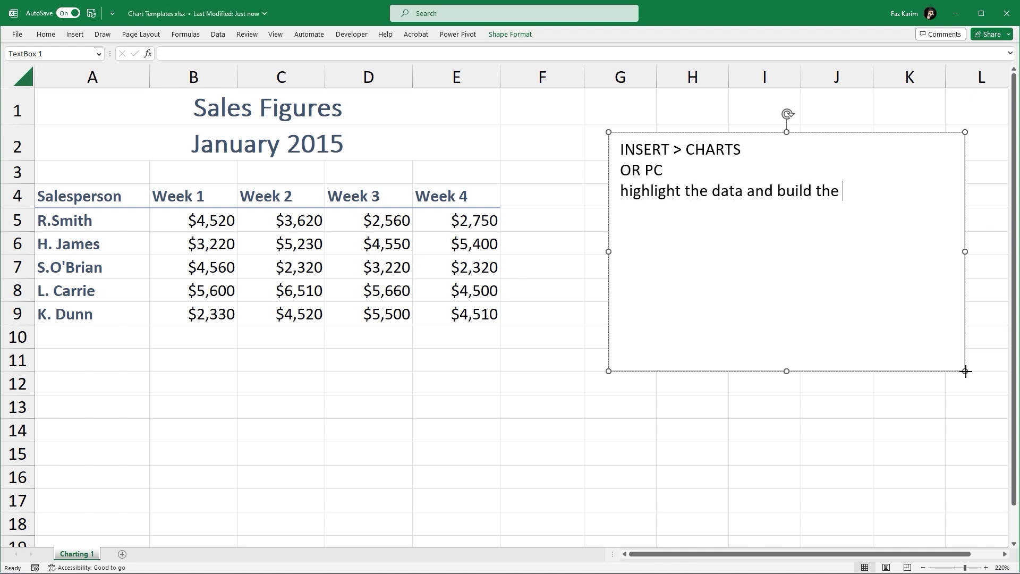
{"action": "type", "text": "chart from there."}
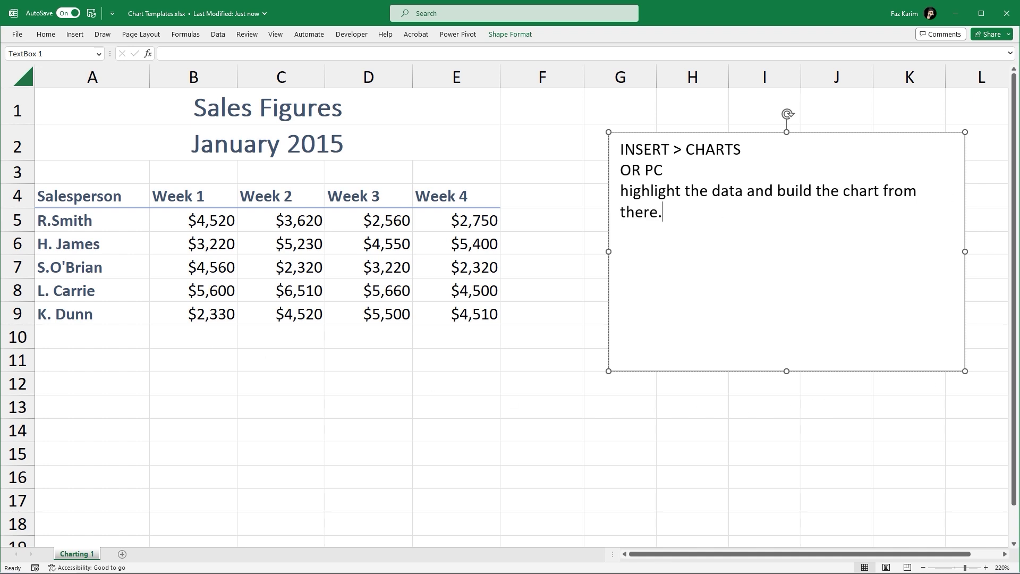
Select the sales data in A4:E9 and view the chart suggestions in Quick Analysis without inserting one.
{"action": "left_click", "coordinate": [53, 203]}
{"action": "left_click_drag", "start_coordinate": [67, 222], "coordinate": [456, 312]}
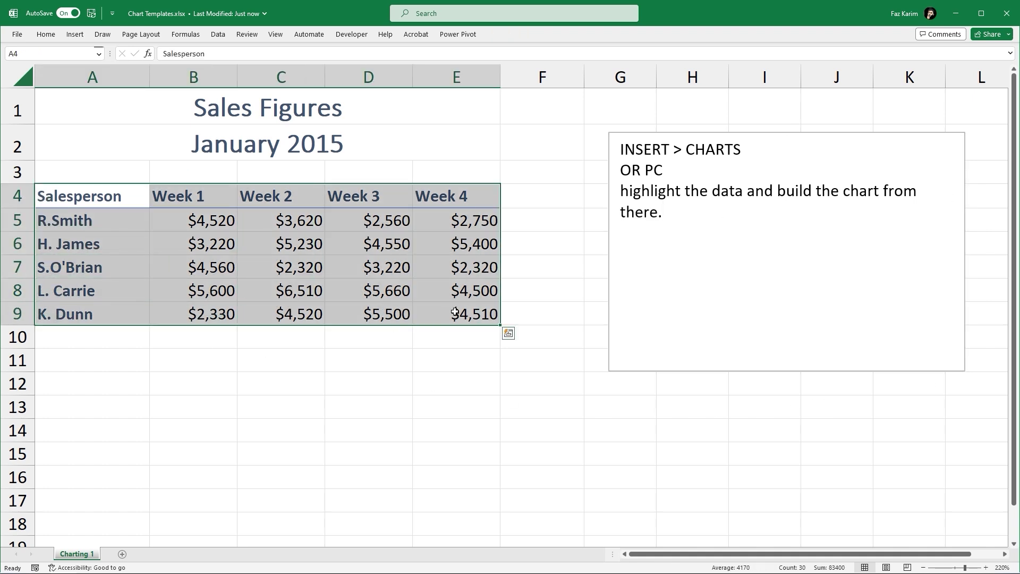
{"action": "left_click", "coordinate": [509, 334]}
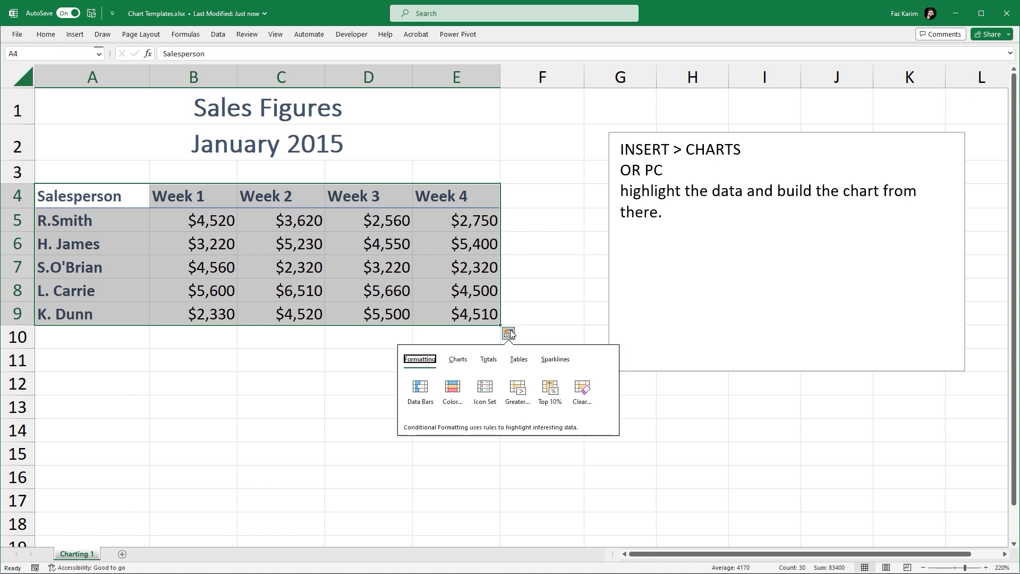
{"action": "left_click", "coordinate": [459, 361]}
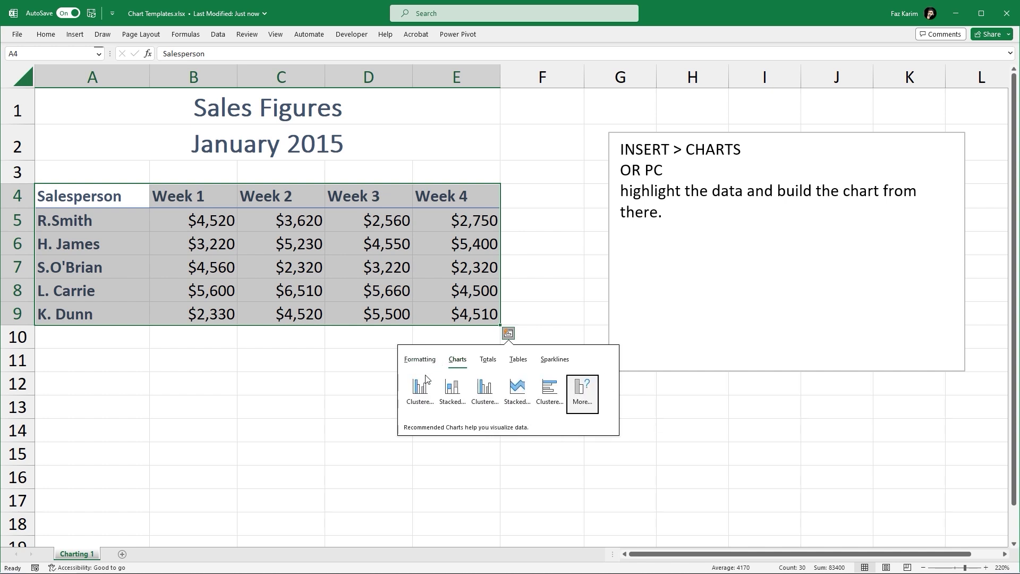
{"action": "mouse_move", "coordinate": [422, 384]}
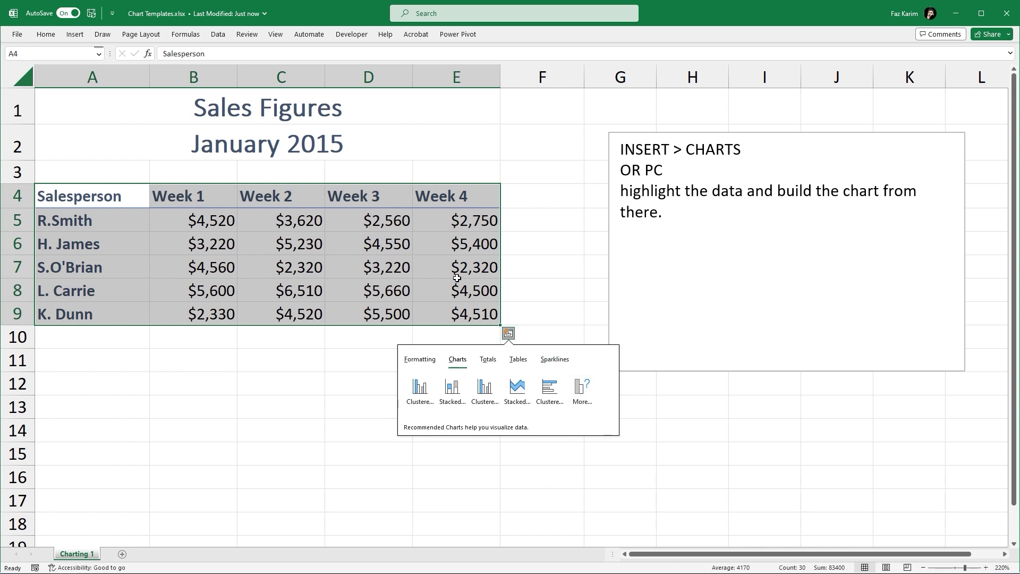
{"action": "left_click", "coordinate": [507, 333]}
{"action": "left_click", "coordinate": [508, 334]}
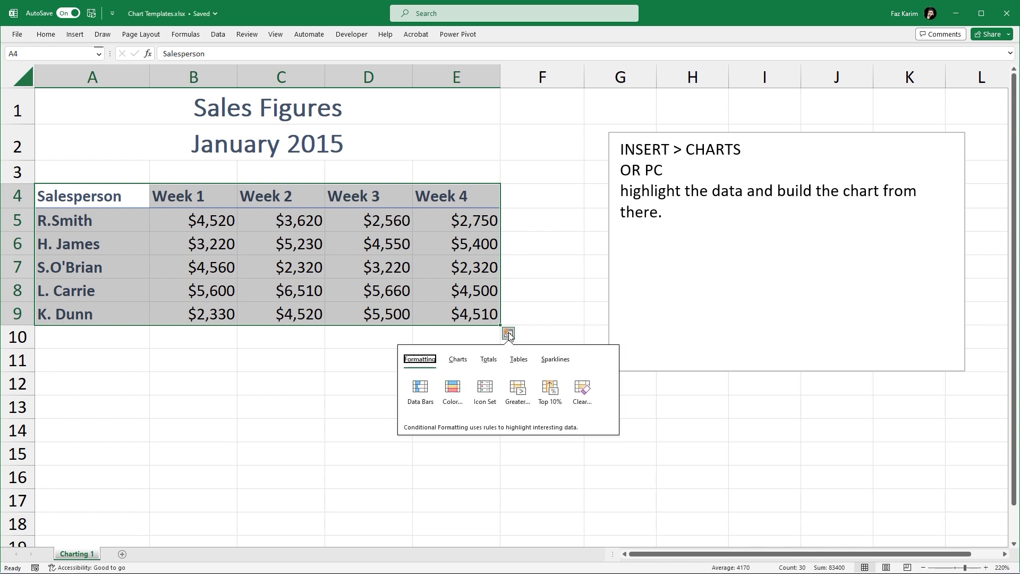
{"action": "left_click", "coordinate": [508, 333]}
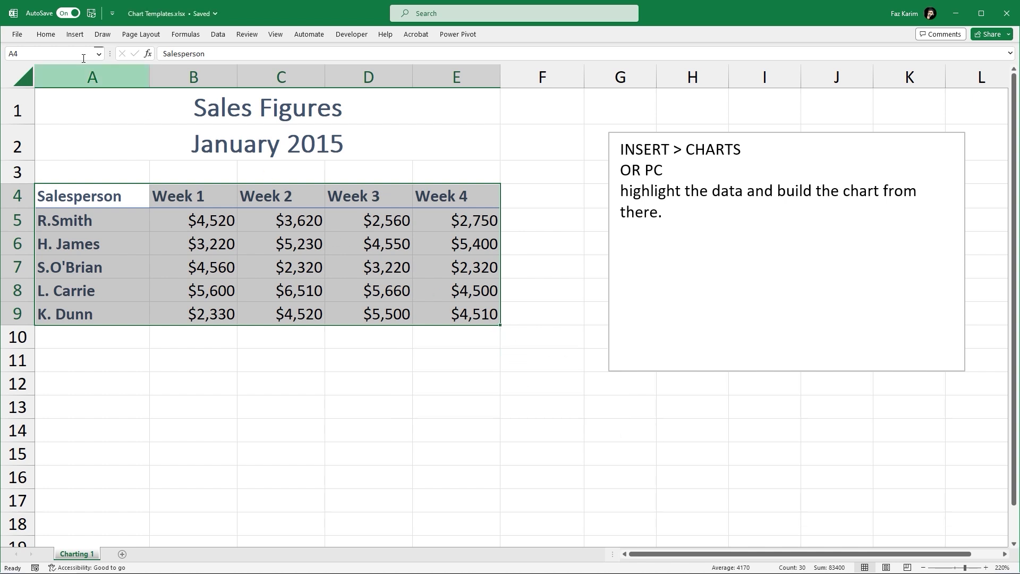
Preview the recommended clustered column, stacked column and stacked area charts for the selected sales data, then close the suggestions without inserting one.
{"action": "left_click", "coordinate": [75, 35]}
{"action": "left_click", "coordinate": [75, 35]}
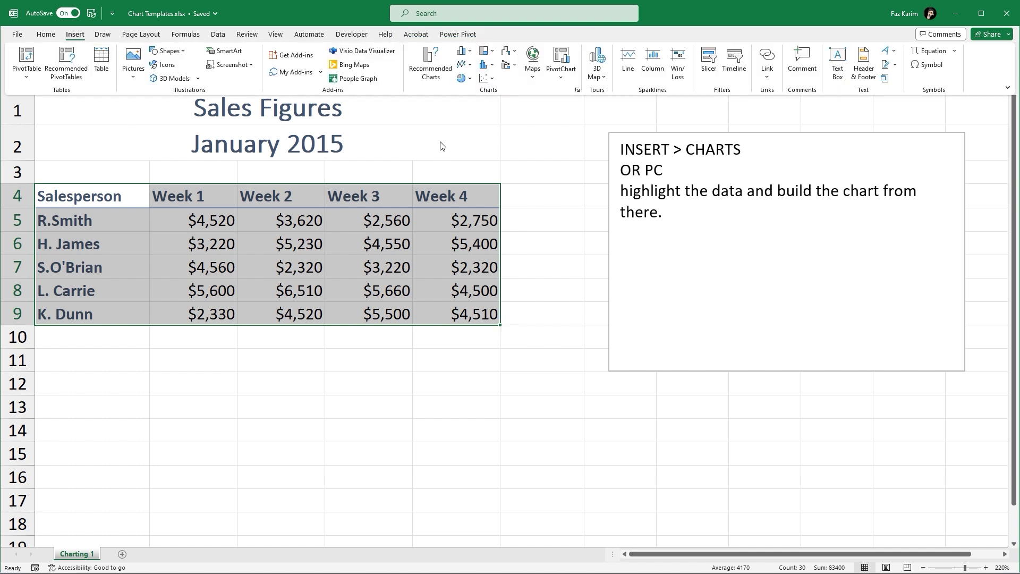
{"action": "left_click", "coordinate": [428, 71]}
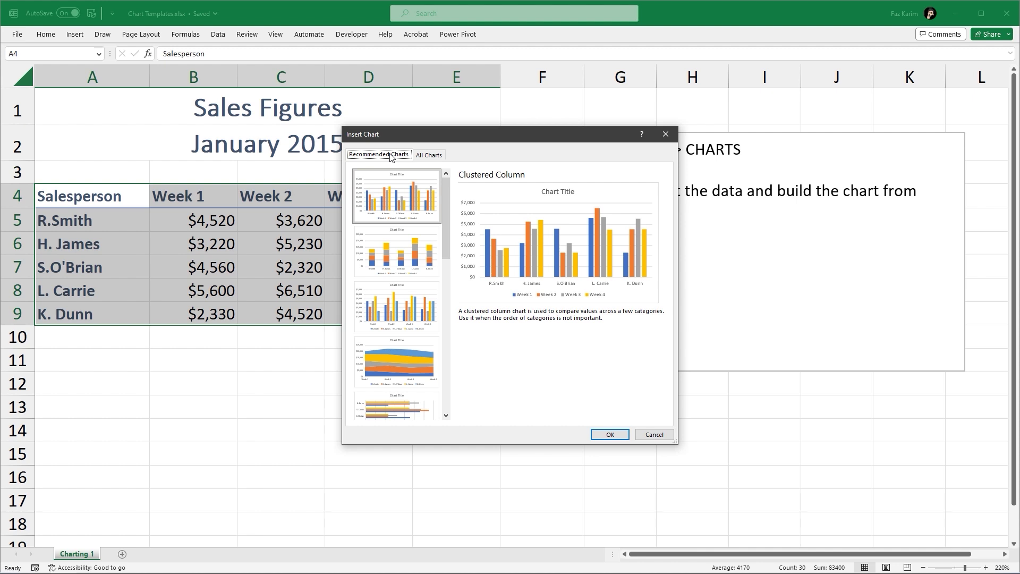
{"action": "left_click", "coordinate": [384, 241]}
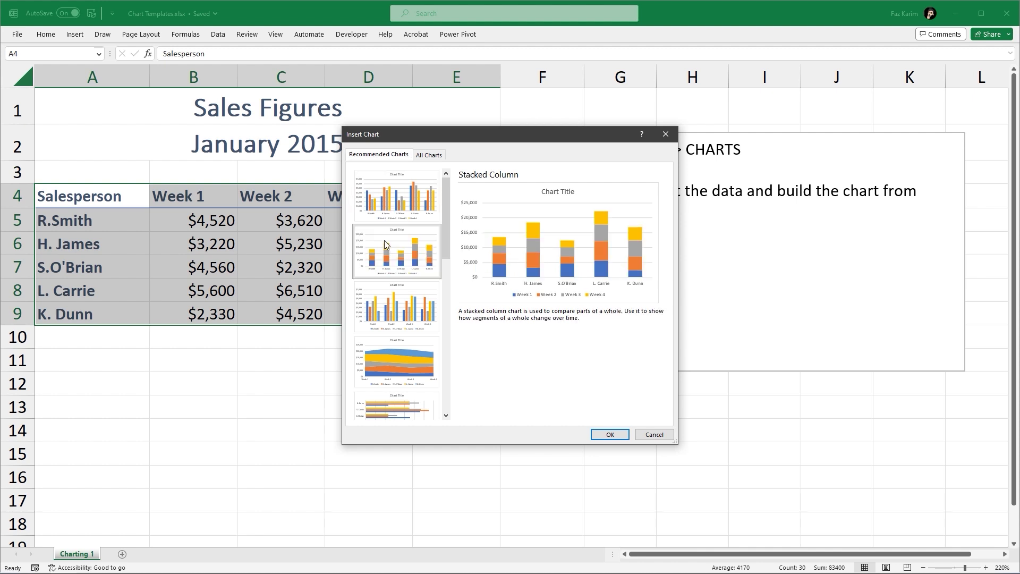
{"action": "left_click", "coordinate": [385, 208]}
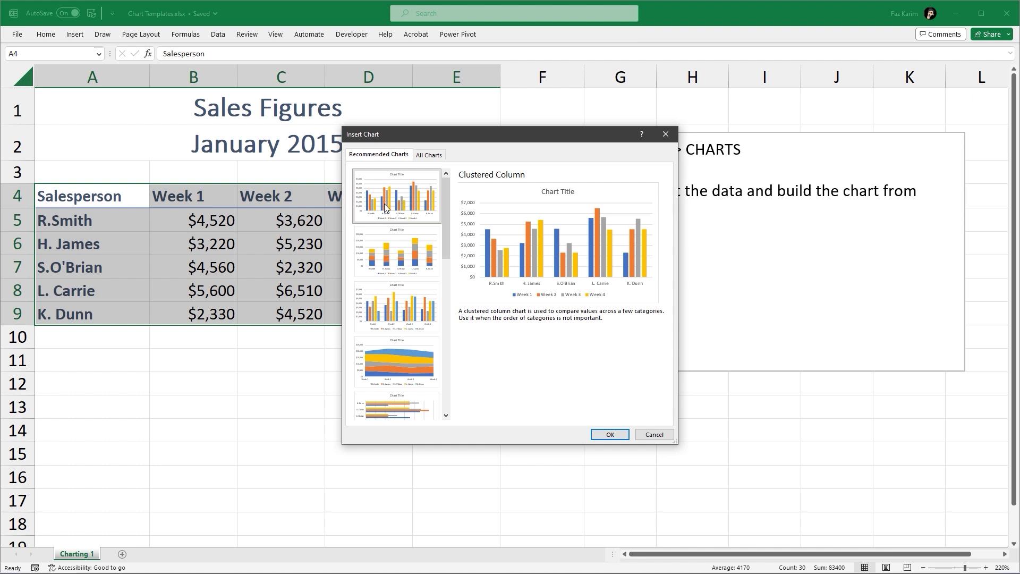
{"action": "left_click", "coordinate": [386, 236]}
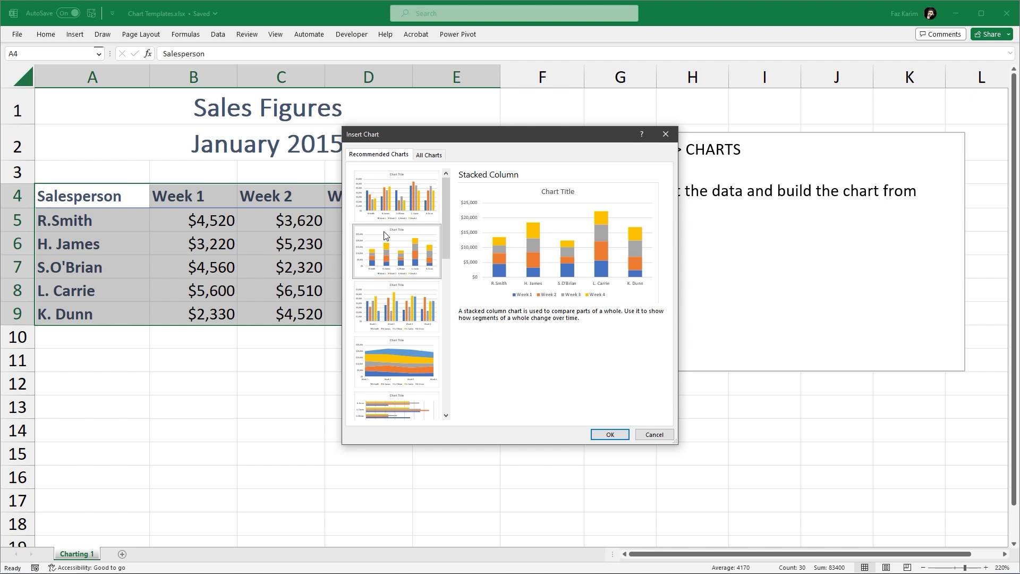
{"action": "left_click", "coordinate": [385, 311]}
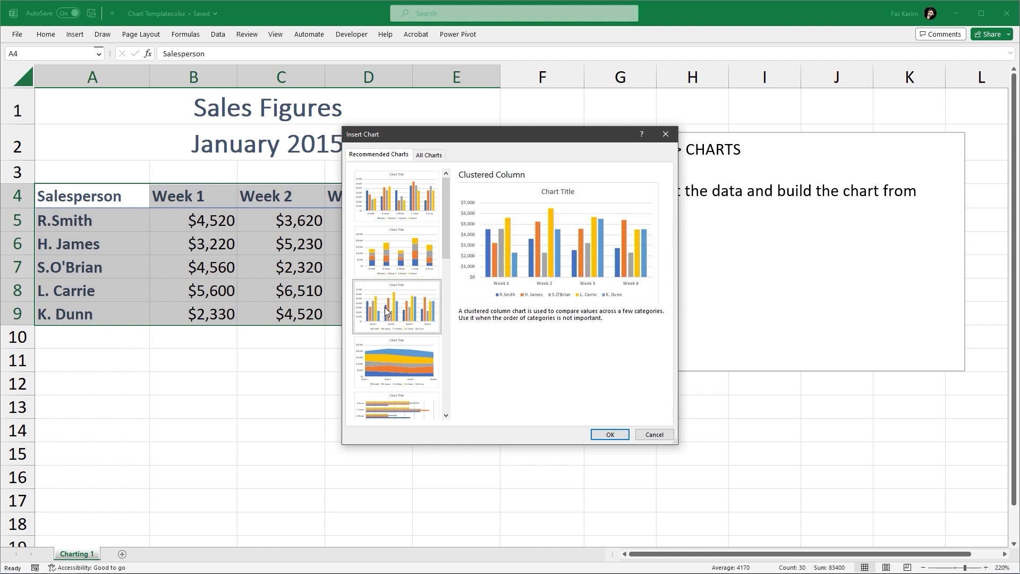
{"action": "left_click", "coordinate": [416, 215]}
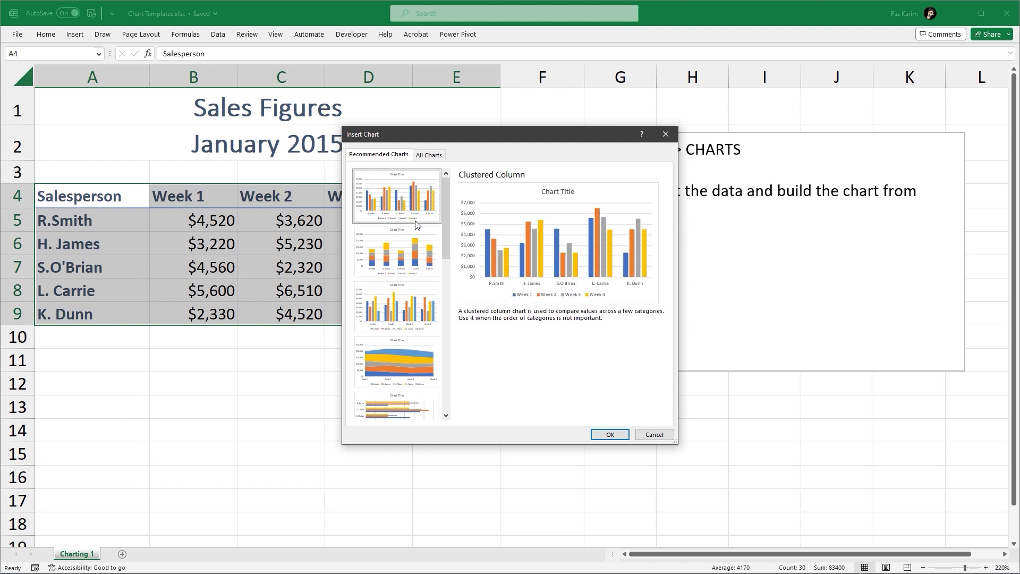
{"action": "left_click", "coordinate": [410, 316]}
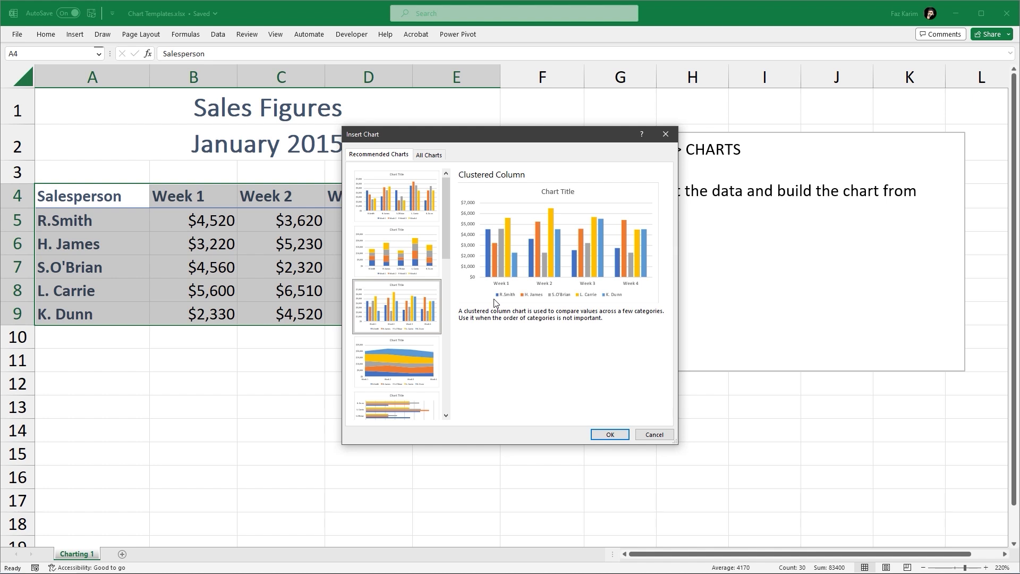
{"action": "left_click", "coordinate": [432, 359]}
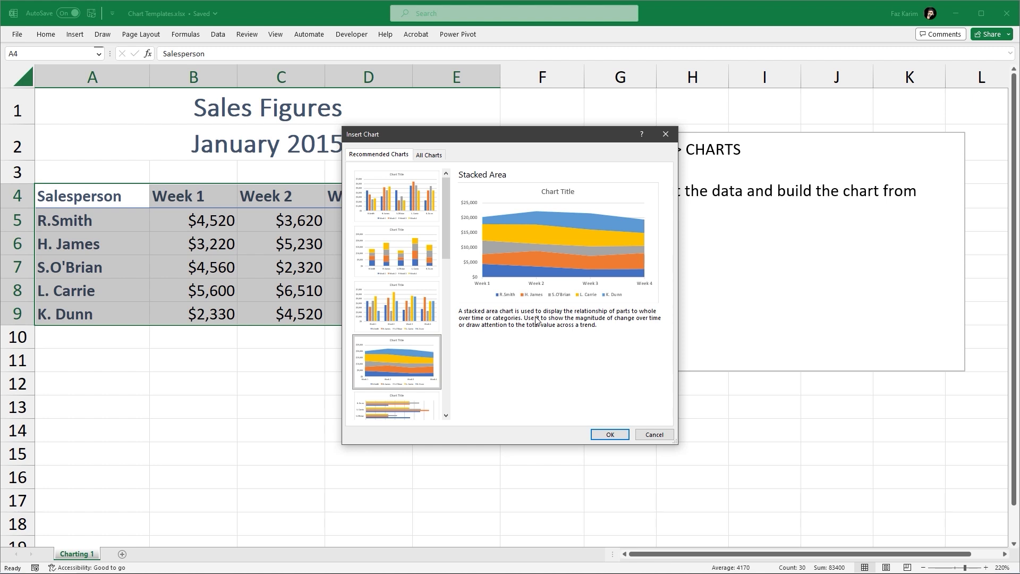
{"action": "left_click", "coordinate": [423, 207]}
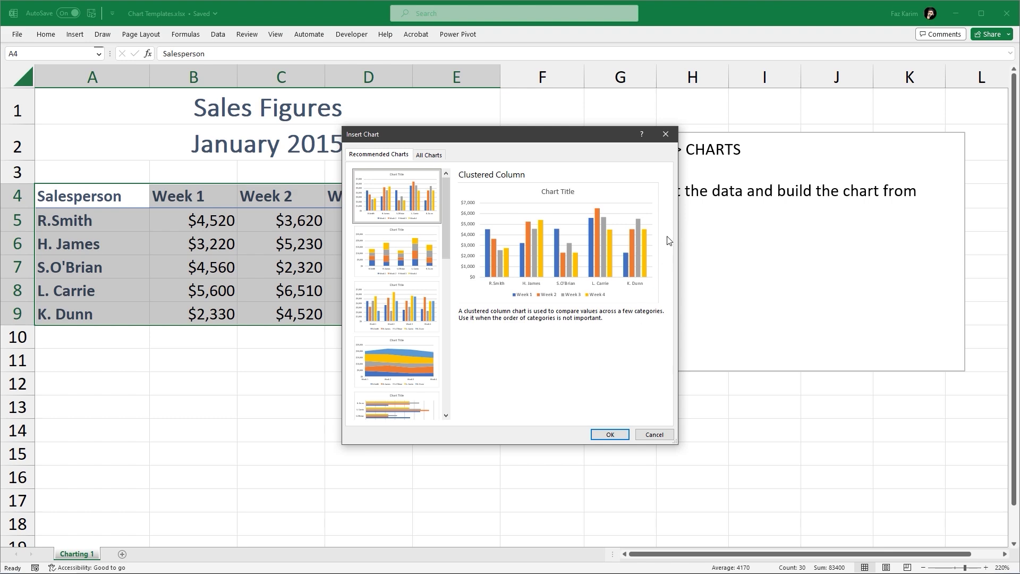
{"action": "left_click", "coordinate": [665, 134]}
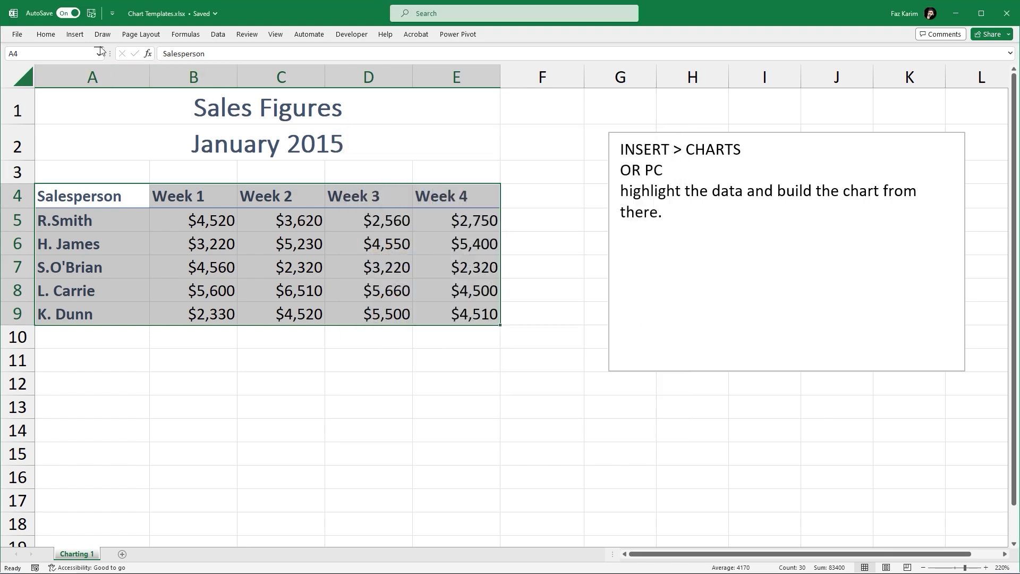
Reopen the chart suggestions for the selected sales data and display the full range of chart types.
{"action": "left_click", "coordinate": [75, 34]}
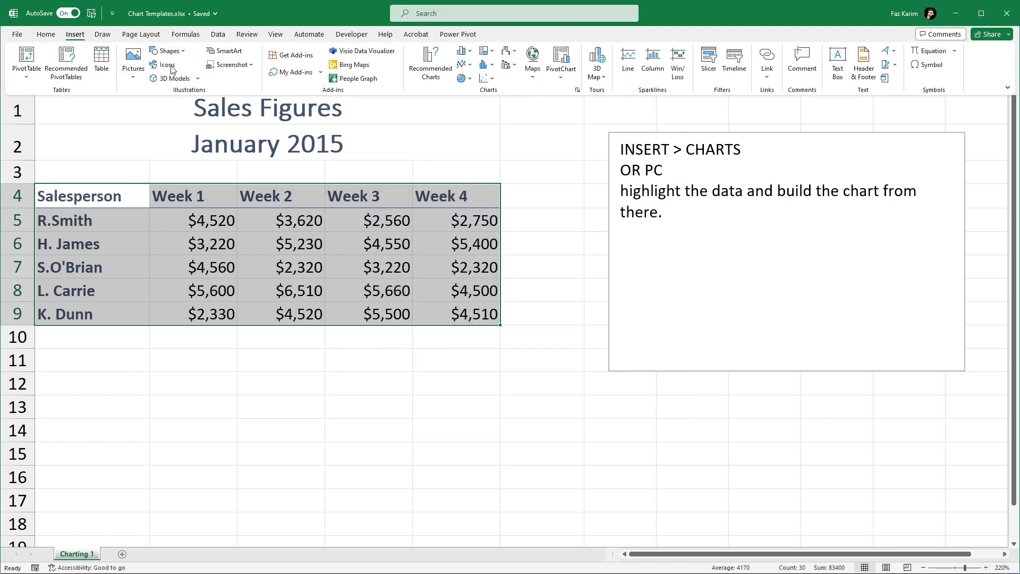
{"action": "left_click", "coordinate": [420, 78]}
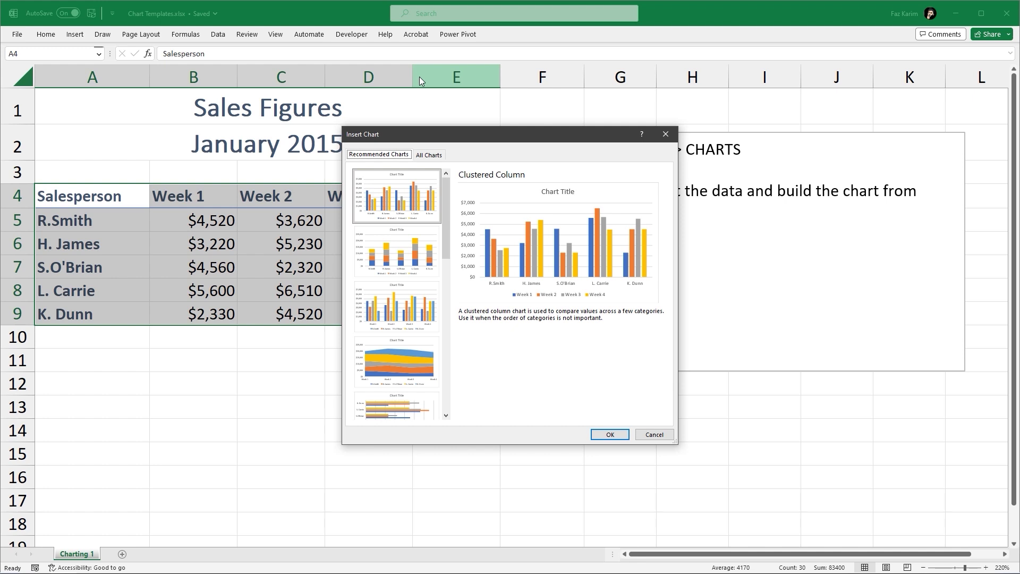
{"action": "left_click", "coordinate": [429, 155]}
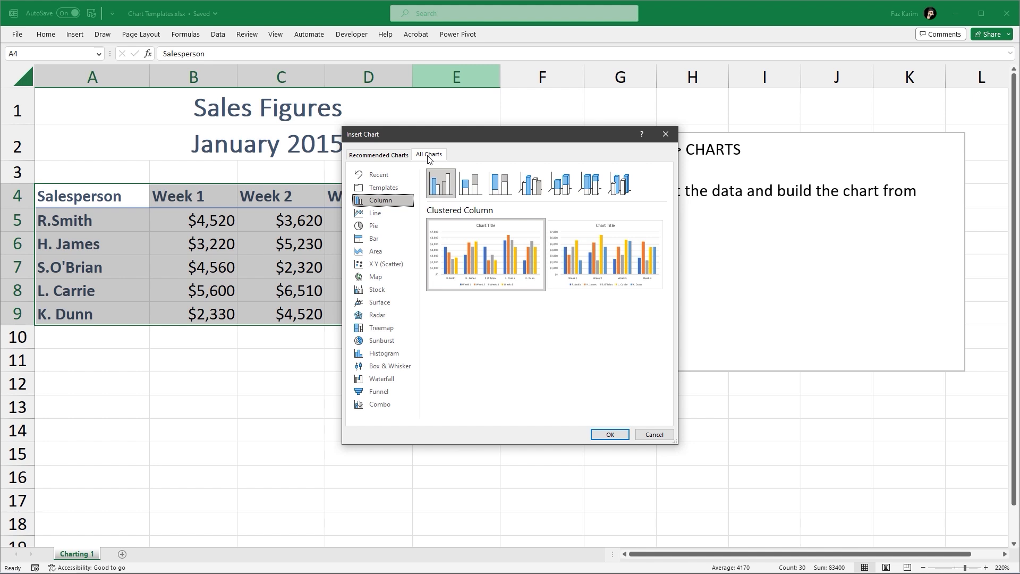
Preview the column chart subtypes, from stacked to 3-D versions, and return to Clustered Column.
{"action": "left_click", "coordinate": [474, 190]}
{"action": "left_click", "coordinate": [495, 192]}
{"action": "left_click", "coordinate": [531, 191]}
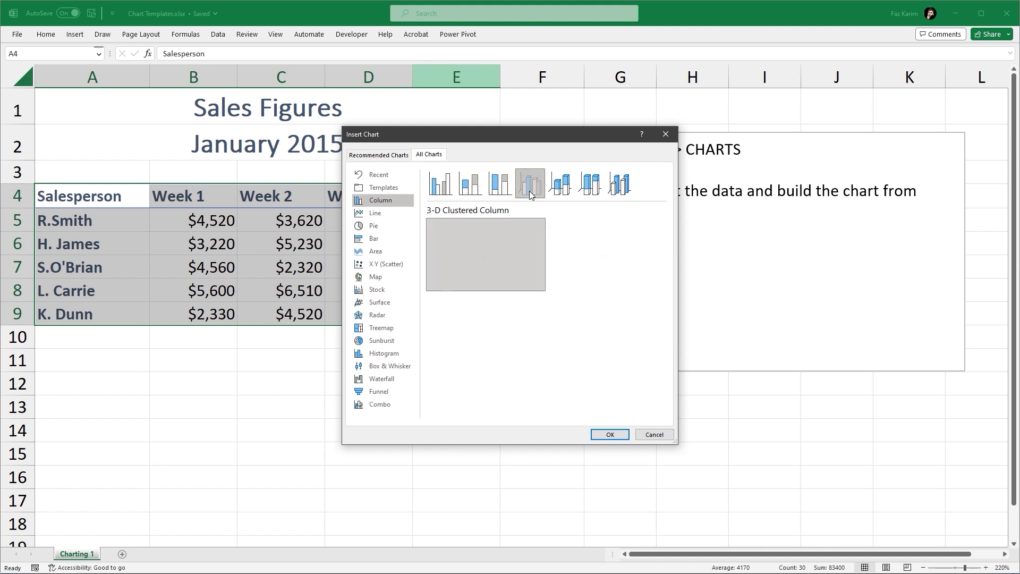
{"action": "left_click", "coordinate": [555, 195]}
{"action": "left_click", "coordinate": [589, 194]}
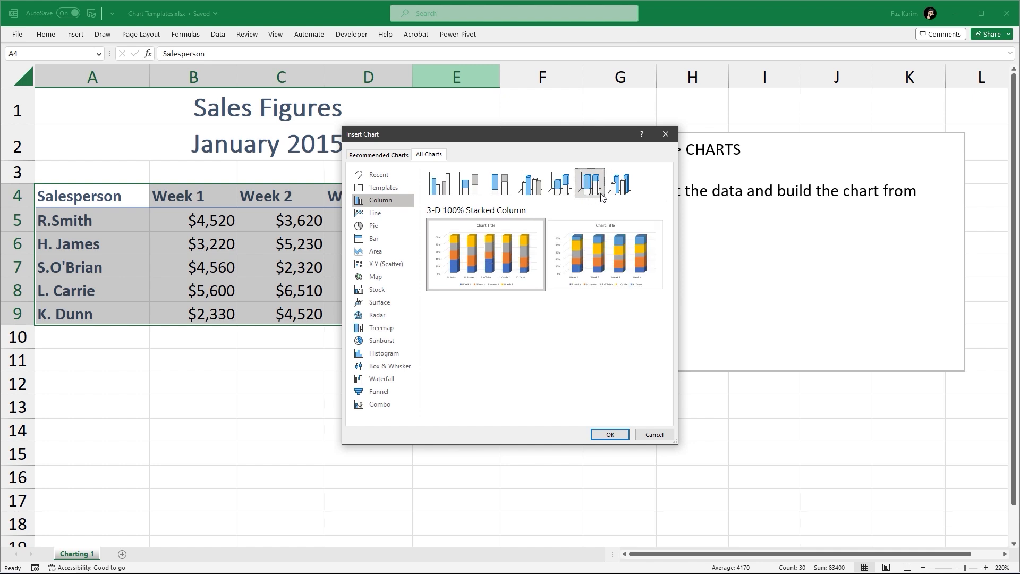
{"action": "left_click", "coordinate": [620, 195]}
{"action": "left_click", "coordinate": [445, 187]}
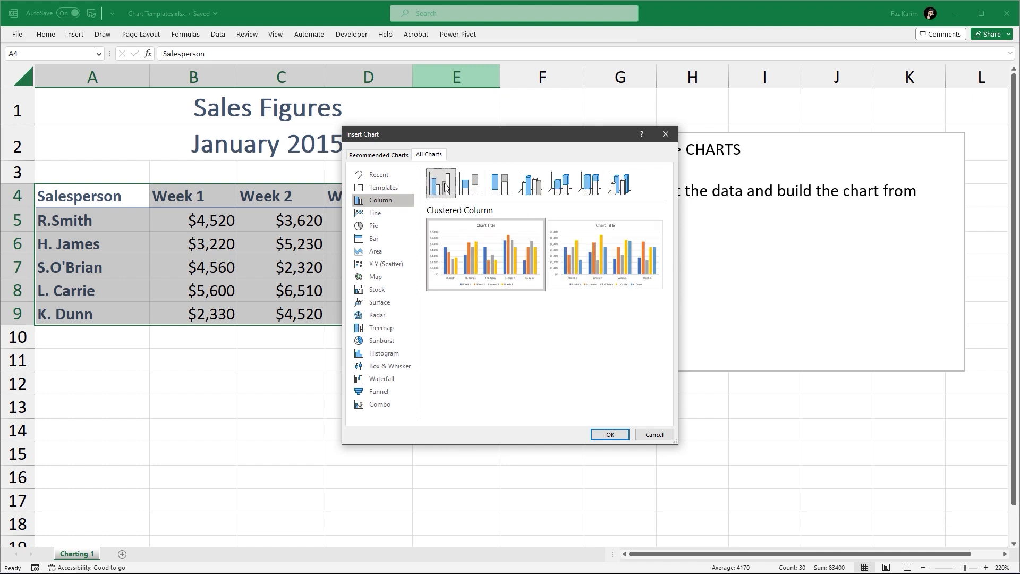
Review the saved chart templates and the folder that stores their files, and close that folder.
{"action": "left_click", "coordinate": [404, 188]}
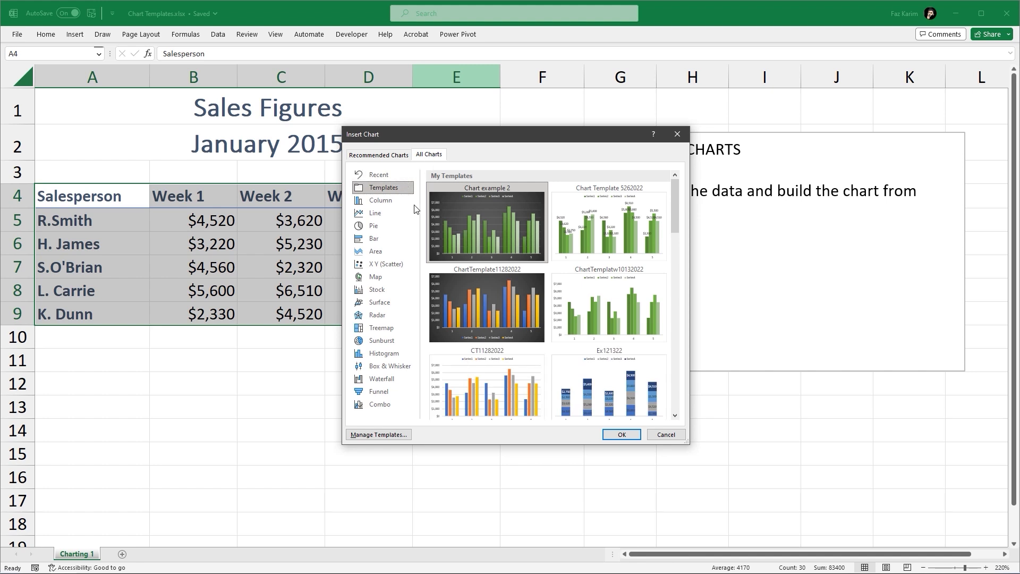
{"action": "left_click", "coordinate": [382, 435]}
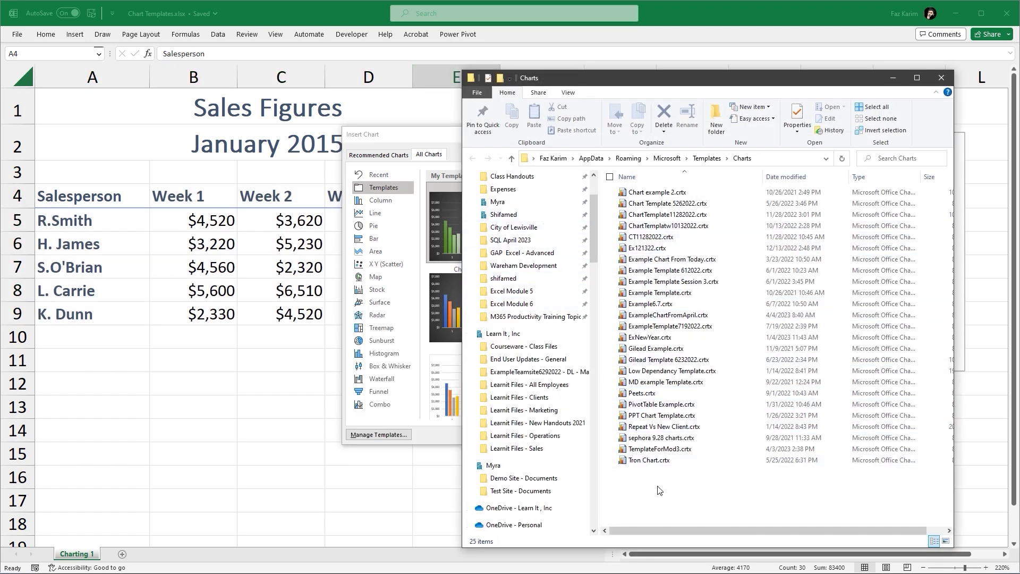
{"action": "left_click", "coordinate": [944, 82]}
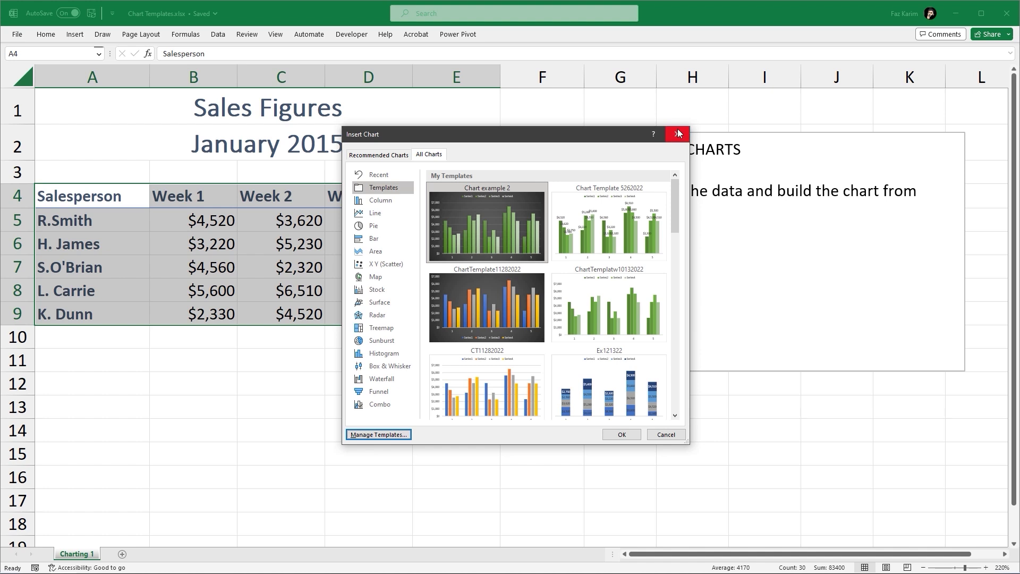
Insert the recommended Clustered Column chart and shrink it from its upper-left corner so that column C is uncovered.
{"action": "left_click", "coordinate": [378, 154]}
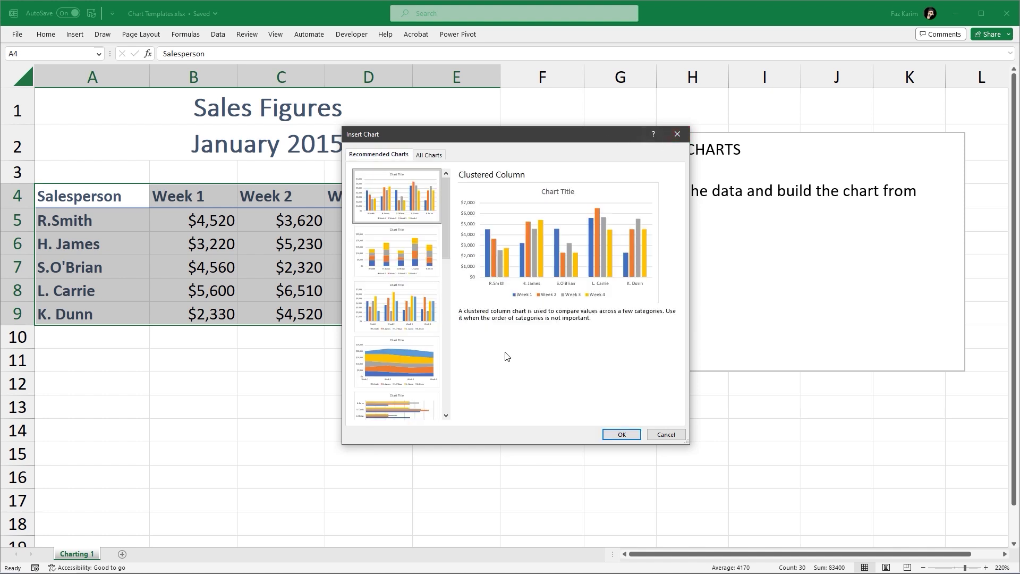
{"action": "left_click", "coordinate": [628, 436]}
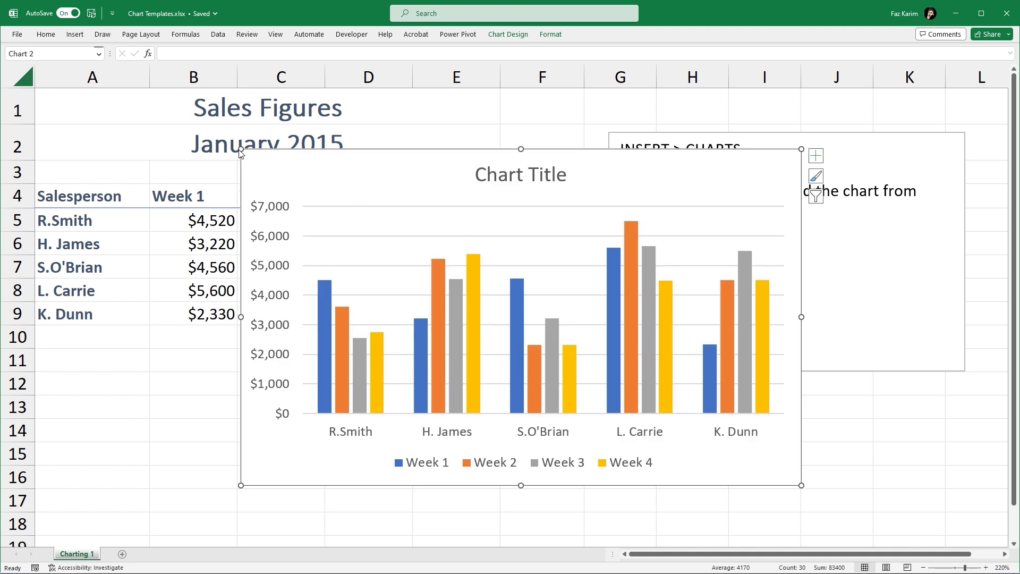
{"action": "left_click", "coordinate": [139, 391]}
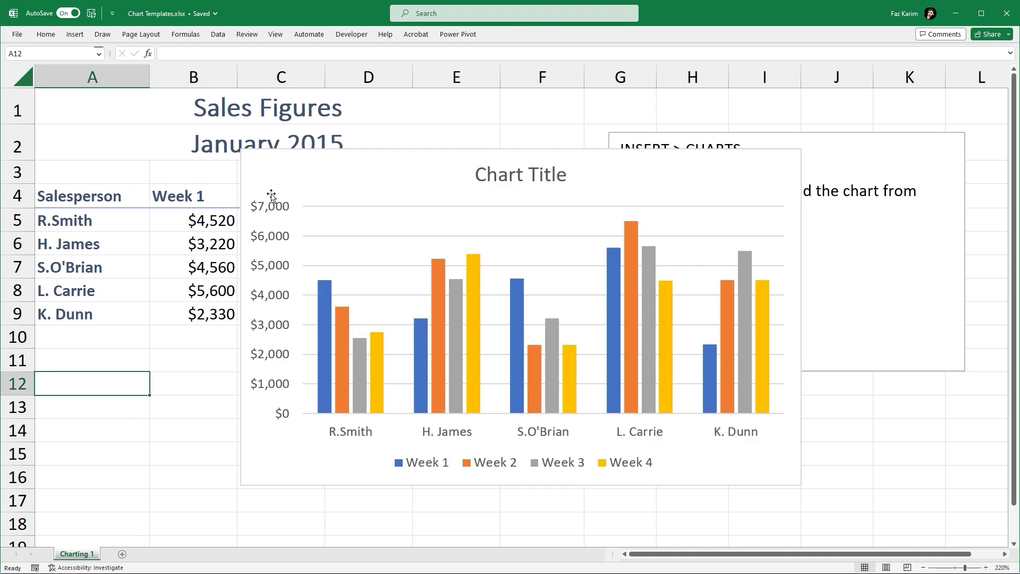
{"action": "left_click", "coordinate": [286, 167]}
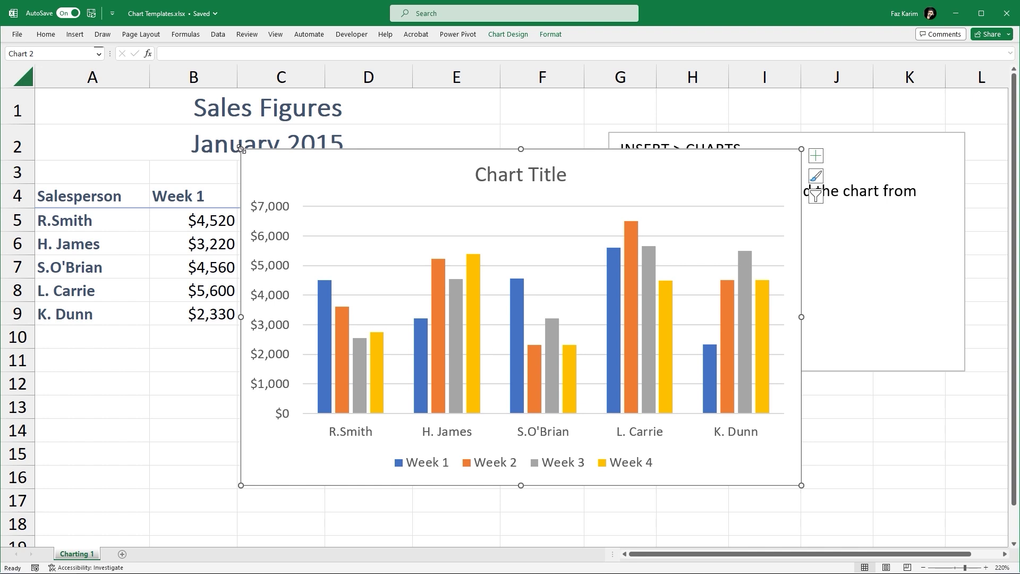
{"action": "left_click_drag", "start_coordinate": [240, 149], "coordinate": [352, 187]}
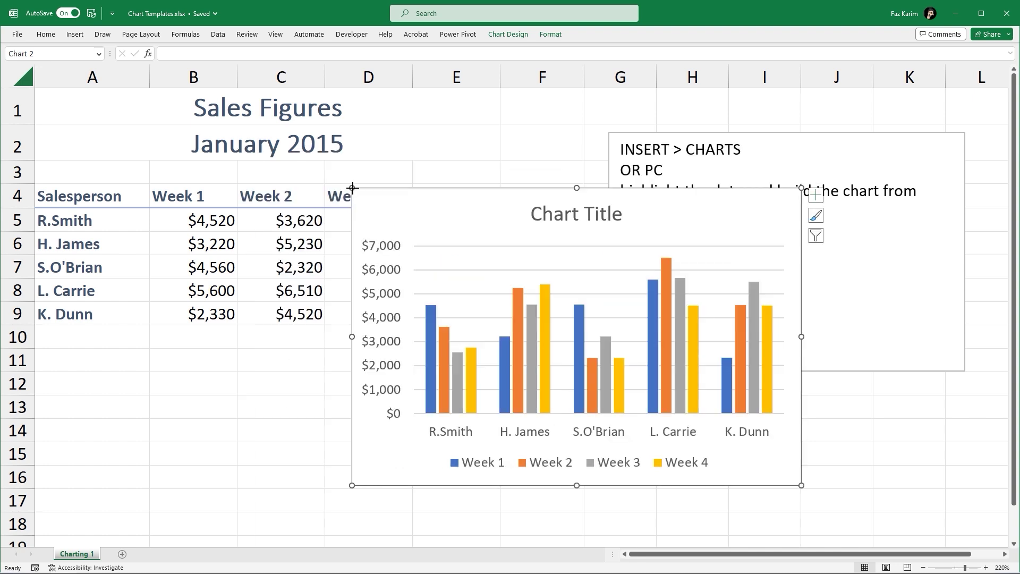
Move the clustered column chart to a new sheet named Chart1.
{"action": "key", "text": "ctrl+q"}
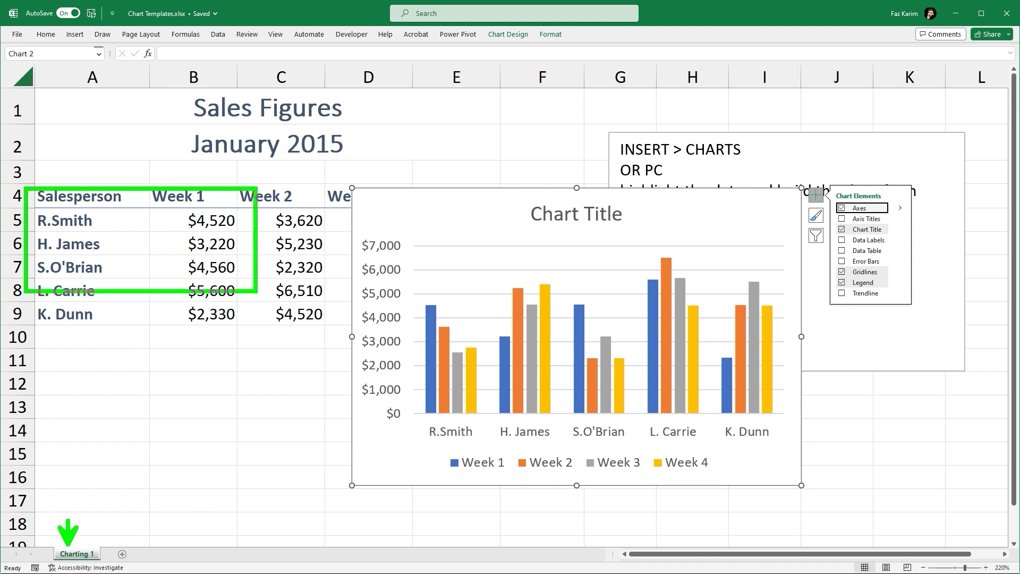
{"action": "key", "text": "Escape"}
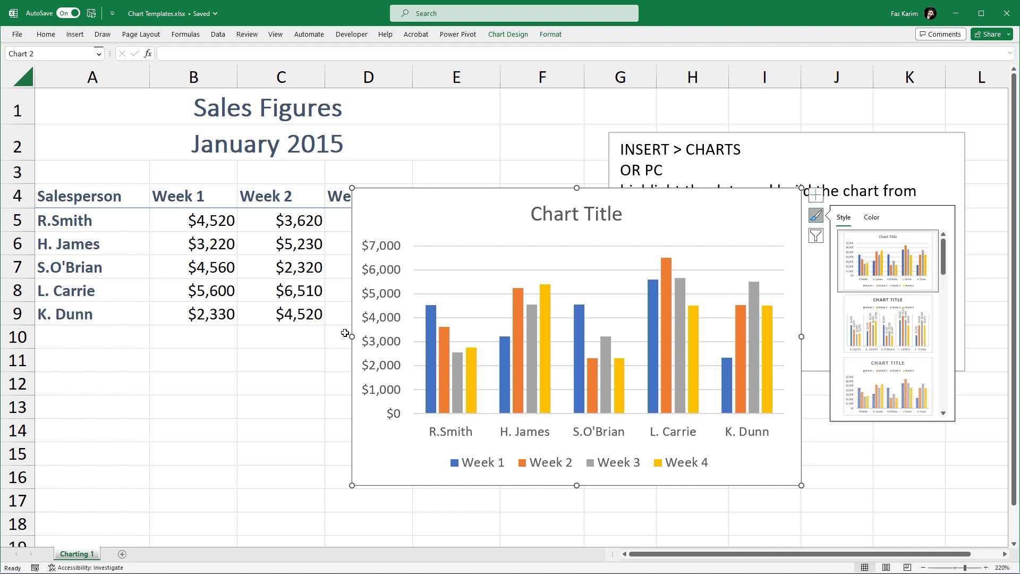
{"action": "right_click", "coordinate": [416, 197]}
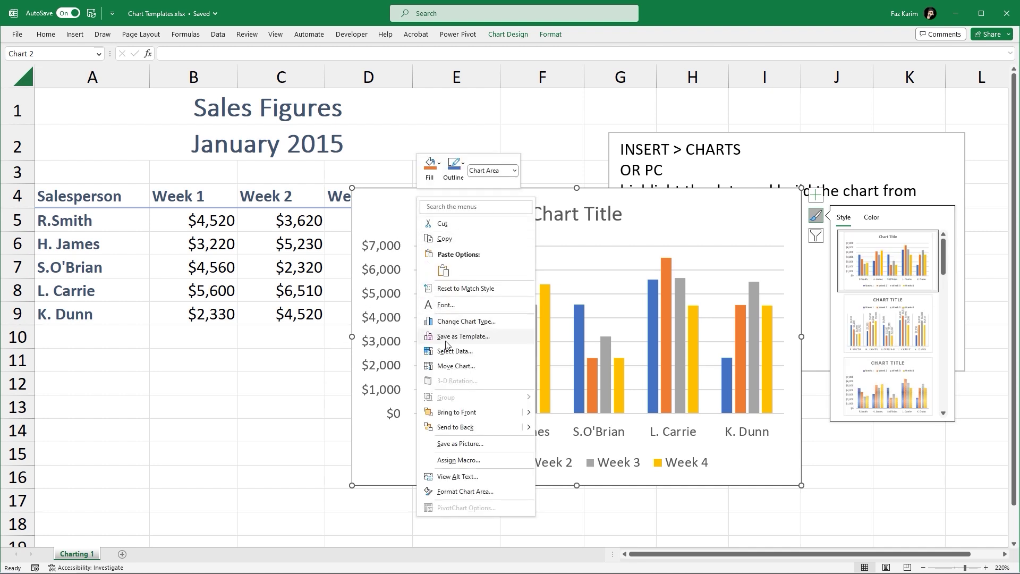
{"action": "left_click", "coordinate": [452, 366]}
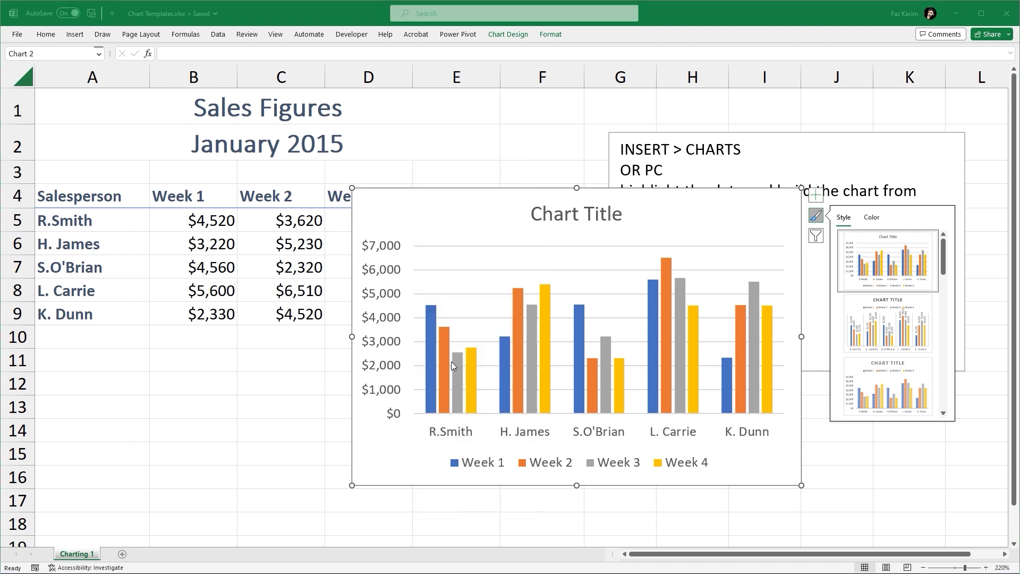
{"action": "left_click", "coordinate": [385, 347]}
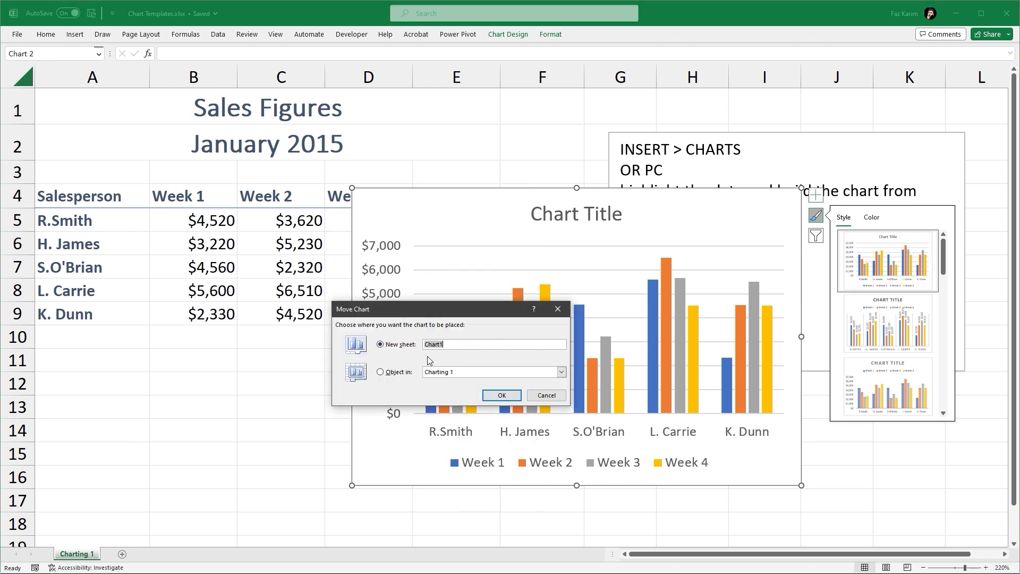
{"action": "left_click", "coordinate": [501, 395]}
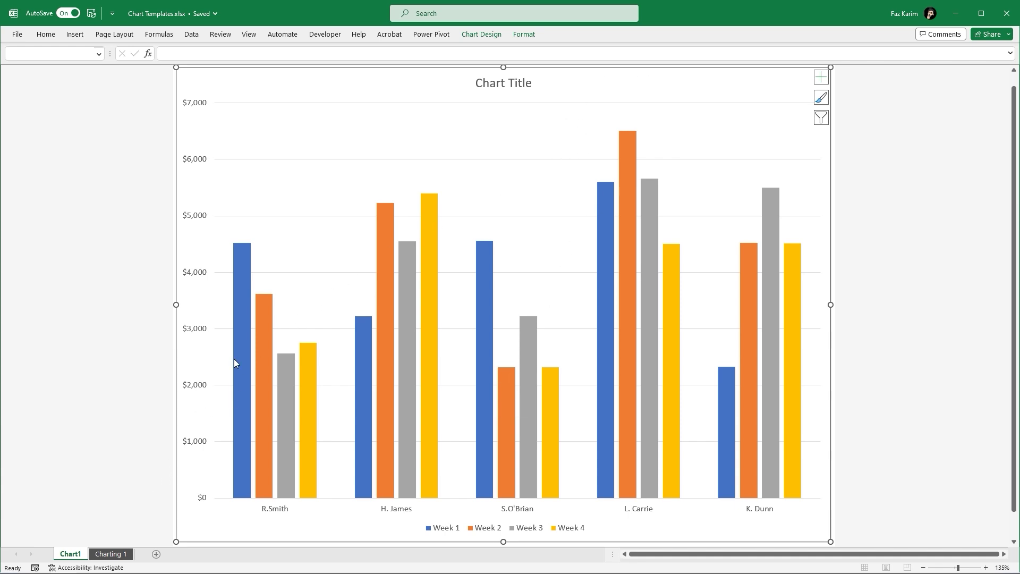
Move the chart from its own sheet back into the Charting 1 worksheet as an object.
{"action": "right_click", "coordinate": [323, 194]}
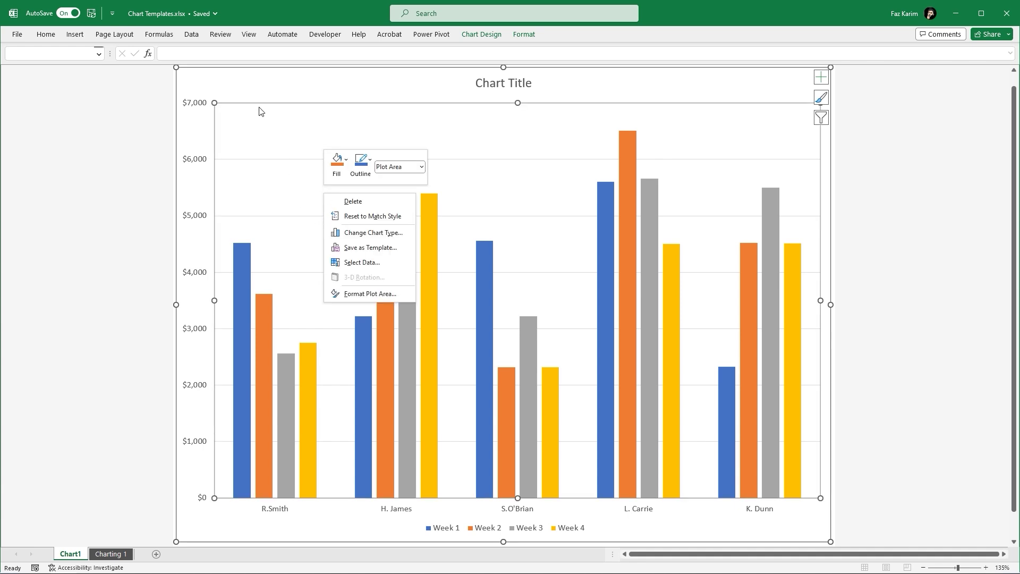
{"action": "right_click", "coordinate": [257, 86]}
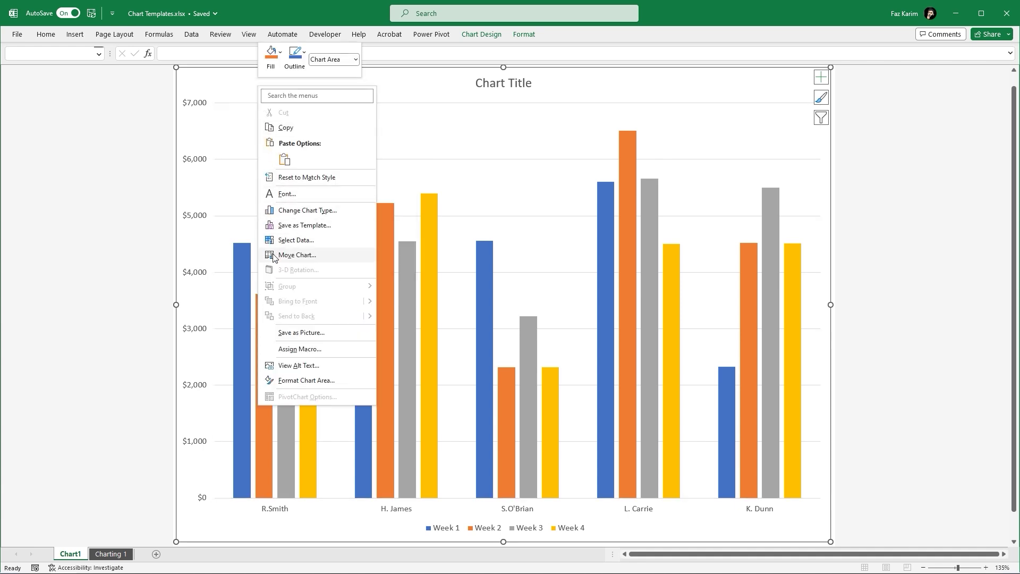
{"action": "left_click", "coordinate": [273, 255]}
{"action": "left_click", "coordinate": [269, 264]}
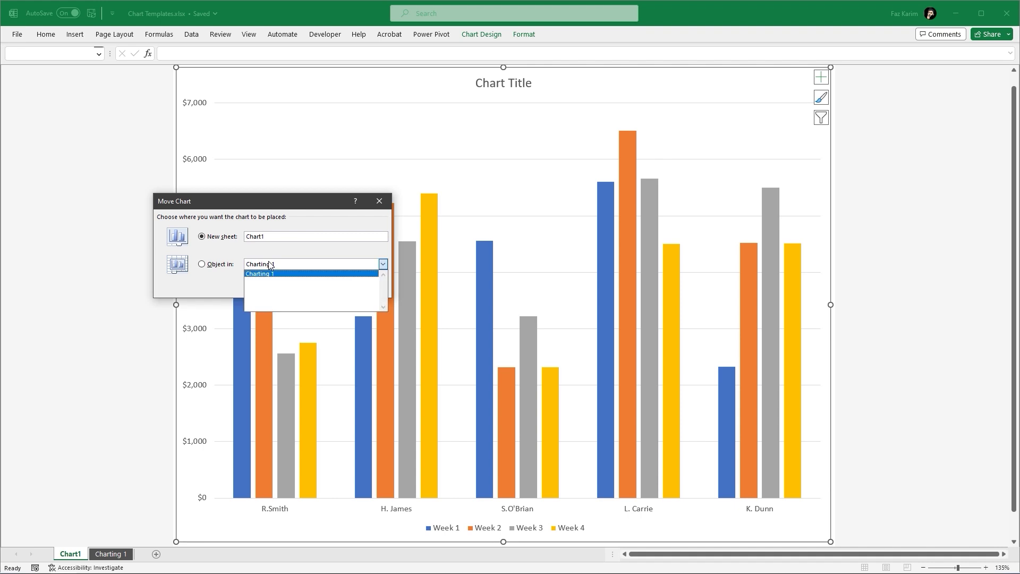
{"action": "left_click", "coordinate": [270, 265]}
{"action": "left_click", "coordinate": [234, 262]}
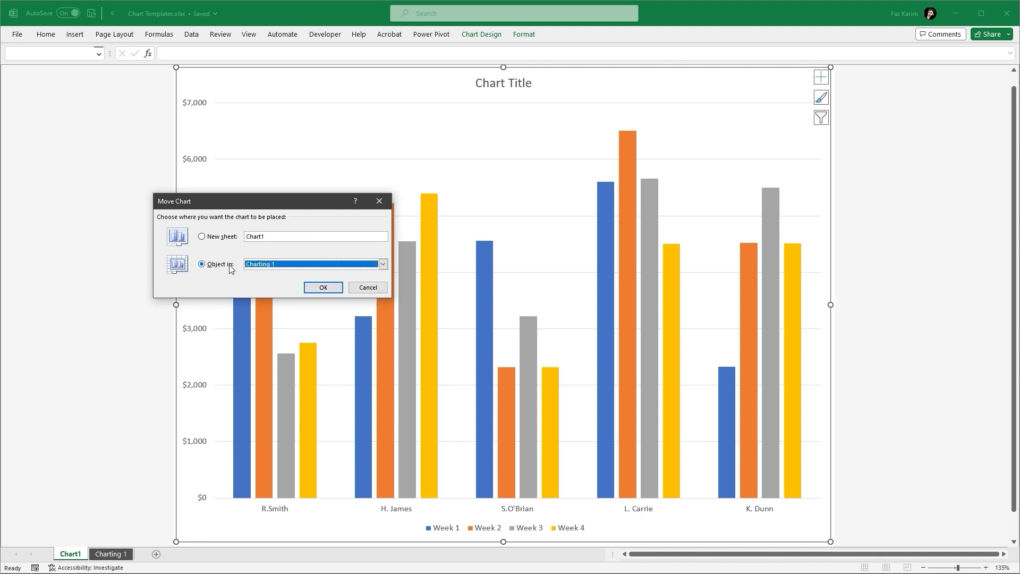
{"action": "left_click", "coordinate": [322, 286]}
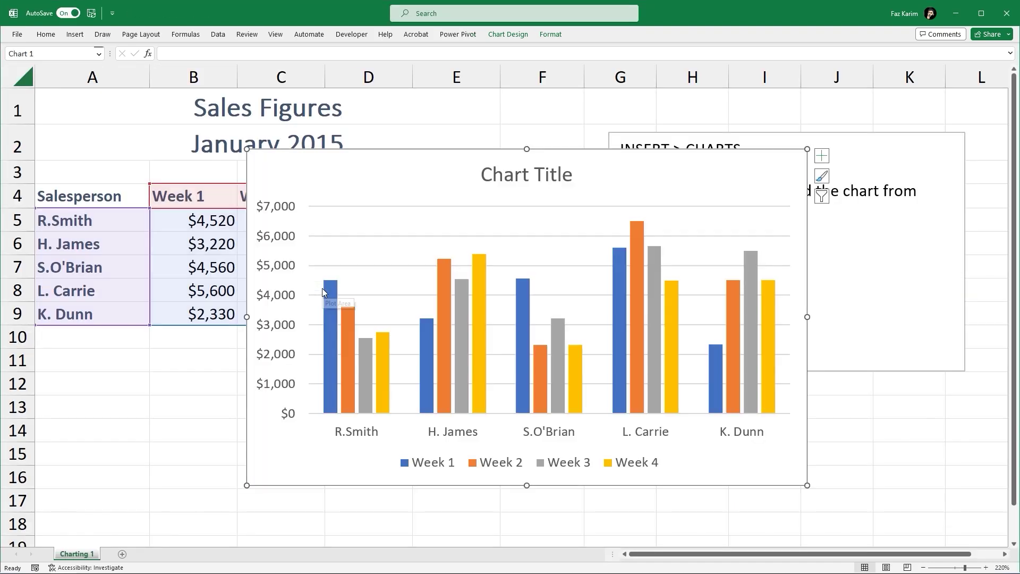
Move the embedded chart to a new sheet named Chart2.
{"action": "right_click", "coordinate": [358, 175]}
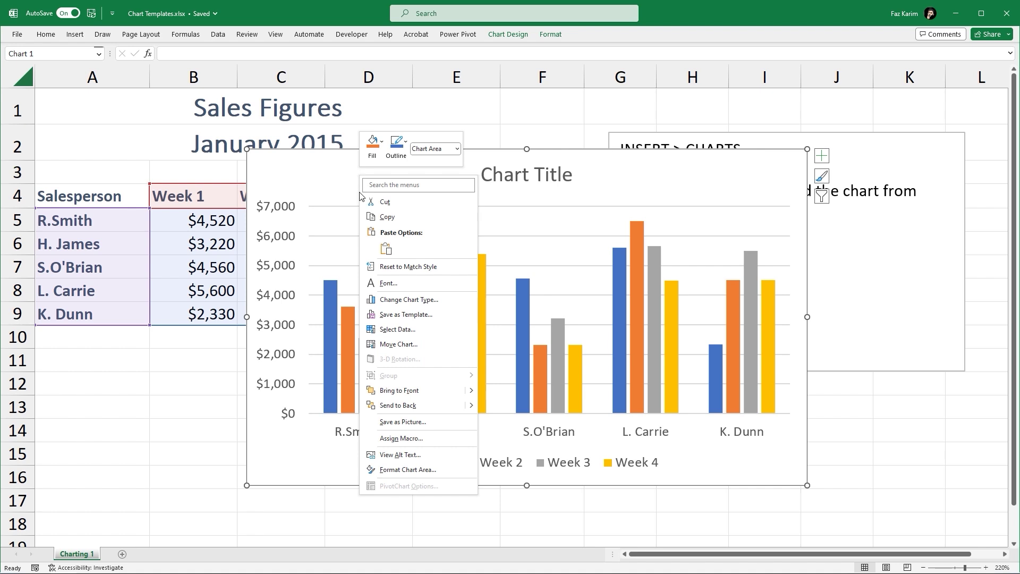
{"action": "left_click", "coordinate": [378, 345]}
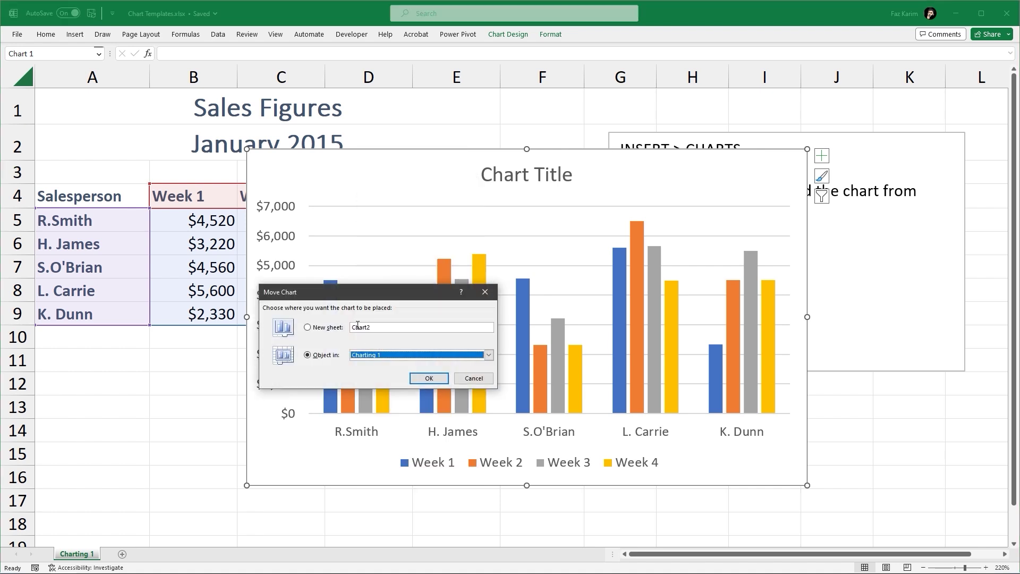
{"action": "left_click", "coordinate": [308, 327]}
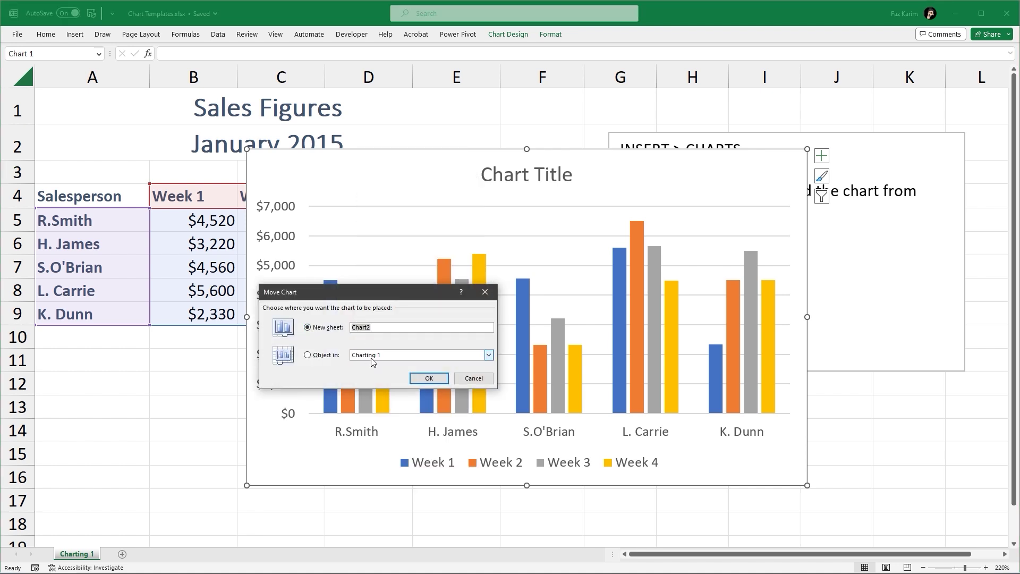
{"action": "left_click", "coordinate": [428, 378]}
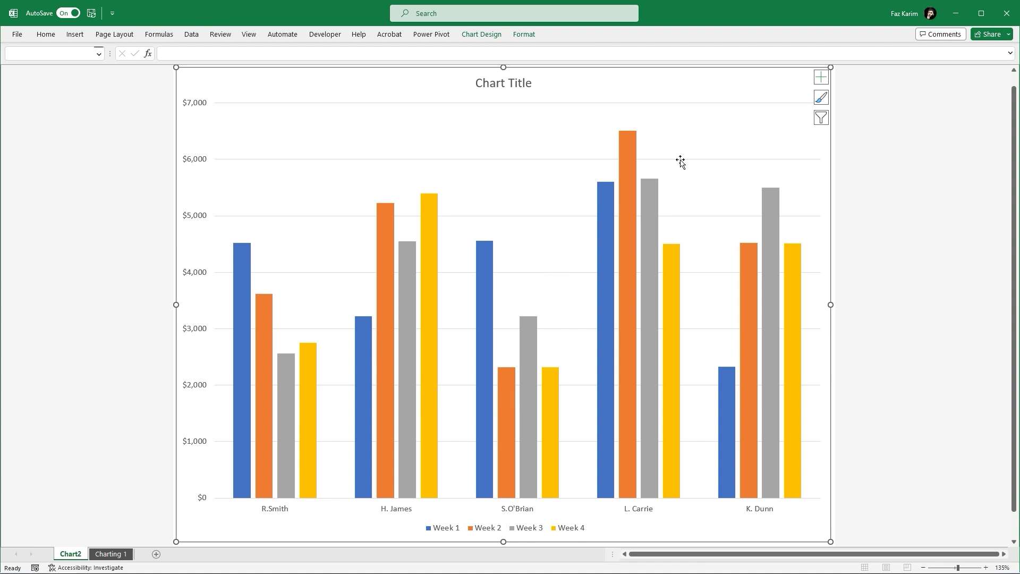
Remove the chart title and set the legend position to Top.
{"action": "left_click", "coordinate": [822, 81]}
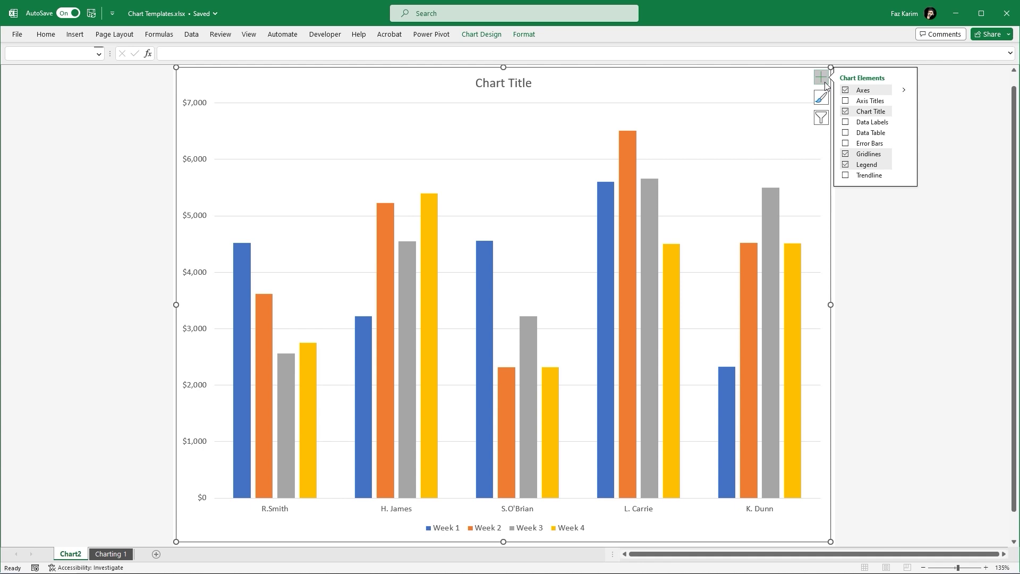
{"action": "left_click", "coordinate": [845, 112]}
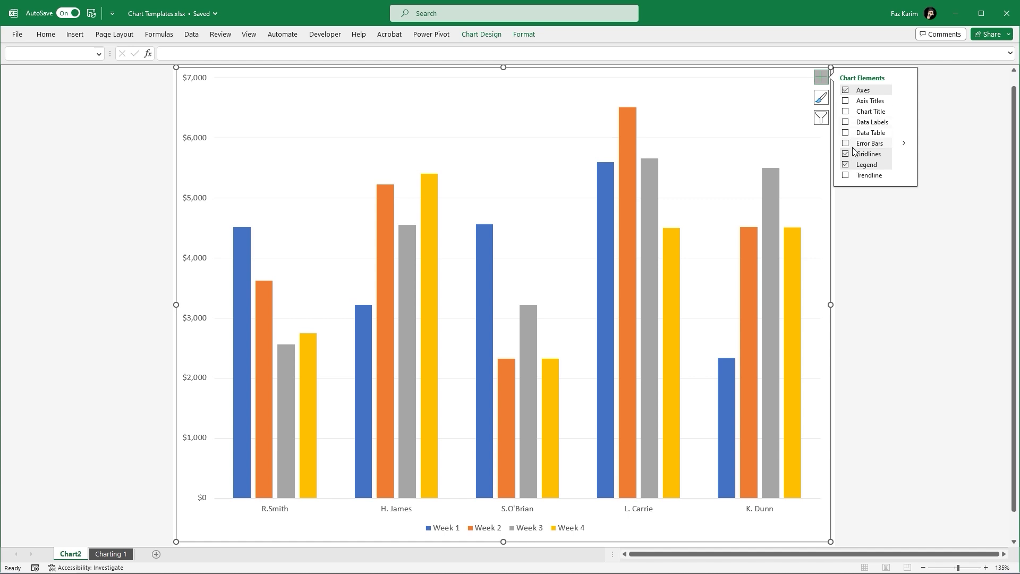
{"action": "left_click", "coordinate": [903, 165]}
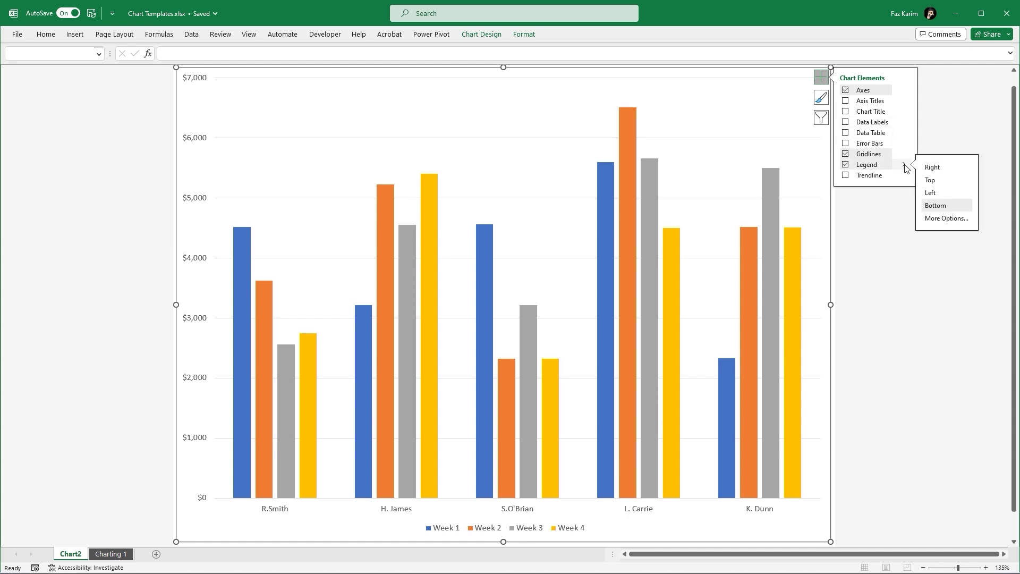
{"action": "left_click", "coordinate": [930, 180]}
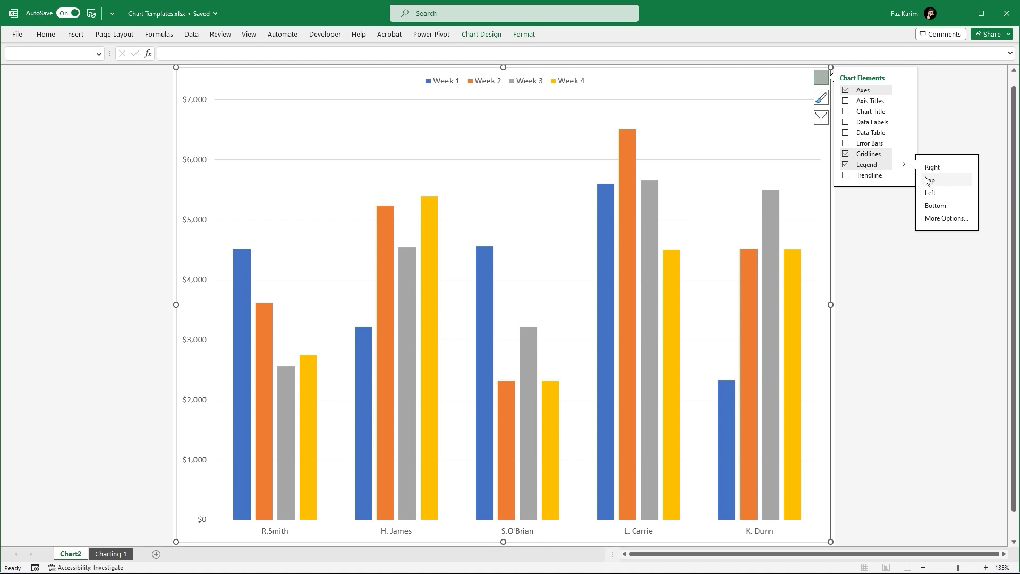
Apply the chart style with a grey gradient background and white data labels inside the columns, and remove the gridlines.
{"action": "left_click", "coordinate": [821, 98]}
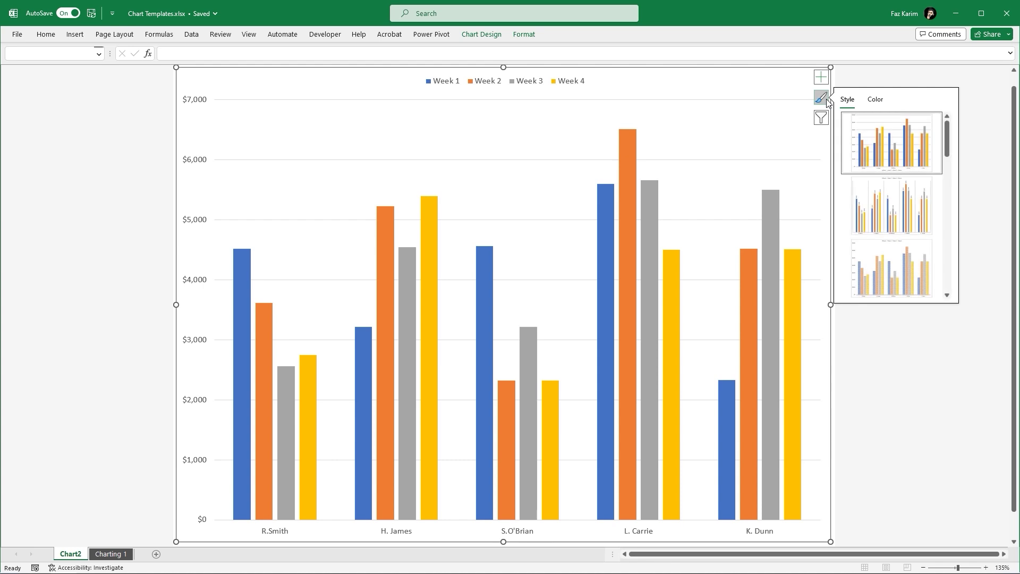
{"action": "left_click_drag", "start_coordinate": [947, 126], "coordinate": [948, 174]}
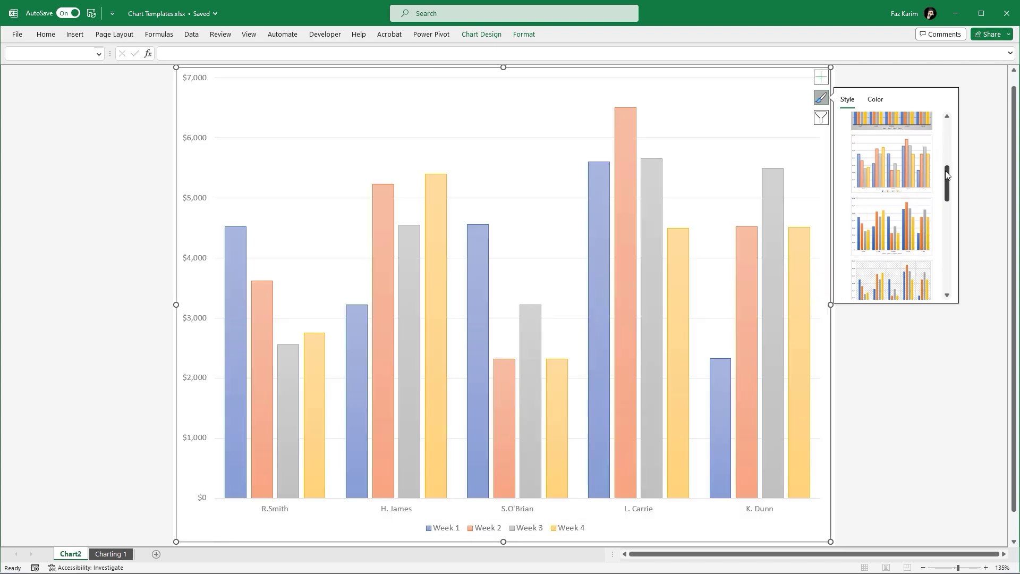
{"action": "left_click_drag", "start_coordinate": [945, 174], "coordinate": [945, 164]}
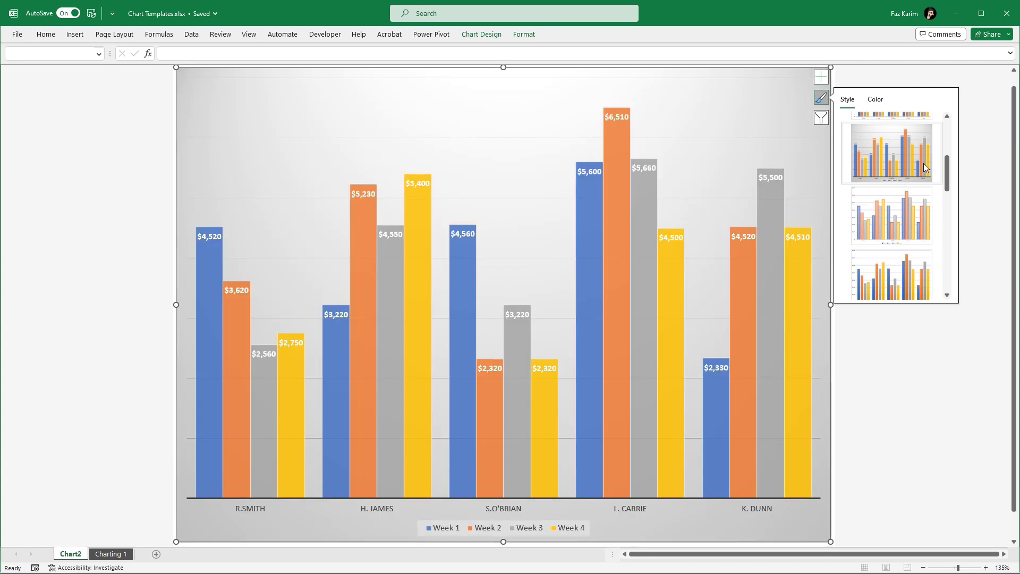
{"action": "left_click", "coordinate": [923, 164]}
{"action": "left_click", "coordinate": [821, 78]}
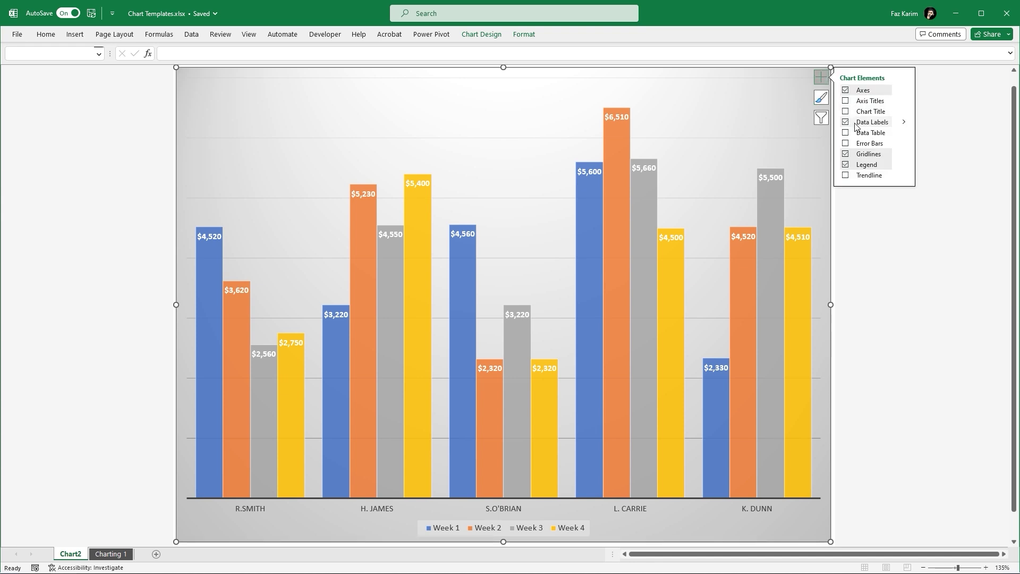
{"action": "left_click", "coordinate": [845, 154]}
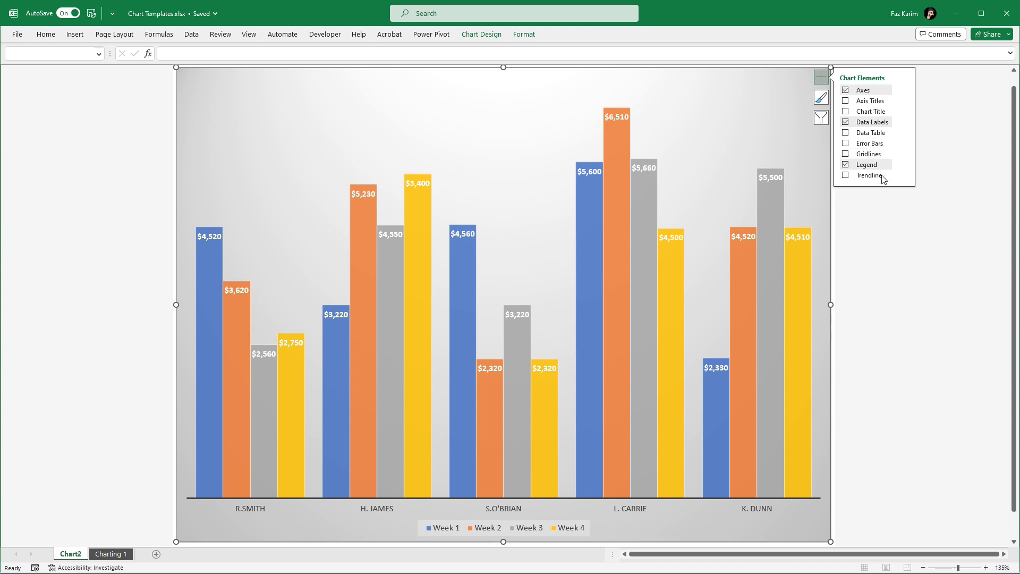
Recolour the chart's columns with the monochromatic green palette that runs from dark to light.
{"action": "left_click", "coordinate": [821, 98]}
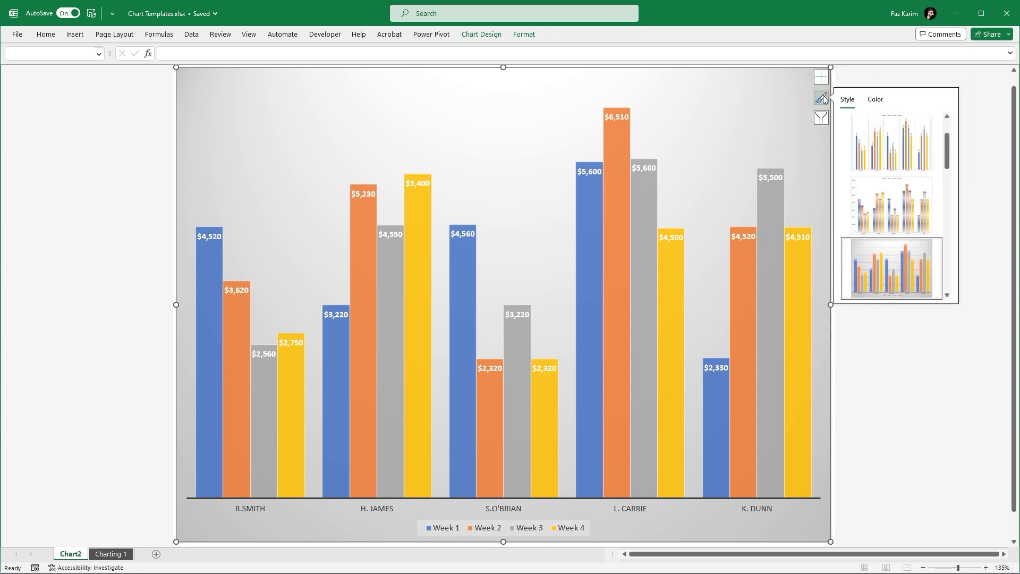
{"action": "left_click", "coordinate": [874, 100]}
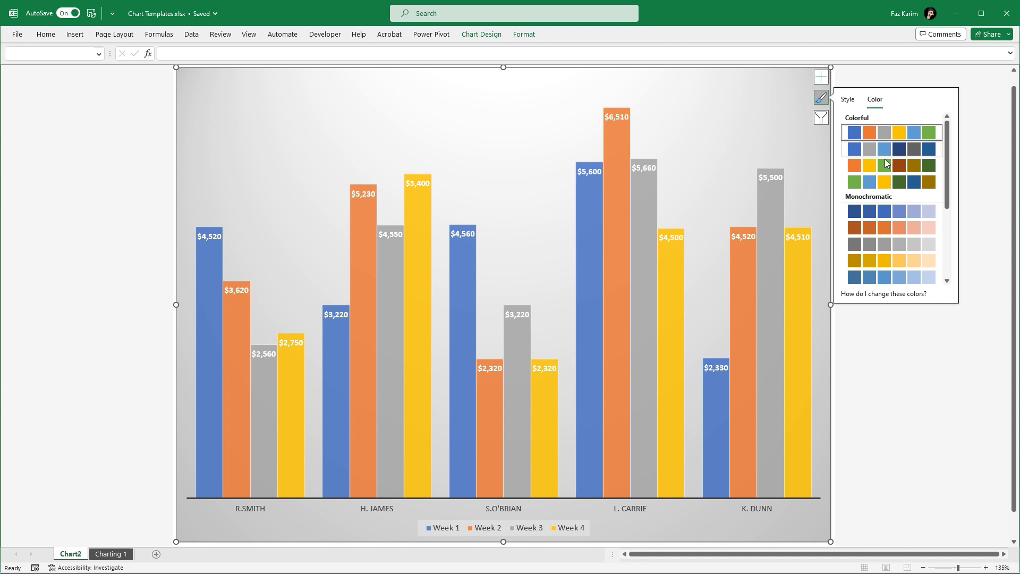
{"action": "left_click", "coordinate": [895, 184]}
{"action": "scroll", "coordinate": [894, 187], "scroll_direction": "down", "scroll_amount": 1}
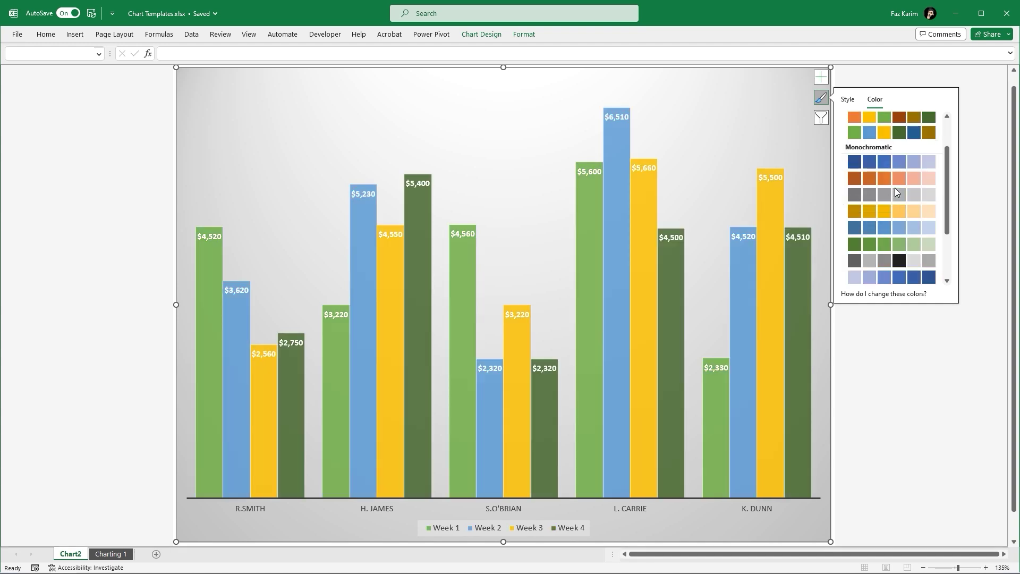
{"action": "scroll", "coordinate": [895, 187], "scroll_direction": "down", "scroll_amount": 1}
{"action": "left_click", "coordinate": [894, 195]}
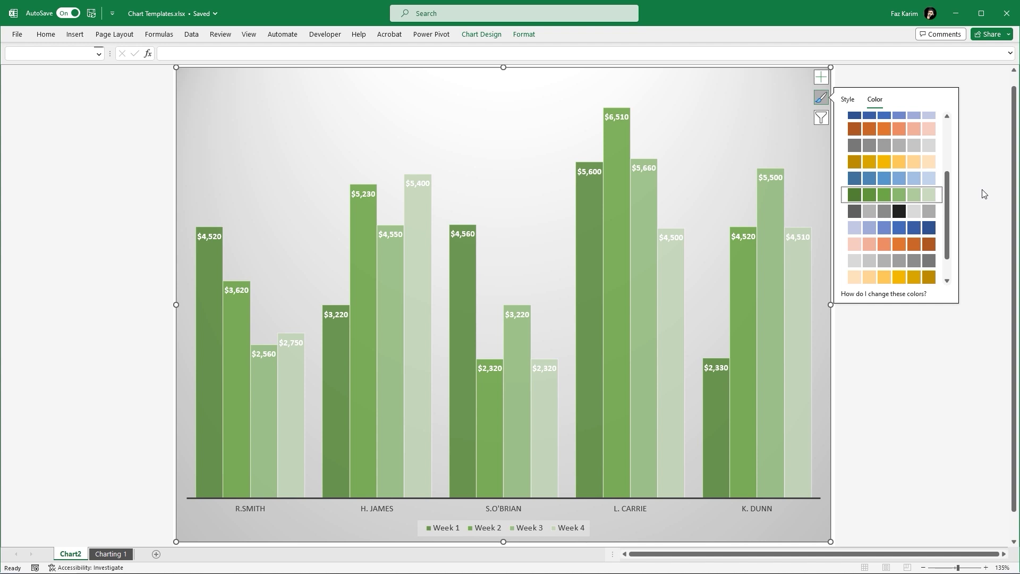
Try the Office 2007 - 2010 and Blue Green theme colours on the workbook.
{"action": "mouse_move", "coordinate": [908, 298]}
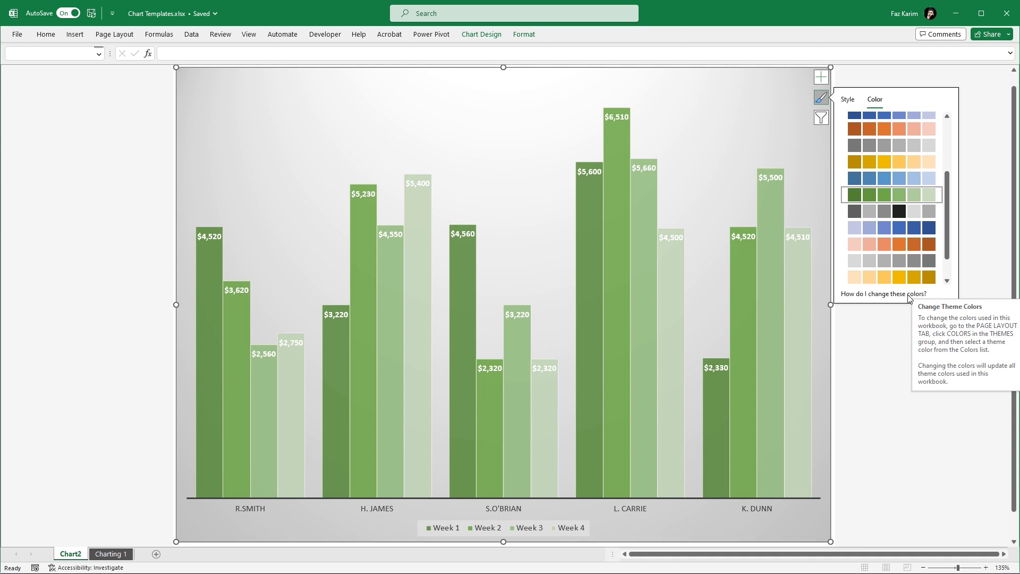
{"action": "left_click", "coordinate": [117, 38]}
{"action": "left_click", "coordinate": [55, 51]}
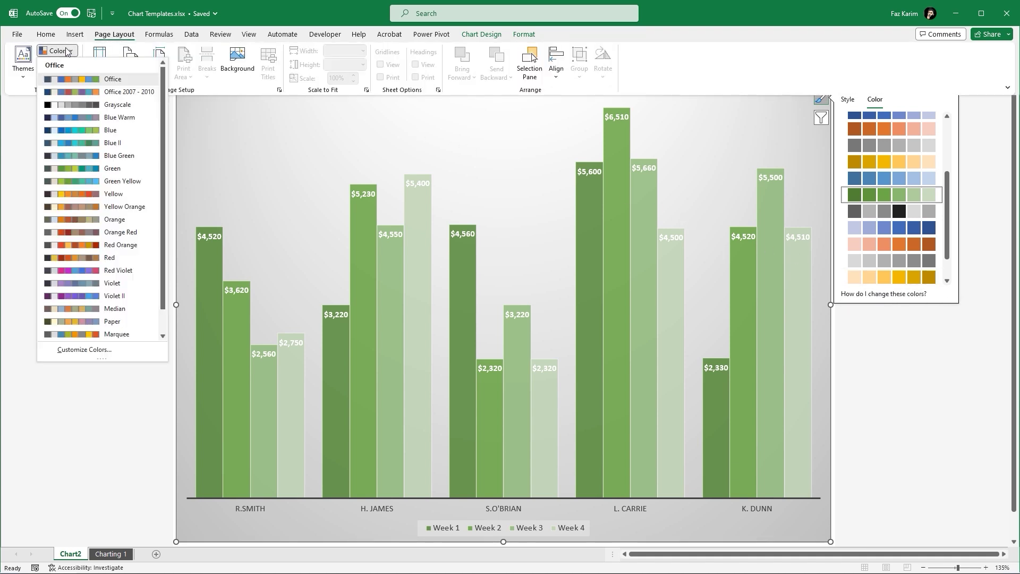
{"action": "left_click", "coordinate": [63, 93]}
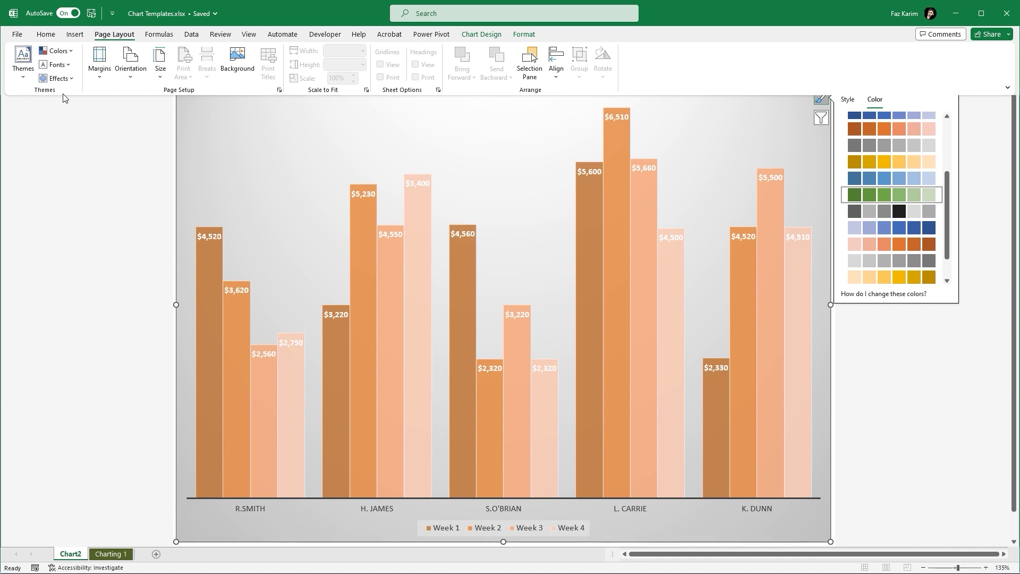
{"action": "left_click", "coordinate": [74, 55]}
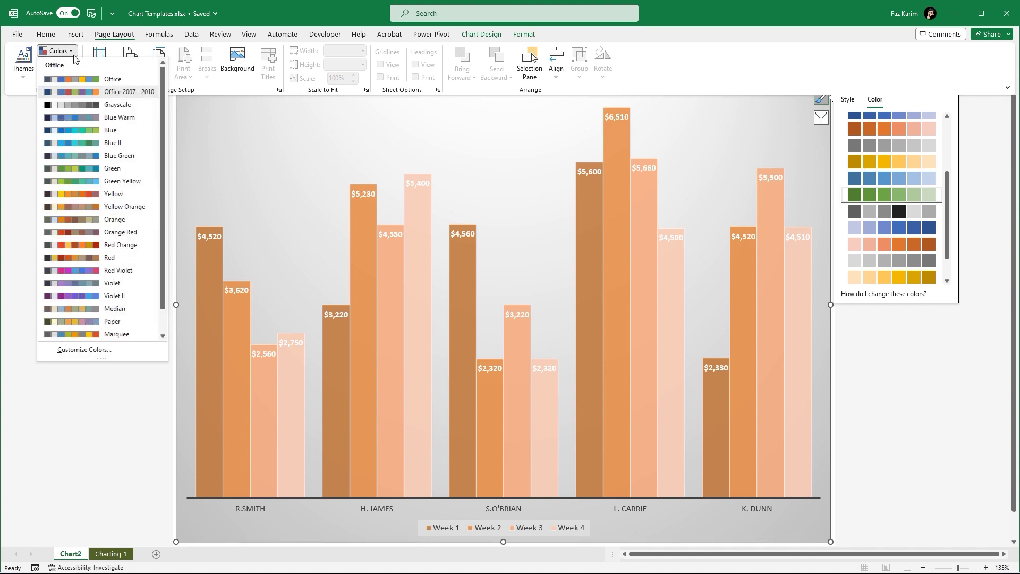
{"action": "left_click", "coordinate": [64, 155]}
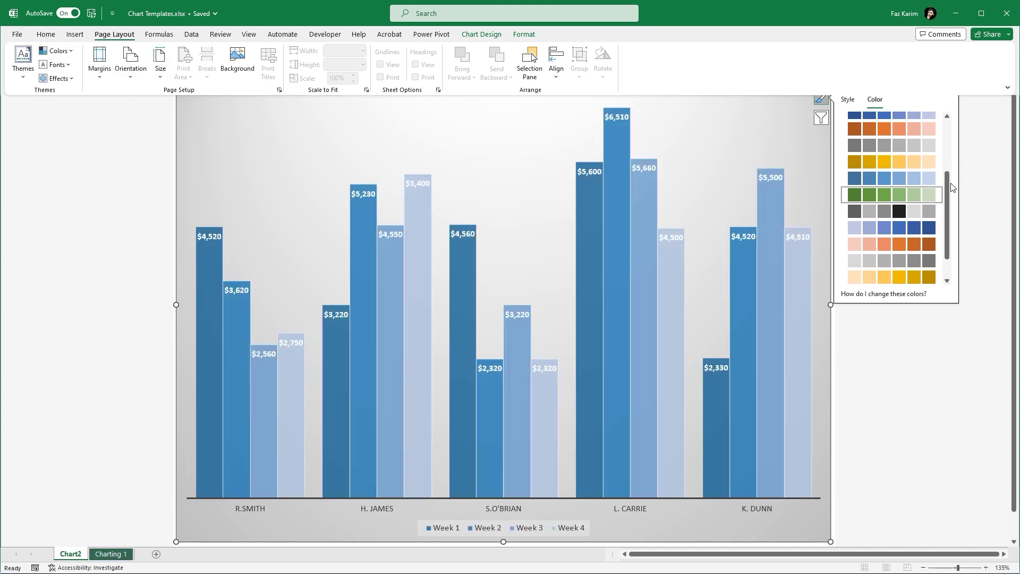
{"action": "left_click_drag", "start_coordinate": [948, 183], "coordinate": [937, 104]}
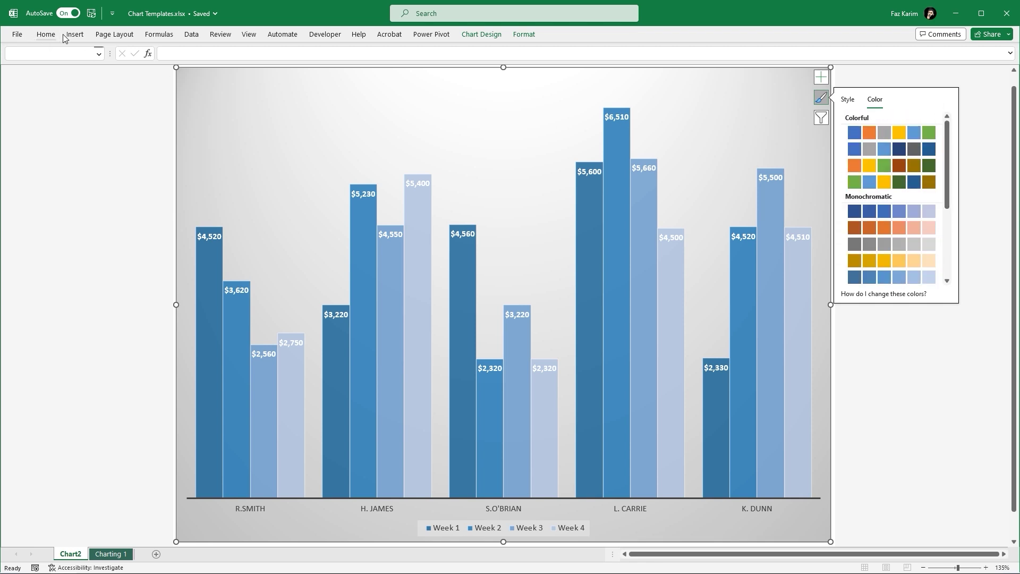
Try the Office 2007 - 2010 theme colours again and restore the Office theme colours.
{"action": "left_click", "coordinate": [114, 34]}
{"action": "left_click", "coordinate": [75, 53]}
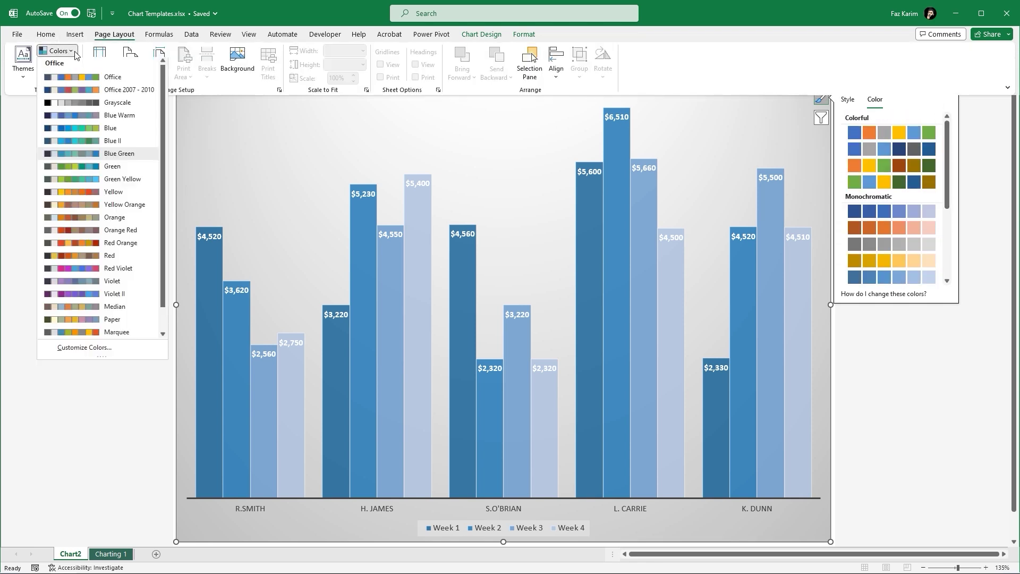
{"action": "left_click", "coordinate": [71, 96]}
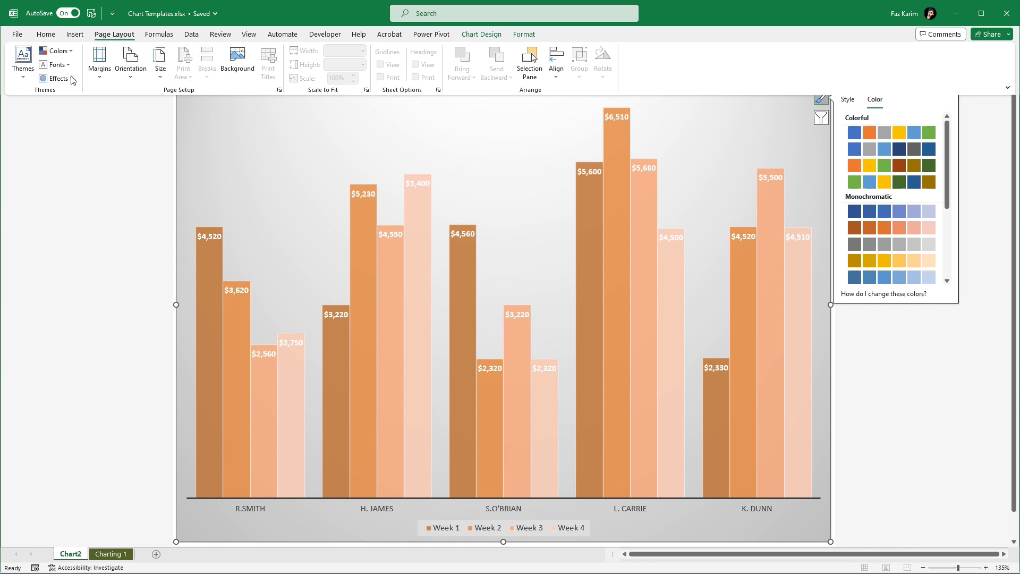
{"action": "left_click", "coordinate": [57, 50]}
{"action": "left_click", "coordinate": [69, 170]}
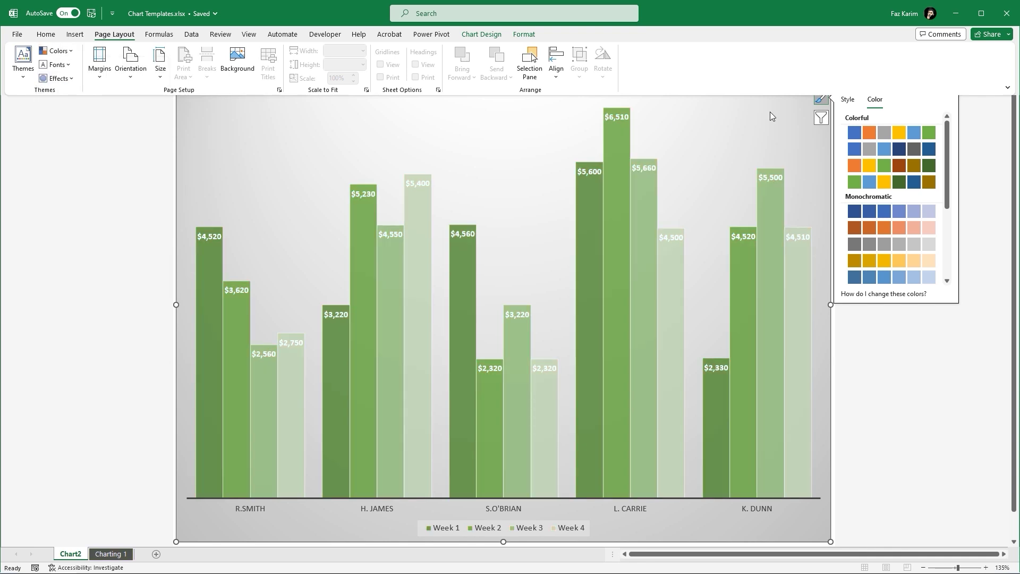
{"action": "left_click", "coordinate": [848, 100]}
{"action": "left_click", "coordinate": [875, 101]}
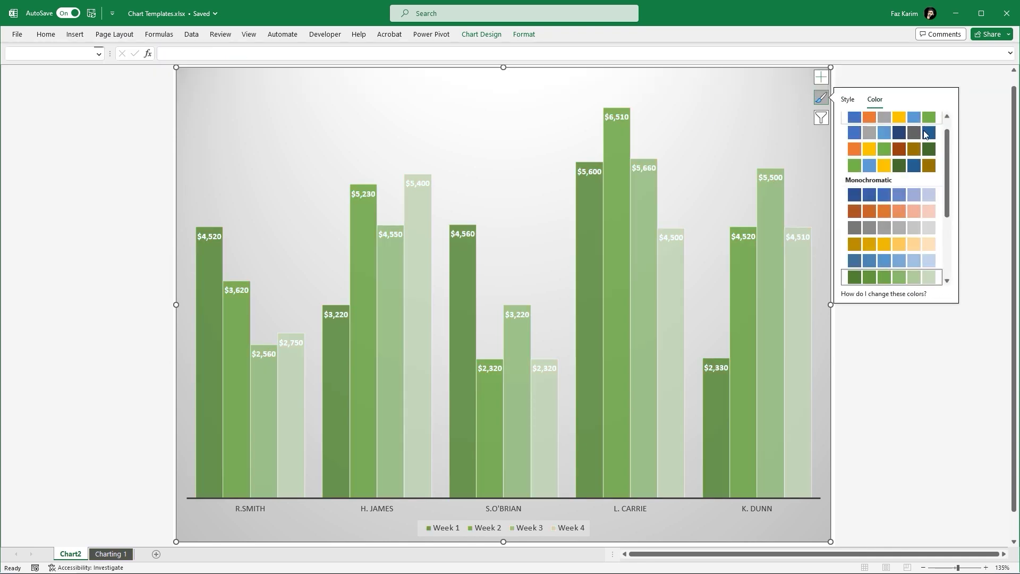
{"action": "scroll", "coordinate": [947, 159], "scroll_direction": "up", "scroll_amount": 1}
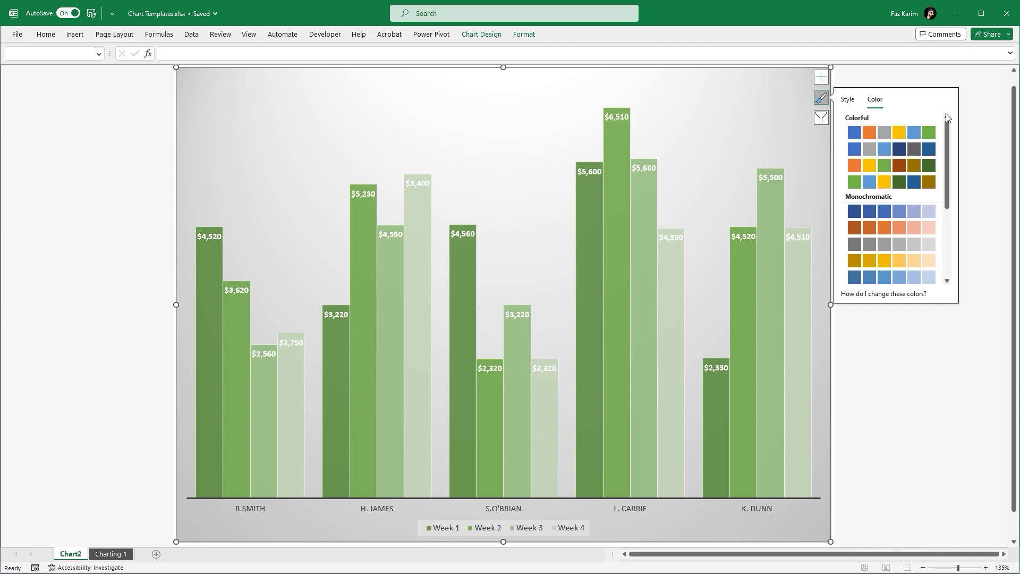
Filter the chart to only the Week 1 and Week 4 series.
{"action": "left_click", "coordinate": [822, 118]}
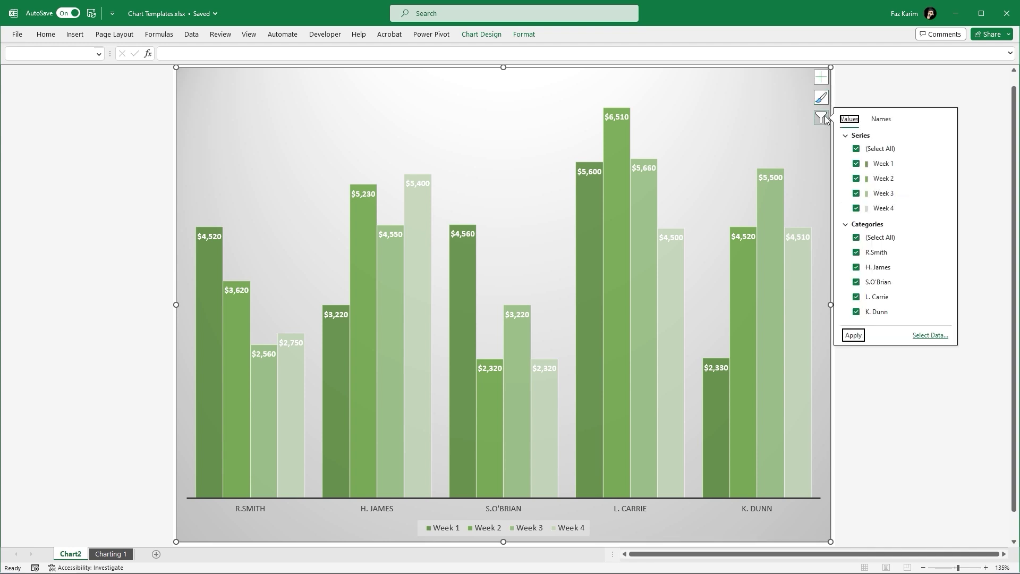
{"action": "left_click", "coordinate": [856, 149]}
{"action": "left_click", "coordinate": [856, 164]}
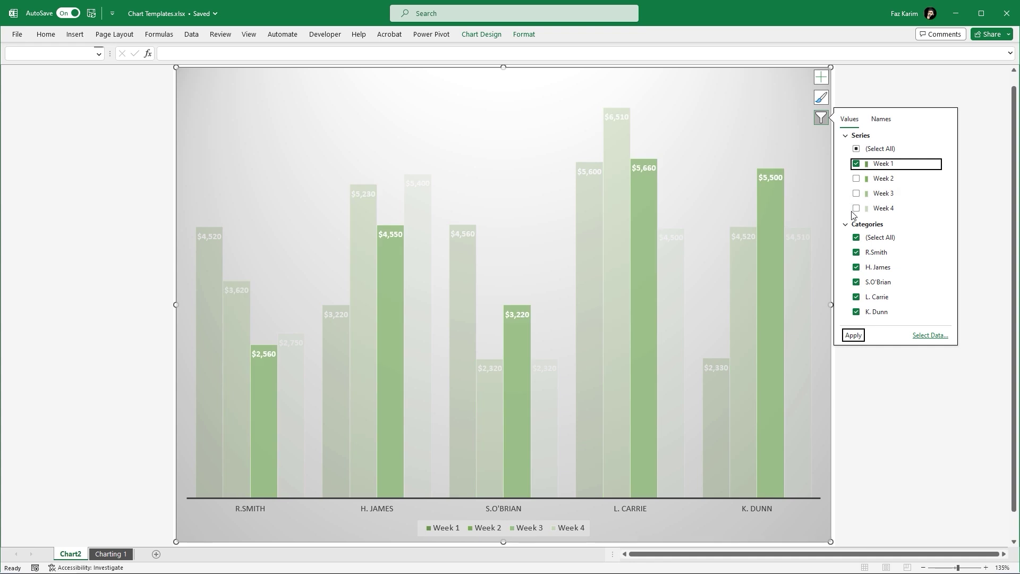
{"action": "left_click", "coordinate": [856, 208]}
{"action": "left_click", "coordinate": [852, 335]}
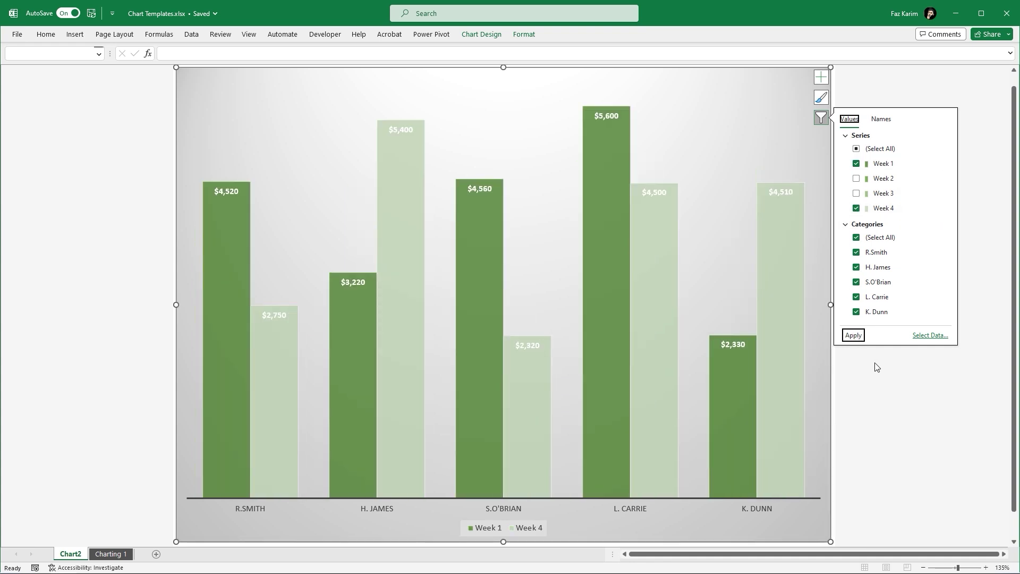
{"action": "left_click", "coordinate": [877, 367]}
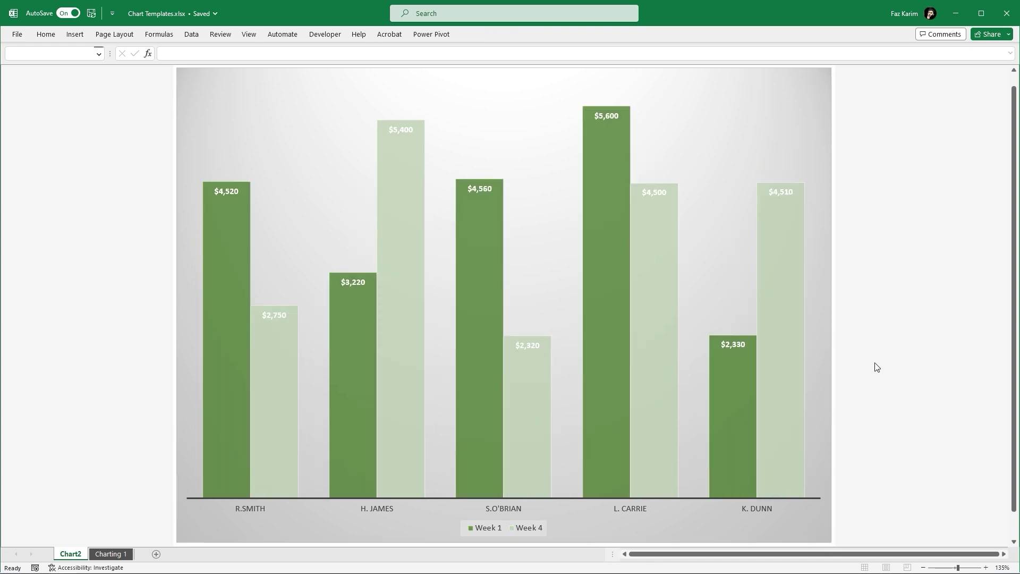
Add the Week 2 and Week 3 series back to the chart through its filter.
{"action": "left_click", "coordinate": [783, 146]}
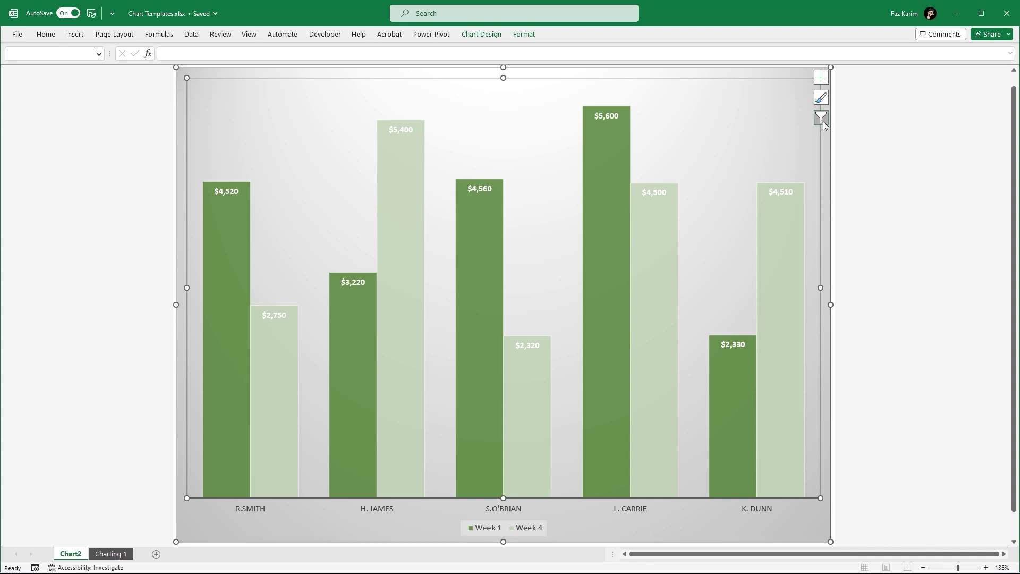
{"action": "left_click", "coordinate": [822, 119]}
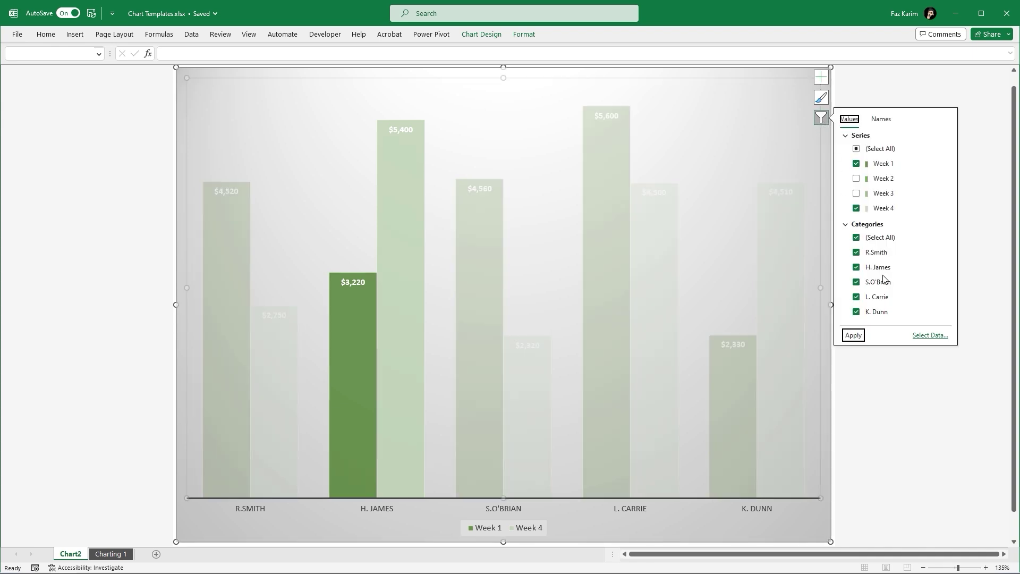
{"action": "left_click", "coordinate": [856, 178]}
{"action": "left_click", "coordinate": [856, 193]}
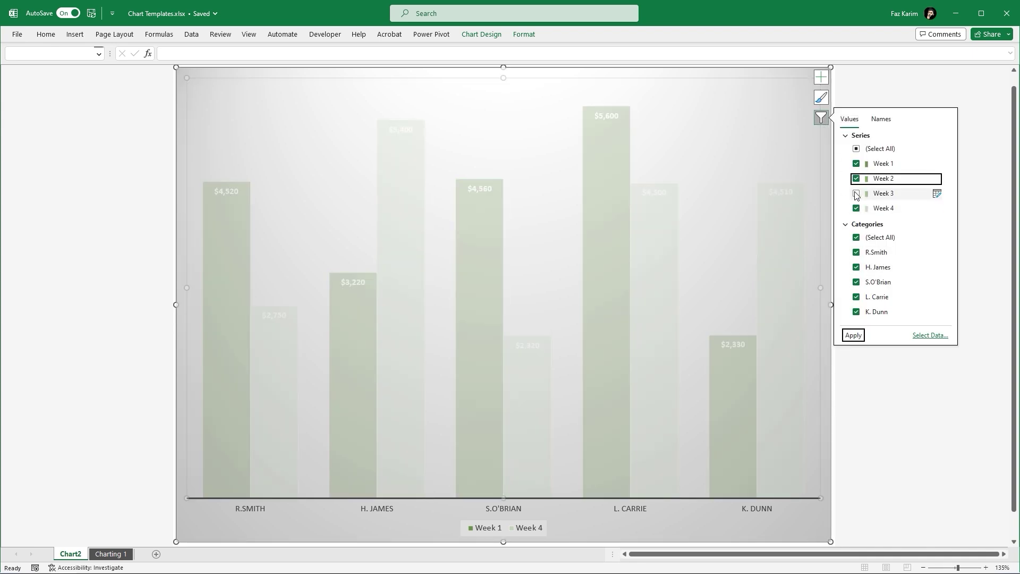
{"action": "left_click", "coordinate": [856, 335]}
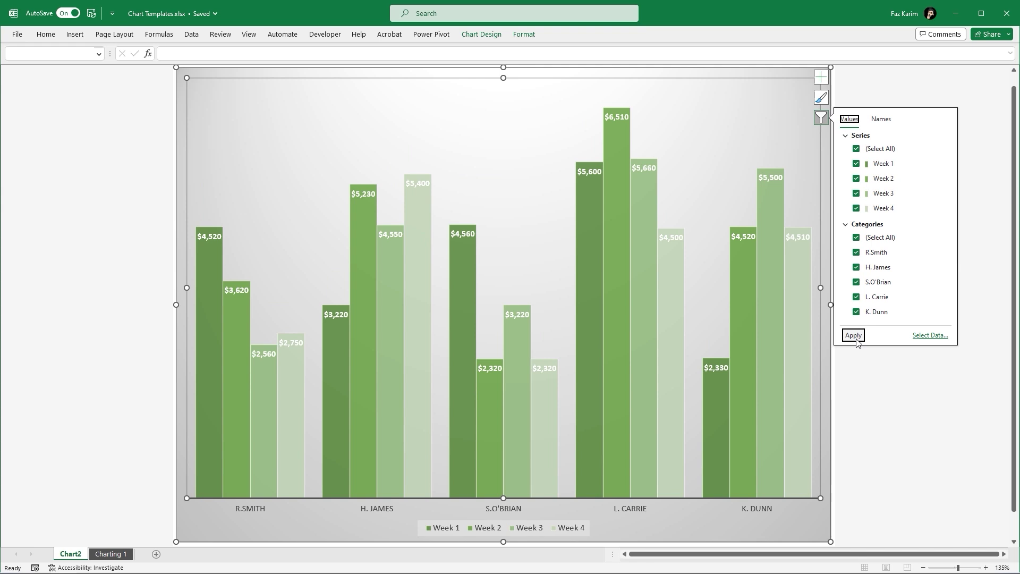
{"action": "left_click", "coordinate": [860, 402]}
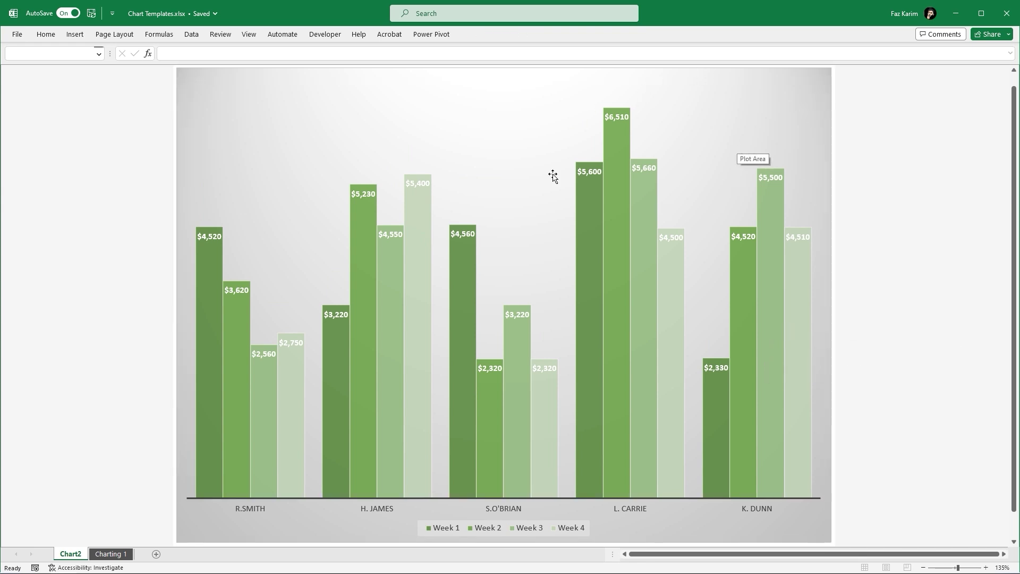
Insert a clustered column chart of A4:E9 on the Charting 1 sheet using Quick Analysis.
{"action": "mouse_move", "coordinate": [627, 215]}
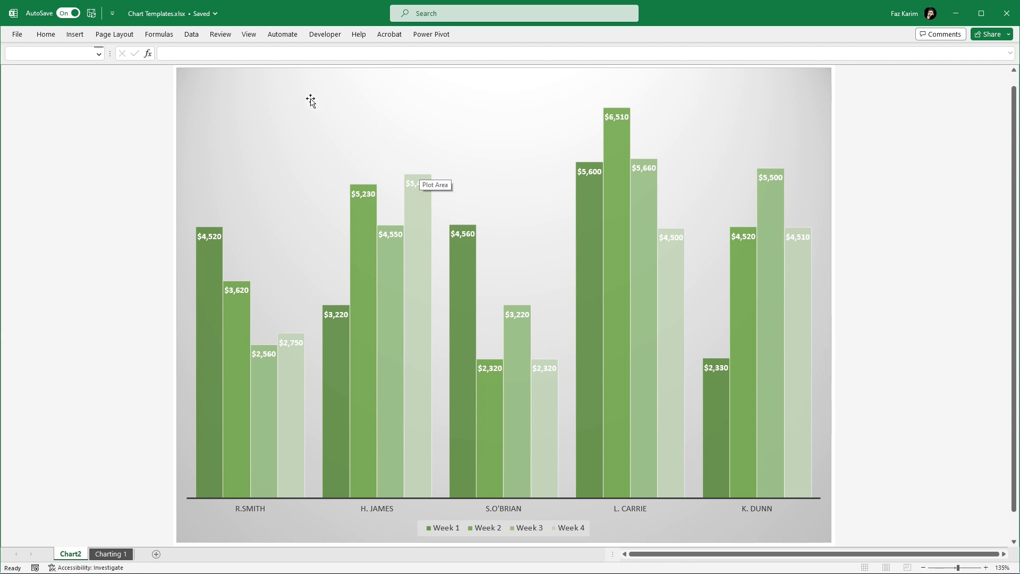
{"action": "left_click", "coordinate": [110, 554]}
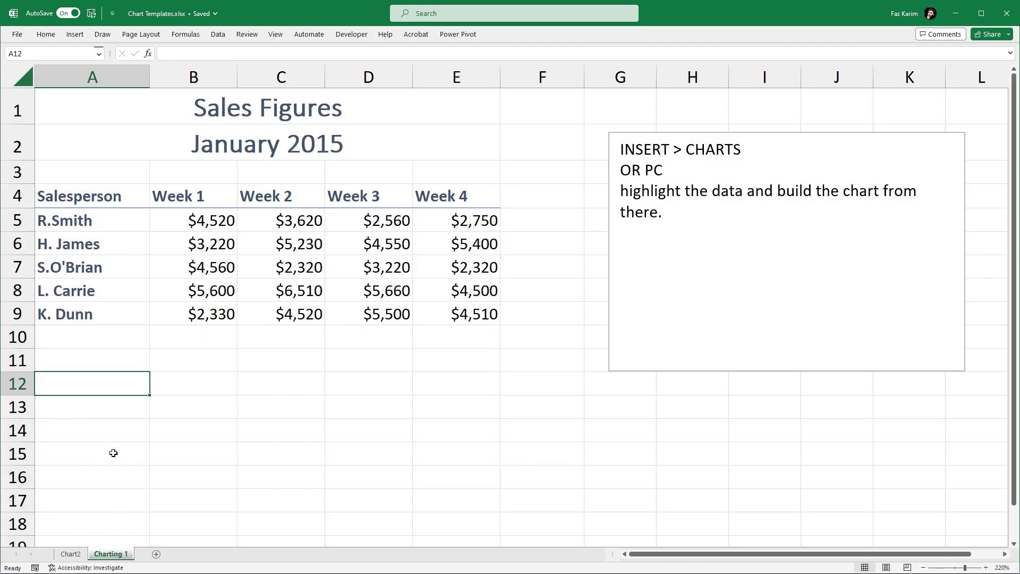
{"action": "left_click_drag", "start_coordinate": [42, 194], "coordinate": [435, 322]}
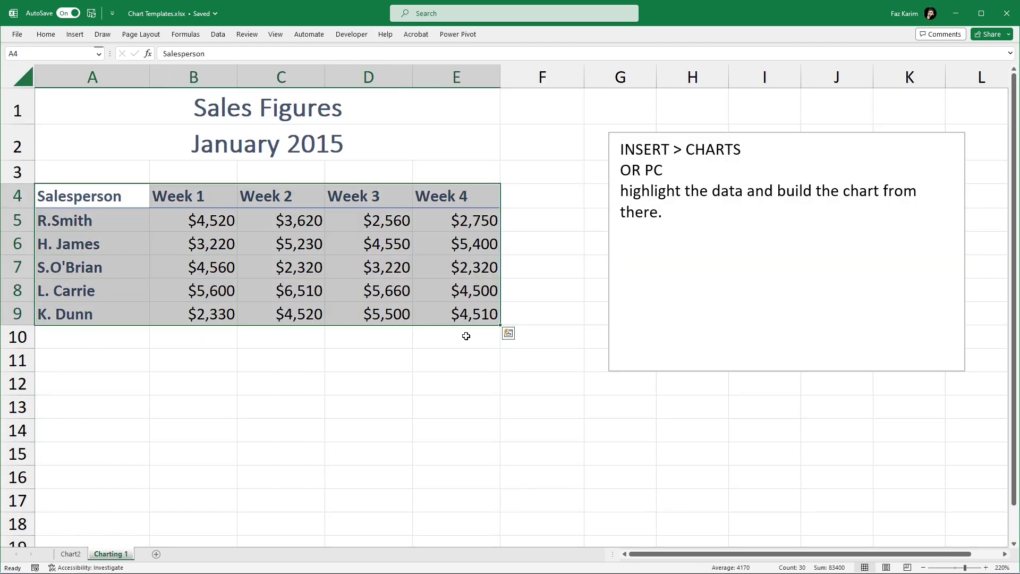
{"action": "left_click", "coordinate": [509, 333]}
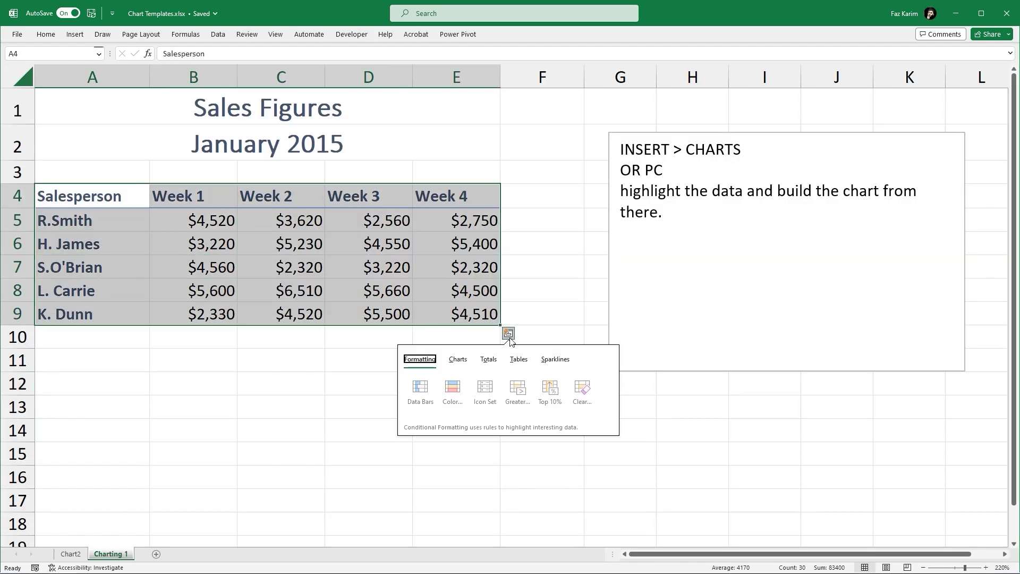
{"action": "left_click", "coordinate": [458, 360]}
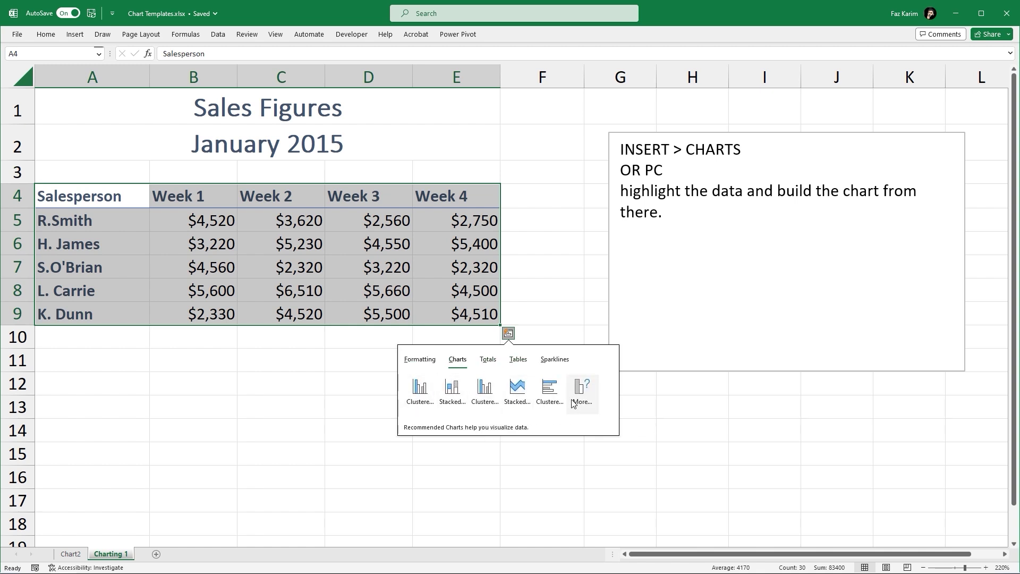
{"action": "left_click", "coordinate": [419, 390]}
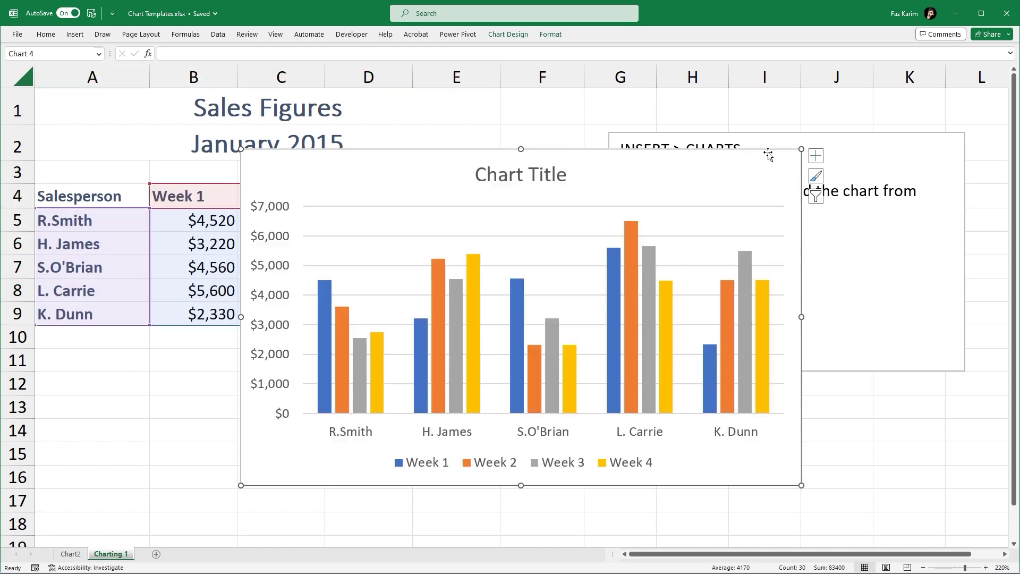
Show the new chart's element options and delete that chart from the Charting 1 sheet.
{"action": "left_click", "coordinate": [815, 156]}
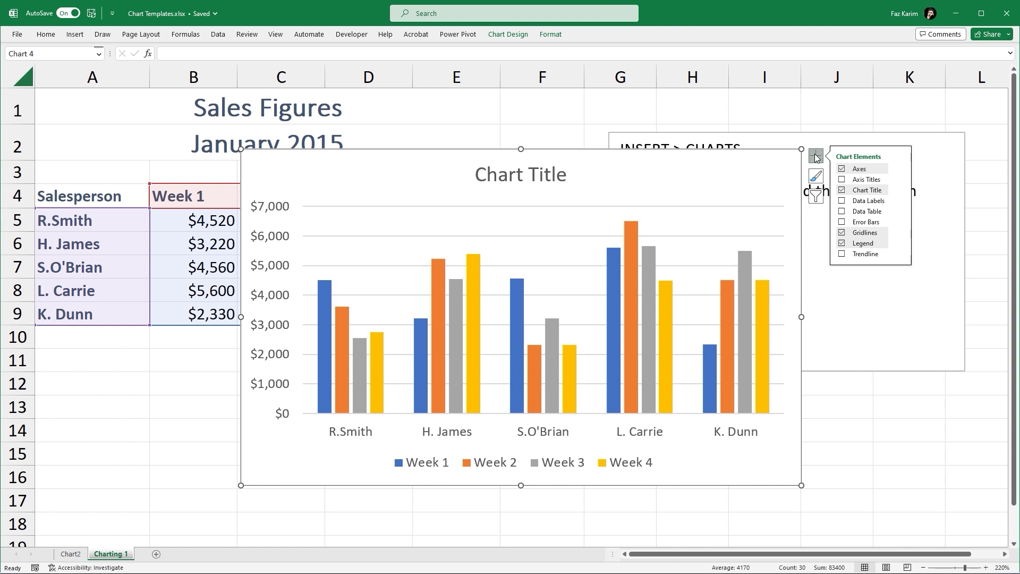
{"action": "left_click", "coordinate": [748, 166]}
{"action": "key", "text": "Delete"}
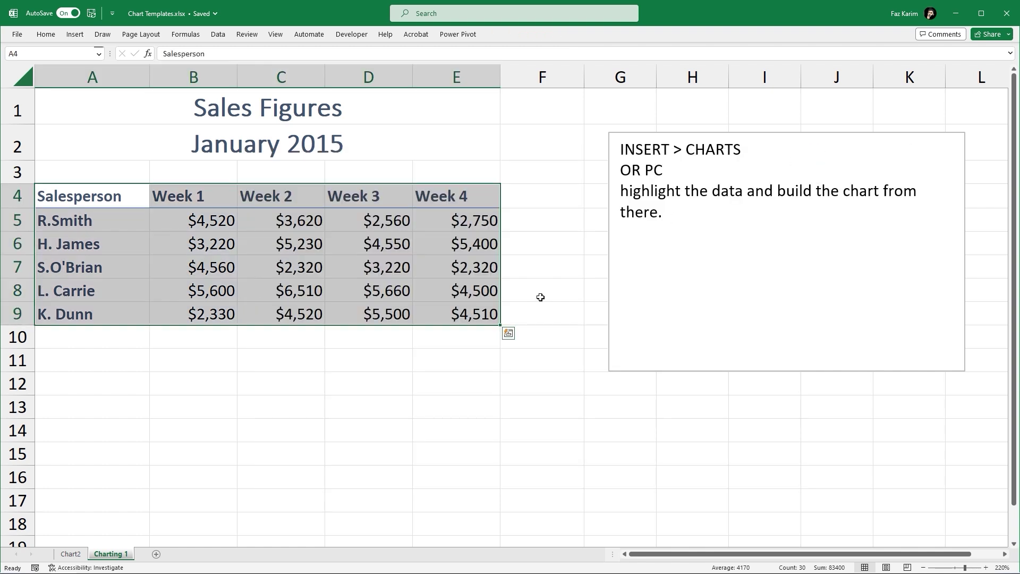
Save the column chart on the Chart2 sheet as a chart template named ChartTemplateExampleFromApril17.
{"action": "left_click", "coordinate": [71, 553]}
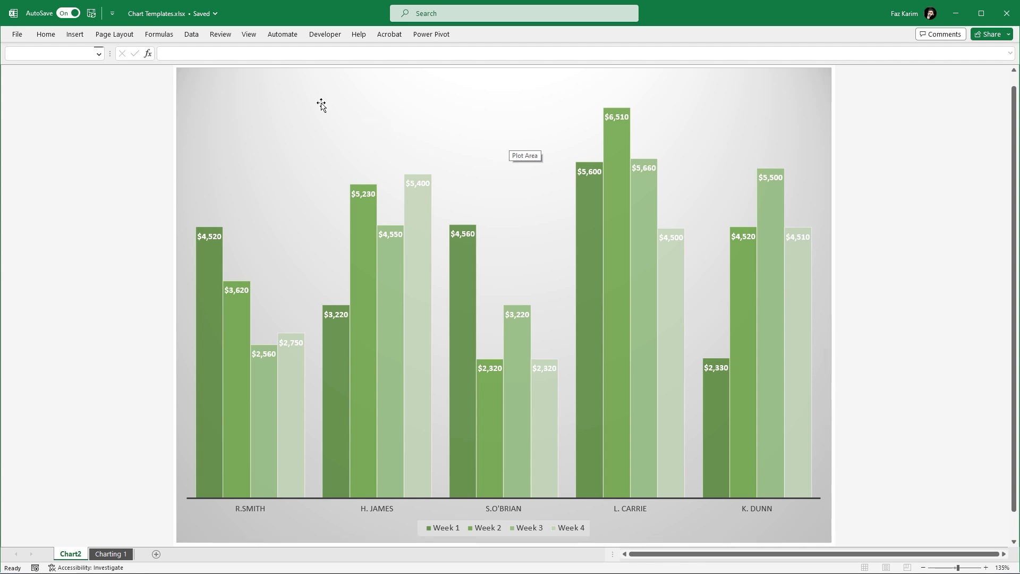
{"action": "right_click", "coordinate": [281, 93]}
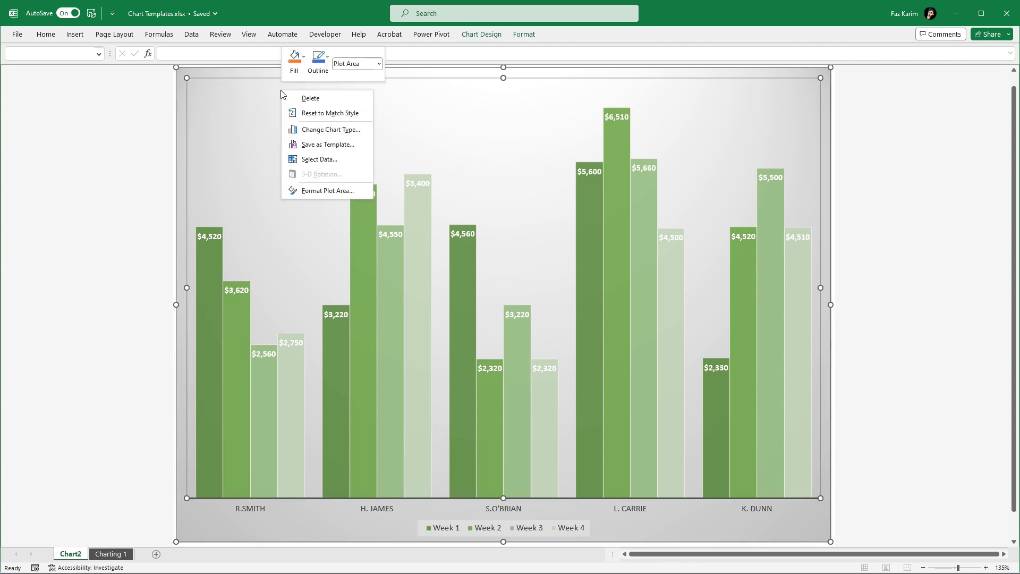
{"action": "left_click", "coordinate": [316, 145]}
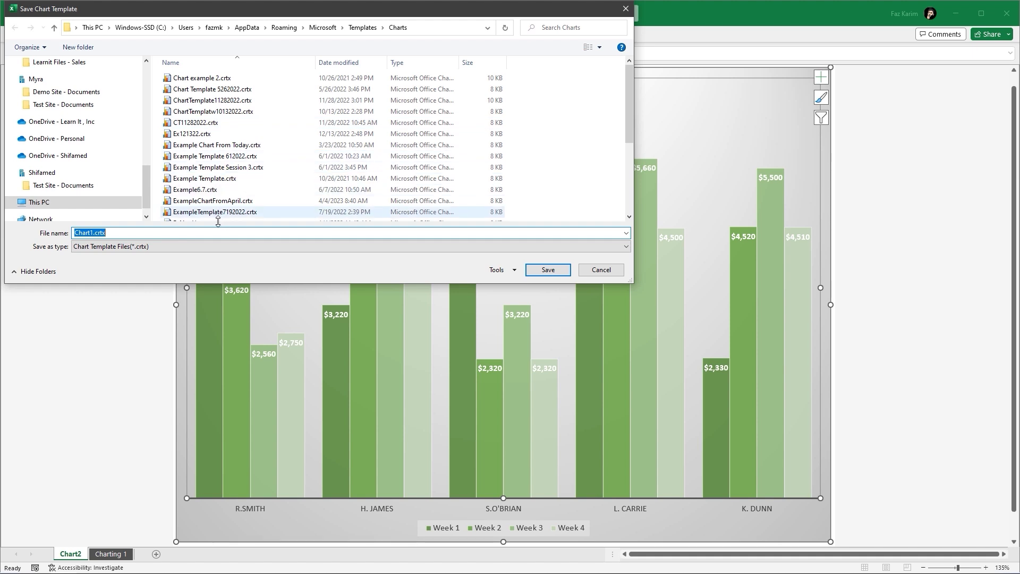
{"action": "type", "text": "C"}
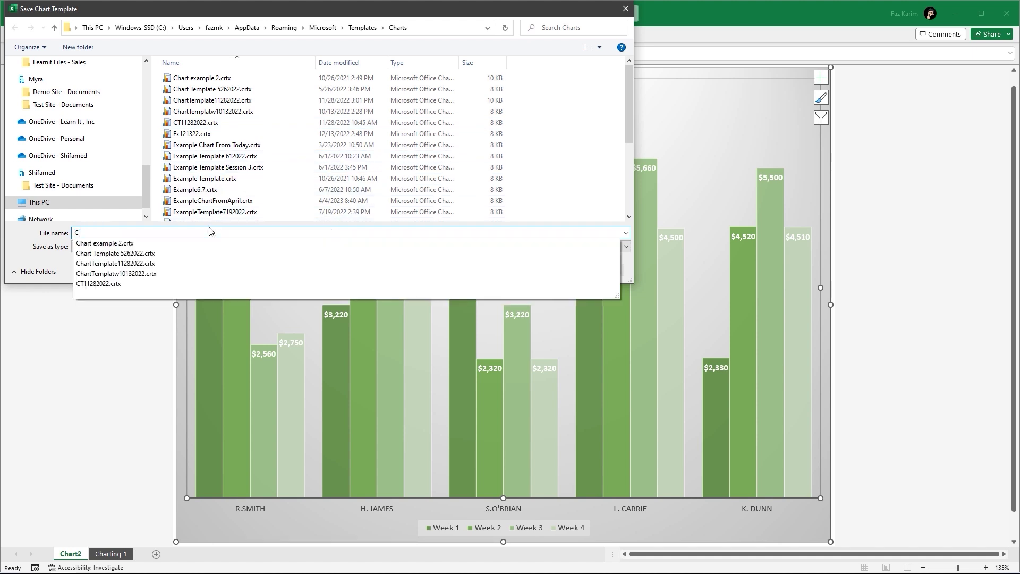
{"action": "type", "text": "hartTem"}
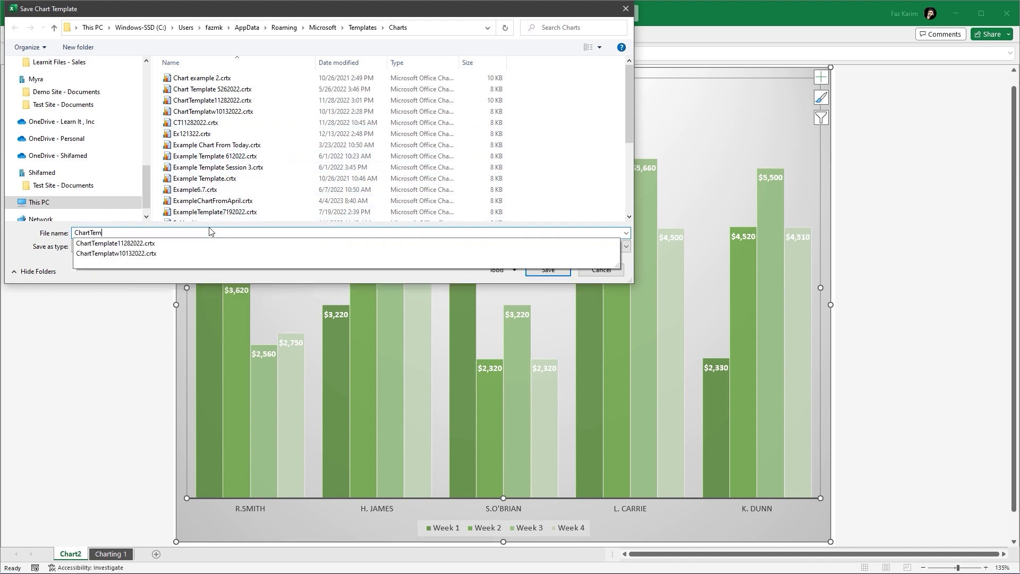
{"action": "type", "text": "plateExampleFromApril17"}
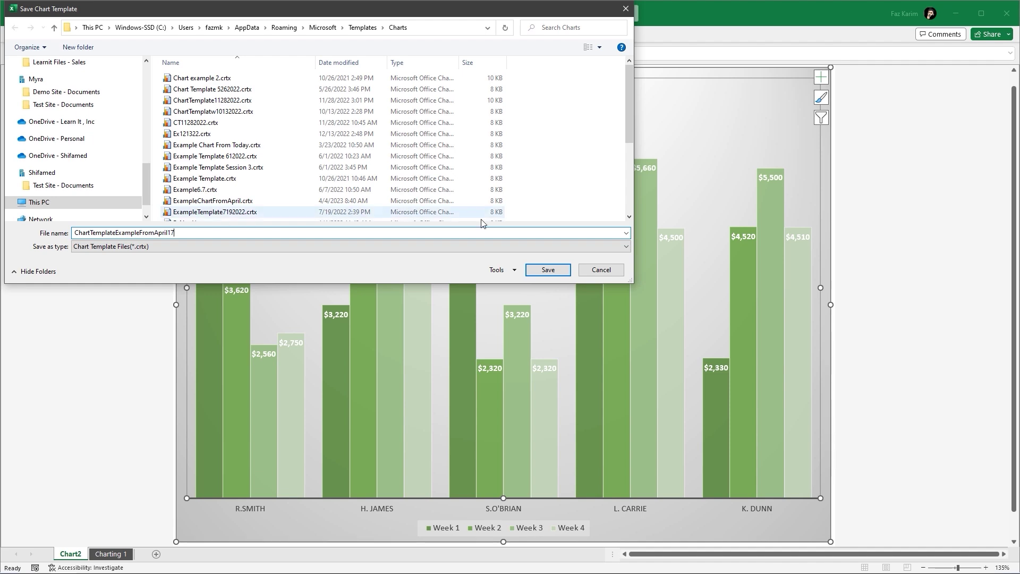
{"action": "left_click", "coordinate": [547, 269]}
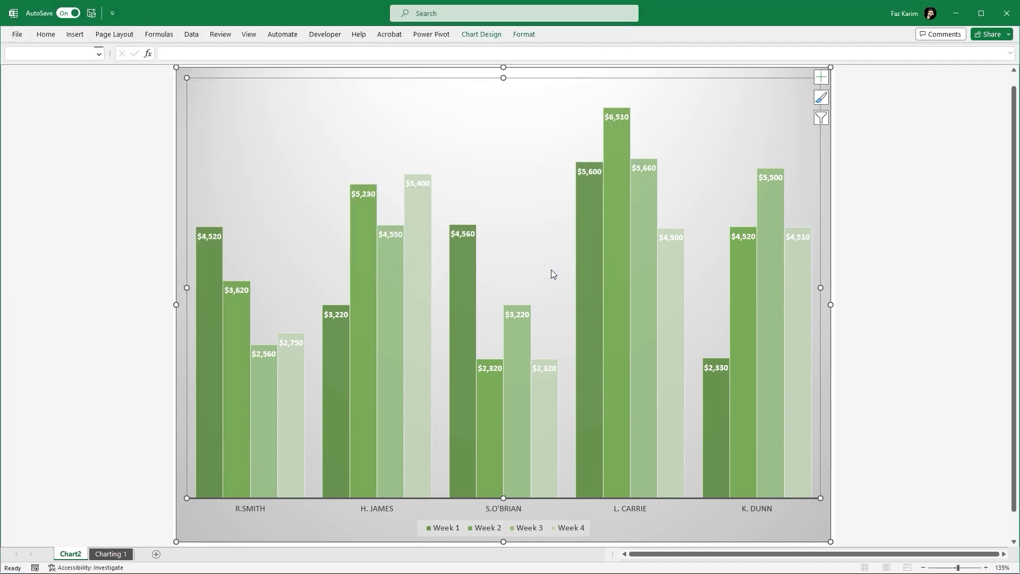
Insert a chart of A4:E9 on the Charting 1 sheet from the ChartTemplateExampleFromApril17 template, using Quick Analysis.
{"action": "left_click", "coordinate": [132, 555]}
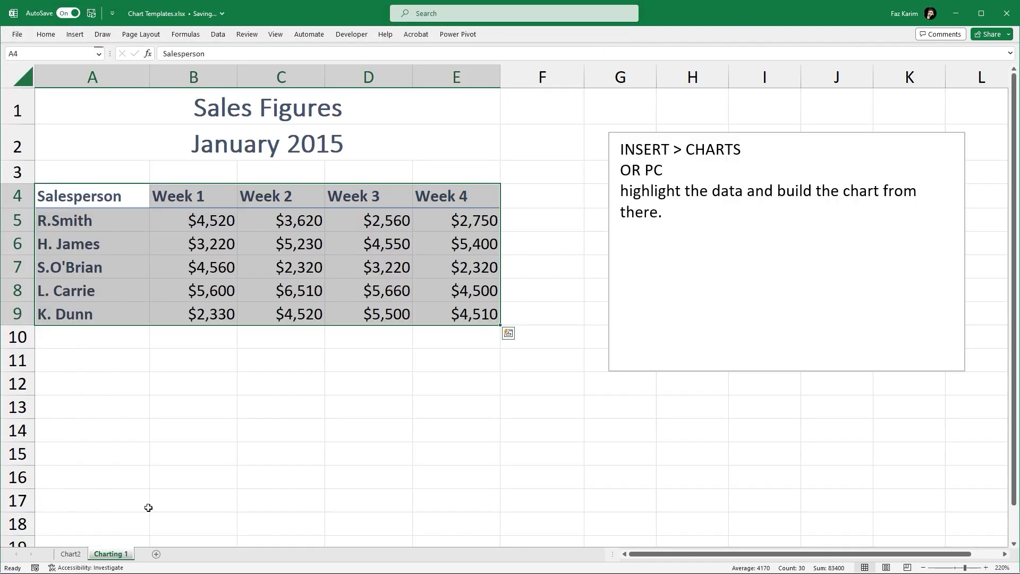
{"action": "left_click", "coordinate": [508, 333]}
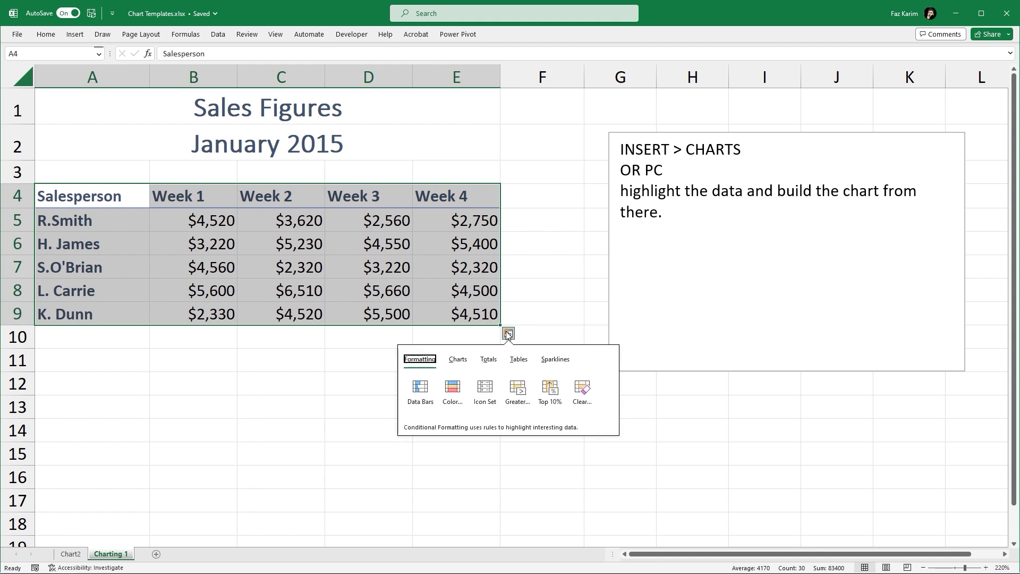
{"action": "left_click", "coordinate": [460, 361]}
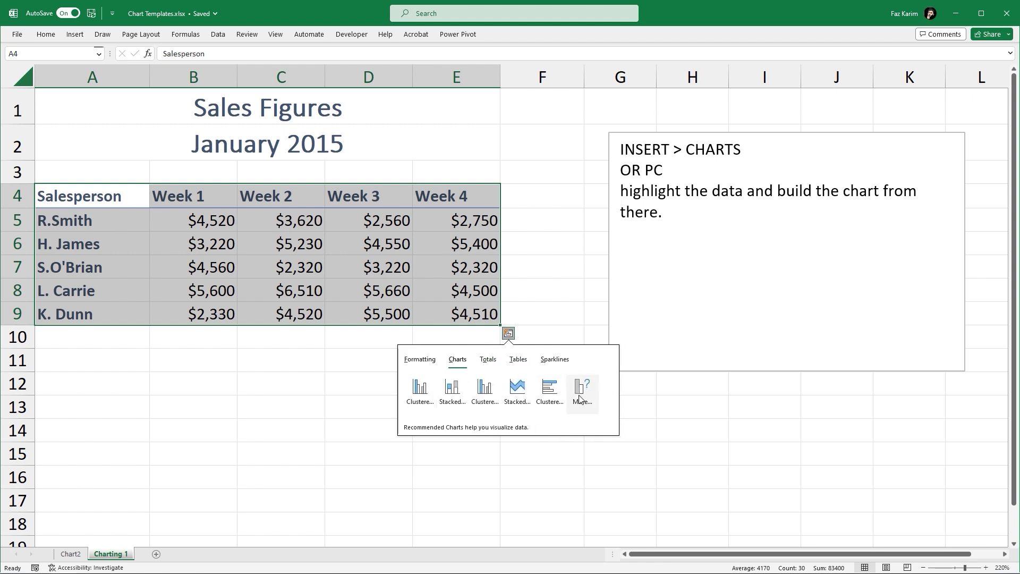
{"action": "left_click", "coordinate": [580, 391]}
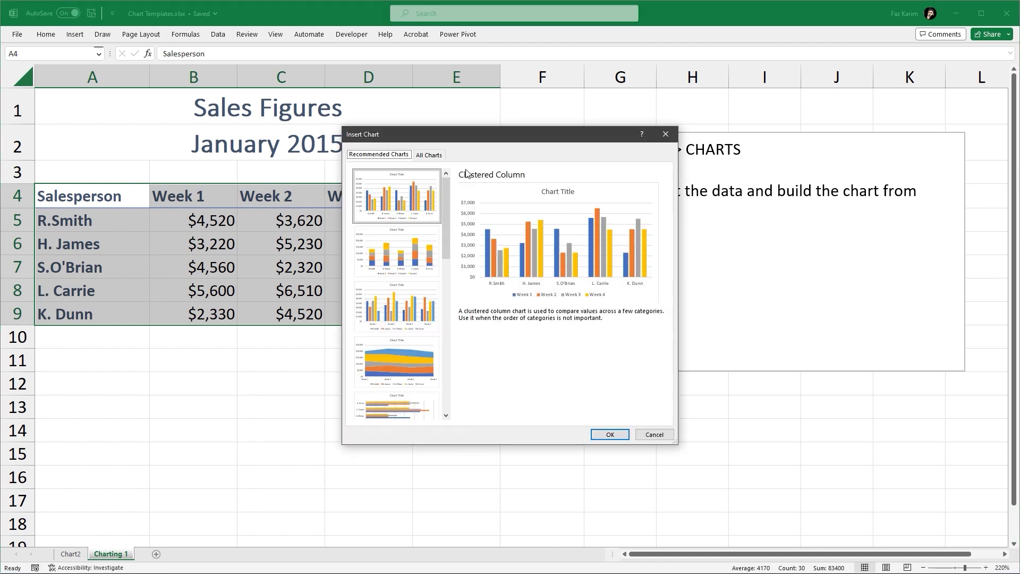
{"action": "left_click", "coordinate": [441, 158]}
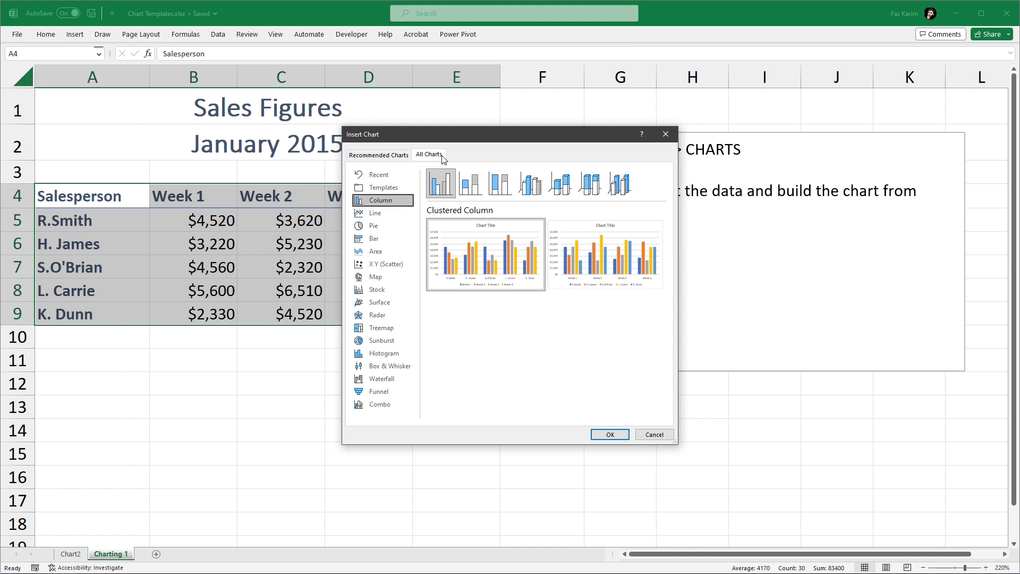
{"action": "left_click", "coordinate": [383, 188]}
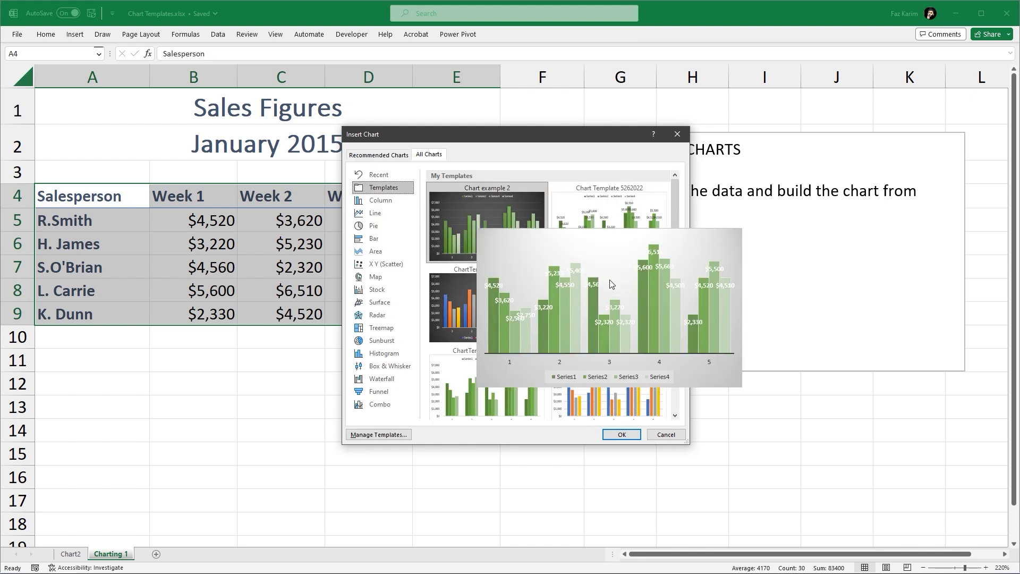
{"action": "left_click", "coordinate": [636, 290]}
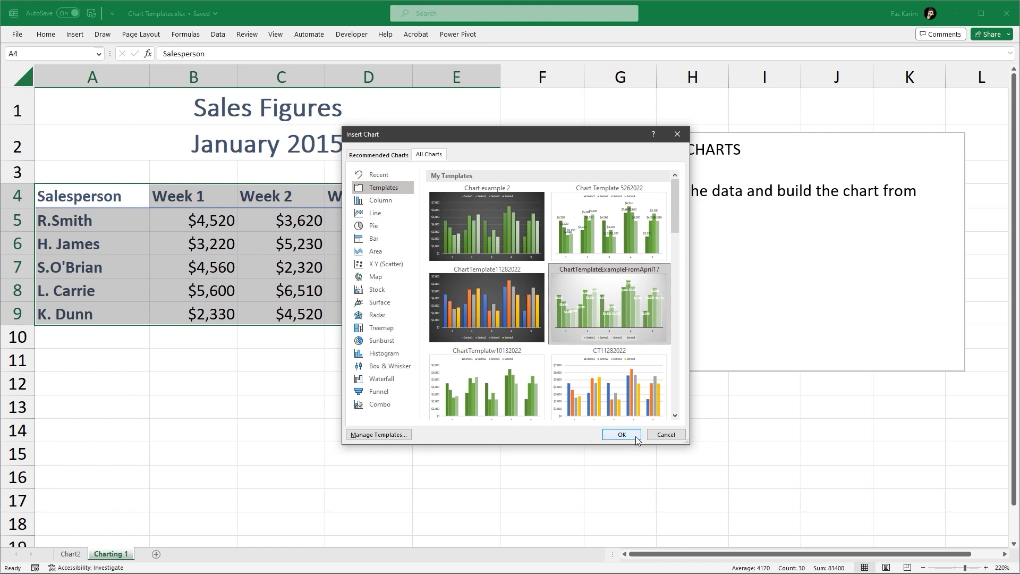
{"action": "left_click", "coordinate": [621, 434]}
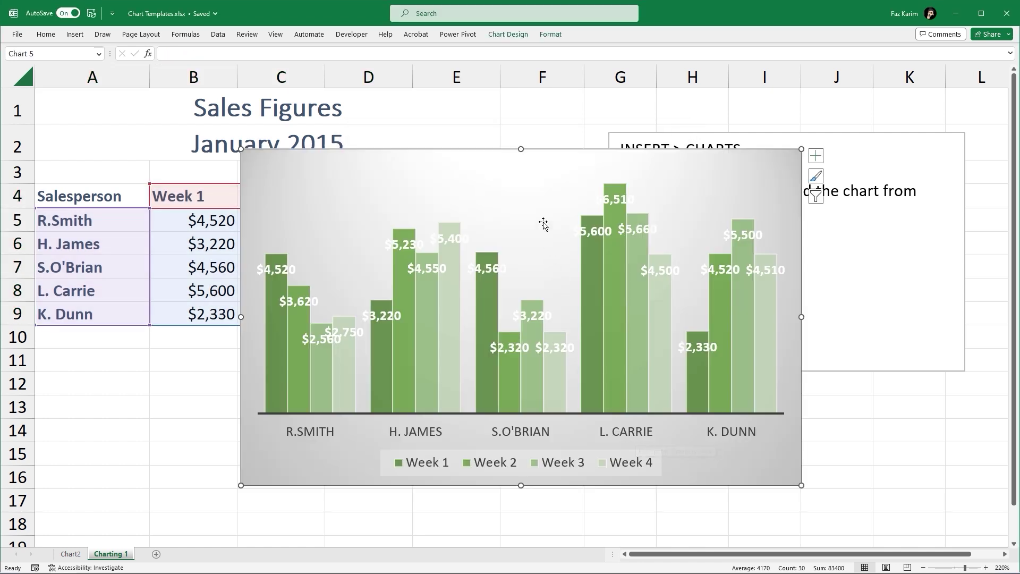
Delete the template-based chart from the Charting 1 sheet.
{"action": "left_click", "coordinate": [533, 191]}
{"action": "left_click", "coordinate": [538, 159]}
{"action": "key", "text": "Delete"}
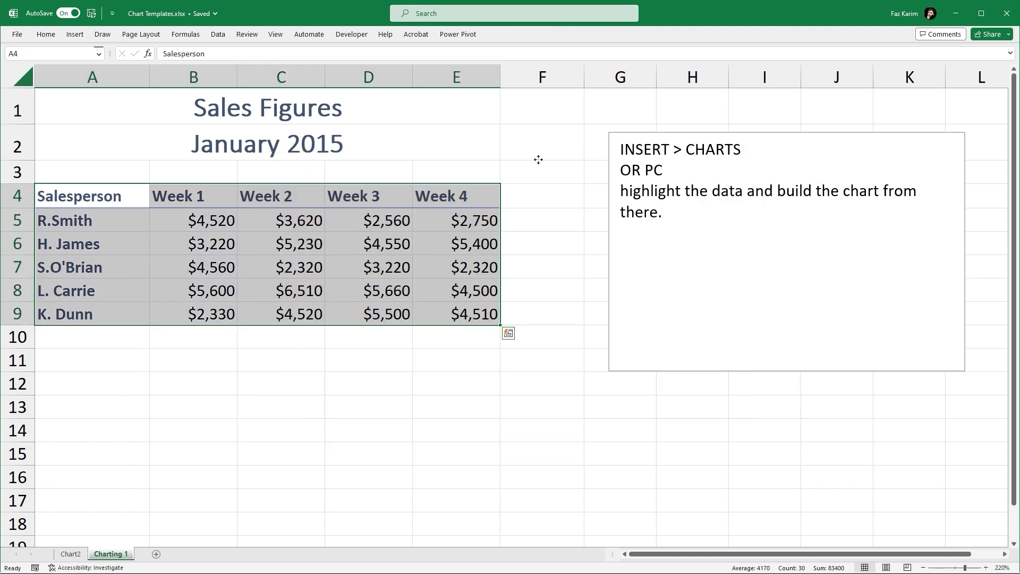
Insert a chart of the selected sales data through Recommended Charts, based on the ChartTemplateExampleFromApril17 template.
{"action": "left_click", "coordinate": [74, 34]}
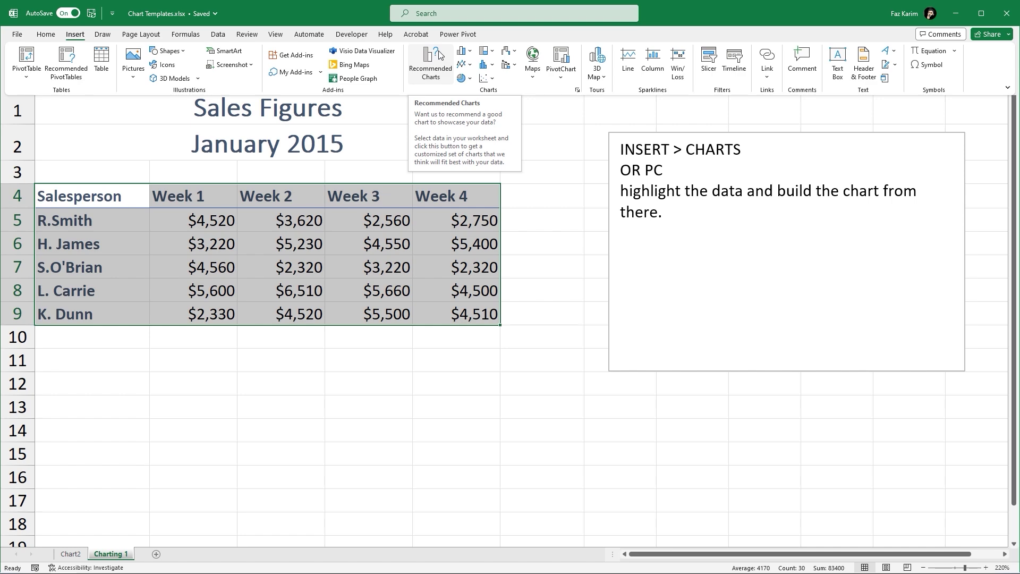
{"action": "left_click", "coordinate": [439, 55]}
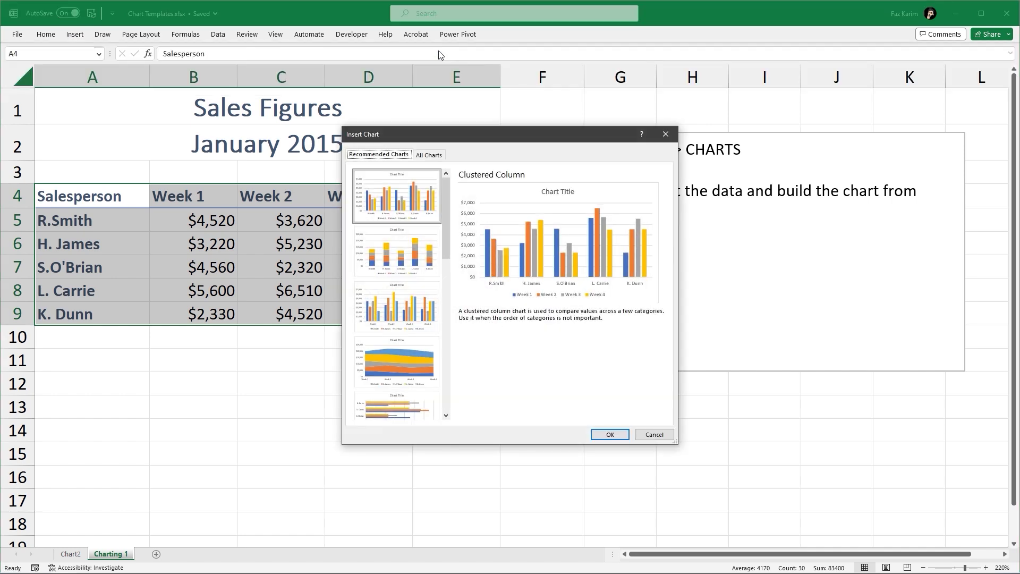
{"action": "left_click", "coordinate": [440, 154]}
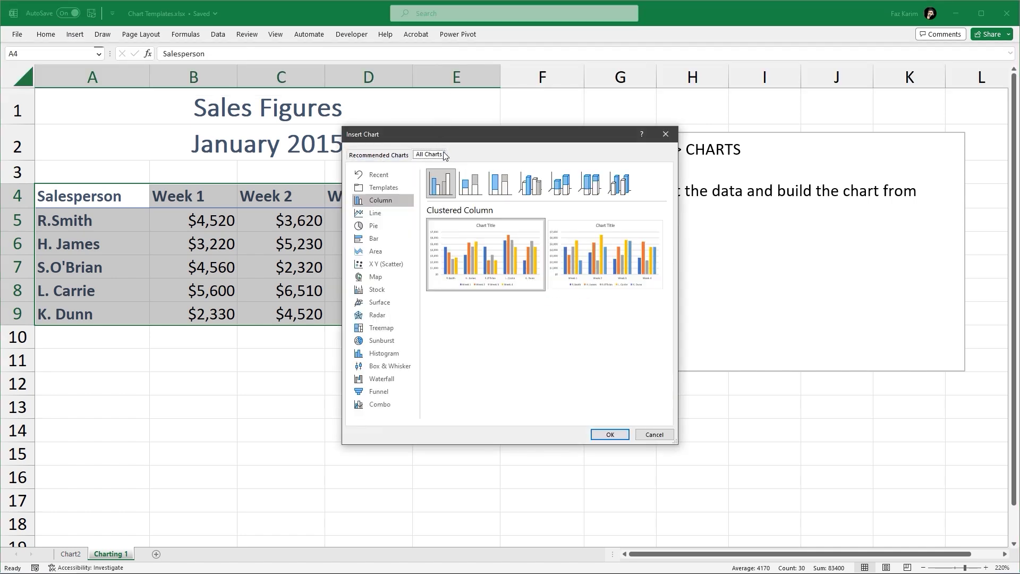
{"action": "left_click", "coordinate": [393, 187]}
{"action": "mouse_move", "coordinate": [468, 202]}
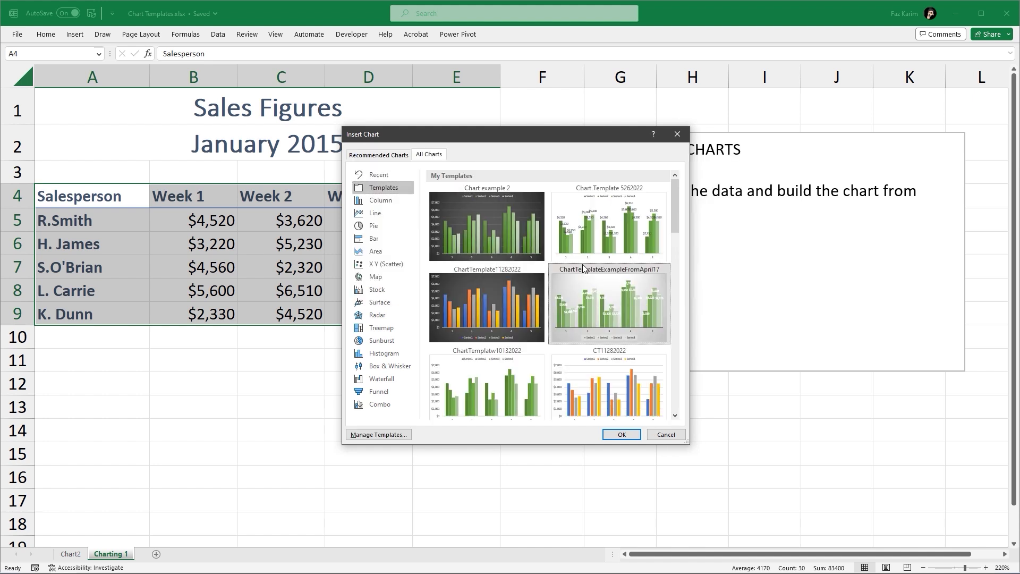
{"action": "left_click", "coordinate": [587, 292]}
{"action": "left_click", "coordinate": [621, 434]}
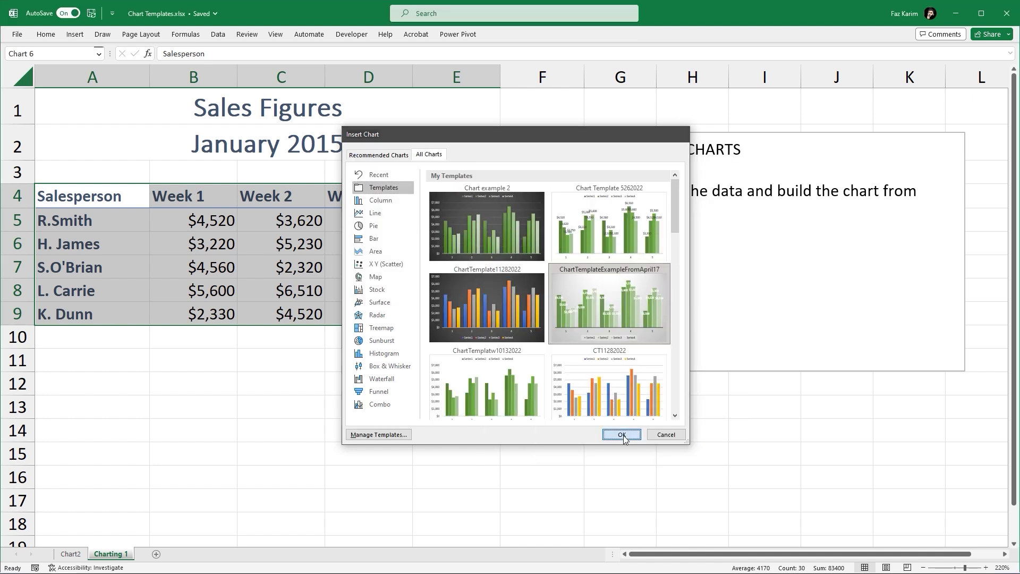
Move the new chart clear of the sales table and shrink it to cover about G7:L20.
{"action": "left_click", "coordinate": [532, 193]}
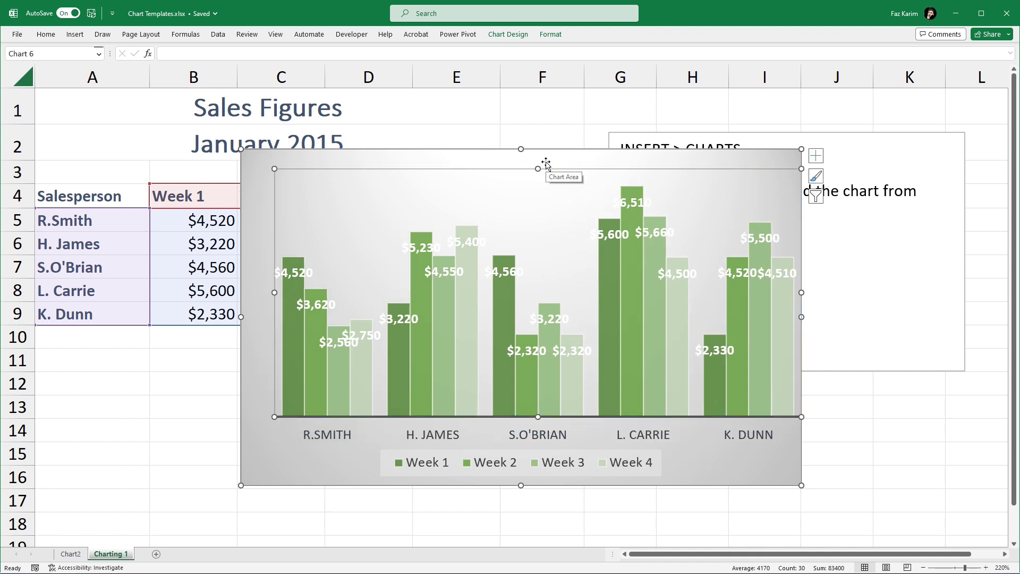
{"action": "left_click_drag", "start_coordinate": [546, 163], "coordinate": [717, 146]}
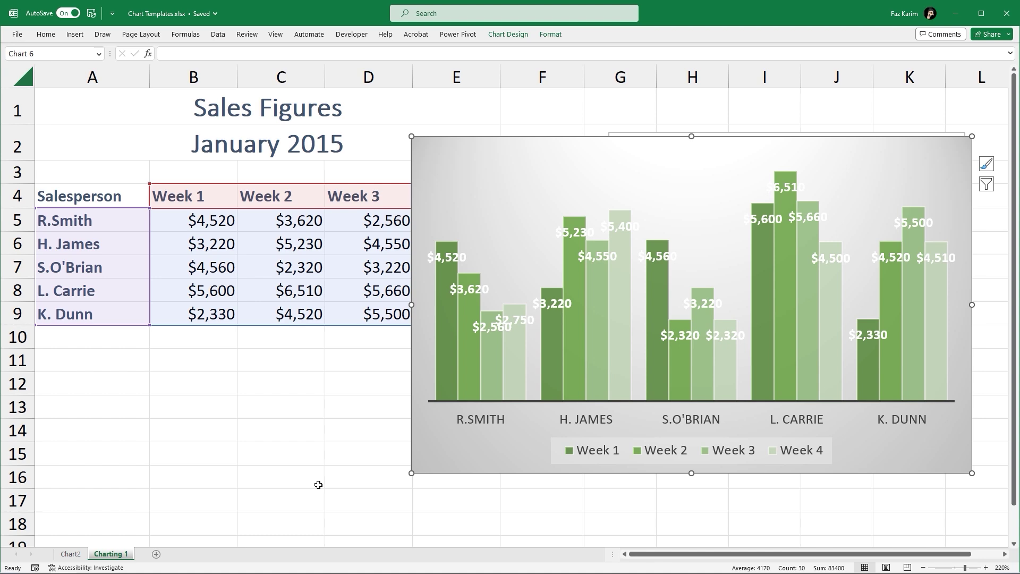
{"action": "scroll", "coordinate": [318, 484], "scroll_direction": "down", "scroll_amount": 2}
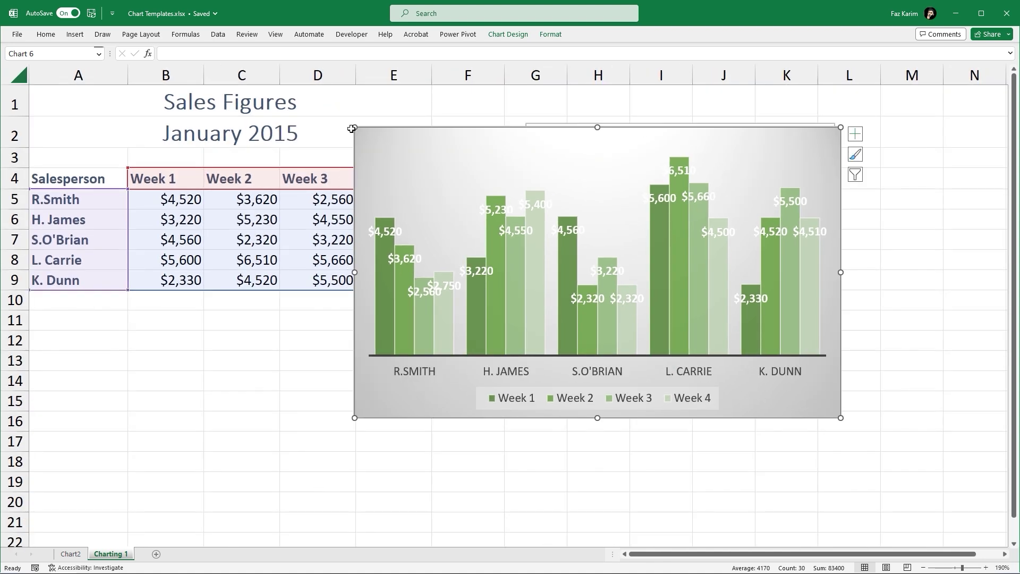
{"action": "left_click_drag", "start_coordinate": [355, 128], "coordinate": [561, 232]}
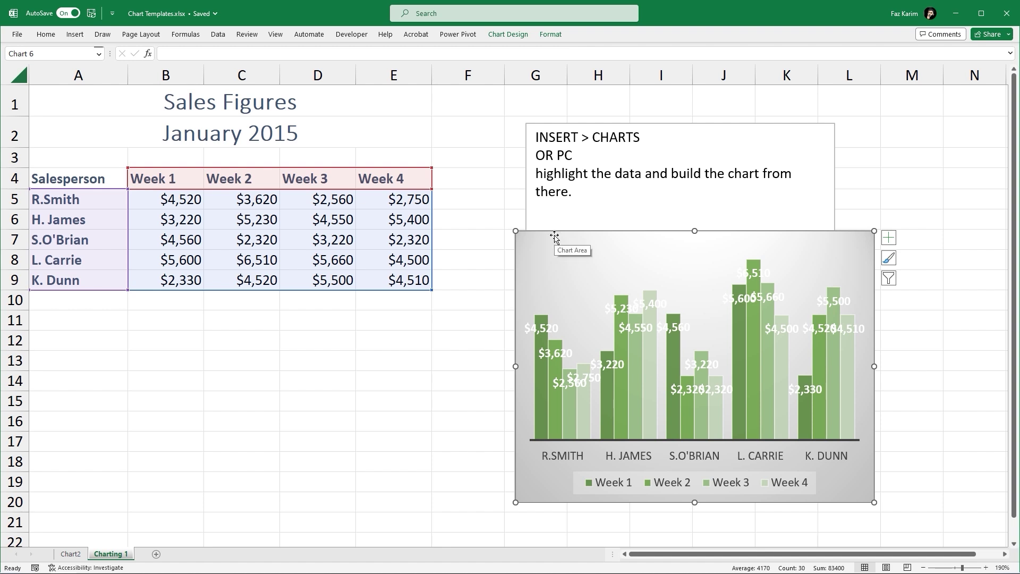
{"action": "right_click", "coordinate": [540, 261]}
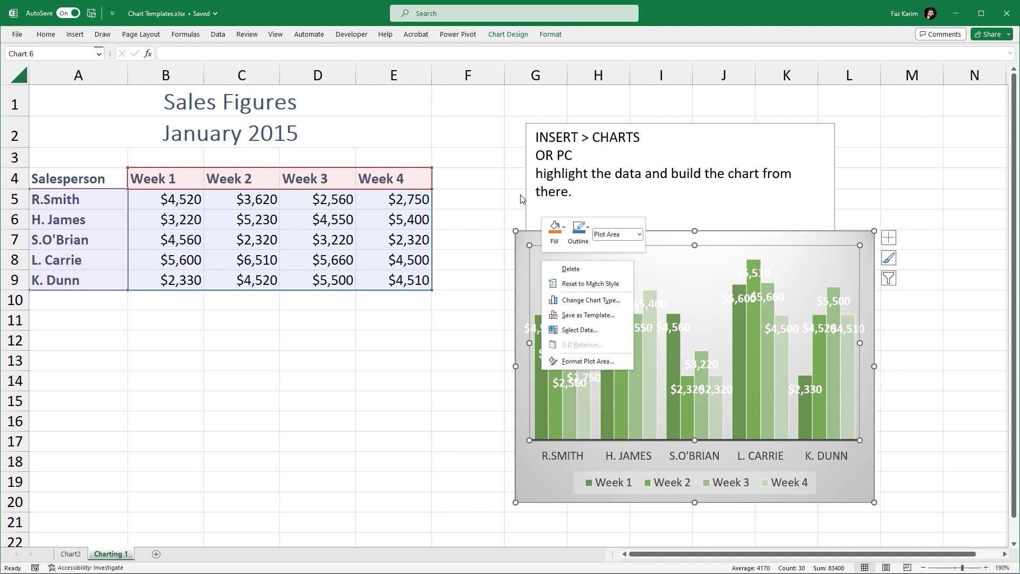
{"action": "key", "text": "Escape"}
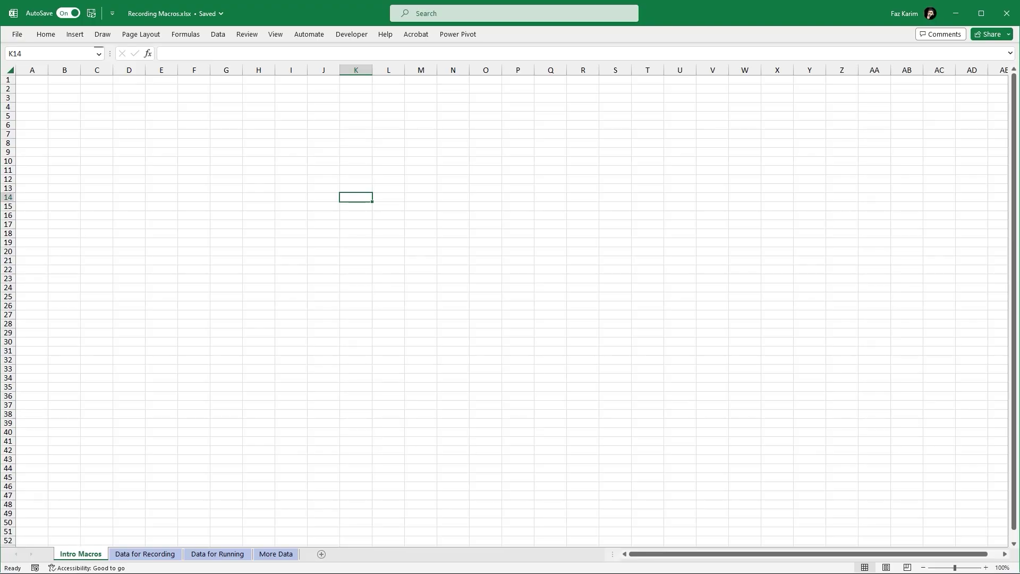
Draw a text box over about F2:J8 on the Intro Macros sheet of Recording Macros.xlsx and enter "Macro: a small set of computer instructions.".
{"action": "left_click", "coordinate": [39, 81]}
{"action": "scroll", "coordinate": [40, 81], "scroll_direction": "up", "scroll_amount": 7}
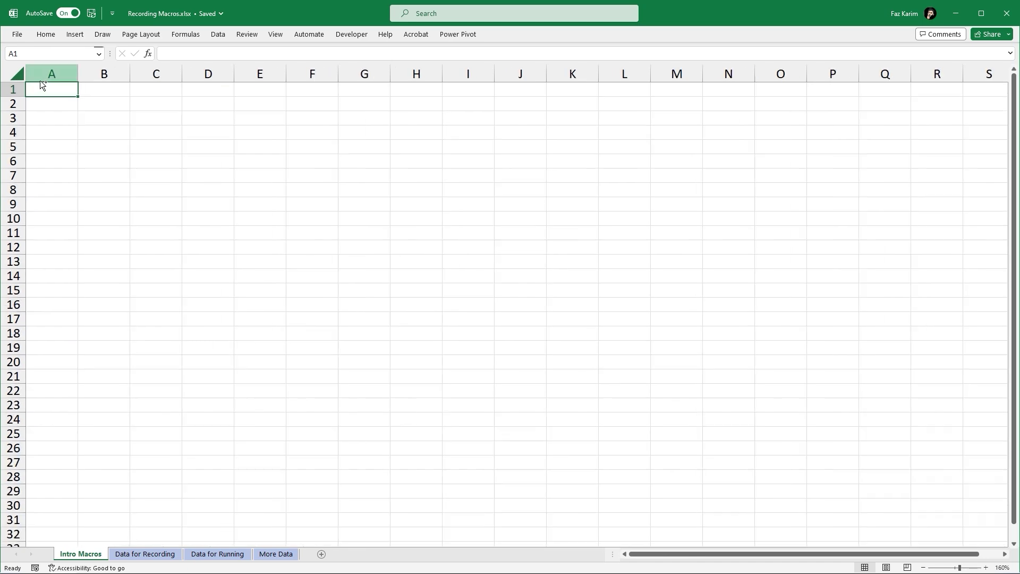
{"action": "scroll", "coordinate": [40, 78], "scroll_direction": "up", "scroll_amount": 4}
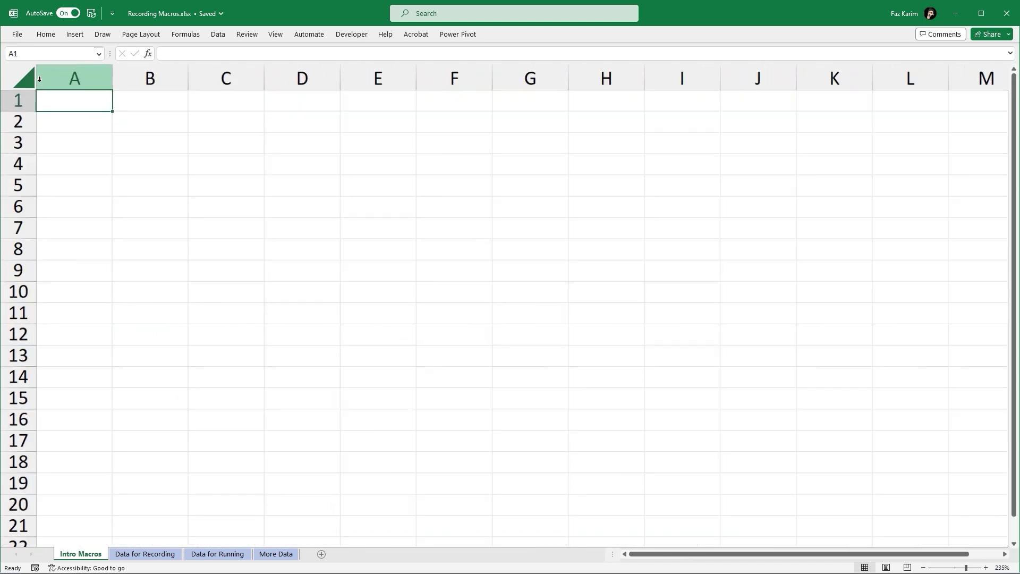
{"action": "left_click", "coordinate": [75, 34]}
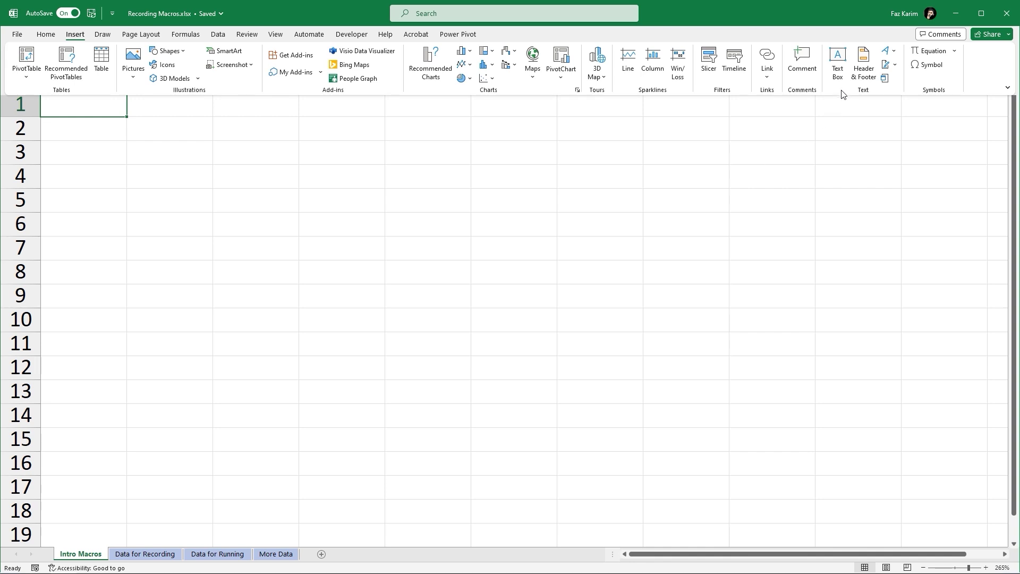
{"action": "left_click", "coordinate": [839, 67]}
{"action": "left_click_drag", "start_coordinate": [540, 126], "coordinate": [881, 267]}
{"action": "type", "text": "Macr"}
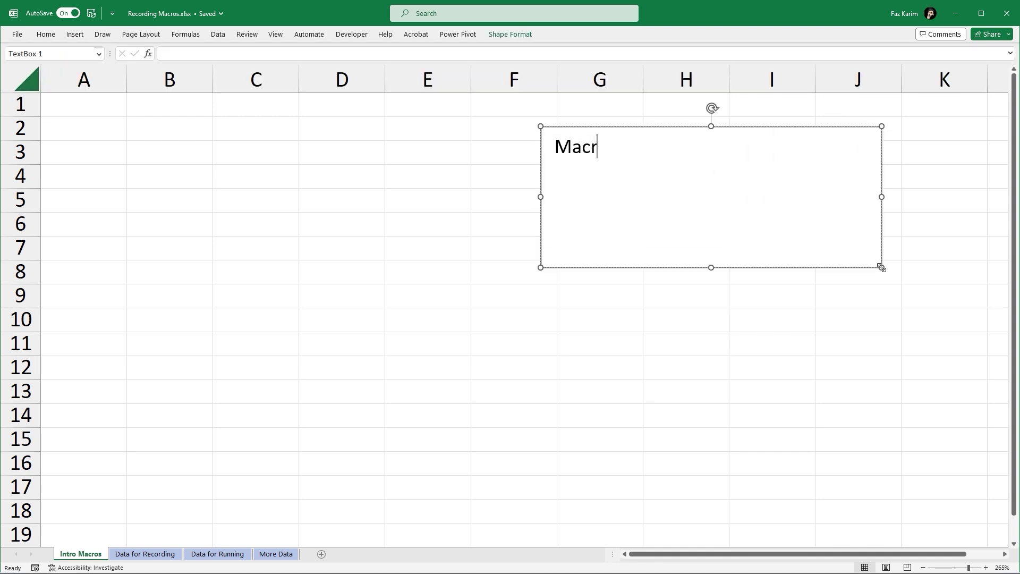
{"action": "type", "text": "o: a small set of "}
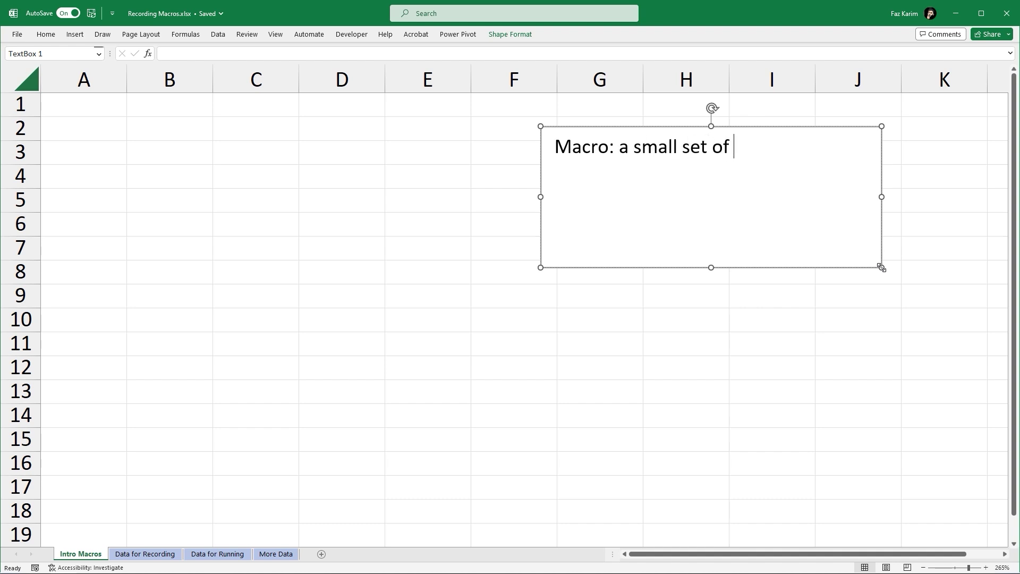
{"action": "type", "text": "compute"}
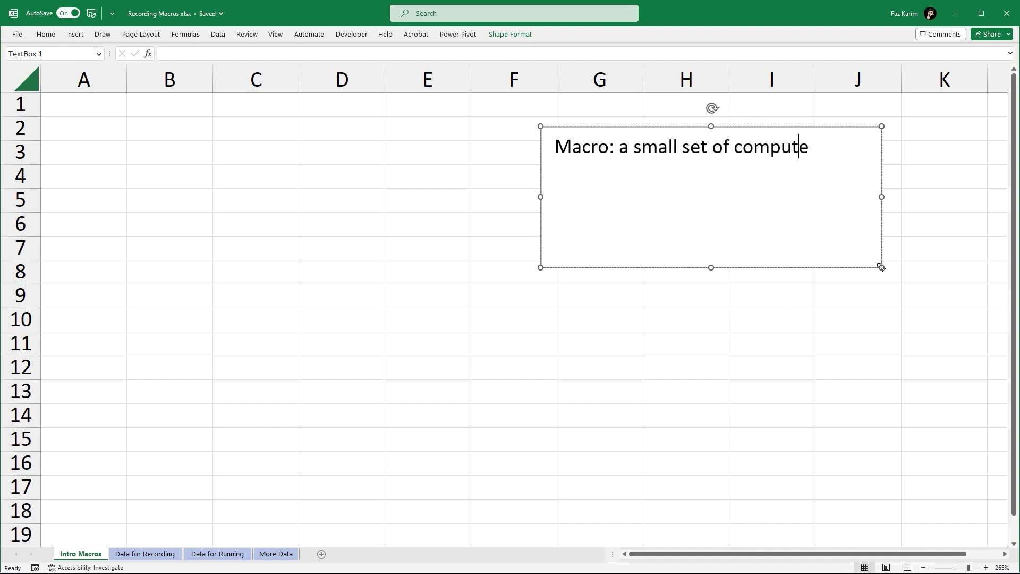
{"action": "type", "text": "r instructions."}
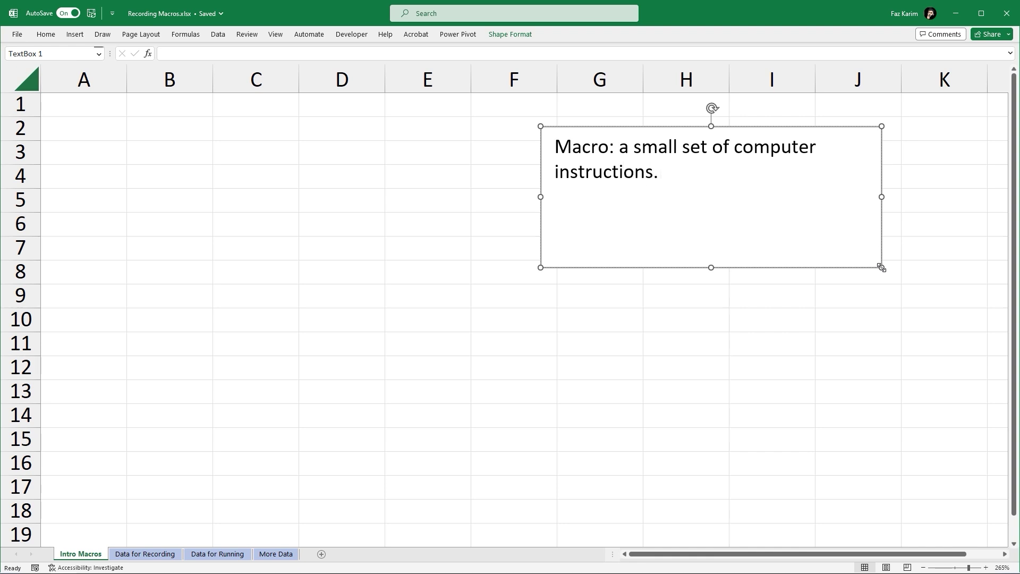
Add the paragraph "We use VBA. visual basic for application." after a blank line and extend the text box's left edge to about the start of column F.
{"action": "key", "text": "Return"}
{"action": "key", "text": "Return"}
{"action": "type", "text": "We use VB"}
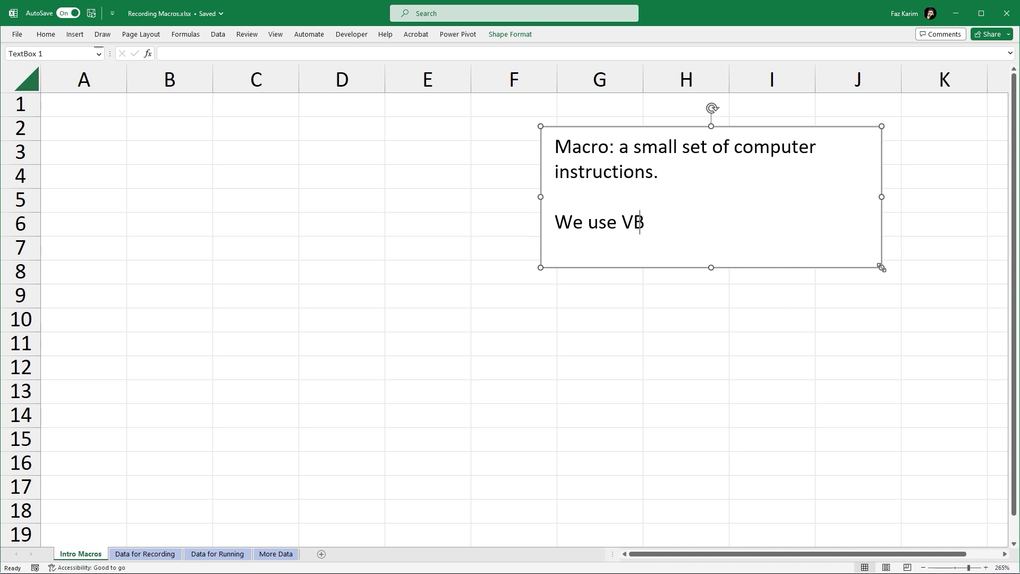
{"action": "type", "text": "A. visual basic for a"}
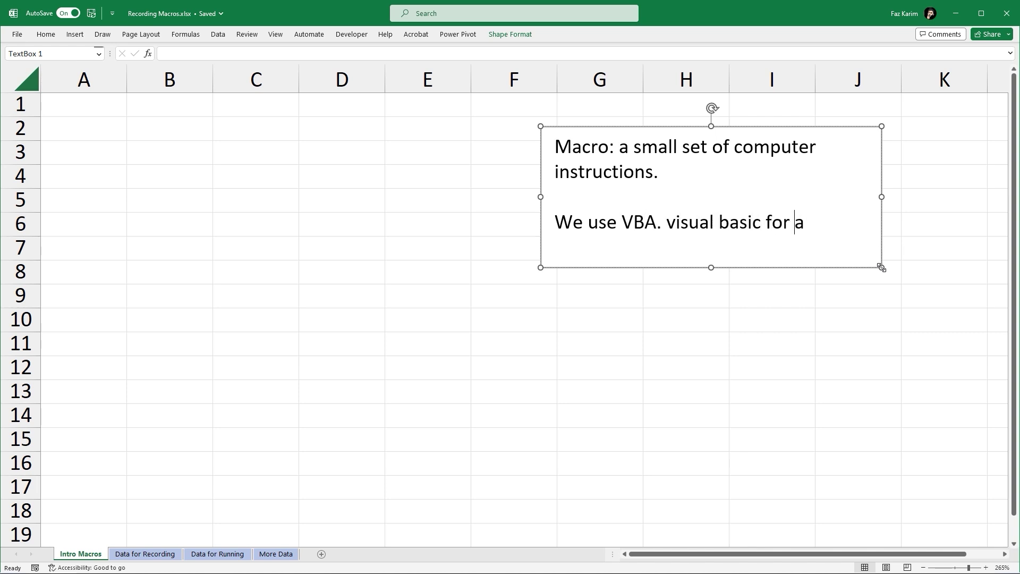
{"action": "type", "text": "pplication."}
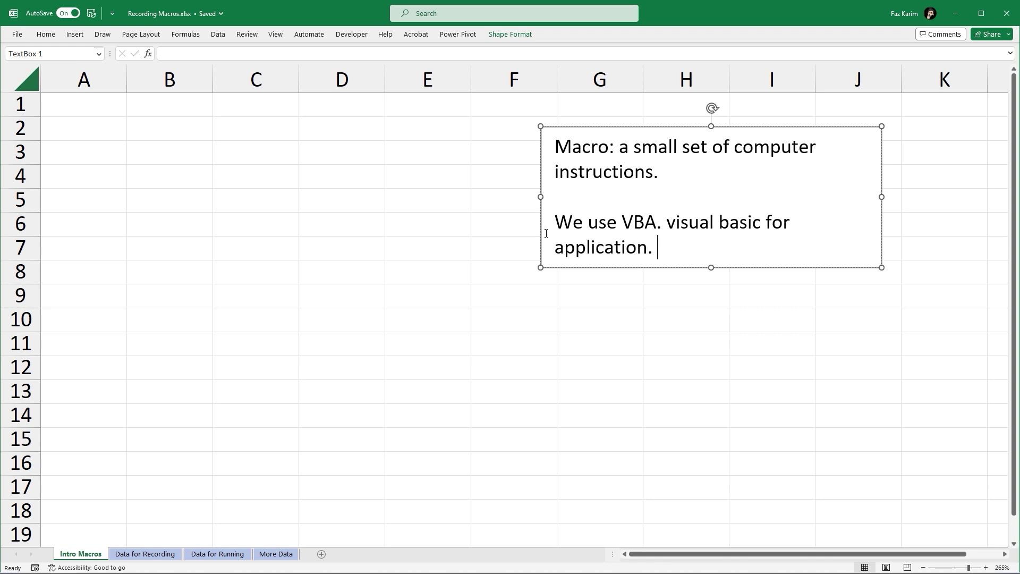
{"action": "left_click_drag", "start_coordinate": [538, 196], "coordinate": [463, 196]}
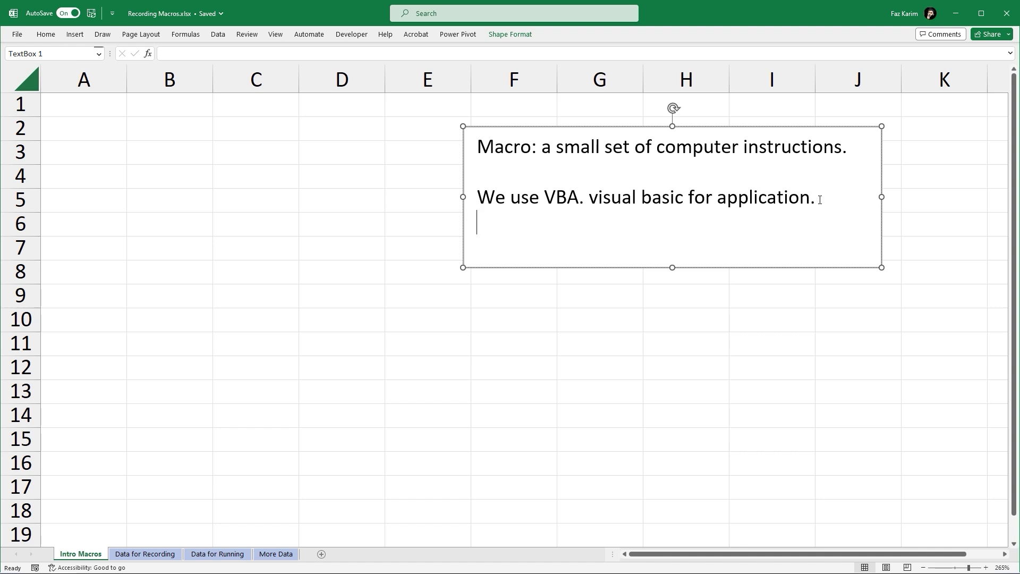
Add the numbered item "1. turn on Developer tab." below the VBA line in the text box.
{"action": "type", "text": "1."}
{"action": "type", "text": "turn on Developer"}
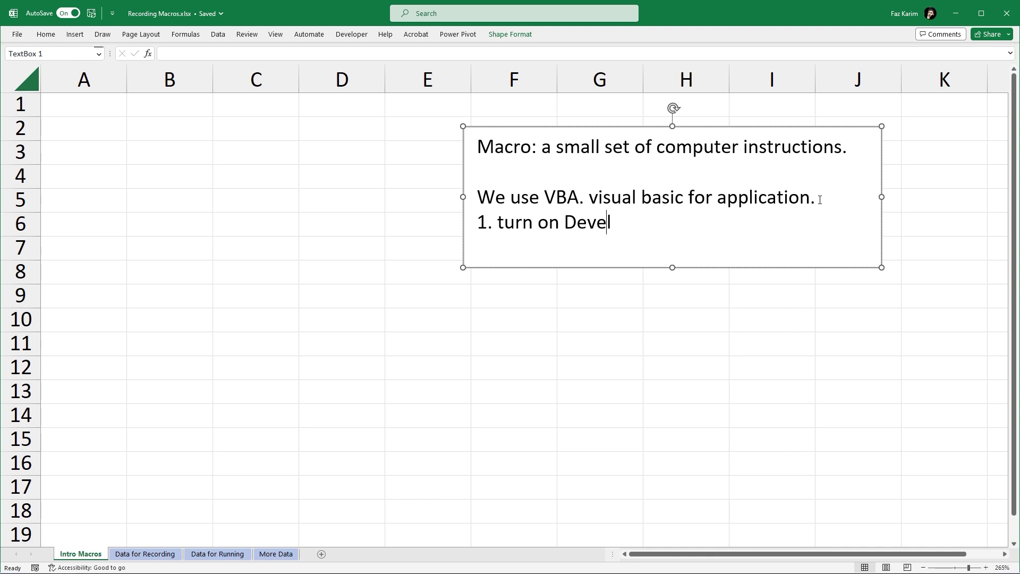
{"action": "type", "text": " tab."}
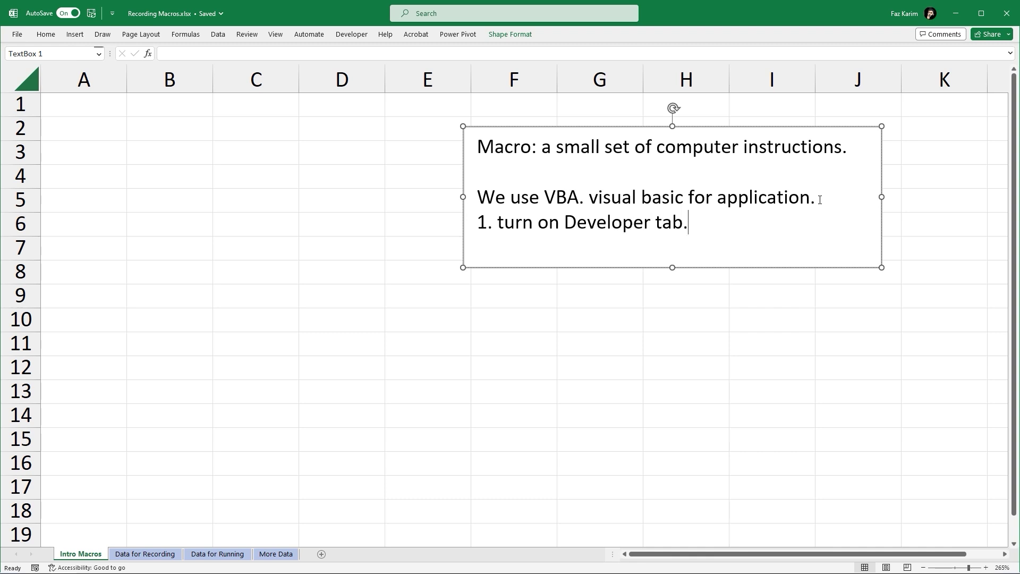
Examine where the Developer tab is enabled in the Customize Ribbon options and which commands it offers.
{"action": "left_click", "coordinate": [16, 35]}
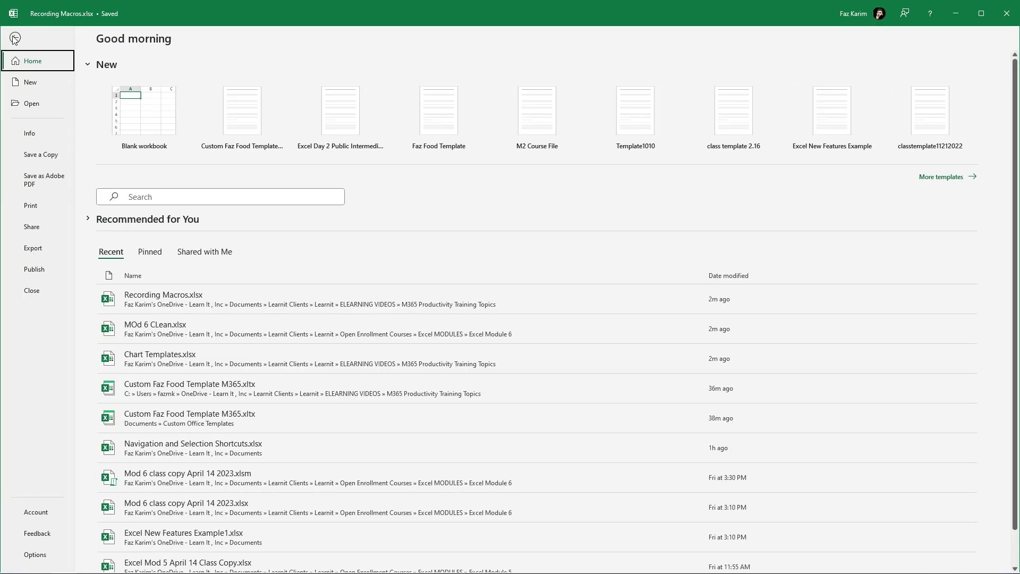
{"action": "left_click", "coordinate": [30, 556]}
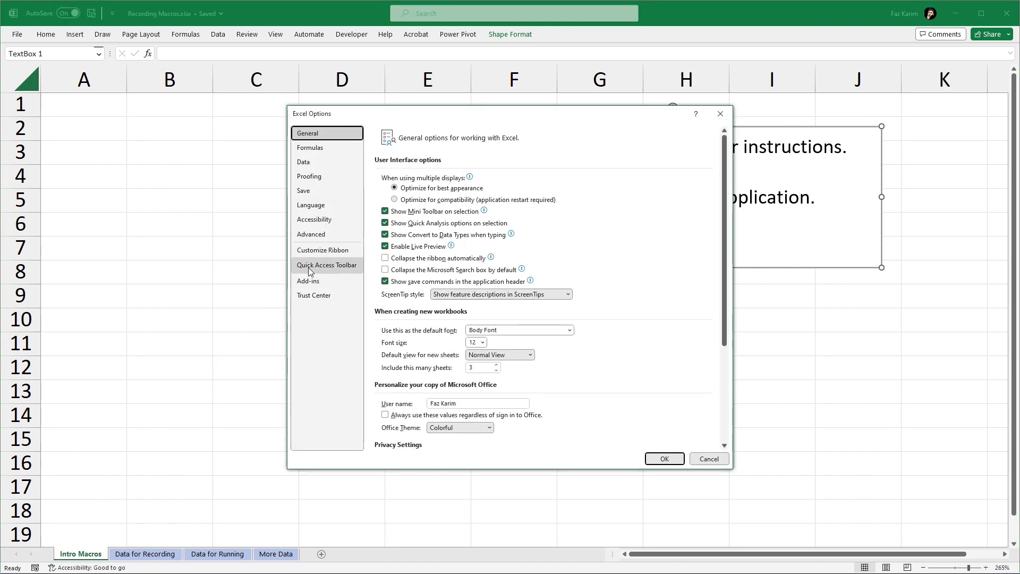
{"action": "left_click", "coordinate": [326, 251]}
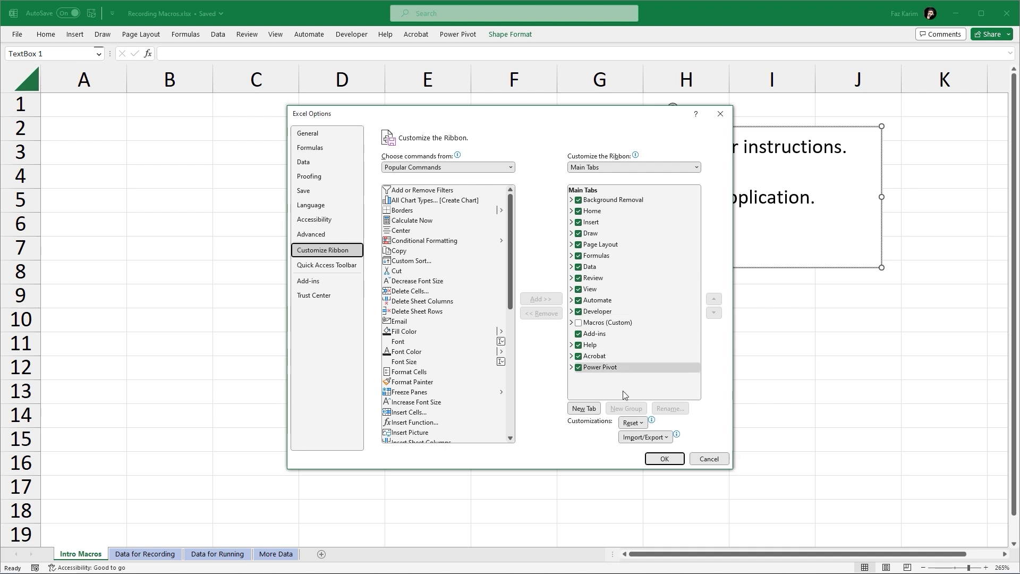
{"action": "left_click", "coordinate": [659, 459]}
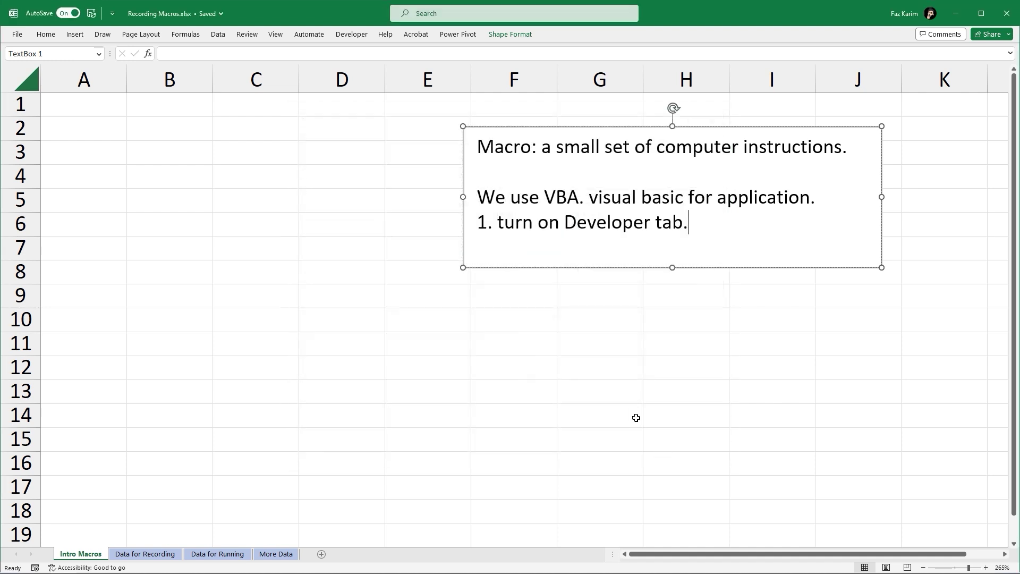
{"action": "left_click", "coordinate": [362, 36]}
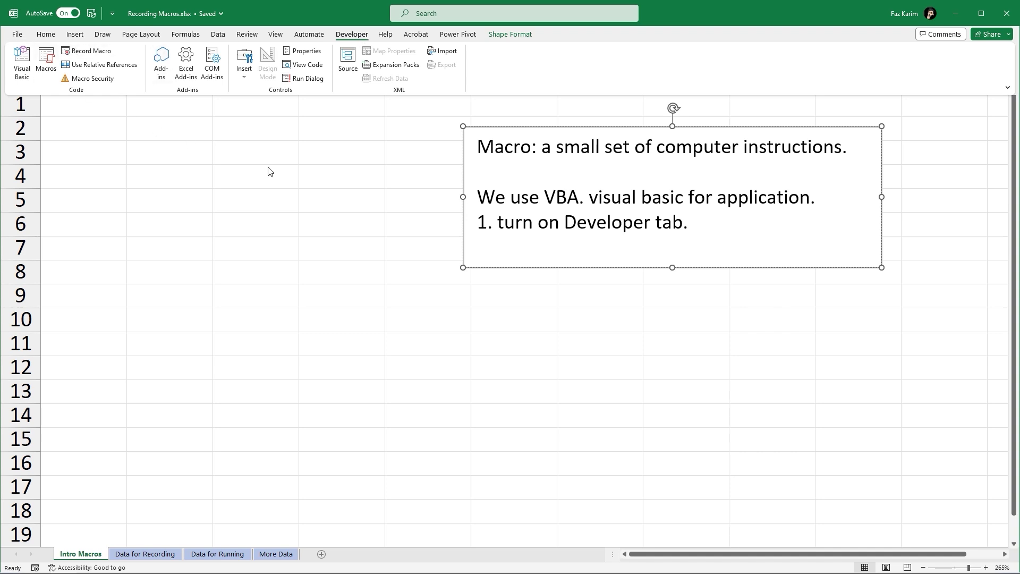
Add the item "2. You can save your macro in two locations." and reposition and widen the text box to span about C2:K8.
{"action": "left_click", "coordinate": [722, 225]}
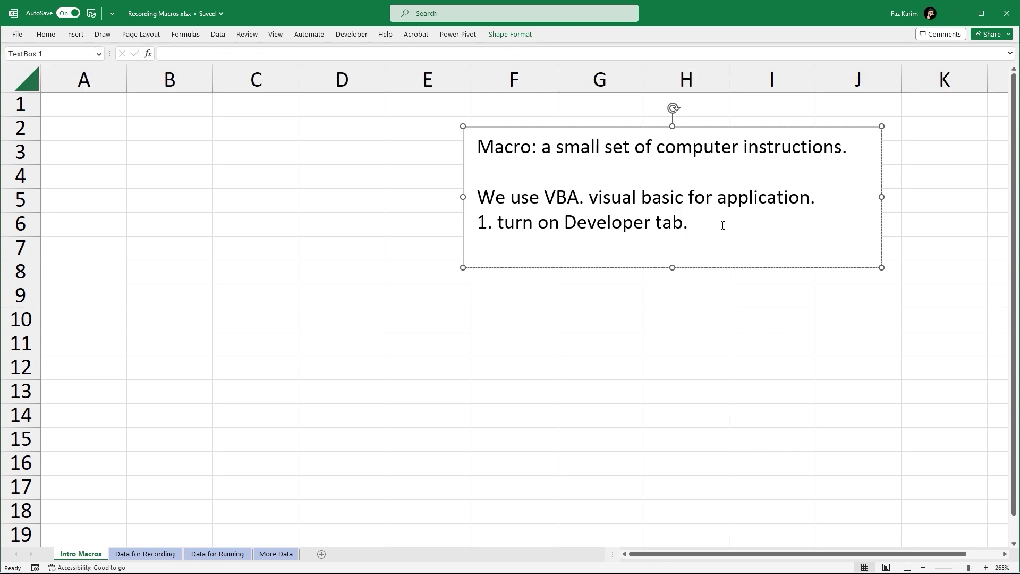
{"action": "key", "text": "Return"}
{"action": "type", "text": "2. You can save your "}
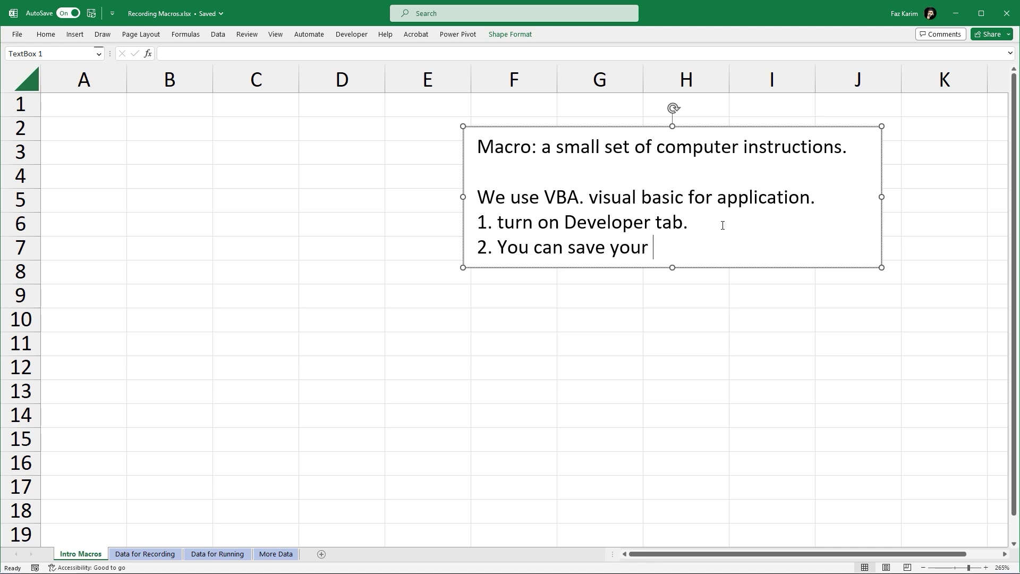
{"action": "type", "text": "macro in two l"}
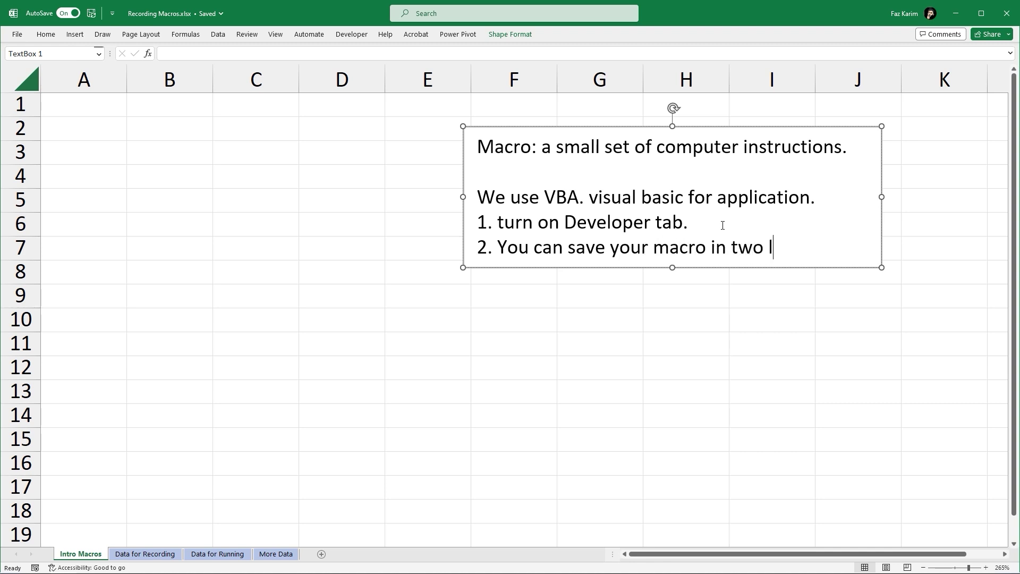
{"action": "type", "text": "ocations."}
{"action": "left_click_drag", "start_coordinate": [564, 126], "coordinate": [294, 129]}
{"action": "left_click_drag", "start_coordinate": [629, 198], "coordinate": [941, 193]}
Append "This workbook. OR Personal Macro Workbook" to item 2 and widen the text box to about column M.
{"action": "left_click", "coordinate": [620, 254]}
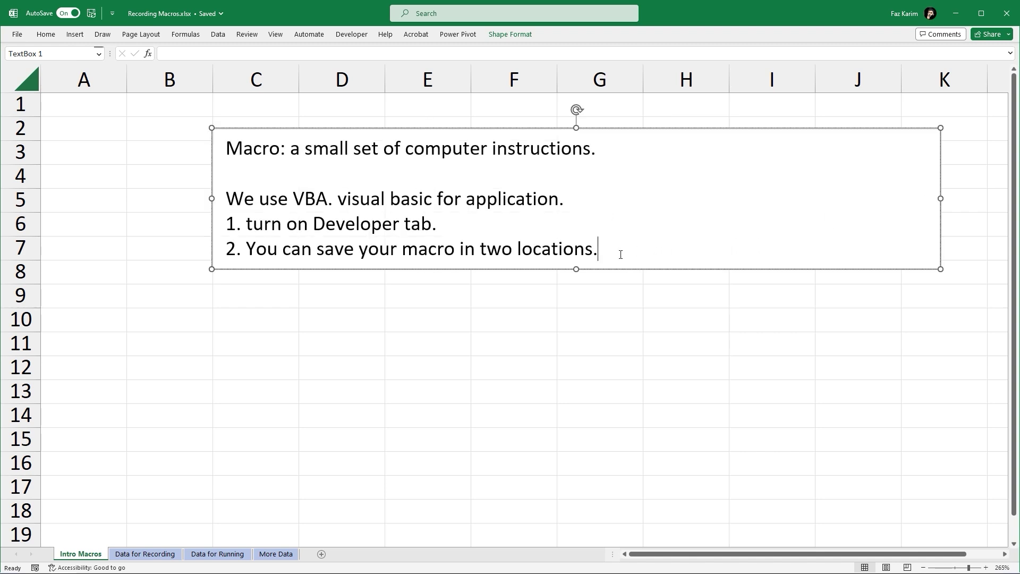
{"action": "type", "text": "This workbook. "}
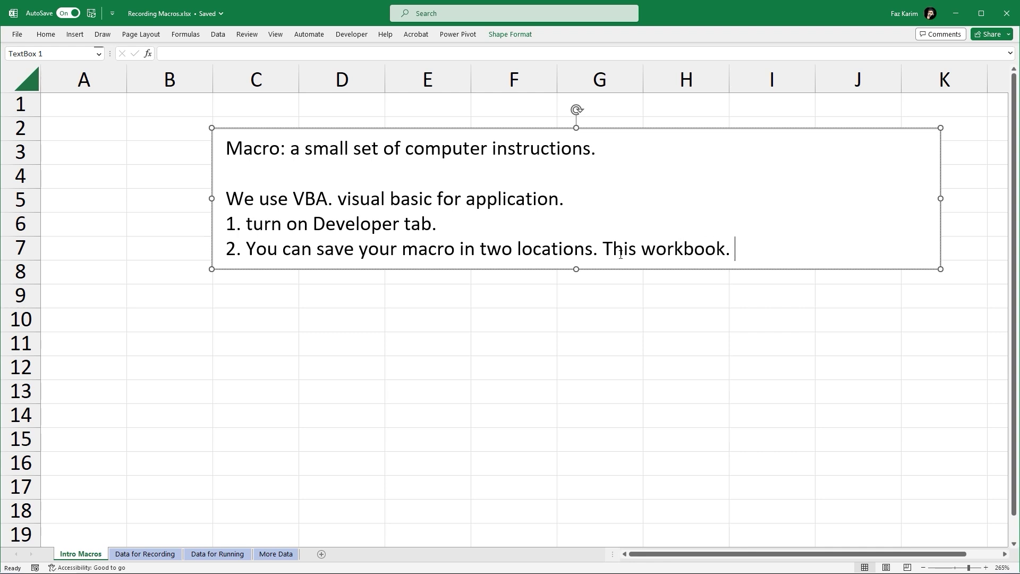
{"action": "type", "text": "OR Personal "}
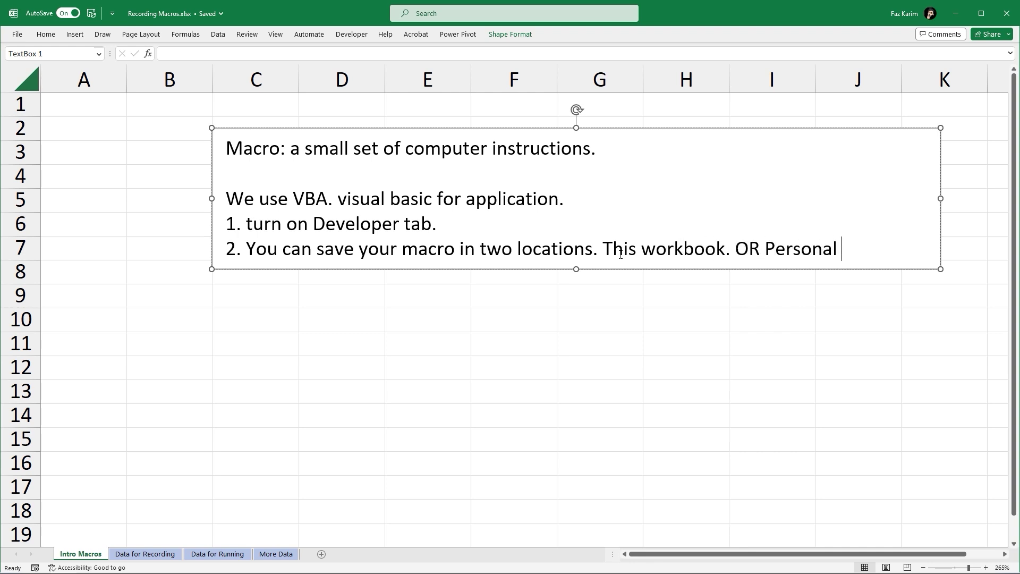
{"action": "type", "text": "Macro W"}
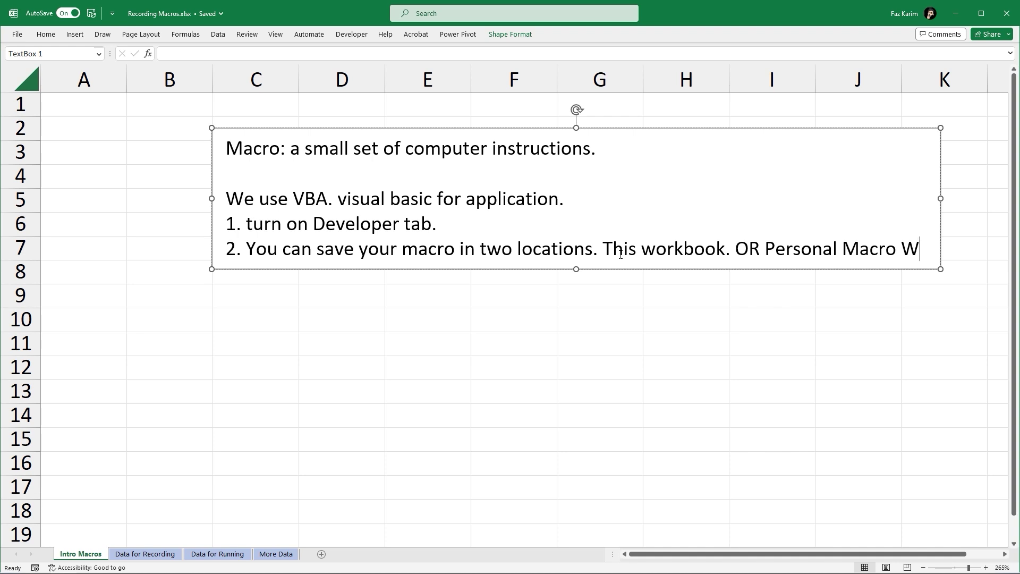
{"action": "type", "text": "orkbook"}
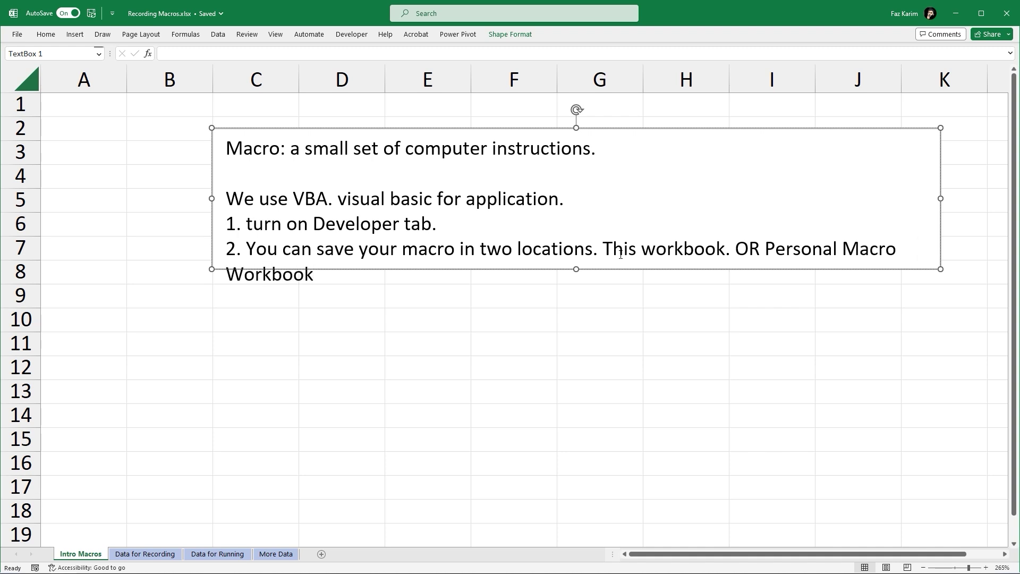
{"action": "left_click_drag", "start_coordinate": [943, 198], "coordinate": [1015, 198]}
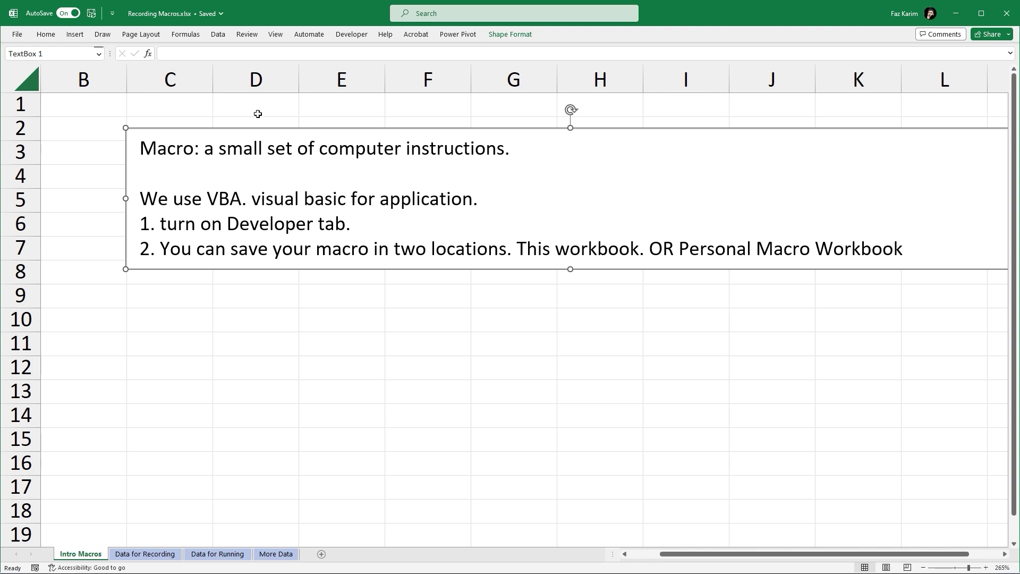
Examine the storage locations offered for a new macro in the Record Macro dialog without recording one.
{"action": "left_click", "coordinate": [359, 36]}
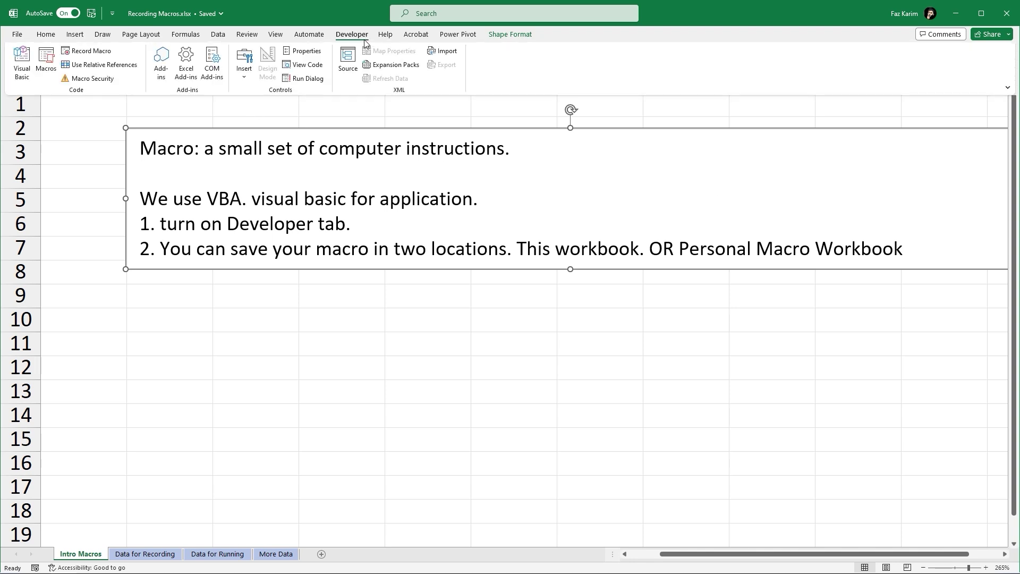
{"action": "left_click", "coordinate": [91, 51]}
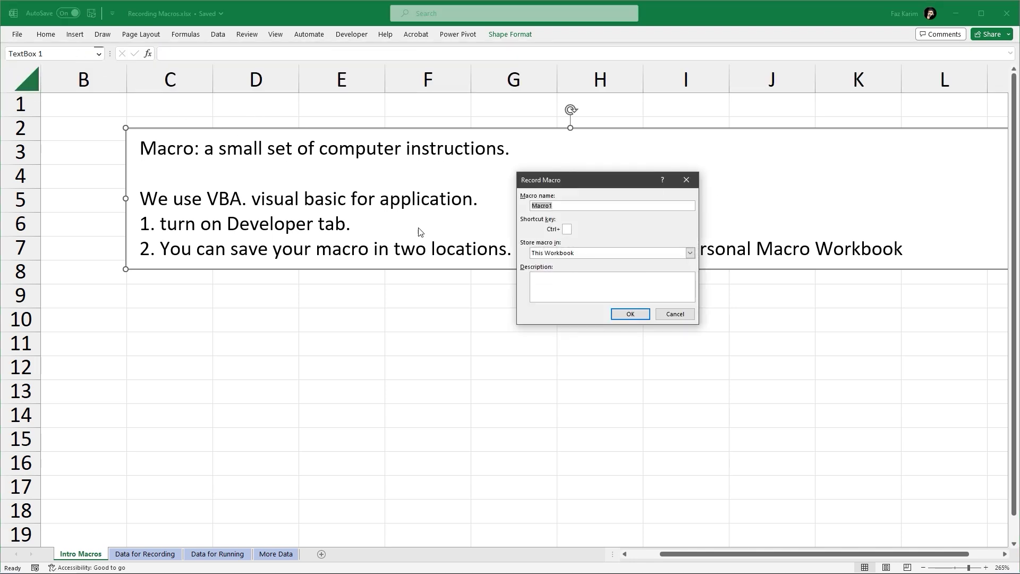
{"action": "left_click", "coordinate": [586, 255]}
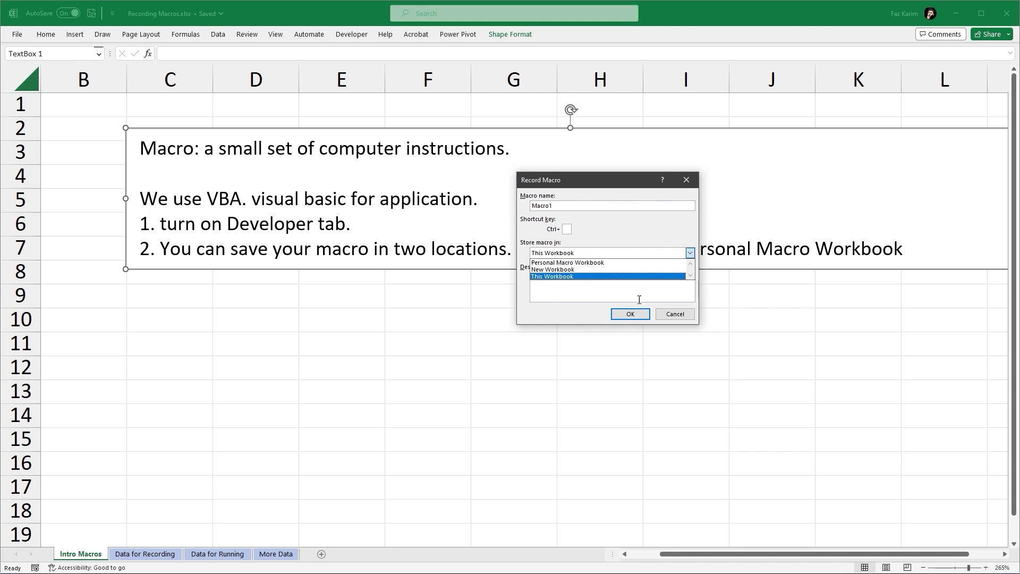
{"action": "left_click", "coordinate": [660, 314]}
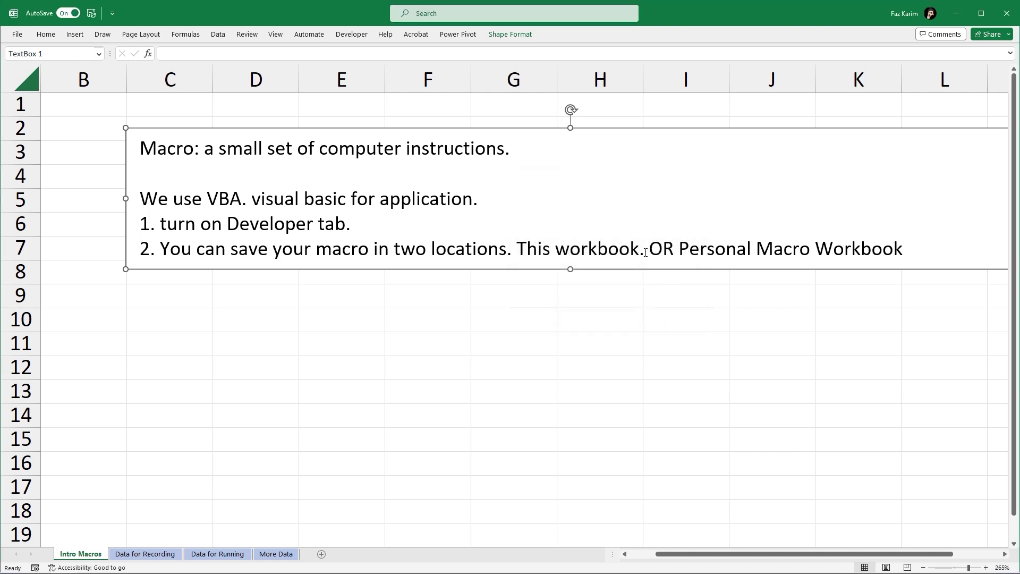
Insert "(must save as .xlsm)" directly after "This workbook." in item 2.
{"action": "left_click", "coordinate": [646, 251]}
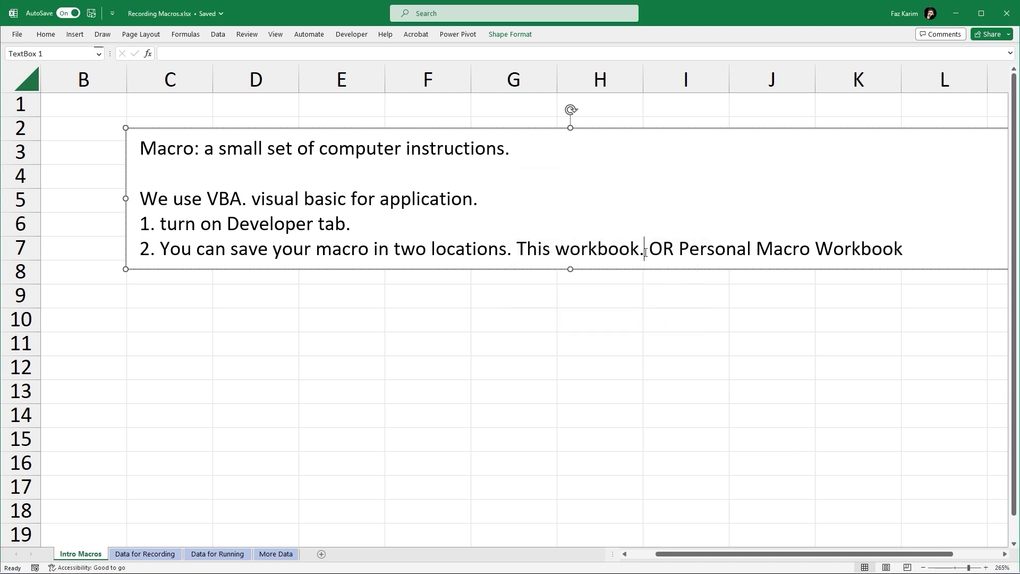
{"action": "type", "text": "(must sa"}
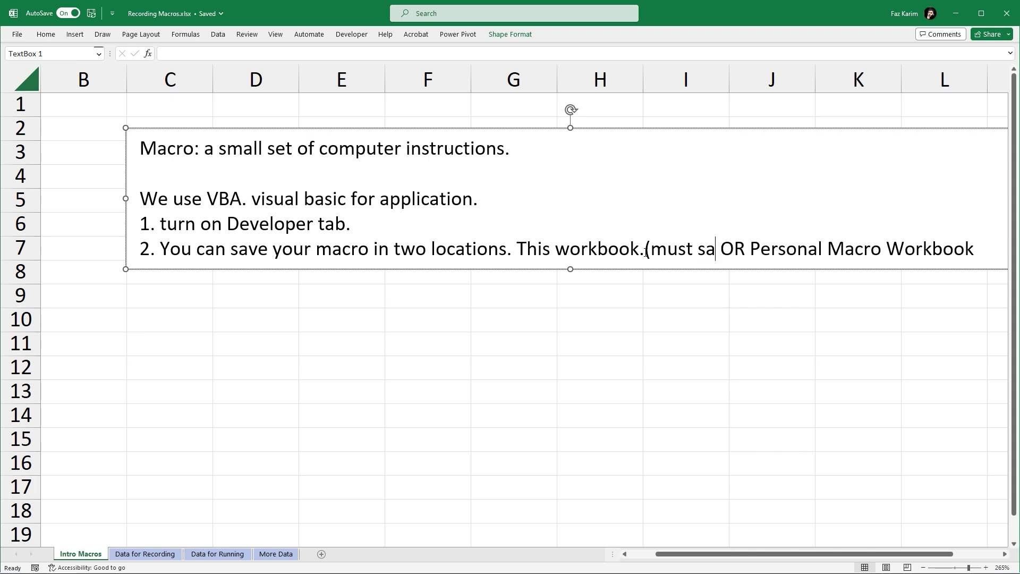
{"action": "type", "text": "ve as .xl"}
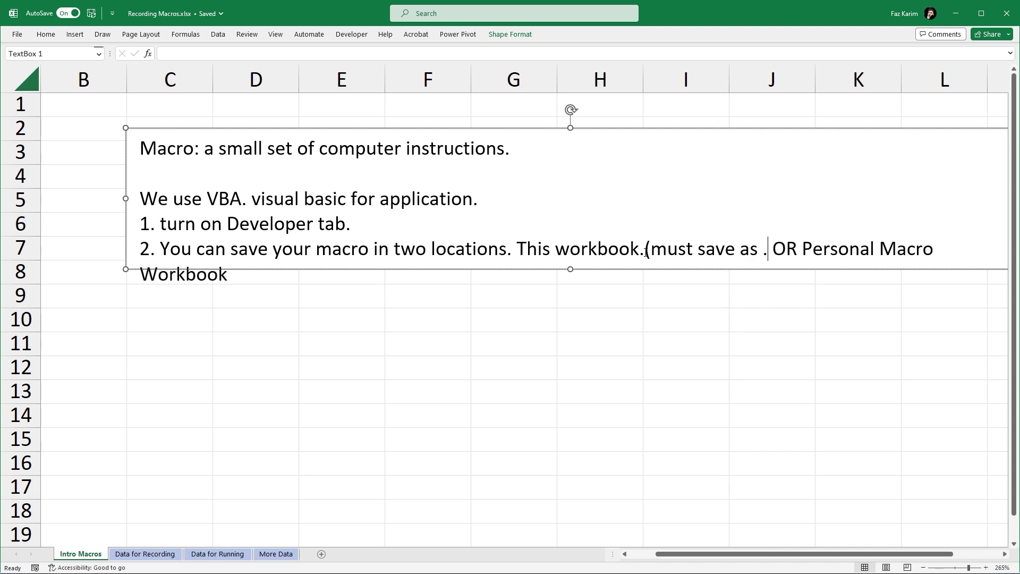
{"action": "type", "text": "sm)"}
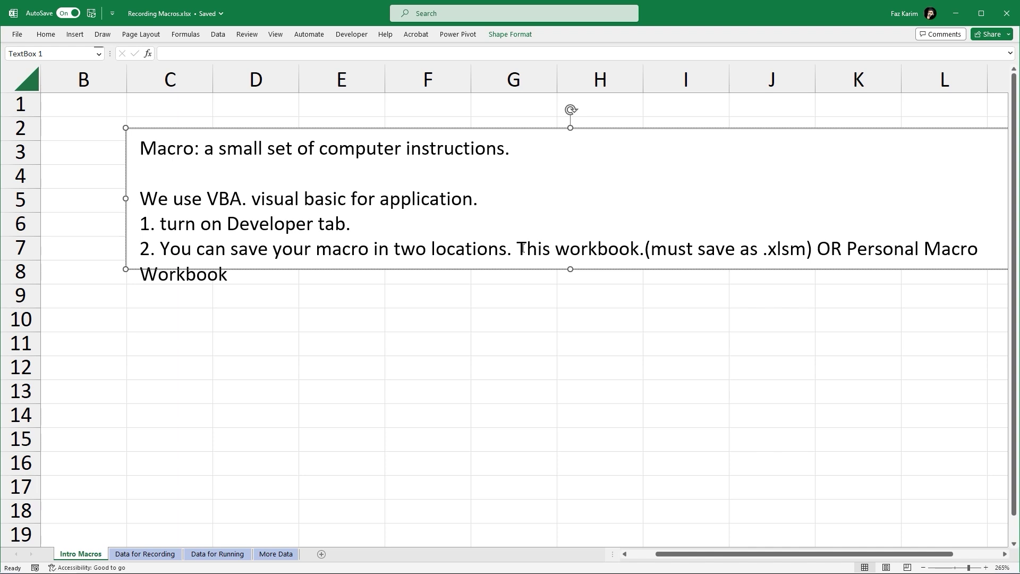
Make "This workbook.(must save as .xlsm)" bold and italic, and enlarge the text box to span about B2:M10.
{"action": "left_click_drag", "start_coordinate": [523, 248], "coordinate": [811, 250]}
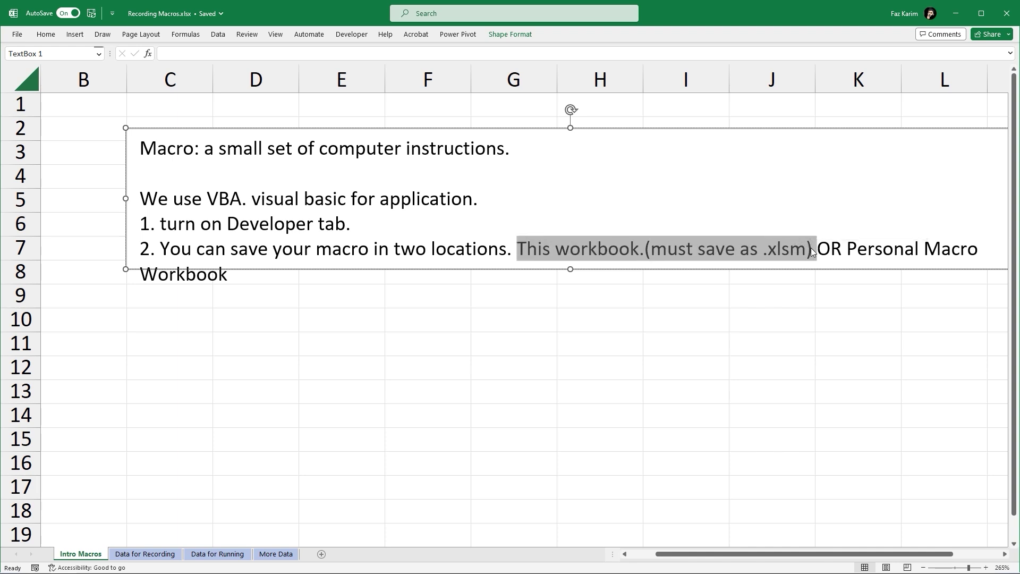
{"action": "key", "text": "ctrl+b"}
{"action": "key", "text": "ctrl+i"}
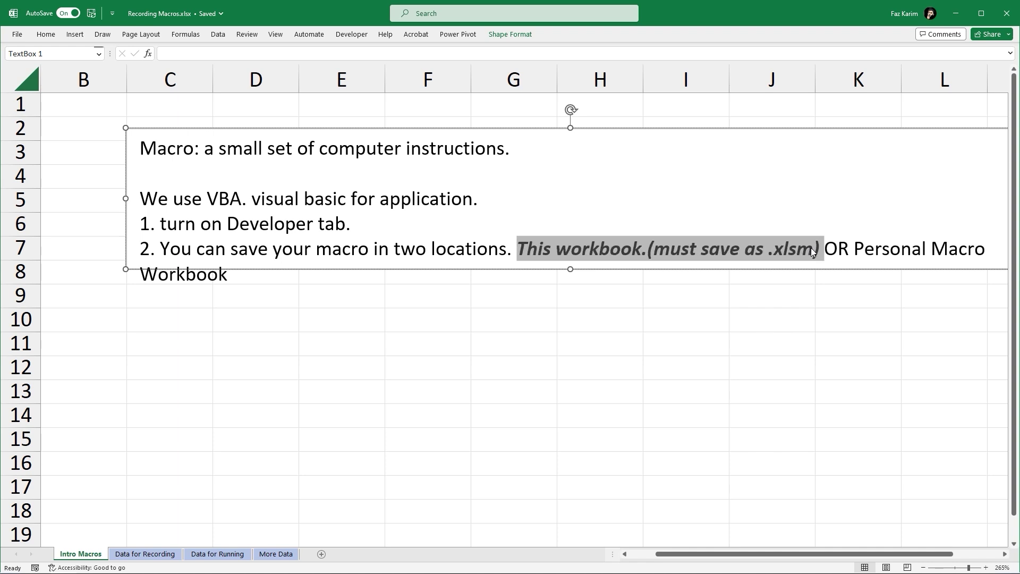
{"action": "left_click_drag", "start_coordinate": [570, 268], "coordinate": [569, 320]}
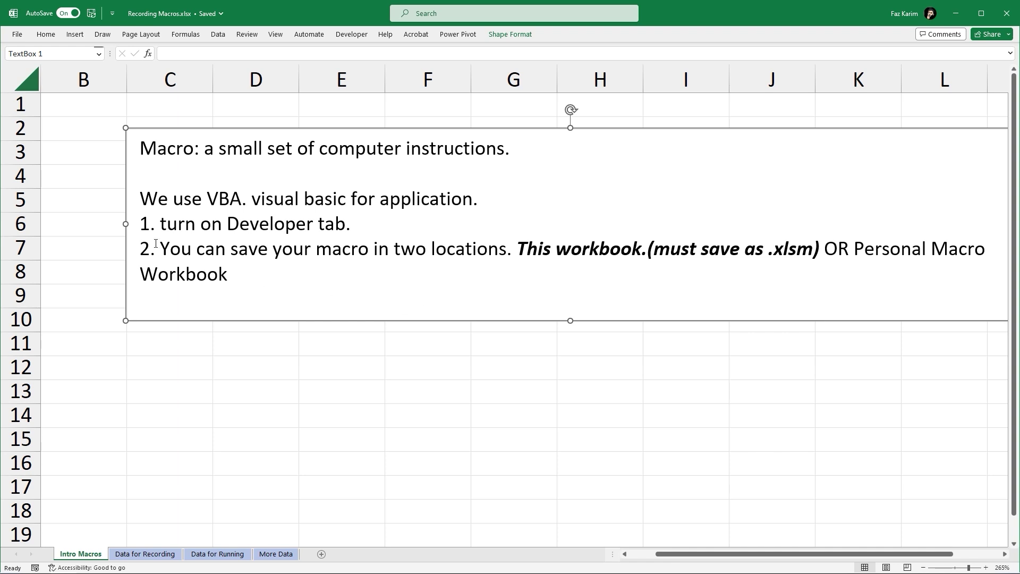
{"action": "left_click_drag", "start_coordinate": [125, 224], "coordinate": [48, 223]}
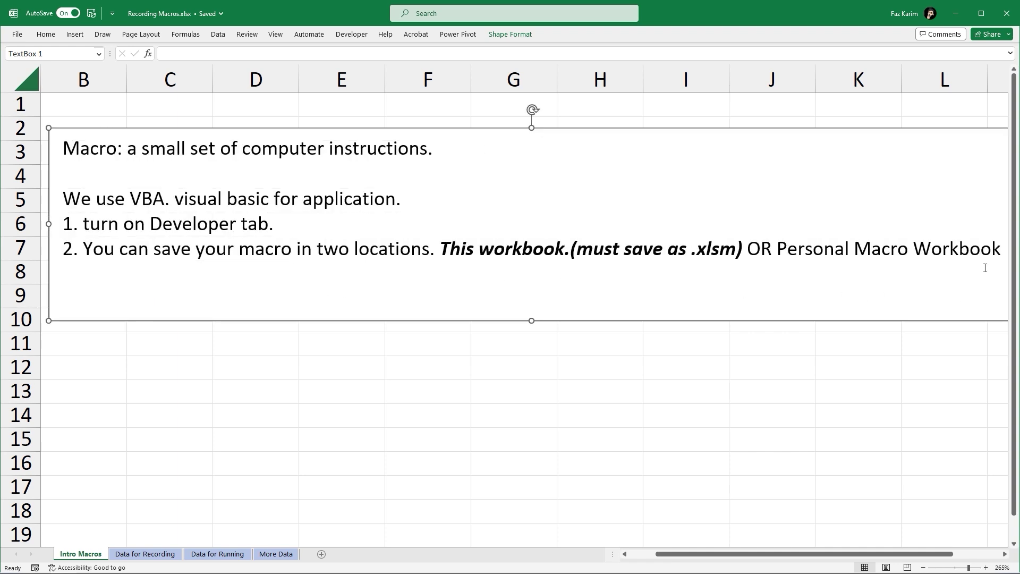
Append "... this macro can be used across all workbooks." after "Personal Macro Workbook" in item 2.
{"action": "left_click", "coordinate": [1004, 250]}
{"action": "type", "text": "..."}
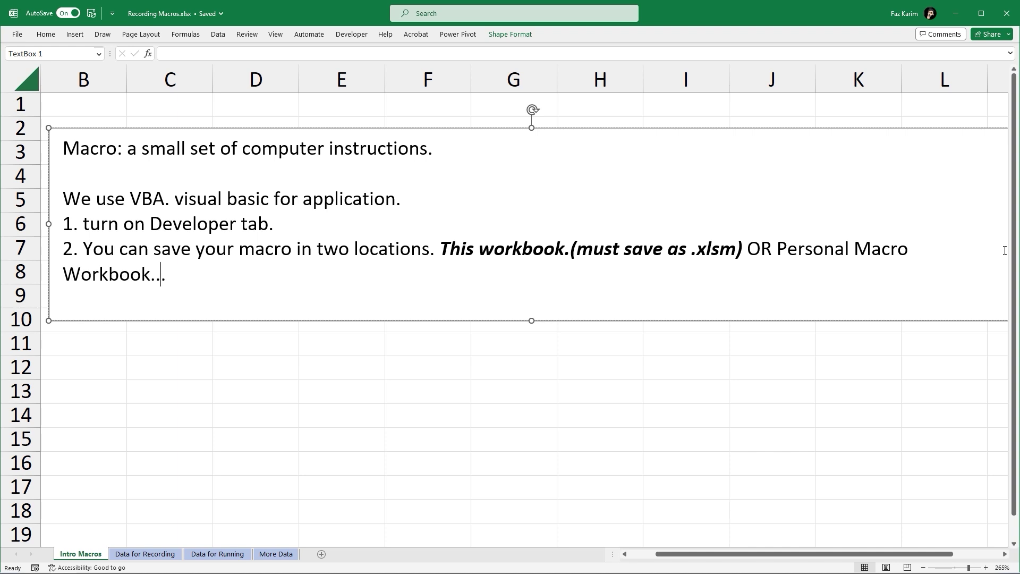
{"action": "type", "text": " this macro can be used ac"}
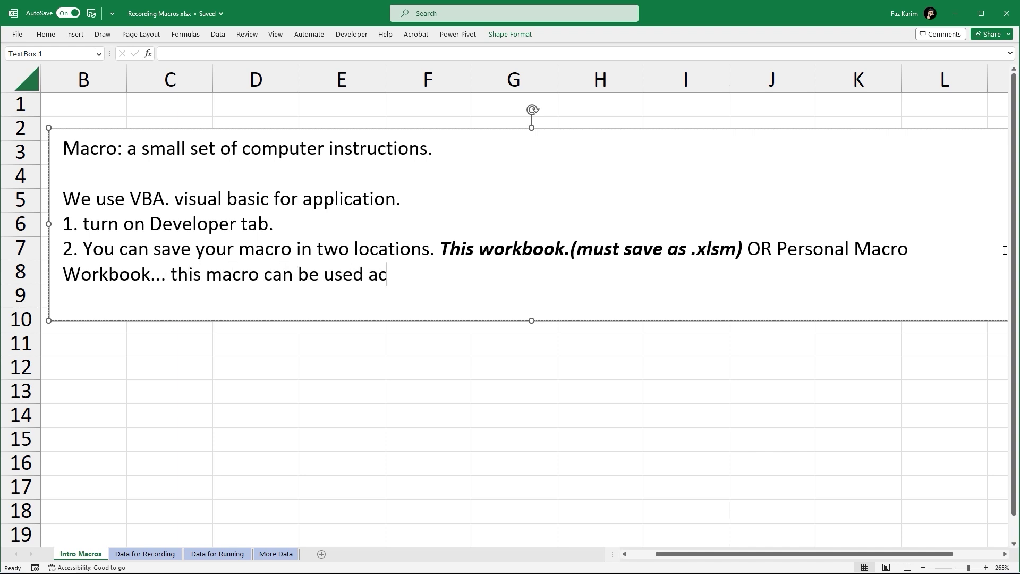
{"action": "type", "text": "ross all workbooks."}
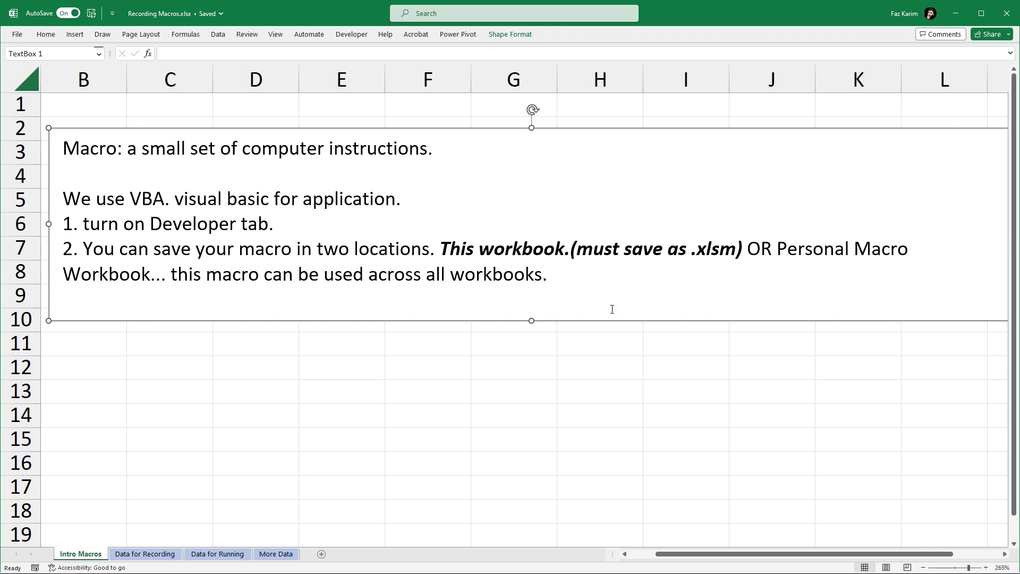
Unhide the PERSONAL.XLSB workbook to show where personal macros are stored, and hide it again.
{"action": "left_click", "coordinate": [271, 42]}
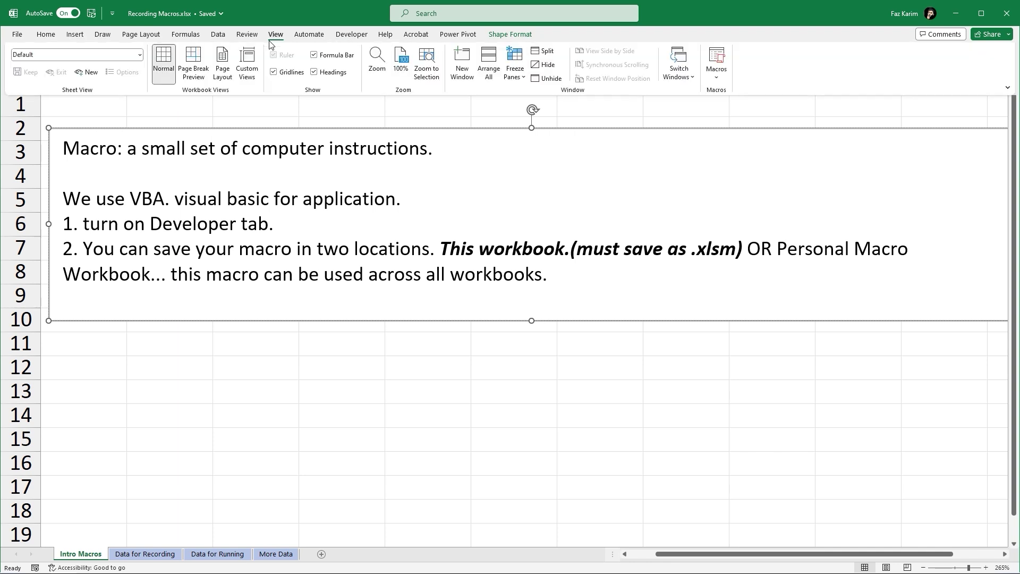
{"action": "left_click", "coordinate": [534, 79]}
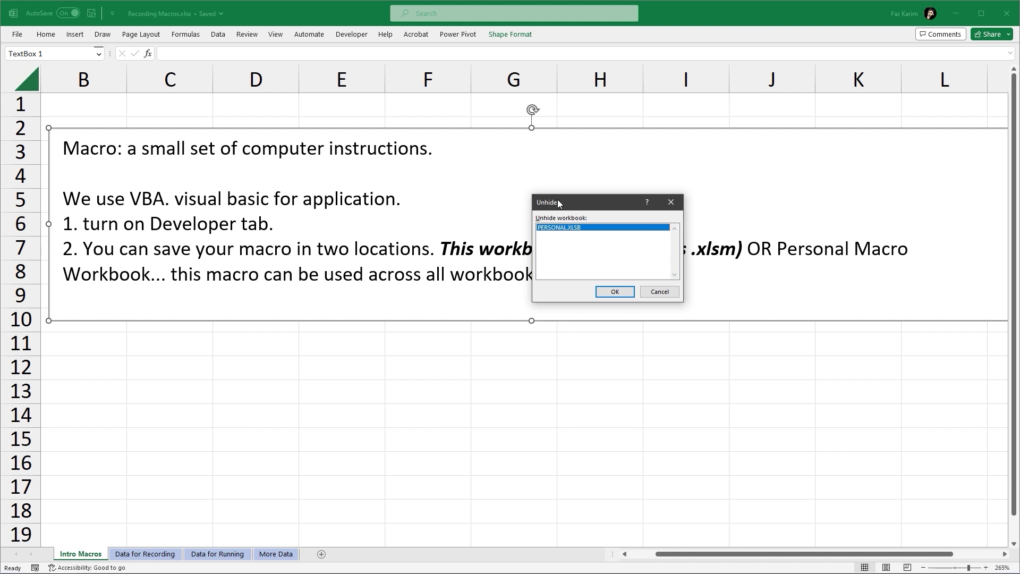
{"action": "left_click", "coordinate": [632, 294]}
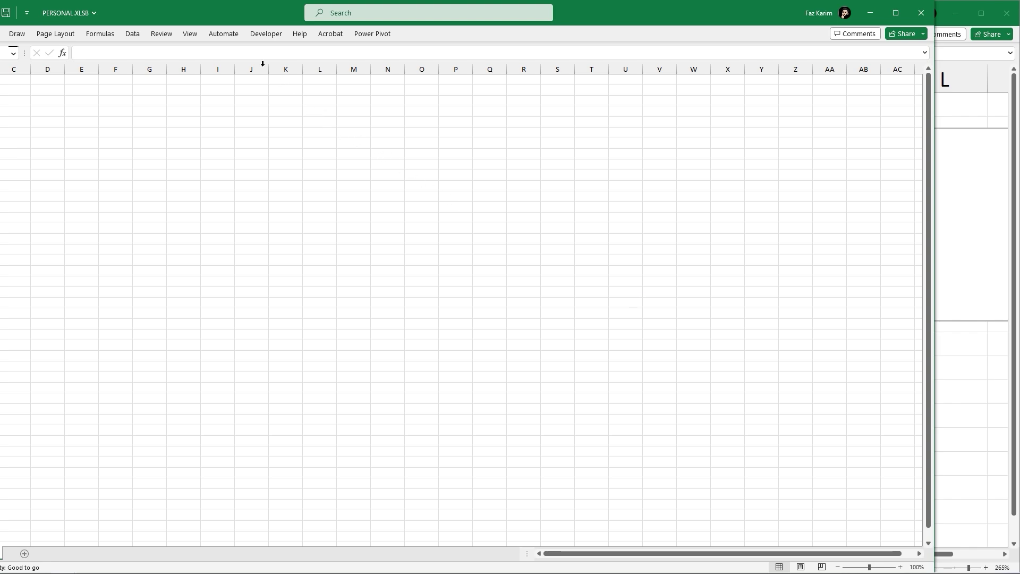
{"action": "left_click", "coordinate": [192, 34]}
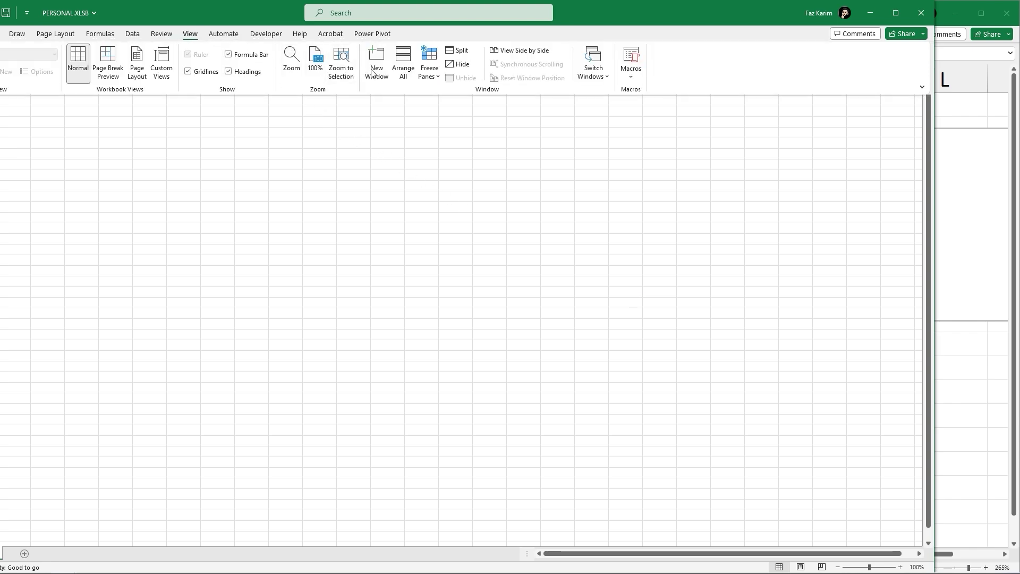
{"action": "left_click", "coordinate": [469, 67]}
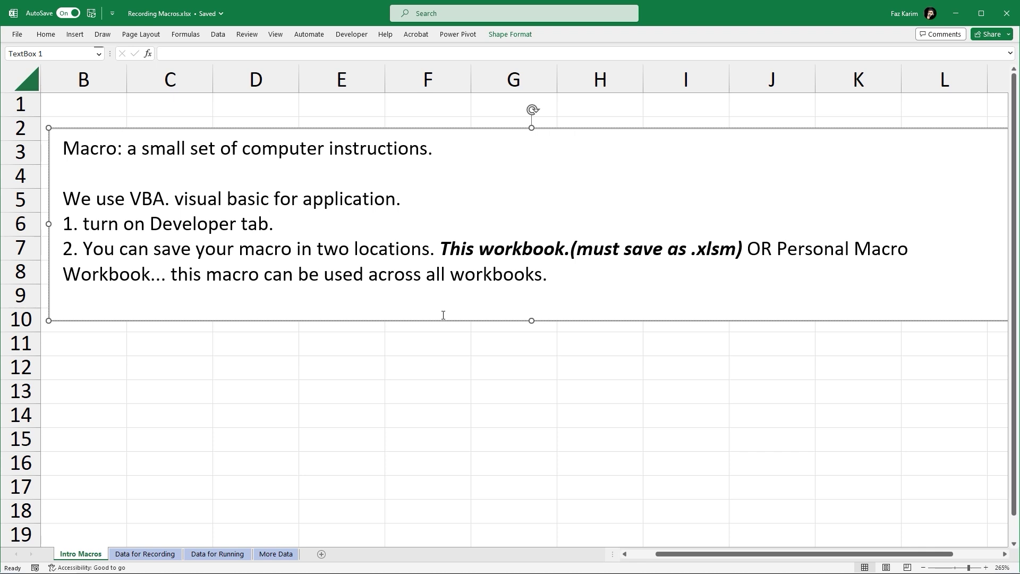
Add "3. Absolute ref - the macro will run exactly how it was recorded." as a new line below item 2.
{"action": "key", "text": "Return"}
{"action": "type", "text": "3. Absolute ref "}
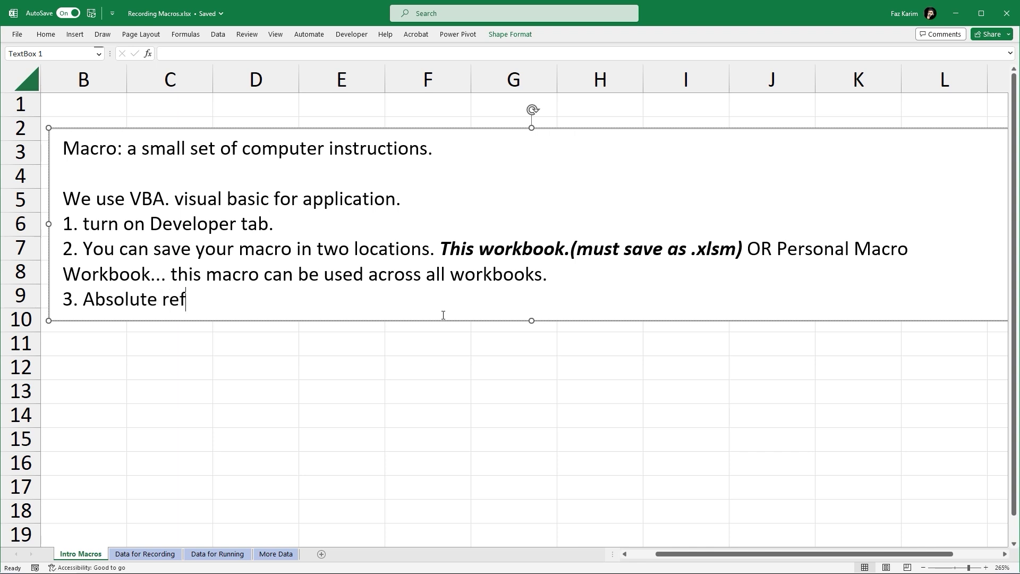
{"action": "type", "text": "- the macro will run e"}
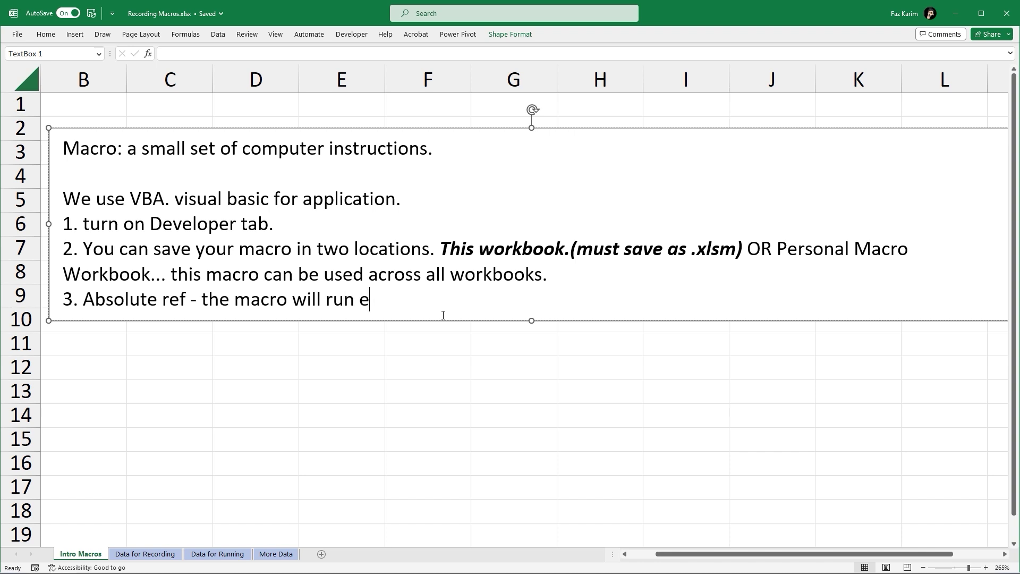
{"action": "type", "text": "xactly how it"}
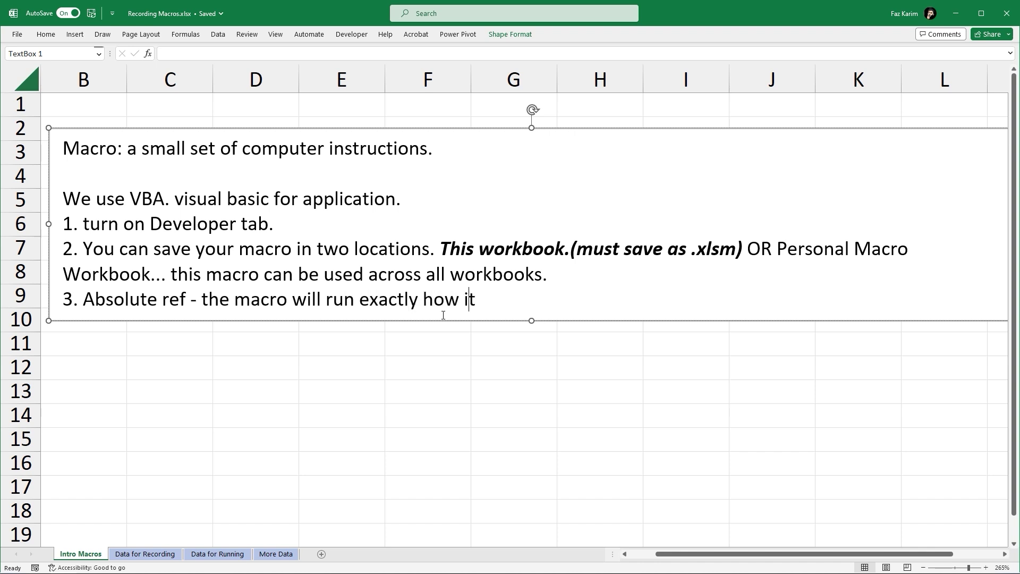
{"action": "type", "text": " was recorded."}
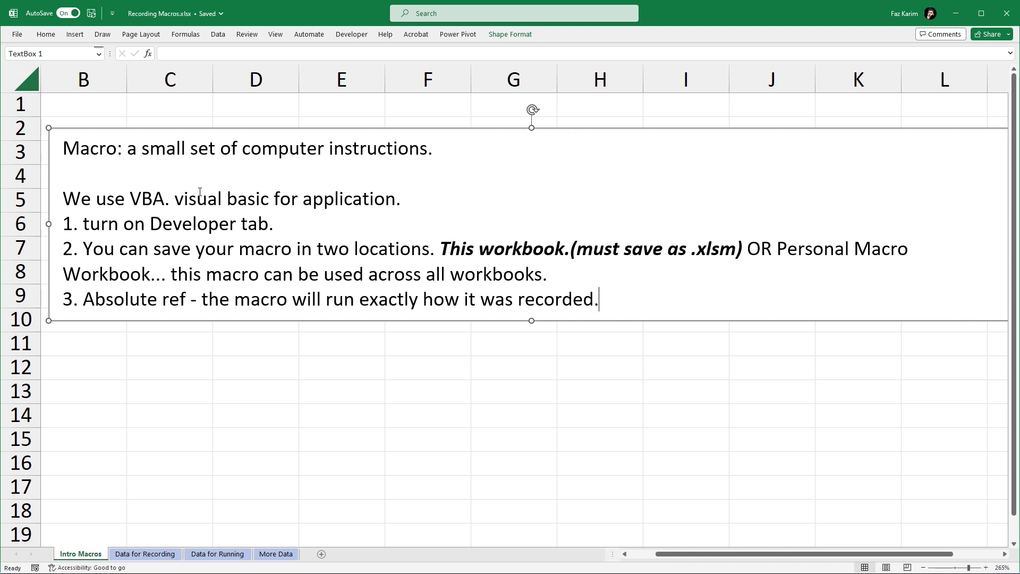
Move the notes text box down to start in row 4 so that cells A1:A3 are free, and select A3.
{"action": "left_click_drag", "start_coordinate": [205, 130], "coordinate": [202, 184]}
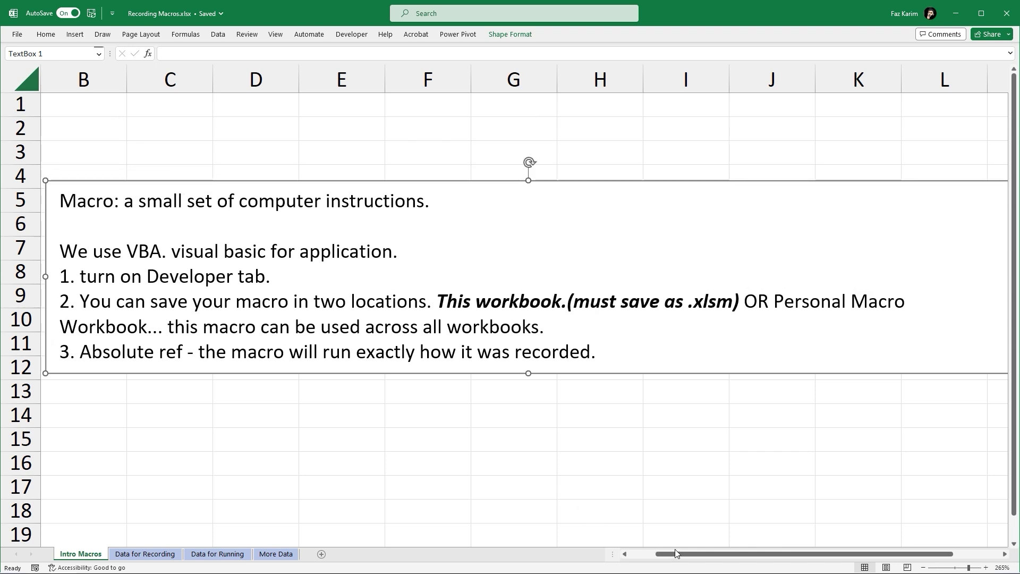
{"action": "left_click_drag", "start_coordinate": [675, 554], "coordinate": [645, 557]}
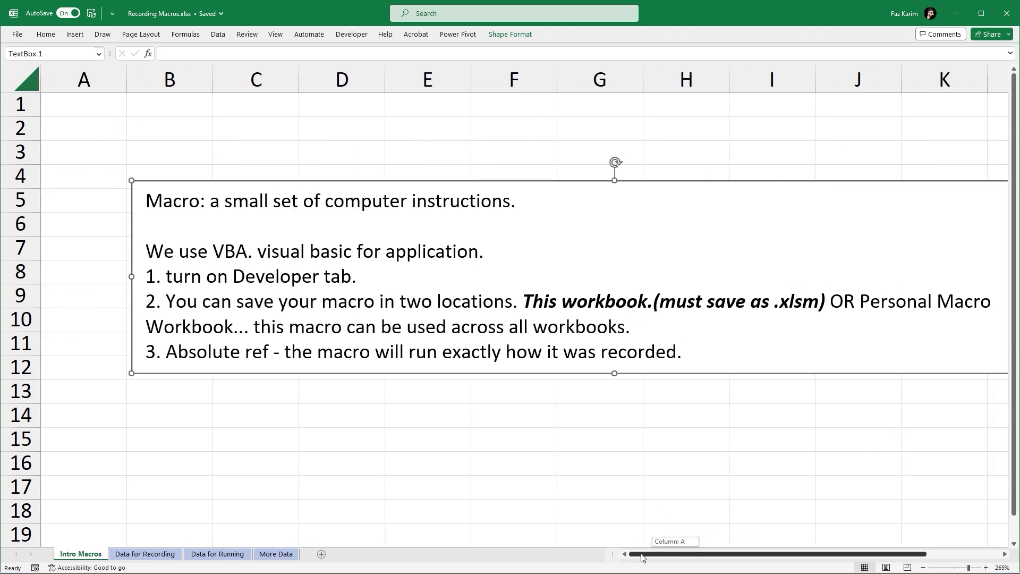
{"action": "left_click", "coordinate": [50, 110]}
{"action": "left_click", "coordinate": [61, 132]}
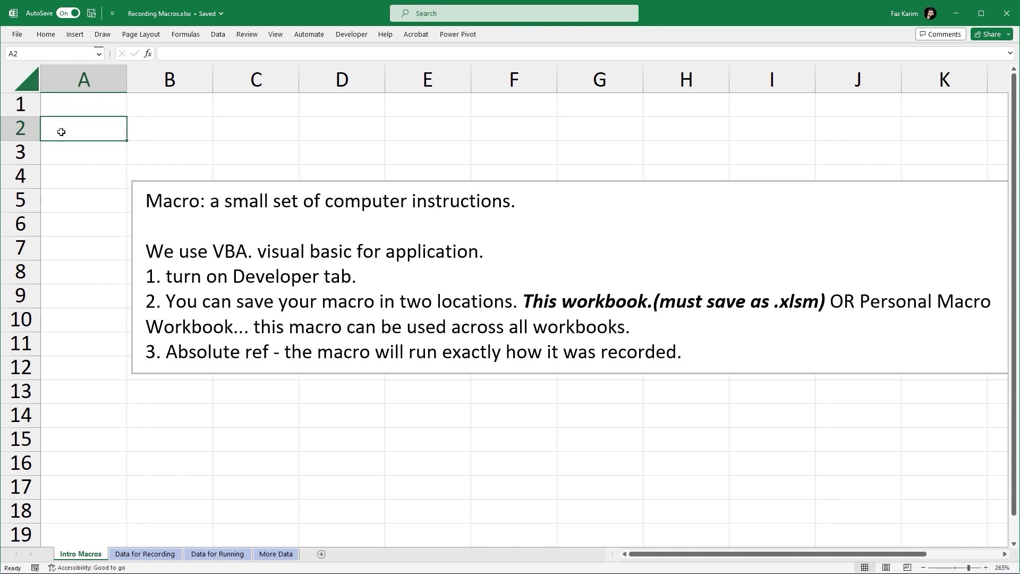
{"action": "left_click", "coordinate": [76, 152]}
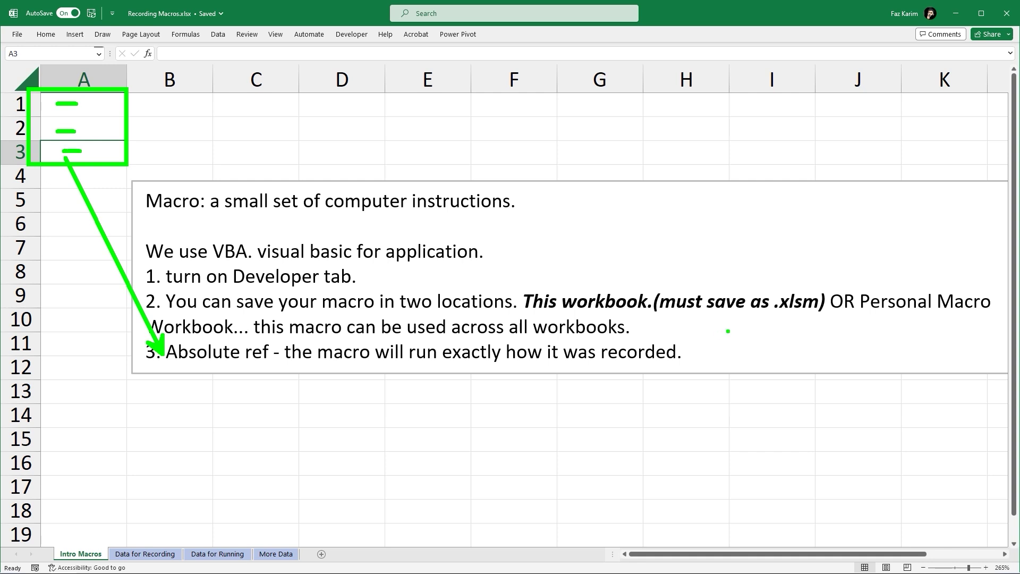
Continue item 3 with "Relative Ref -" on the same line and locate the Use Relative References option without enabling it.
{"action": "left_click", "coordinate": [721, 354]}
{"action": "key", "text": "Return"}
{"action": "type", "text": "4"}
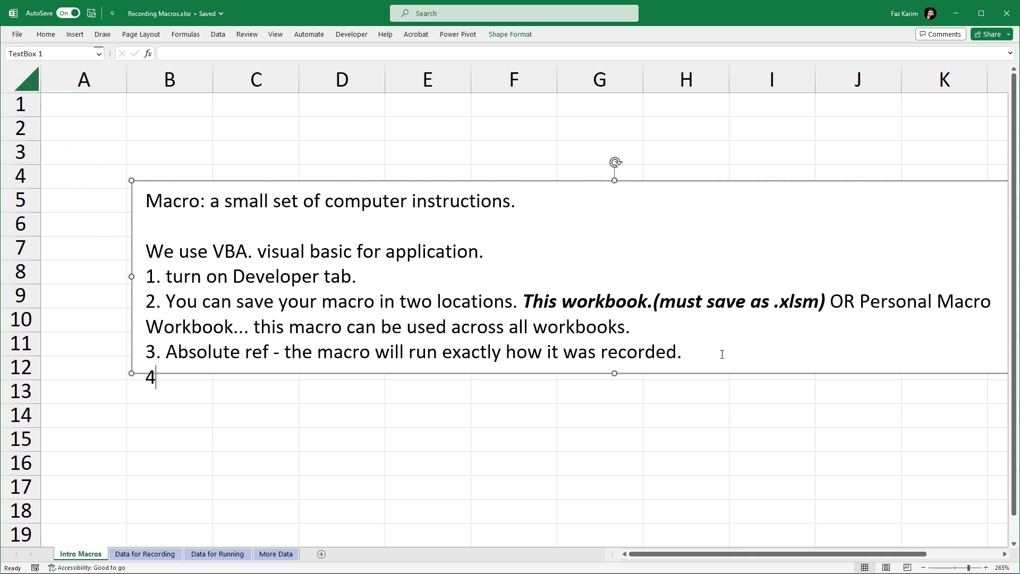
{"action": "key", "text": "BackSpace"}
{"action": "key", "text": "BackSpace"}
{"action": "type", "text": "Relative Ref -"}
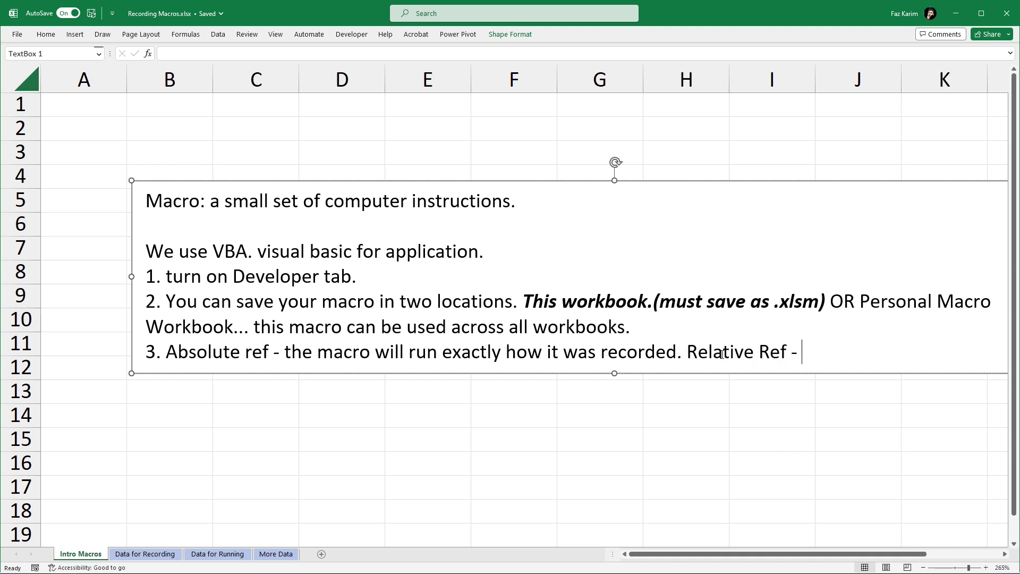
{"action": "left_click", "coordinate": [353, 35]}
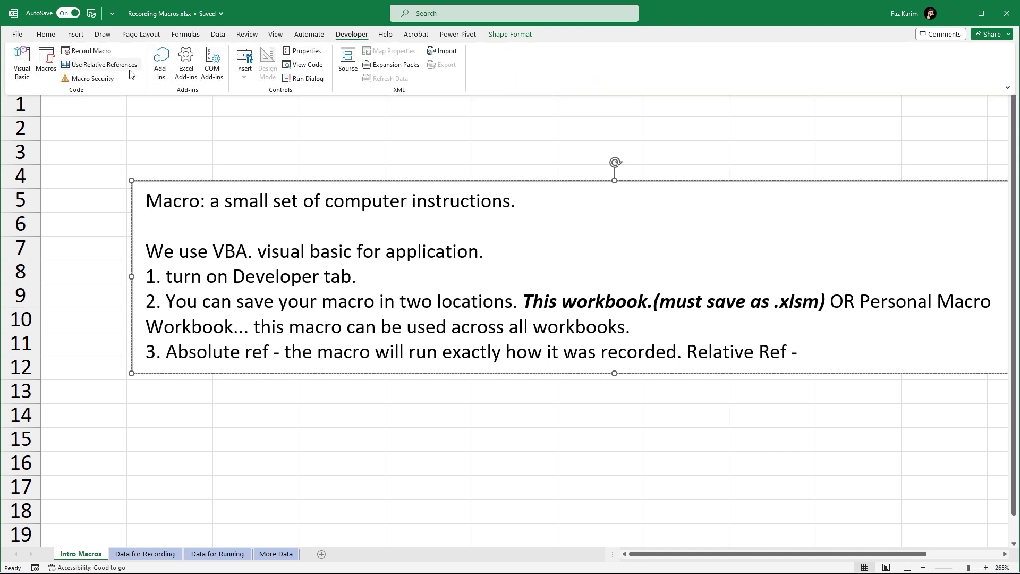
{"action": "left_click", "coordinate": [819, 350]}
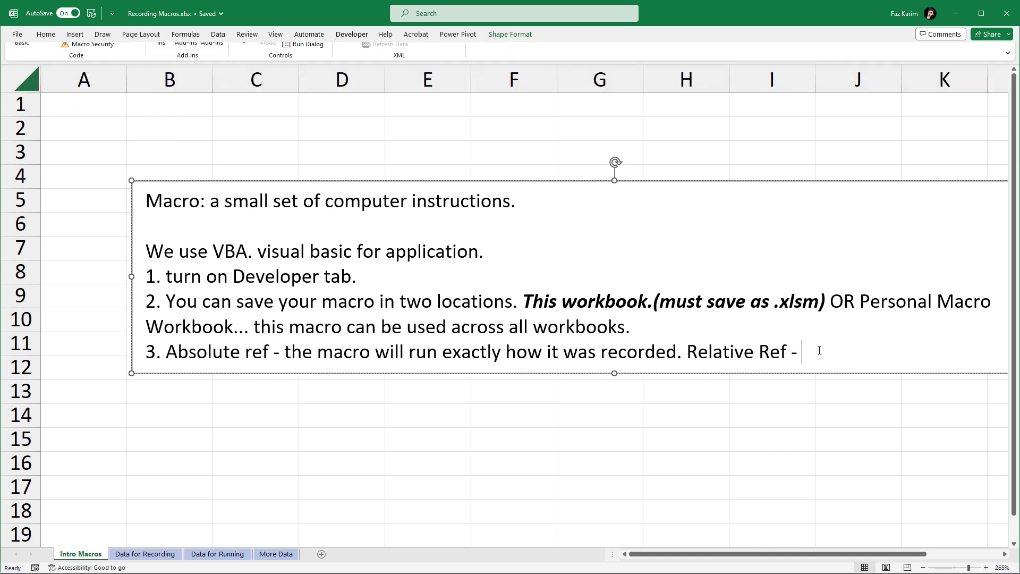
Complete the Relative Ref note in item 3 with "the macro will run relative to your cell address box location".
{"action": "type", "text": "the macr"}
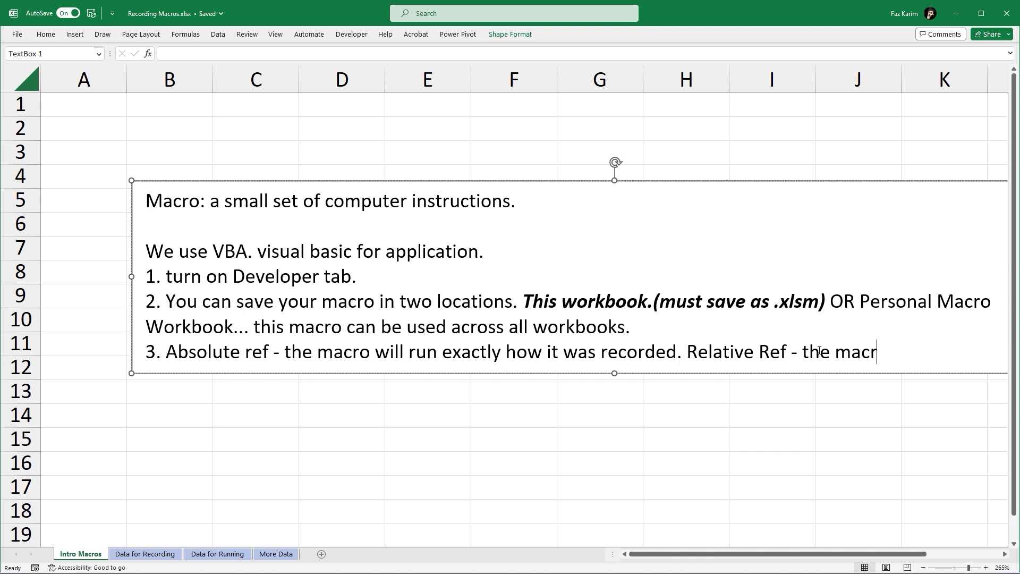
{"action": "type", "text": "o will run rel"}
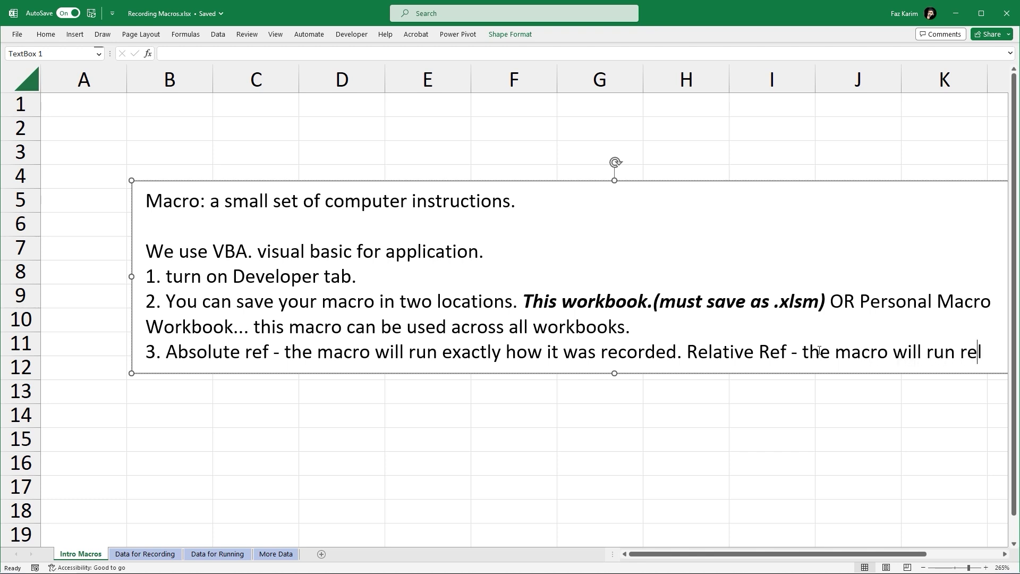
{"action": "type", "text": "ativ"}
{"action": "type", "text": "your cell adde"}
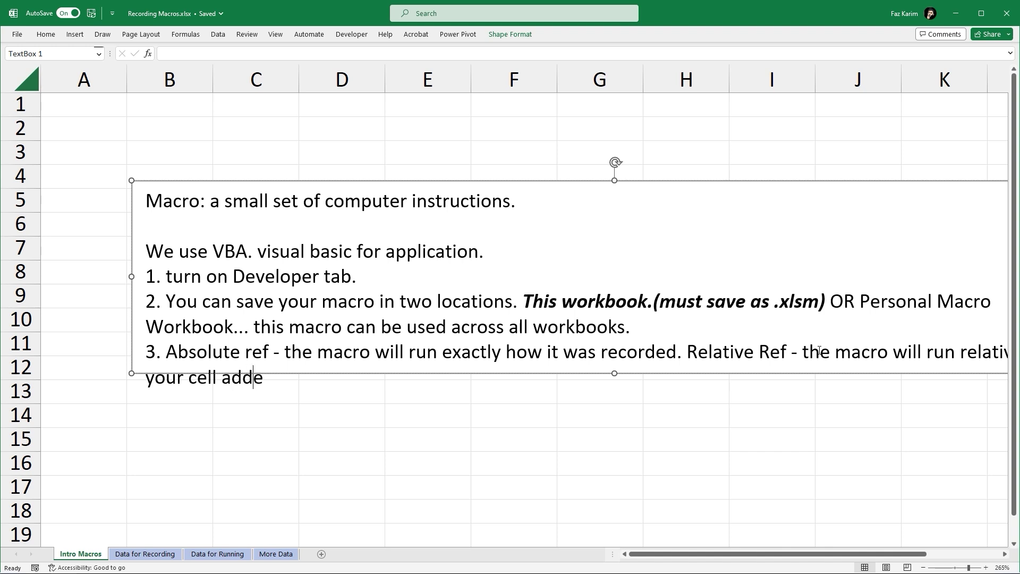
{"action": "type", "text": "r"}
{"action": "key", "text": "Right"}
{"action": "type", "text": "ss box loc"}
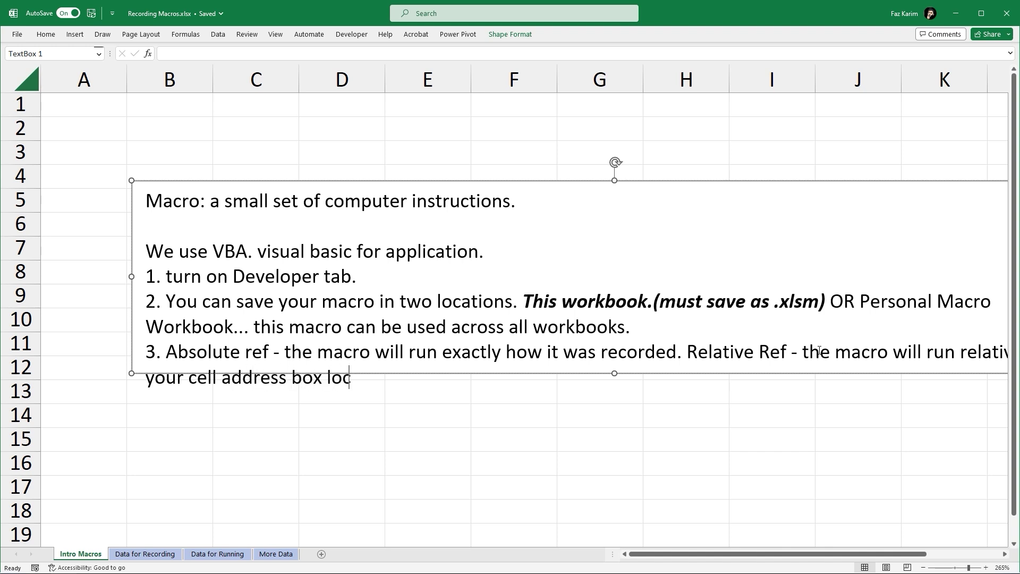
{"action": "type", "text": "ation"}
{"action": "left_click", "coordinate": [77, 101]}
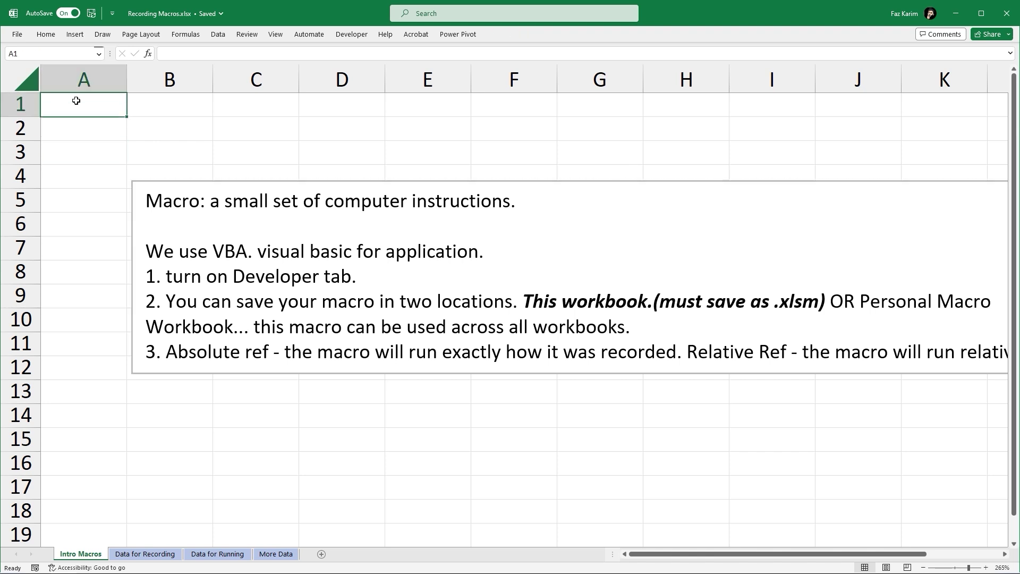
{"action": "left_click", "coordinate": [79, 128]}
{"action": "left_click", "coordinate": [81, 151]}
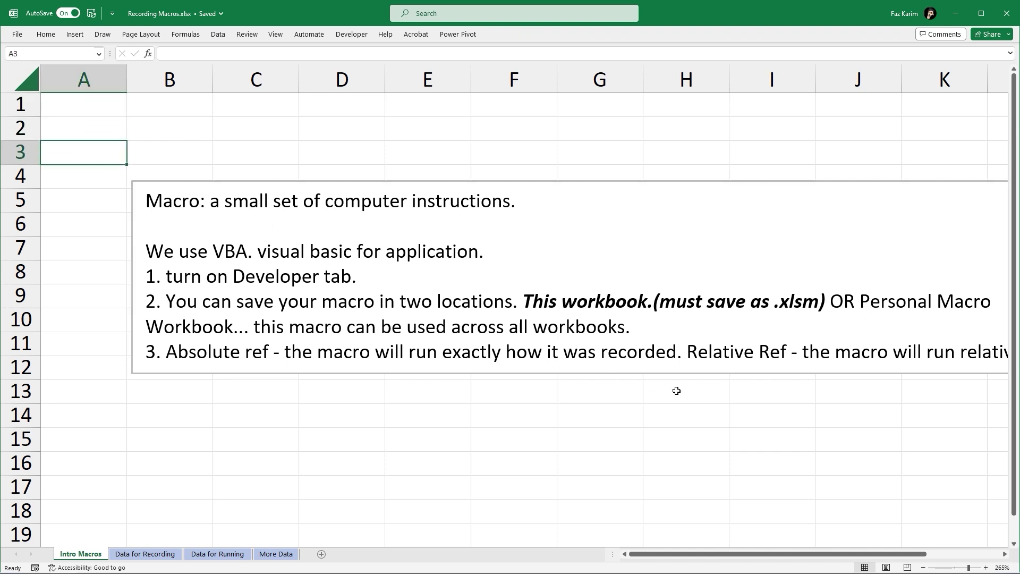
{"action": "left_click", "coordinate": [696, 396]}
{"action": "left_click", "coordinate": [701, 414]}
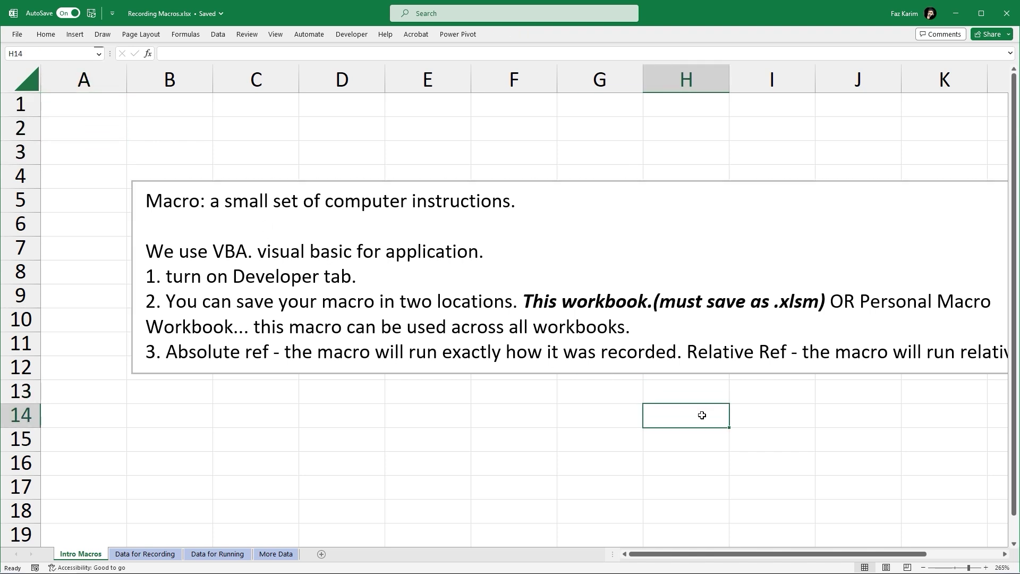
{"action": "left_click", "coordinate": [710, 444]}
Make "Relative Ref" in item 3 of the notes bold.
{"action": "left_click", "coordinate": [685, 350]}
{"action": "left_click_drag", "start_coordinate": [685, 350], "coordinate": [791, 351]}
{"action": "key", "text": "ctrl+b"}
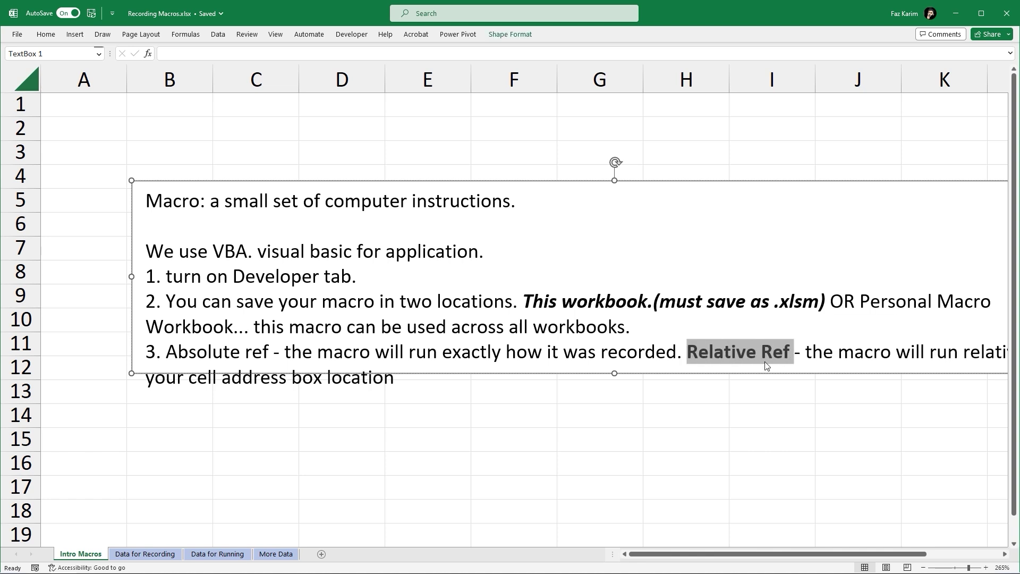
Enlarge the notes text box to span about A4:O14 so that all of item 3 fits inside.
{"action": "left_click_drag", "start_coordinate": [131, 276], "coordinate": [47, 271]}
{"action": "scroll", "coordinate": [392, 268], "scroll_direction": "down", "scroll_amount": 3}
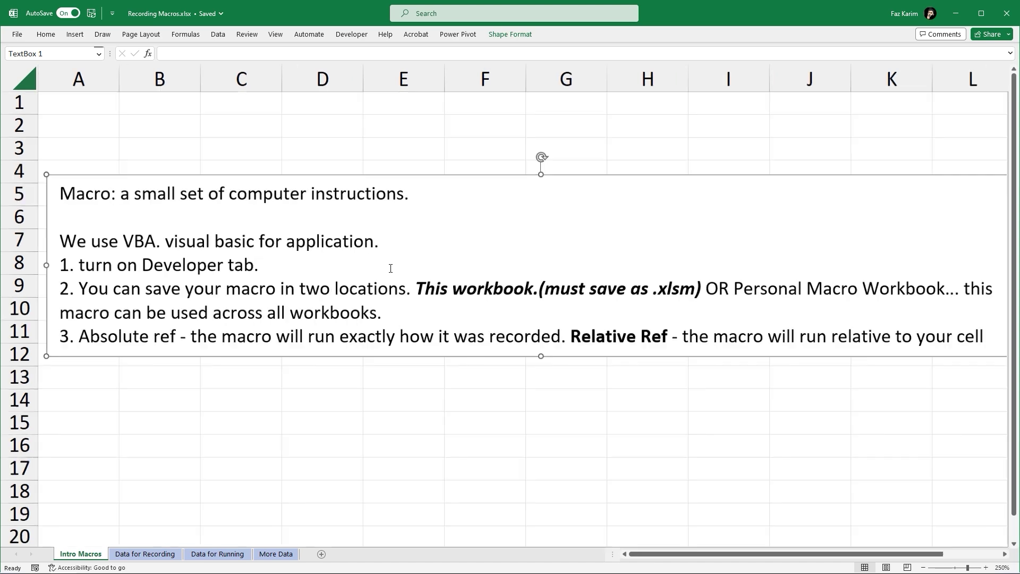
{"action": "left_click_drag", "start_coordinate": [908, 239], "coordinate": [978, 239]}
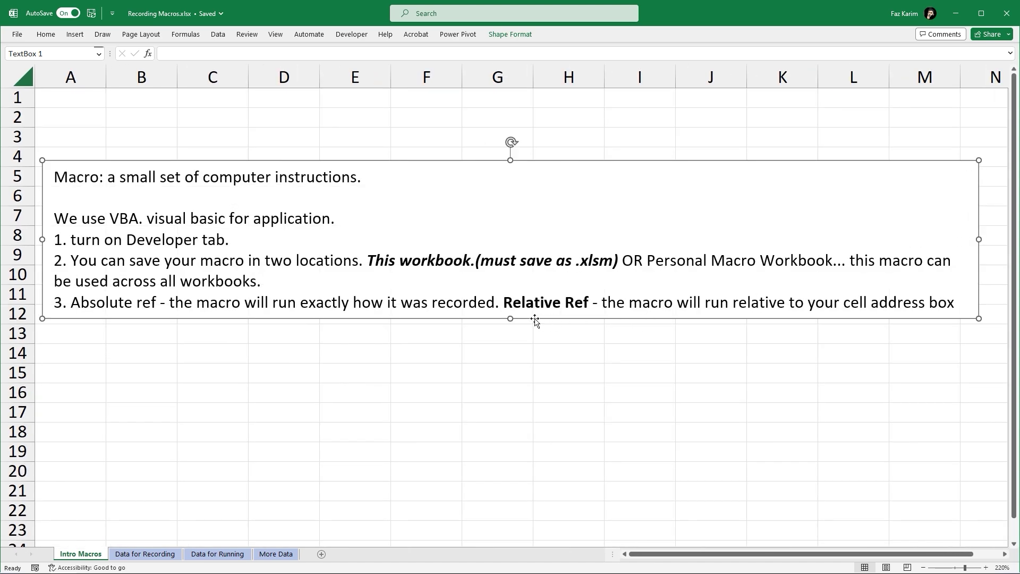
{"action": "left_click_drag", "start_coordinate": [510, 319], "coordinate": [508, 349]}
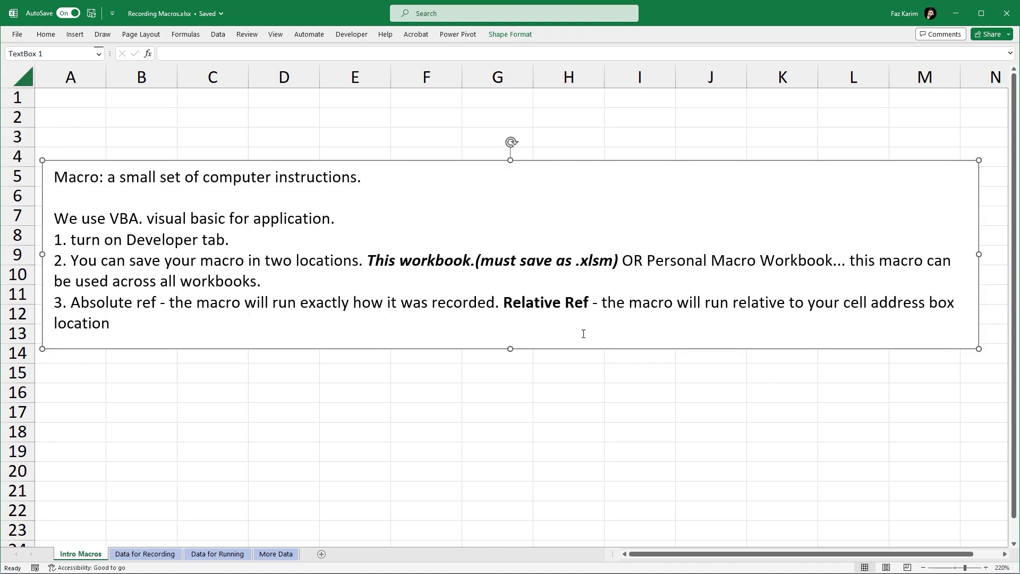
{"action": "left_click", "coordinate": [994, 253]}
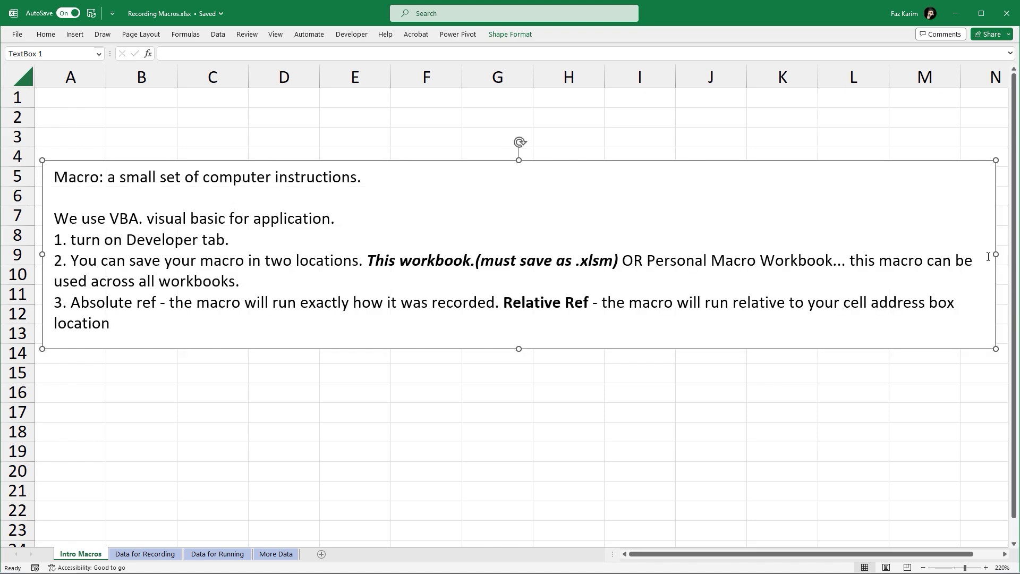
{"action": "scroll", "coordinate": [978, 257], "scroll_direction": "down", "scroll_amount": 1}
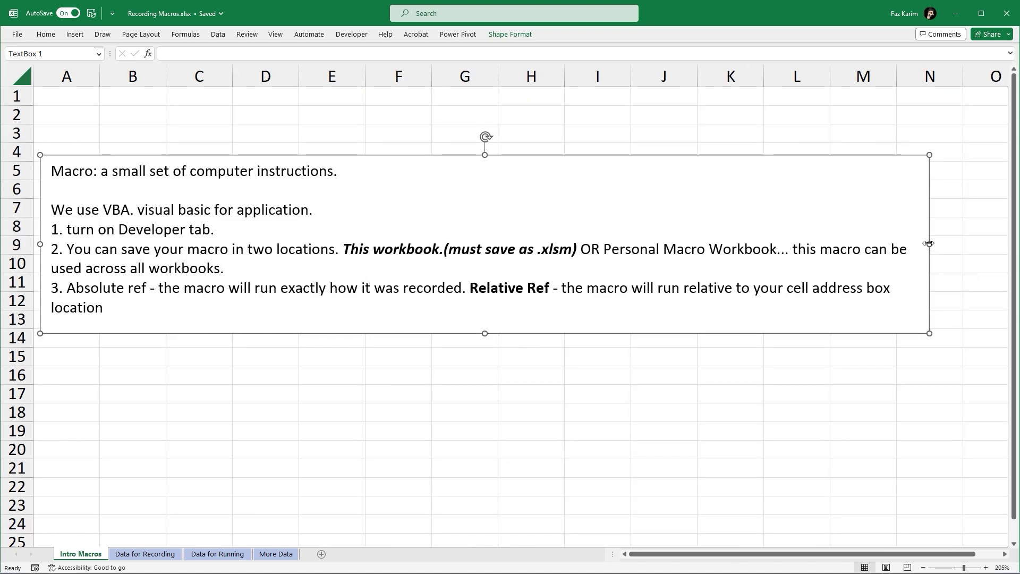
{"action": "left_click_drag", "start_coordinate": [929, 244], "coordinate": [973, 244]}
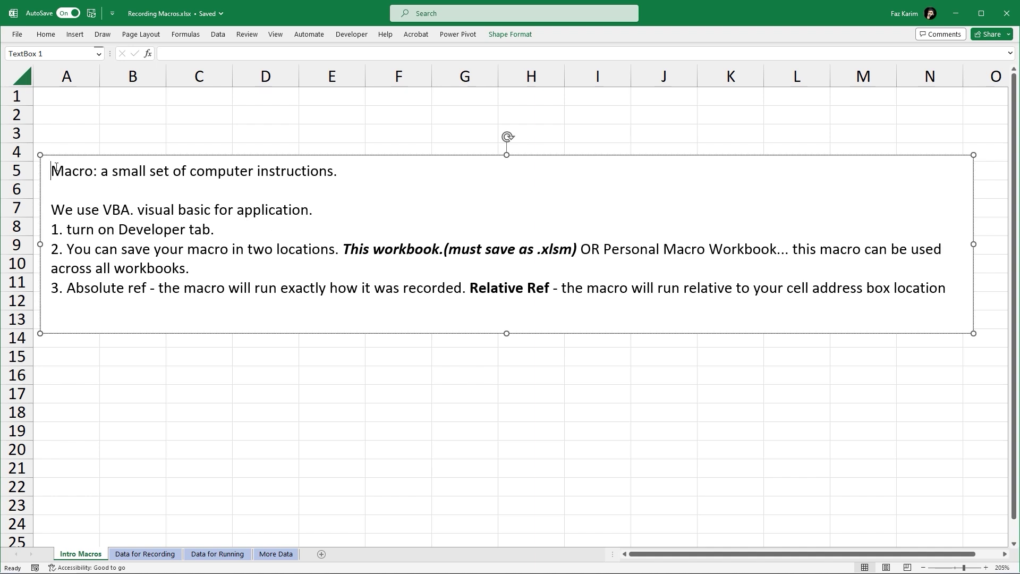
Insert "Header: Name, Company, Current date." and a blank line above the macro definition in the notes, and select cell A1.
{"action": "key", "text": "Return"}
{"action": "key", "text": "Return"}
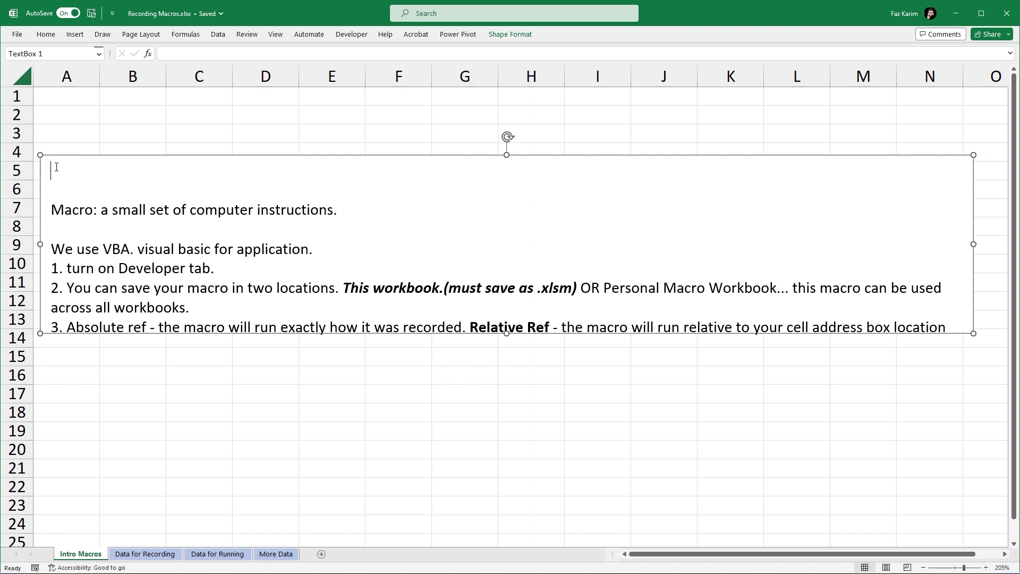
{"action": "type", "text": "Header: F"}
{"action": "key", "text": "BackSpace"}
{"action": "type", "text": "Name, "}
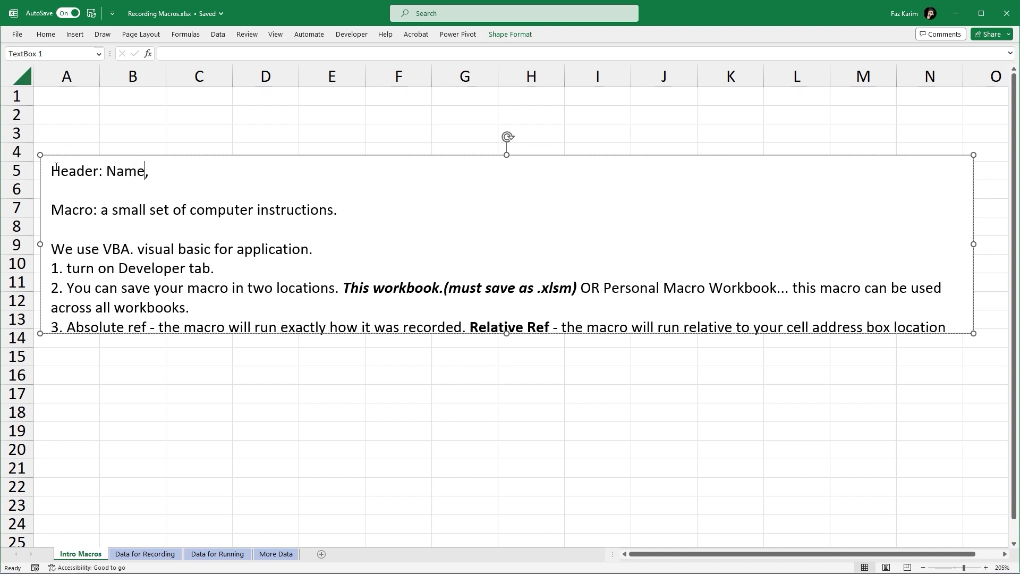
{"action": "type", "text": "Company"}
{"action": "key", "text": "BackSpace"}
{"action": "type", "text": "m"}
{"action": "key", "text": "BackSpace"}
{"action": "key", "text": "BackSpace"}
{"action": "type", "text": ", Current date"}
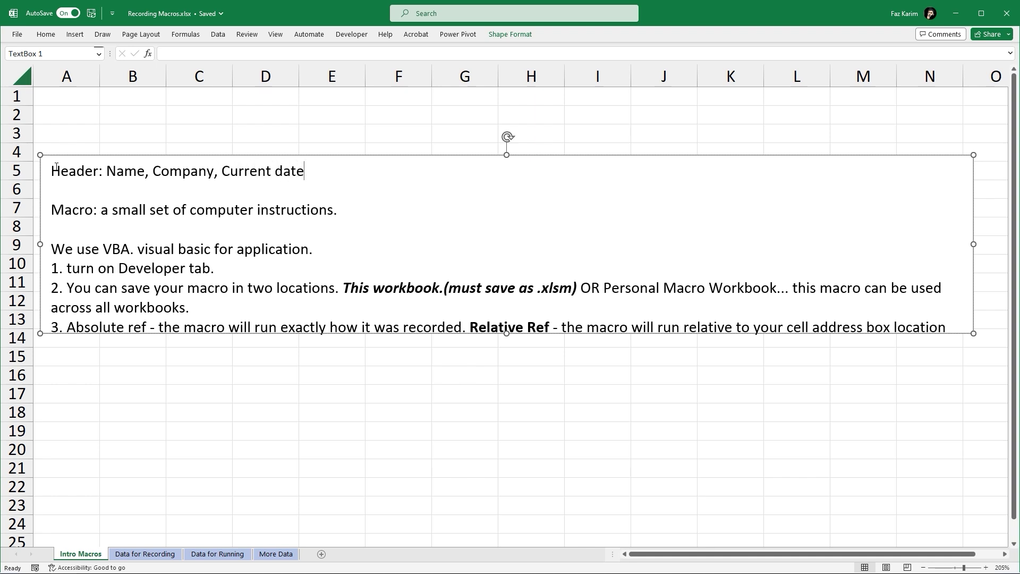
{"action": "type", "text": "."}
{"action": "left_click", "coordinate": [82, 98]}
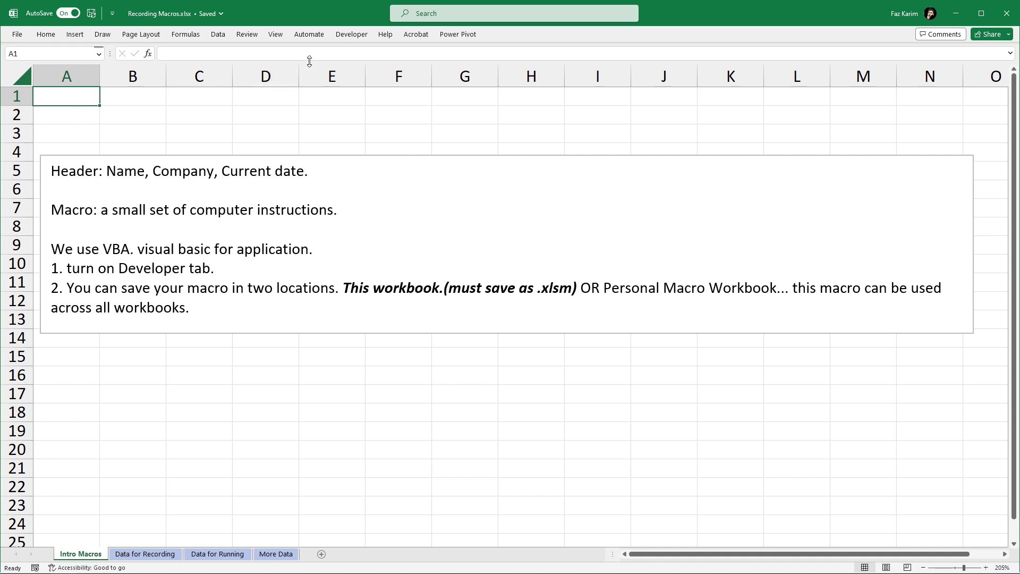
Set up a new macro recording named MyFirstMacro and assign it the shortcut Ctrl+Shift+F.
{"action": "left_click", "coordinate": [345, 35]}
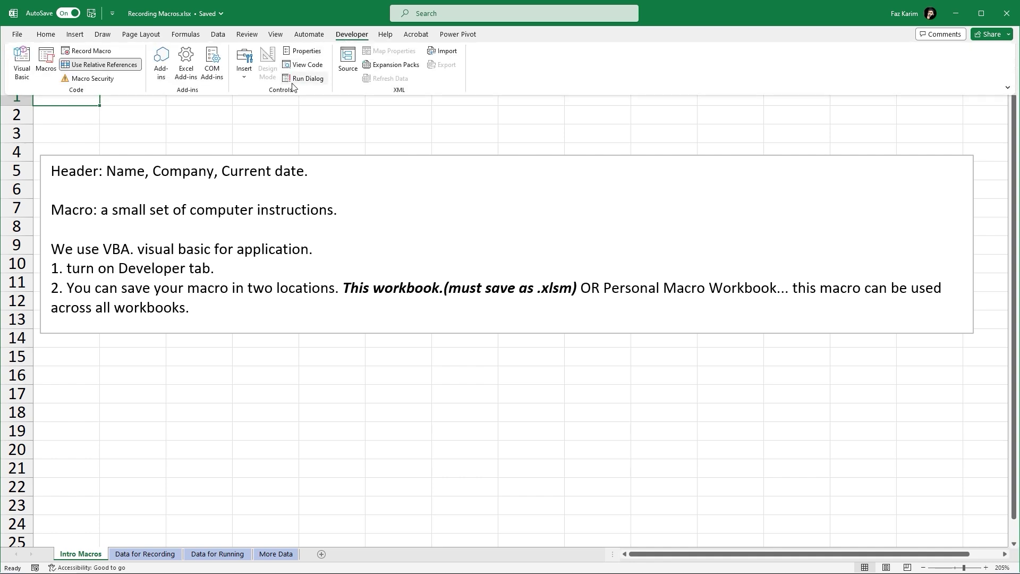
{"action": "left_click", "coordinate": [90, 56]}
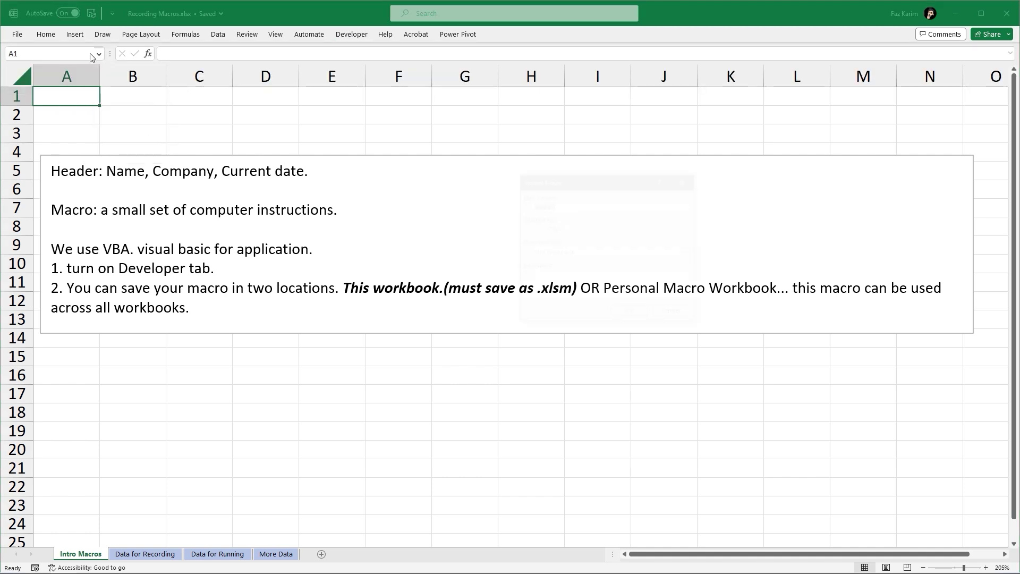
{"action": "key", "text": "BackSpace"}
{"action": "type", "text": "M"}
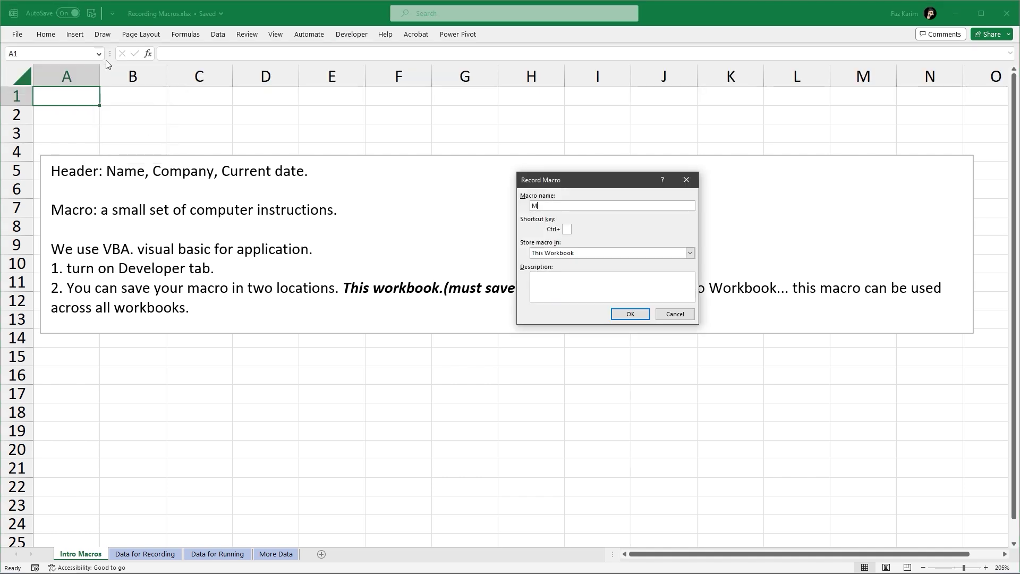
{"action": "type", "text": "yFirstMacr"}
{"action": "type", "text": "o"}
{"action": "type", "text": "F"}
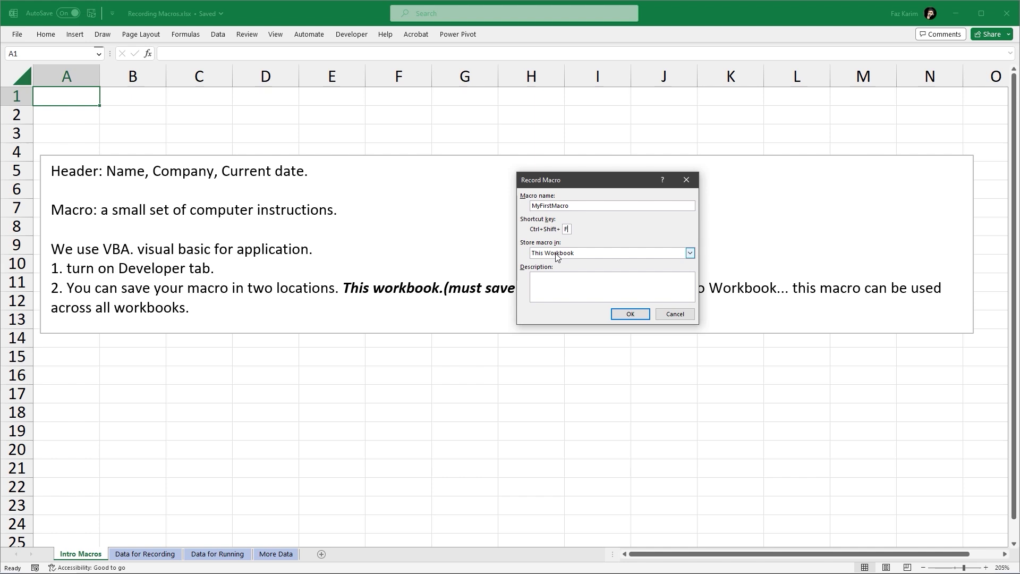
Add the macro description "a demo of a macro creation." and start the recording.
{"action": "left_click", "coordinate": [538, 276]}
{"action": "type", "text": "a demo of a macro creatoo"}
{"action": "key", "text": "BackSpace"}
{"action": "key", "text": "BackSpace"}
{"action": "type", "text": "ion"}
{"action": "left_click", "coordinate": [630, 315]}
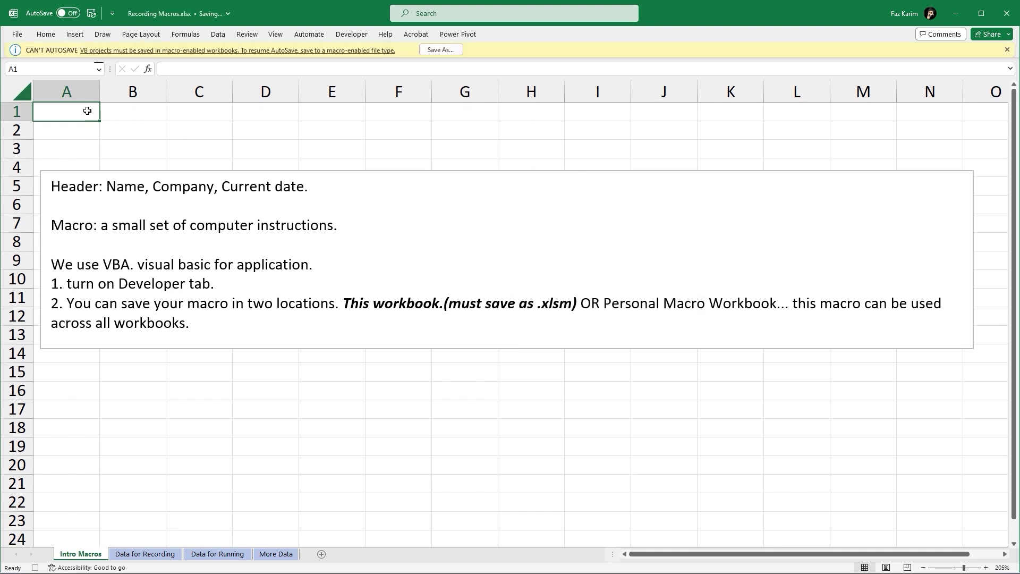
Record the header: enter the presenter's full name in A1, "Learnit!" in A2 and =today() in A3.
{"action": "type", "text": "Faz Karim"}
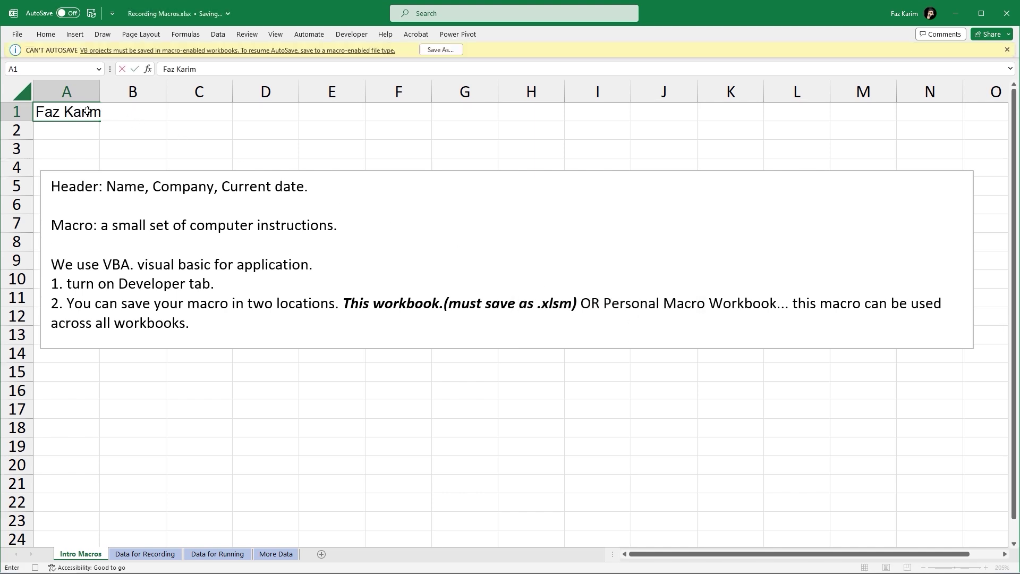
{"action": "key", "text": "Return"}
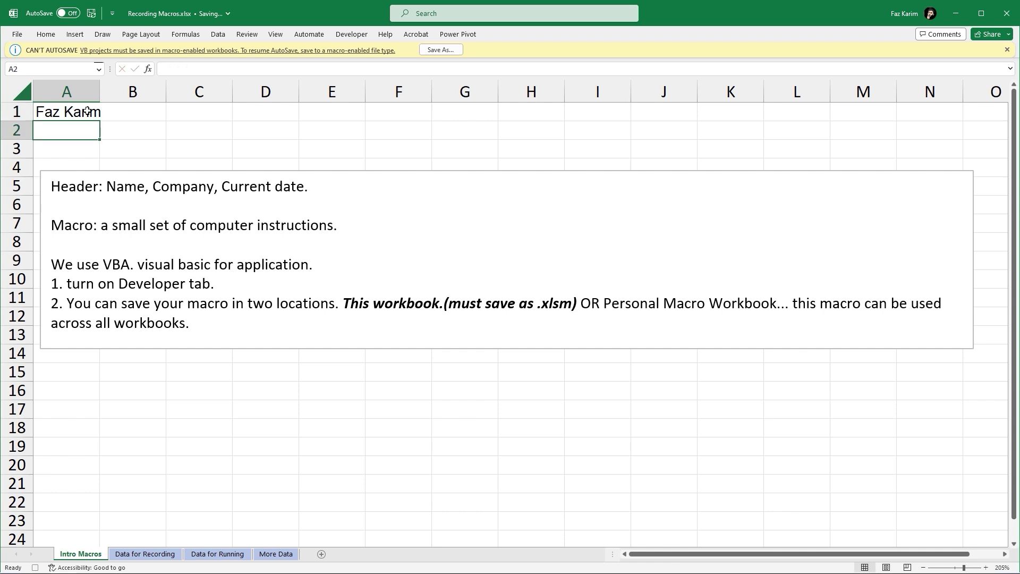
{"action": "type", "text": "Learnit"}
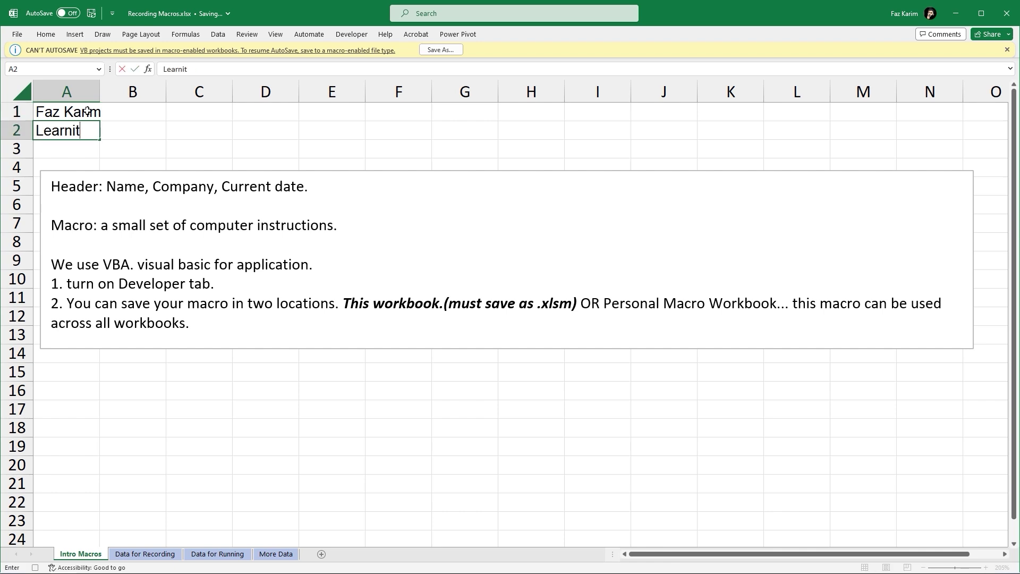
{"action": "type", "text": "!"}
{"action": "key", "text": "Return"}
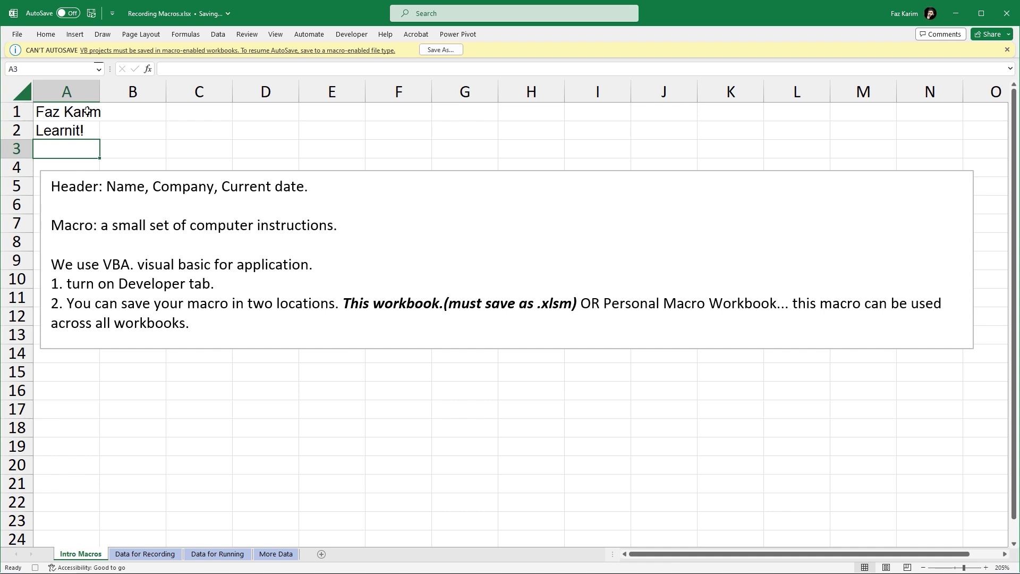
{"action": "type", "text": "=today"}
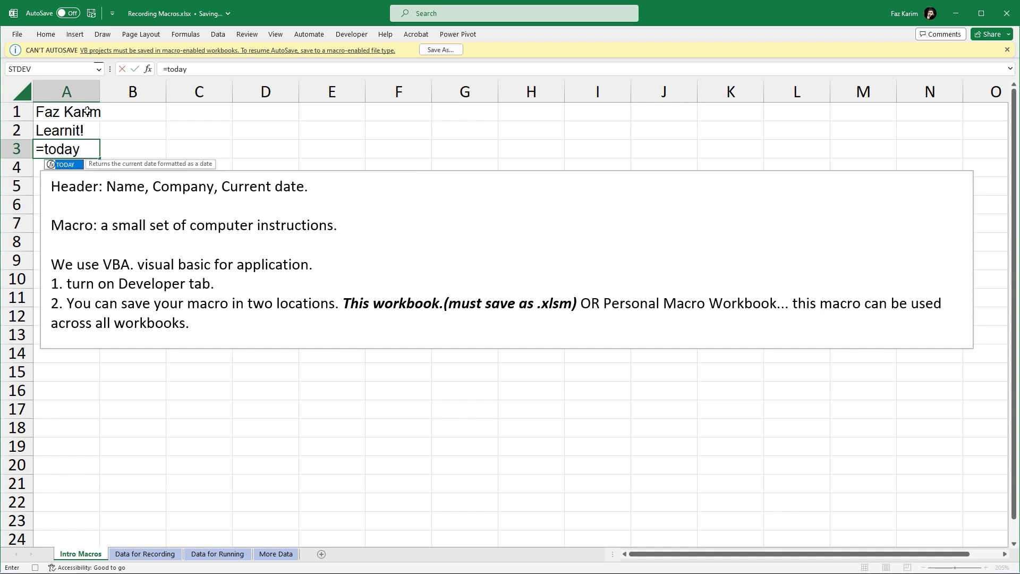
{"action": "type", "text": "()"}
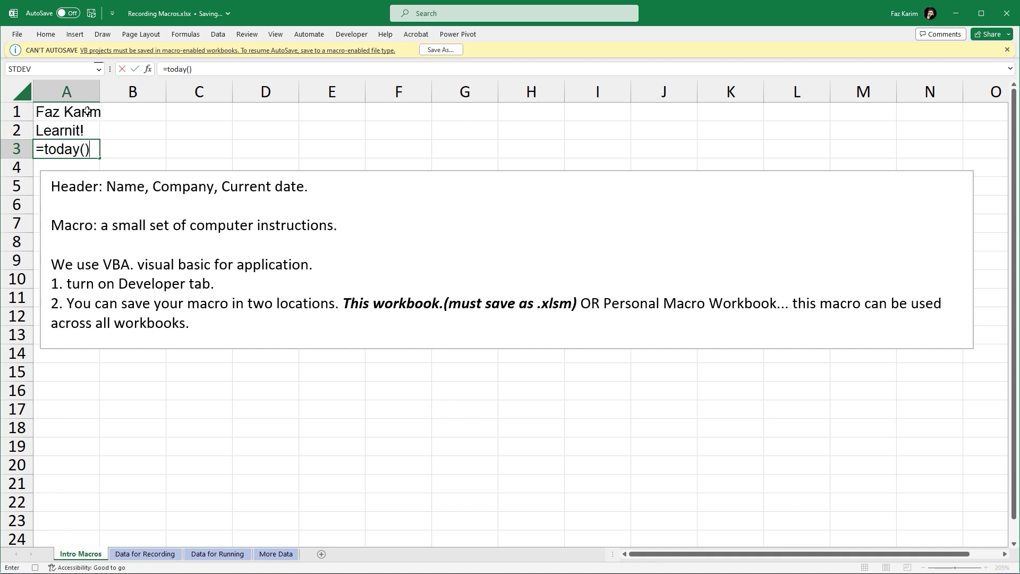
{"action": "key", "text": "Return"}
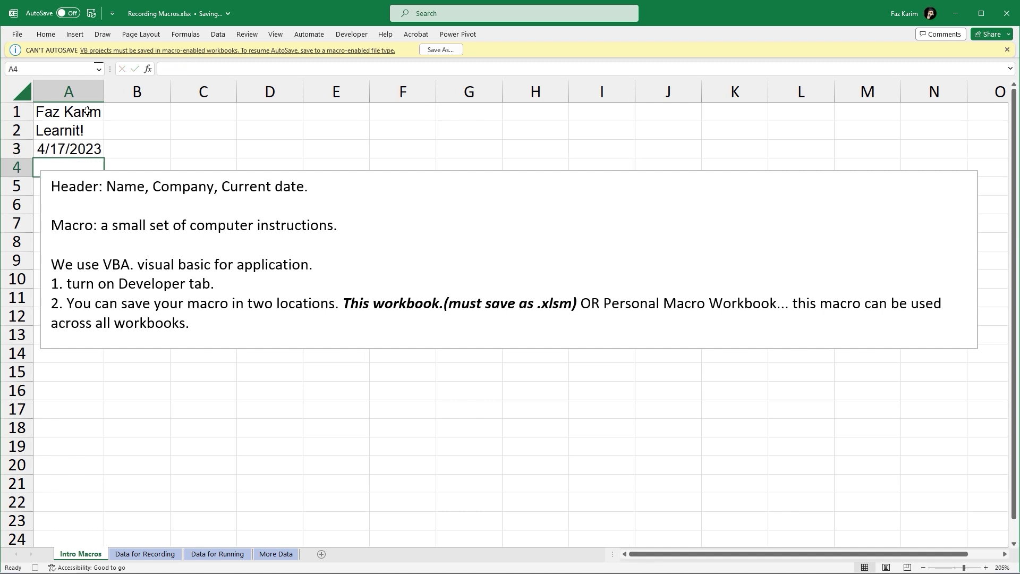
Return to cell A1 and stop recording the macro.
{"action": "left_click", "coordinate": [87, 111]}
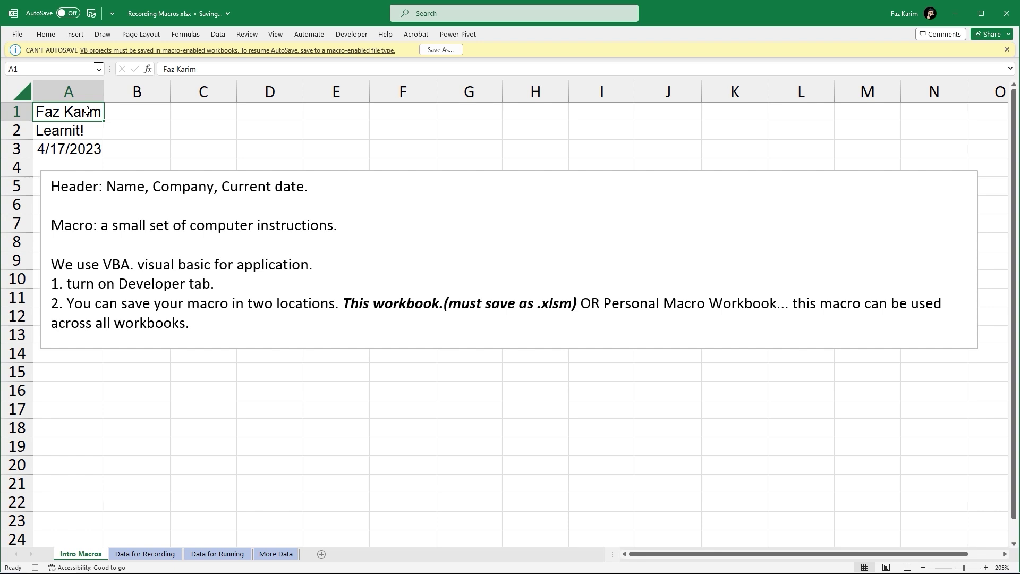
{"action": "left_click", "coordinate": [351, 34]}
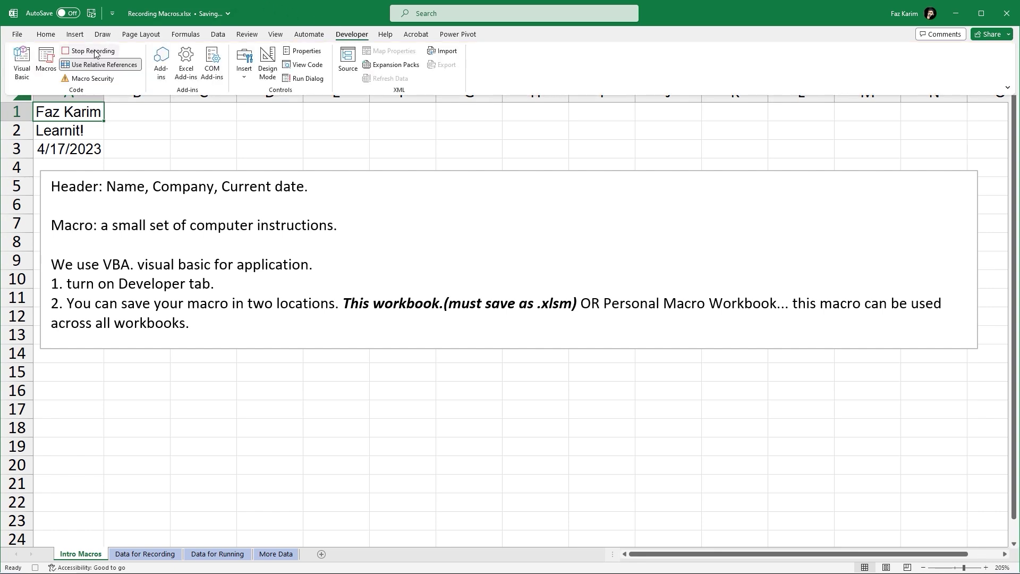
{"action": "left_click", "coordinate": [97, 54]}
{"action": "left_click", "coordinate": [55, 115]}
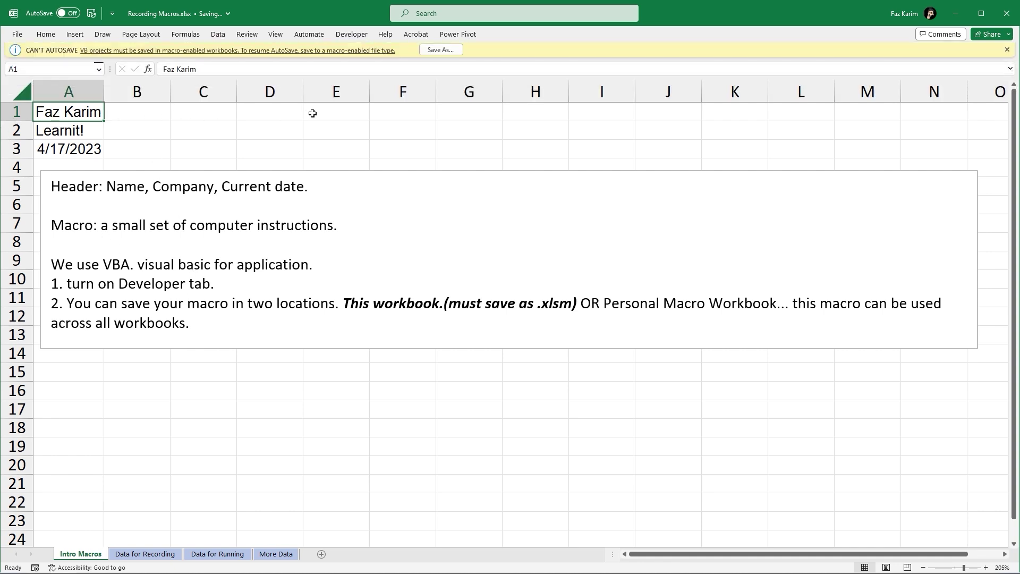
Run the recorded header macro from cell E1 and widen column E so the date fits.
{"action": "left_click", "coordinate": [348, 114]}
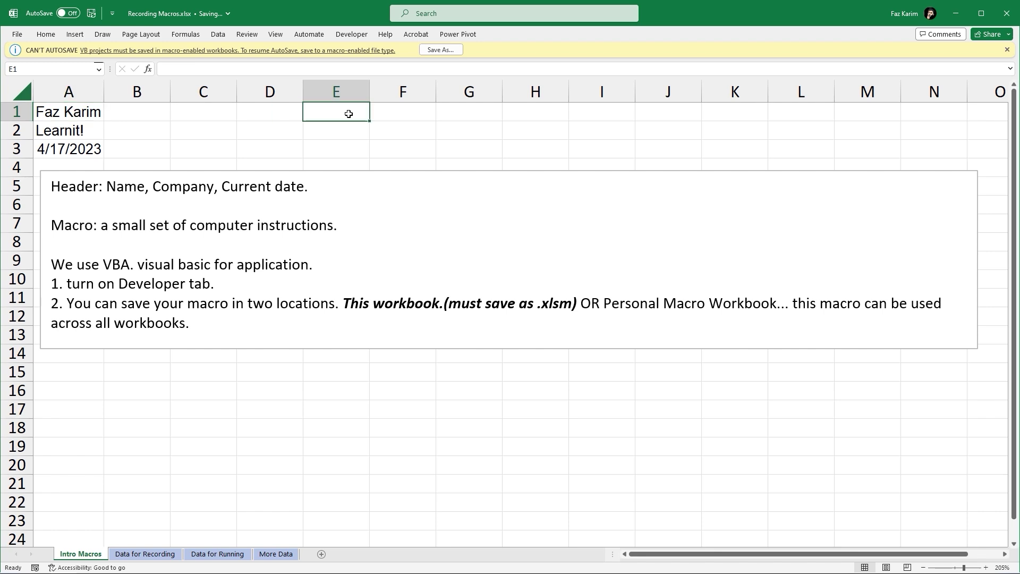
{"action": "key", "text": "ctrl+shift+h"}
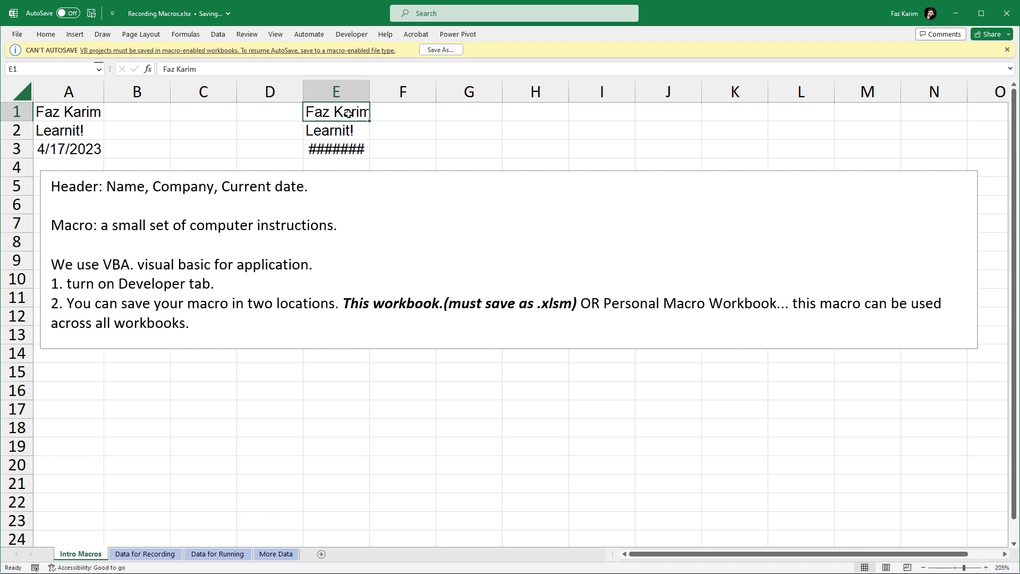
{"action": "left_click_drag", "start_coordinate": [369, 93], "coordinate": [391, 91]}
Run the header macro again from cell G16 and widen column G to fit the date.
{"action": "left_click", "coordinate": [459, 391]}
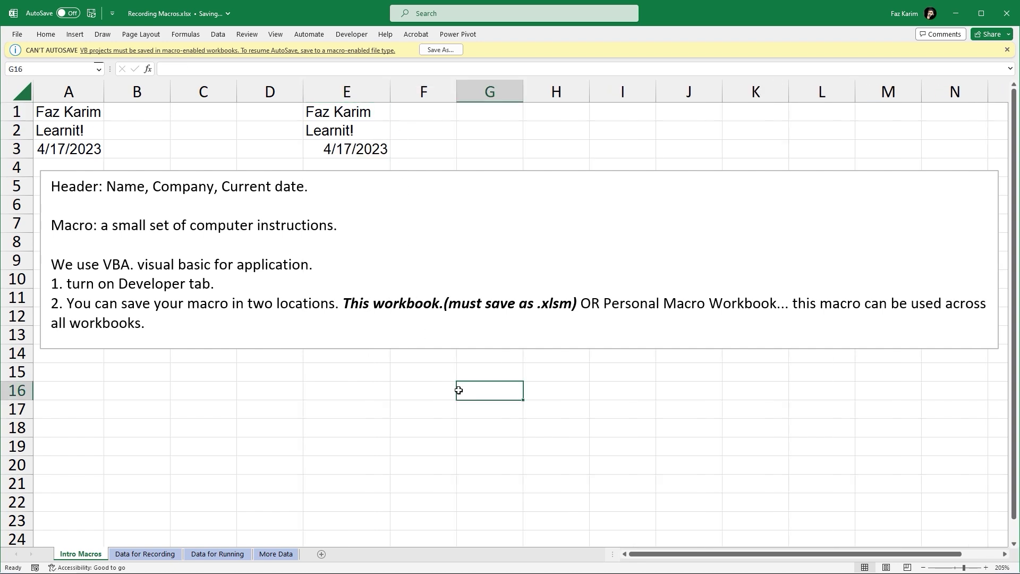
{"action": "key", "text": "ctrl+shift+h"}
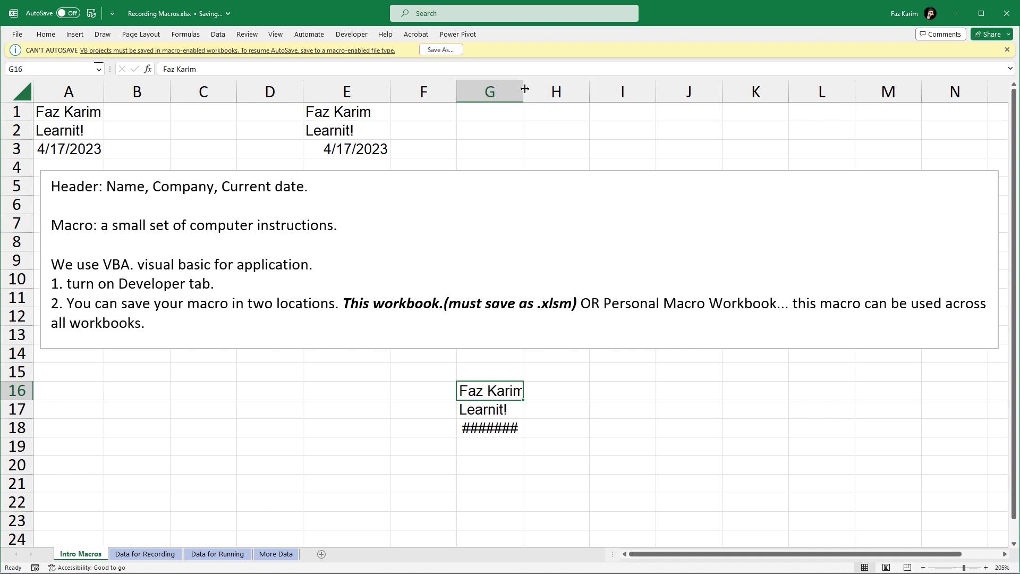
{"action": "left_click_drag", "start_coordinate": [523, 91], "coordinate": [538, 90]}
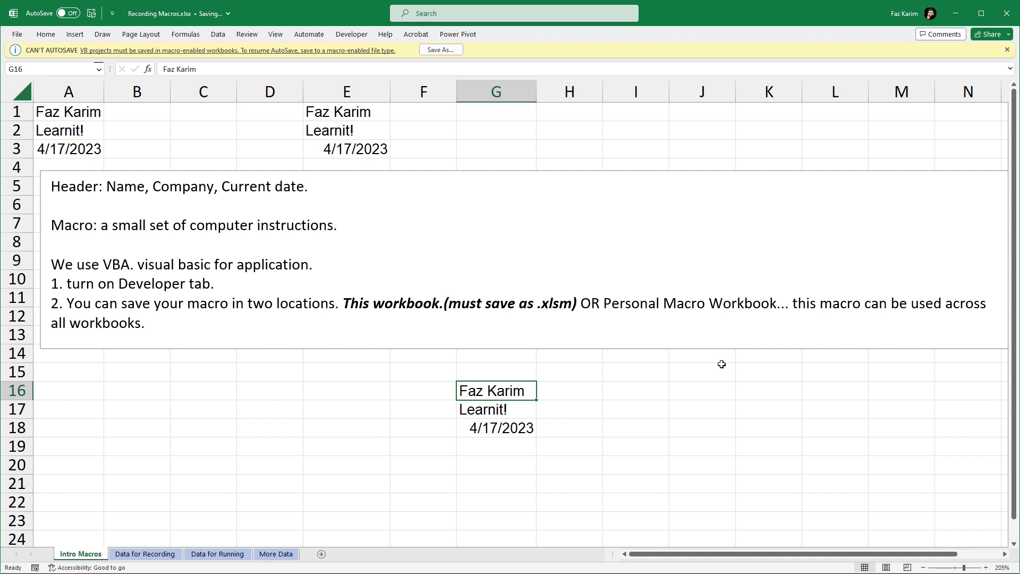
Save the workbook as an Excel Template (*.xltx) named Recording Macros, accepting a macro-free file.
{"action": "left_click", "coordinate": [432, 51]}
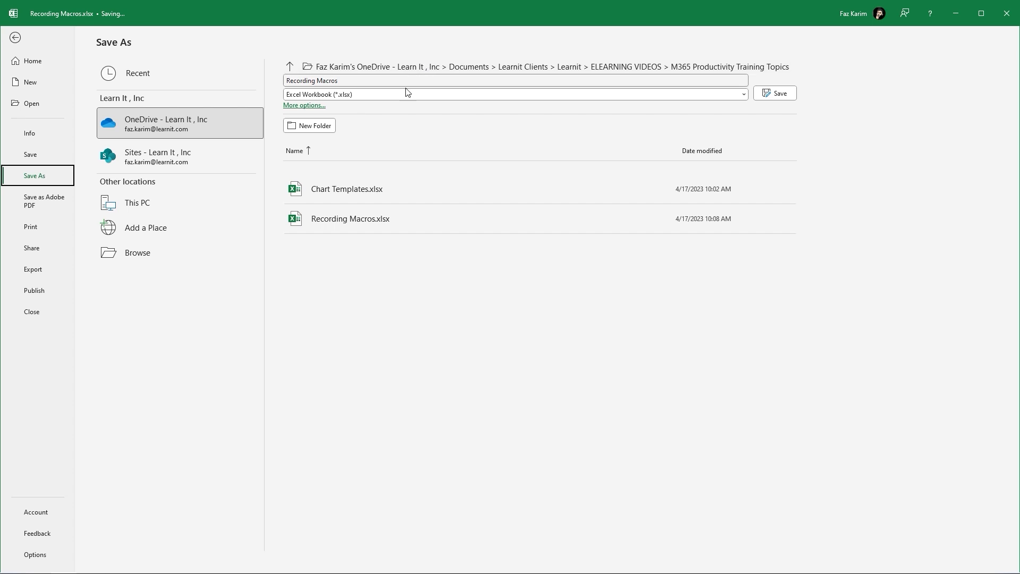
{"action": "left_click", "coordinate": [402, 95]}
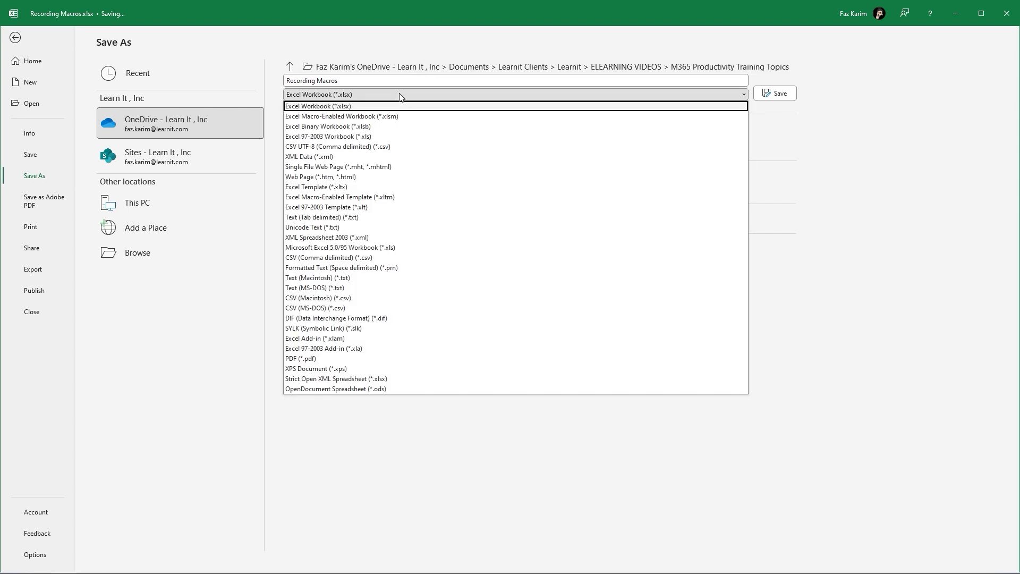
{"action": "left_click", "coordinate": [350, 186]}
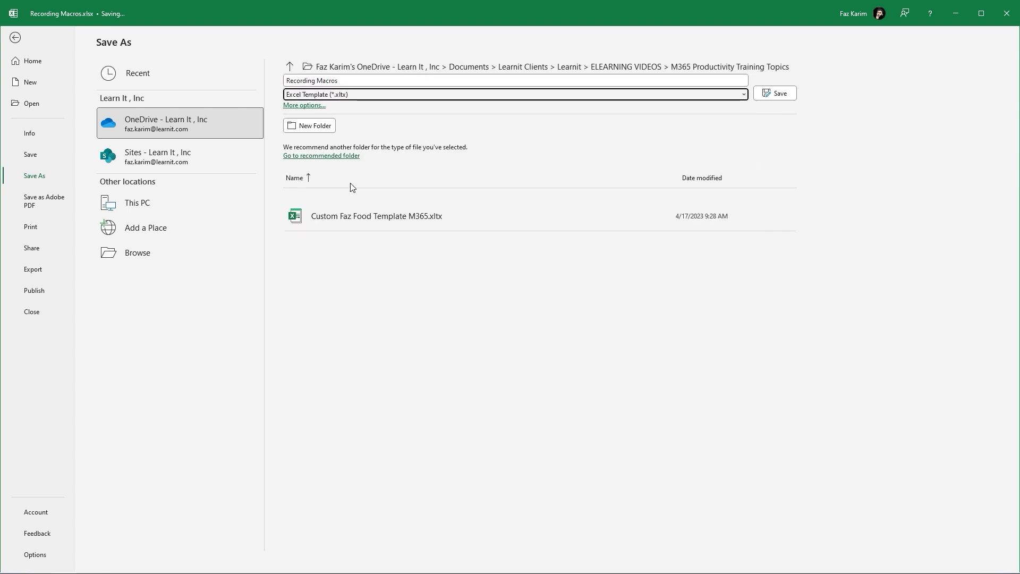
{"action": "left_click", "coordinate": [783, 100]}
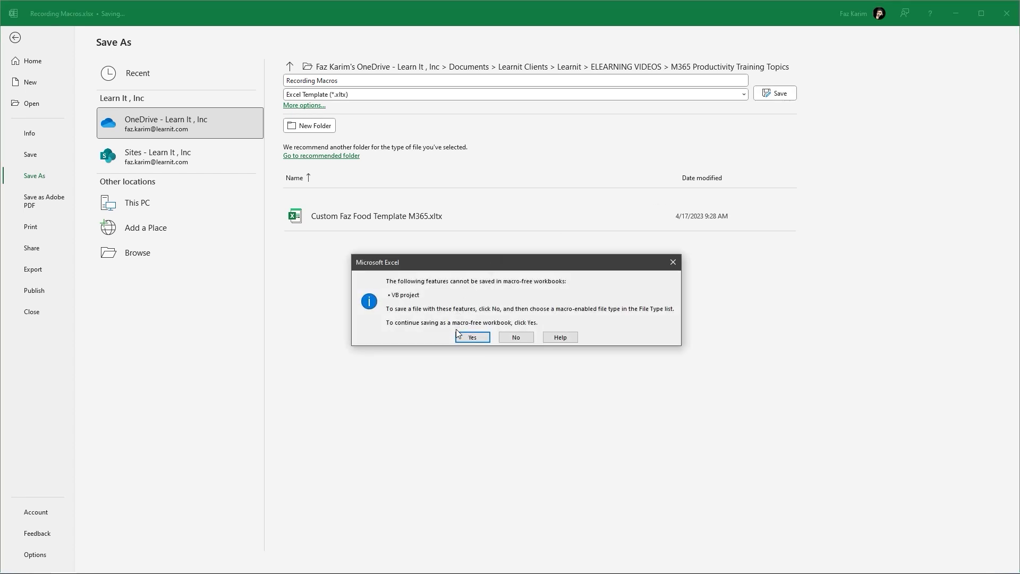
{"action": "left_click", "coordinate": [458, 336]}
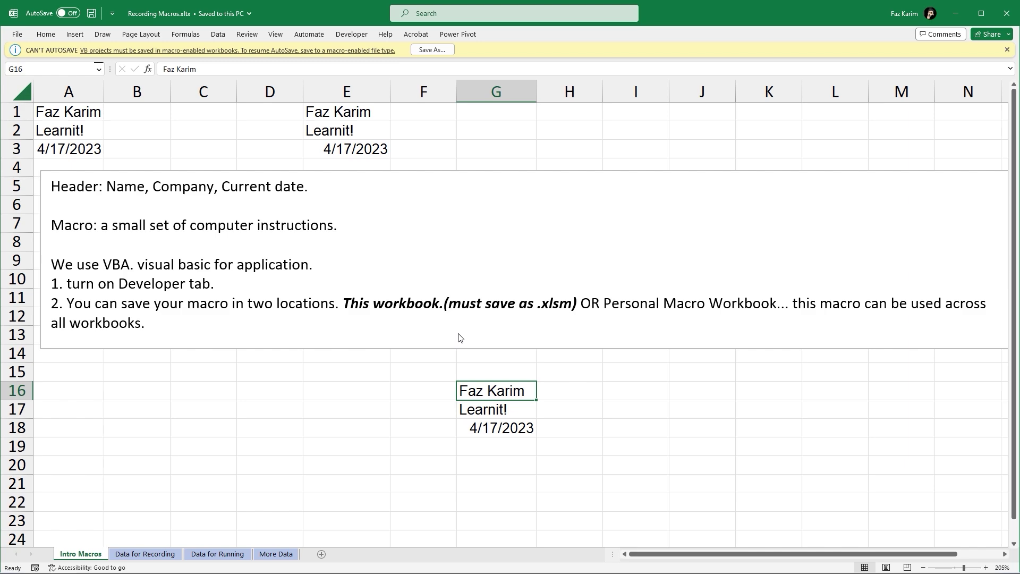
Save the workbook as an Excel Macro-Enabled Workbook (*.xlsm) named Recording Macros.
{"action": "left_click", "coordinate": [433, 50]}
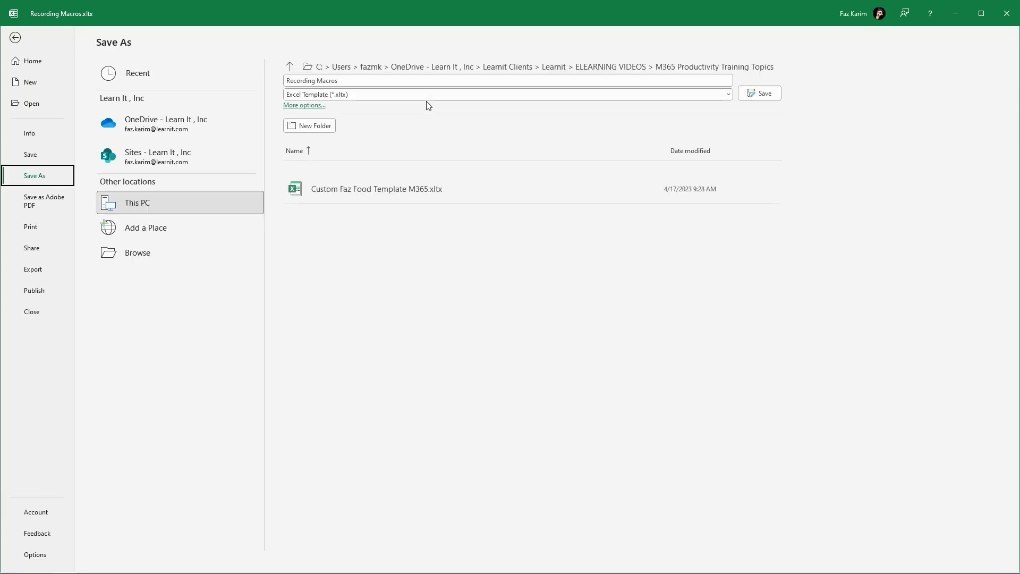
{"action": "left_click", "coordinate": [422, 94]}
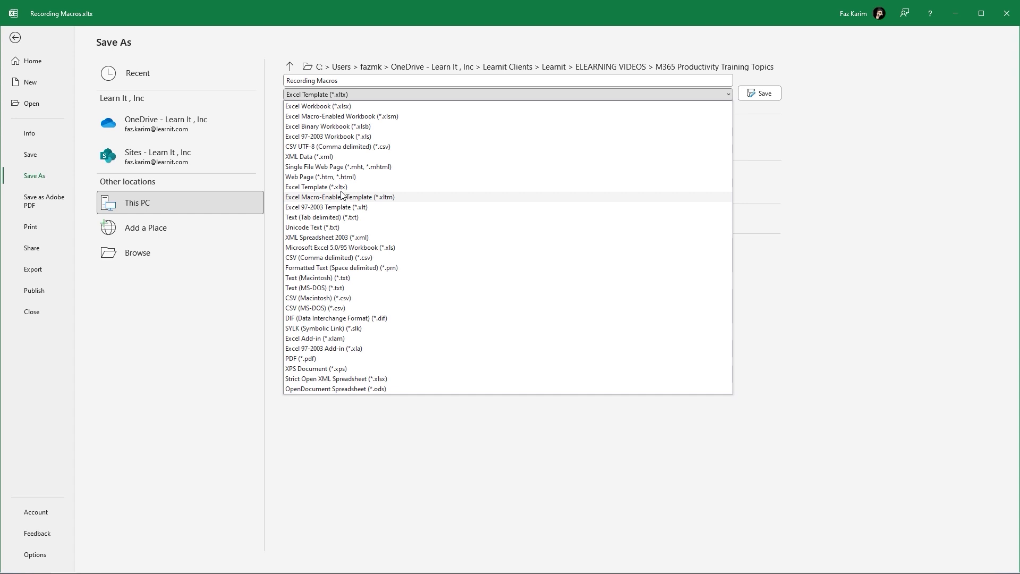
{"action": "left_click", "coordinate": [350, 116]}
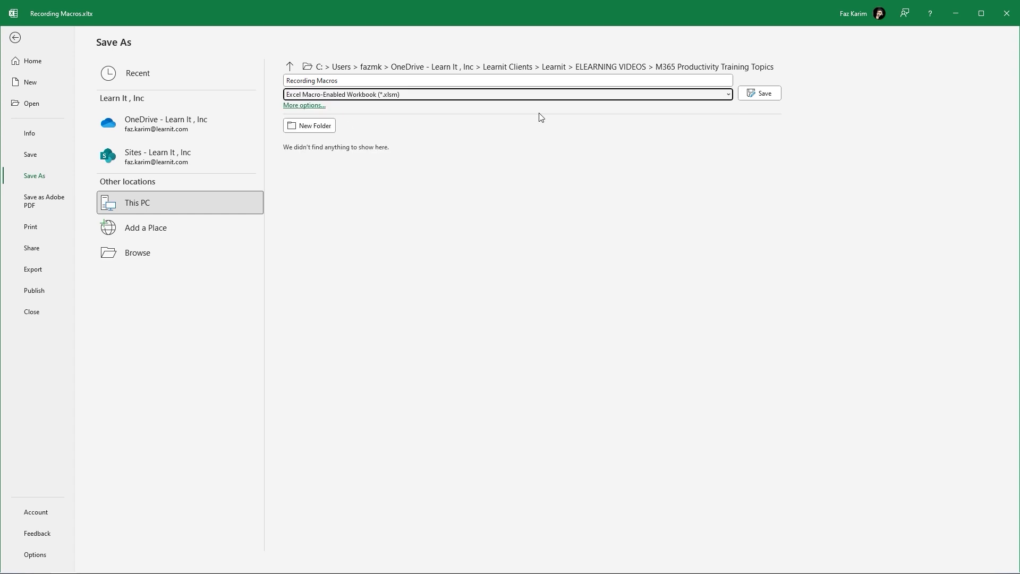
{"action": "left_click", "coordinate": [758, 93]}
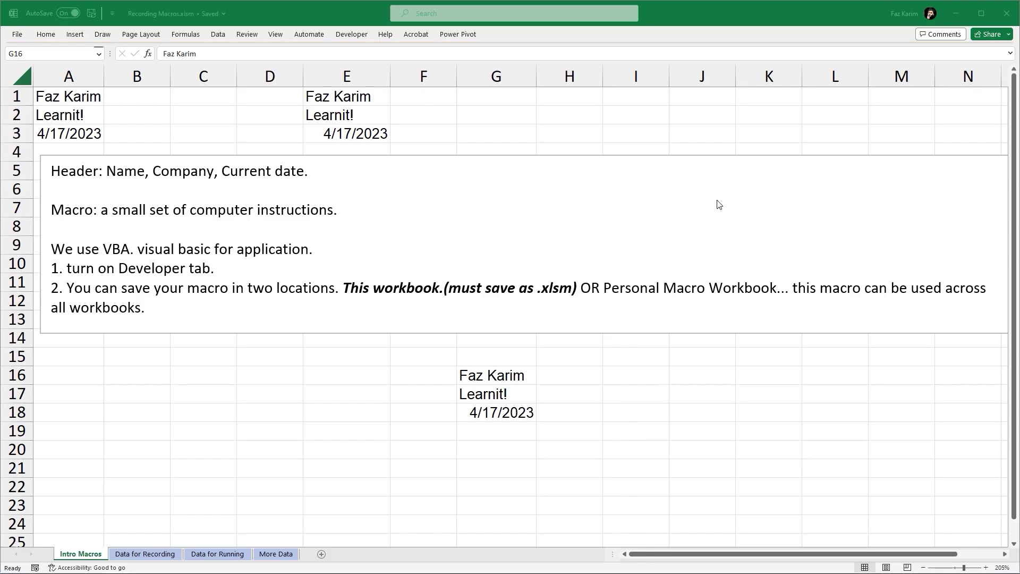
Run MyFirstMacro from the macro list at cell D14 and auto-fit column D to its contents.
{"action": "left_click", "coordinate": [238, 342]}
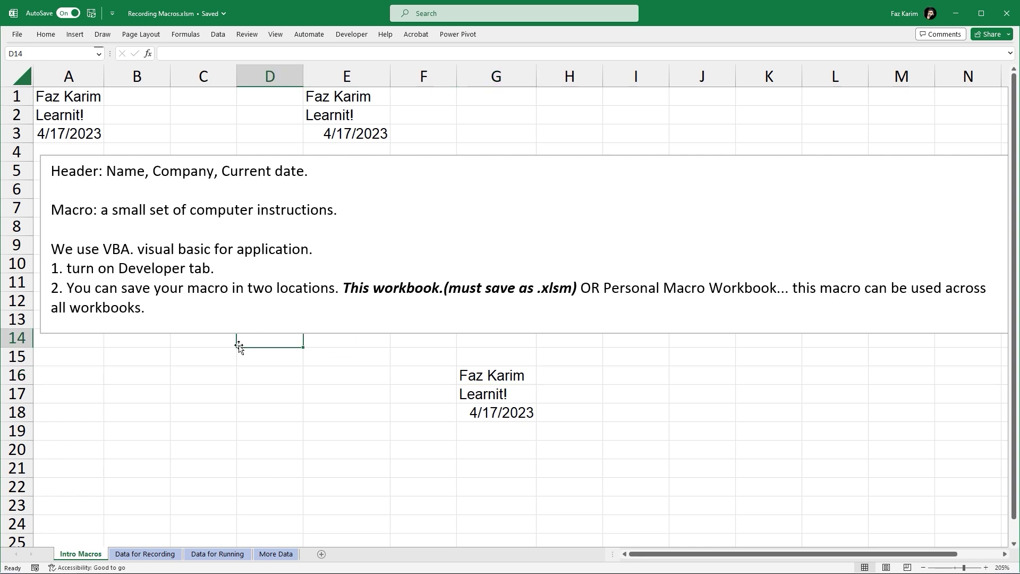
{"action": "left_click", "coordinate": [357, 36]}
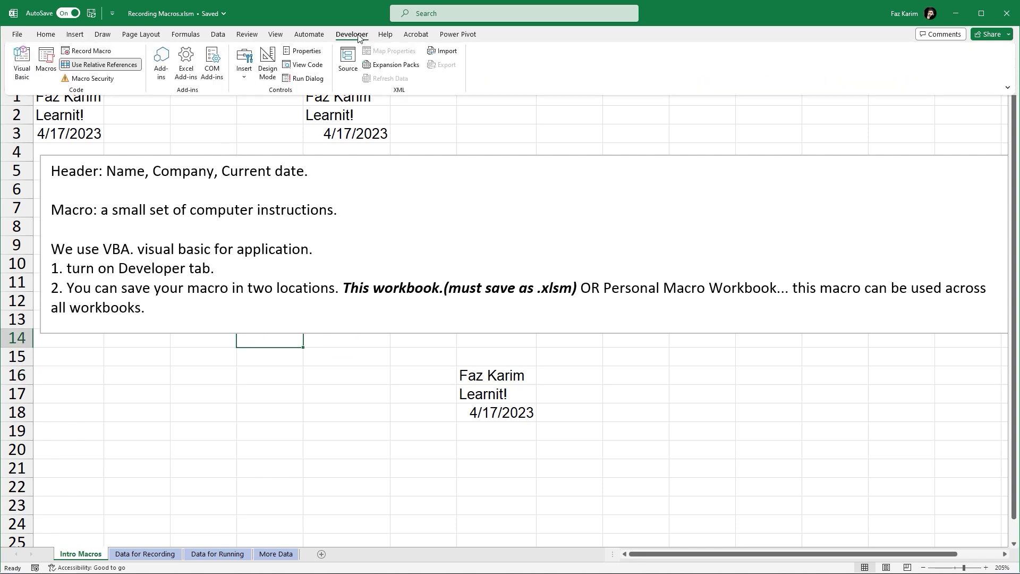
{"action": "left_click", "coordinate": [47, 69]}
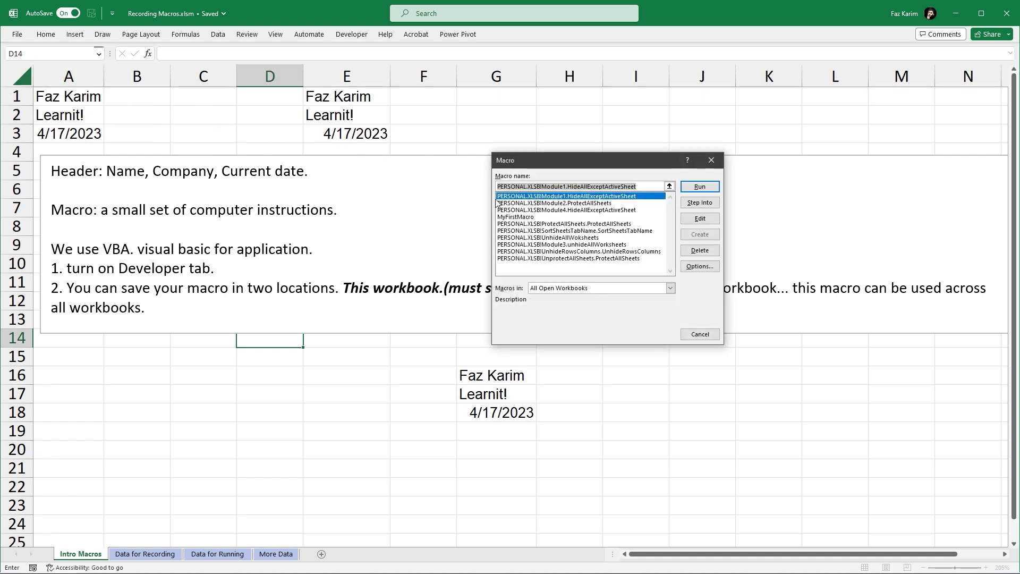
{"action": "left_click", "coordinate": [515, 216]}
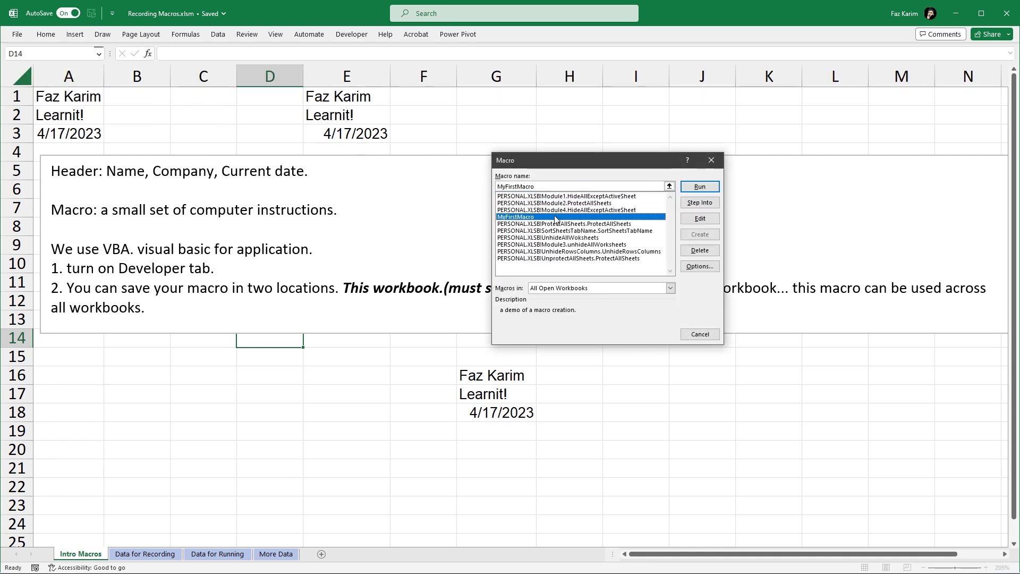
{"action": "left_click", "coordinate": [699, 187]}
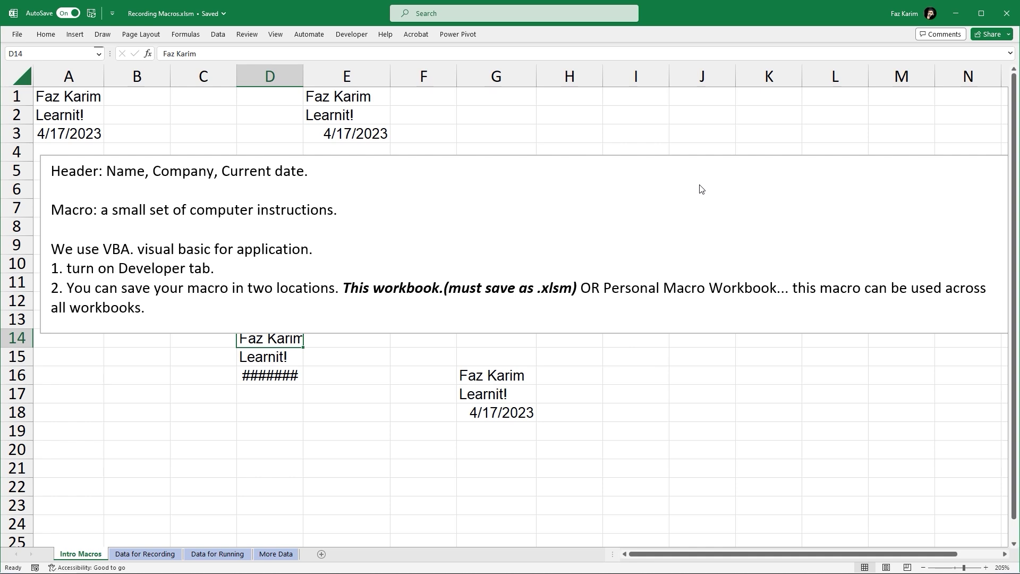
{"action": "double_click", "coordinate": [306, 72]}
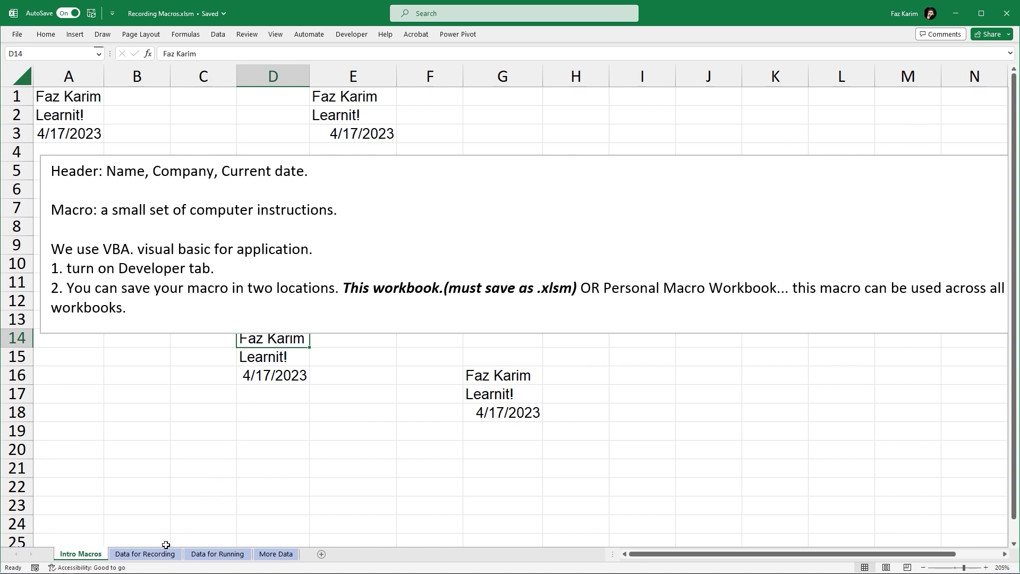
Start recording a macro named mySecondMacro with shortcut letter M, stored in This Workbook, from cell A1 of the Data for Recording sheet.
{"action": "left_click", "coordinate": [151, 554]}
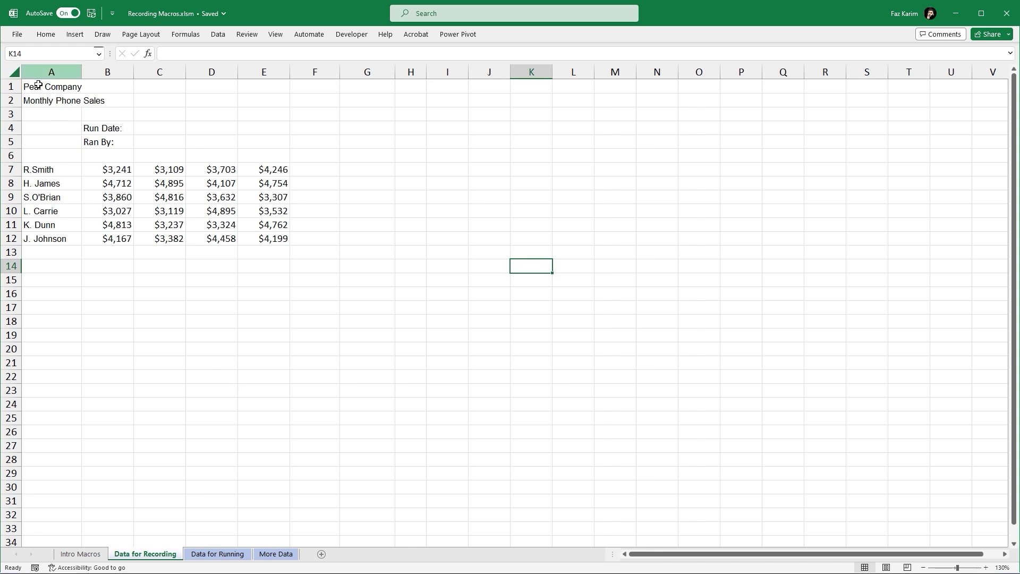
{"action": "left_click", "coordinate": [231, 554]}
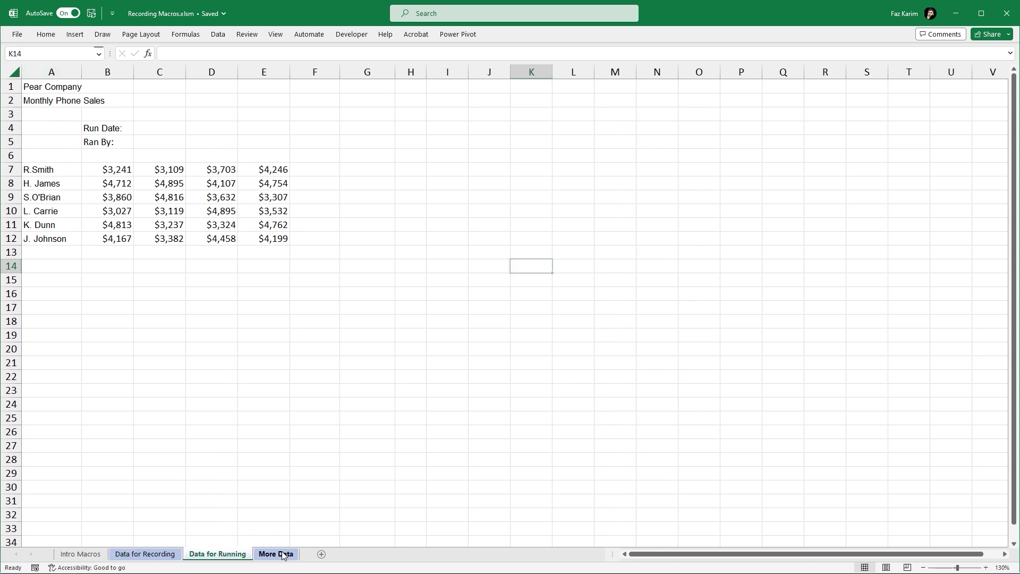
{"action": "left_click", "coordinate": [279, 553]}
{"action": "left_click", "coordinate": [222, 552]}
{"action": "left_click", "coordinate": [150, 554]}
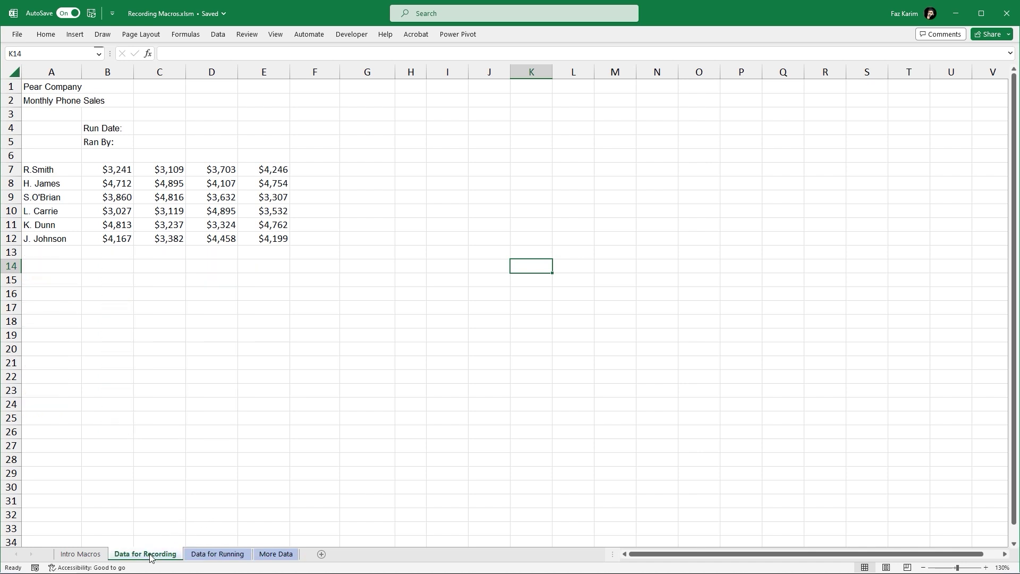
{"action": "left_click", "coordinate": [67, 88]}
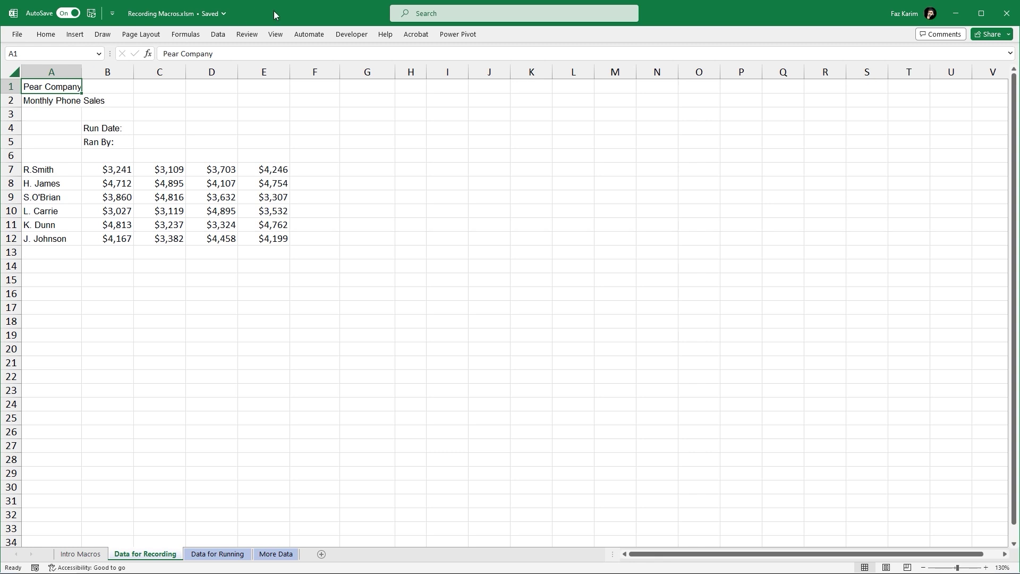
{"action": "left_click", "coordinate": [359, 36]}
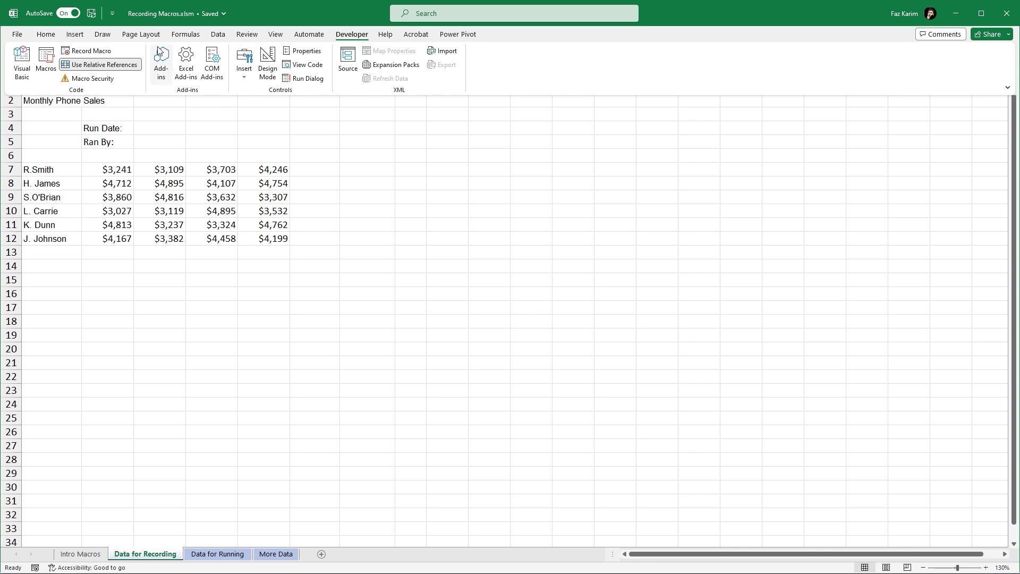
{"action": "left_click", "coordinate": [104, 53]}
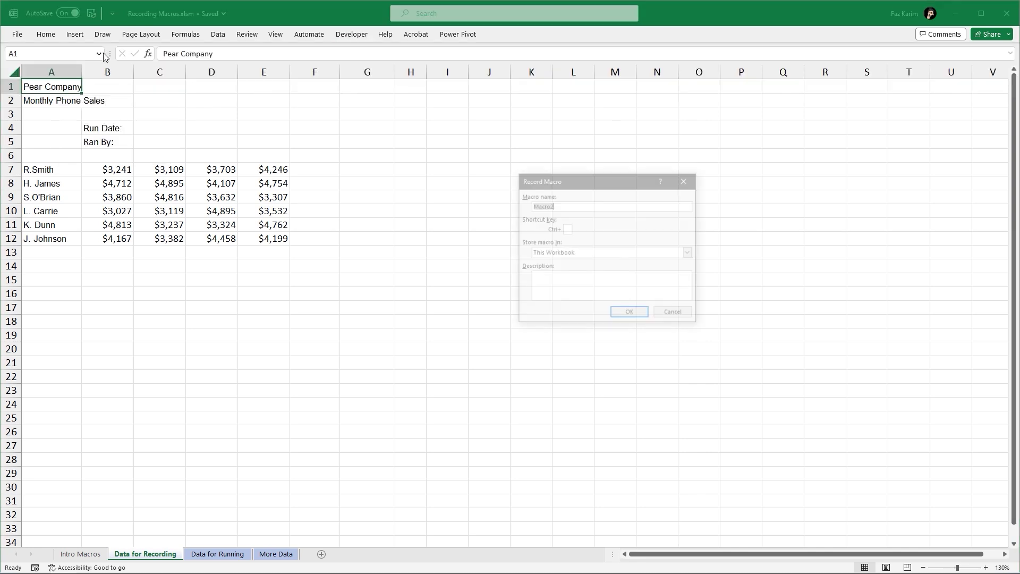
{"action": "key", "text": "BackSpace"}
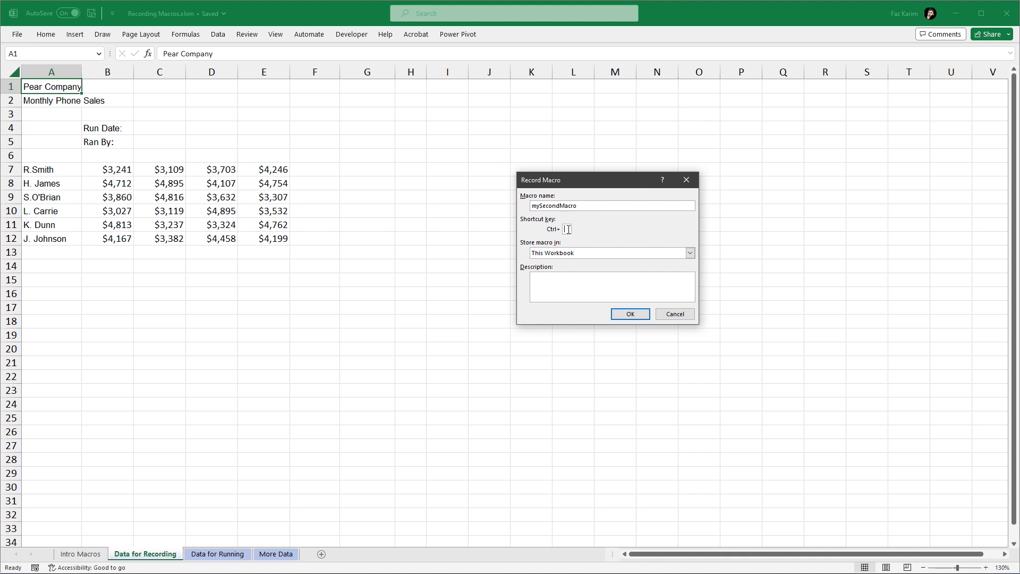
{"action": "type", "text": "M"}
{"action": "left_click", "coordinate": [566, 282]}
{"action": "left_click", "coordinate": [626, 315]}
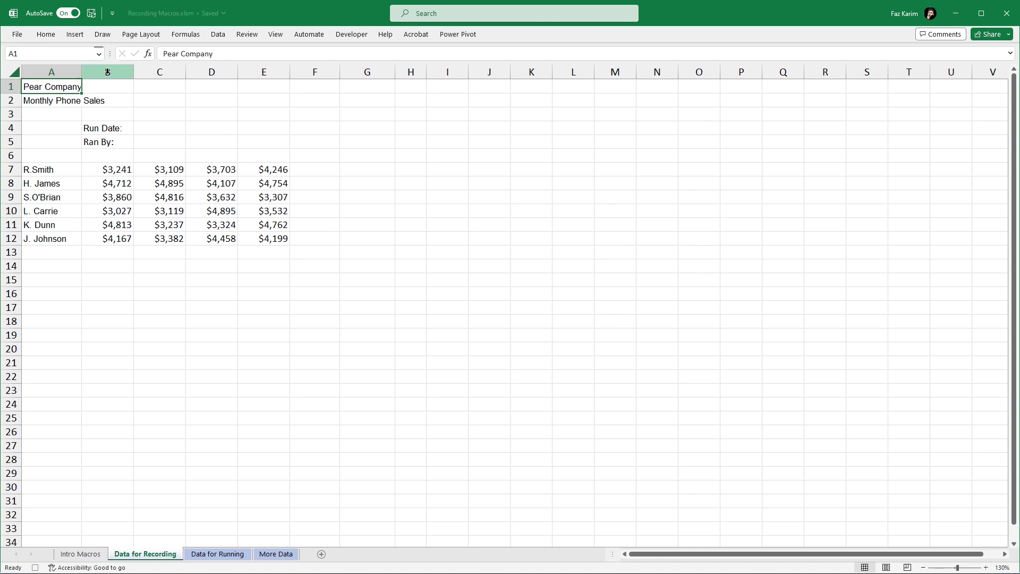
Apply the Title cell style to the company name in A1 and the Heading 4 style to the subtitle in A2.
{"action": "left_click", "coordinate": [46, 34]}
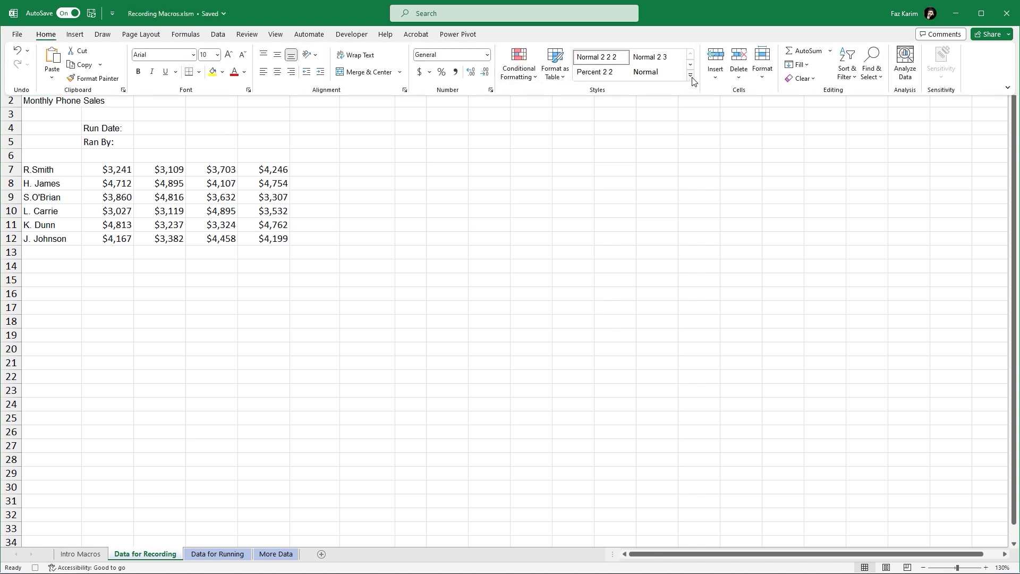
{"action": "left_click", "coordinate": [691, 80]}
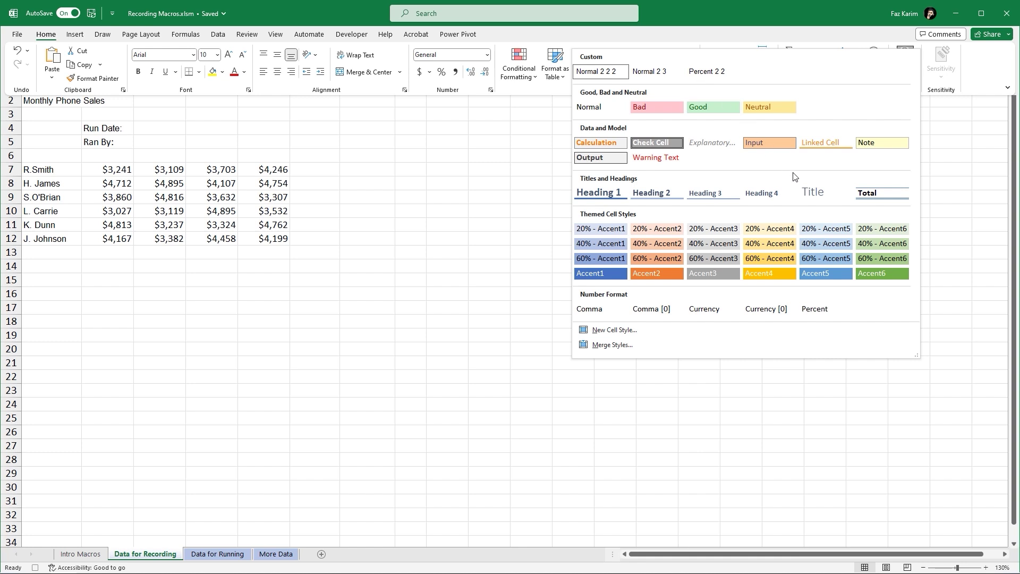
{"action": "left_click", "coordinate": [812, 192]}
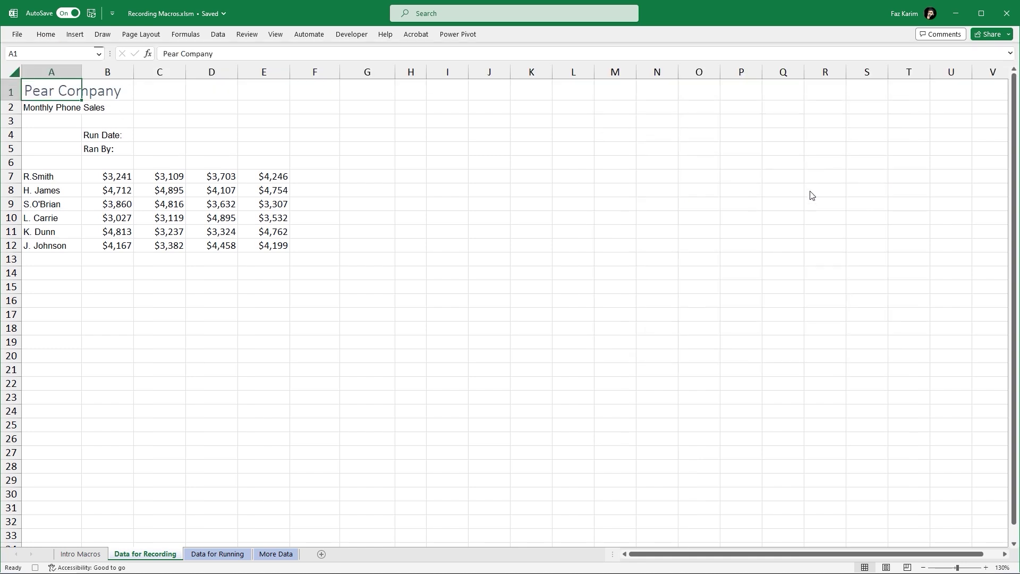
{"action": "key", "text": "Down"}
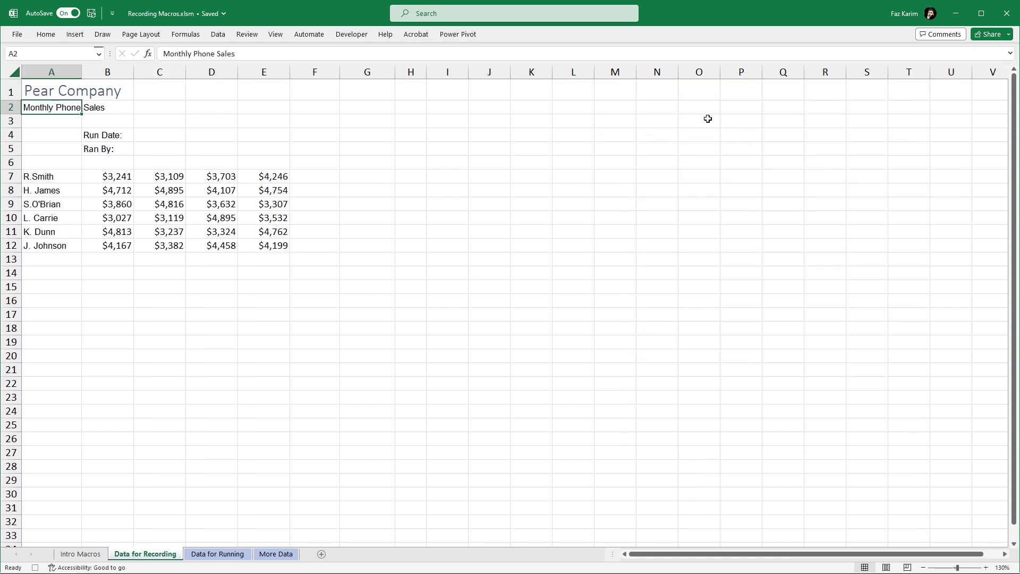
{"action": "left_click", "coordinate": [47, 35]}
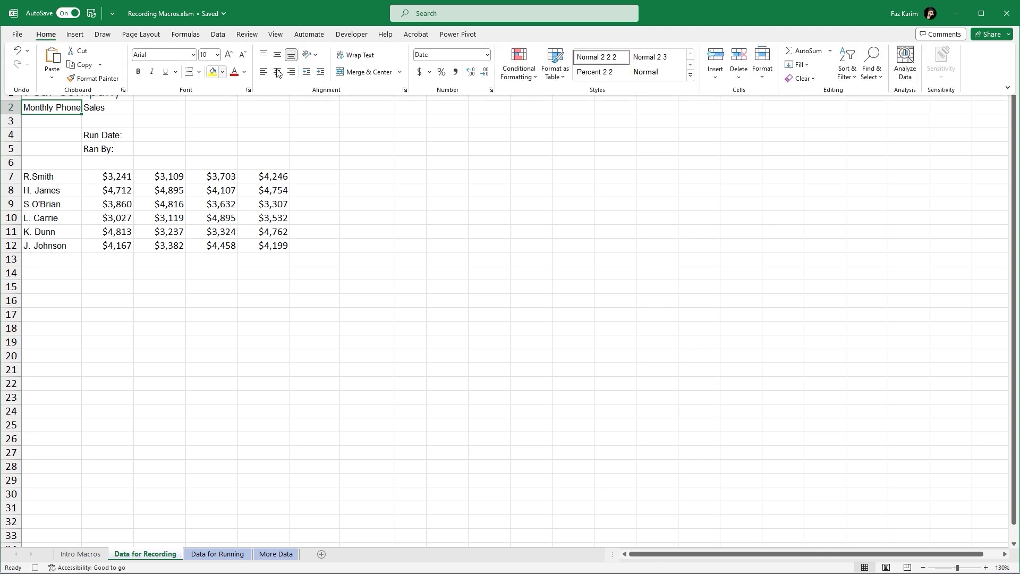
{"action": "left_click", "coordinate": [690, 75]}
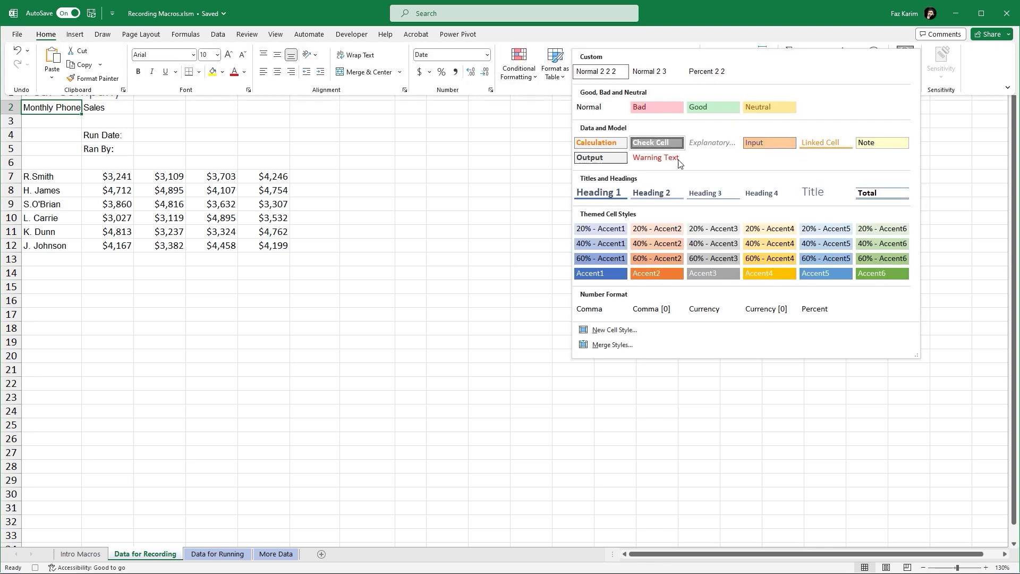
{"action": "left_click", "coordinate": [767, 203]}
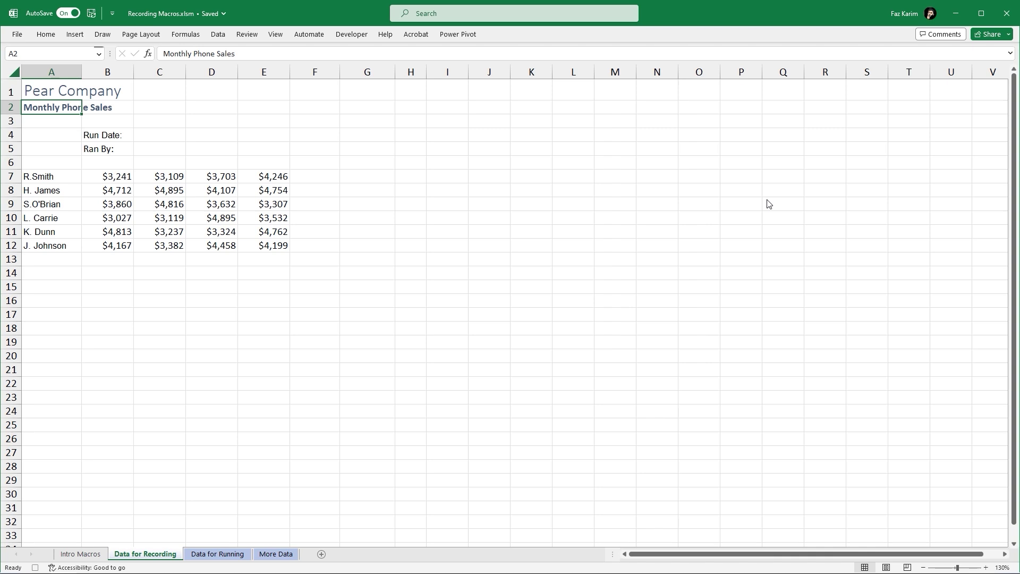
Enter the formula =today() in cell C4 beside the Run Date label.
{"action": "key", "text": "Return"}
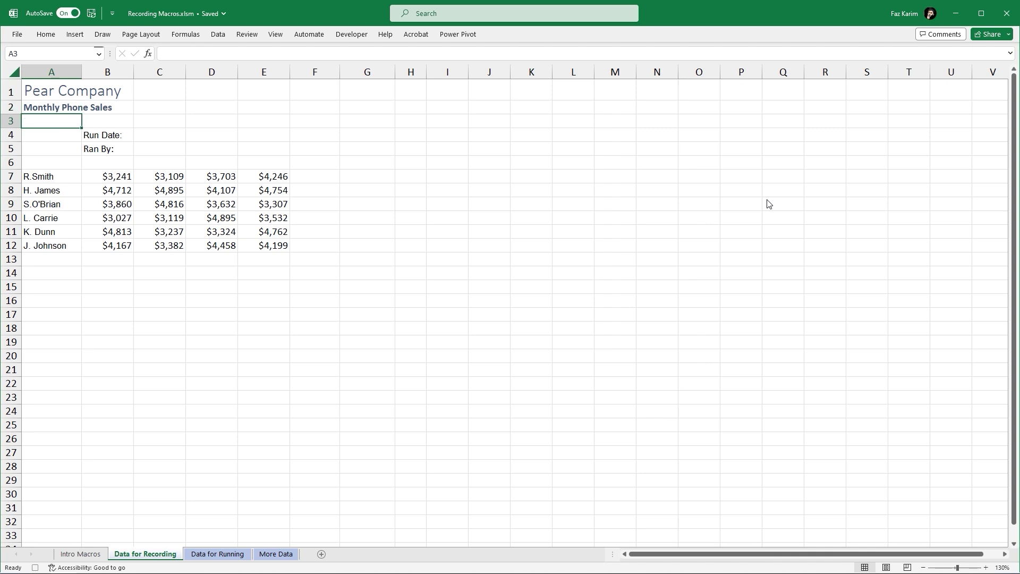
{"action": "key", "text": "Down"}
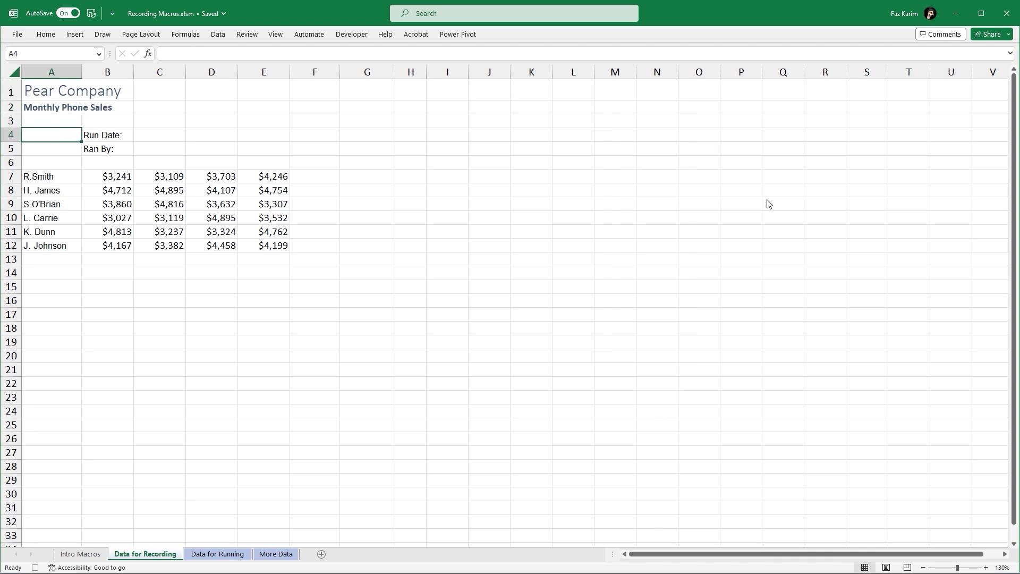
{"action": "key", "text": "Right"}
{"action": "key", "text": "Right"}
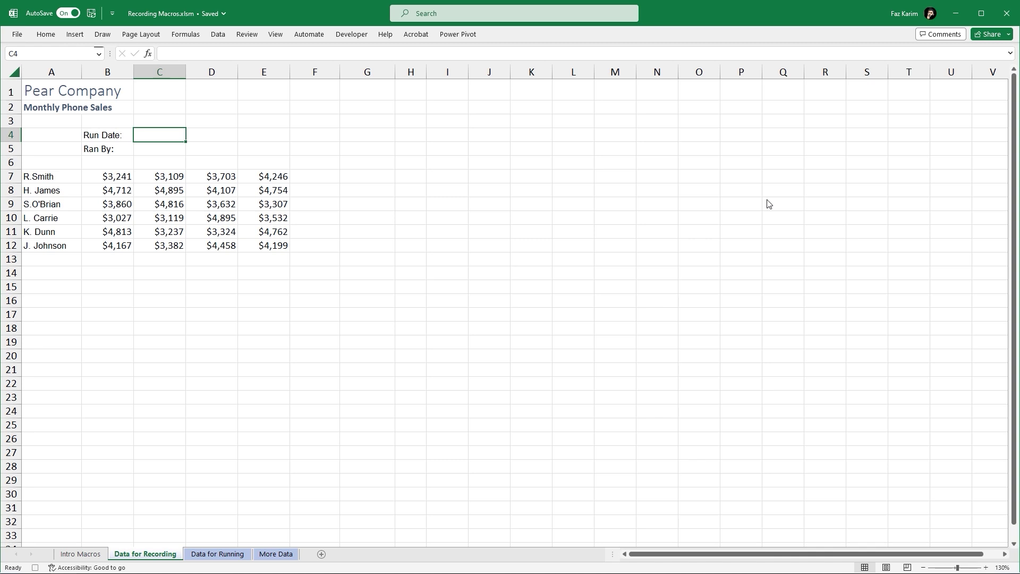
{"action": "type", "text": "=today()"}
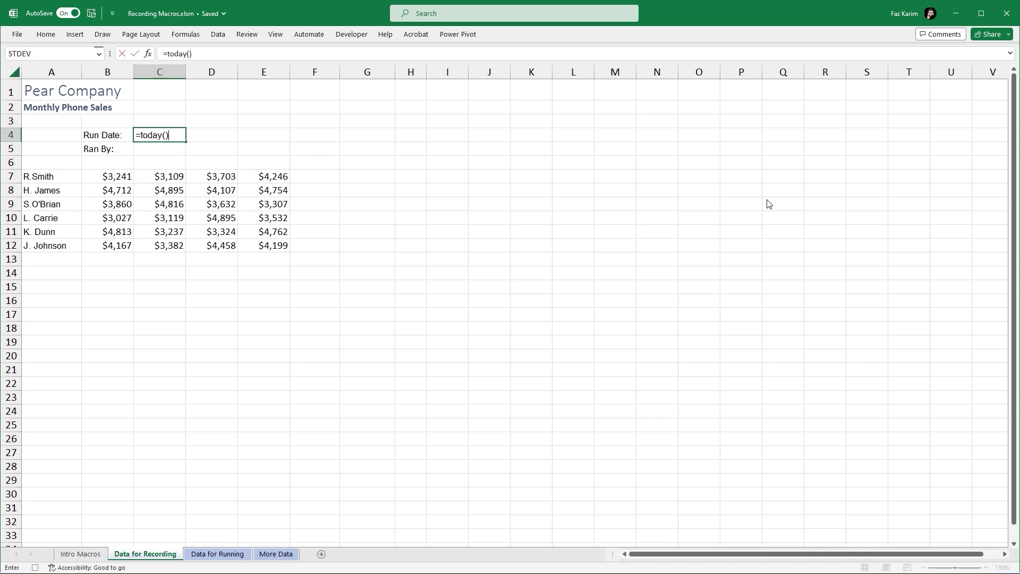
{"action": "key", "text": "Return"}
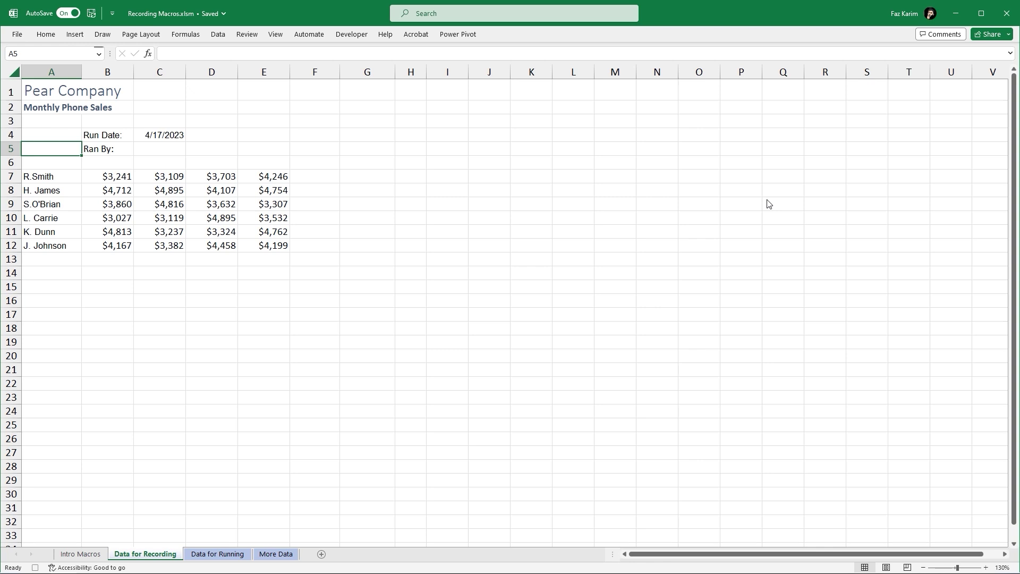
Enter the full name of the person running the report in cell C5 beside Ran By.
{"action": "key", "text": "Right"}
{"action": "key", "text": "Right"}
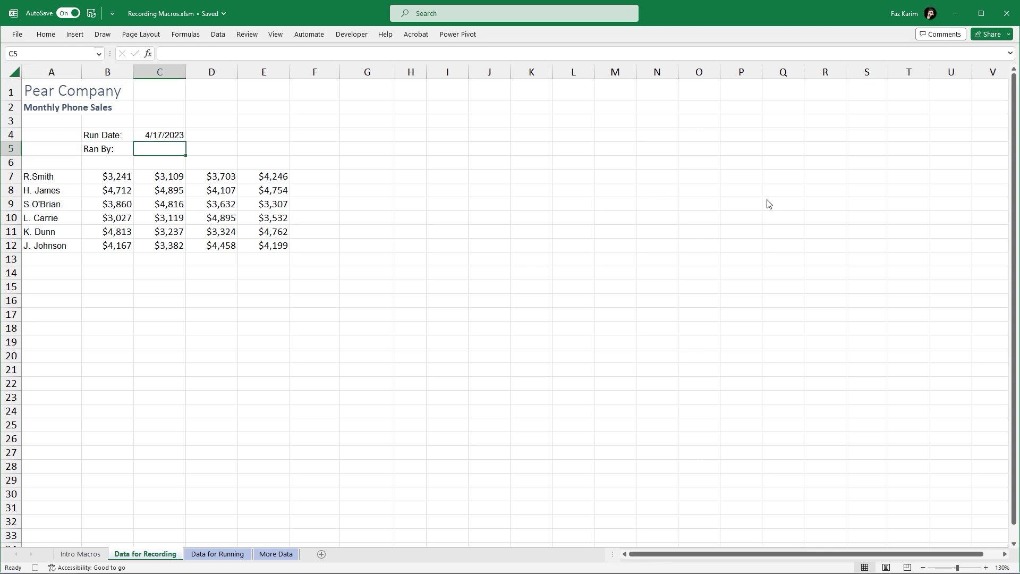
{"action": "type", "text": "Faz Karim"}
{"action": "key", "text": "Return"}
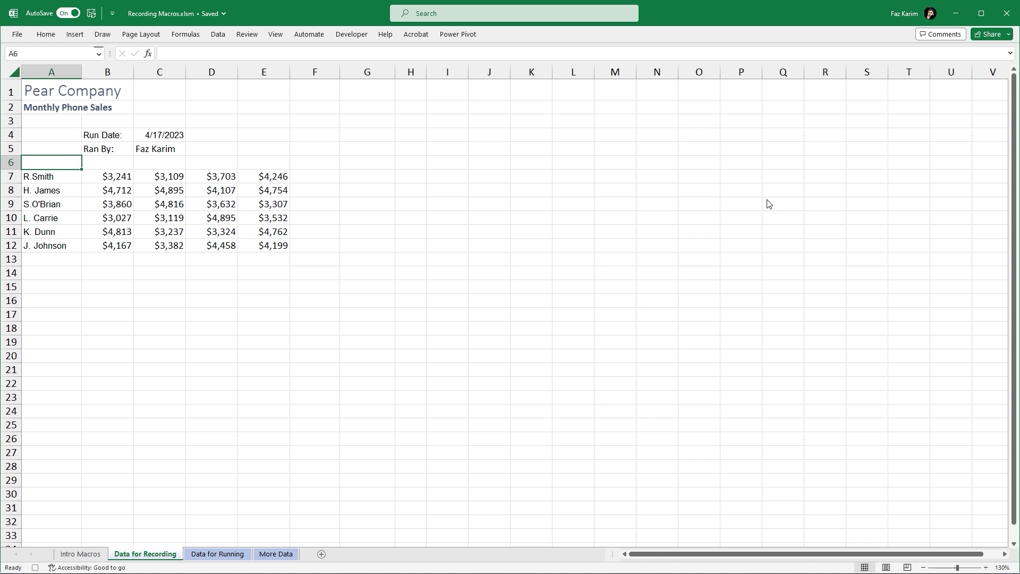
Apply the Input cell style to the whole sales data block in A7:E12.
{"action": "key", "text": "Down"}
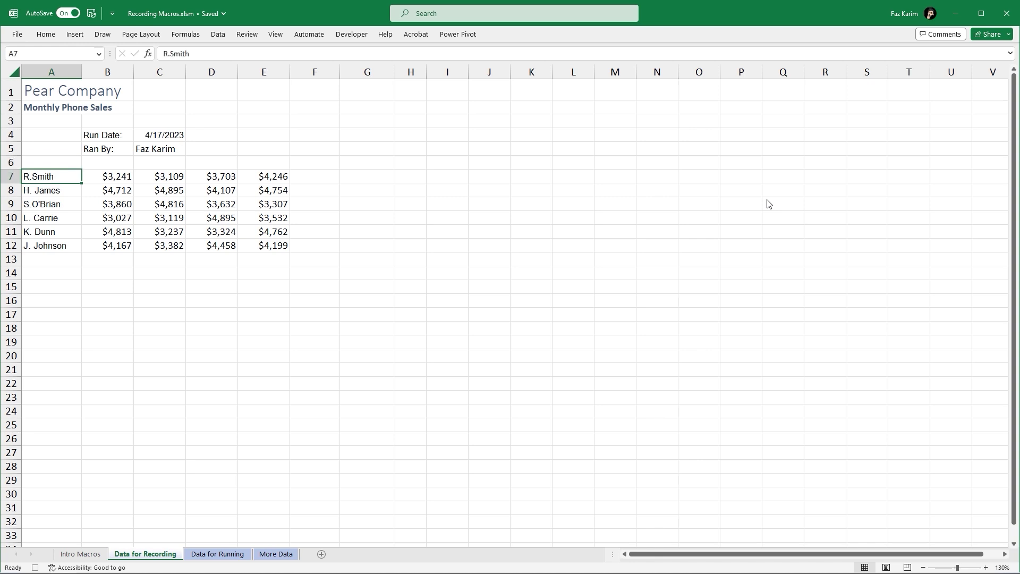
{"action": "key", "text": "ctrl+shift+Right"}
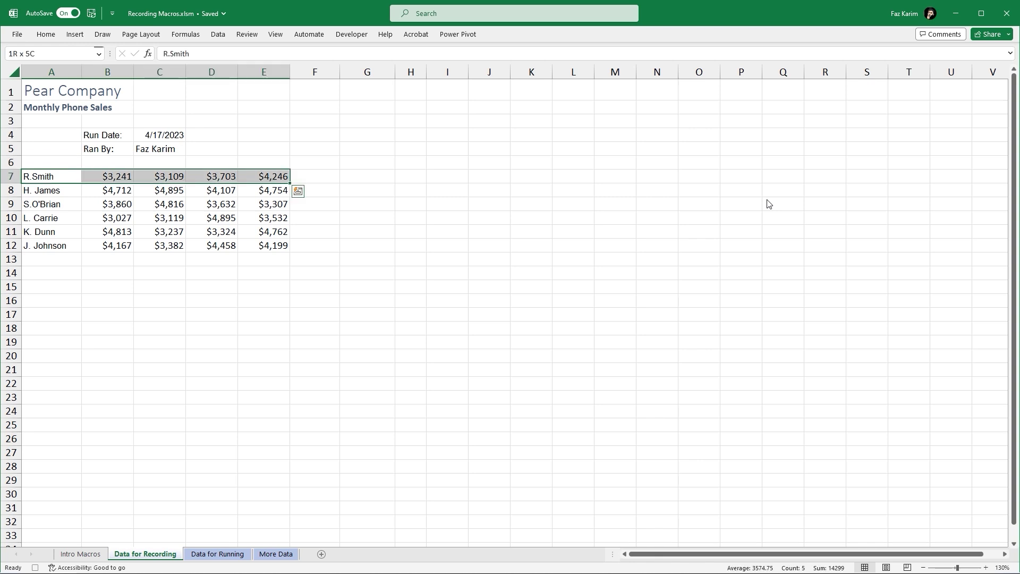
{"action": "key", "text": "ctrl+shift+Down"}
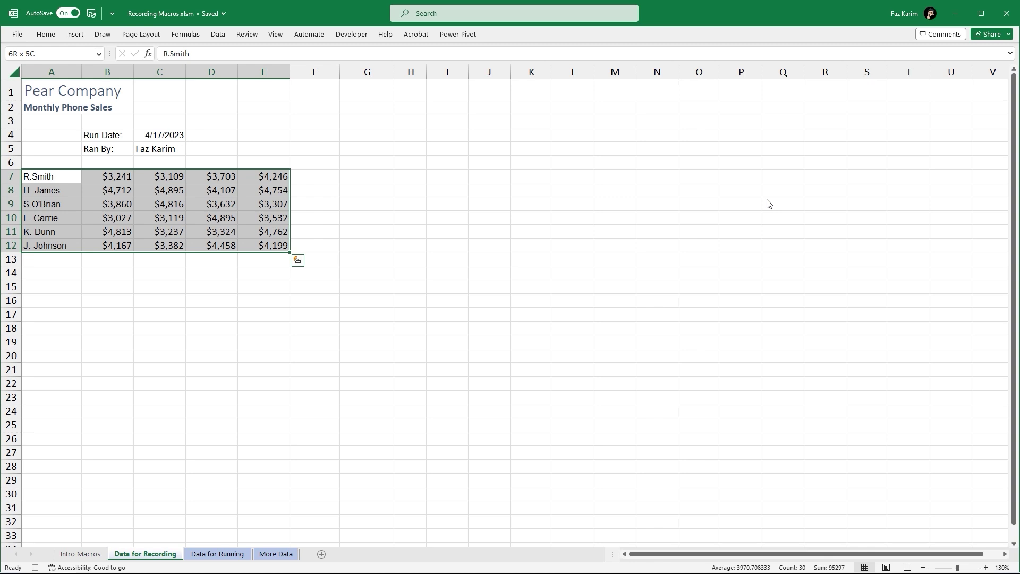
{"action": "left_click", "coordinate": [43, 34]}
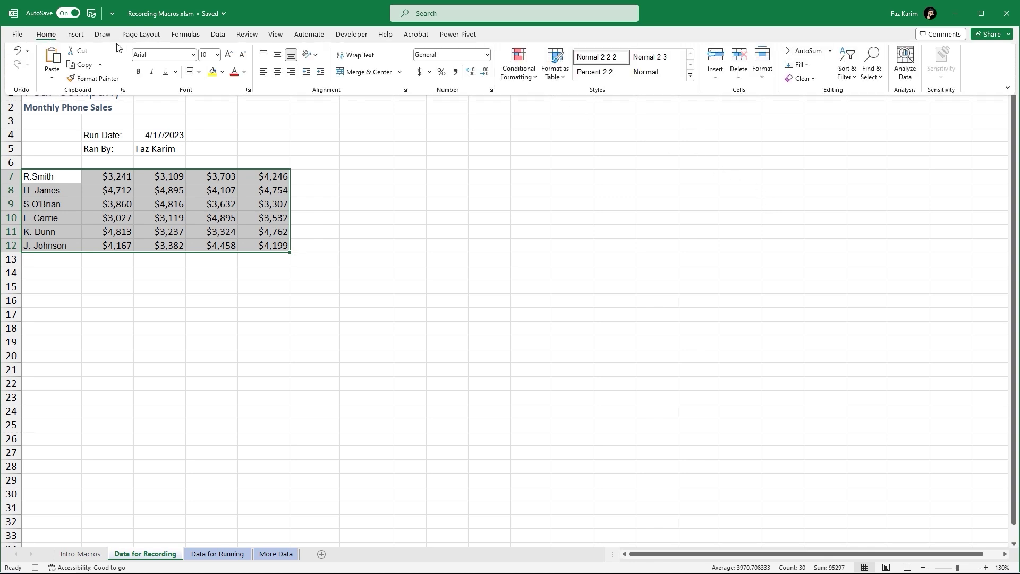
{"action": "left_click", "coordinate": [691, 76]}
{"action": "left_click", "coordinate": [776, 141]}
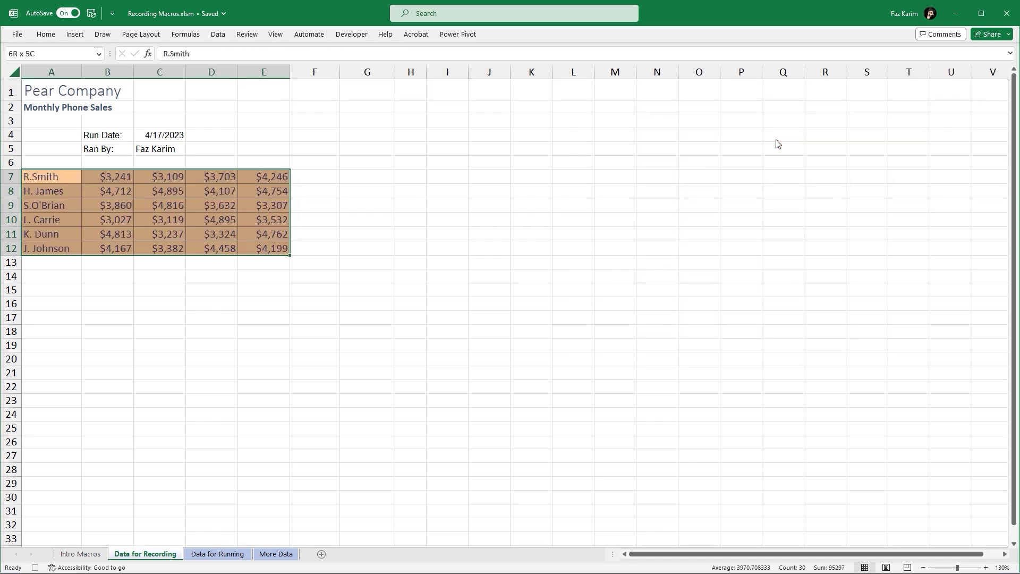
Return to cell A1 and stop recording the macro.
{"action": "key", "text": "ctrl+Home"}
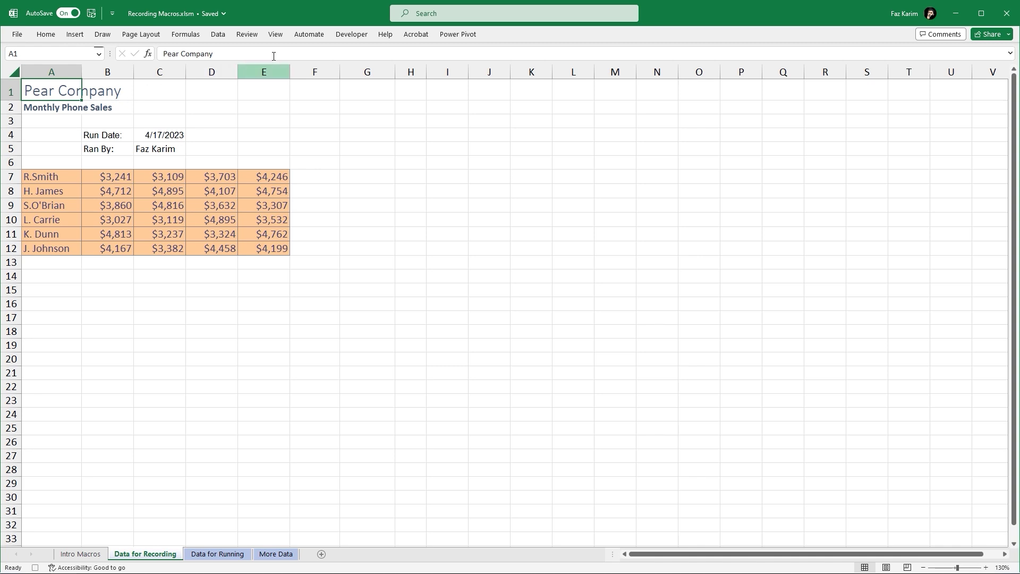
{"action": "left_click", "coordinate": [352, 35]}
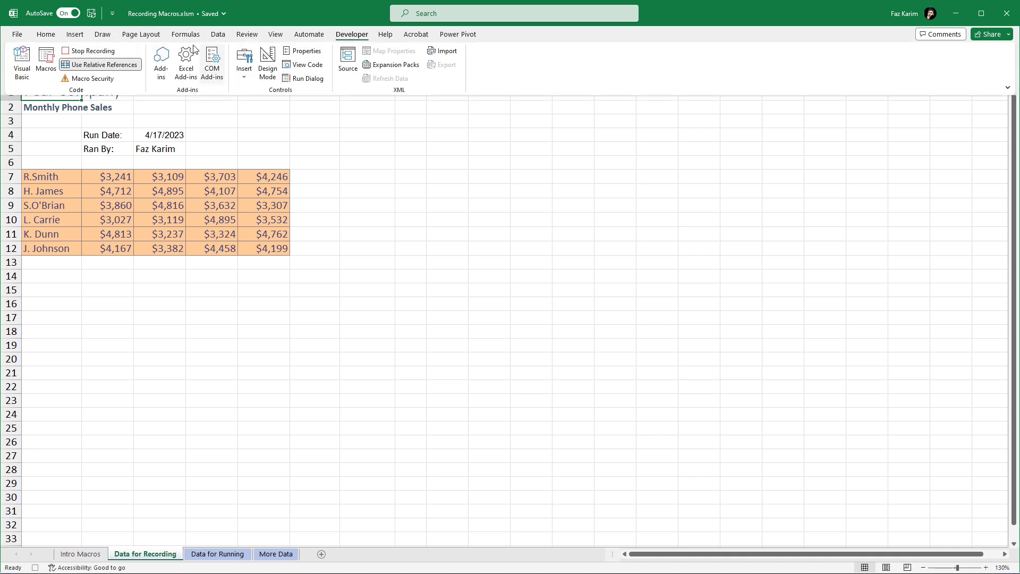
{"action": "left_click", "coordinate": [106, 54]}
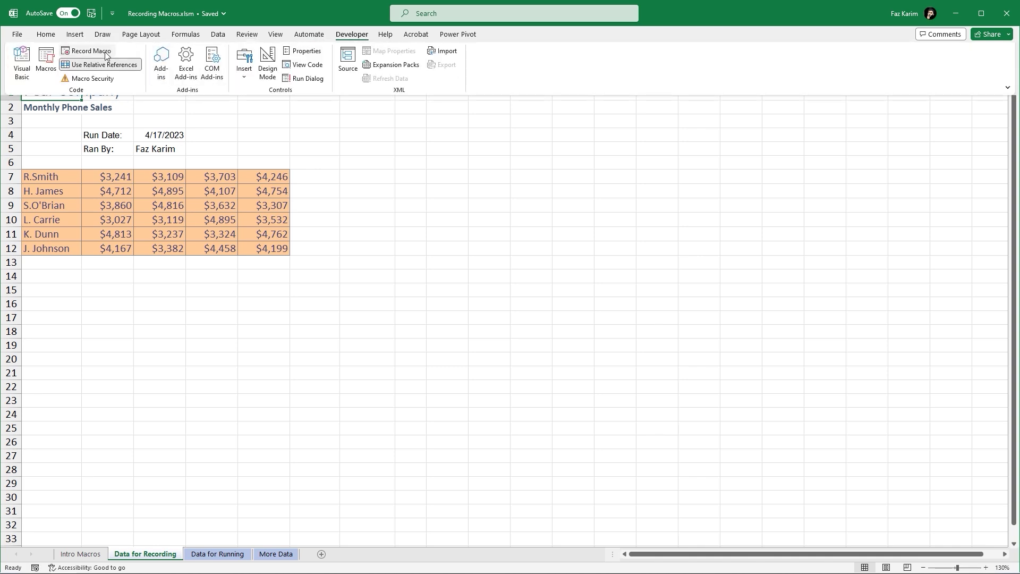
Run mySecondMacro from cell A1 of the Data for Running sheet to format its sales report.
{"action": "left_click", "coordinate": [237, 554]}
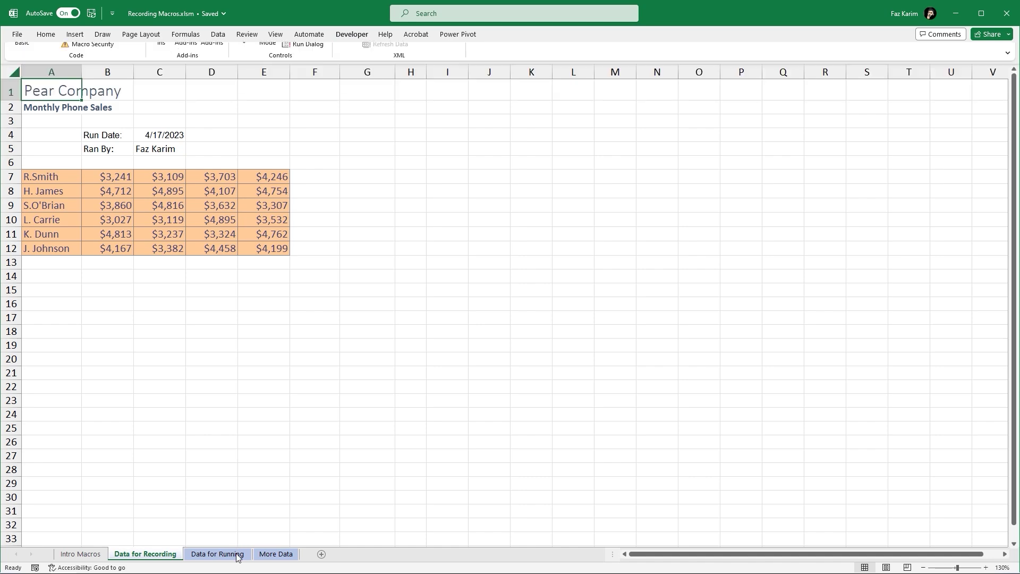
{"action": "left_click", "coordinate": [237, 554]}
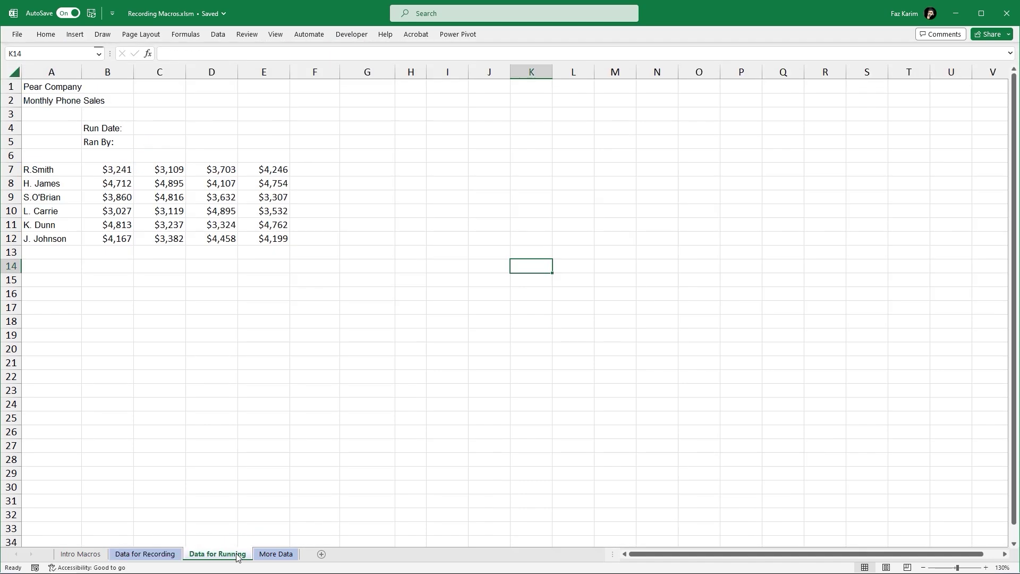
{"action": "left_click", "coordinate": [29, 86]}
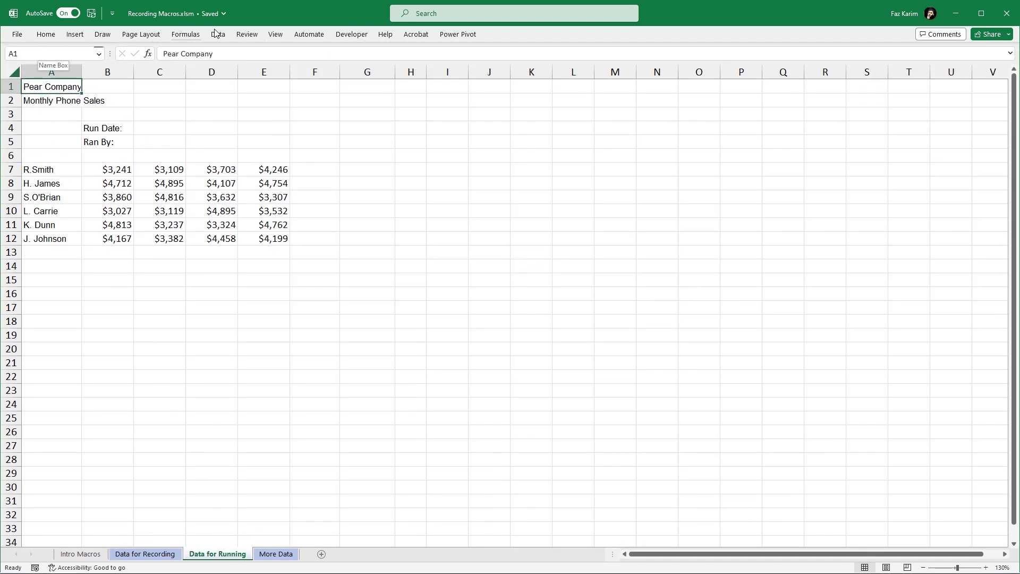
{"action": "left_click", "coordinate": [351, 34]}
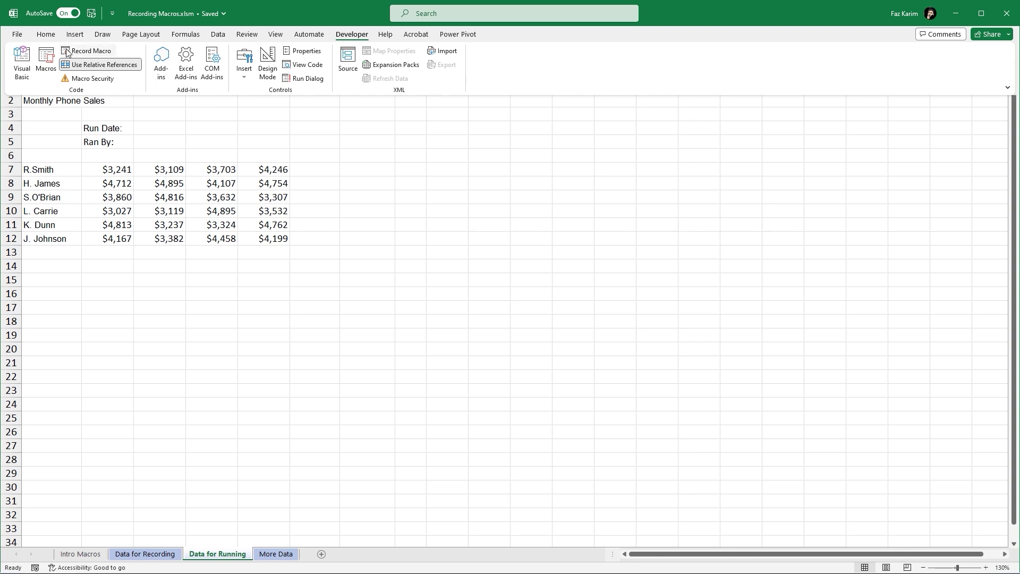
{"action": "left_click", "coordinate": [46, 63]}
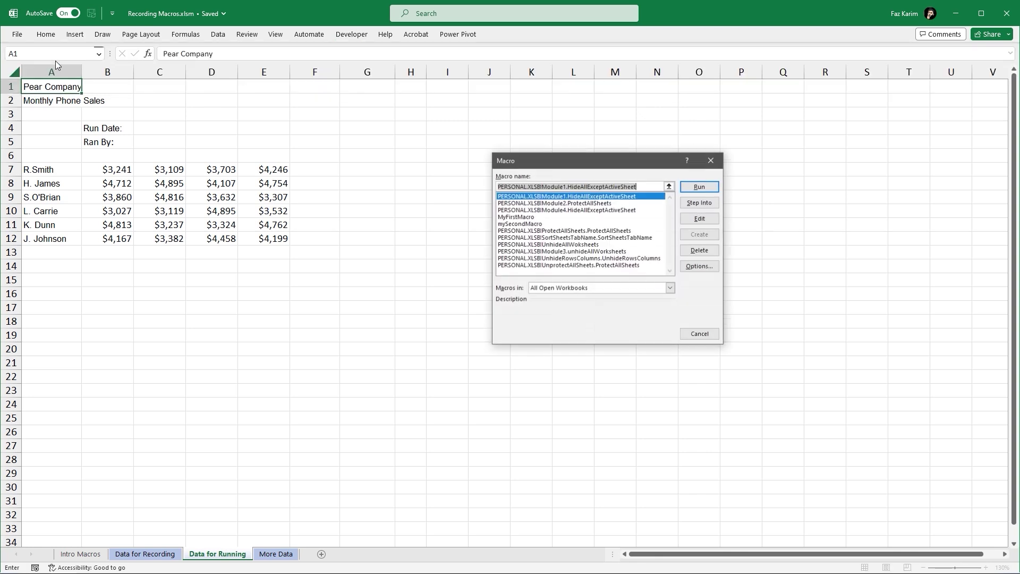
{"action": "left_click", "coordinate": [535, 225]}
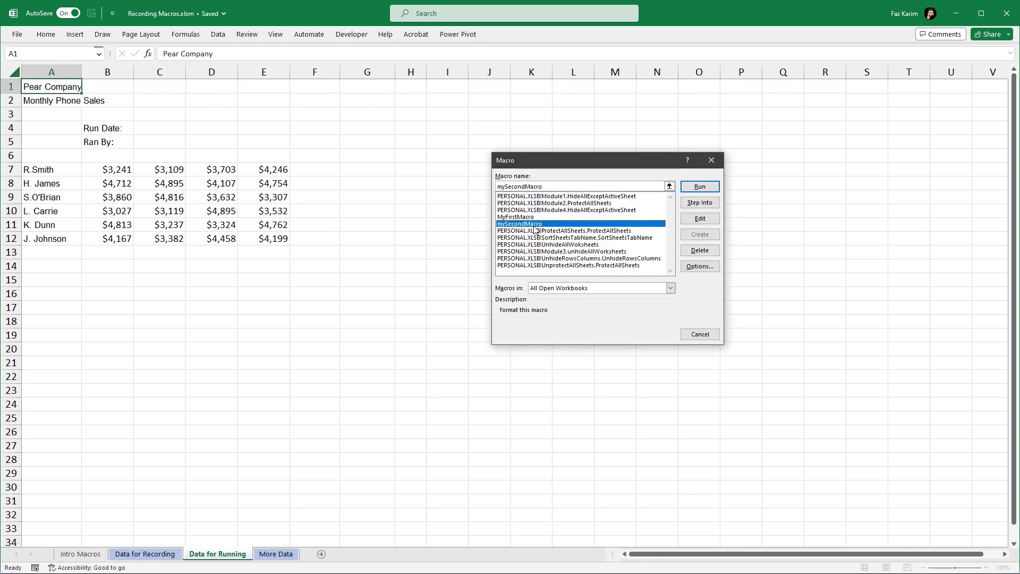
{"action": "left_click", "coordinate": [699, 187]}
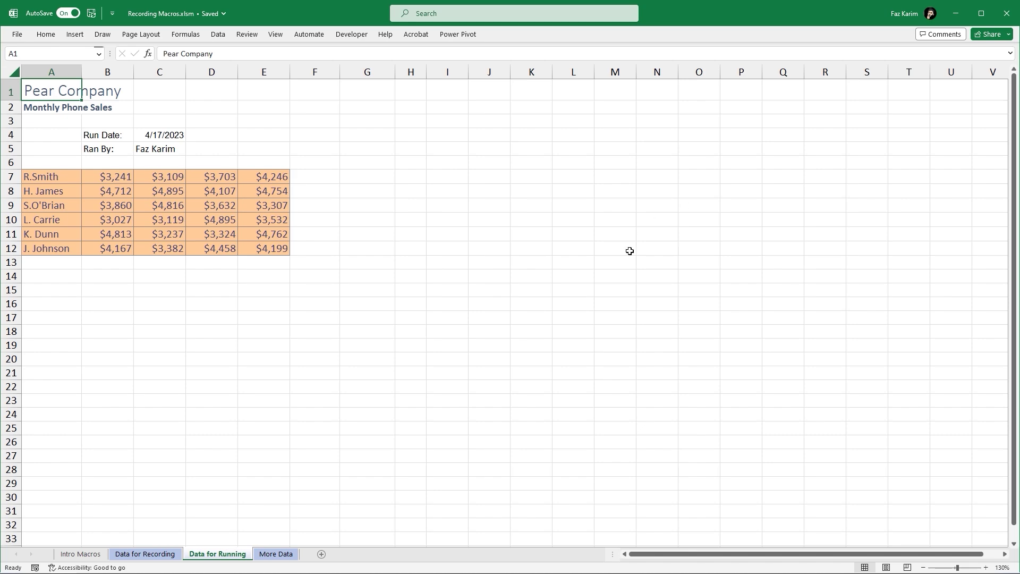
Format the longer report on the More Data sheet by running mySecondMacro from cell A1 with its assigned shortcut.
{"action": "left_click", "coordinate": [264, 554]}
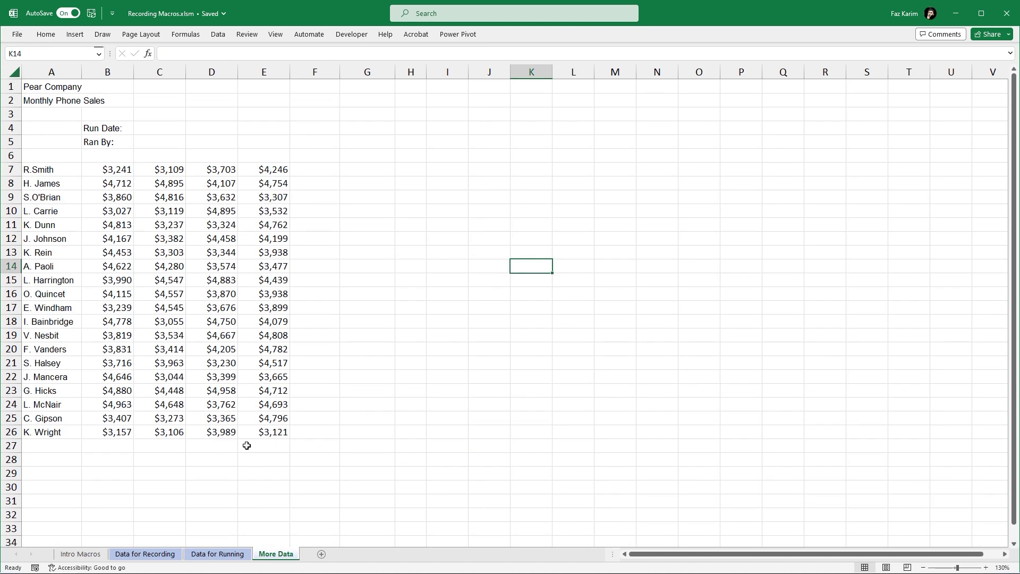
{"action": "left_click", "coordinate": [70, 86]}
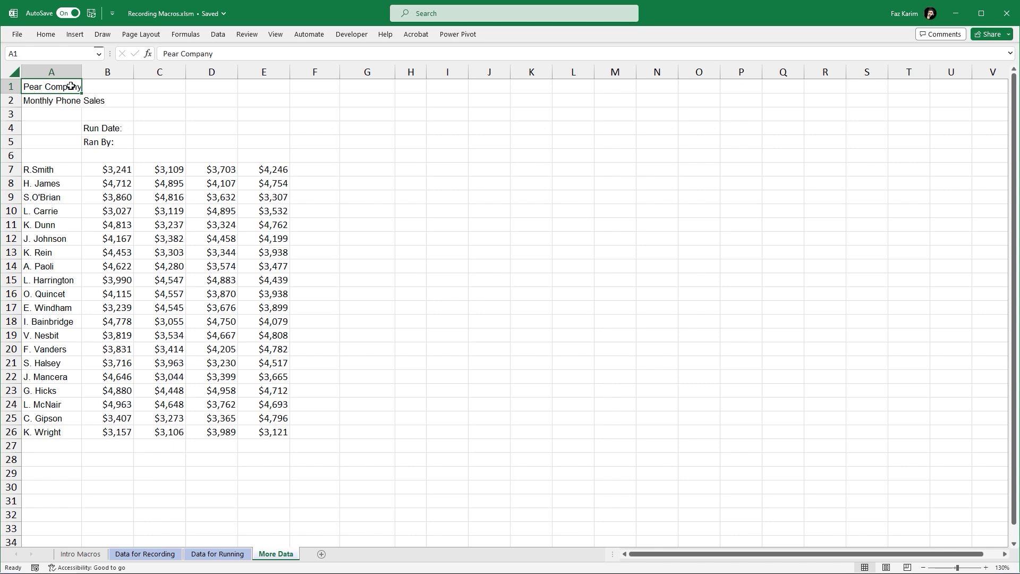
{"action": "key", "text": "ctrl+shift+f"}
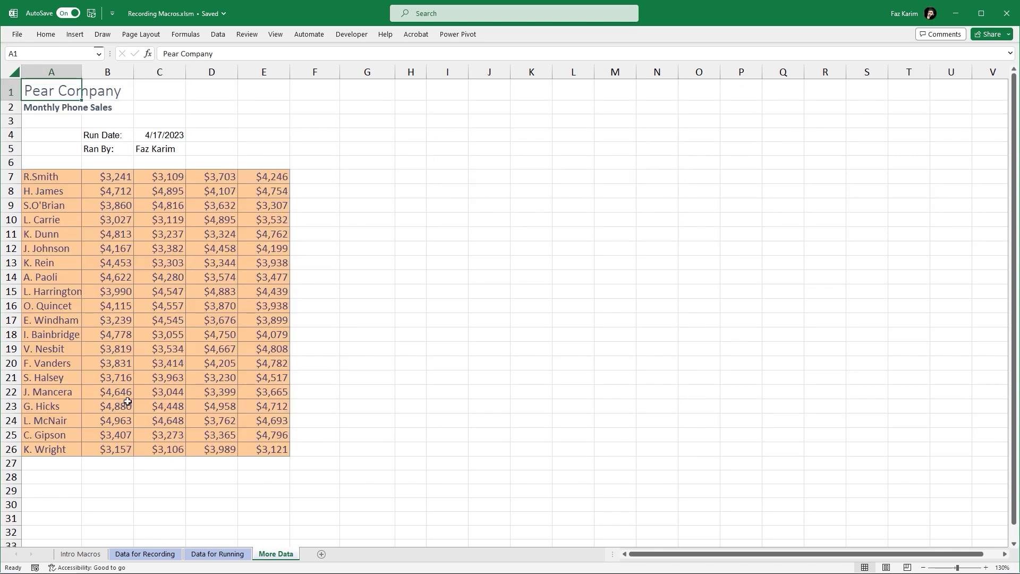
From the Data for Recording sheet, check the shortcut and description in MyFirstMacro's options without changing them.
{"action": "left_click", "coordinate": [152, 557]}
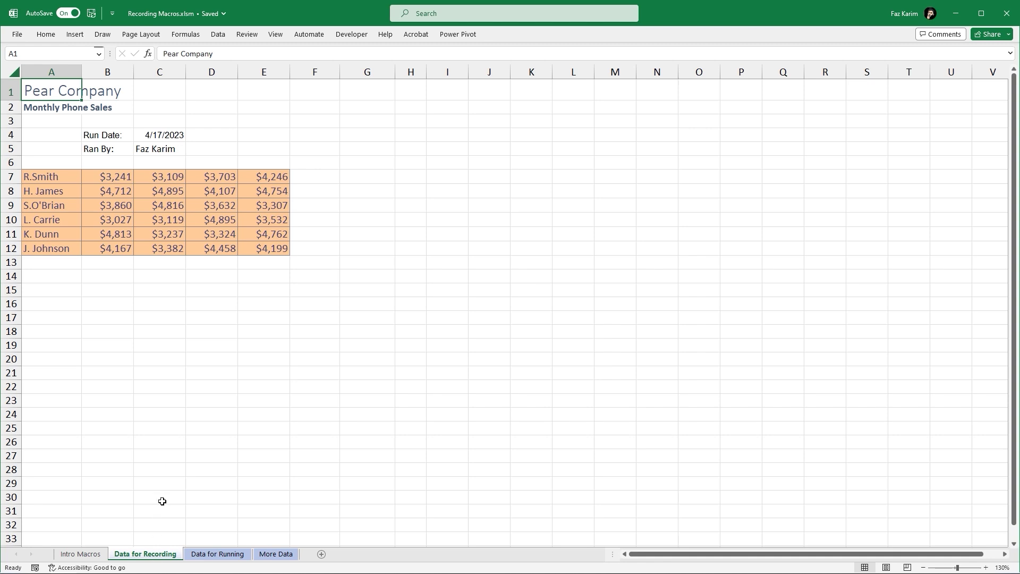
{"action": "left_click", "coordinate": [352, 35]}
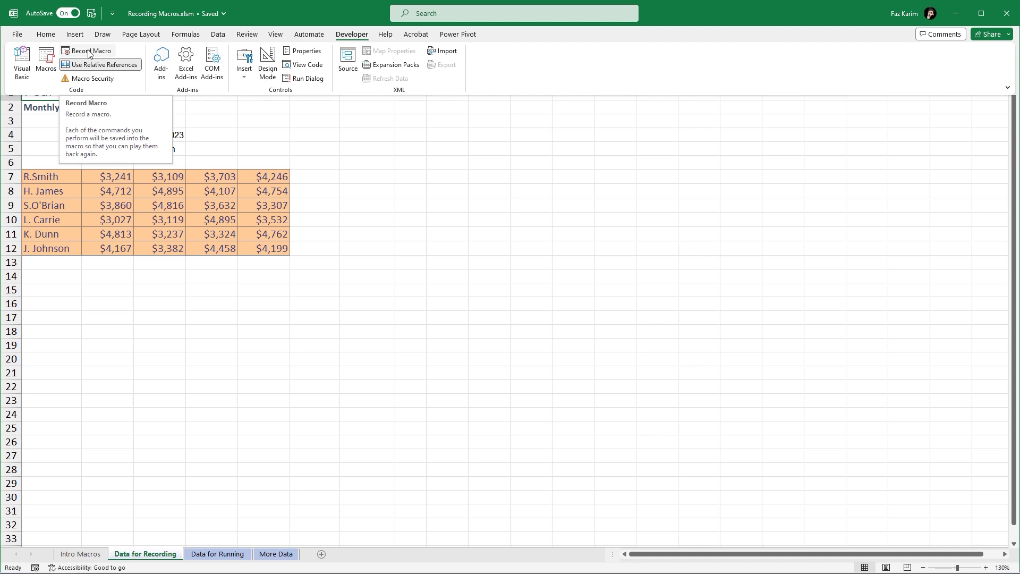
{"action": "left_click", "coordinate": [46, 62]}
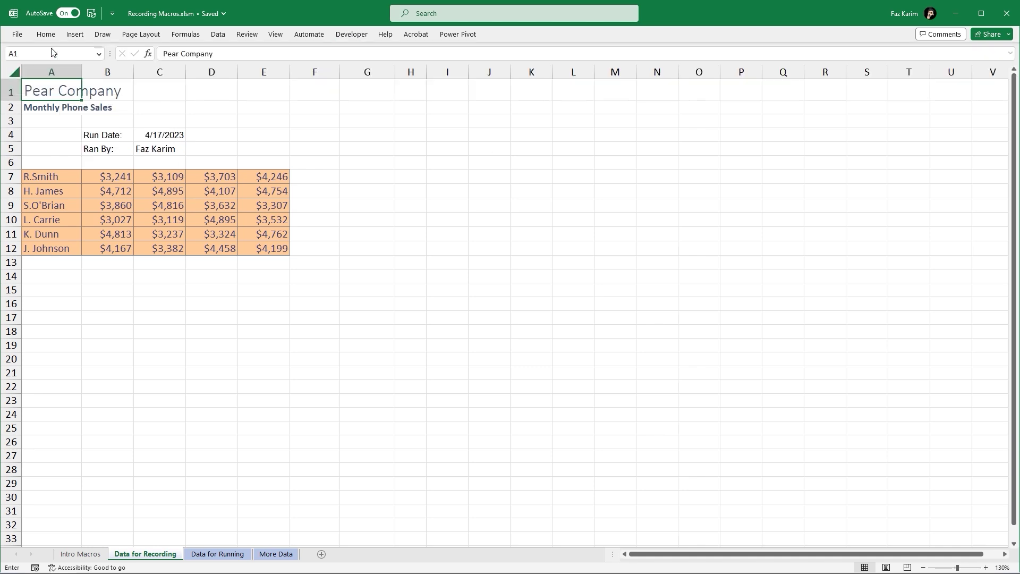
{"action": "left_click", "coordinate": [517, 217]}
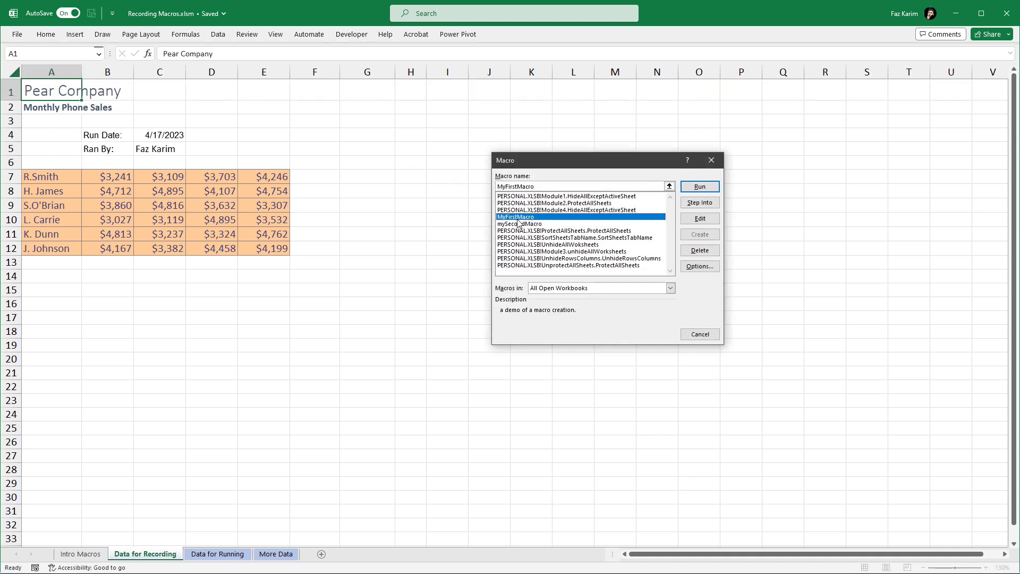
{"action": "left_click", "coordinate": [520, 224]}
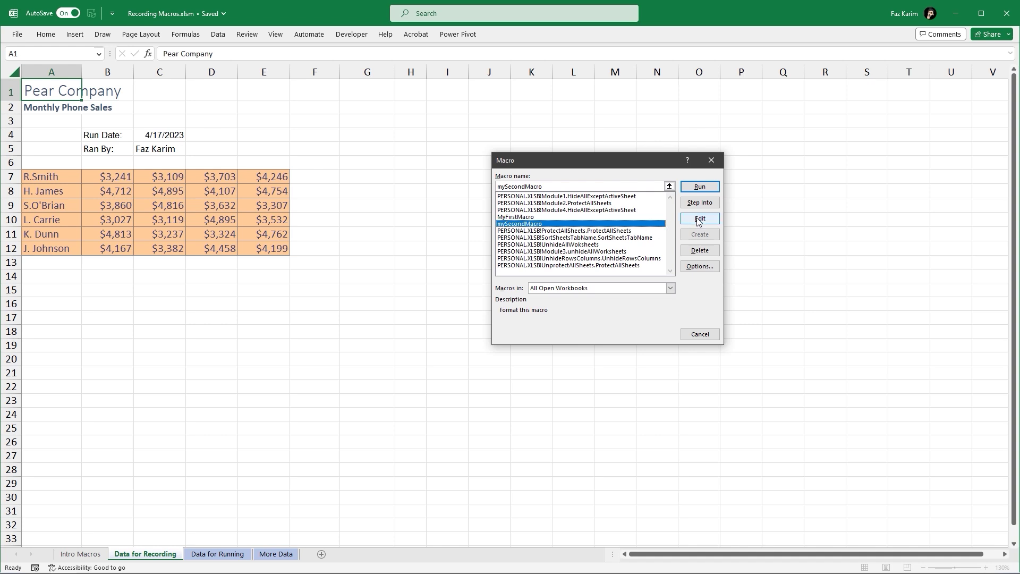
{"action": "left_click", "coordinate": [528, 218]}
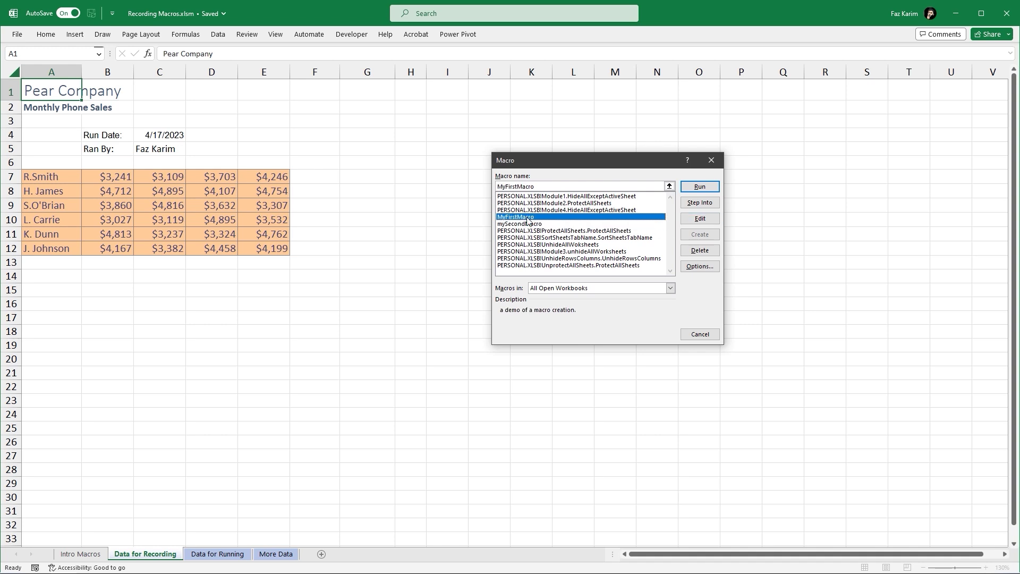
{"action": "left_click", "coordinate": [695, 268]}
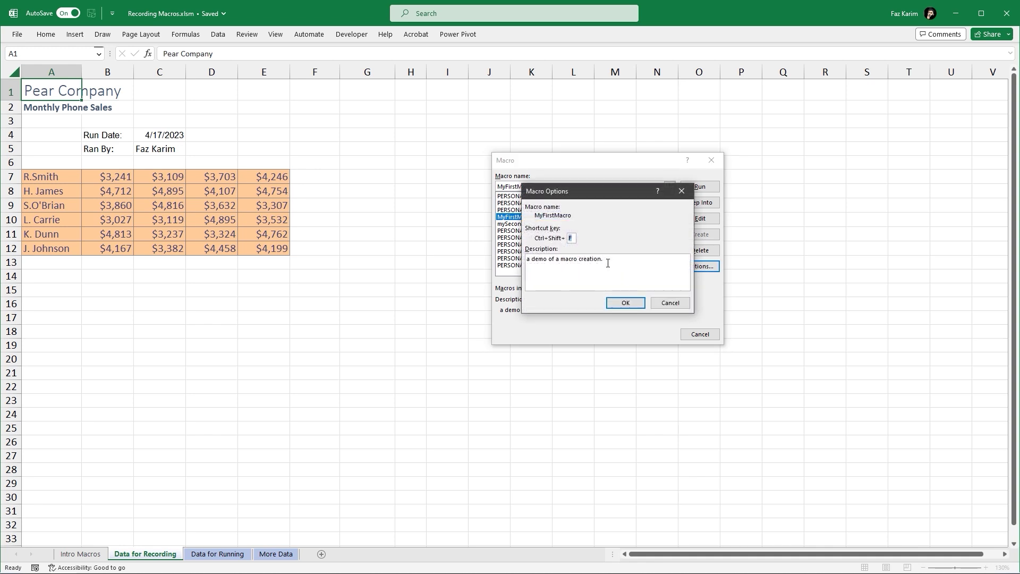
{"action": "left_click", "coordinate": [680, 191]}
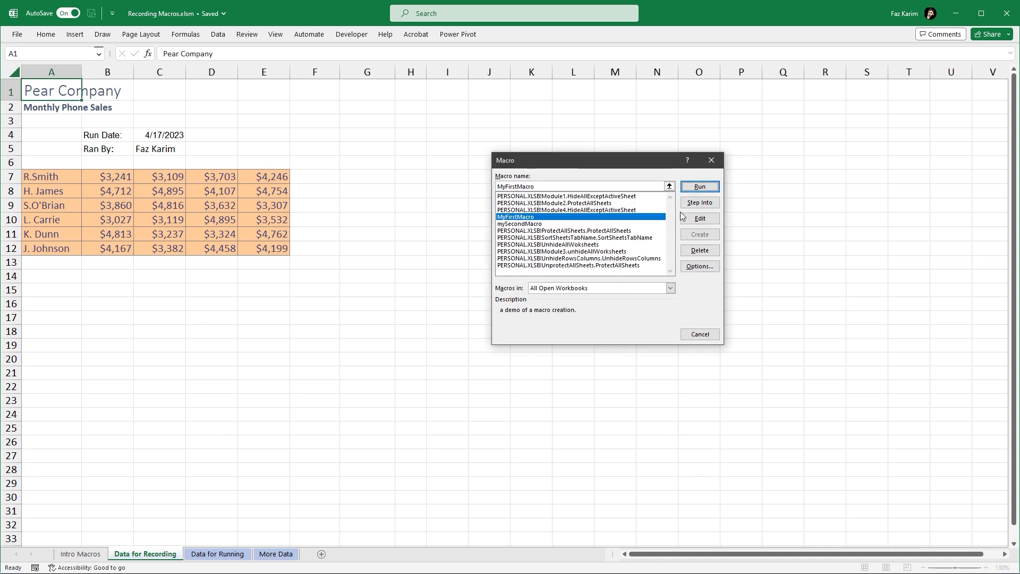
{"action": "left_click", "coordinate": [719, 159]}
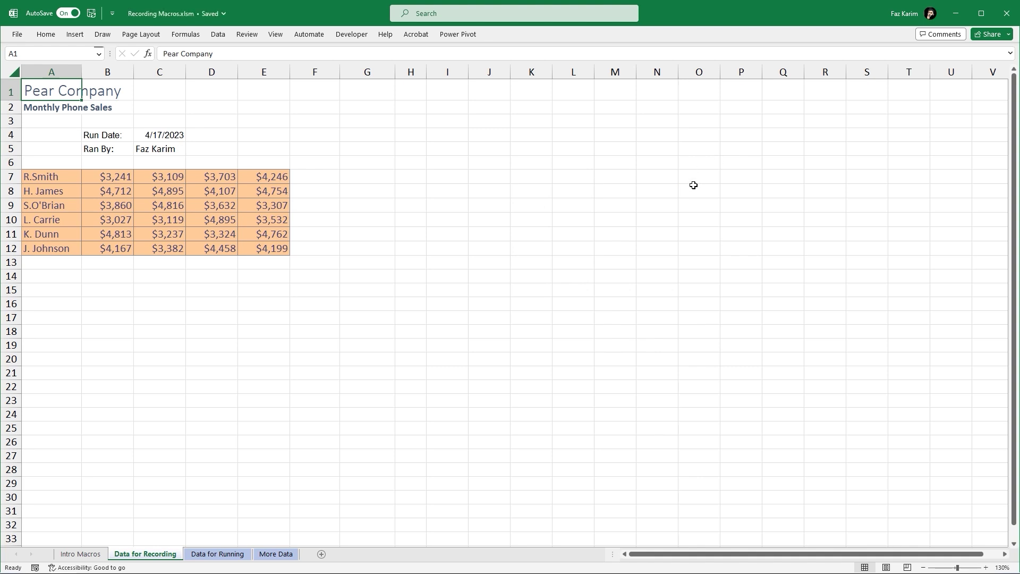
{"action": "left_click", "coordinate": [342, 38]}
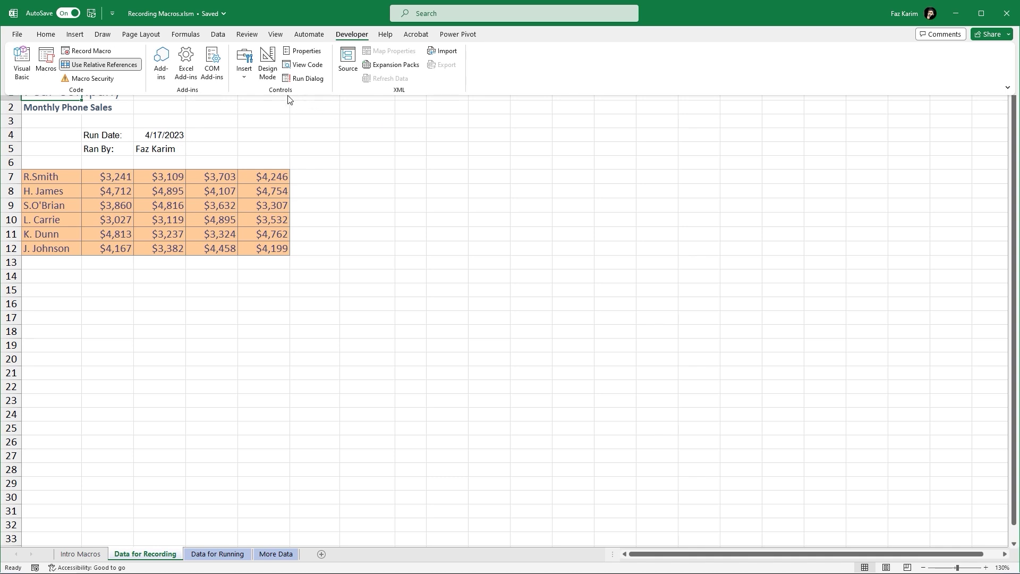
{"action": "left_click", "coordinate": [247, 78]}
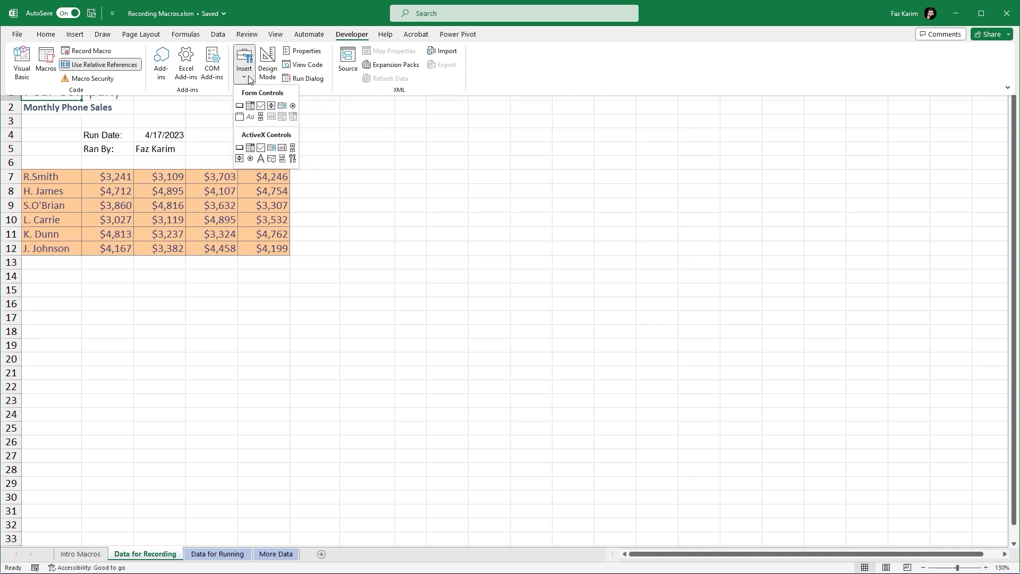
{"action": "left_click", "coordinate": [249, 79]}
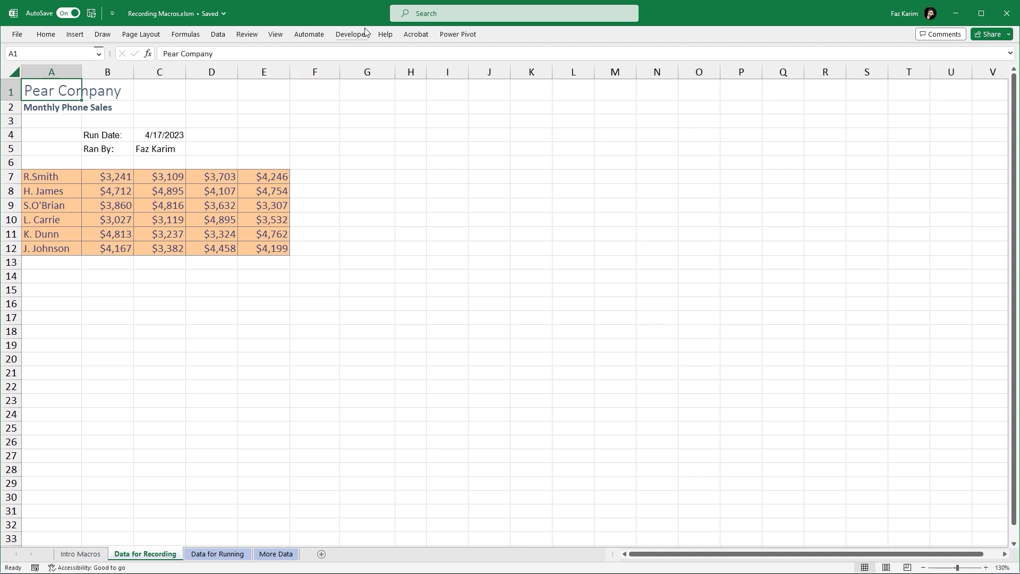
Draw a form control button across about G4:J6 on the Data for Recording sheet and assign MyFirstMacro to it.
{"action": "left_click", "coordinate": [351, 34]}
{"action": "left_click", "coordinate": [243, 68]}
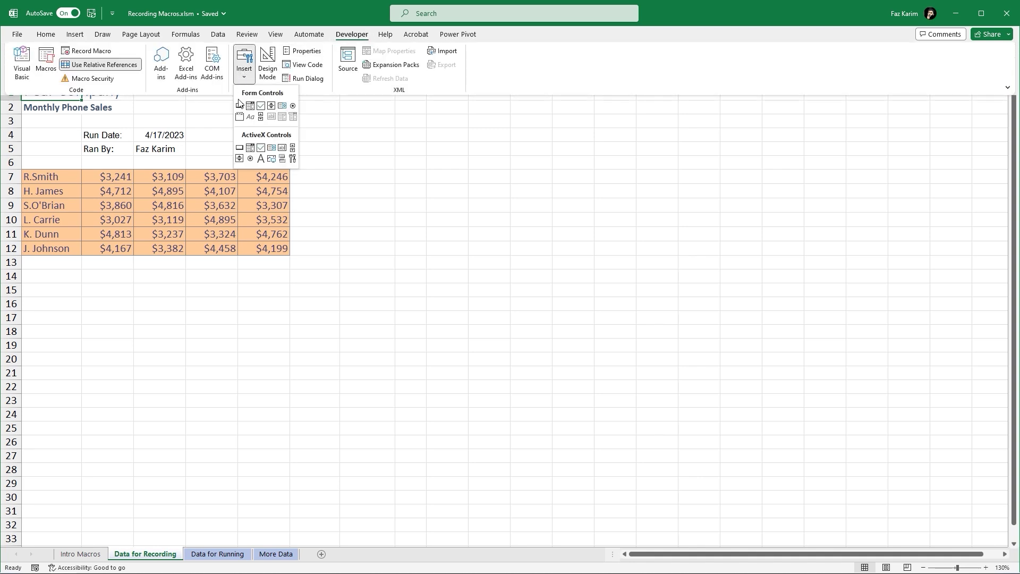
{"action": "left_click", "coordinate": [239, 105]}
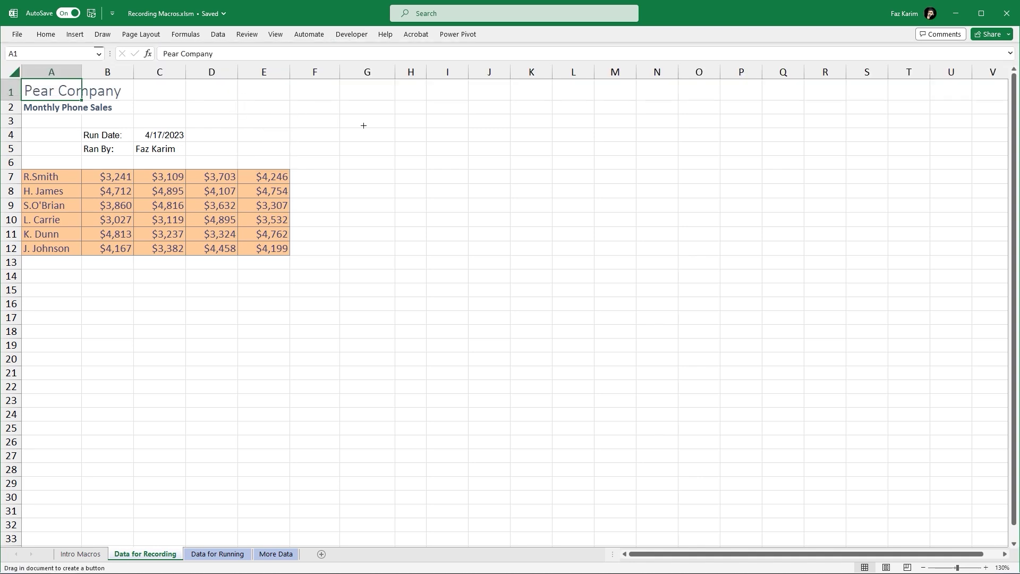
{"action": "left_click_drag", "start_coordinate": [374, 128], "coordinate": [508, 169]}
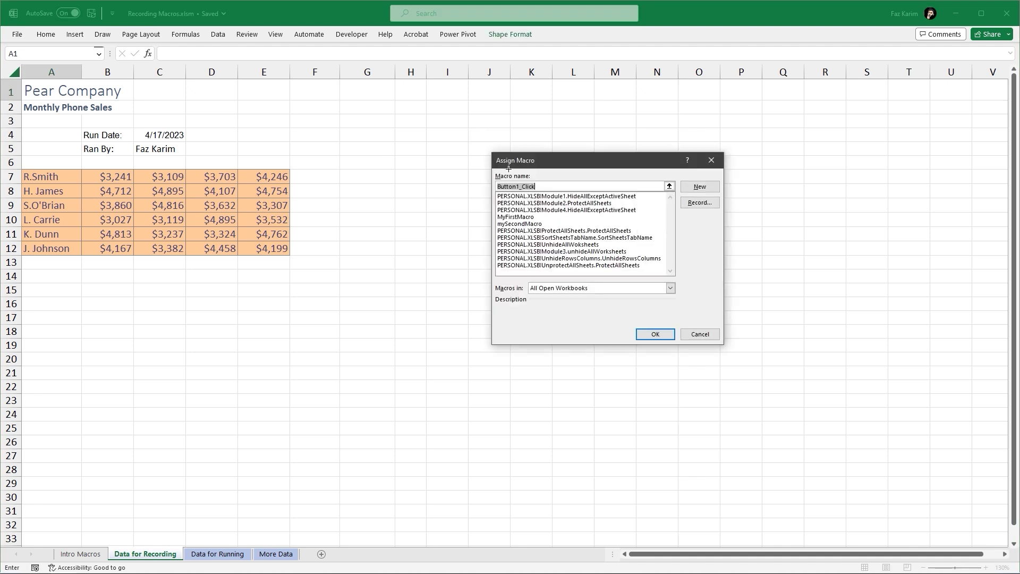
{"action": "left_click", "coordinate": [529, 217]}
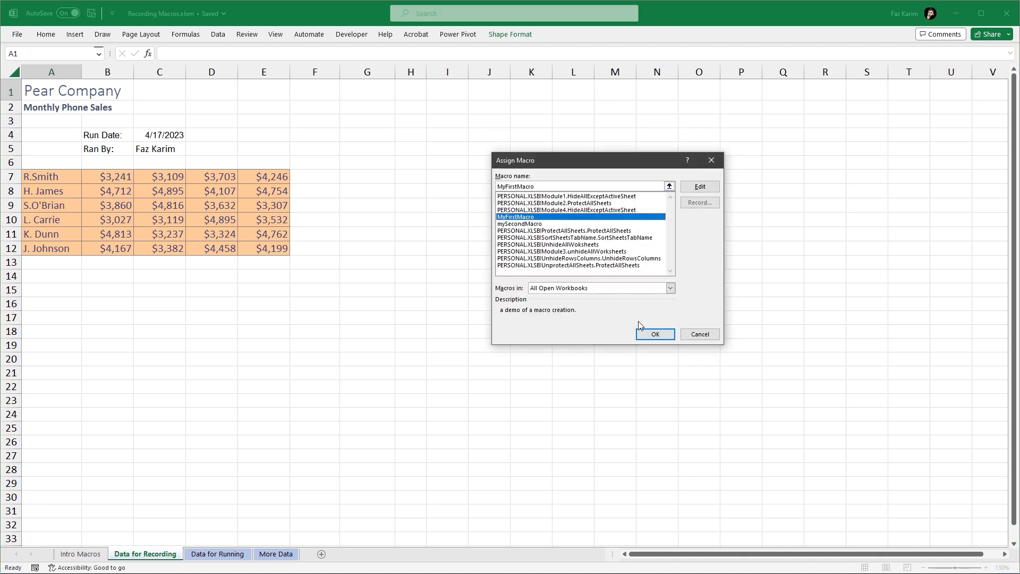
{"action": "left_click", "coordinate": [655, 334]}
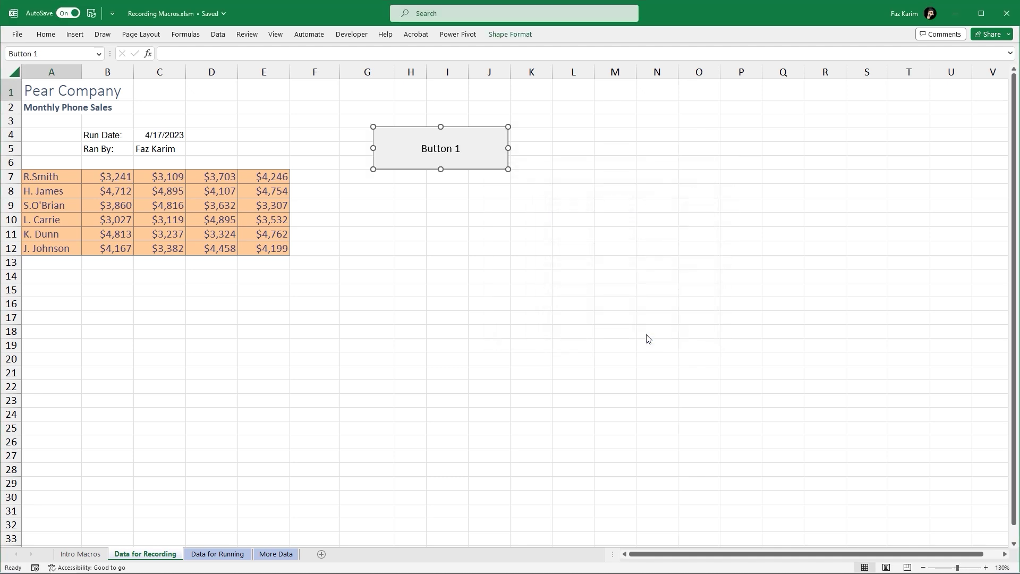
Run the new button's macro with cell O5 selected and autofit column O to the inserted header.
{"action": "left_click", "coordinate": [714, 154]}
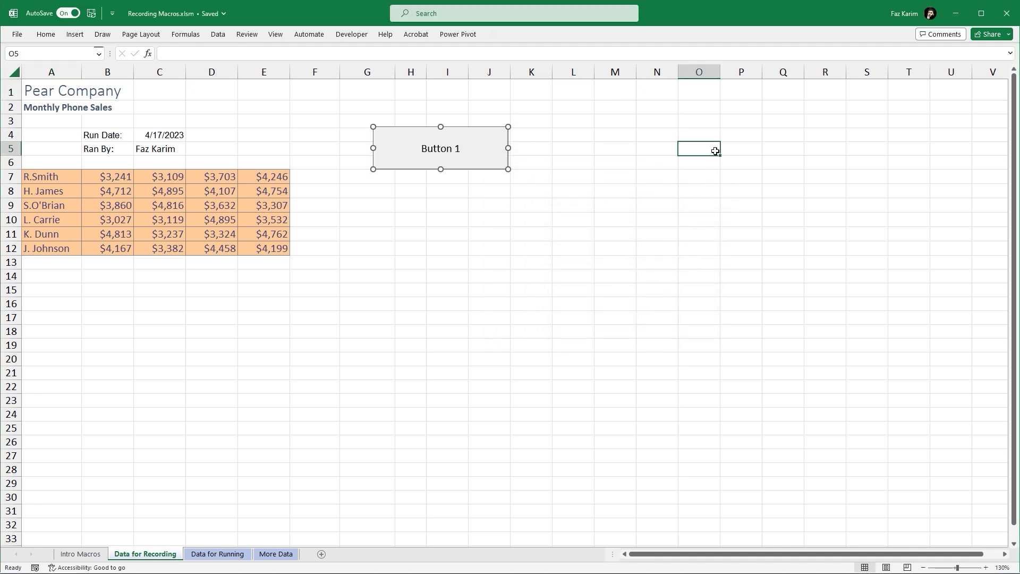
{"action": "left_click", "coordinate": [440, 155]}
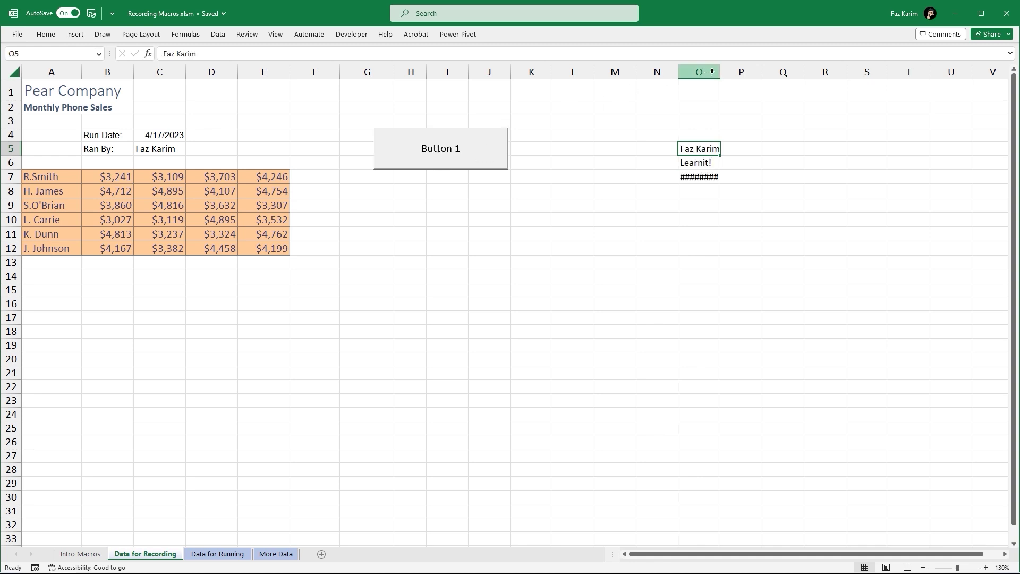
{"action": "double_click", "coordinate": [720, 71]}
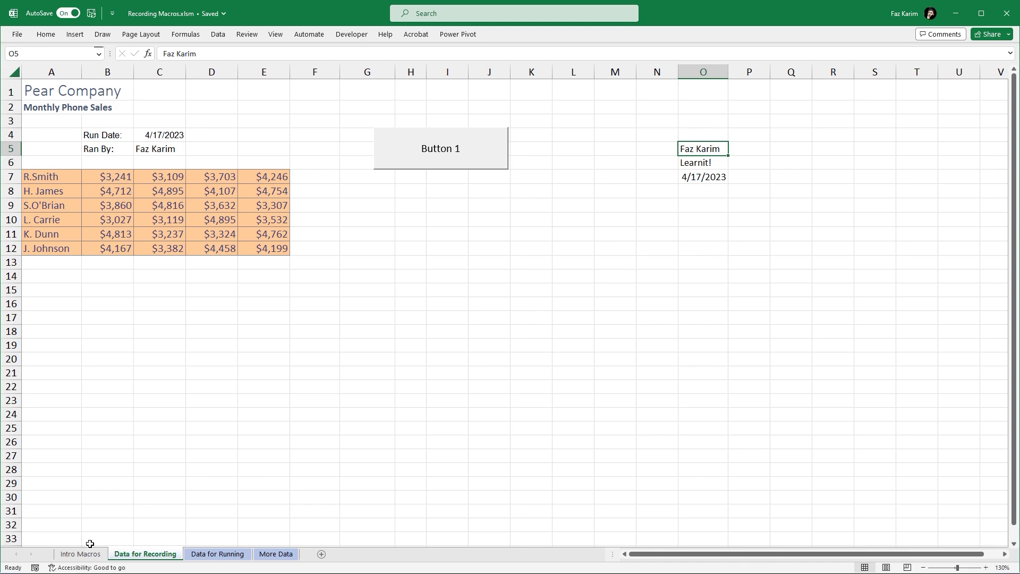
Review the macro notes on the Intro Macros sheet and extend their text box down to about row 16.
{"action": "left_click", "coordinate": [74, 554]}
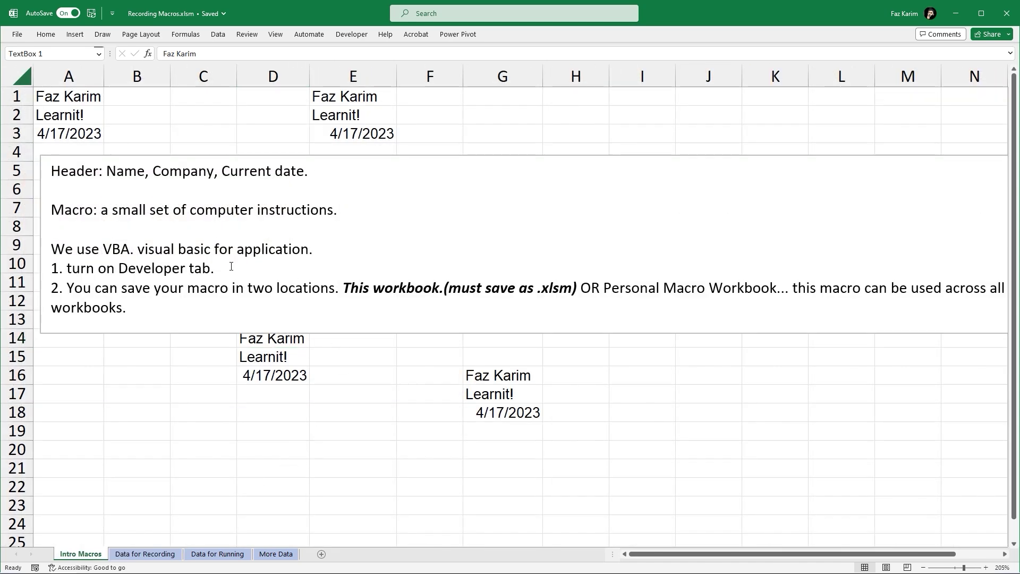
{"action": "left_click_drag", "start_coordinate": [215, 268], "coordinate": [62, 270]}
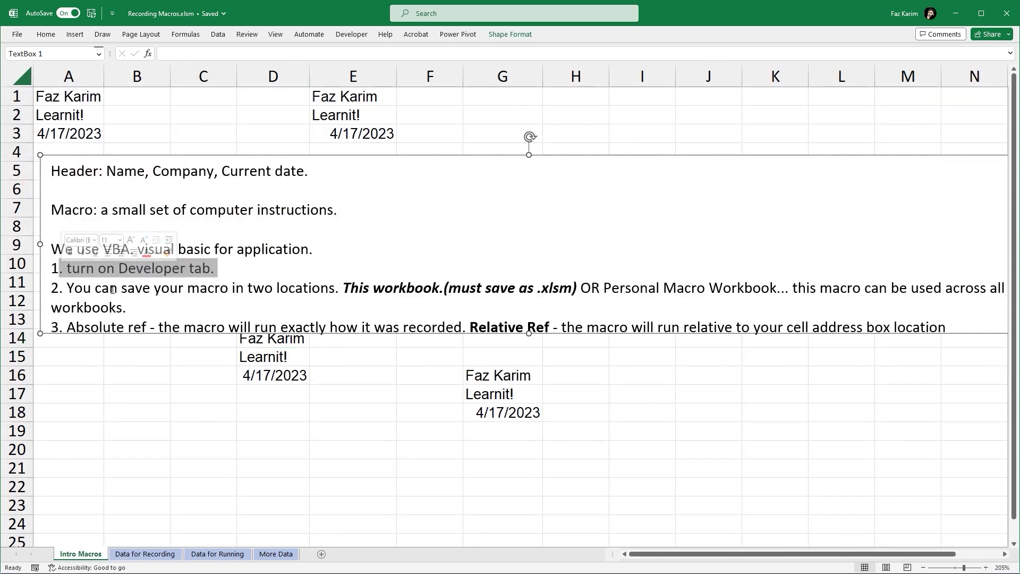
{"action": "left_click_drag", "start_coordinate": [131, 307], "coordinate": [70, 287]}
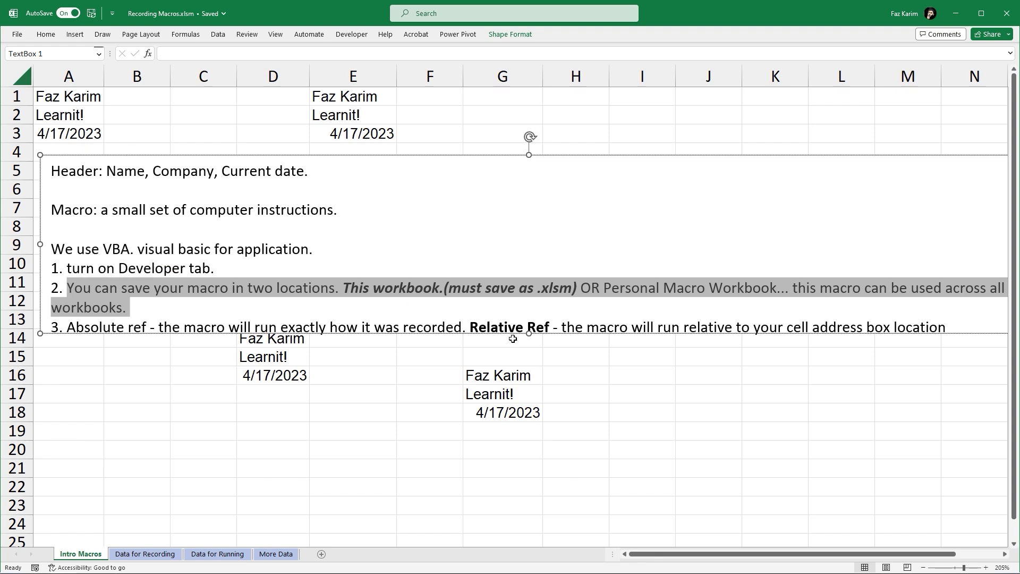
{"action": "left_click_drag", "start_coordinate": [529, 333], "coordinate": [530, 383]}
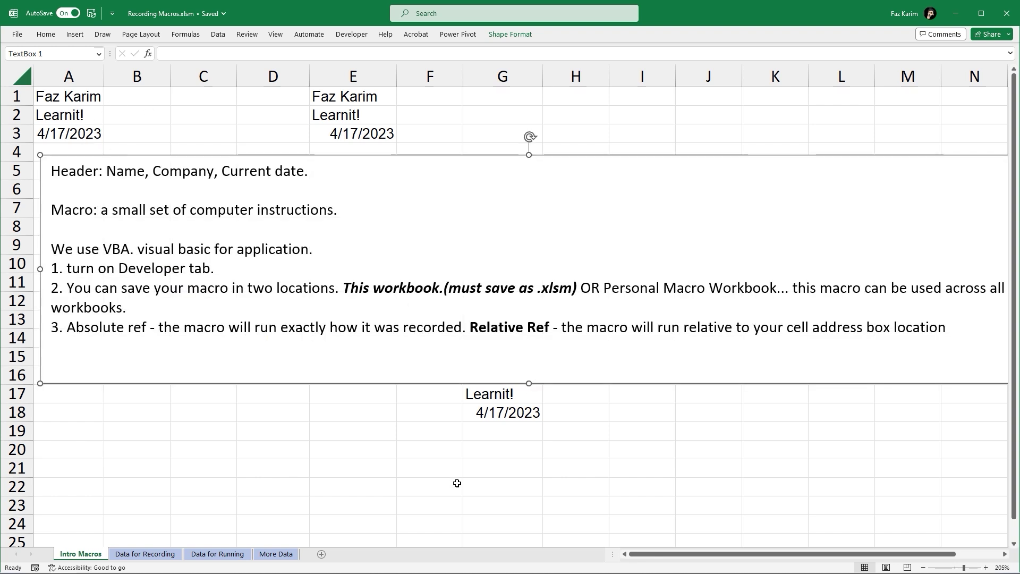
Examine the name, company and date header cells in A1:A3 of the Intro Macros sheet.
{"action": "left_click", "coordinate": [63, 99]}
{"action": "left_click", "coordinate": [66, 113]}
{"action": "left_click", "coordinate": [77, 131]}
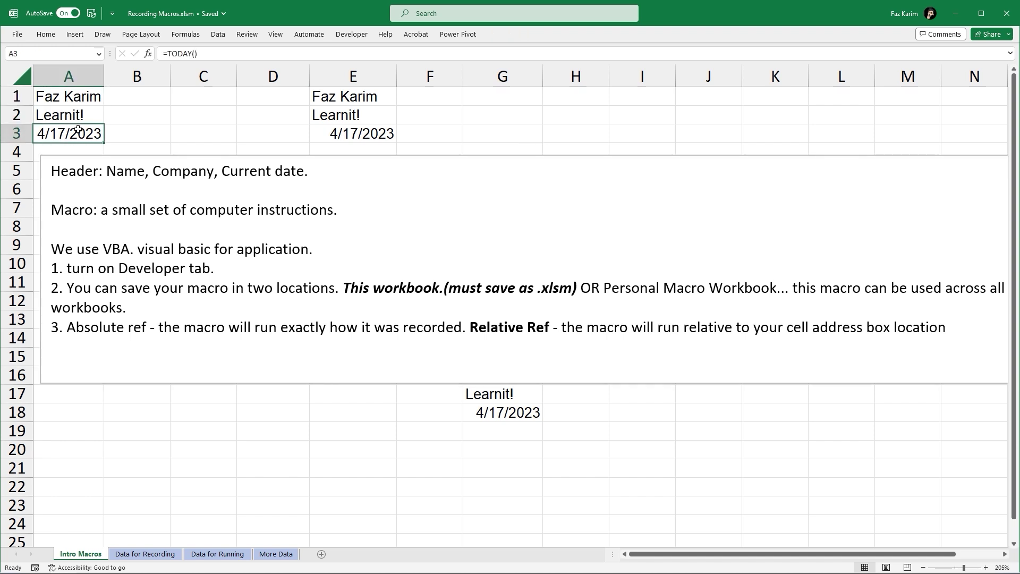
Examine the name, company and date header cells in E1:E3 of the Intro Macros sheet.
{"action": "left_click", "coordinate": [349, 101]}
{"action": "left_click", "coordinate": [348, 113]}
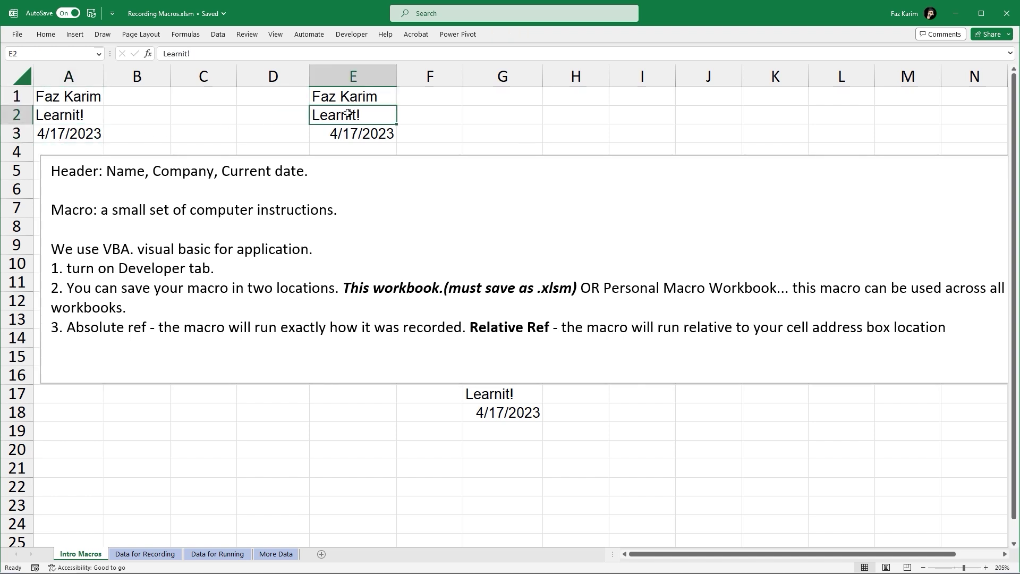
{"action": "left_click", "coordinate": [343, 132]}
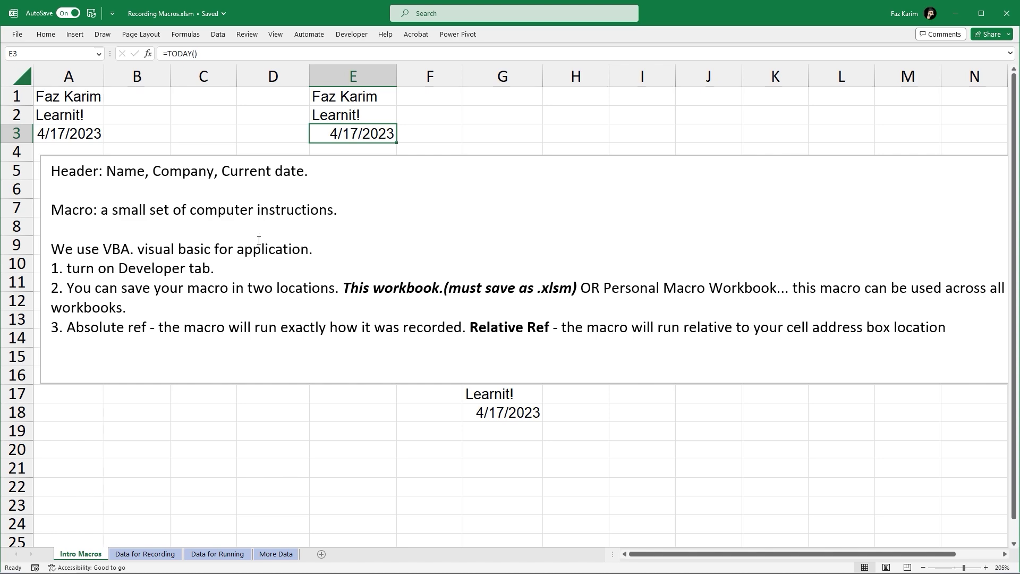
Review the Data for Recording, Data for Running and More Data sheets and return to the Intro Macros sheet.
{"action": "left_click", "coordinate": [163, 554]}
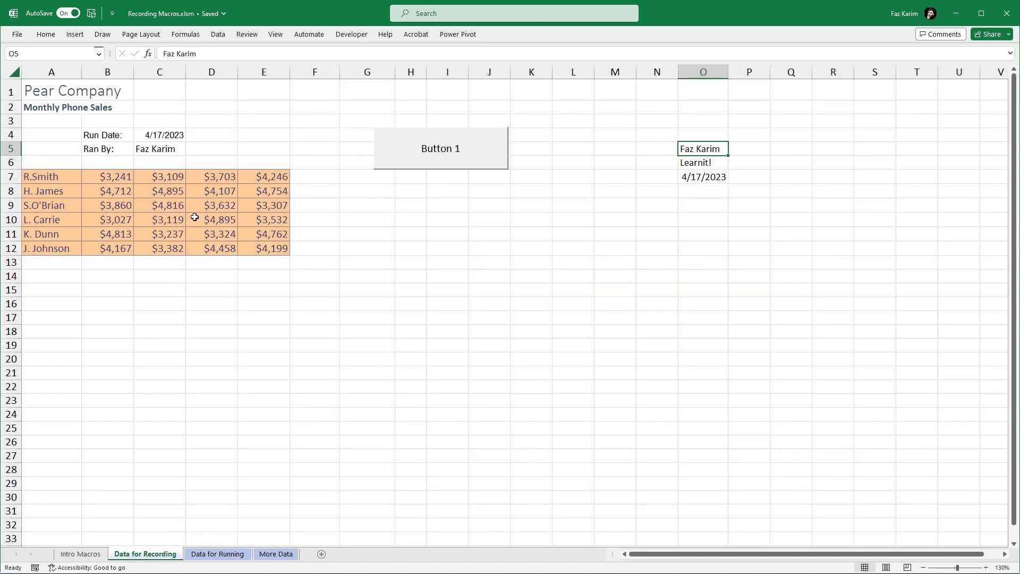
{"action": "left_click", "coordinate": [209, 555]}
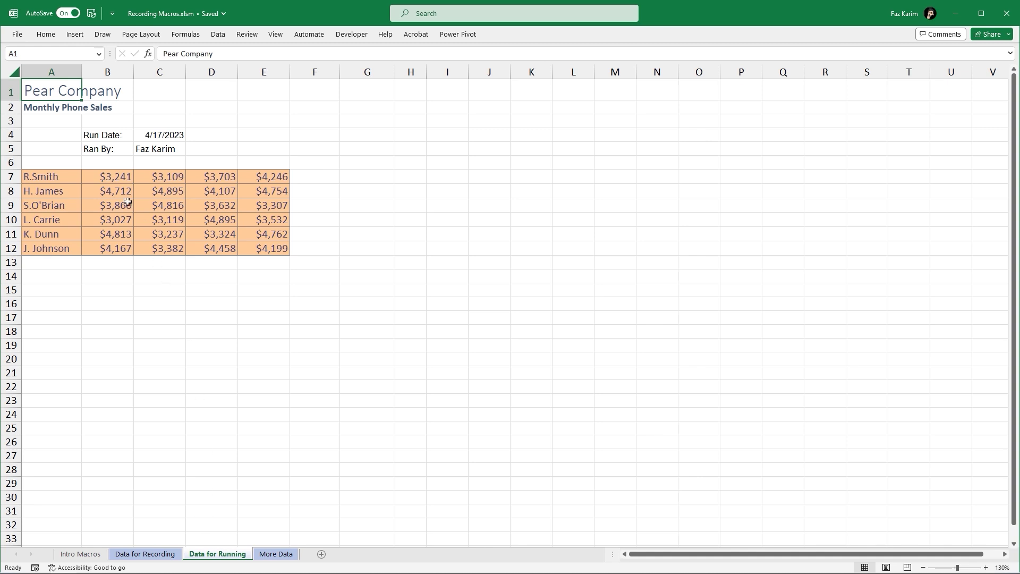
{"action": "left_click", "coordinate": [289, 558]}
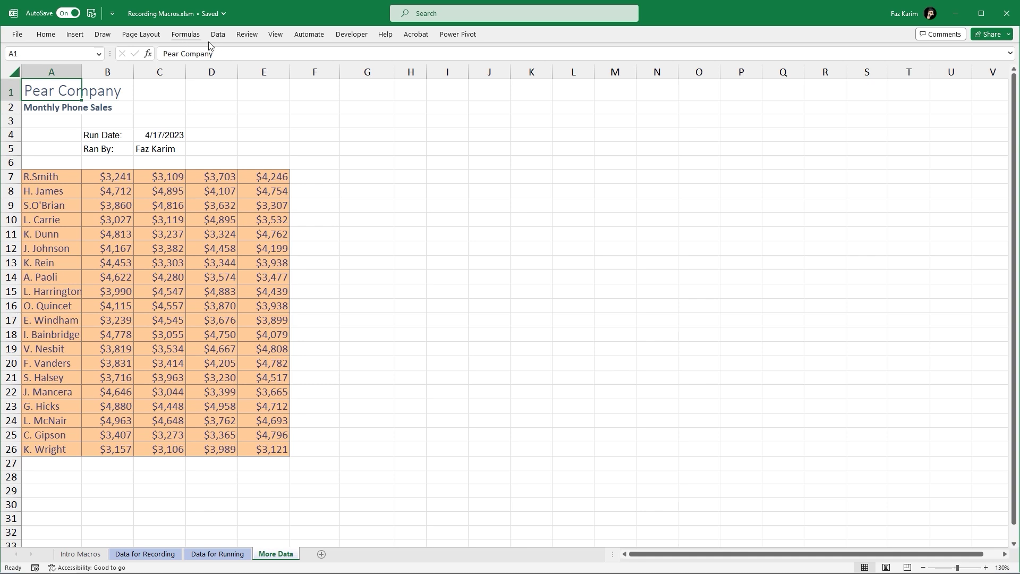
{"action": "right_click", "coordinate": [273, 560]}
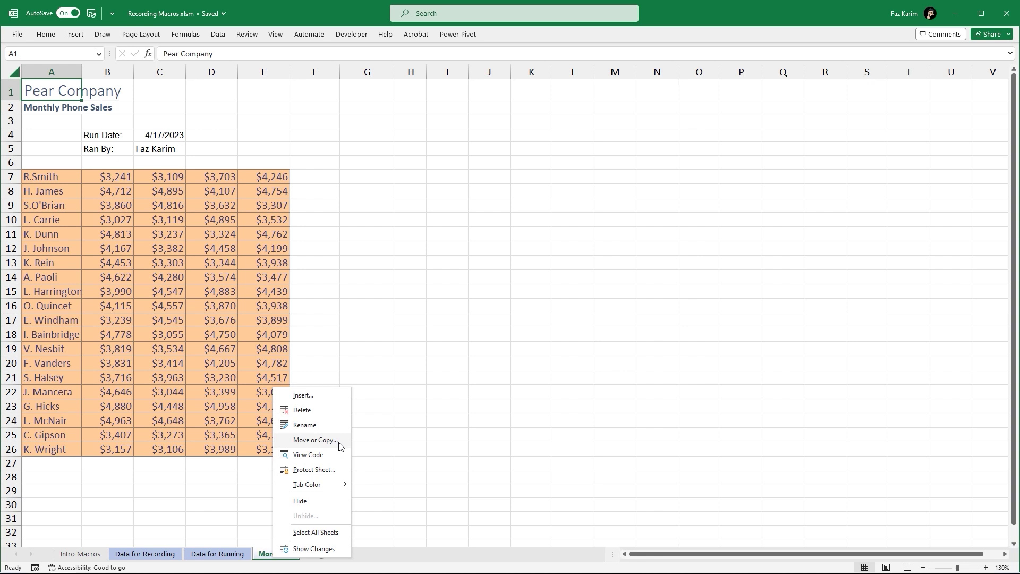
{"action": "left_click", "coordinate": [496, 330]}
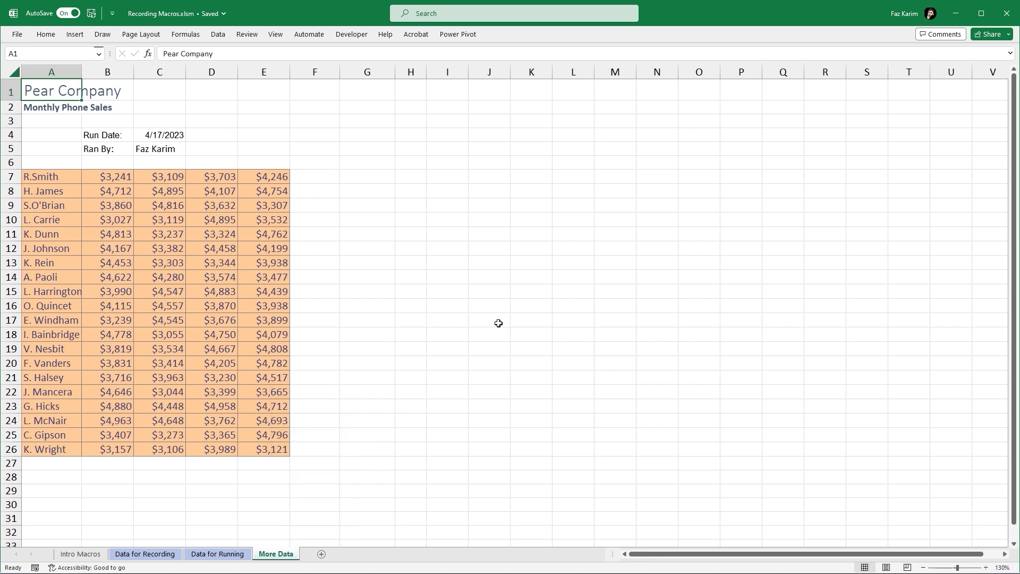
{"action": "left_click", "coordinate": [94, 555]}
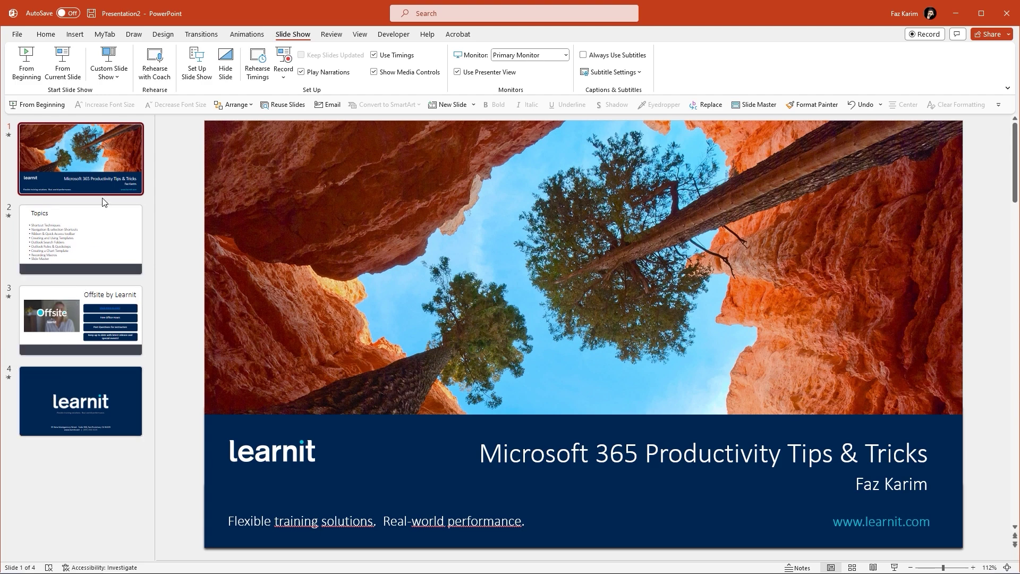
Switch to the PowerPoint presentation and show the slide layouts available for a new slide.
{"action": "left_click", "coordinate": [53, 35]}
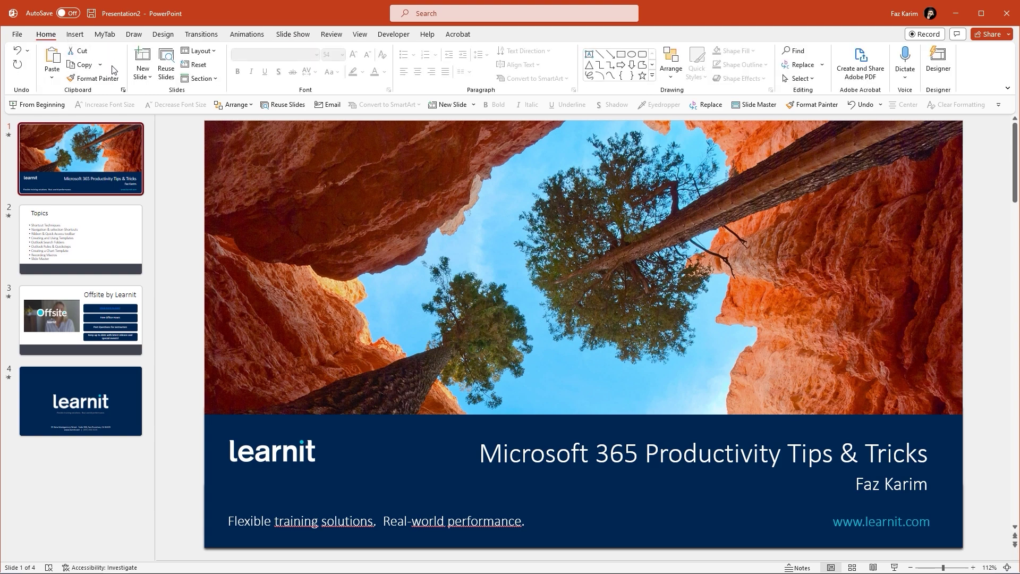
{"action": "left_click", "coordinate": [142, 77]}
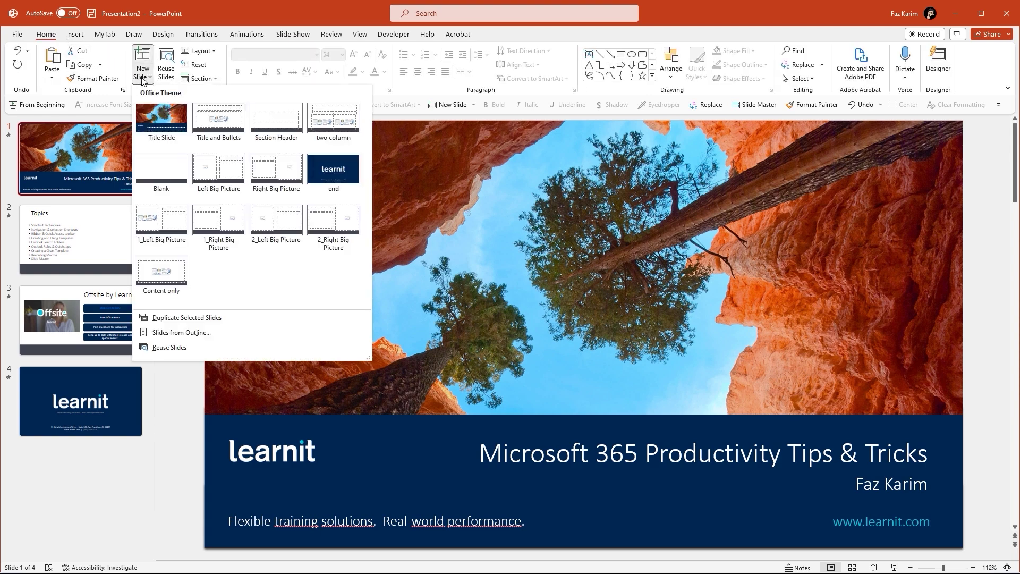